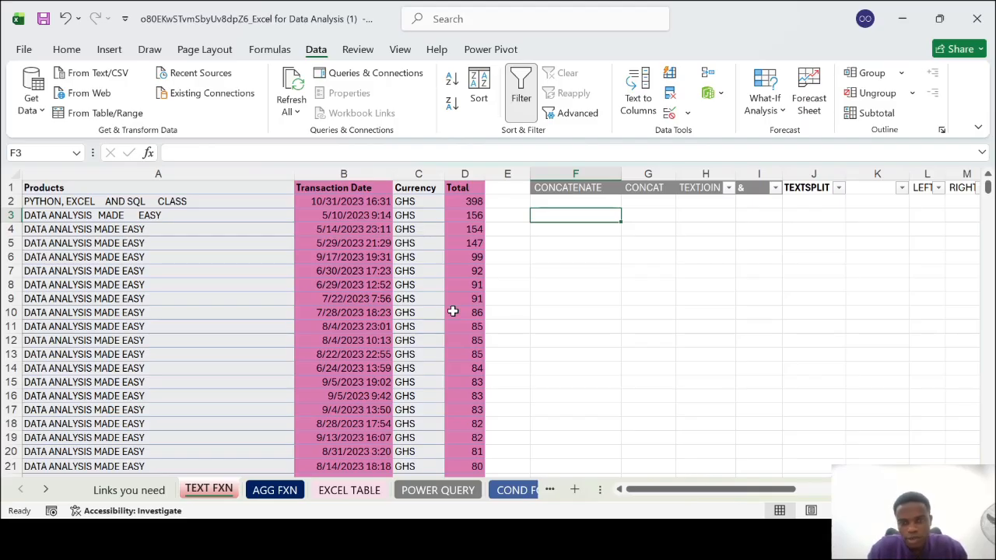
Delete the empty column K between the TEXTSPLIT and LEFT columns on the TEXT FXN sheet
scroll(453, 311, "right", 3)
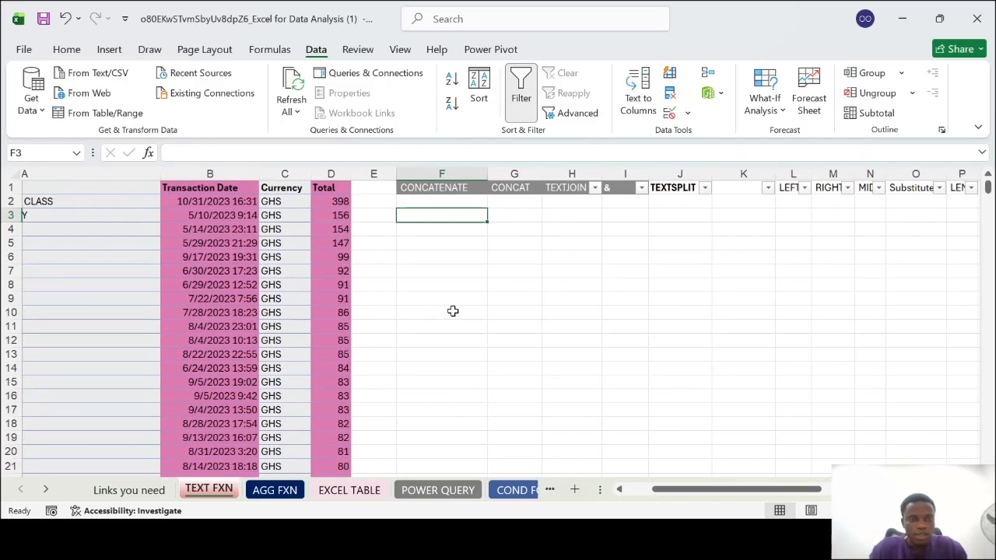
scroll(453, 311, "right", 3)
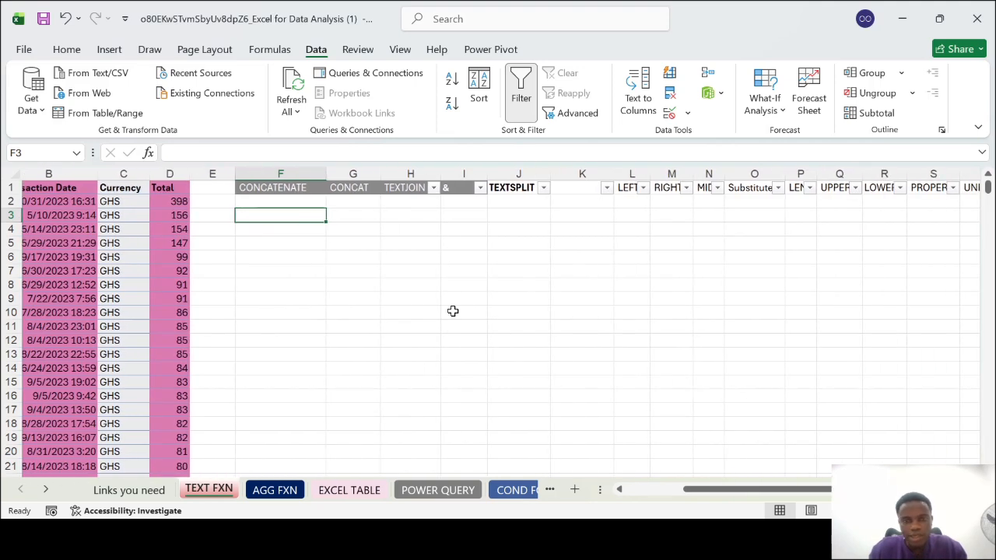
left_click(582, 173)
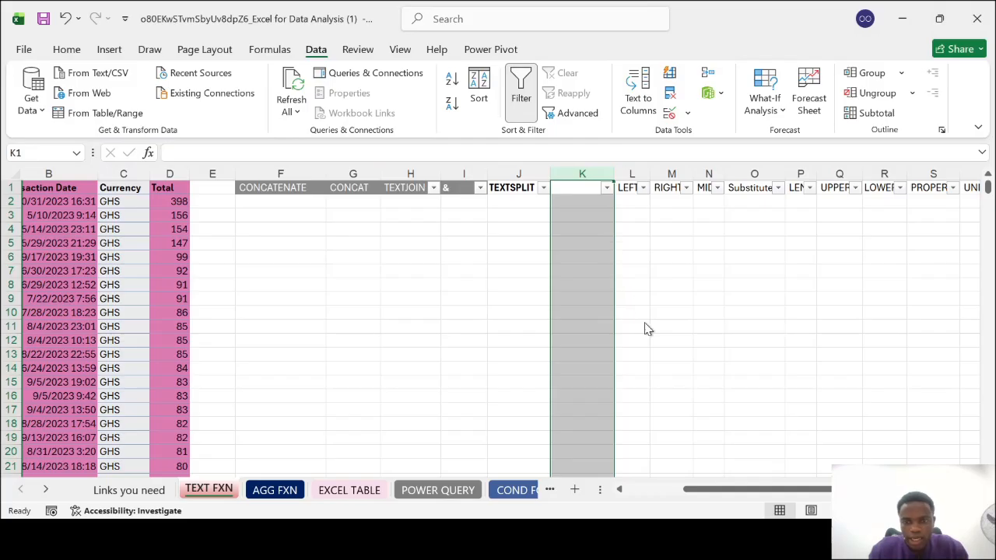
key("ctrl+minus")
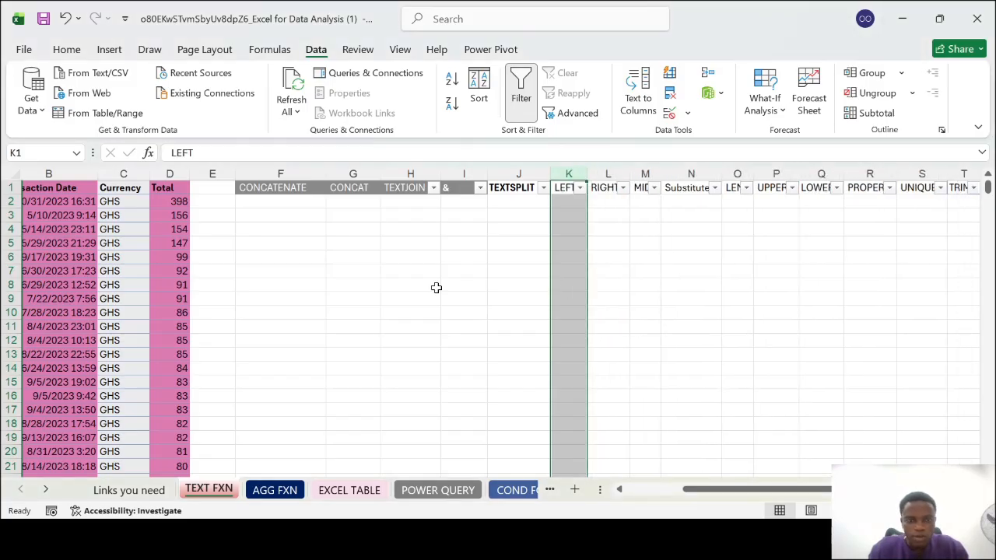
left_click(424, 283)
Examine the text function columns in the header row, going one by one from MID and Substitute through to REPT
scroll(424, 283, "right", 6)
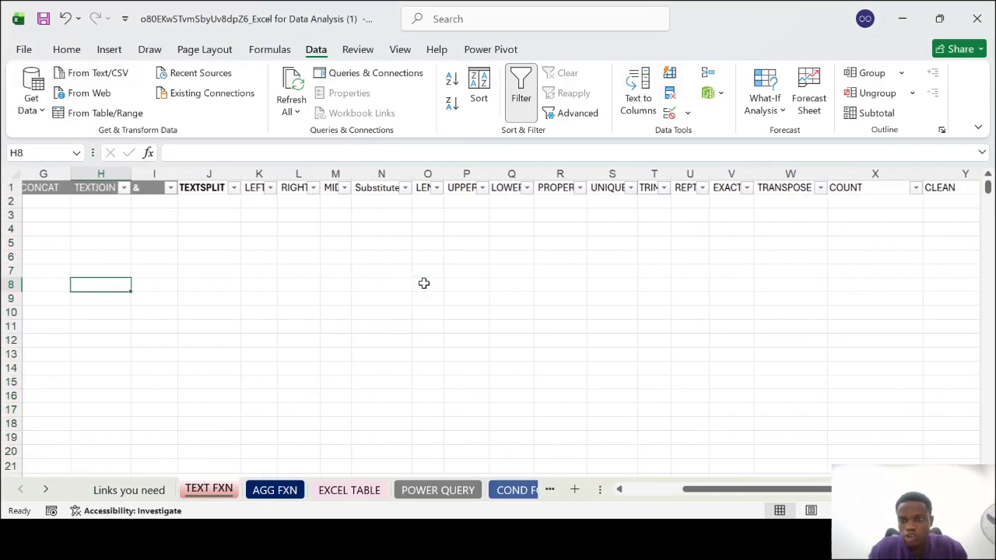
scroll(424, 283, "left", 6)
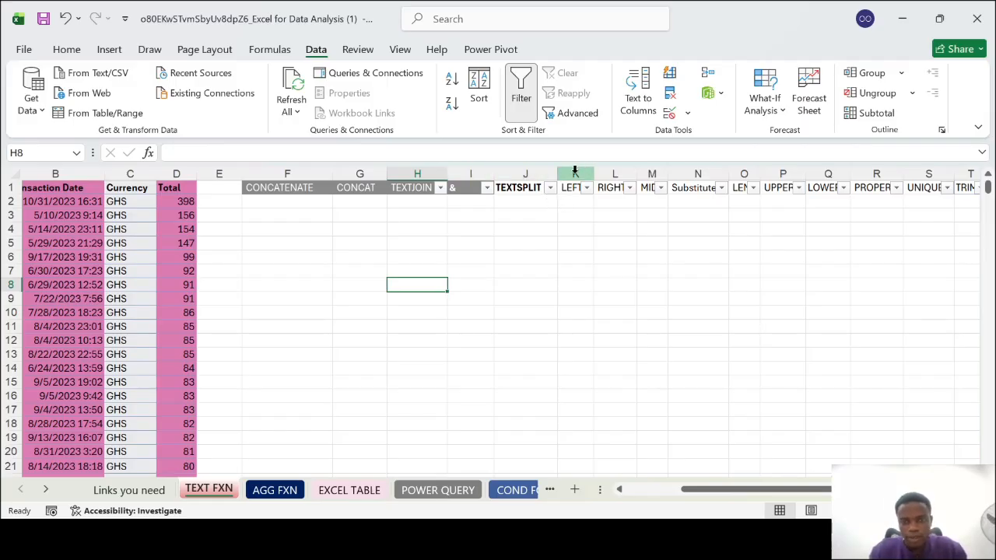
left_click(647, 173)
left_click(694, 172)
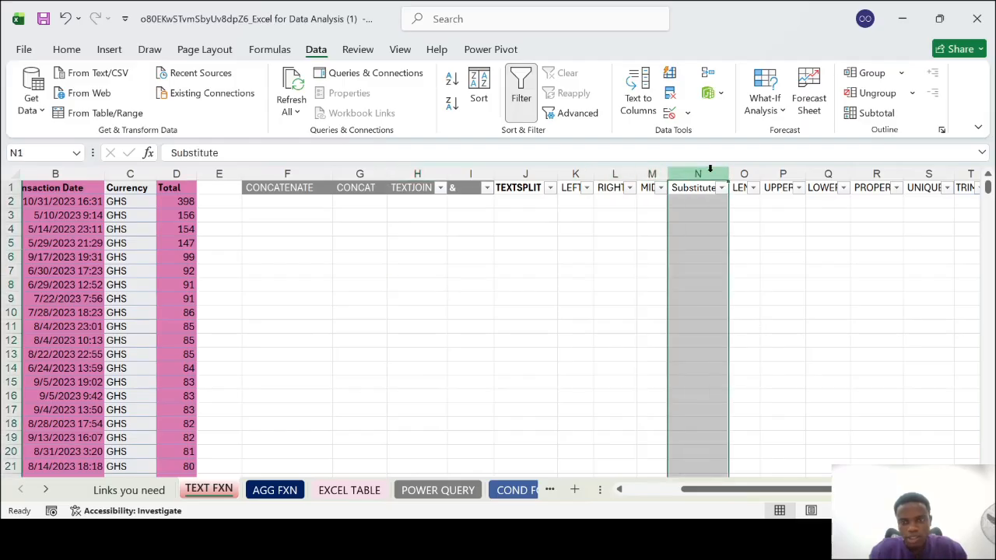
left_click(741, 172)
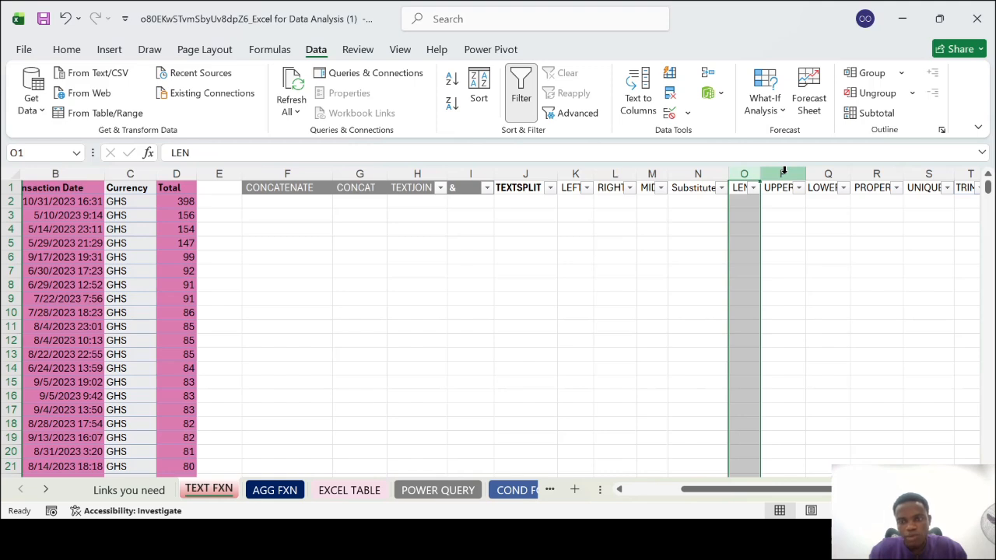
left_click(783, 172)
left_click(825, 171)
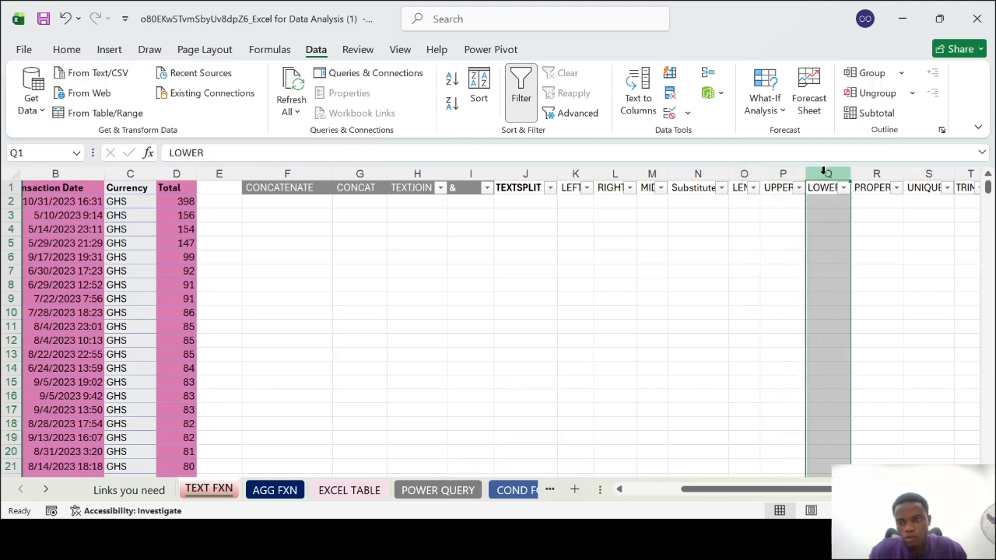
scroll(830, 238, "right", 2)
left_click(751, 173)
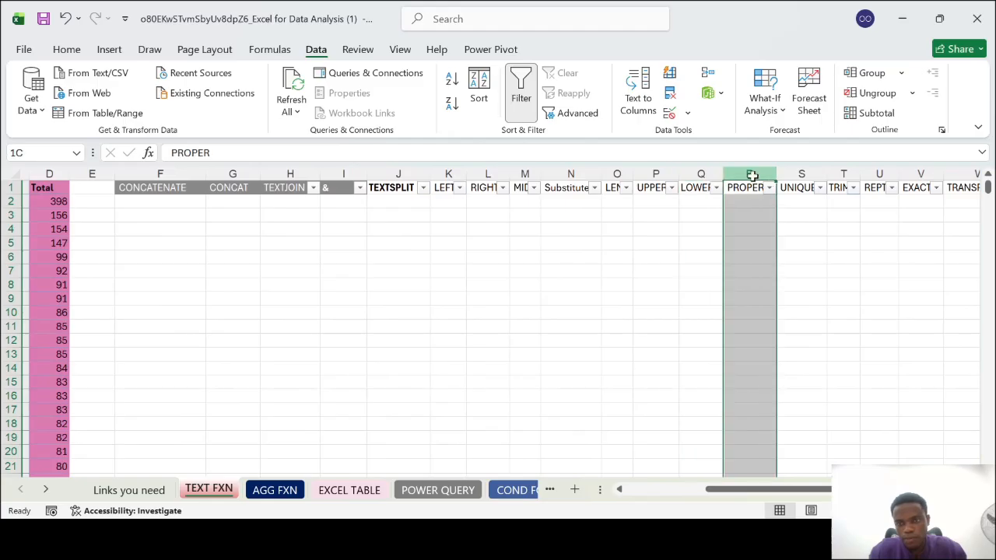
left_click(801, 173)
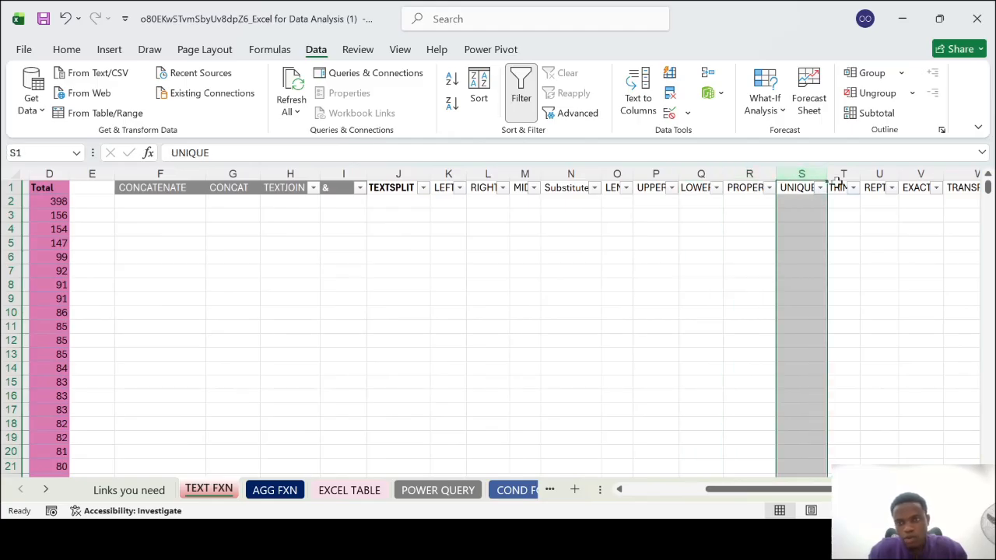
left_click(844, 172)
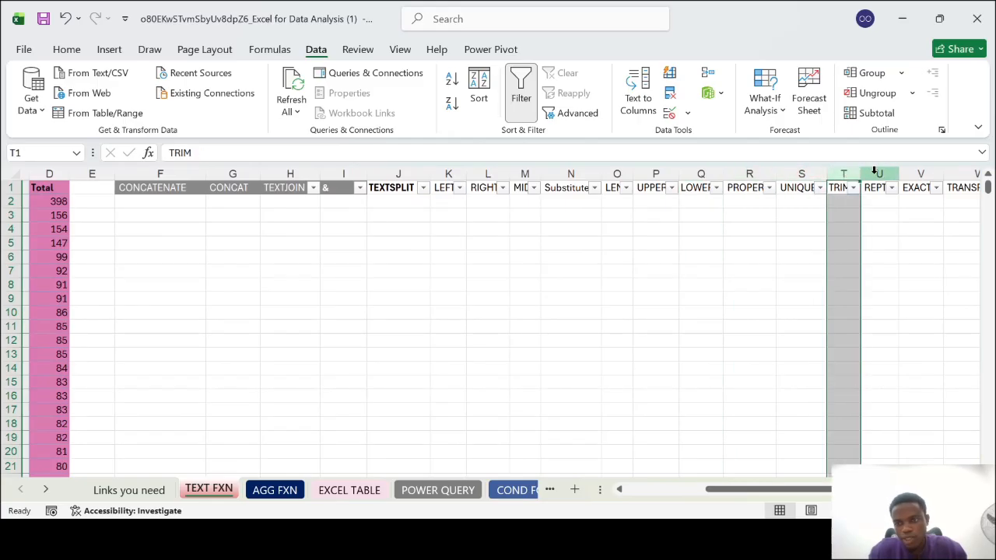
left_click(876, 172)
Examine the remaining function columns EXACT, TRANSPOSE, COUNT and CLEAN, then look back over the whole header row
scroll(890, 231, "right", 3)
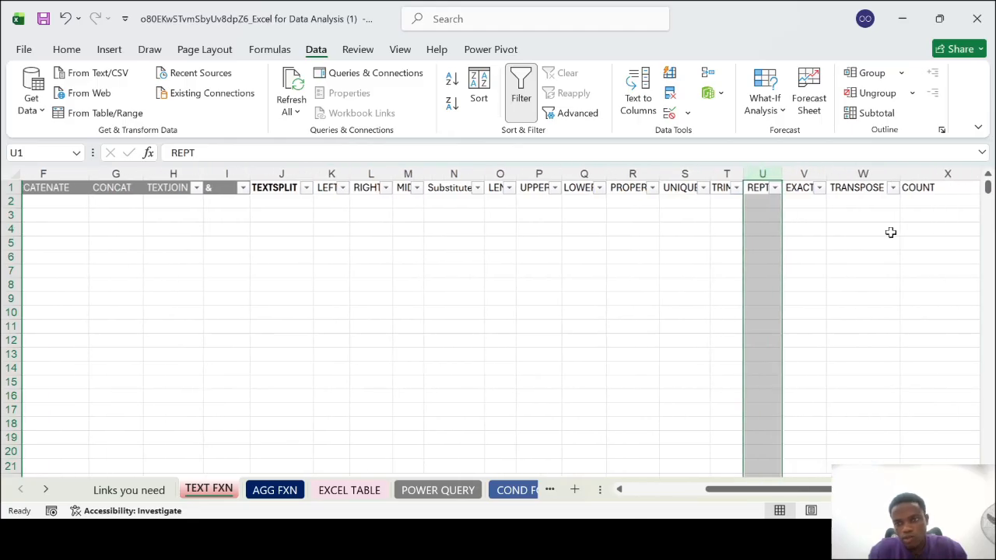
left_click(788, 173)
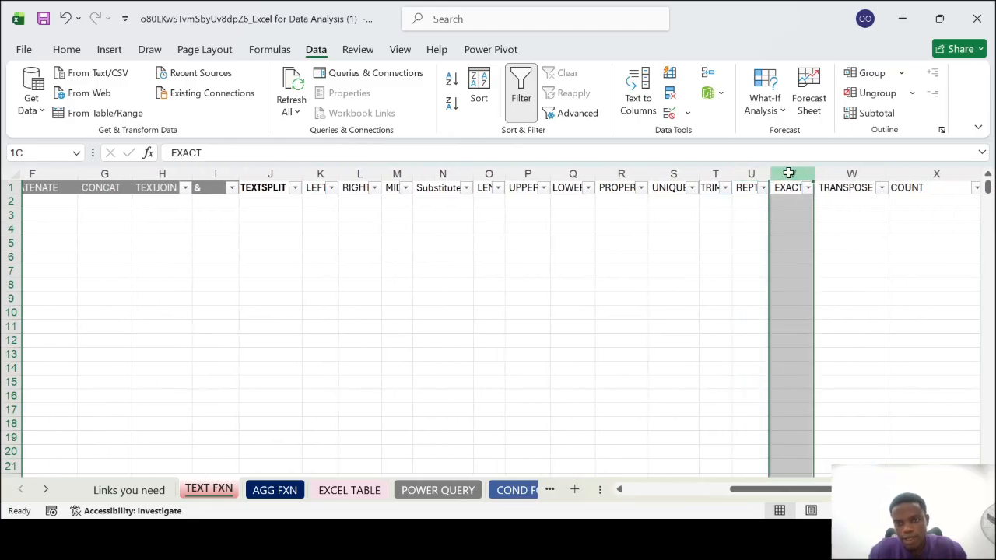
left_click(839, 172)
left_click(922, 174)
scroll(923, 174, "right", 6)
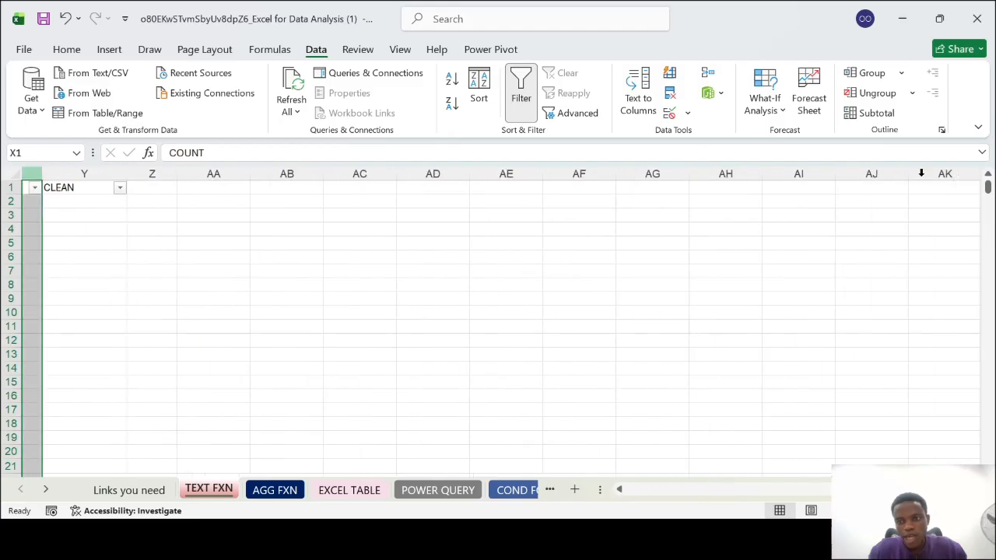
scroll(922, 174, "left", 3)
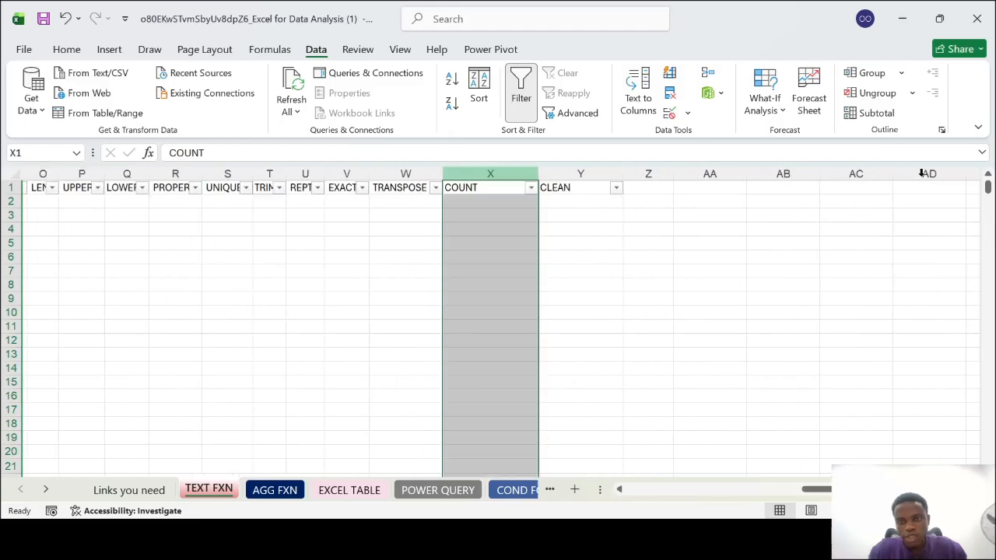
left_click(582, 172)
scroll(571, 319, "left", 8)
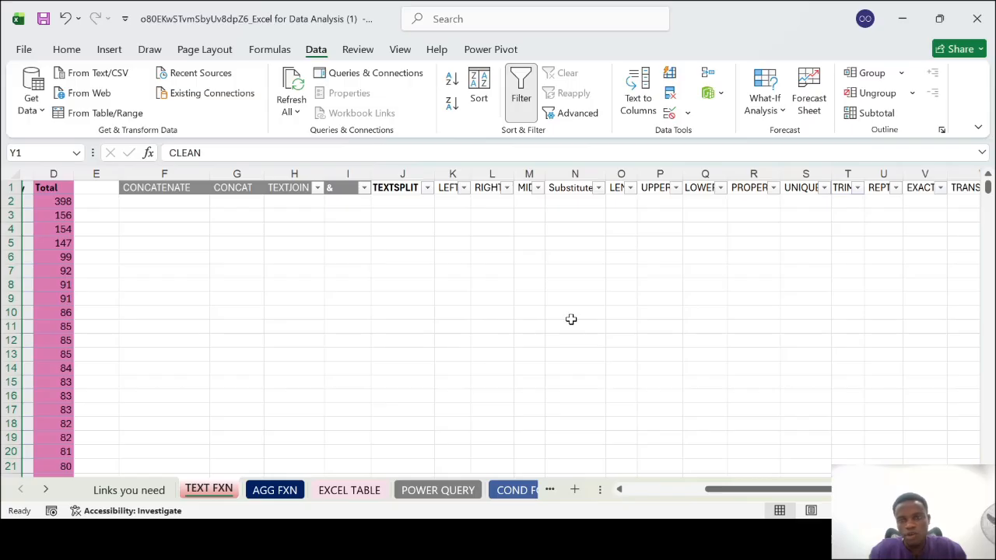
scroll(571, 319, "right", 2)
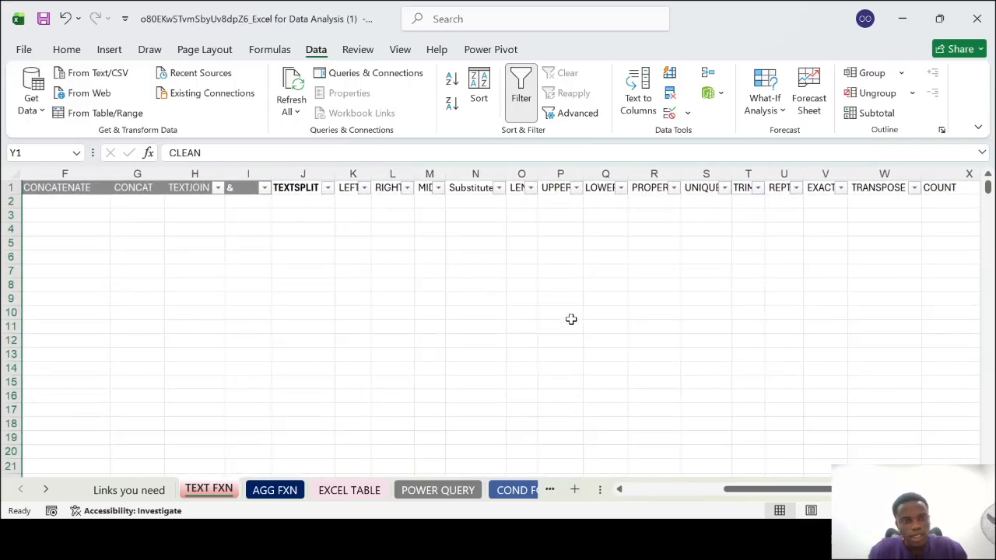
scroll(571, 319, "left", 3)
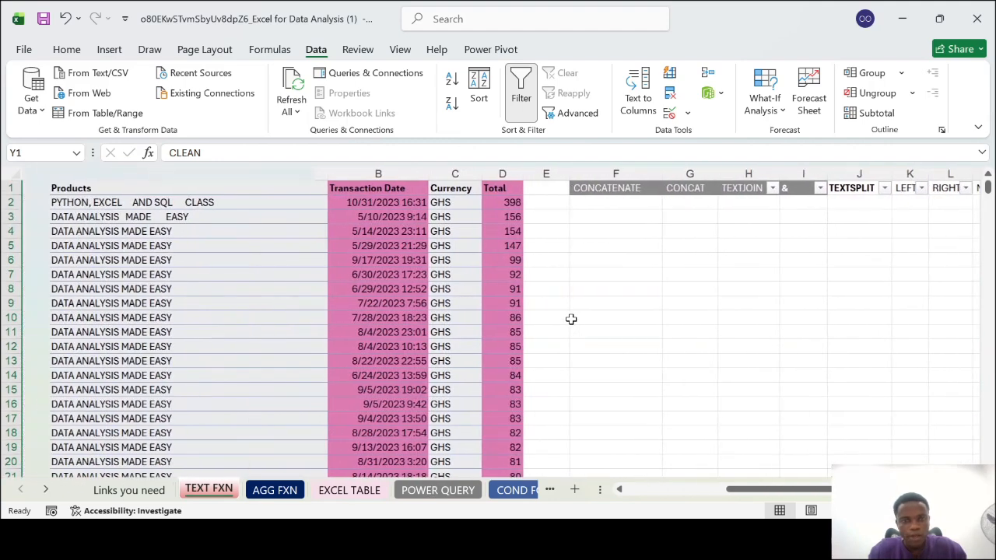
Examine the source data columns in turn: Products, Transaction Date, Currency and Total
left_click(130, 242)
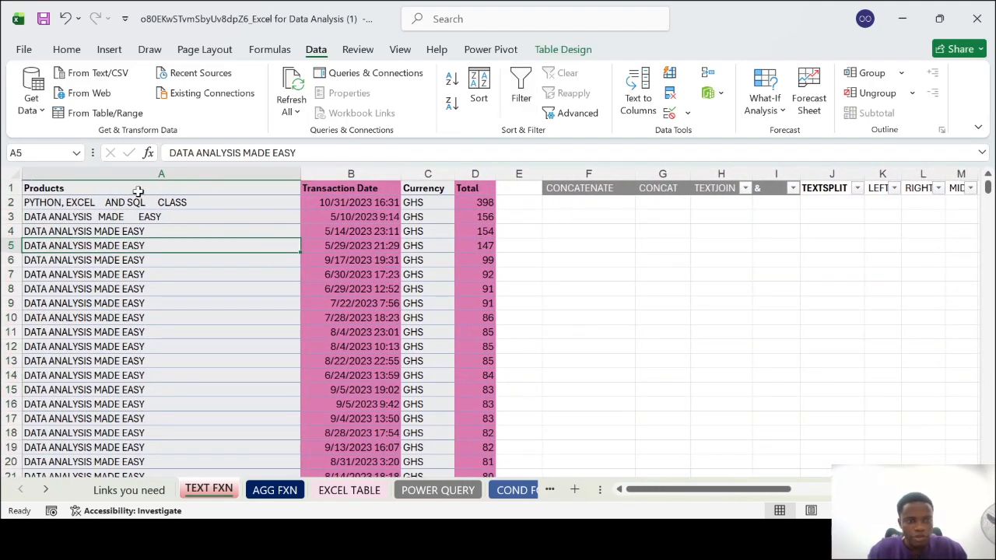
left_click(151, 172)
left_click(340, 172)
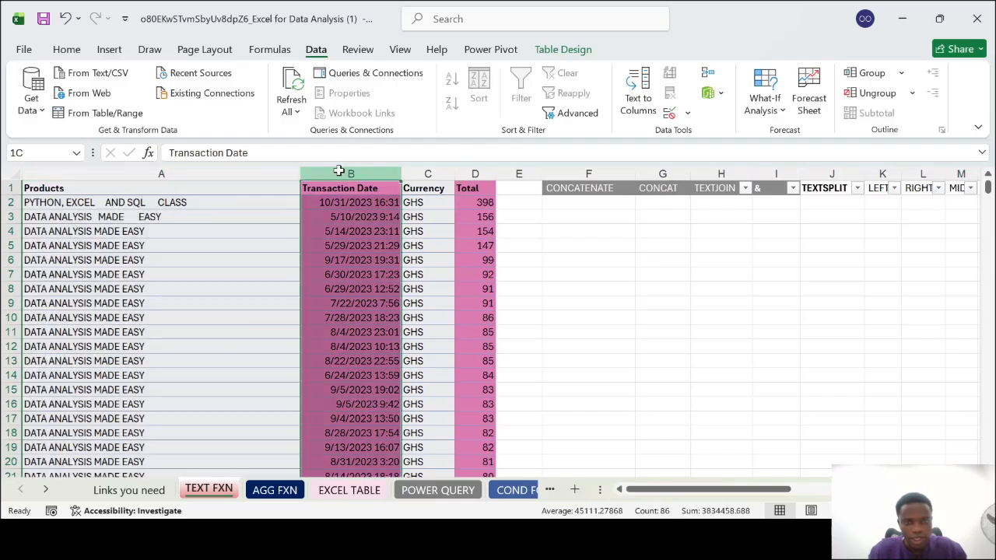
left_click(422, 172)
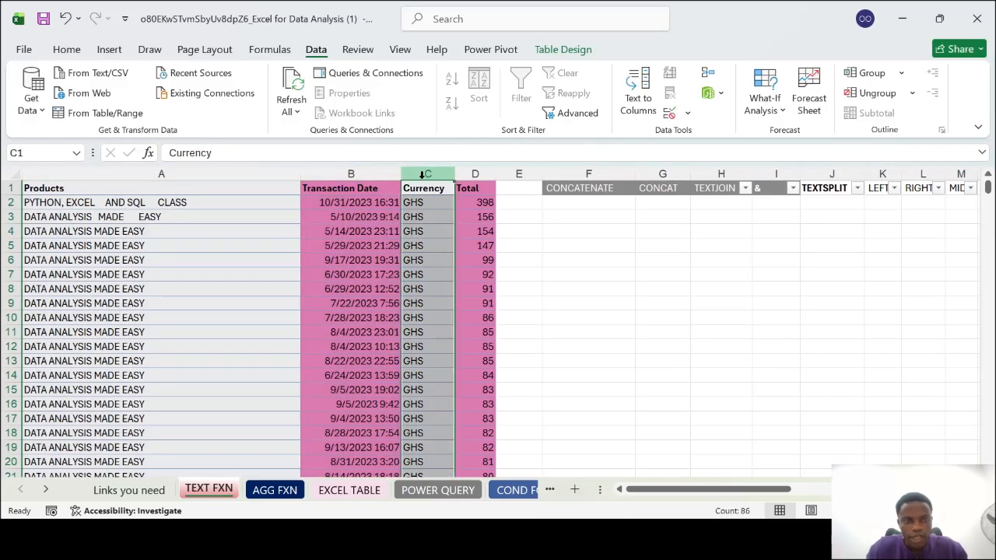
left_click(425, 220)
left_click(427, 317)
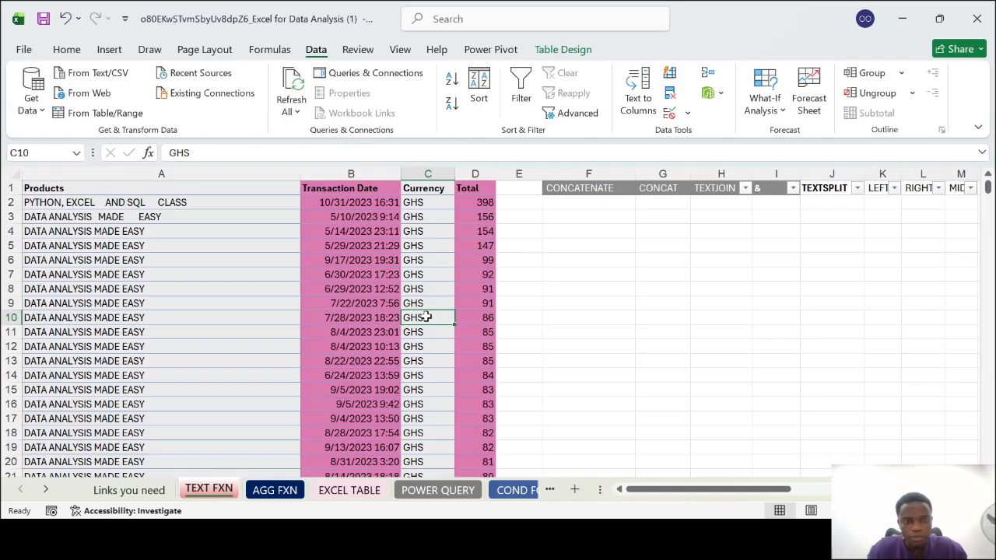
left_click(476, 173)
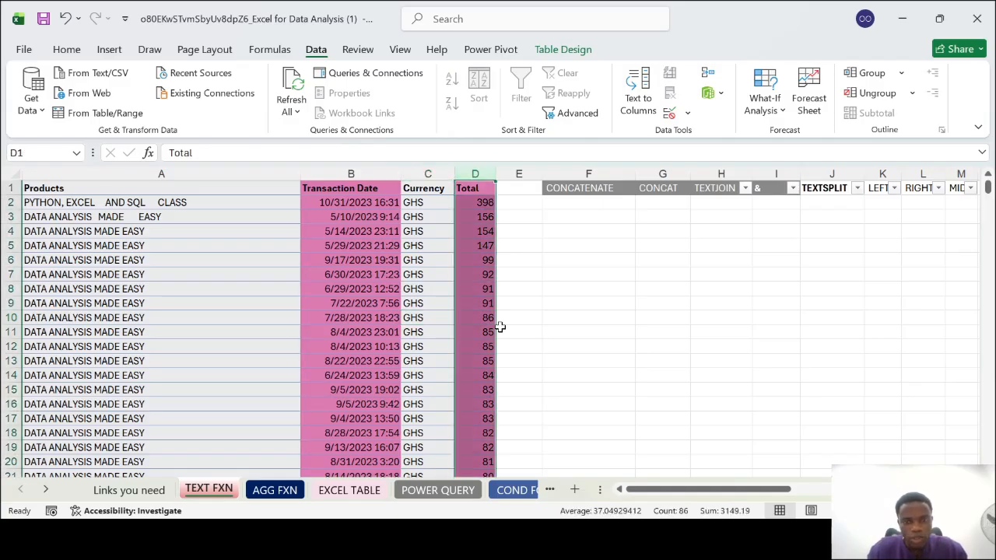
scroll(500, 327, "right", 8)
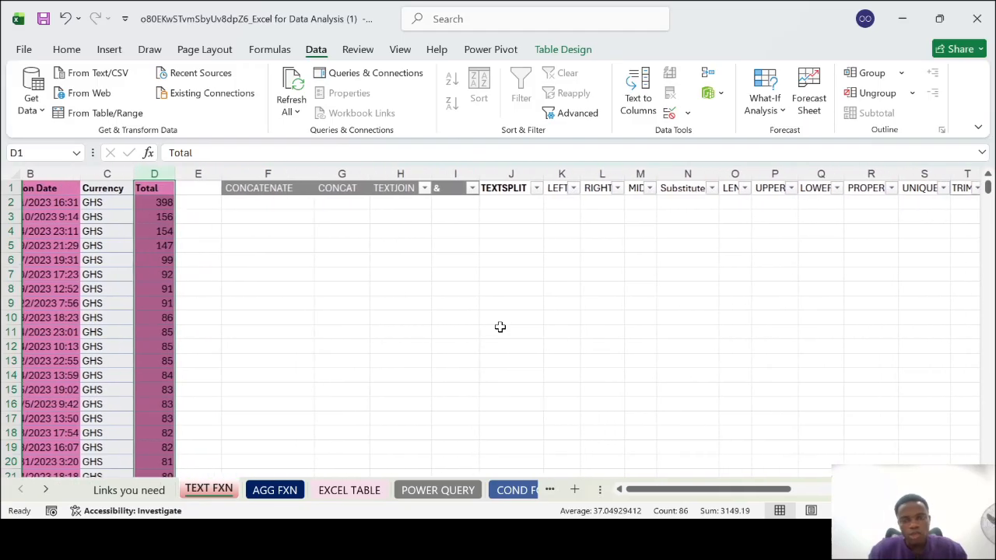
scroll(500, 326, "right", 2)
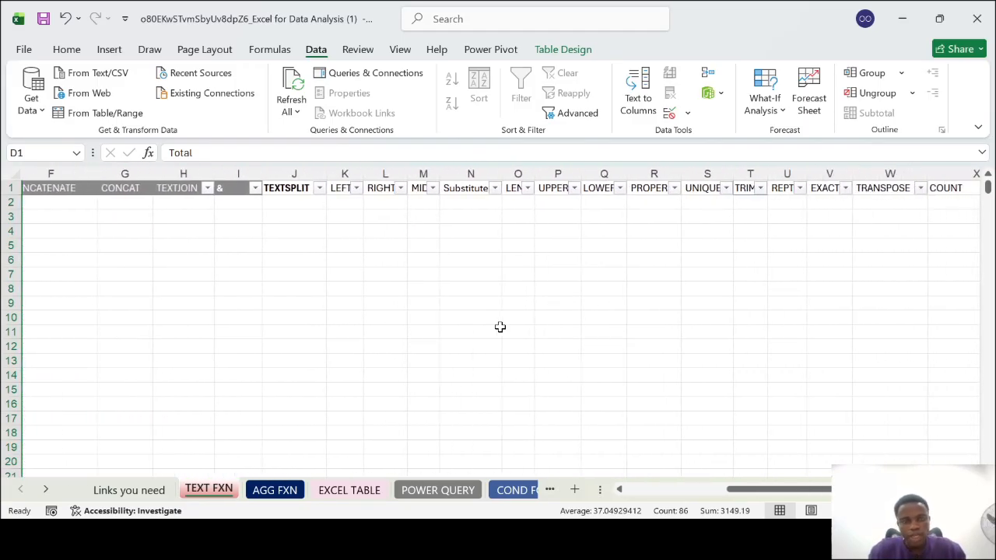
scroll(501, 327, "left", 4)
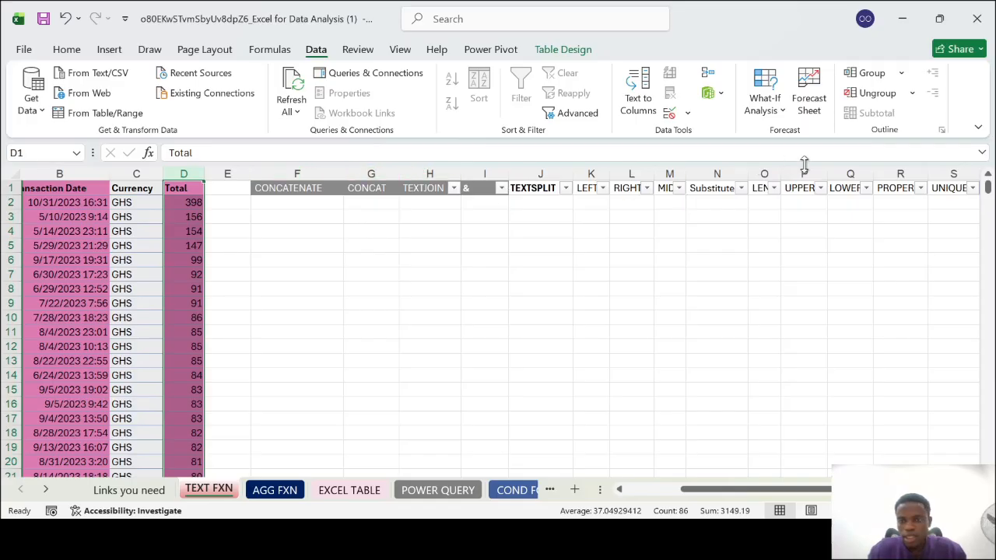
scroll(955, 168, "right", 6)
scroll(954, 168, "left", 2)
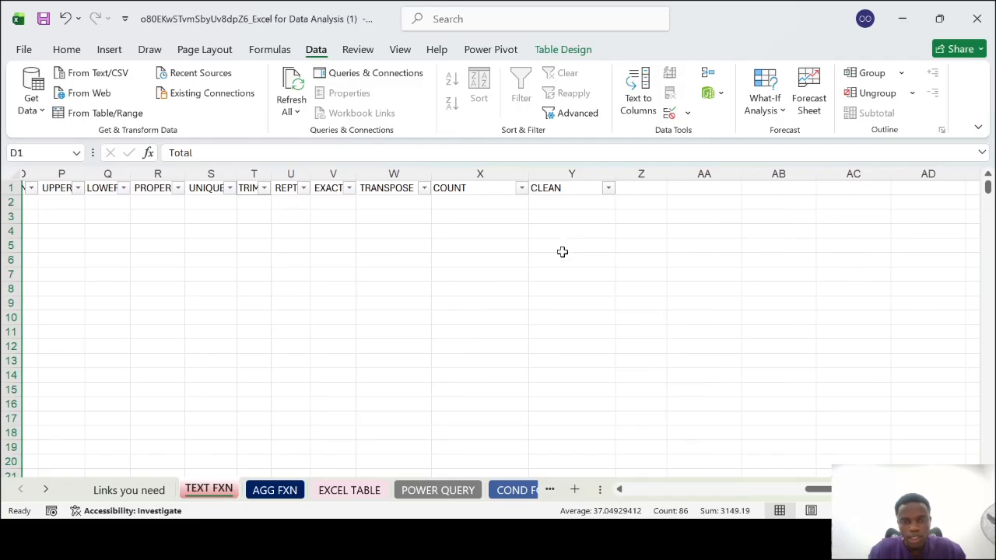
scroll(562, 251, "left", 6)
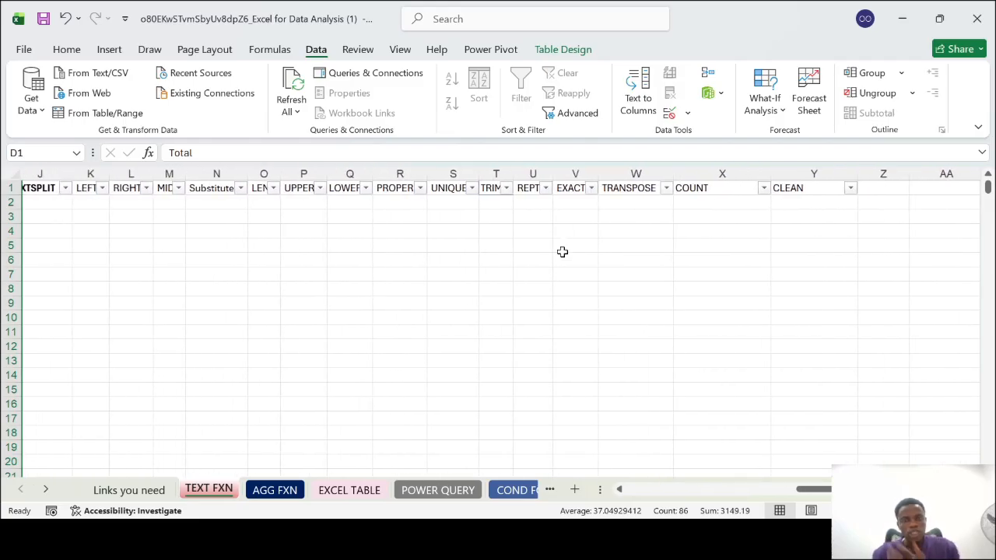
scroll(561, 251, "left", 9)
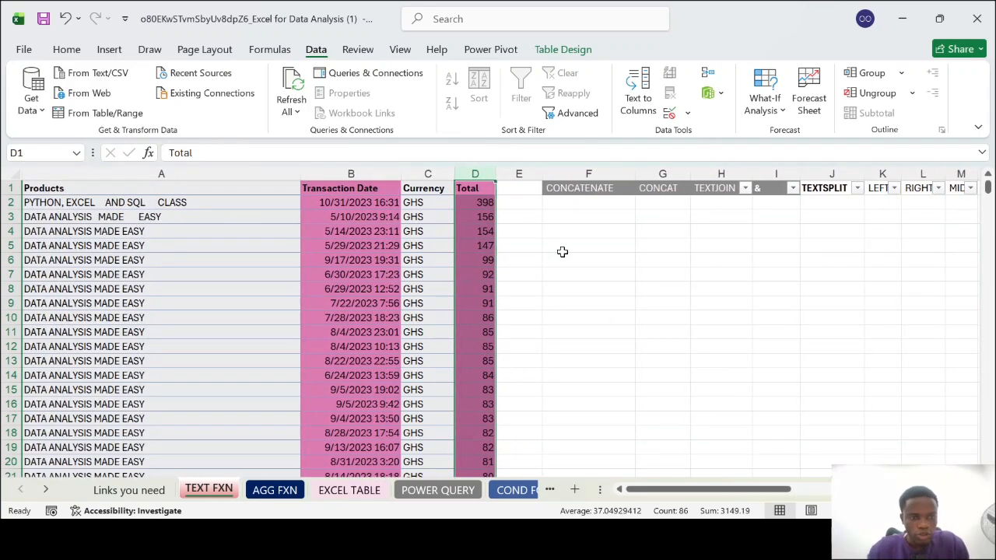
Look through the entries of the Products column down the rows, then inspect the Transaction Date and Currency columns
left_click(100, 175)
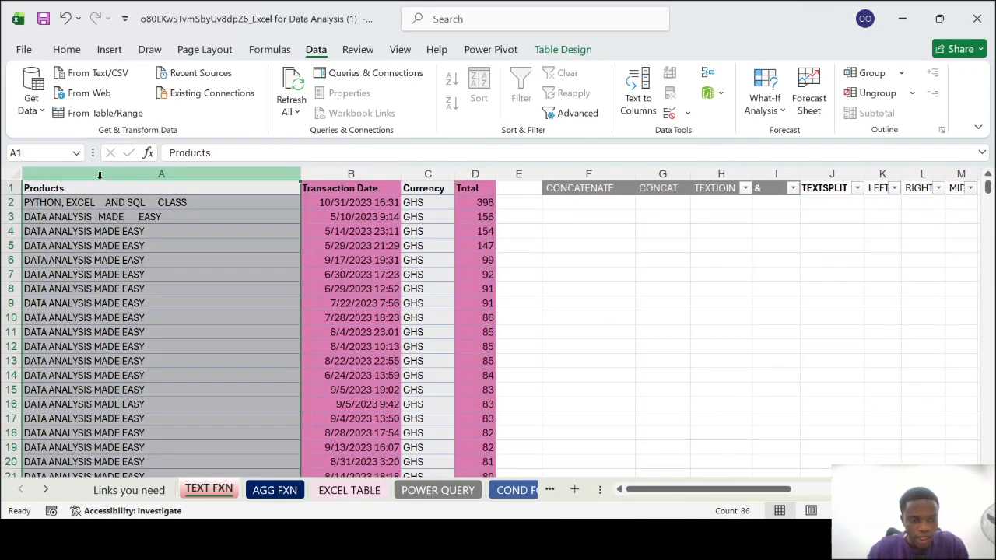
scroll(167, 319, "down", 20)
scroll(167, 319, "up", 13)
scroll(166, 318, "up", 13)
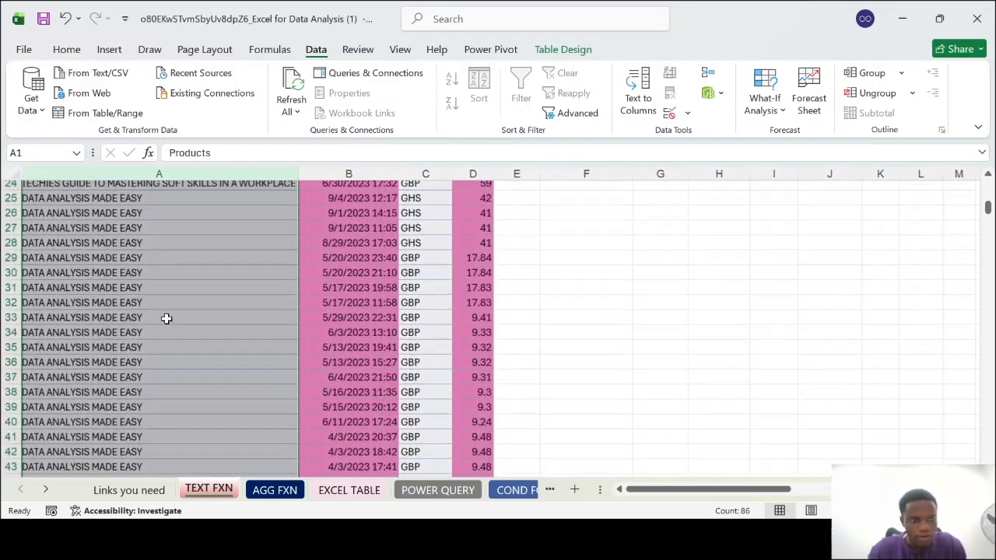
scroll(166, 318, "up", 8)
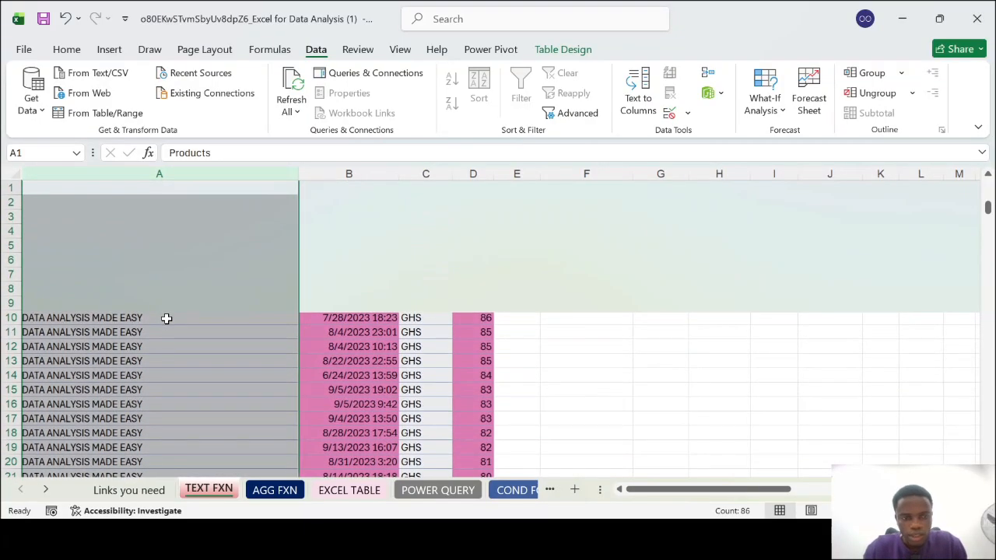
left_click(361, 171)
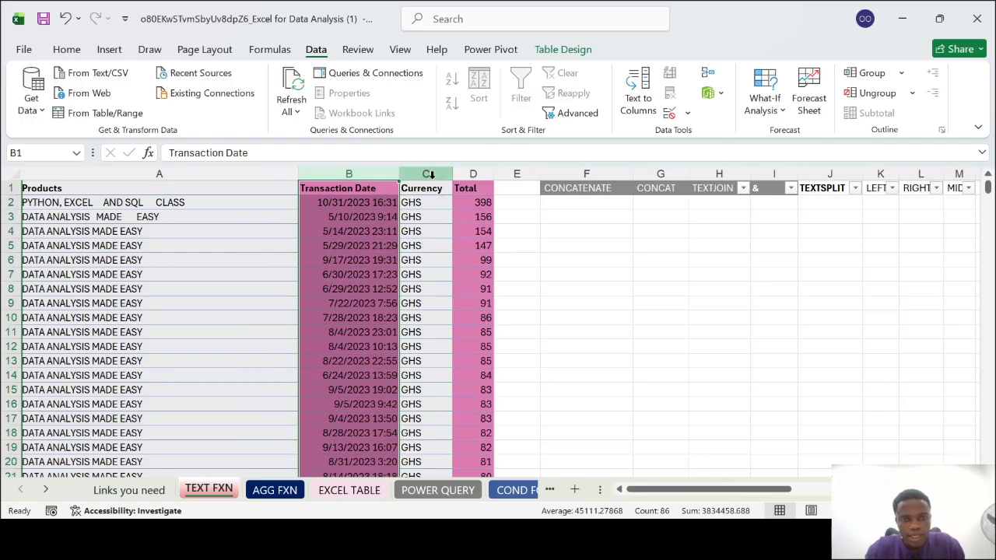
left_click(431, 175)
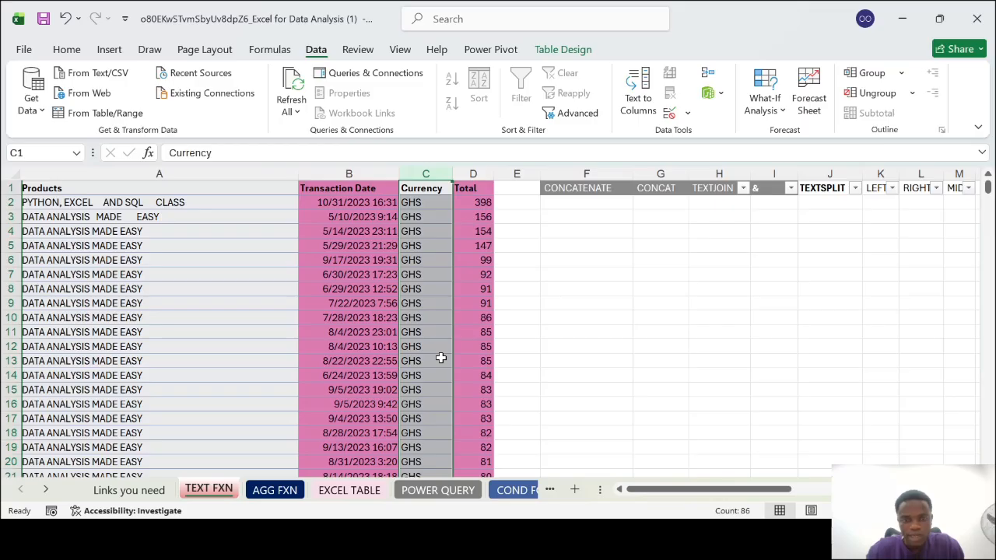
Enter a CONCATENATE formula in cell F2 that joins the row's Currency and Total values without a separator
left_click(480, 174)
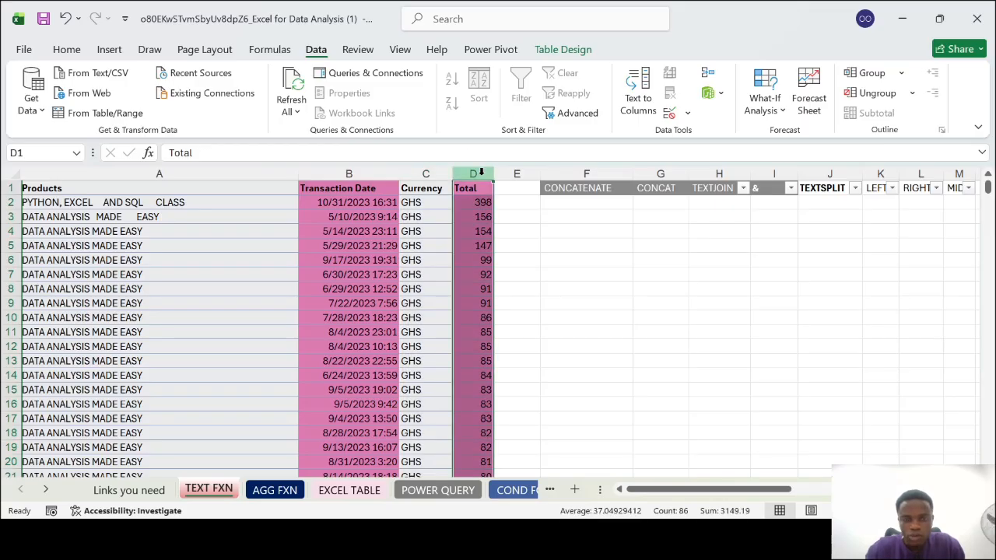
left_click(602, 208)
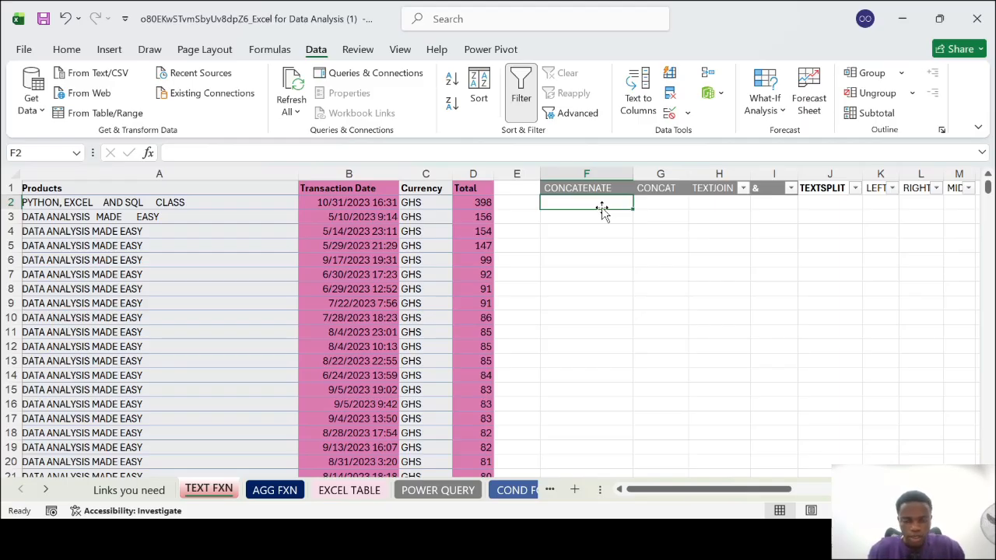
type("=")
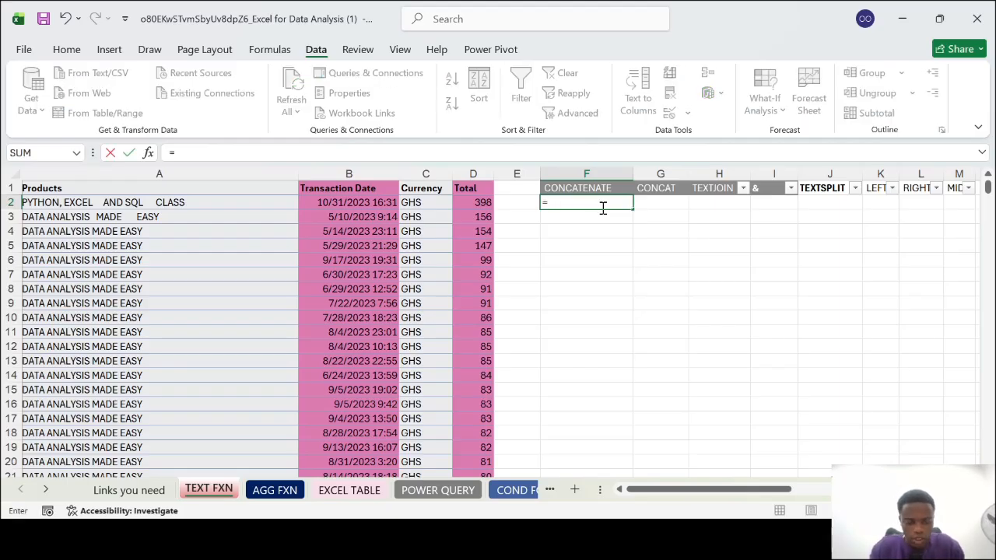
type("CONCATEN")
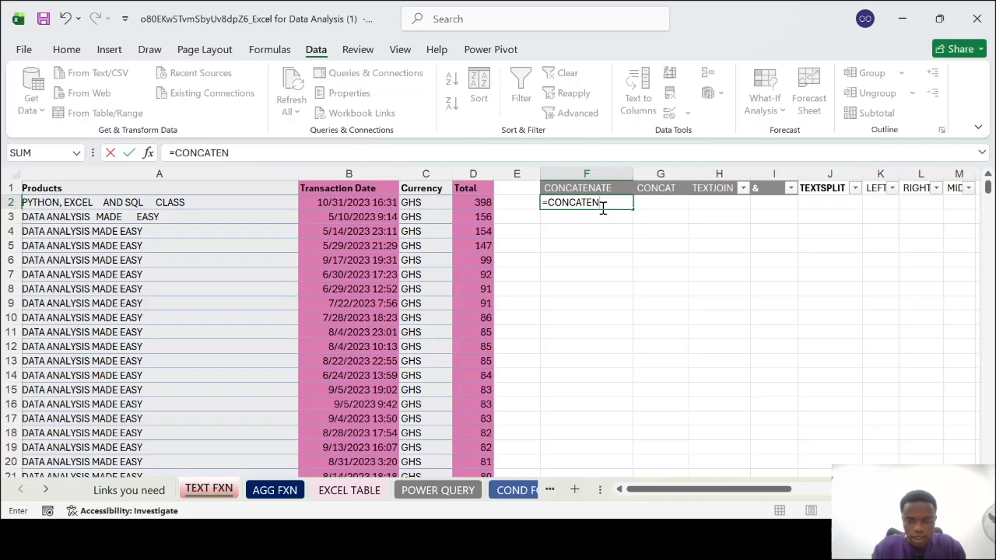
type("ATE(")
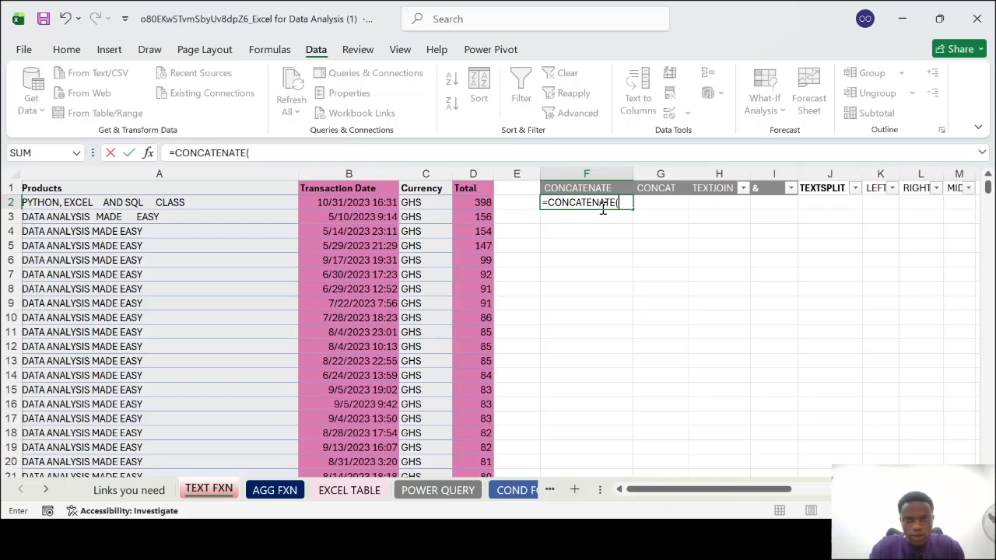
left_click(429, 204)
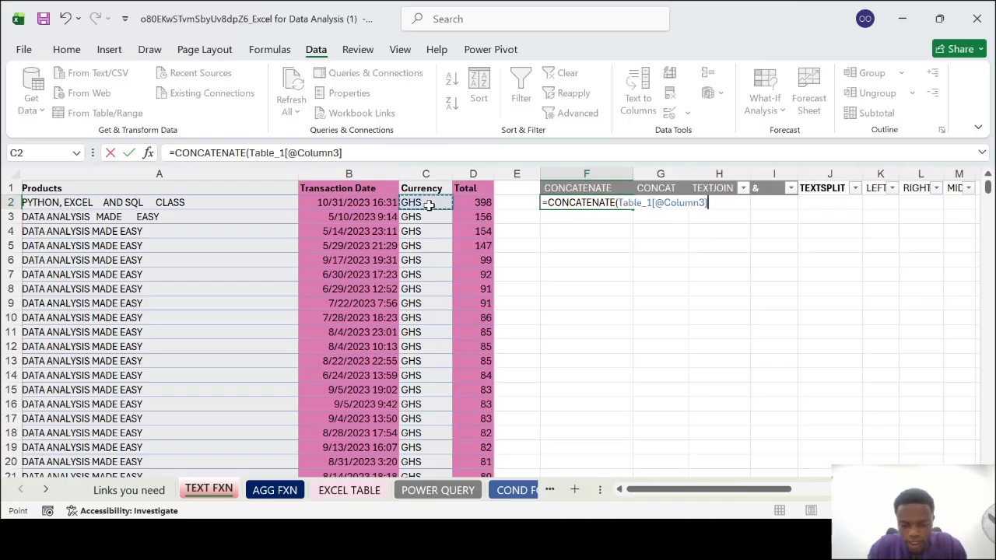
type(",")
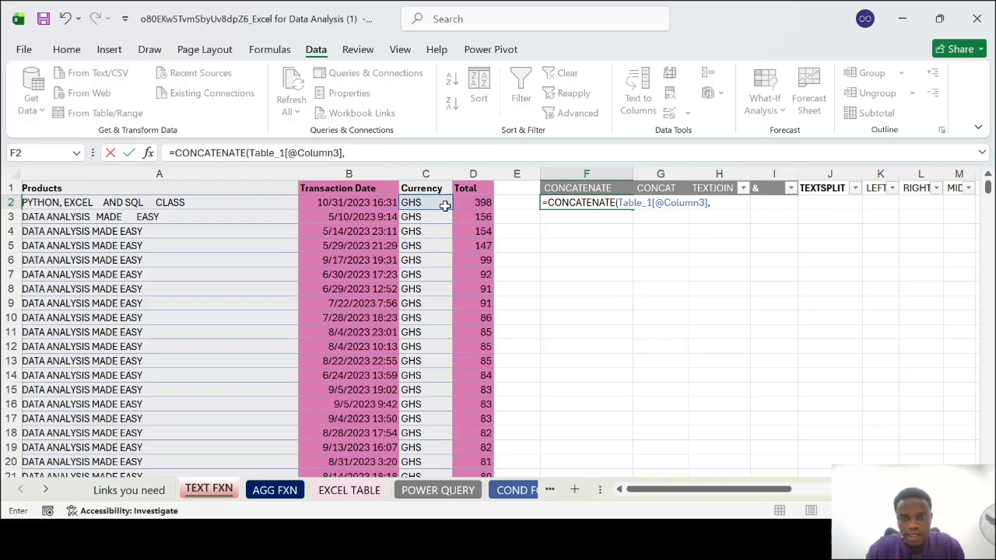
left_click(470, 202)
type(")")
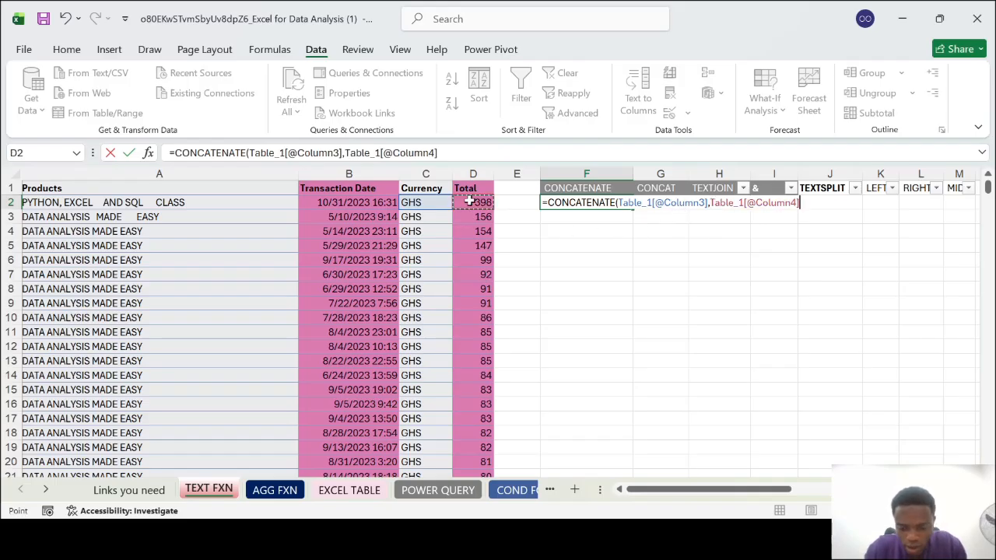
type(",")
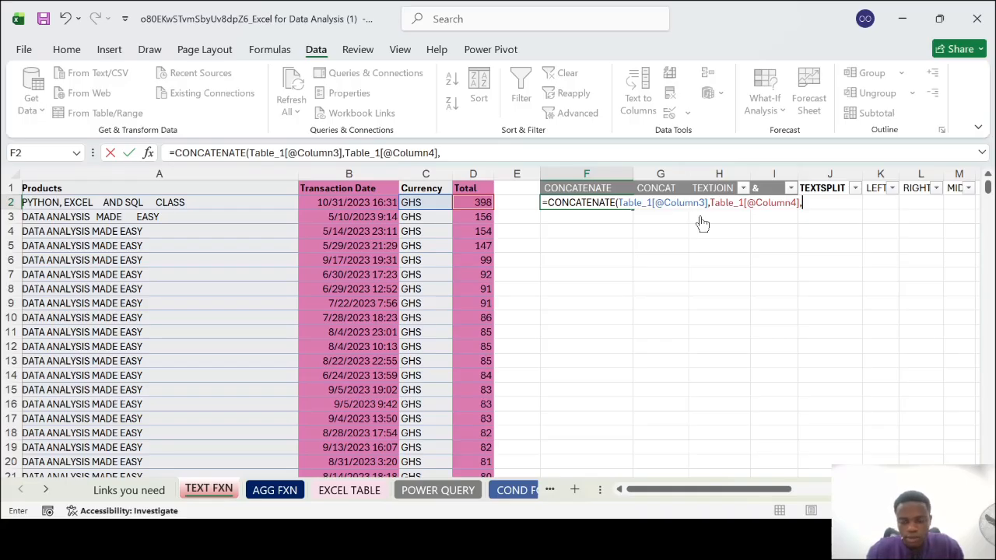
key("BackSpace")
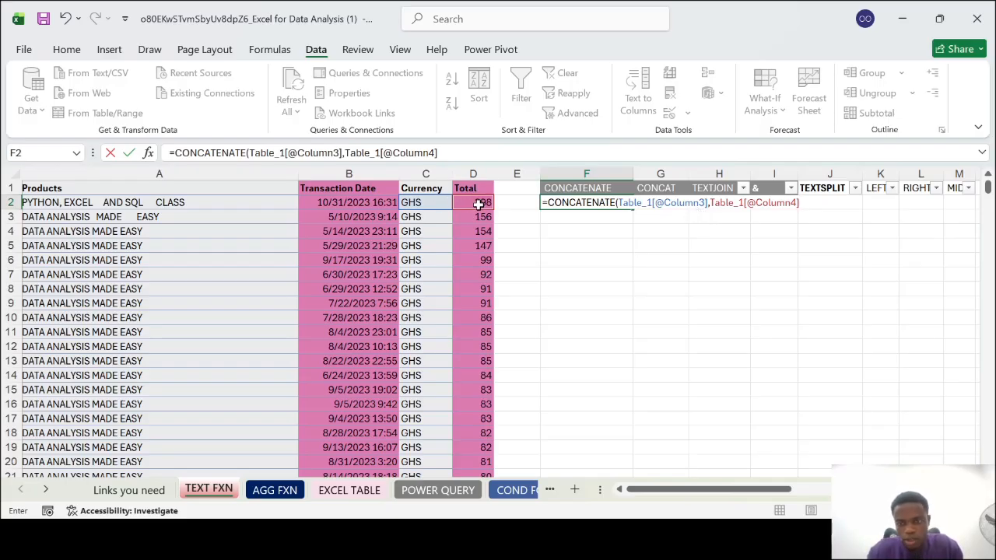
key("Return")
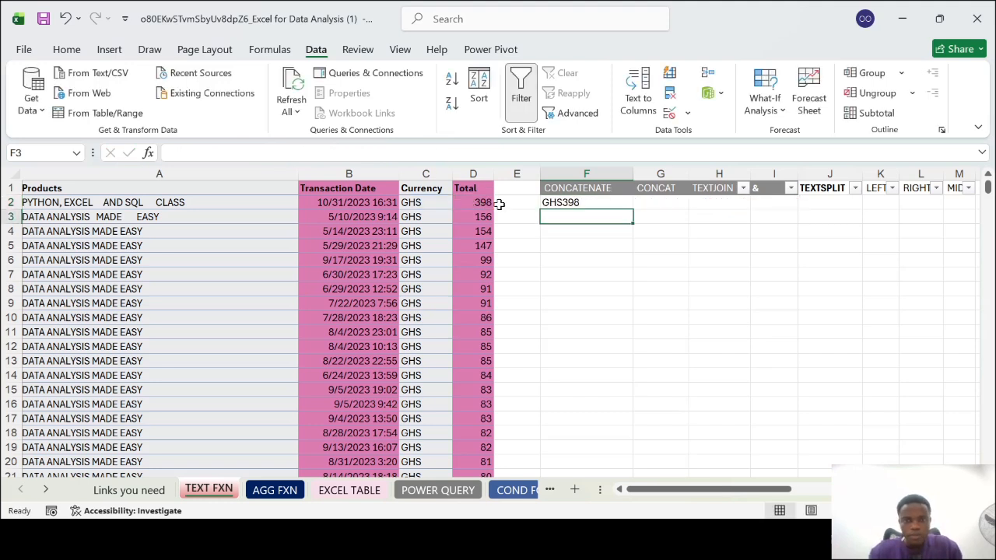
Extend the CONCATENATE formula in F2 with cell D3 as a third argument
left_click(568, 202)
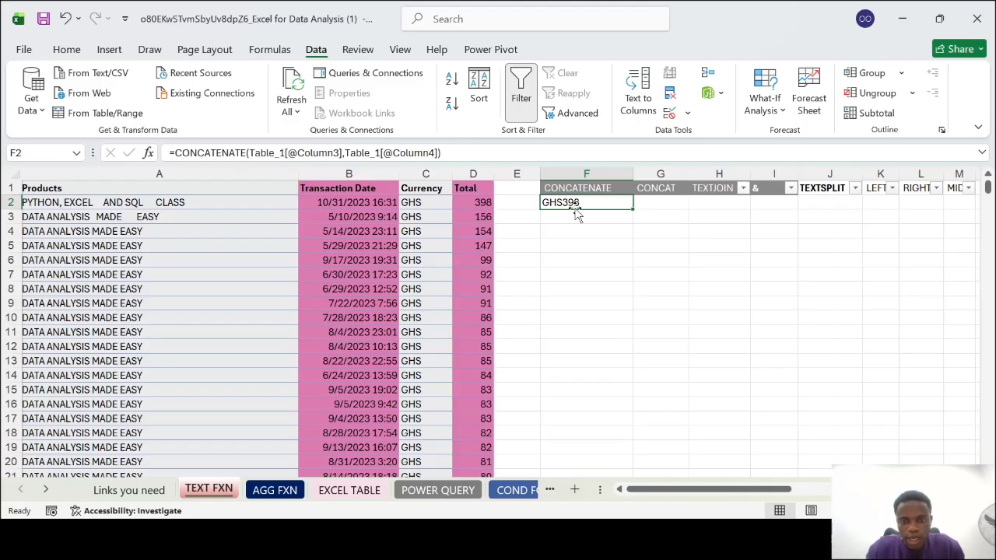
double_click(598, 204)
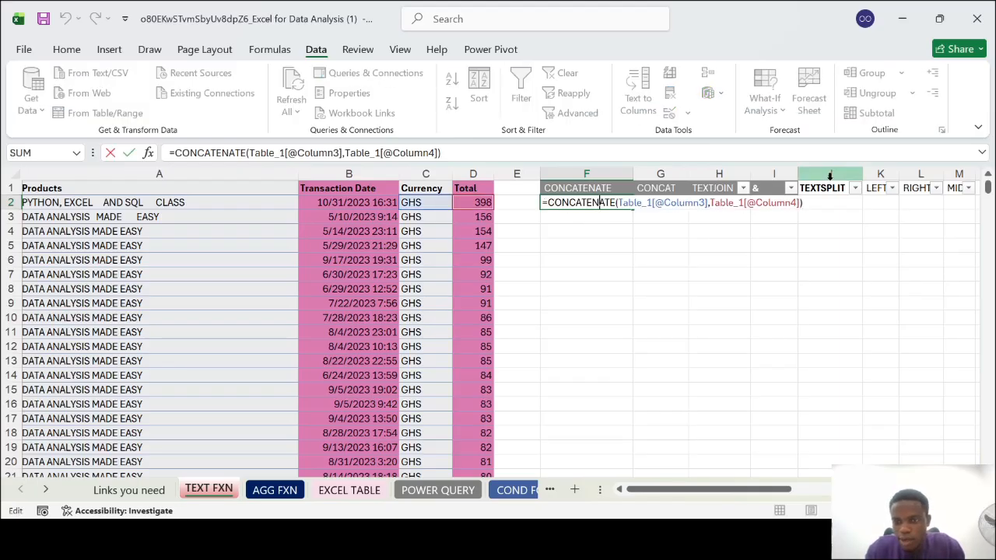
type(",")
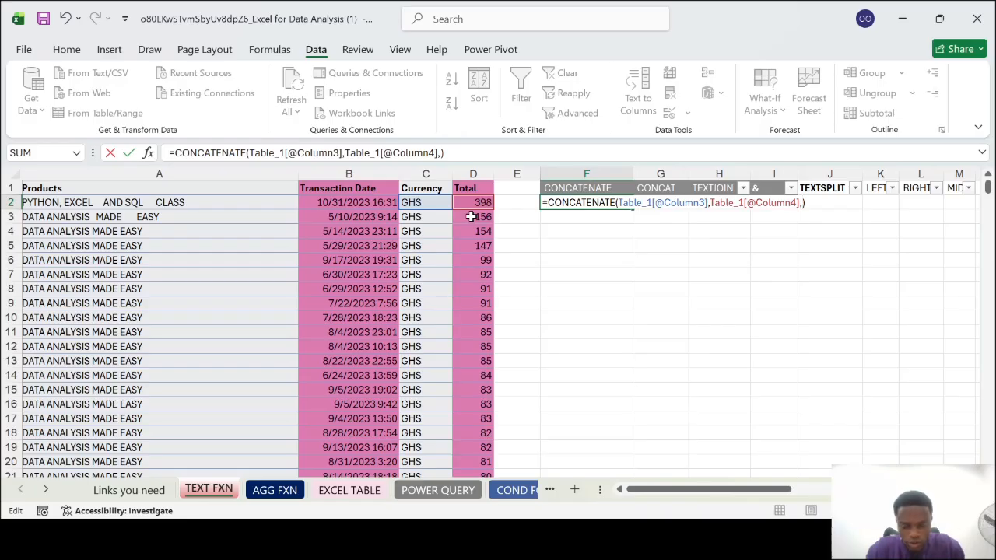
left_click(470, 216)
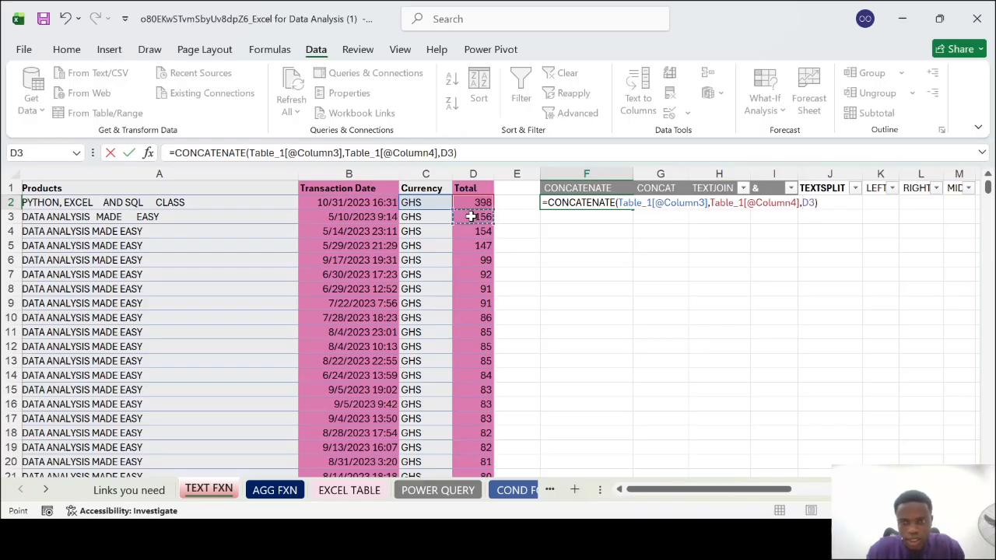
key("Return")
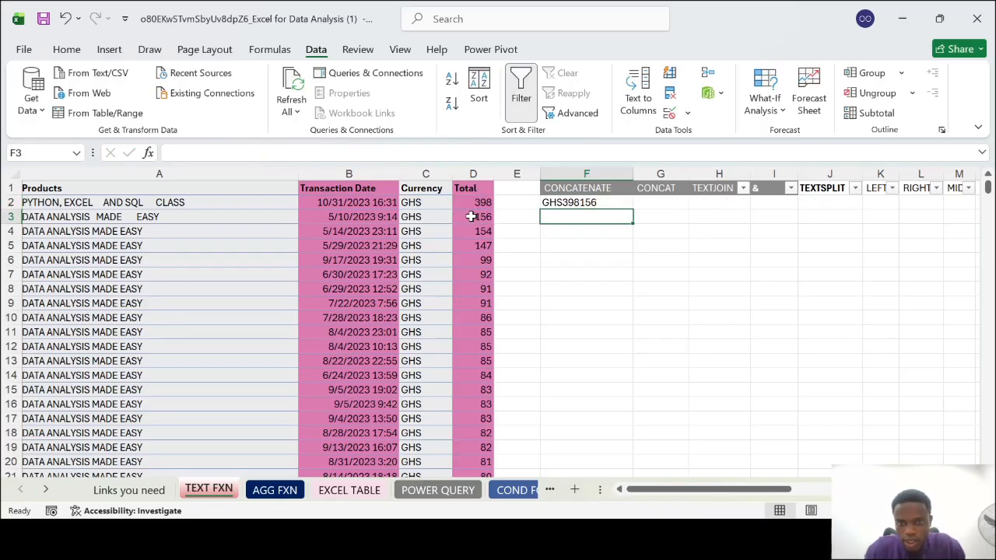
Try removing the D3 argument from the F2 formula, discard that edit and clear the cell
double_click(592, 203)
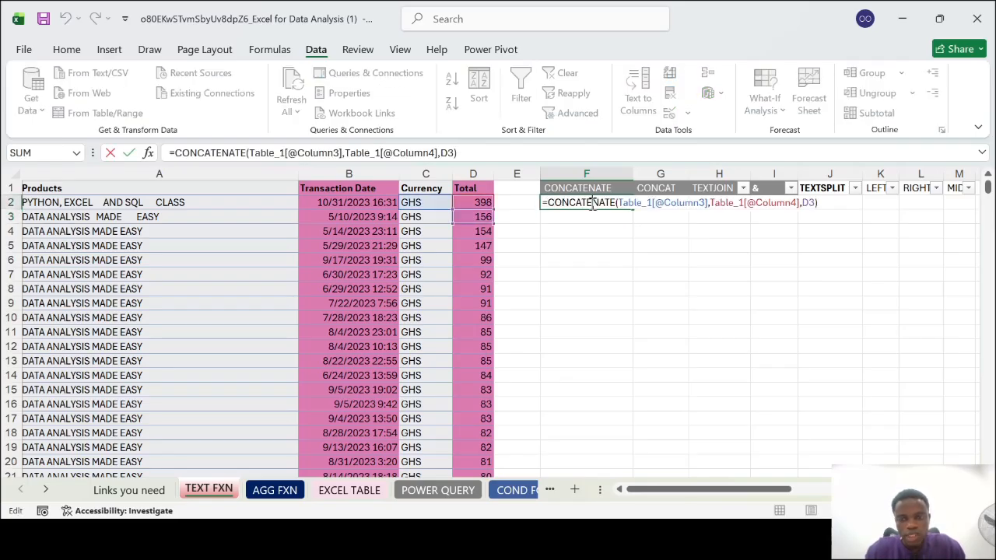
left_click(814, 202)
key("BackSpace")
key("BackSpace")
key("BackSpace")
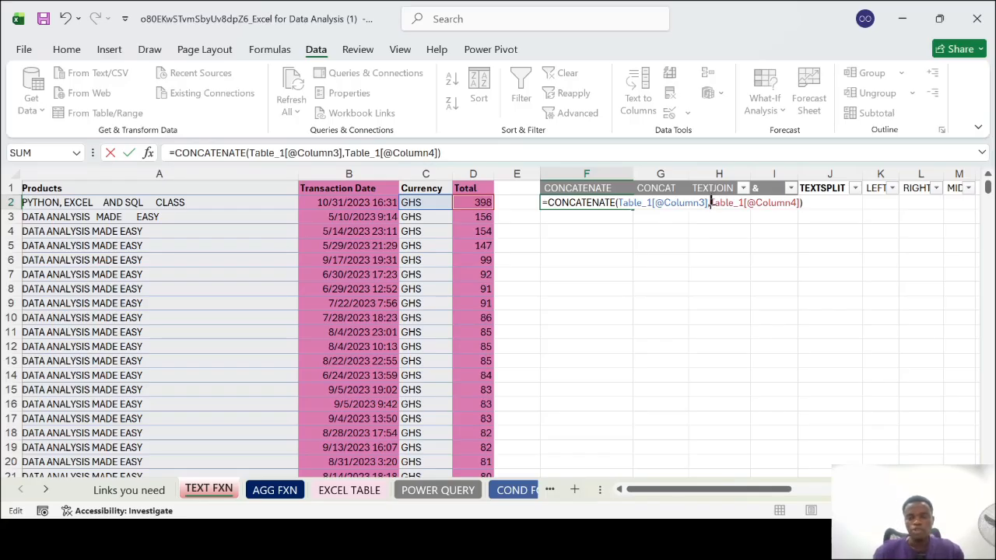
key("ctrl+Return")
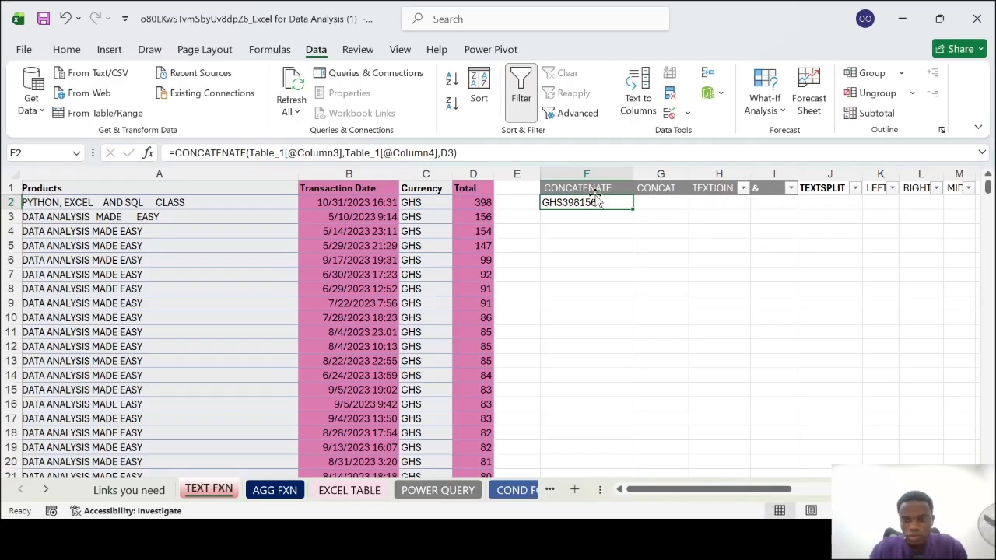
key("Delete")
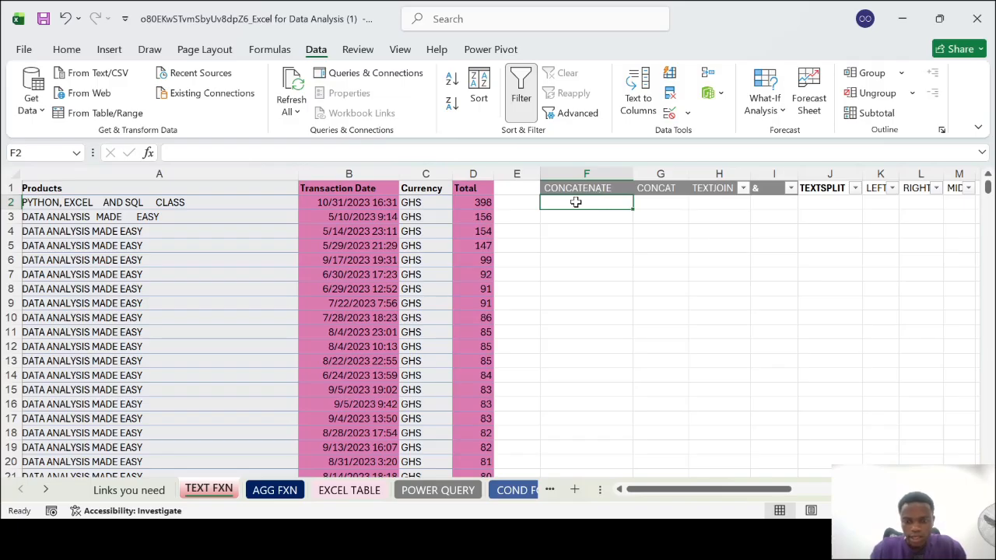
Enter a CONCATENATE formula in cell F2 that joins the row's Currency and Total values with a space (" ") between them
left_click(424, 199)
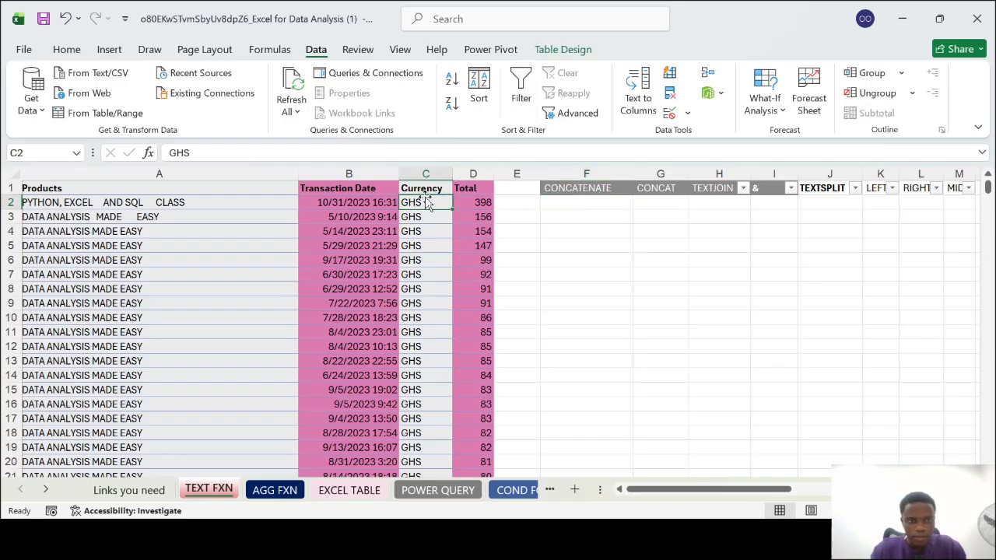
left_click(467, 201)
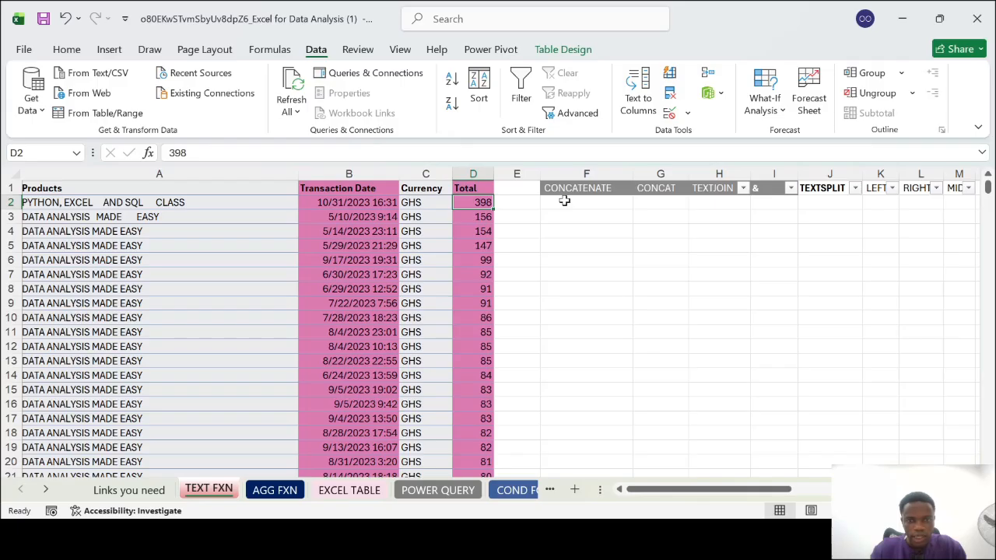
left_click(564, 201)
type("=CONCATENATE(")
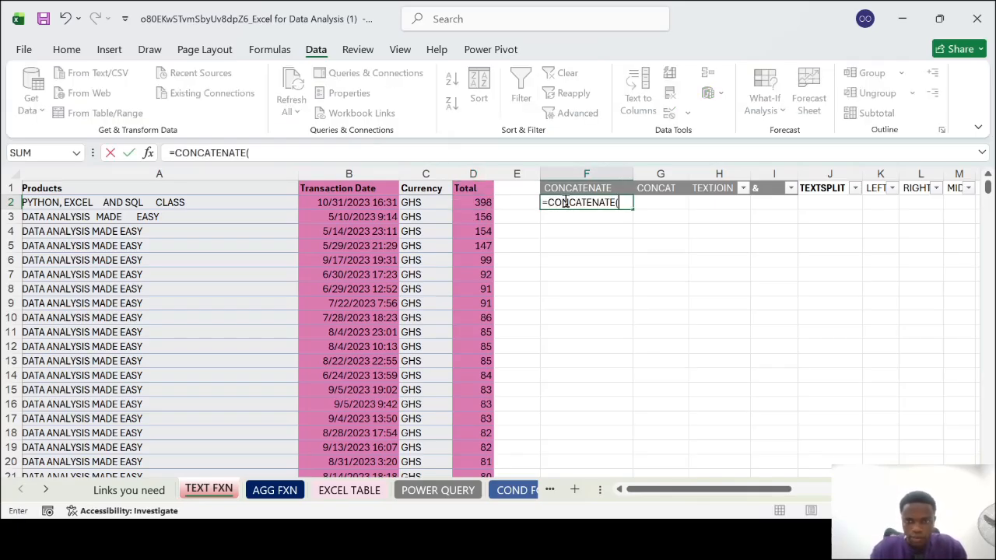
left_click(426, 206)
type(",")
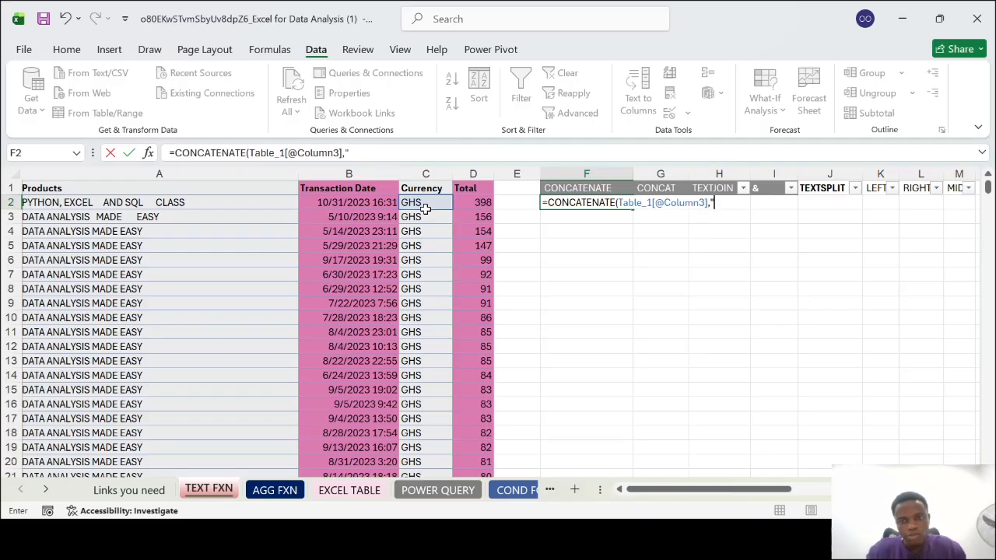
key("BackSpace")
type("\"")
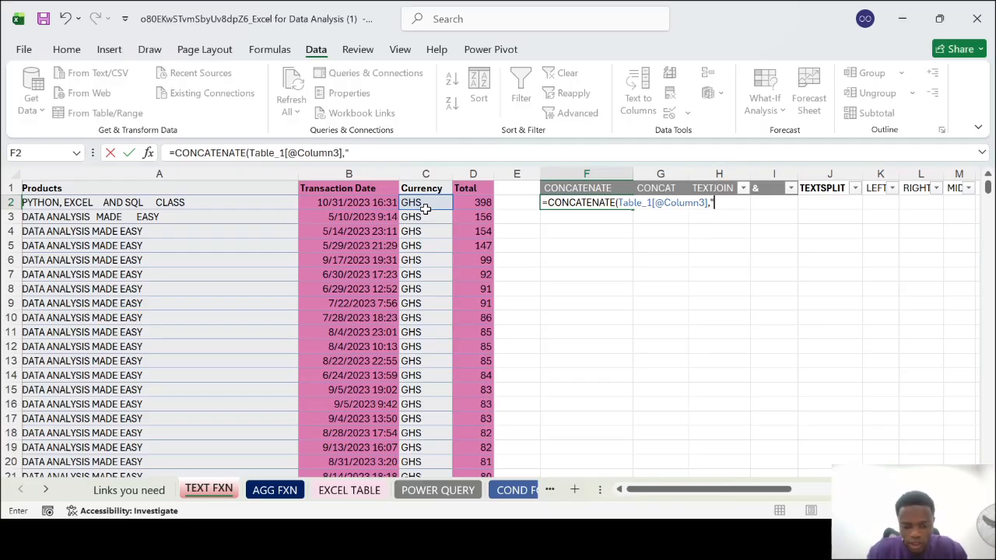
type(" \"")
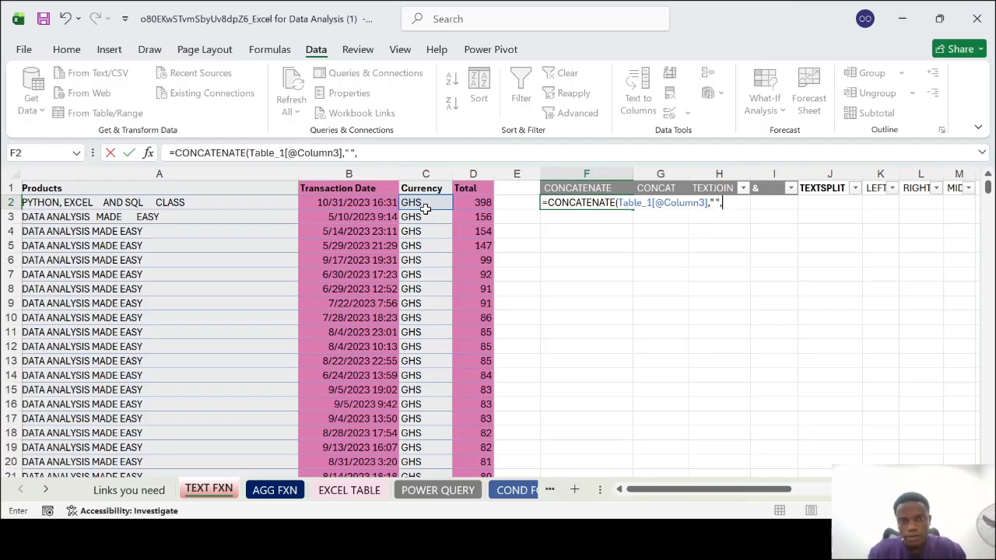
type(",")
left_click(460, 202)
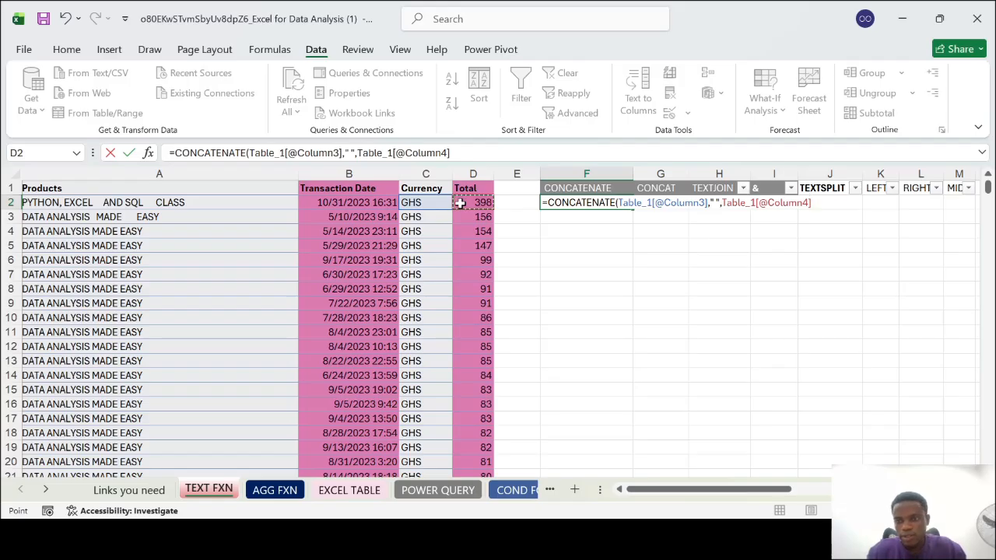
key("Return")
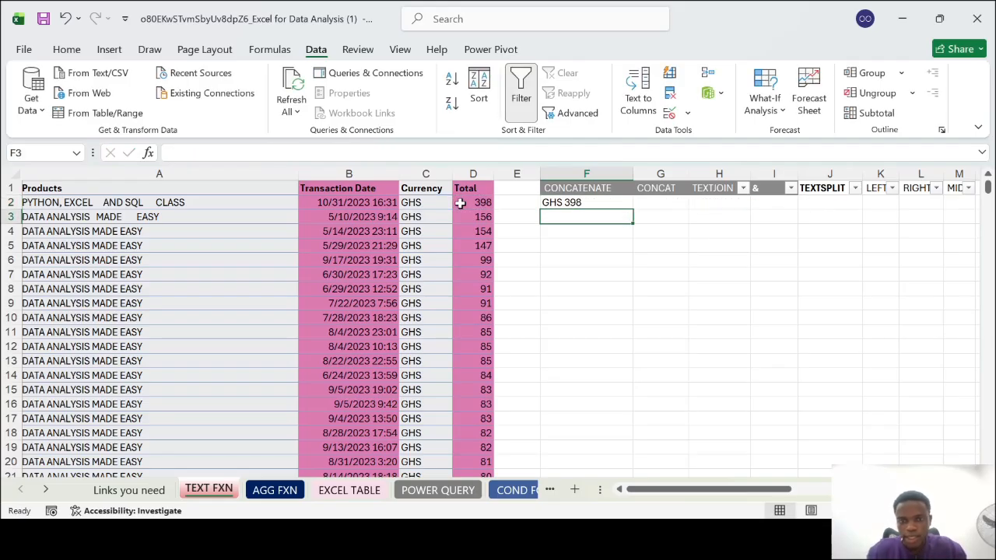
Extend the CONCATENATE formula in F2 with a space (" ") and the row's Transaction Date, and auto-fit column F's width
double_click(600, 202)
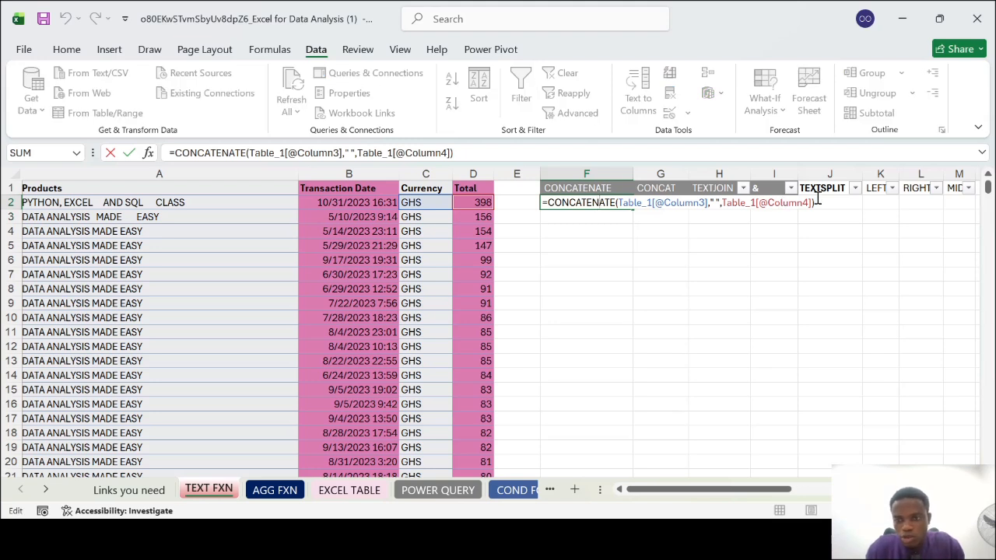
key("BackSpace")
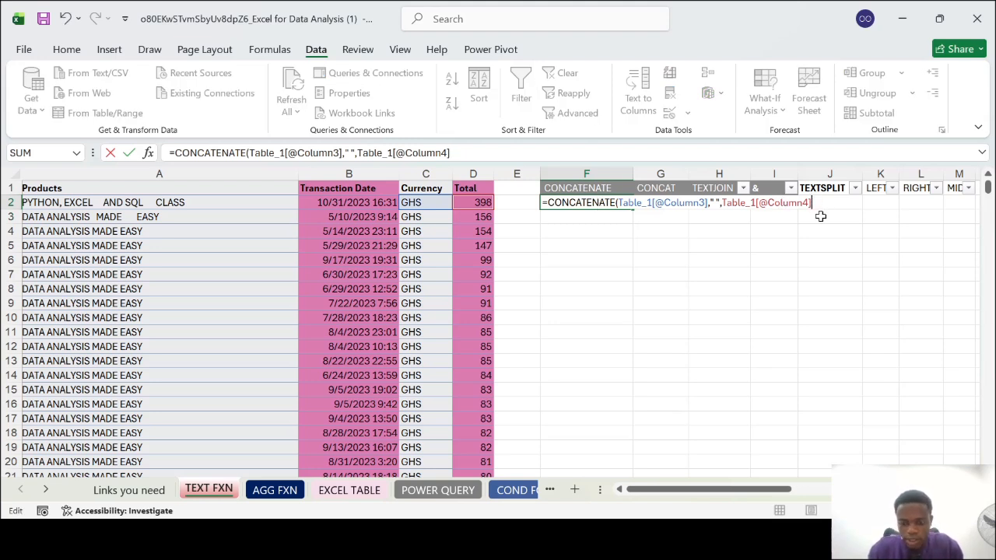
type(",")
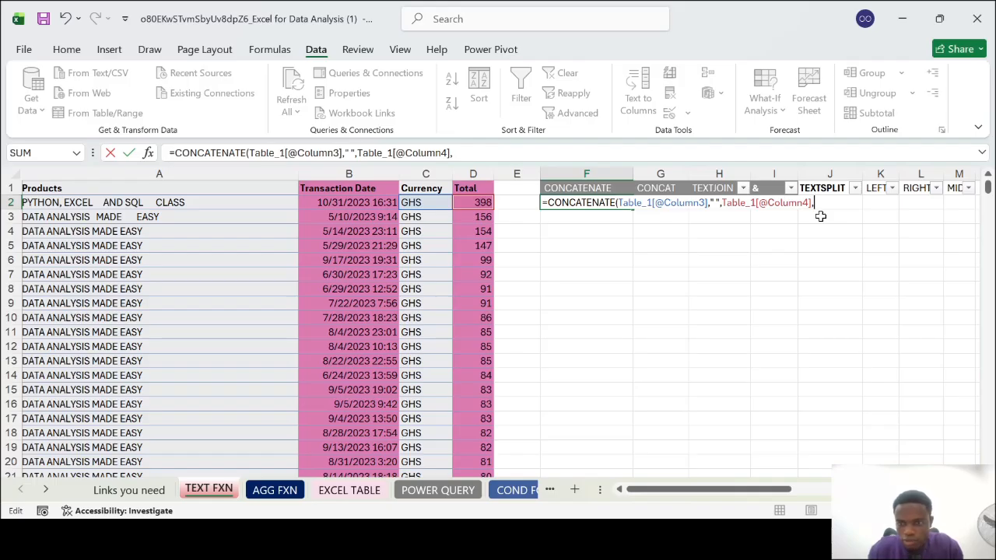
type("\"")
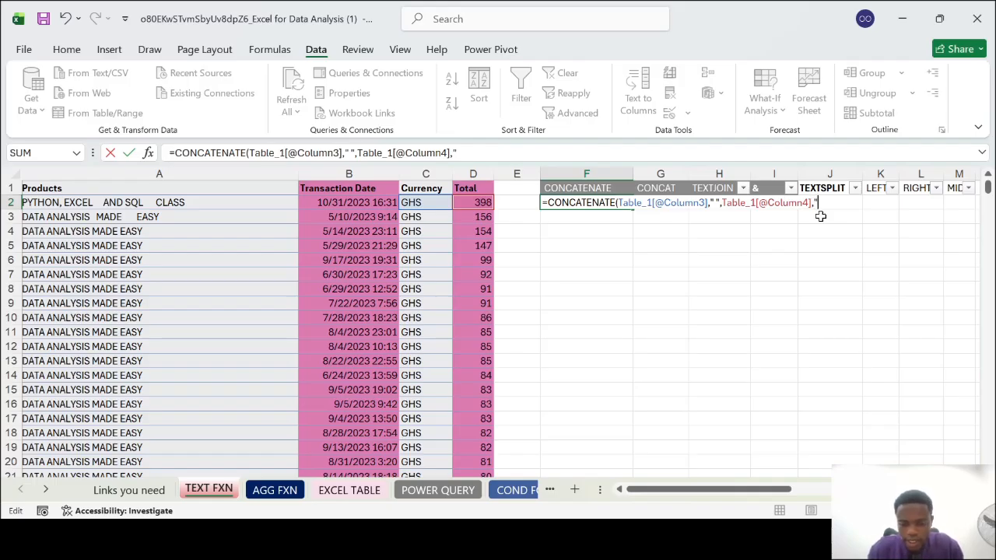
type(" \"")
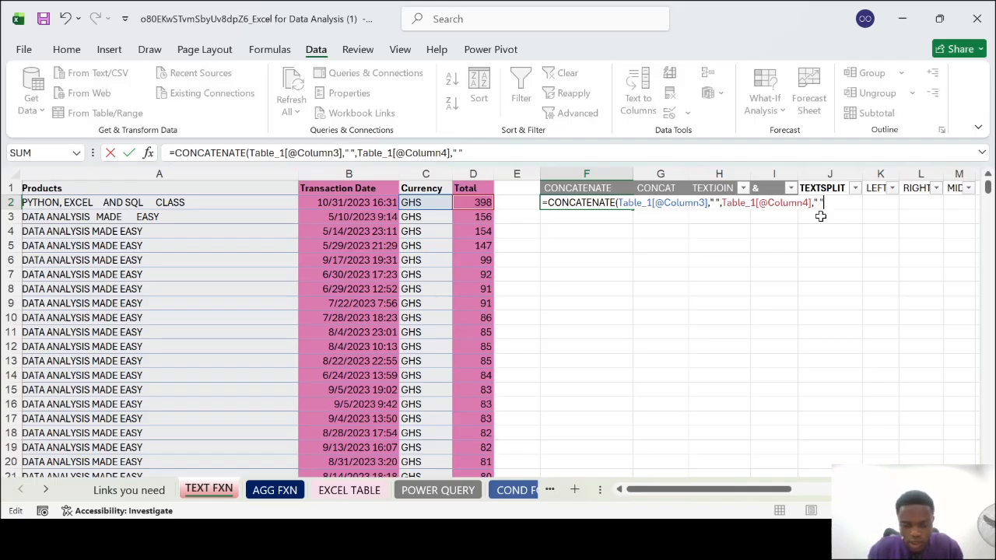
type(",")
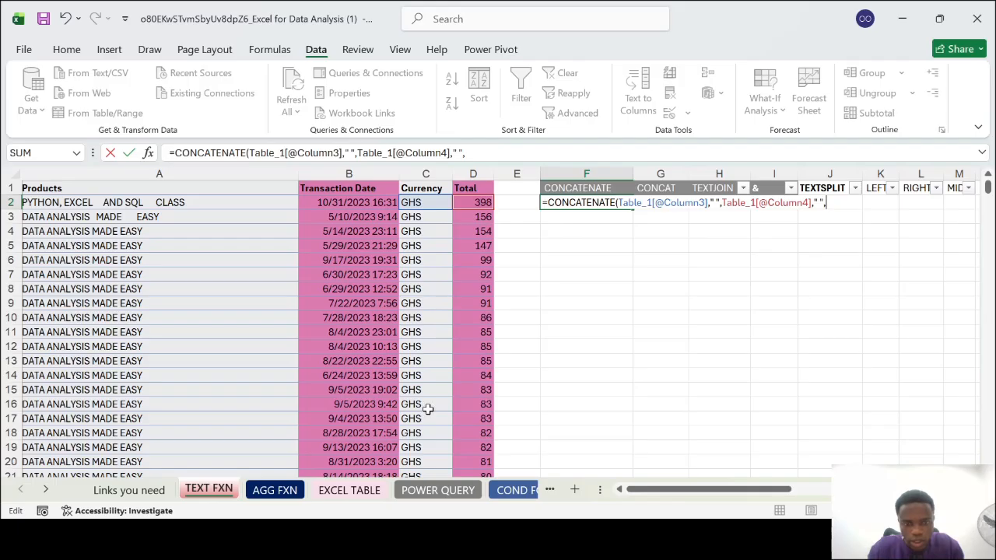
left_click(346, 206)
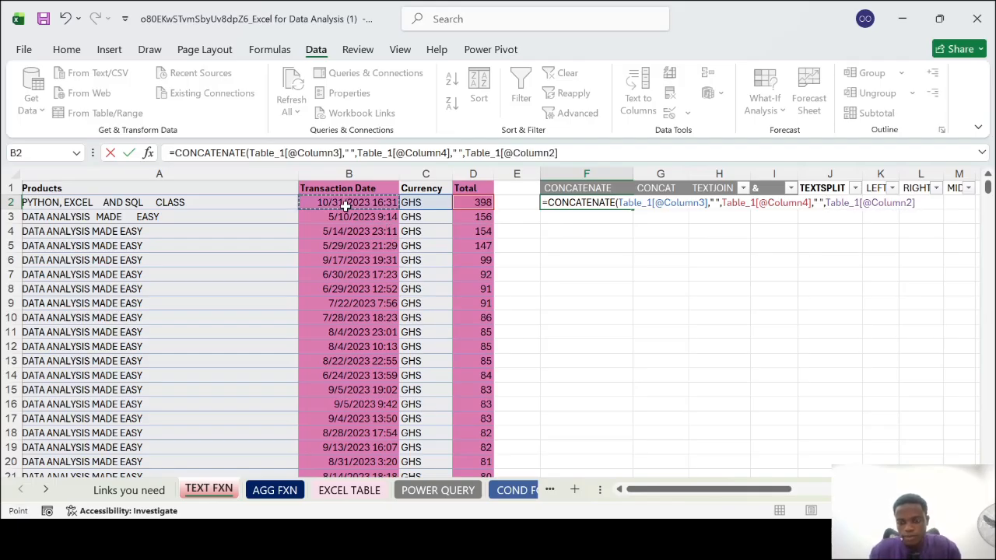
key("Return")
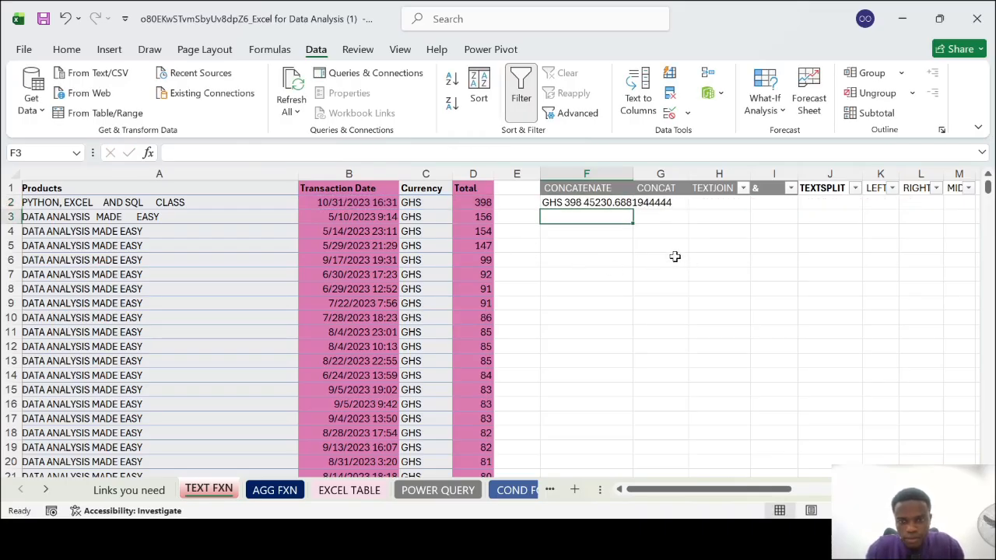
double_click(633, 165)
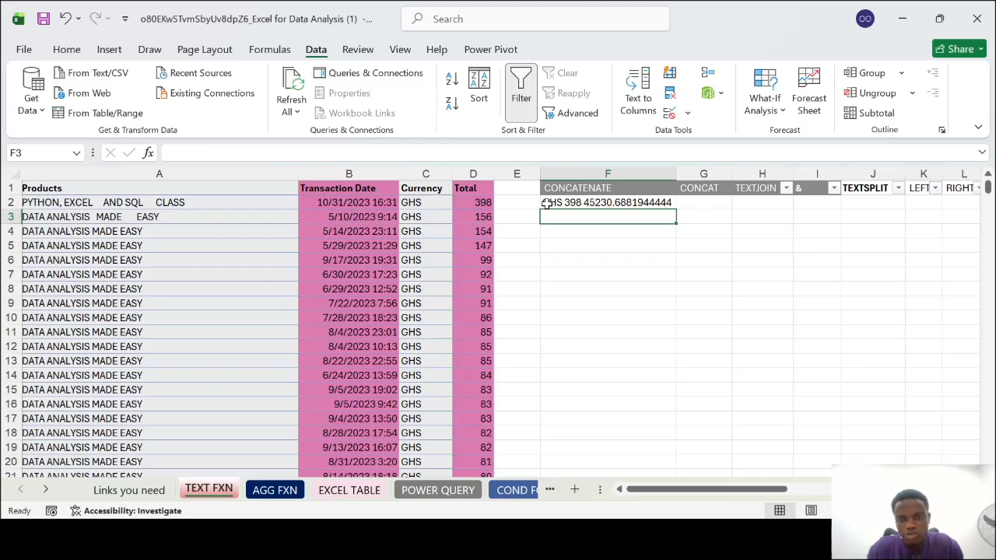
Replace the Transaction Date argument in the F2 CONCATENATE formula with cell C3
double_click(667, 203)
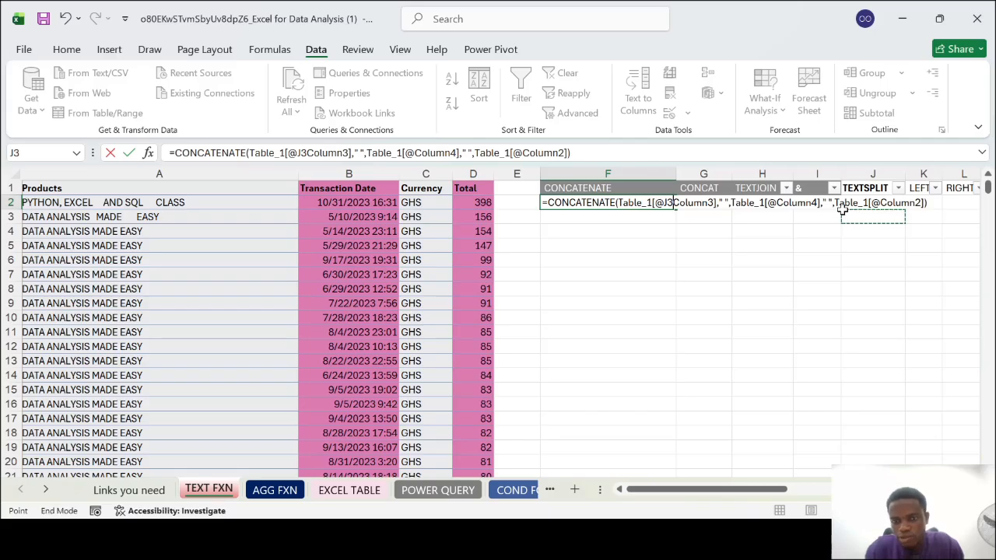
key("Escape")
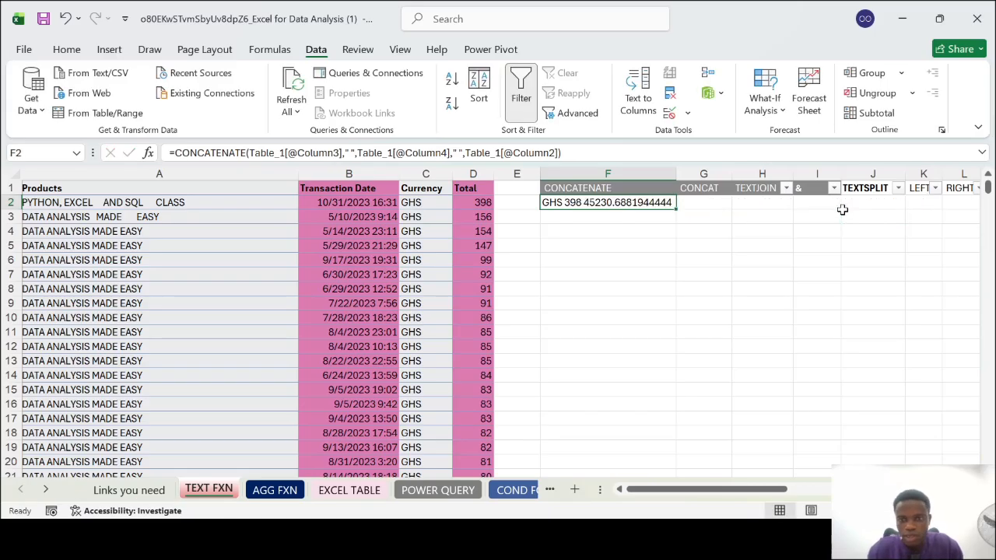
double_click(632, 204)
key("BackSpace")
key("BackSpace")
key("BackSpace")
key("BackSpace")
key("BackSpace")
key("BackSpace")
key("BackSpace")
key("BackSpace")
key("BackSpace")
key("BackSpace")
key("BackSpace")
key("BackSpace")
key("BackSpace")
key("BackSpace")
key("BackSpace")
key("BackSpace")
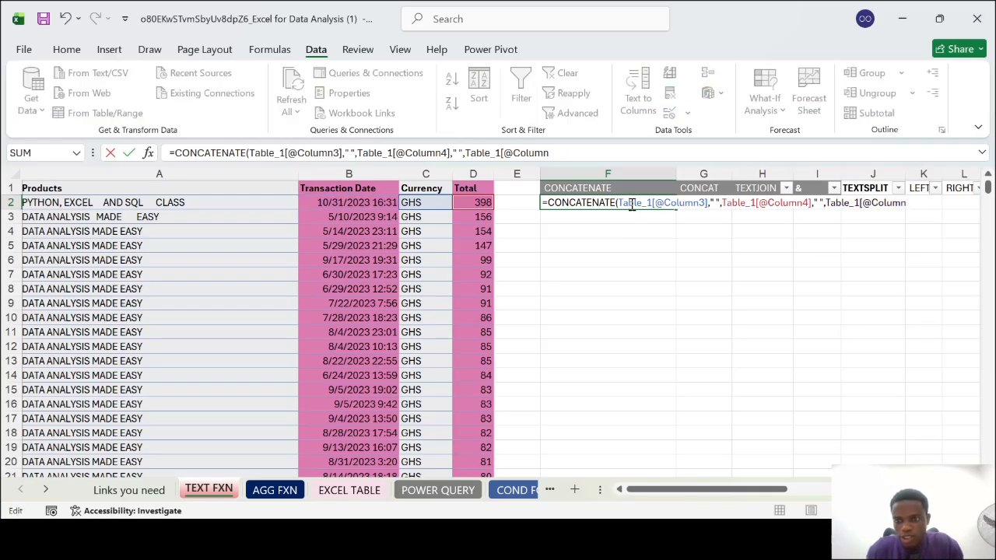
key("BackSpace")
key("BackSpace")
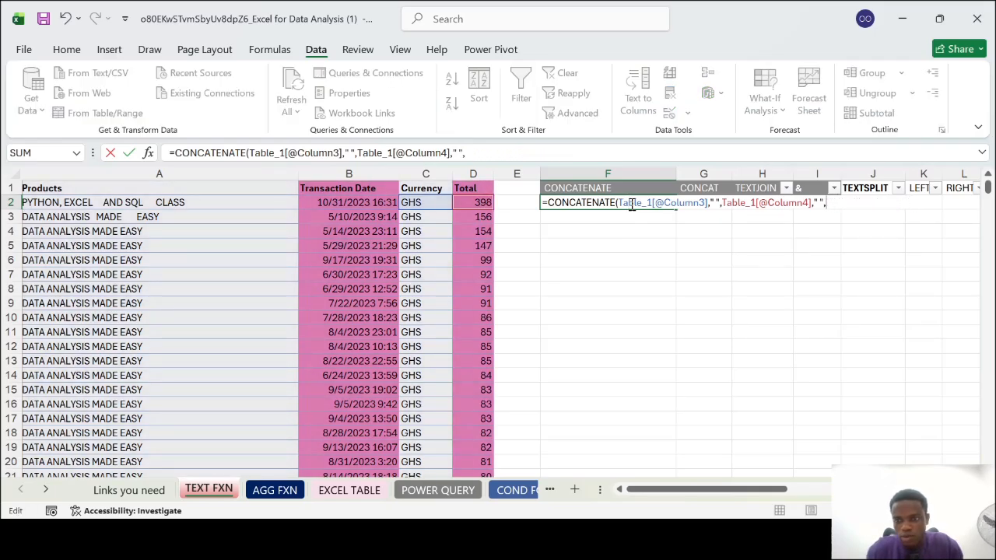
left_click(433, 218)
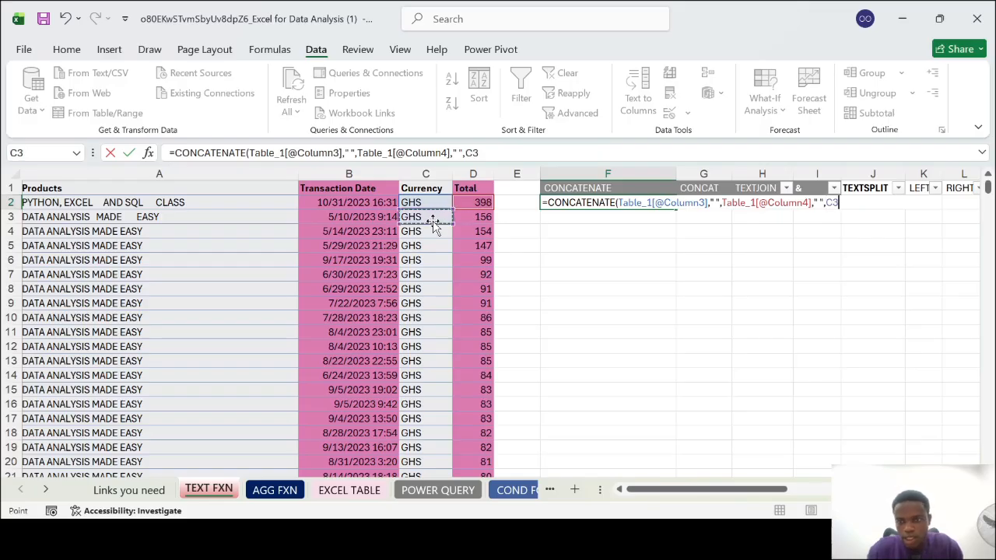
key("Return")
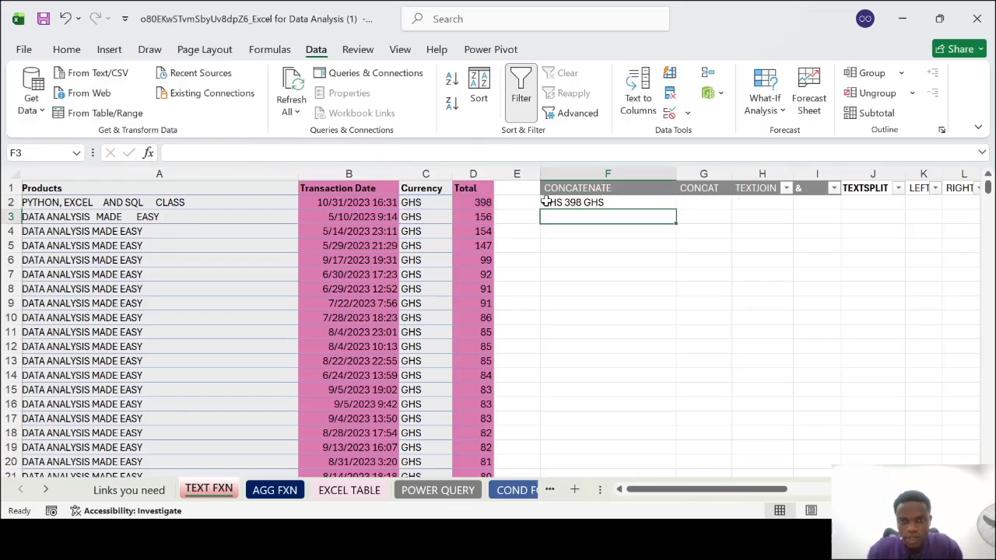
Extend the CONCATENATE formula in F2 with a hyphen ("-") followed by cell D3
left_click(592, 202)
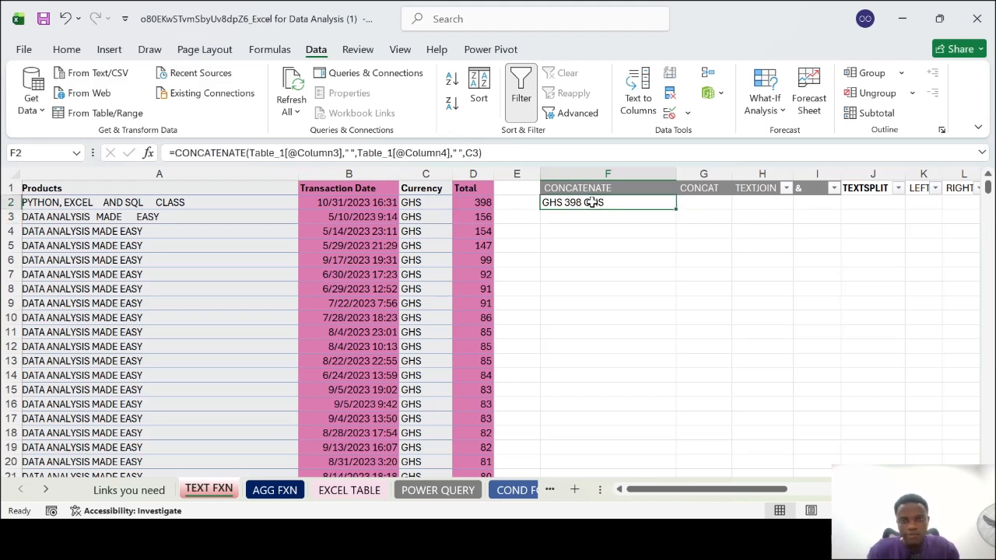
double_click(593, 202)
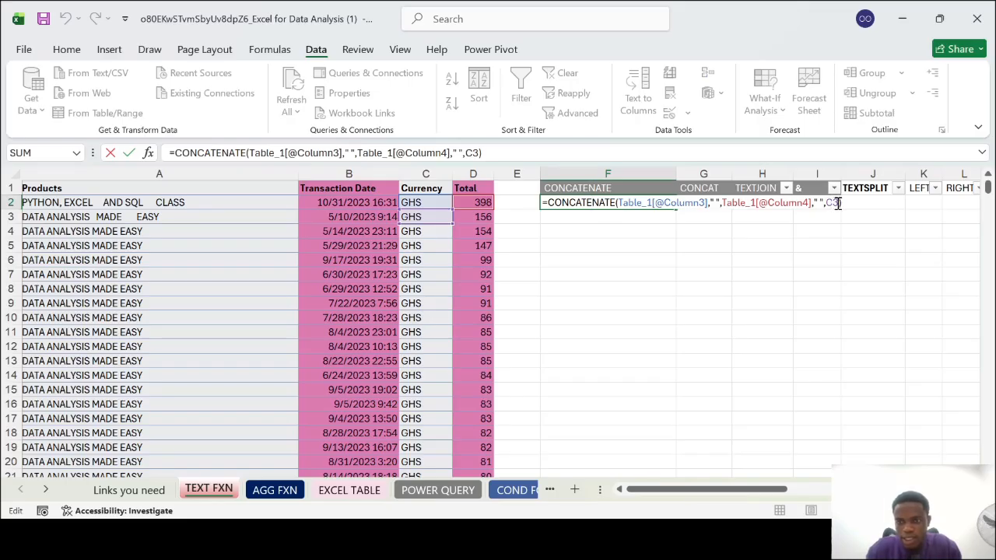
type(",")
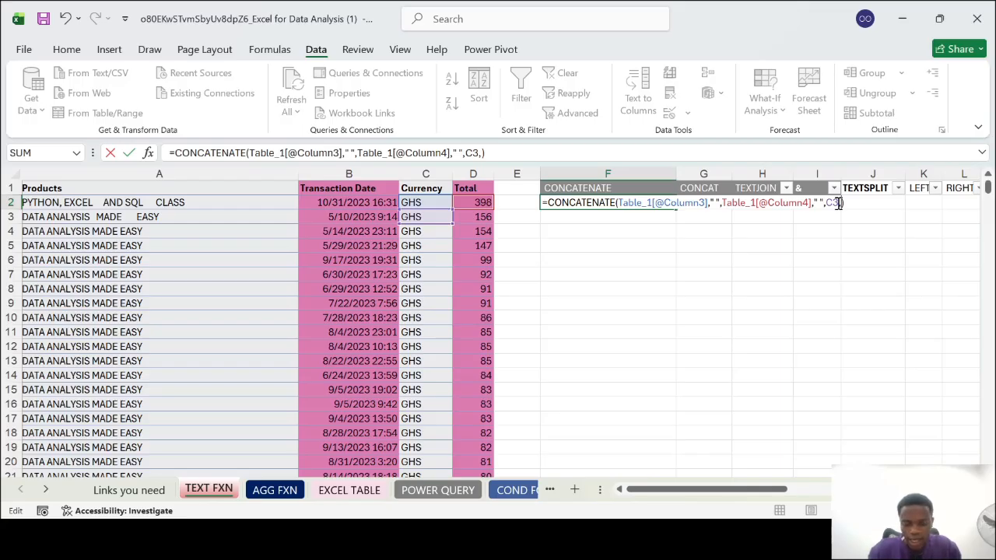
type("\" \"")
key("Left")
key("BackSpace")
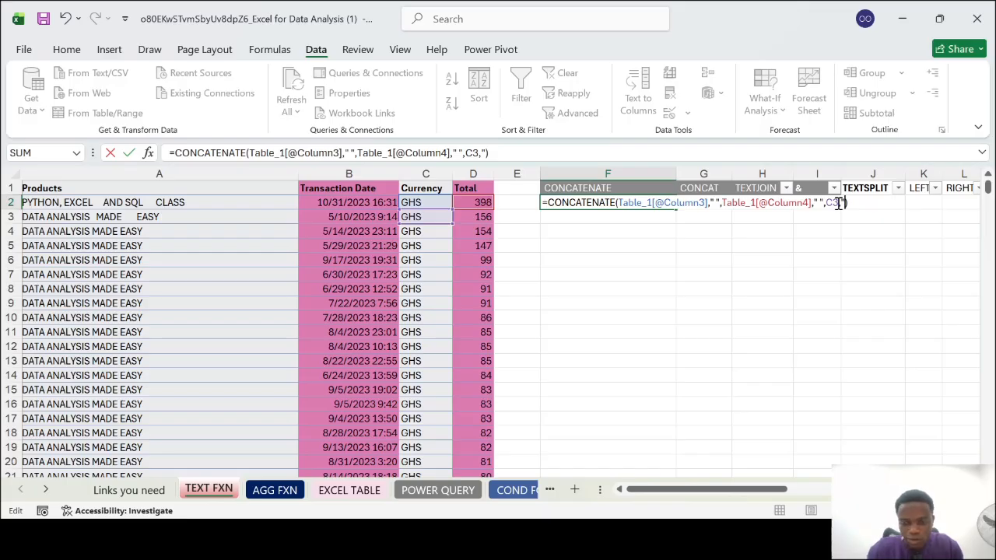
type("-\",")
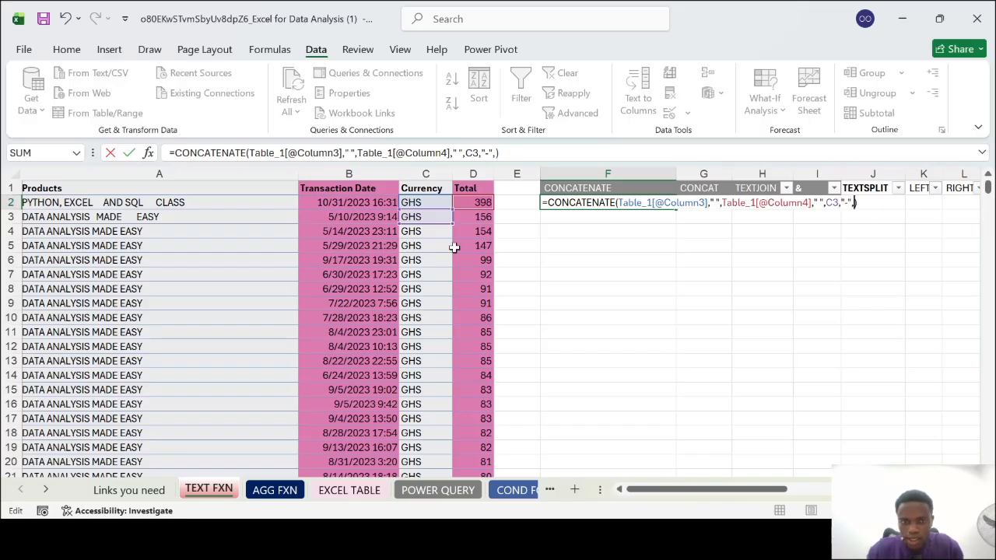
left_click(482, 220)
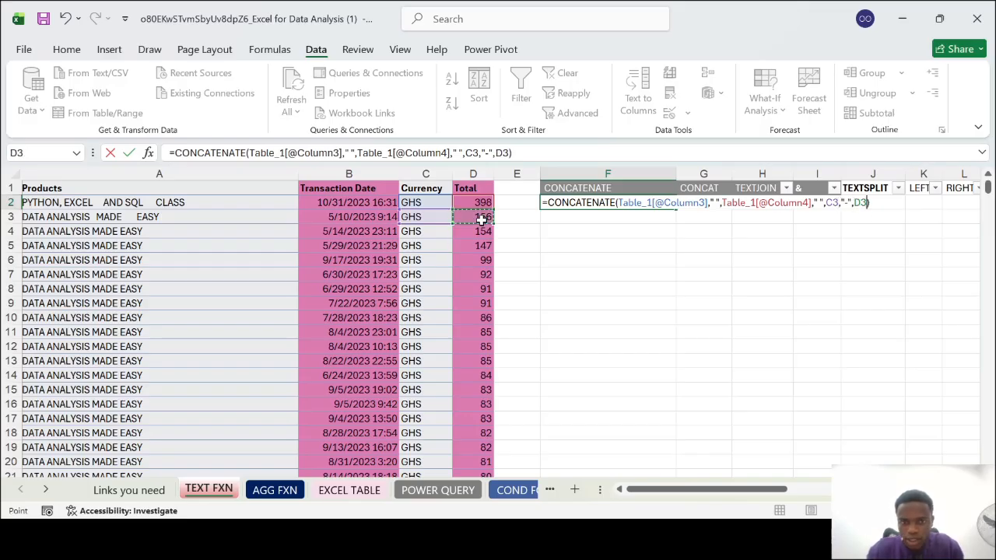
key("Return")
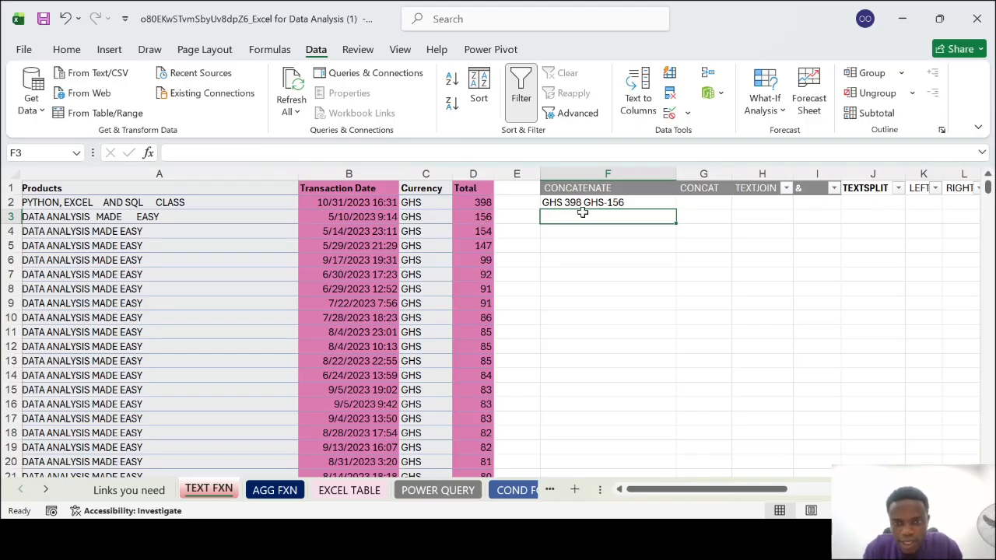
Remove every argument after the row's Total from the F2 formula, leaving only Currency, a space and Total
double_click(633, 201)
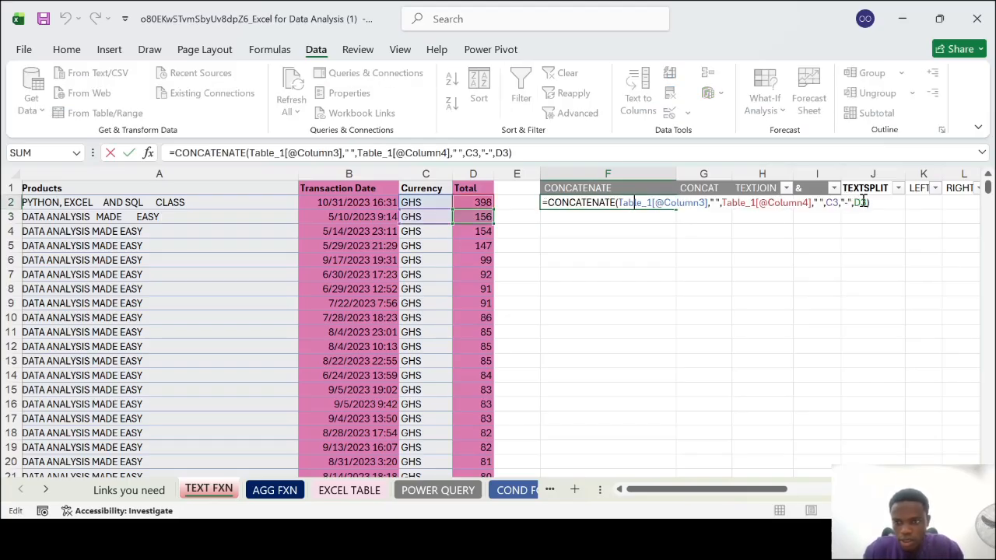
key("BackSpace")
key("BackSpace")
key("BackSpace")
key("BackSpace")
key("BackSpace")
key("BackSpace")
key("BackSpace")
key("BackSpace")
key("BackSpace")
key("BackSpace")
key("BackSpace")
key("BackSpace")
key("BackSpace")
key("BackSpace")
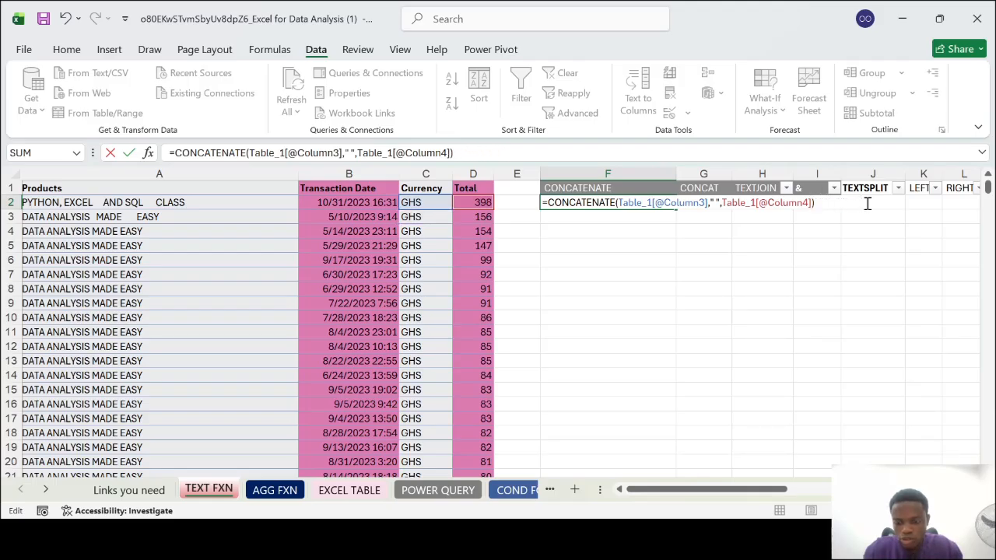
key("Return")
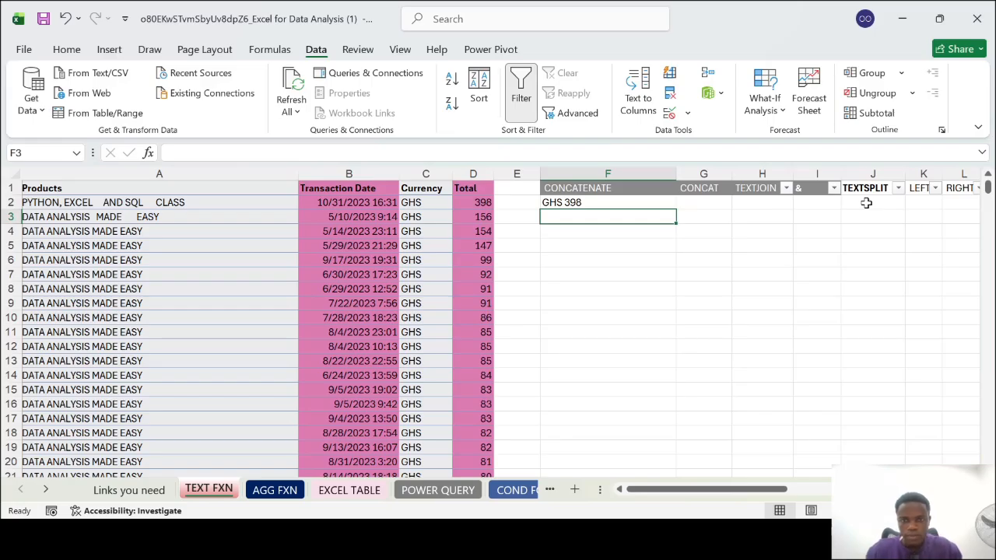
Fill the F2 CONCATENATE formula down column F for all data rows and look over the filled cells
left_click(646, 204)
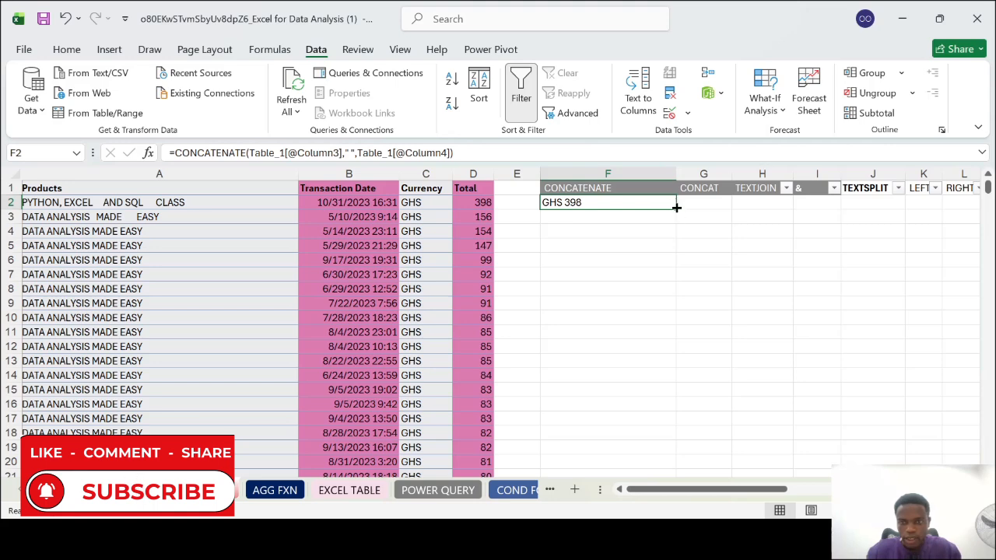
double_click(677, 208)
scroll(647, 334, "down", 12)
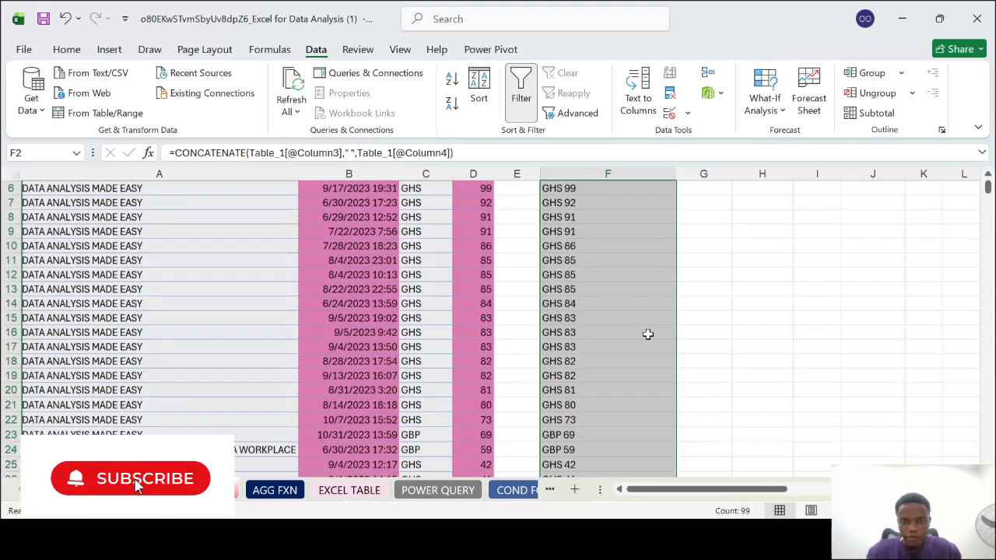
scroll(647, 334, "down", 13)
scroll(648, 334, "up", 11)
scroll(648, 334, "up", 15)
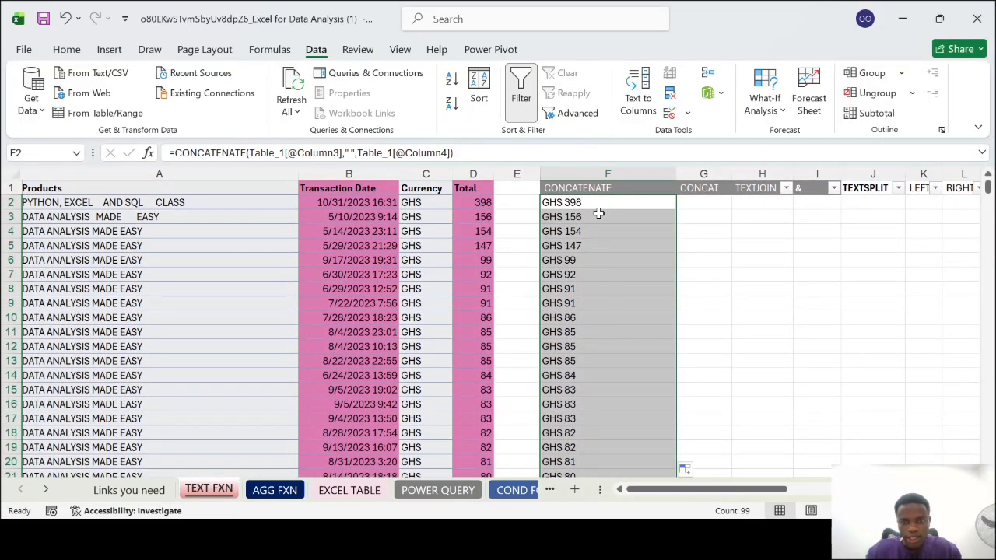
Check the formulas in F3 and F2, and auto-fit column F's width to its contents
left_click(598, 215)
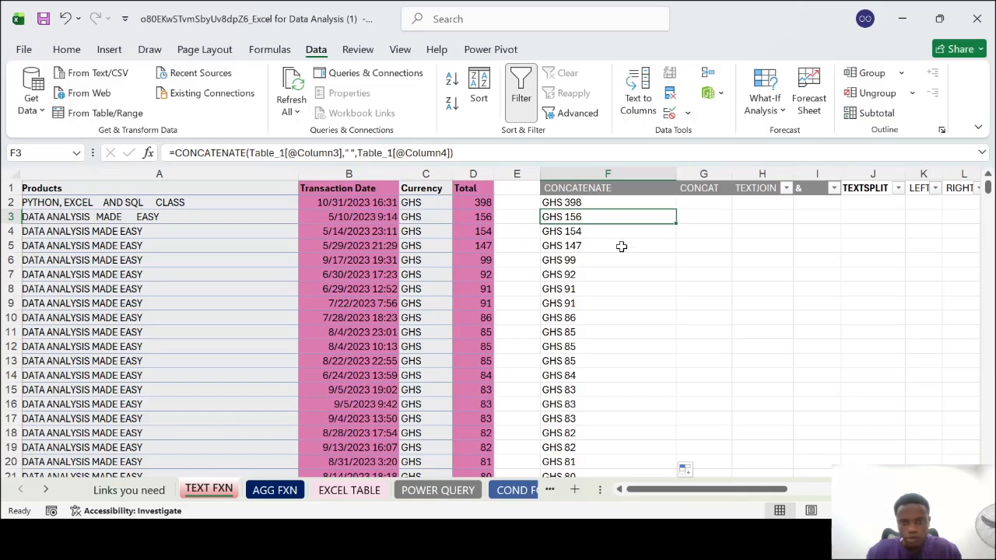
left_click(627, 201)
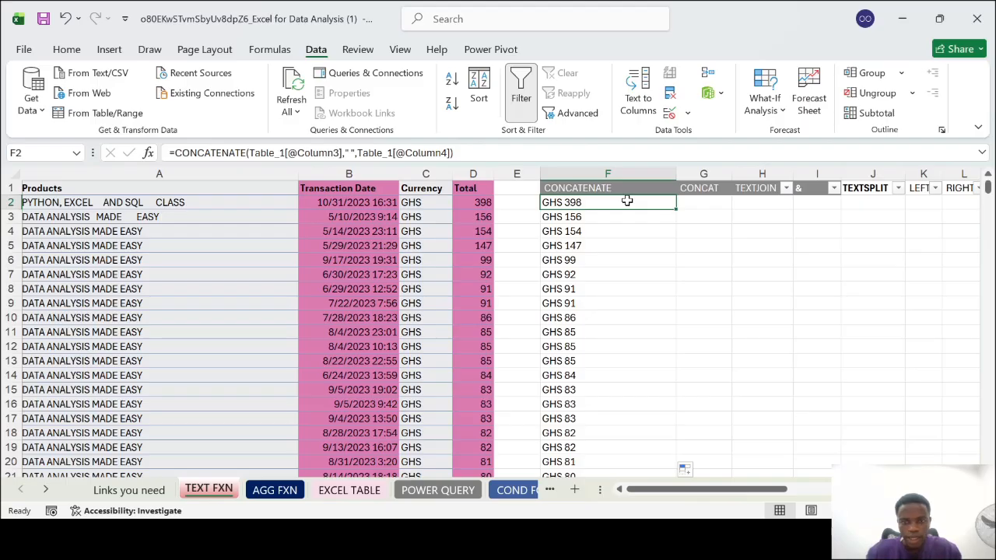
double_click(677, 174)
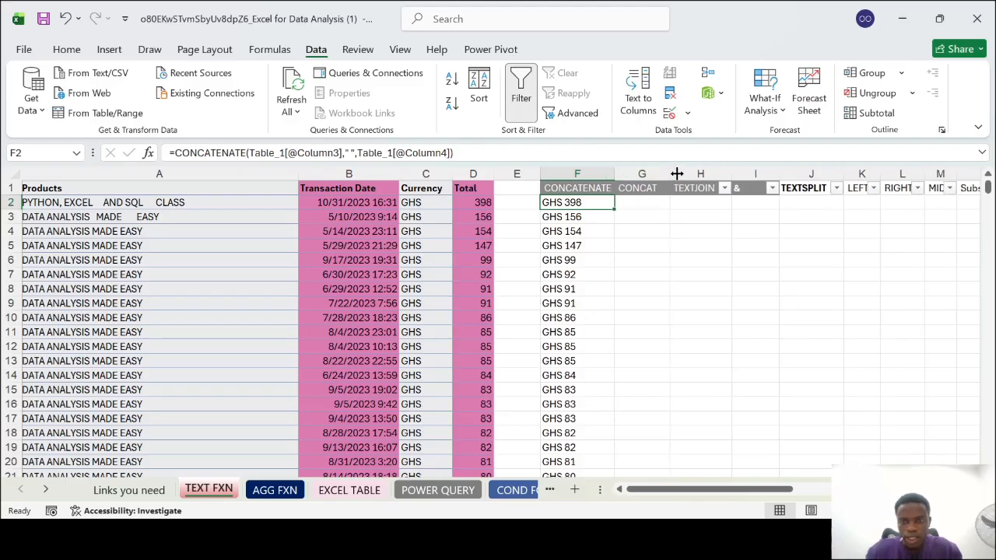
Enter a CONCAT formula in G2 joining the row's Currency, a hyphen ("-") and the row's Total
left_click(642, 199)
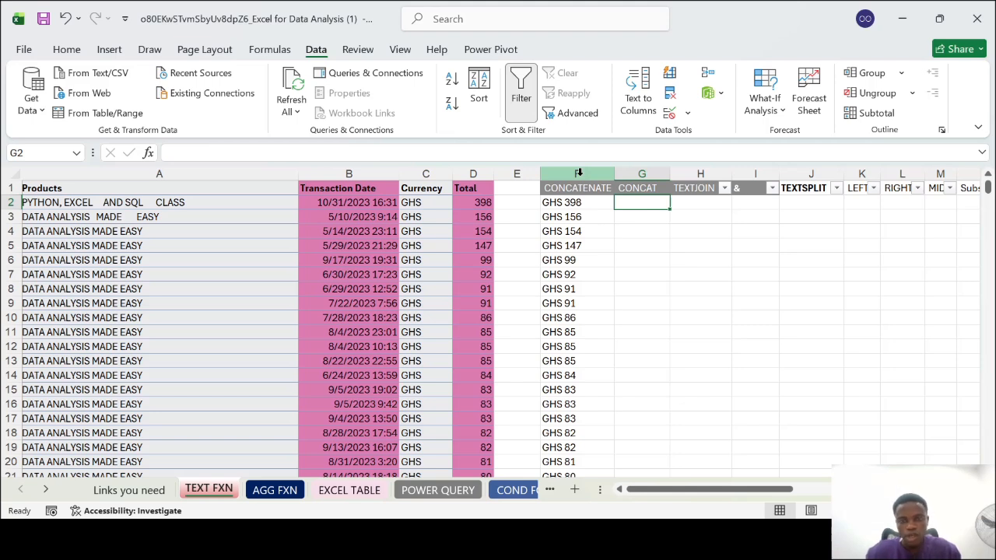
left_click(643, 174)
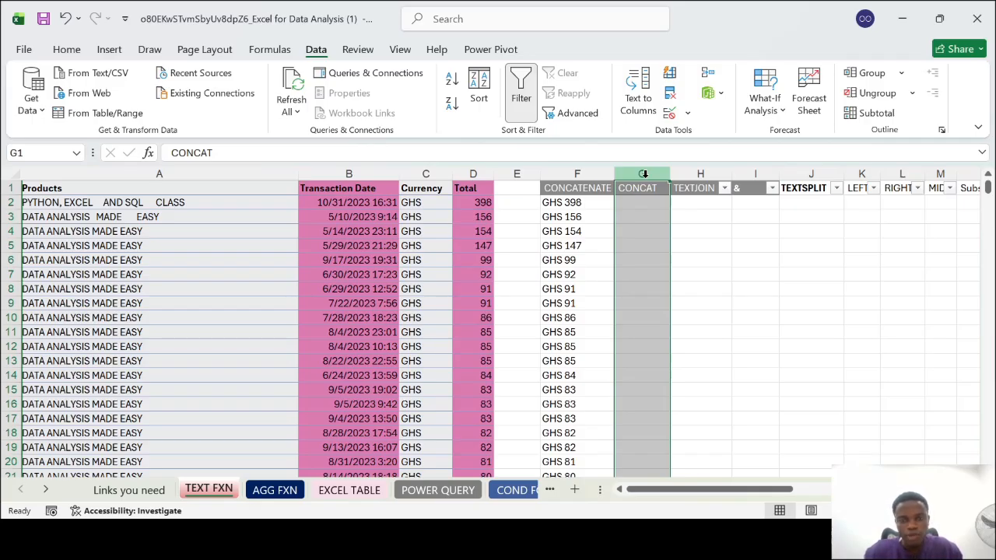
left_click(645, 202)
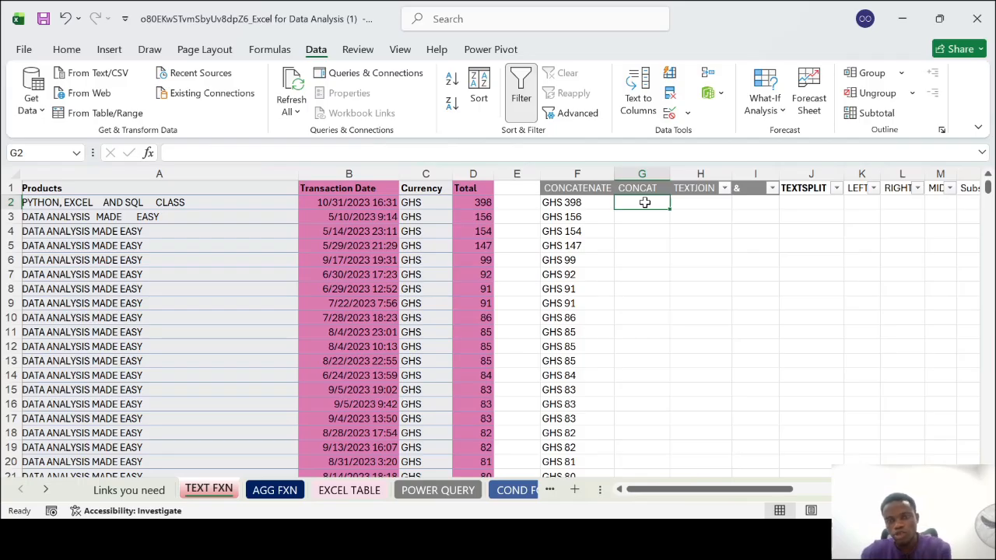
type("=")
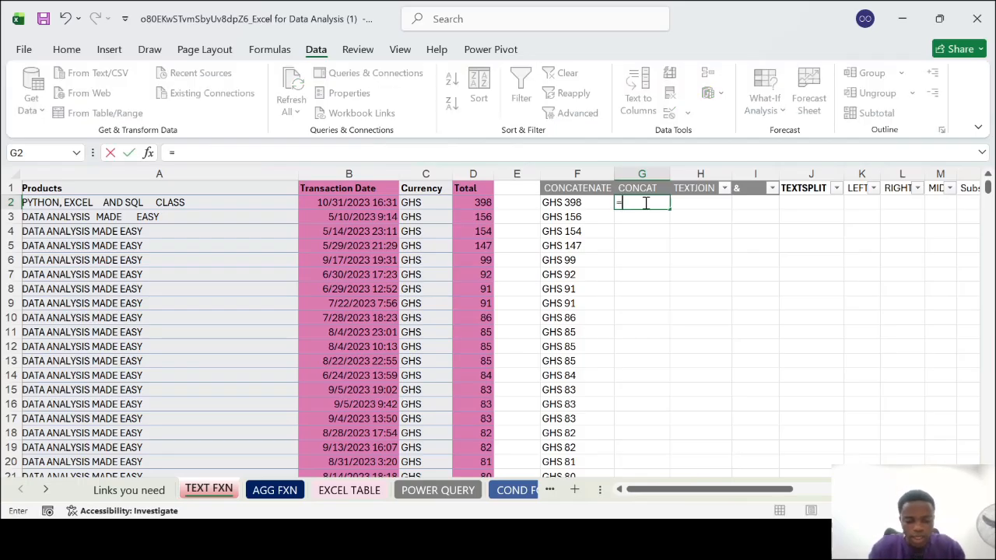
type("CONCAT(")
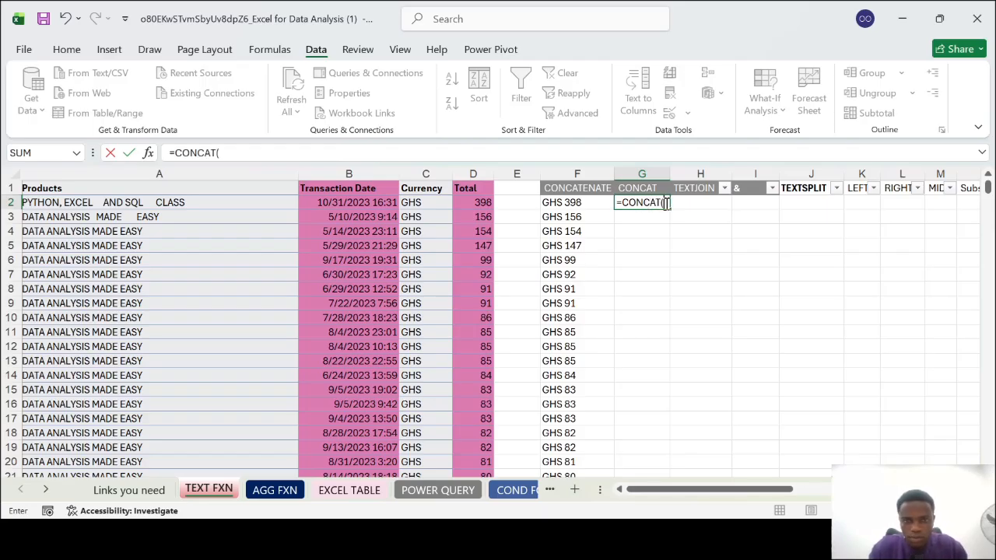
left_click(423, 206)
type(",")
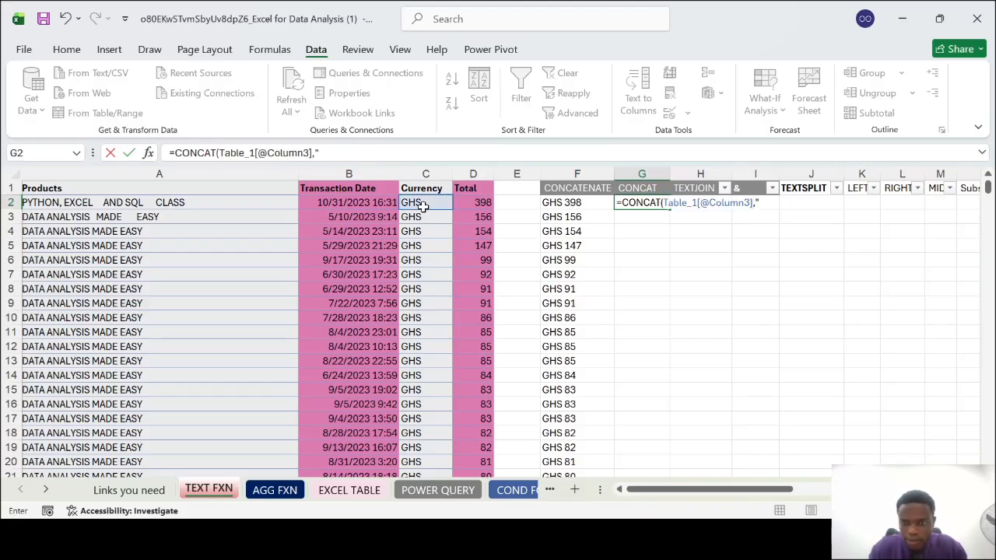
type("\"")
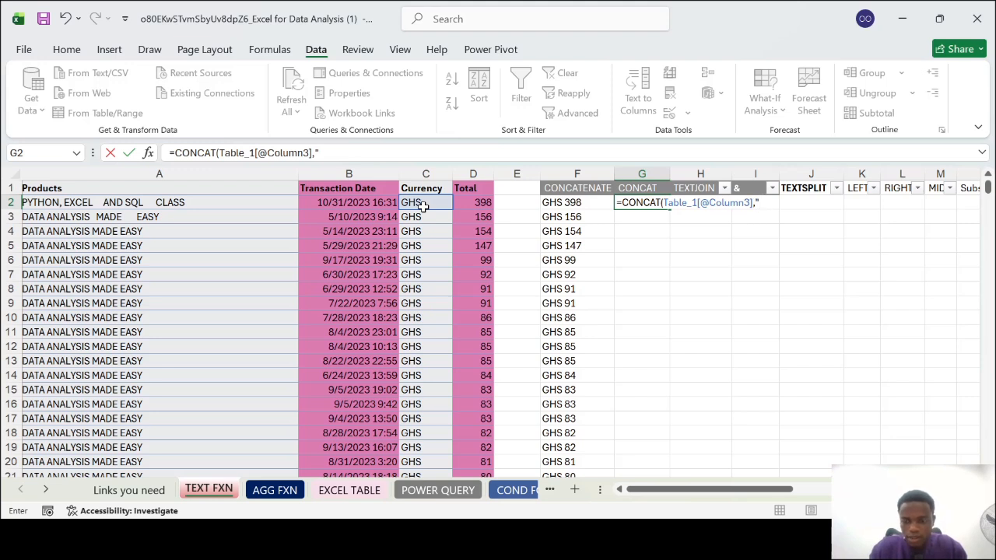
type("-\"")
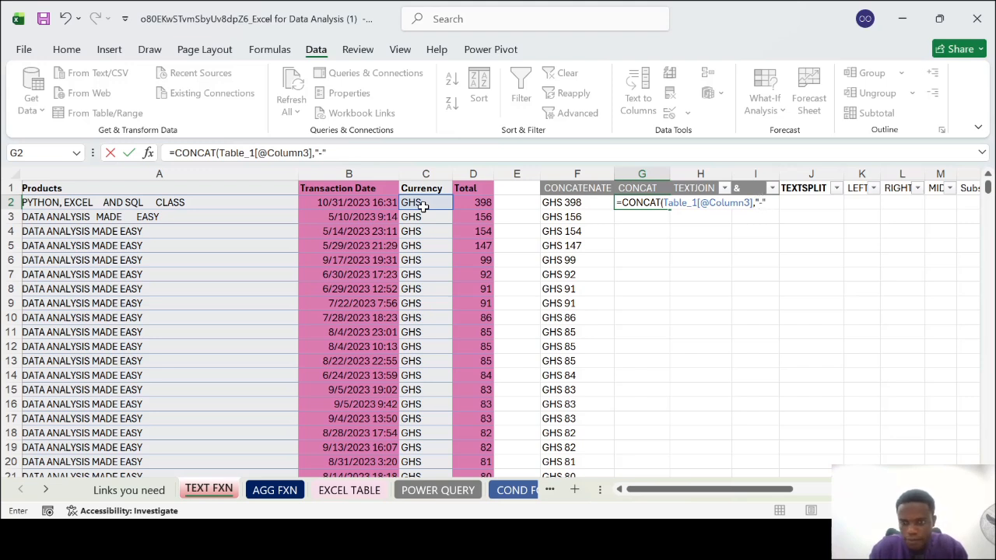
type(",")
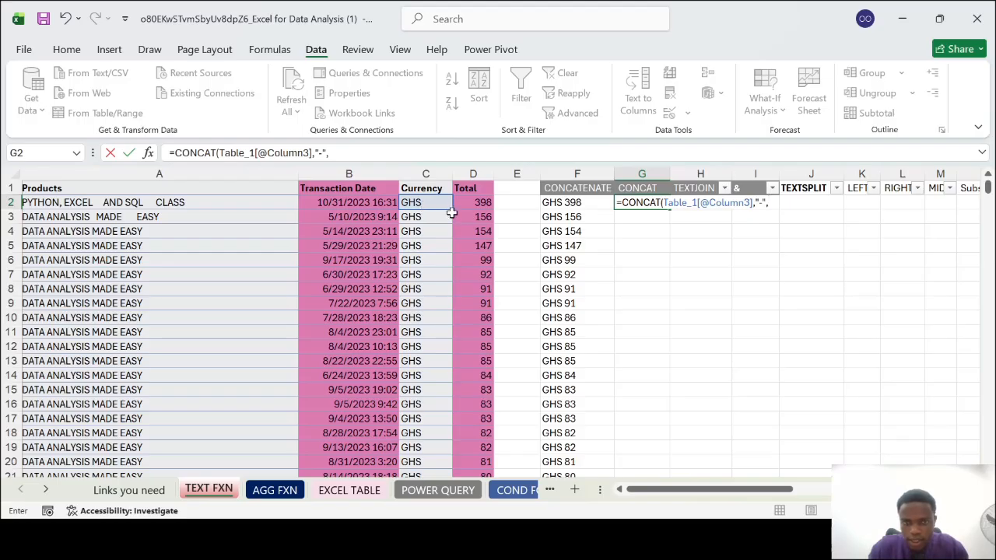
left_click(474, 202)
key("Return")
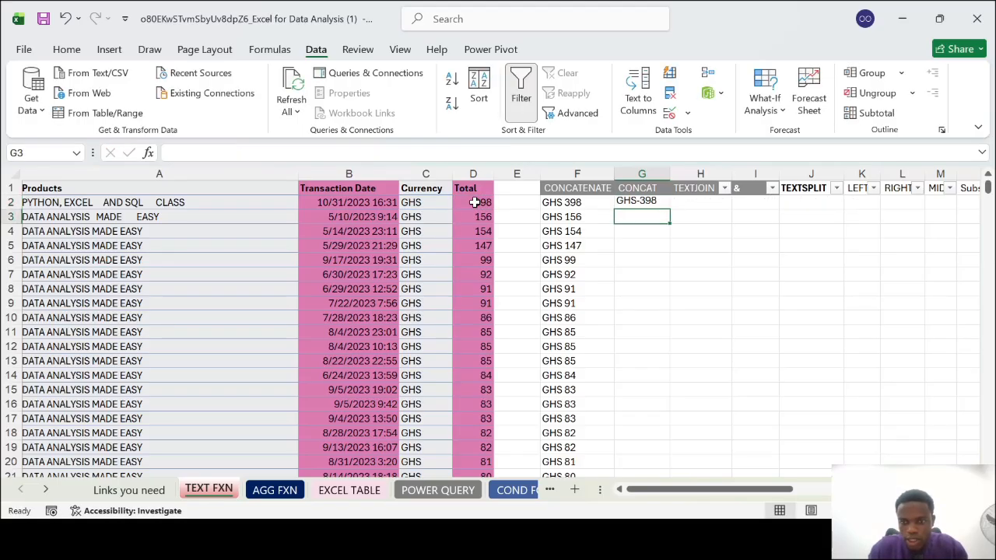
Fill the G2 CONCAT formula down column G and undo the fill
left_click(660, 204)
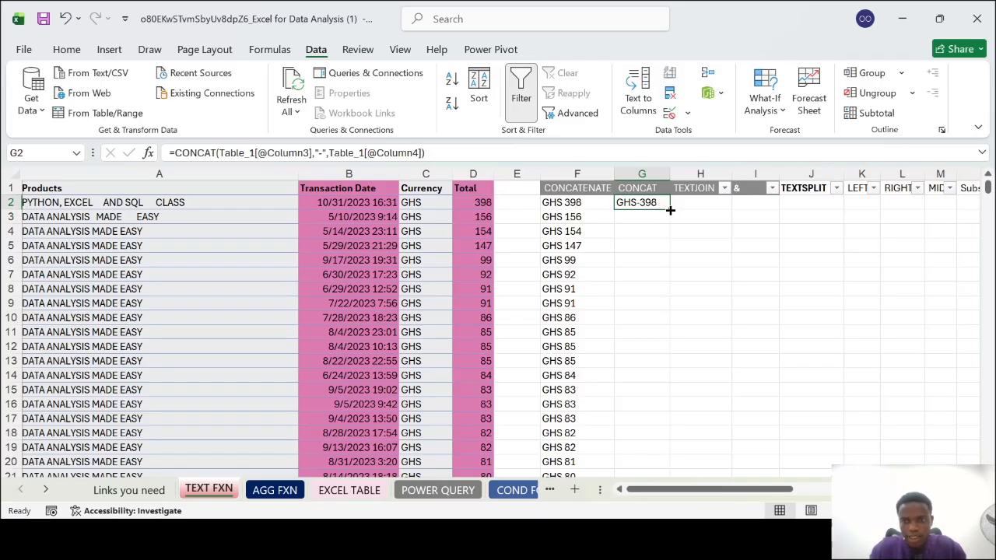
double_click(669, 208)
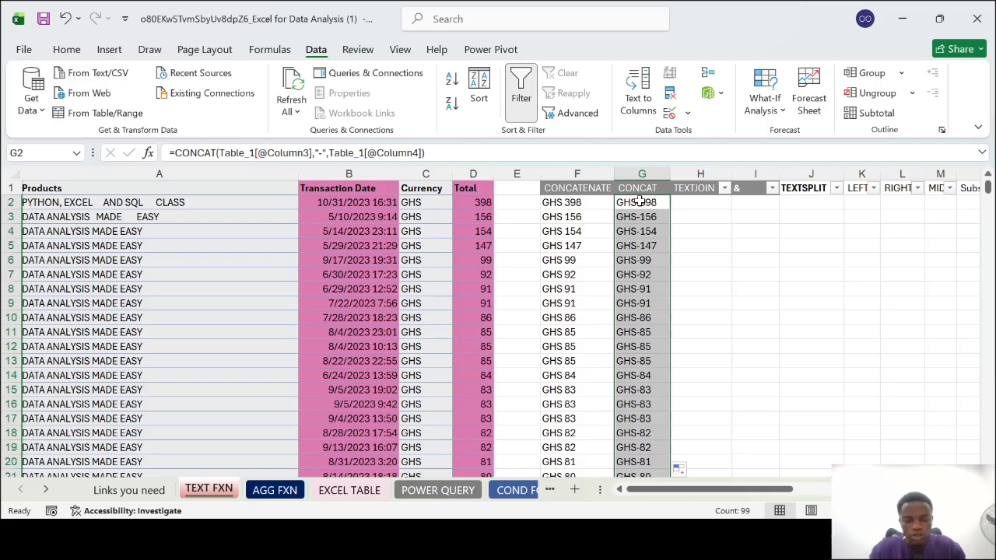
key("ctrl+z")
Remove the hyphen argument from the G2 CONCAT formula, leaving only Currency and Total
double_click(639, 202)
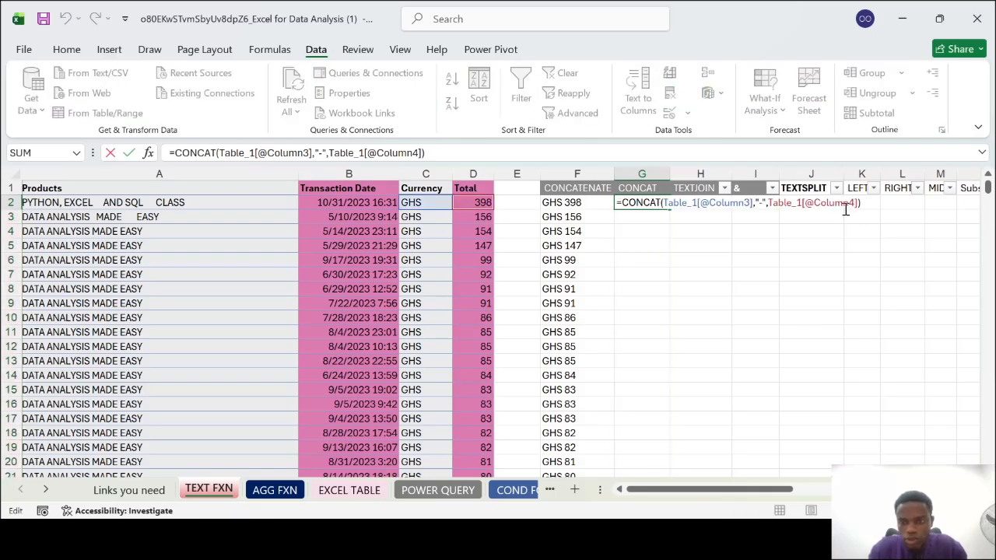
left_click(766, 203)
key("BackSpace")
key("BackSpace")
key("BackSpace")
key("BackSpace")
key("Return")
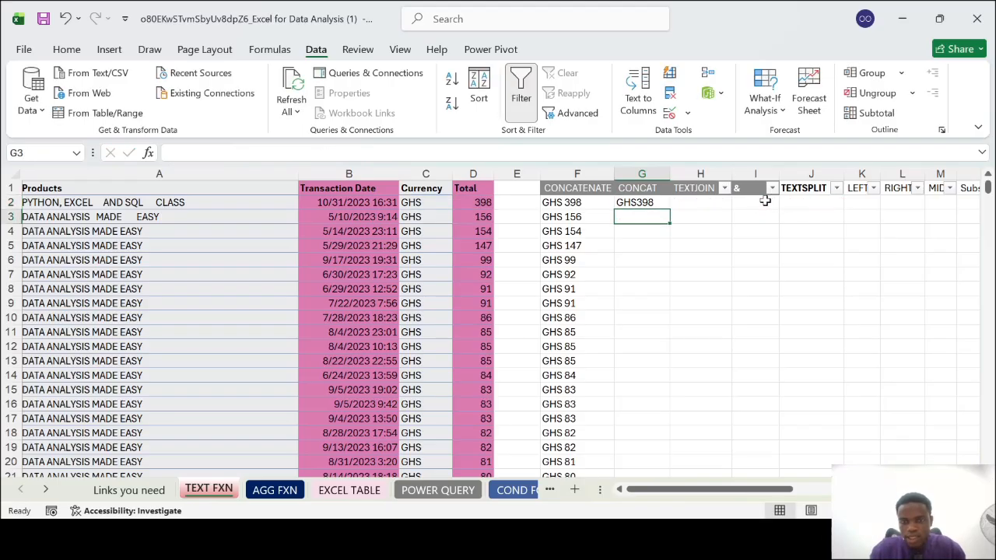
Insert a space (" ") as a separate argument between Currency and Total in the G2 CONCAT formula
left_click(638, 203)
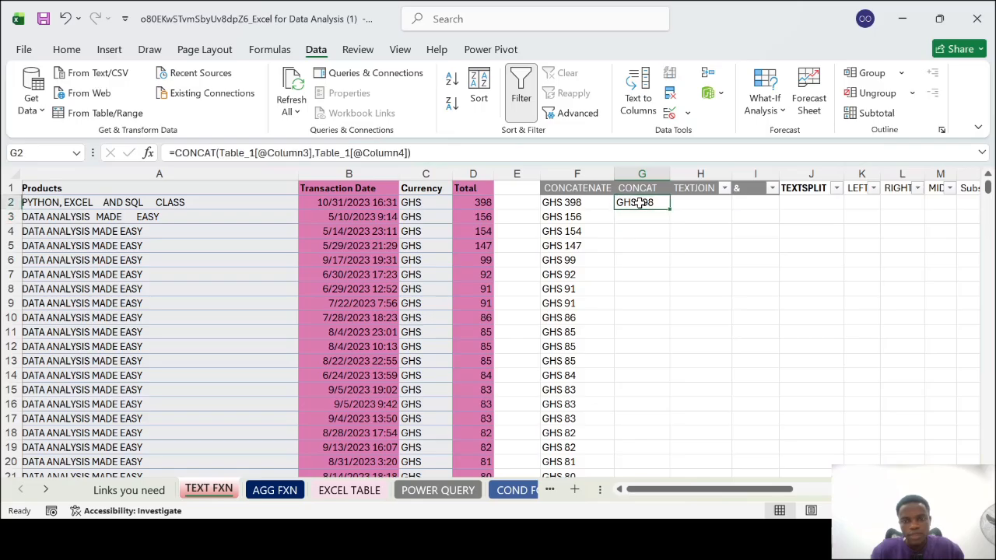
double_click(637, 202)
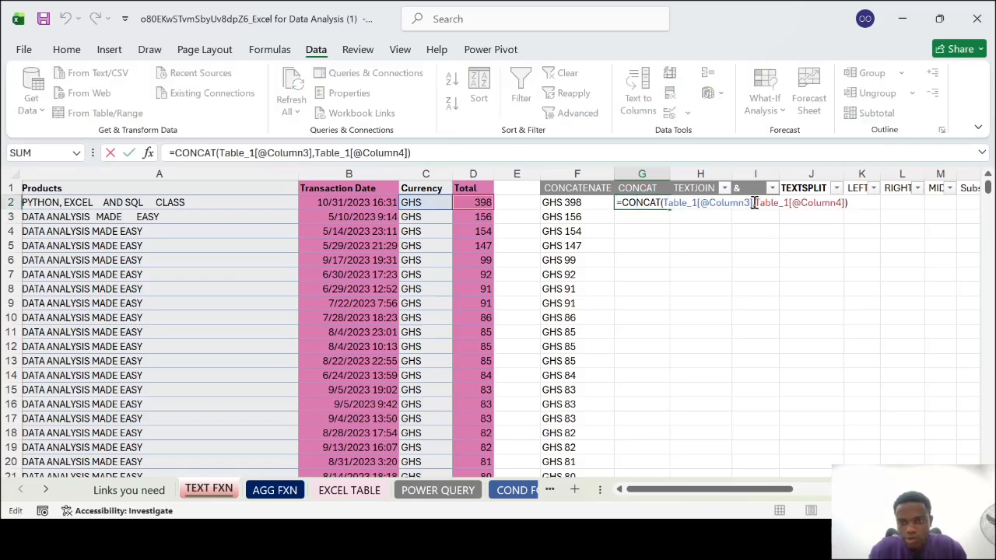
double_click(754, 203)
left_click(754, 202)
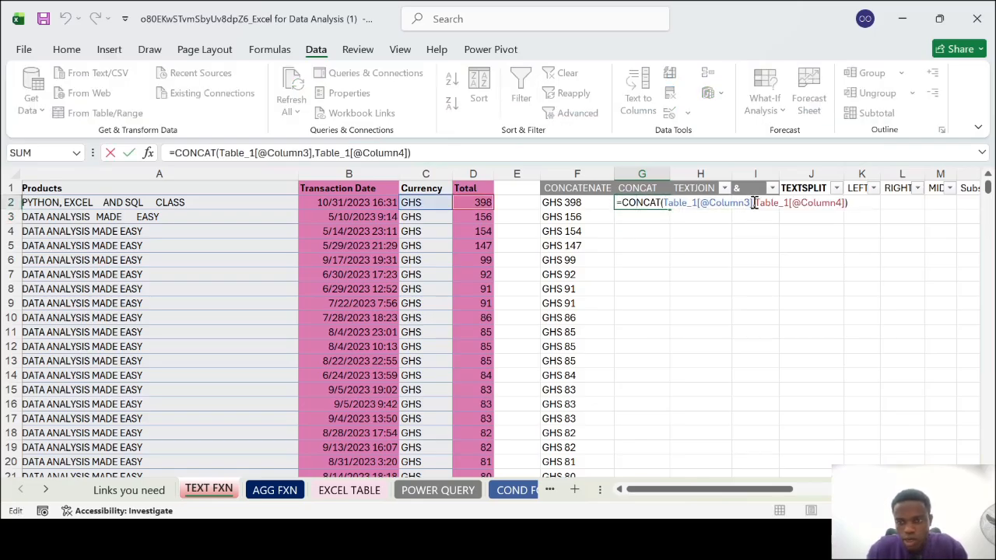
type("\"")
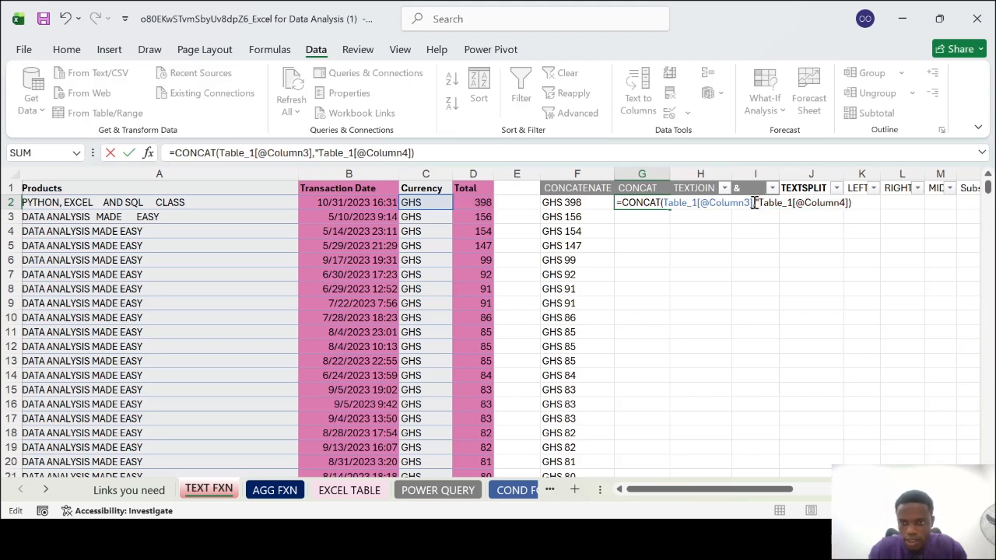
type(" \",")
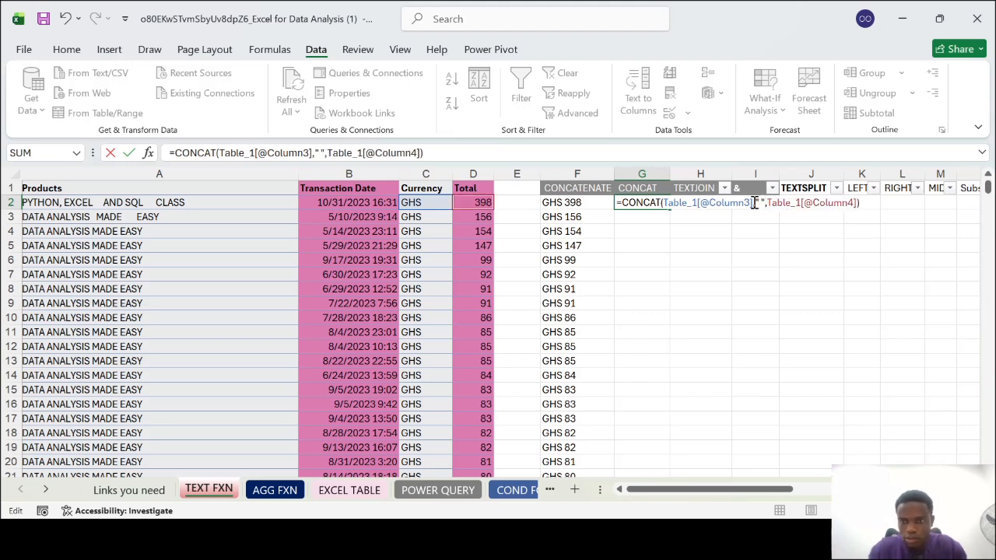
key("Return")
Replace the space separator in the G2 CONCAT formula with a hyphen ("-")
double_click(643, 202)
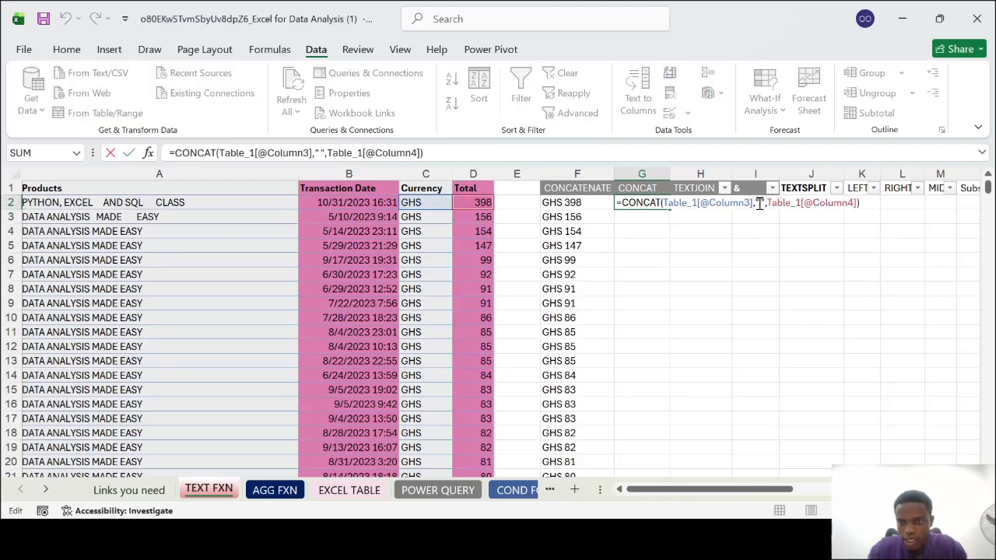
left_click(762, 203)
key("BackSpace")
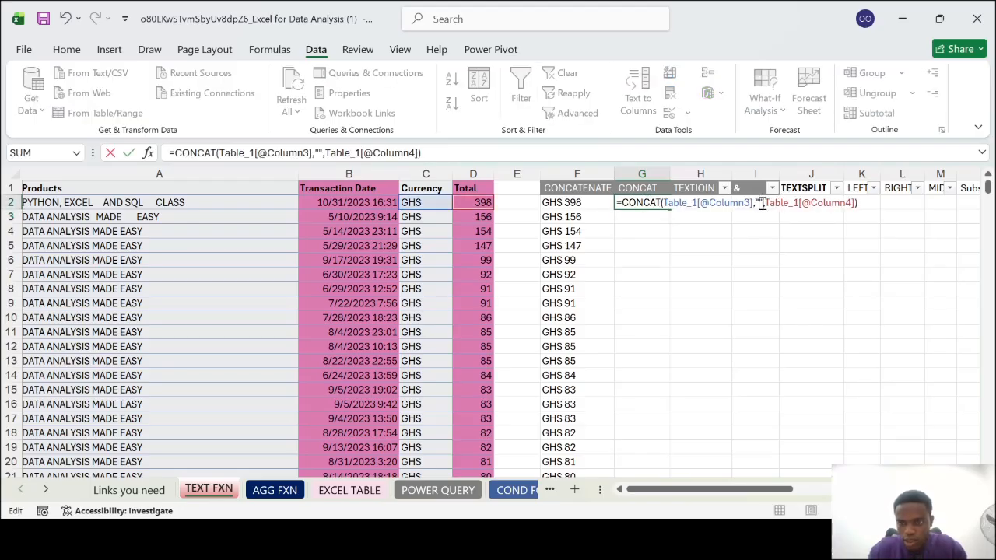
type("-")
key("Return")
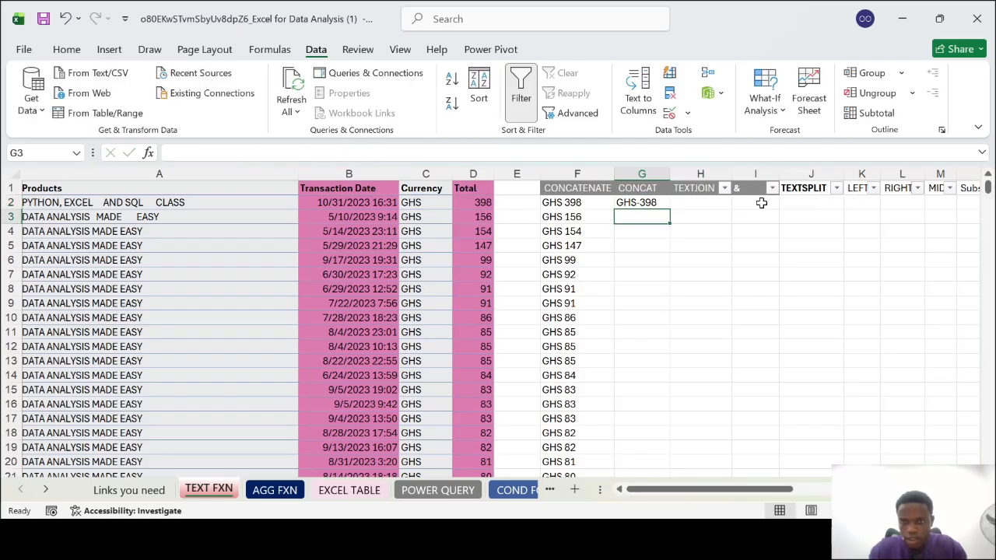
Fill the hyphen-separated CONCAT formula from G2 down column G for all data rows and look over the filled cells
left_click(644, 204)
double_click(671, 209)
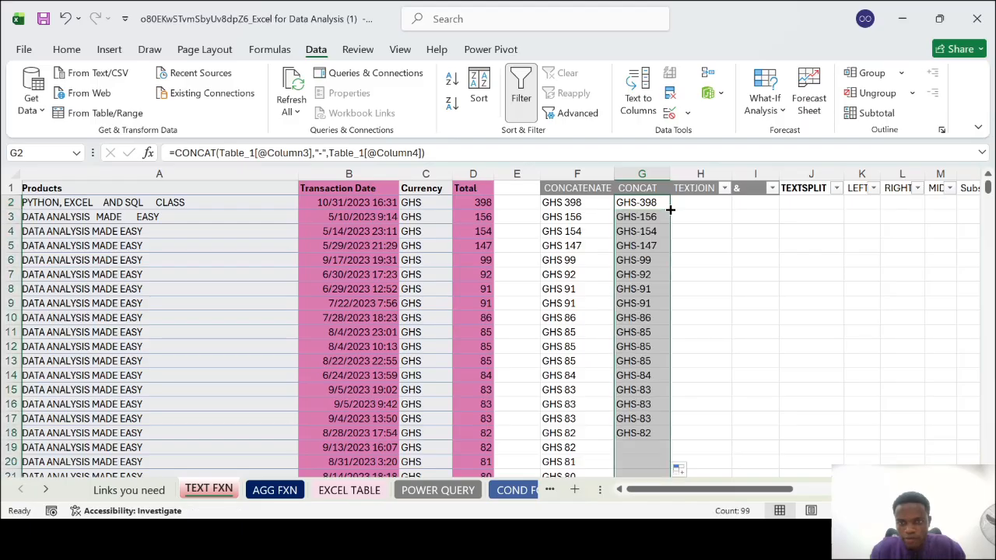
scroll(615, 331, "down", 6)
scroll(615, 331, "down", 20)
scroll(615, 330, "up", 8)
scroll(614, 331, "down", 8)
scroll(615, 331, "up", 9)
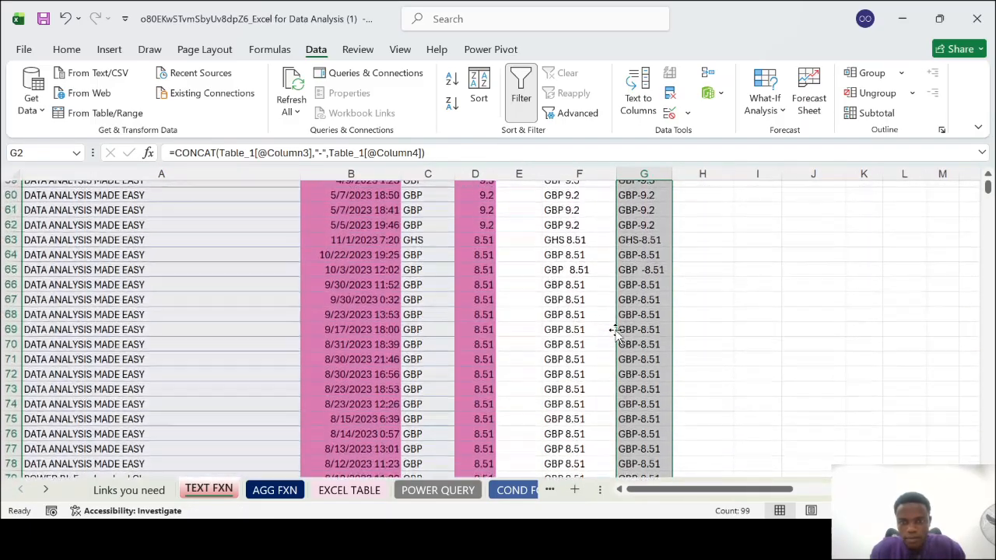
scroll(614, 331, "down", 3)
scroll(615, 330, "up", 20)
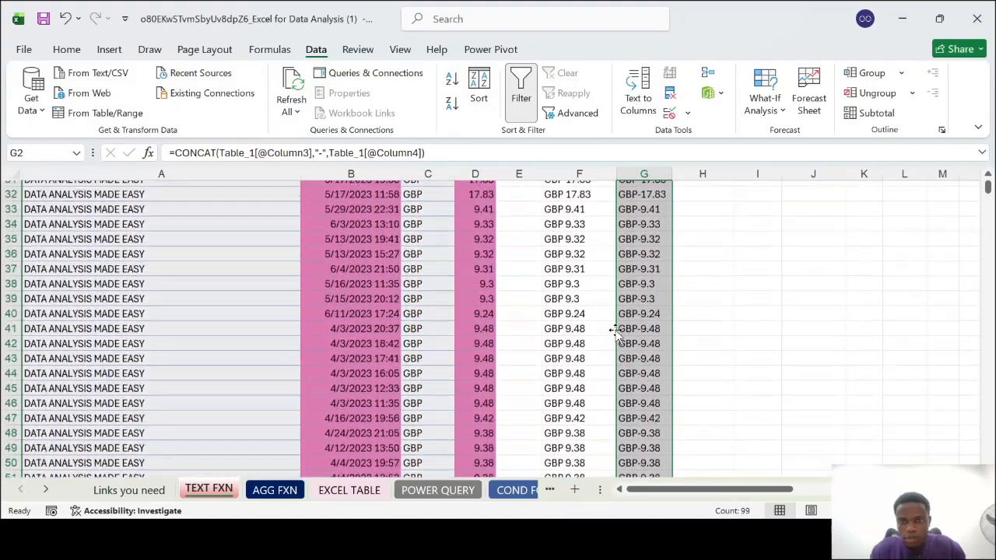
scroll(615, 331, "up", 4)
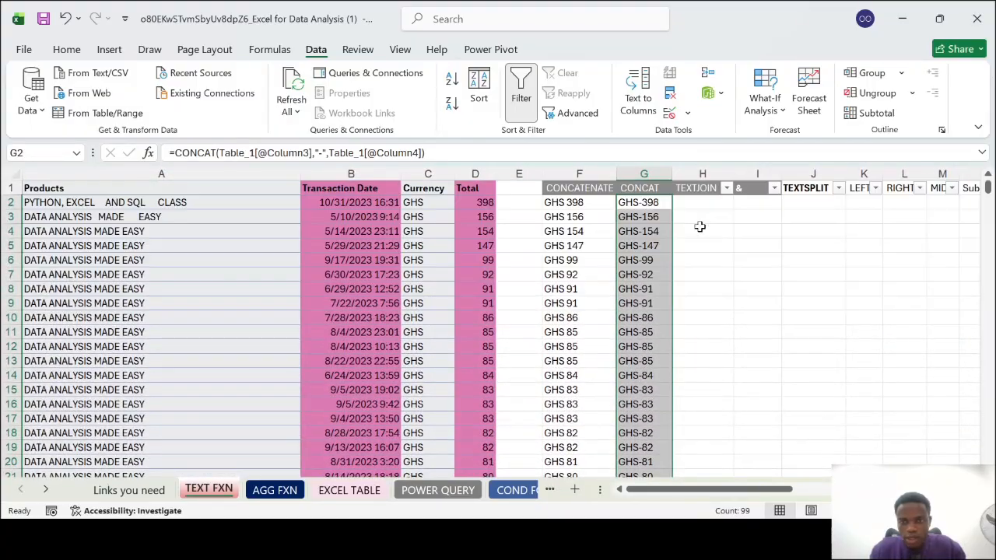
Enter a TEXTJOIN formula in H2 with a space (" ") delimiter and TRUE for ignoring empty cells, joining the row's Currency and Total
left_click(709, 201)
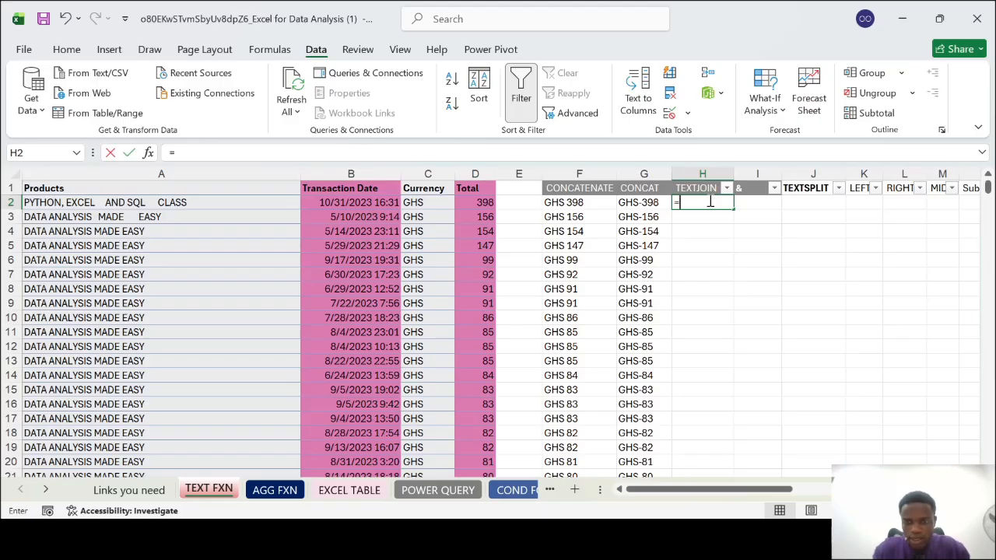
type("=")
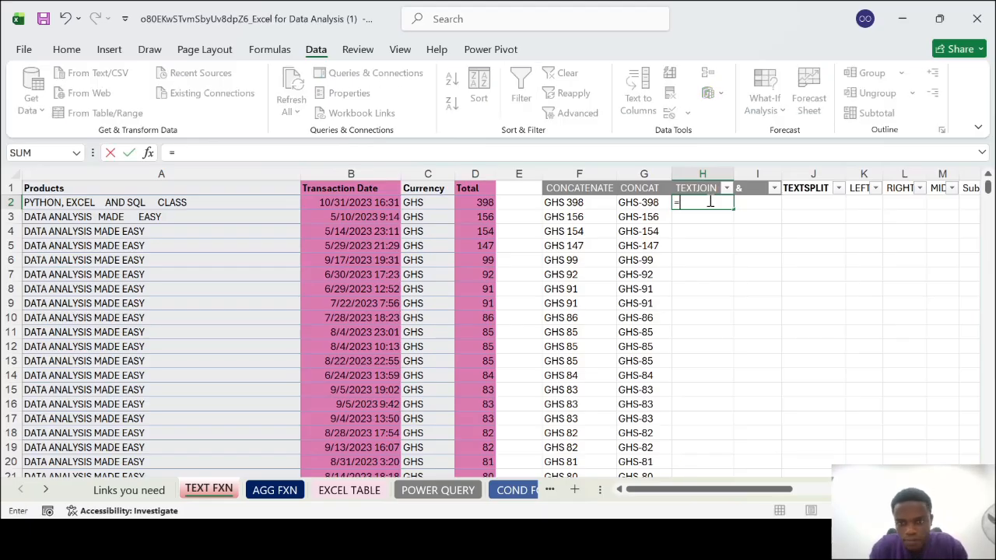
type("TEXT")
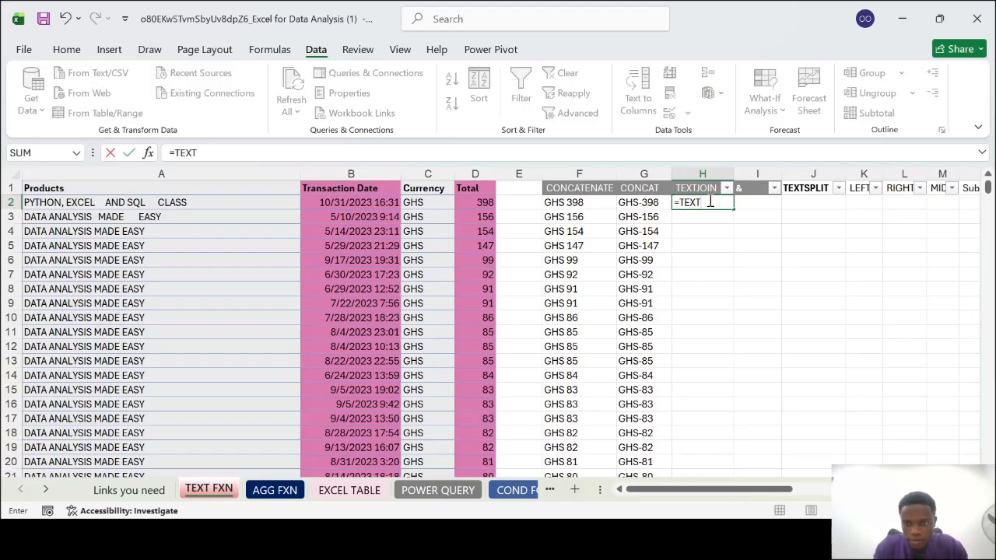
type("JOIN(")
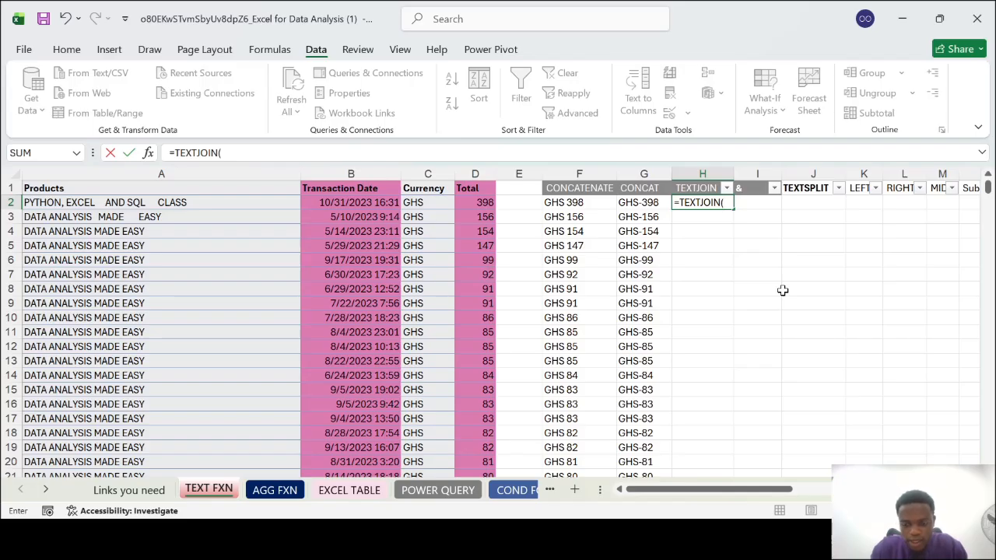
type("\" \",")
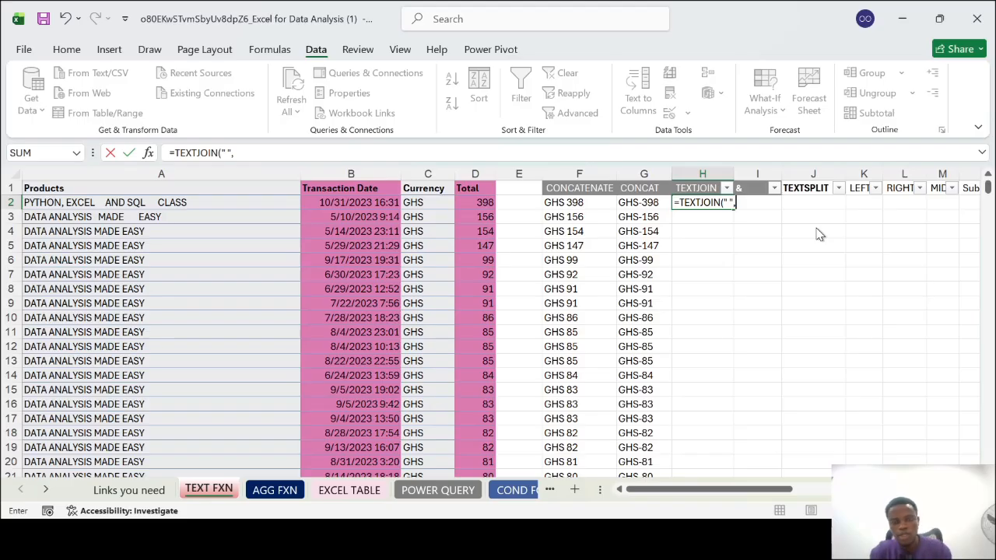
type("TRUE")
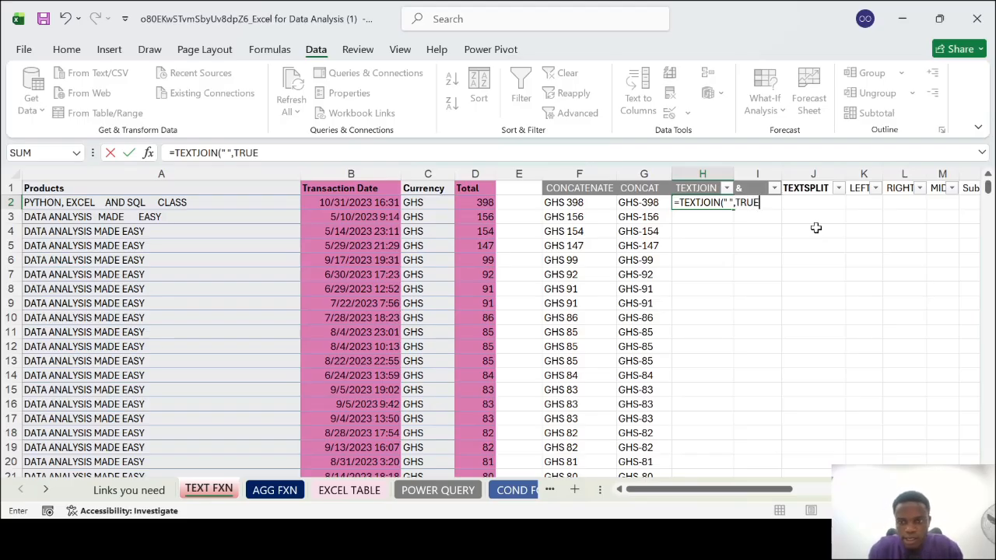
type(",")
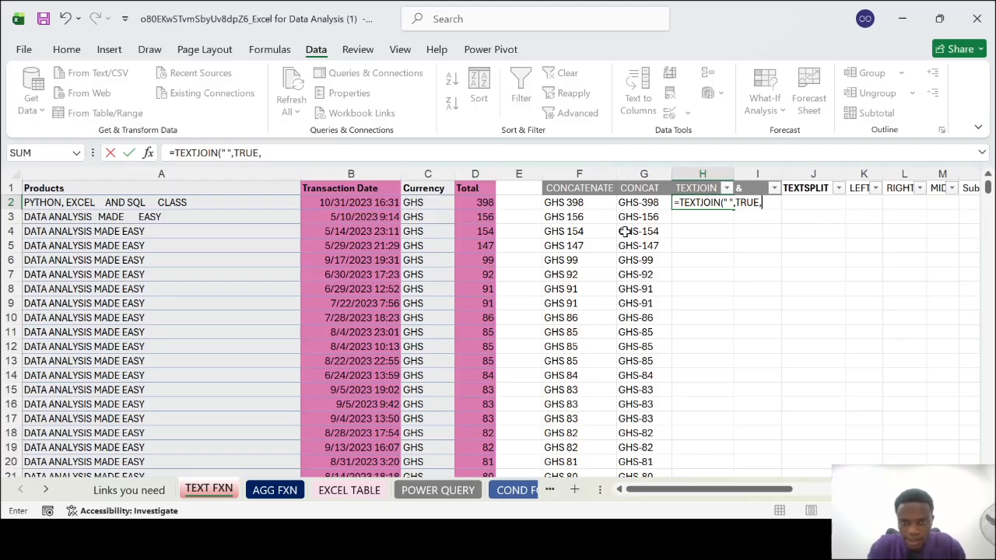
left_click(414, 199)
type(",")
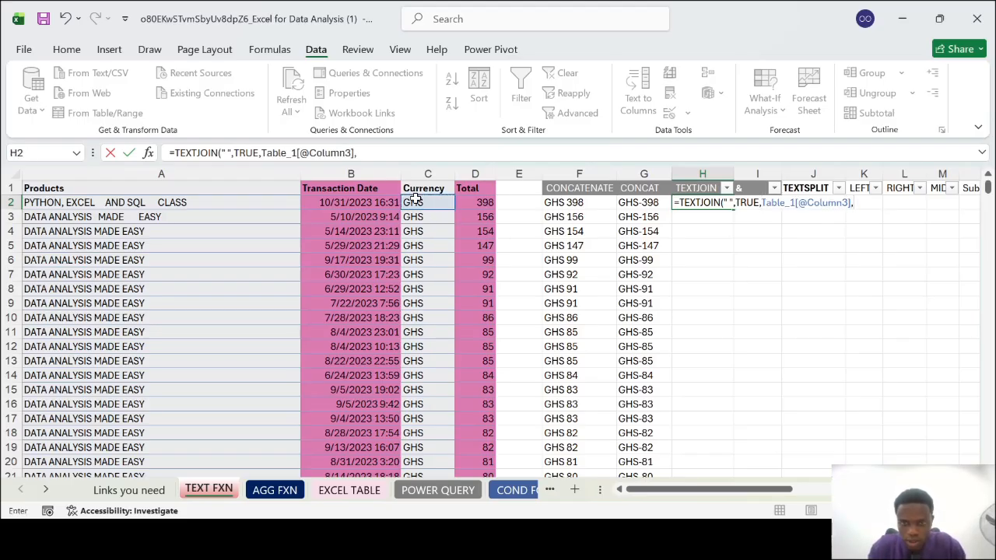
left_click(469, 202)
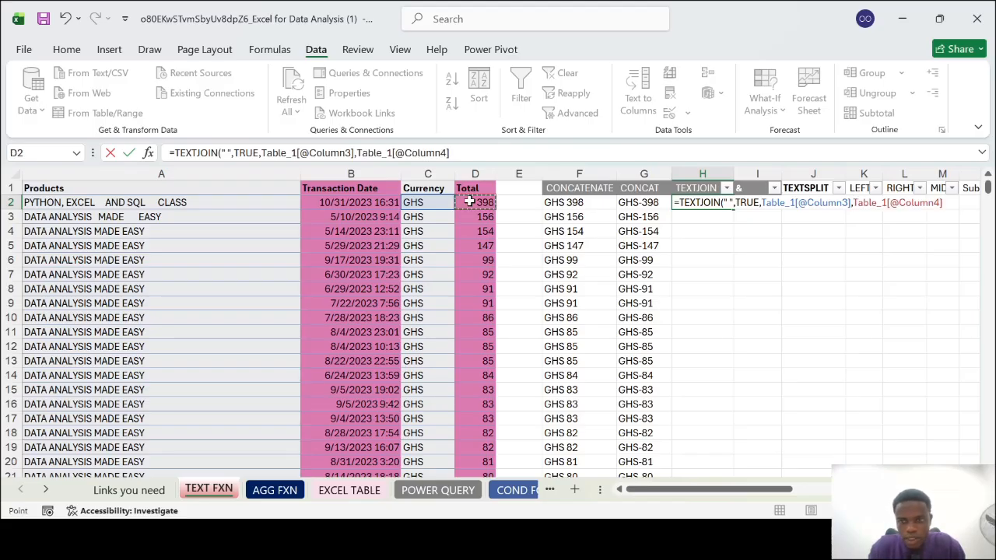
key("Return")
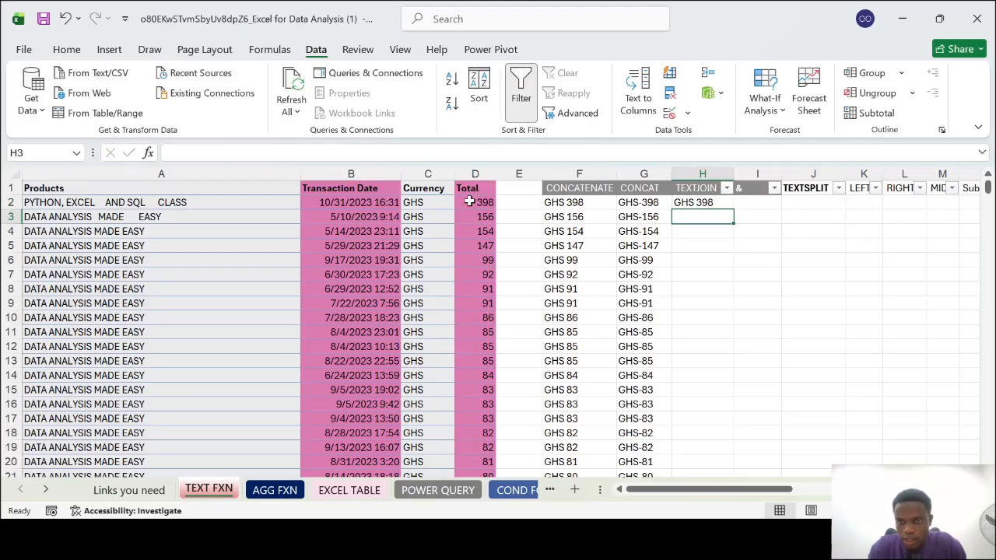
Extend the H2 TEXTJOIN formula with the additional cells C3, D3 and C4 as arguments
left_click(711, 203)
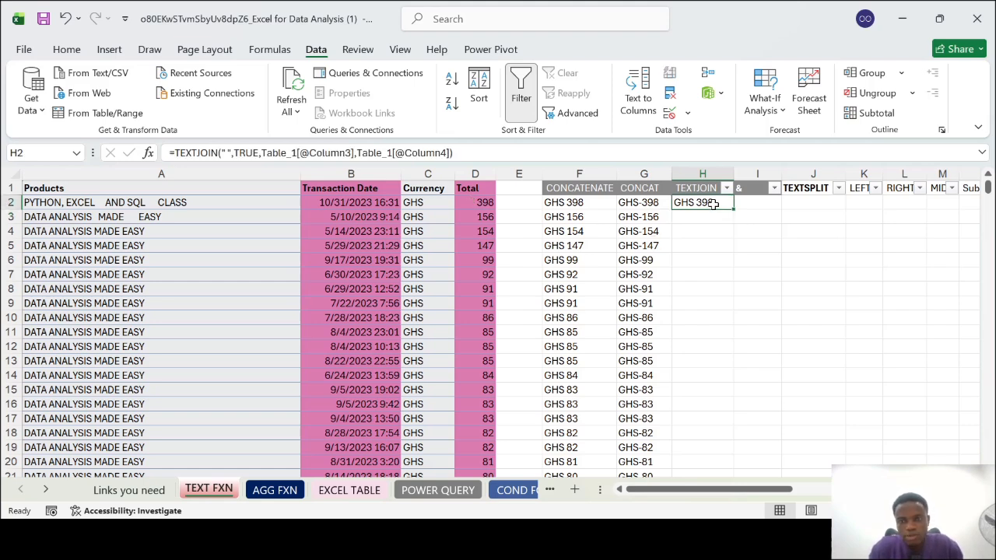
double_click(712, 203)
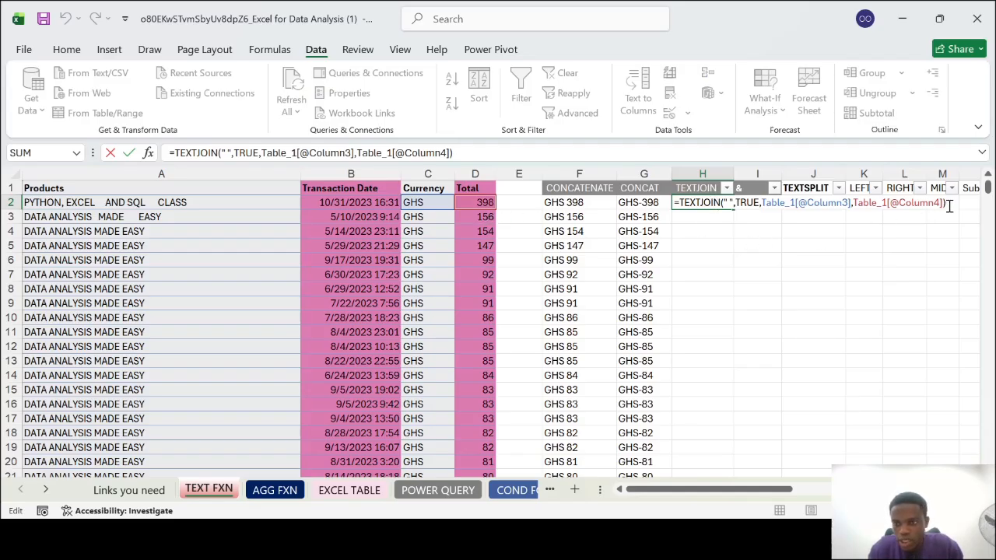
key("BackSpace")
type(",")
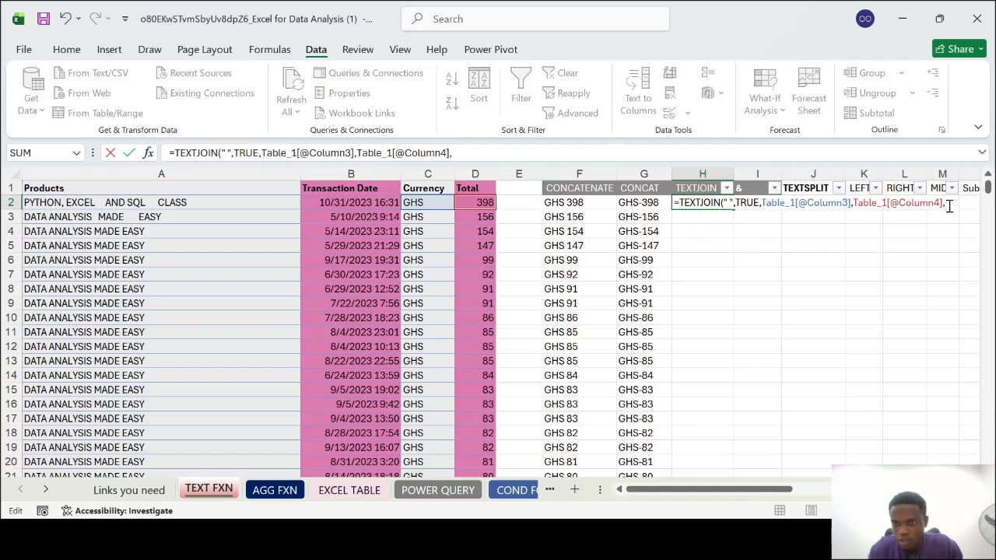
left_click(426, 218)
type(",")
left_click(461, 217)
type(",")
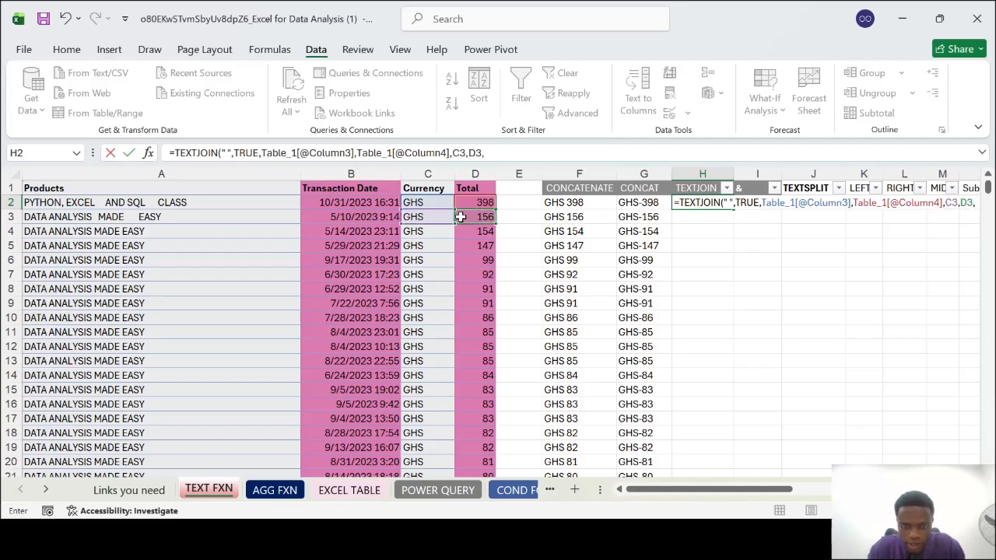
left_click(428, 233)
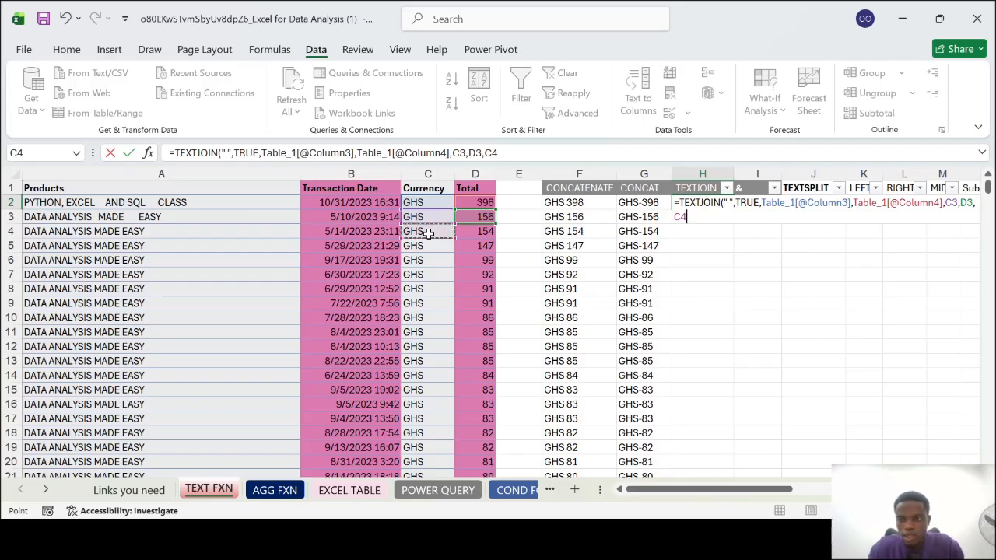
key("Return")
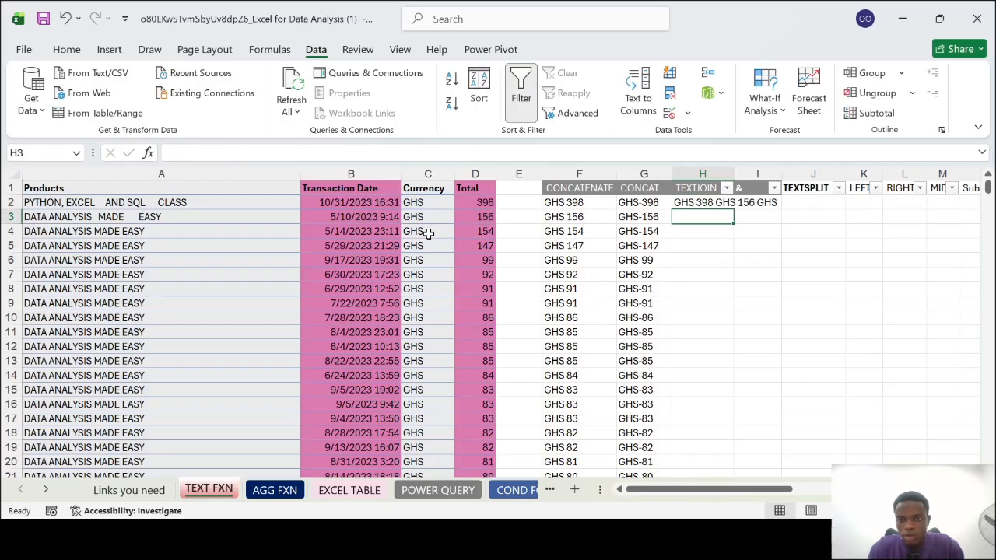
Remove the C3, D3 and C4 arguments from the H2 TEXTJOIN formula, leaving only Currency and Total
double_click(709, 203)
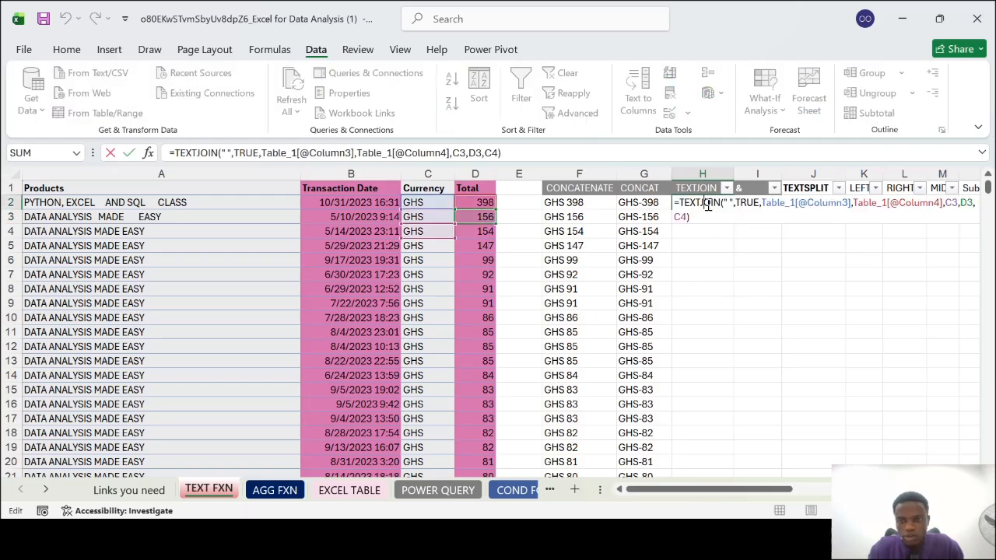
key("BackSpace")
key("BackSpace")
key("BackSpace")
key("BackSpace")
key("BackSpace")
key("BackSpace")
key("BackSpace")
key("BackSpace")
key("BackSpace")
key("BackSpace")
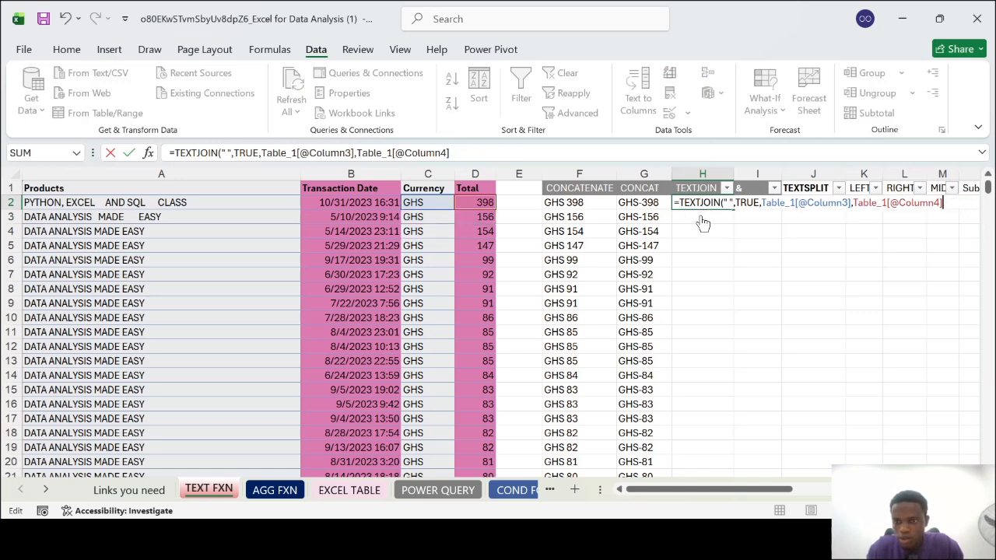
type(")")
key("Return")
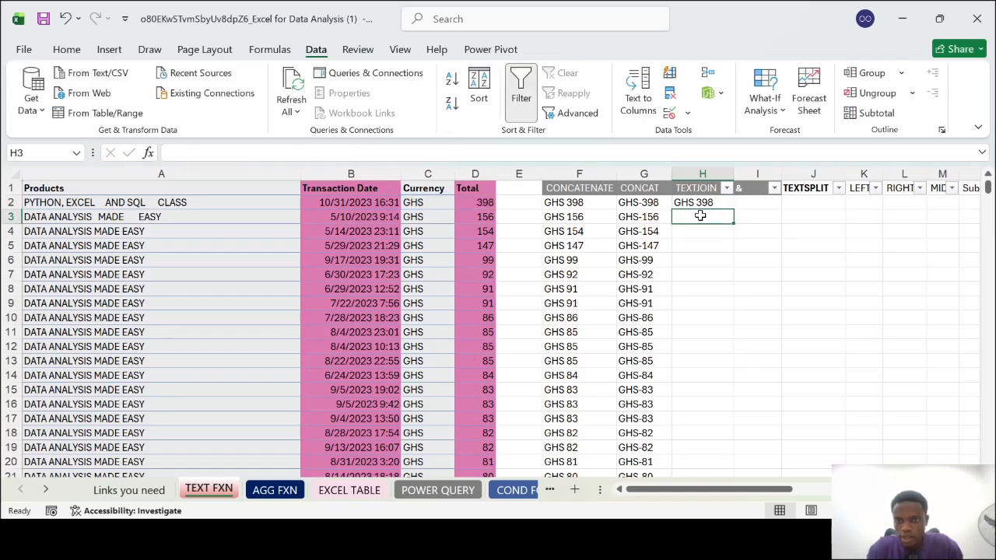
Fill the TEXTJOIN formula from H2 down column H for all data rows and look over the filled cells
left_click(702, 205)
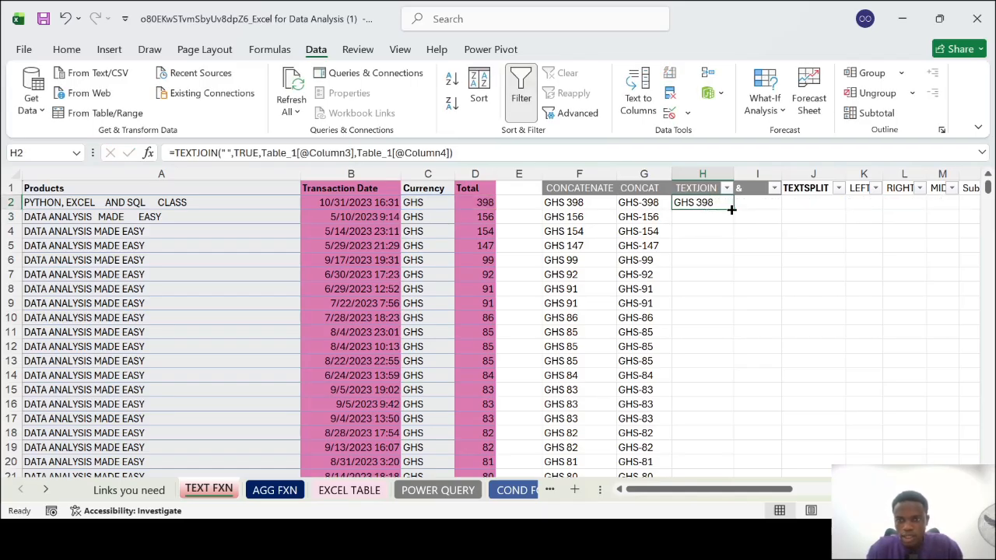
double_click(732, 209)
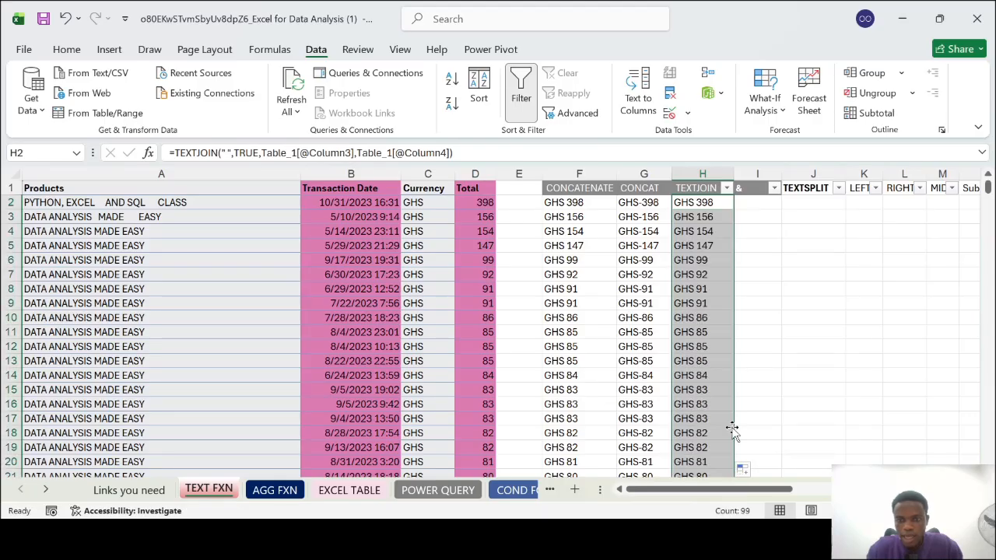
scroll(731, 431, "down", 3)
scroll(732, 431, "down", 2)
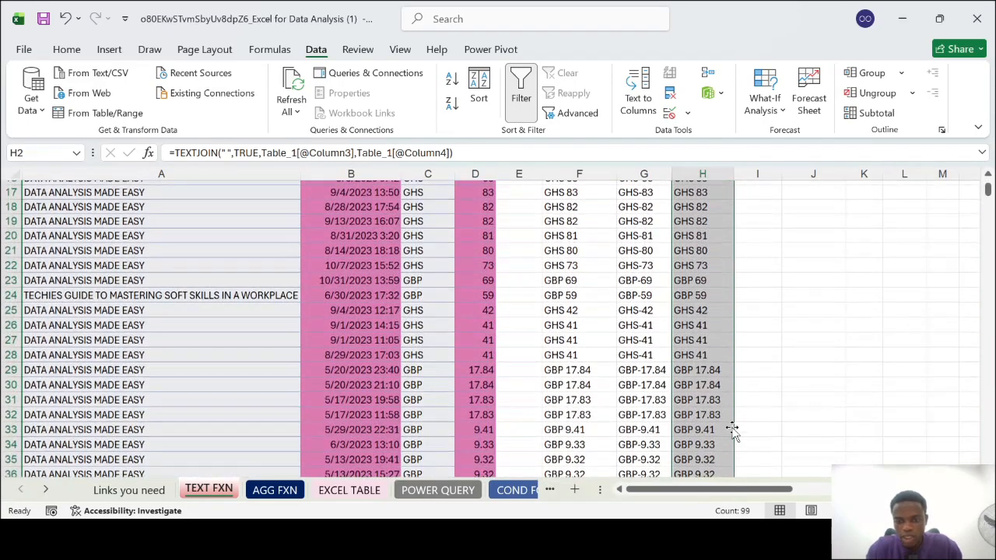
scroll(732, 430, "up", 5)
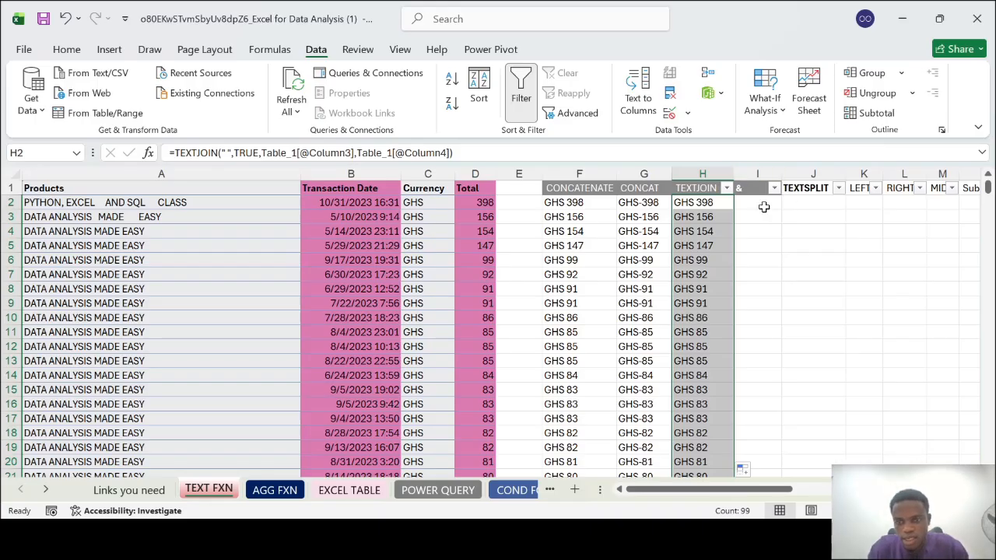
left_click(763, 206)
type("=")
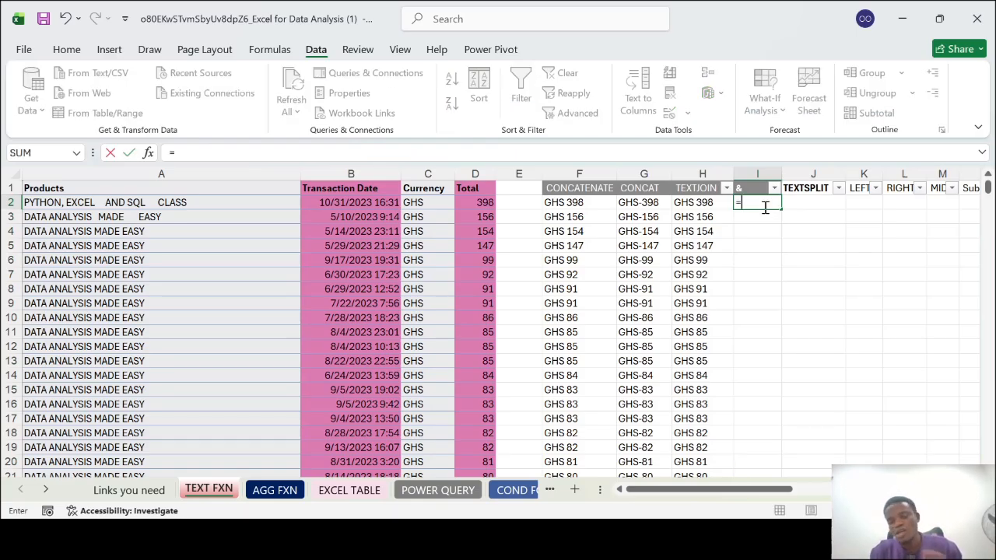
type("&")
key("BackSpace")
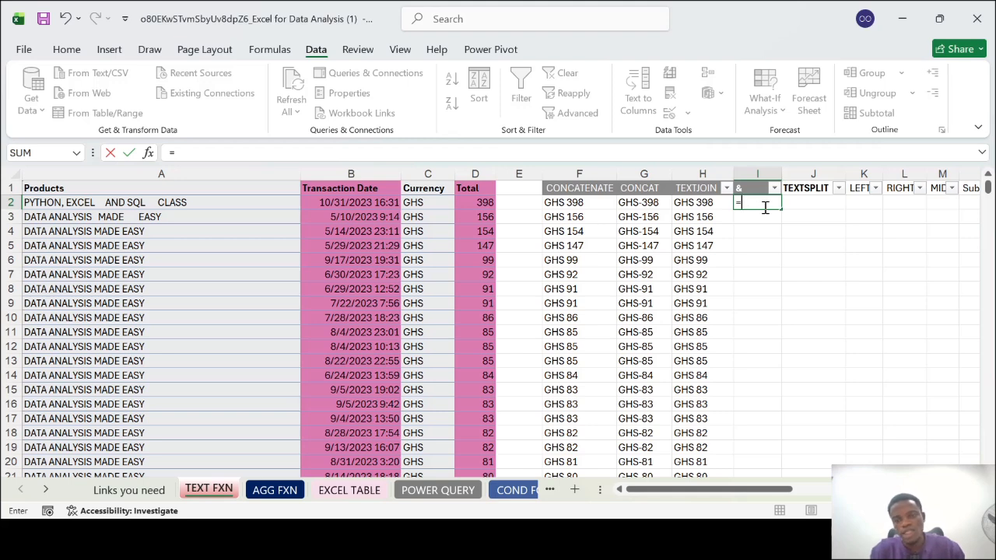
left_click(430, 204)
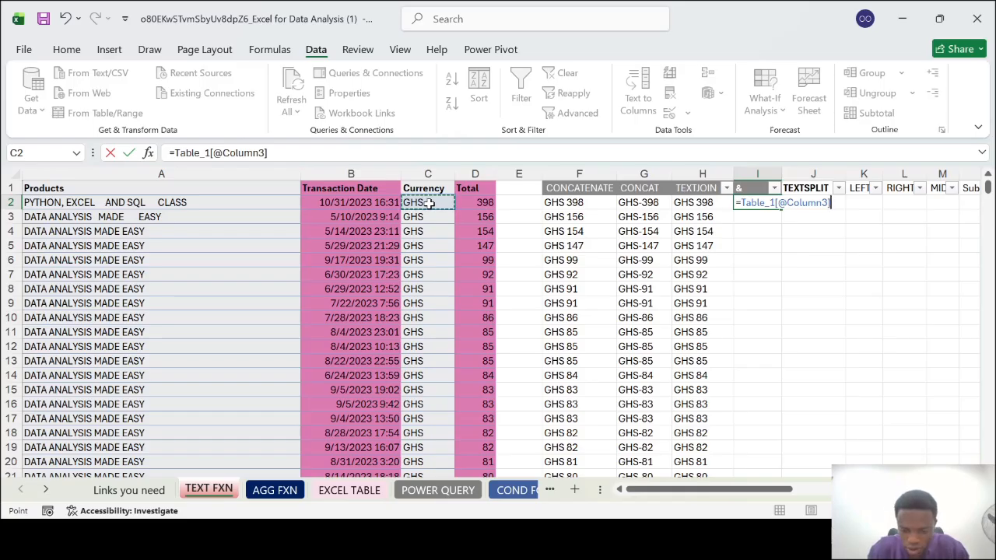
type(",")
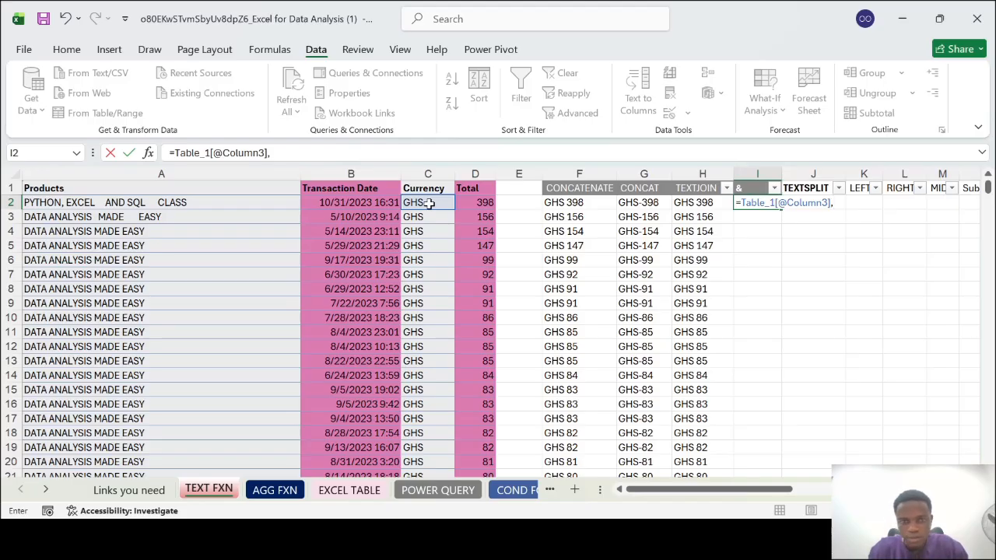
key("BackSpace")
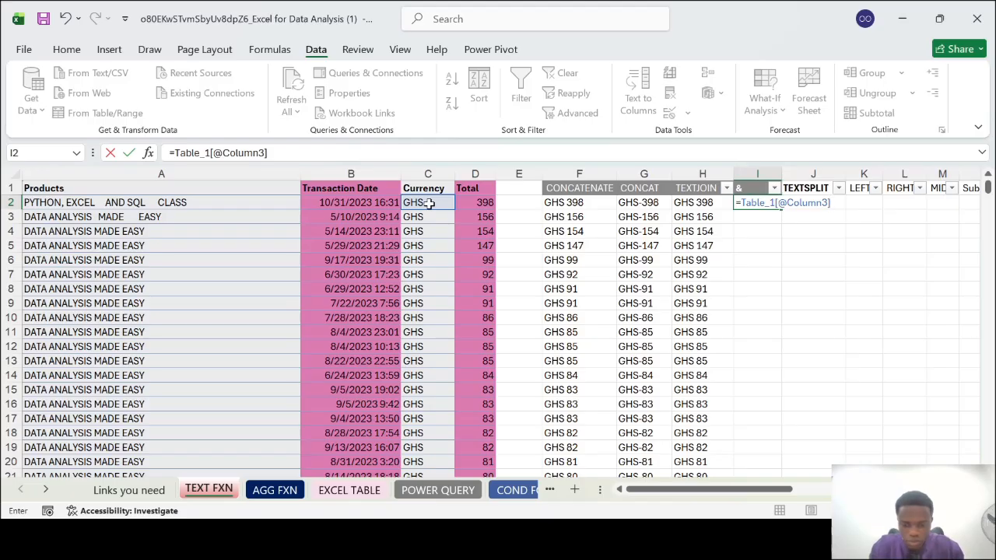
type(",&")
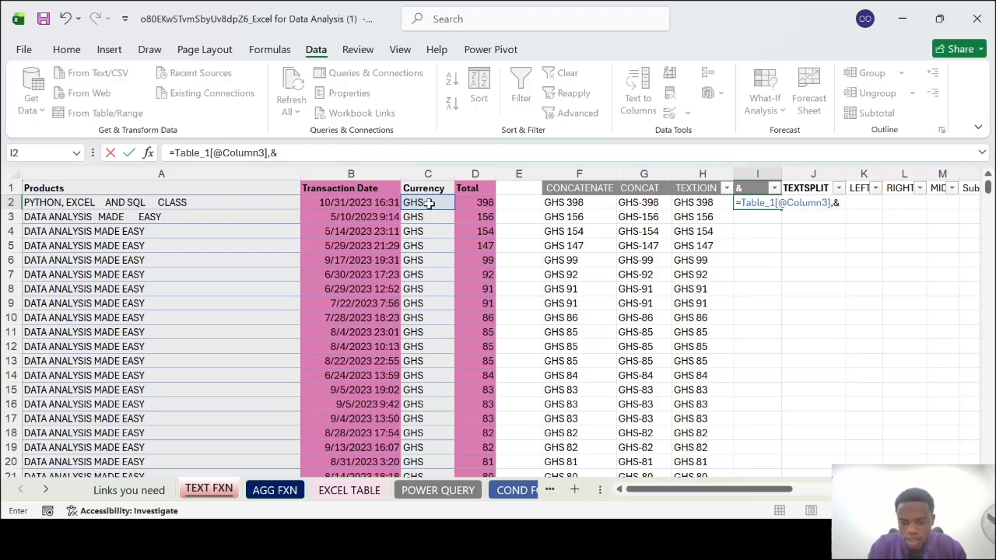
type(",\" \",")
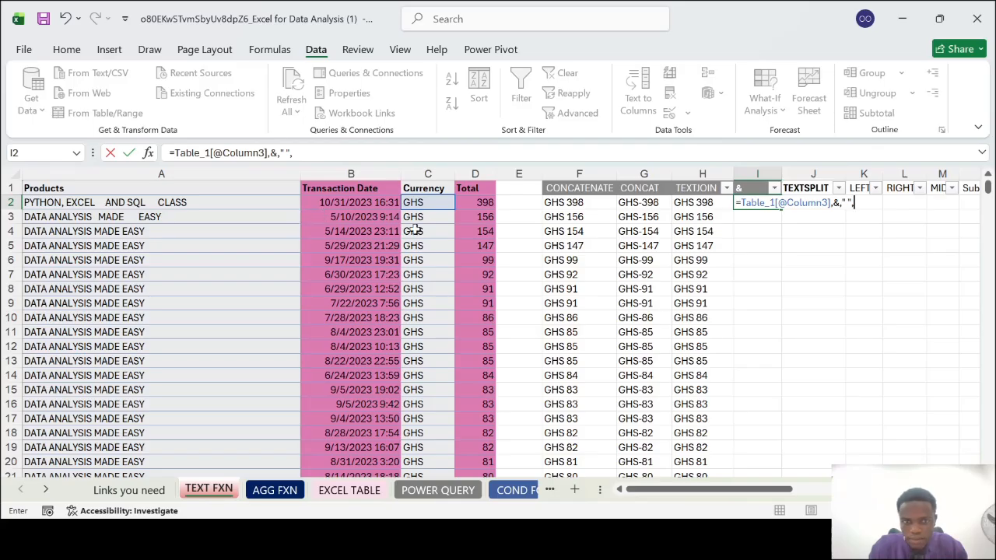
left_click(484, 203)
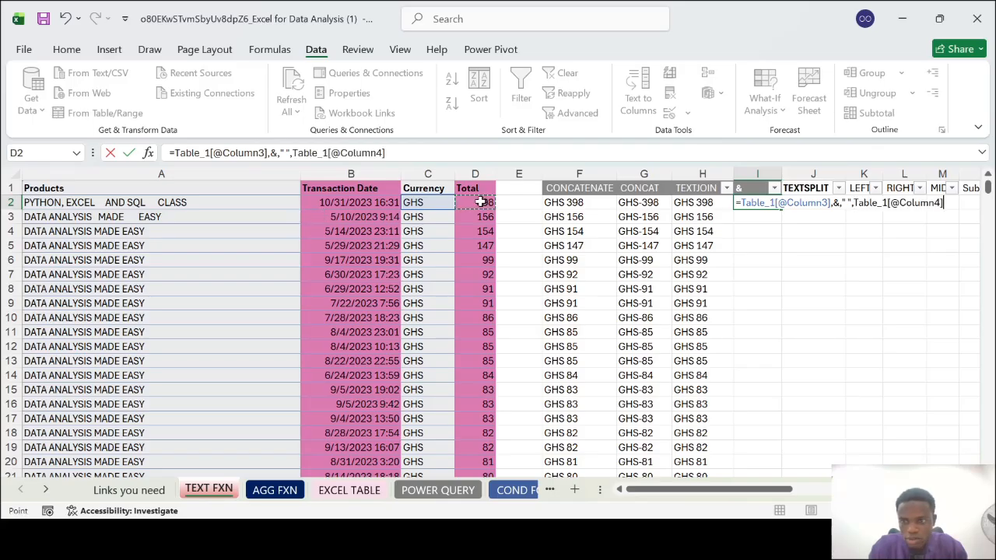
key("F2")
key("Left")
key("Left")
key("Left")
key("Left")
key("Left")
key("Left")
key("Left")
key("Left")
key("Left")
key("Left")
key("Left")
key("Left")
key("Left")
key("Left")
key("Left")
key("Left")
key("Left")
key("Left")
key("Left")
key("Left")
key("BackSpace")
key("Right")
key("Delete")
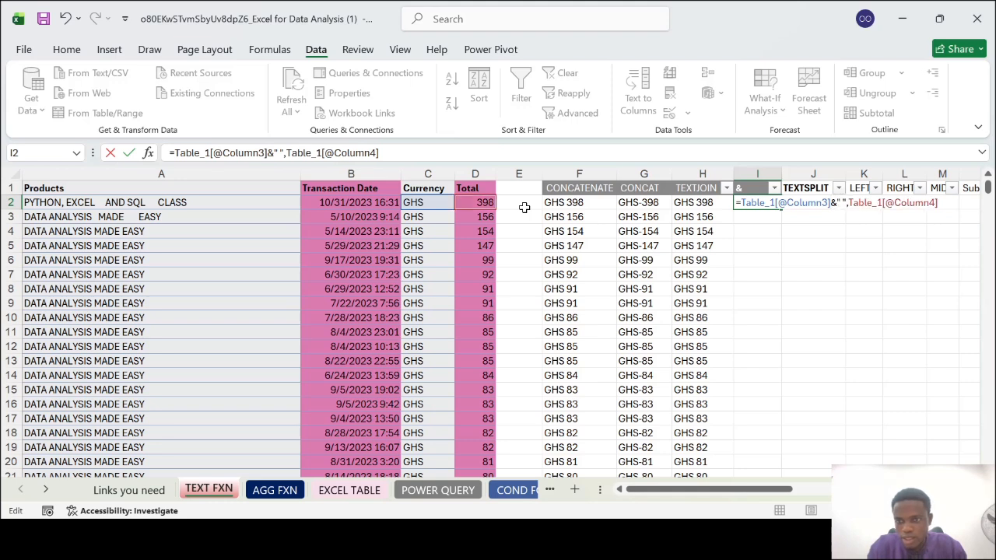
key("BackSpace")
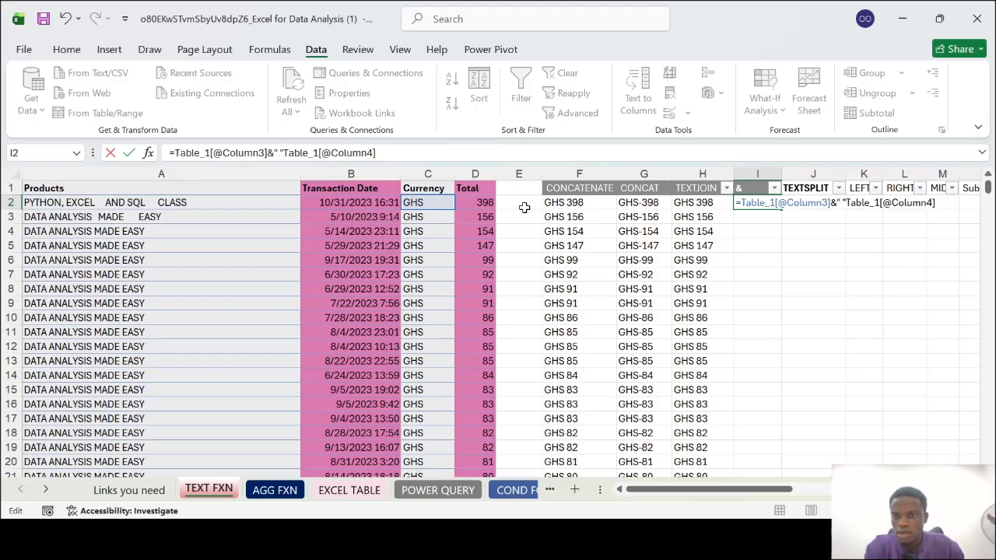
key("Escape")
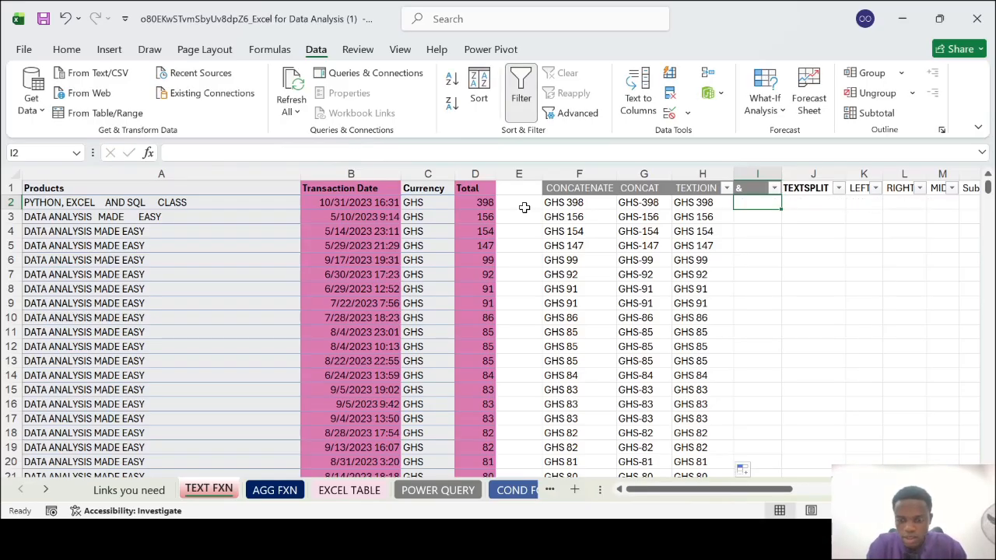
Enter a formula in I2 joining the row's Currency, a space (" ") and Total with the & operator, and review it
type("=")
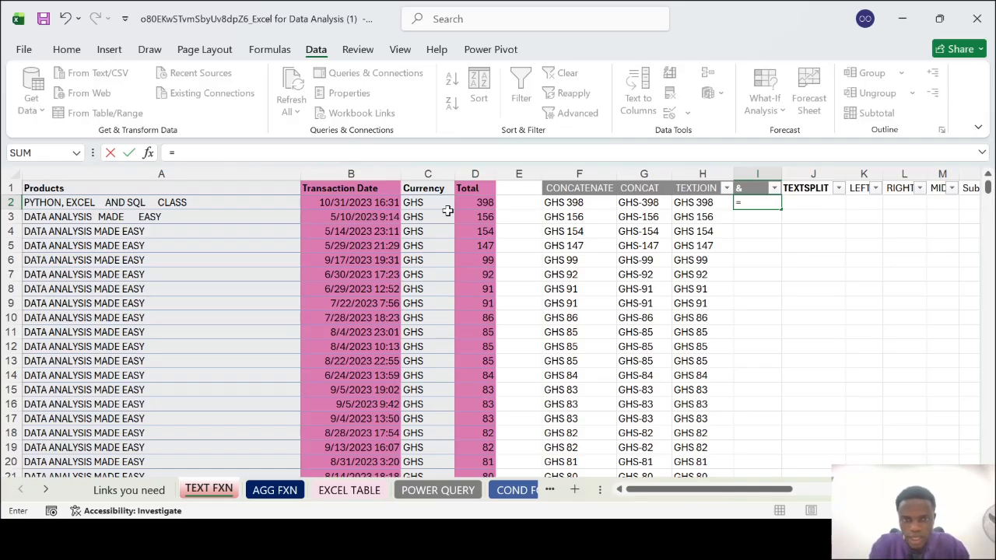
left_click(417, 205)
type(",")
type("&")
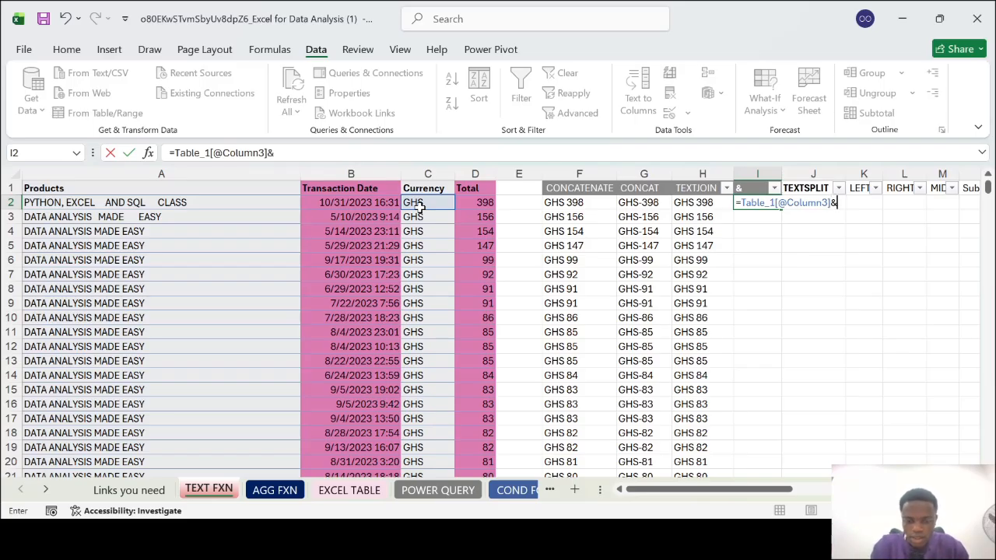
type("\"")
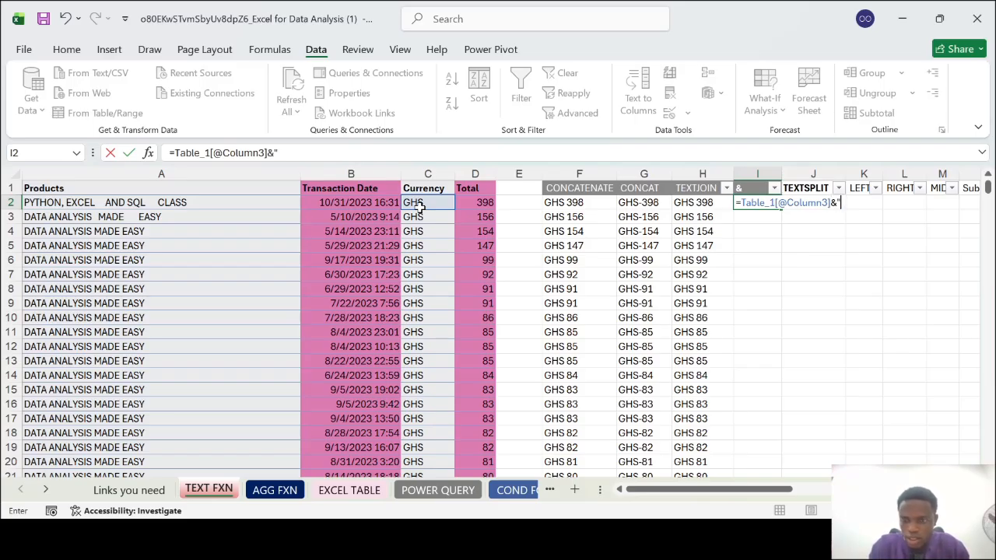
type(" \"")
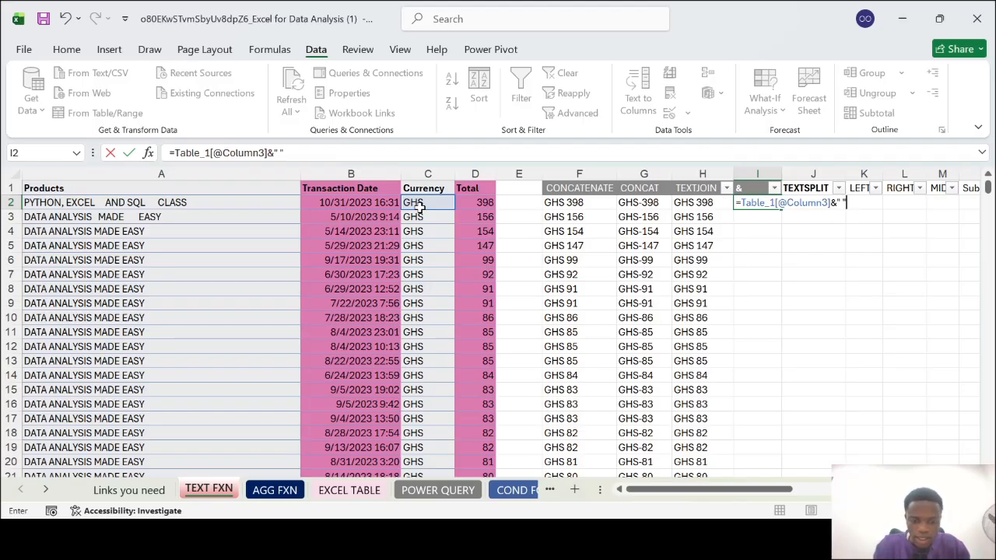
type("&")
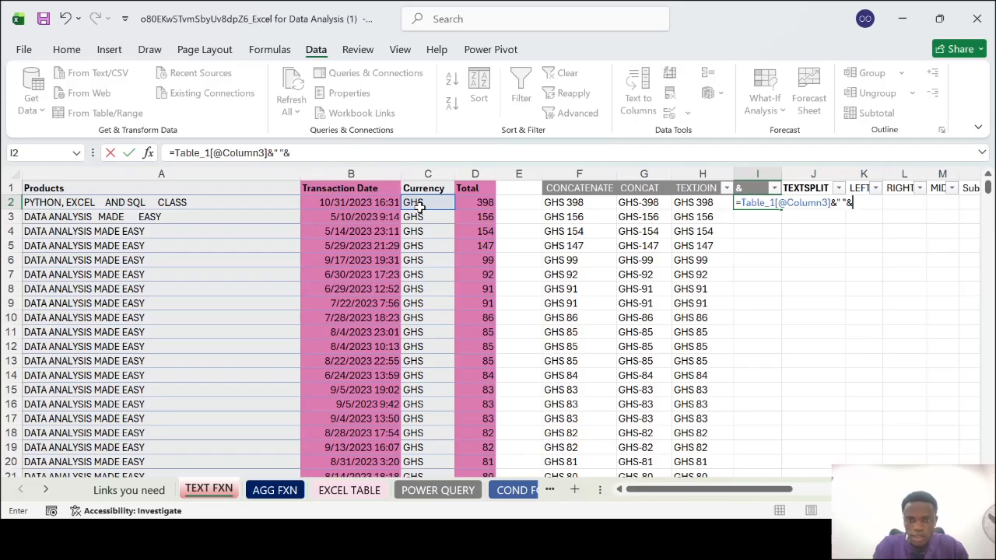
left_click(475, 204)
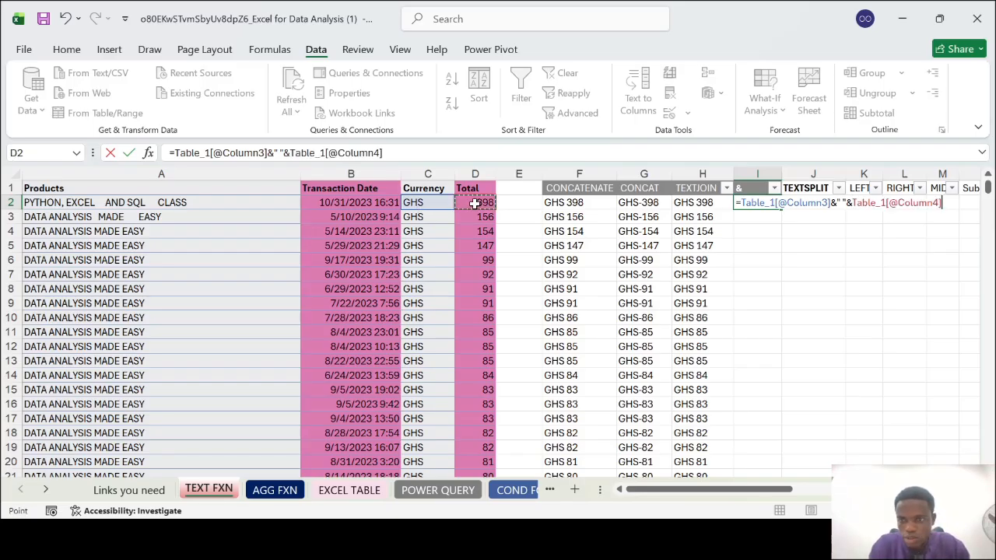
key("Return")
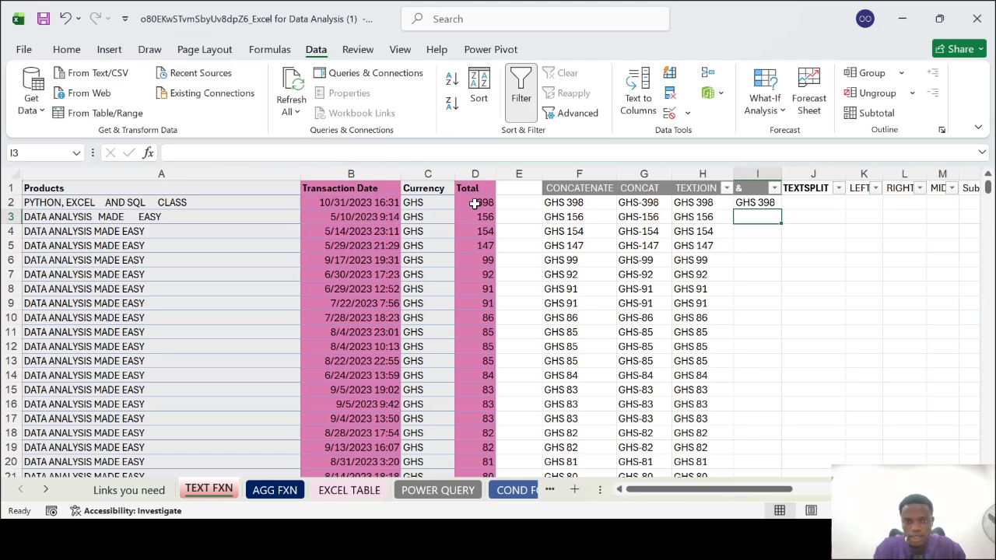
left_click(770, 202)
double_click(771, 202)
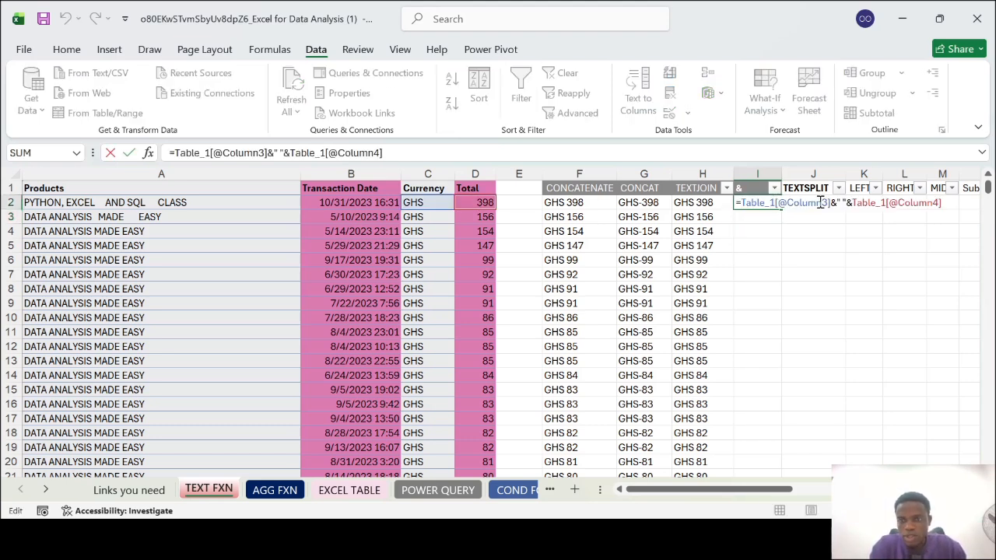
key("ctrl+Return")
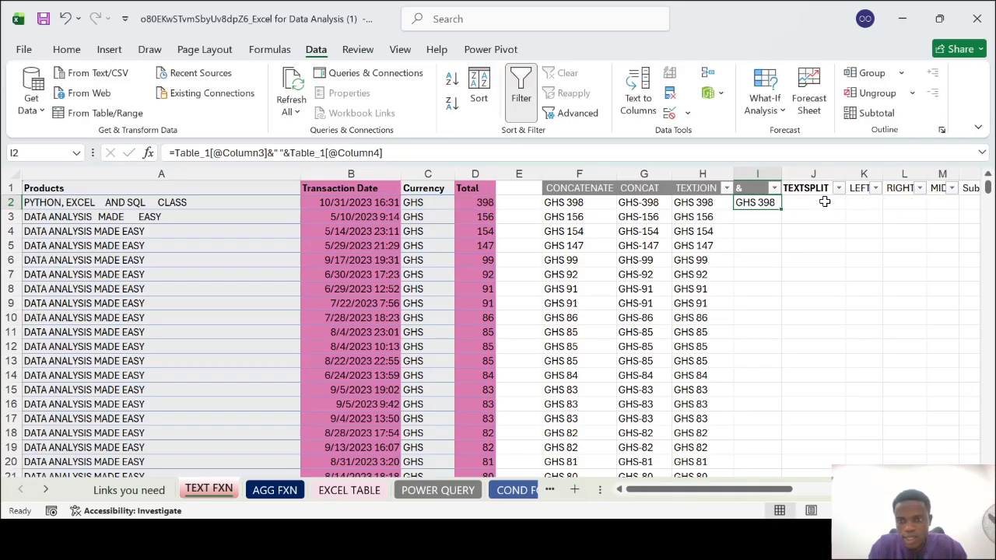
Build a formula in I3 joining the row's Currency, a hyphen ("-") and Total with the & operator
left_click(761, 216)
type("=")
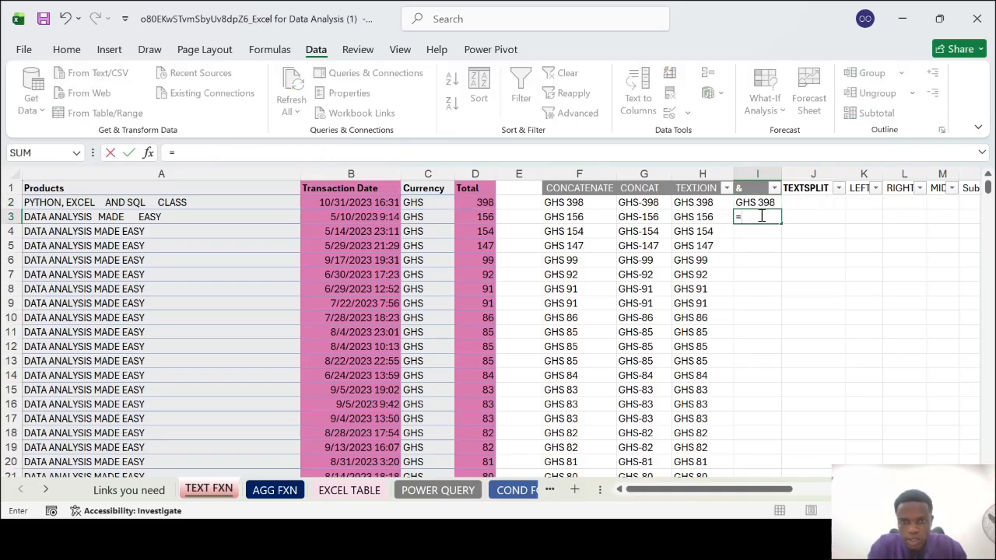
left_click(420, 220)
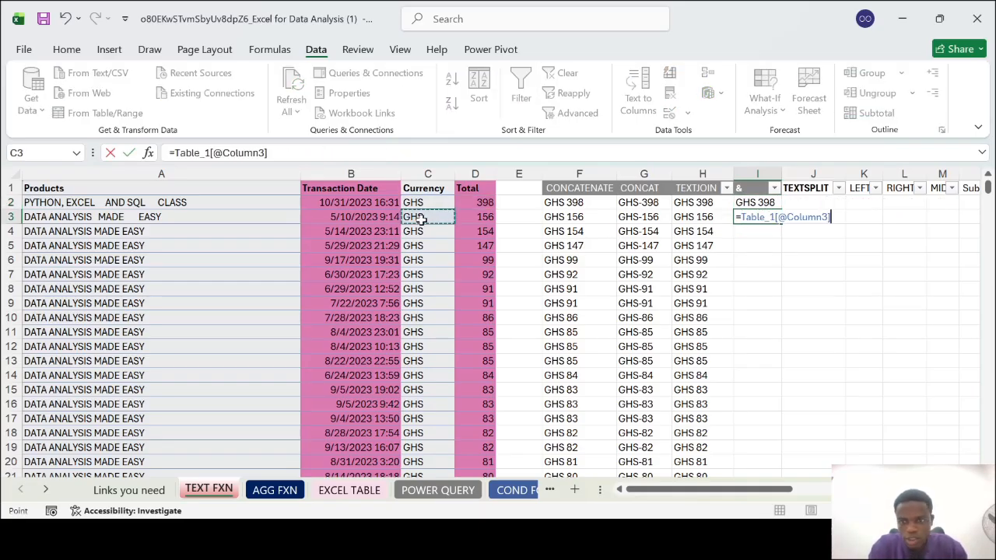
type("&")
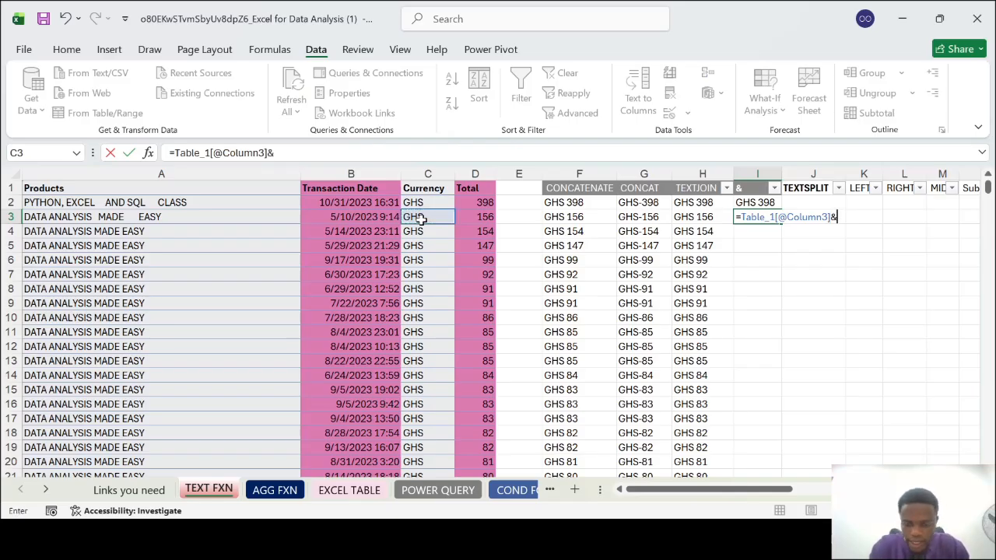
type("\"")
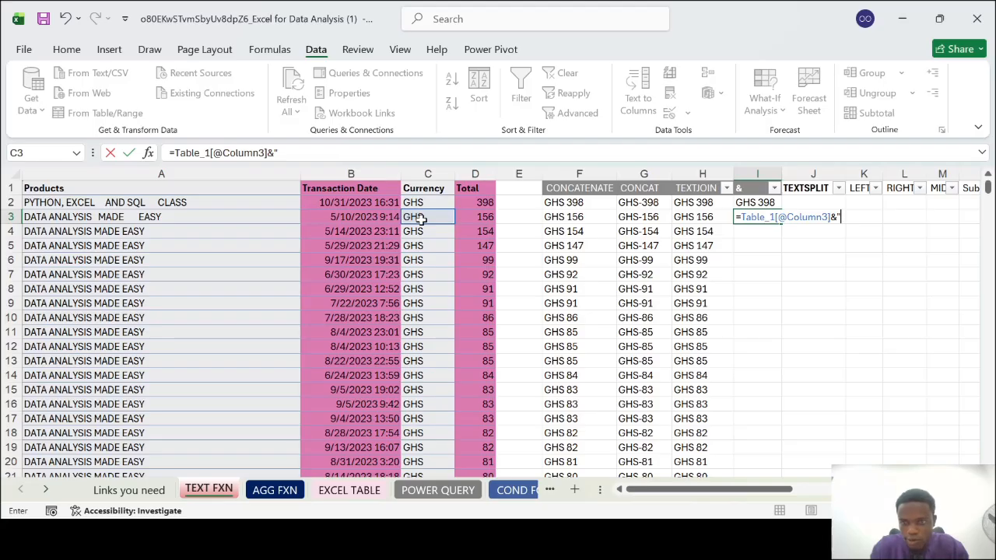
type("-\"")
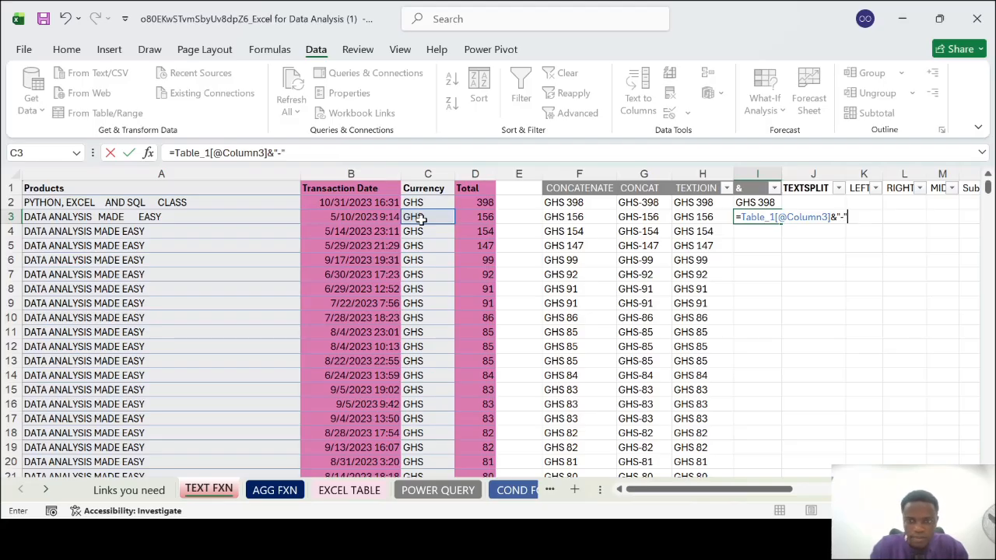
type("&")
left_click(477, 215)
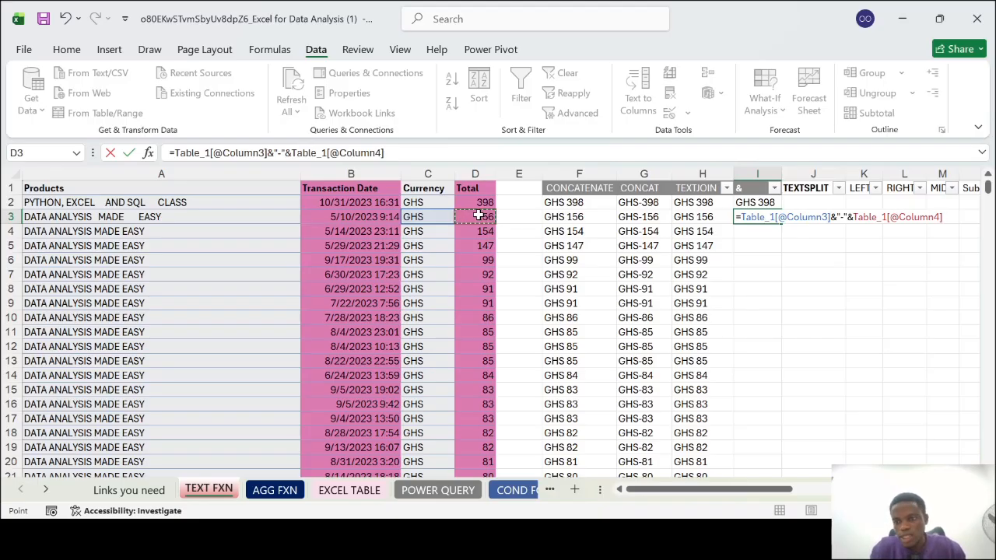
Extend the I3 formula with an asterisk separator ("*") and cell C4, joined with the & operator
type("&")
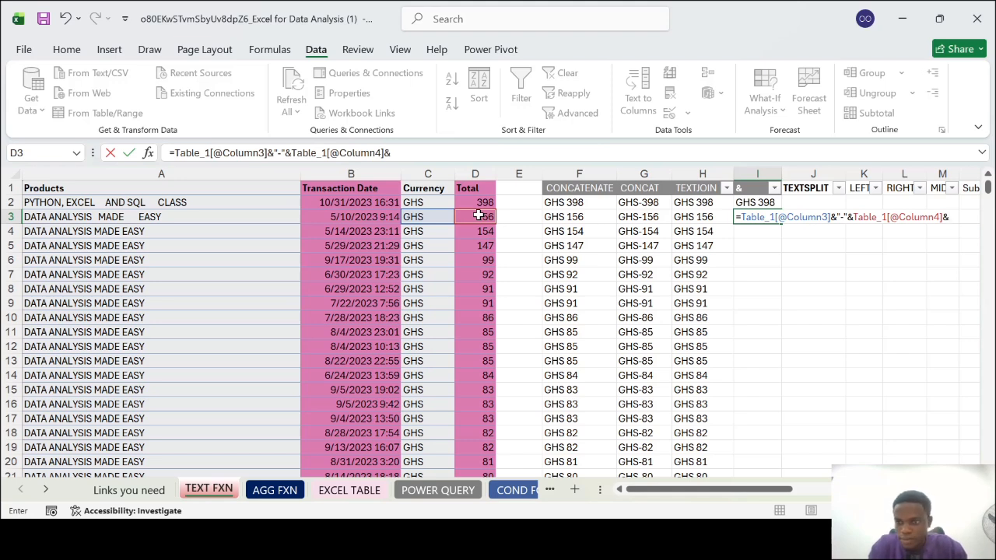
type("\"")
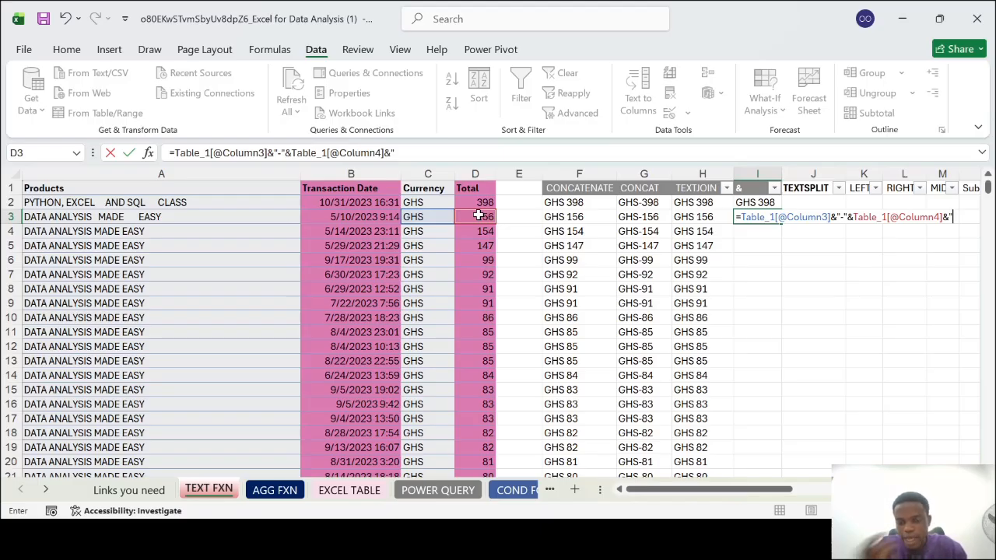
type("*")
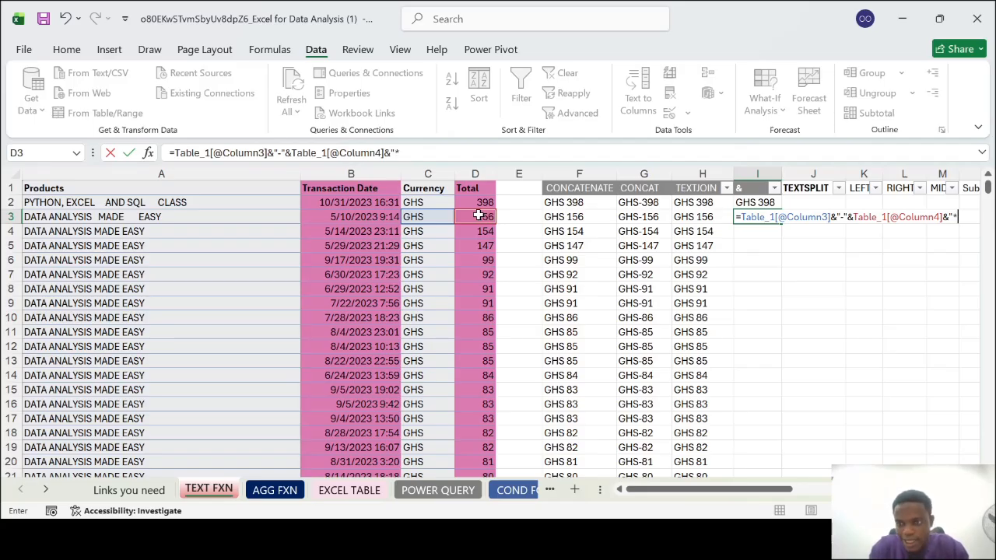
type("\"")
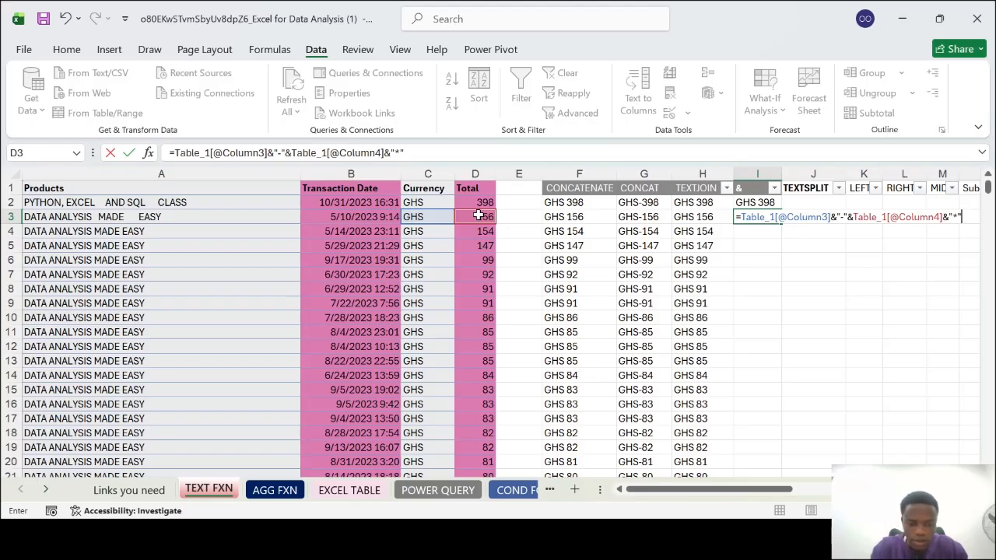
type("&")
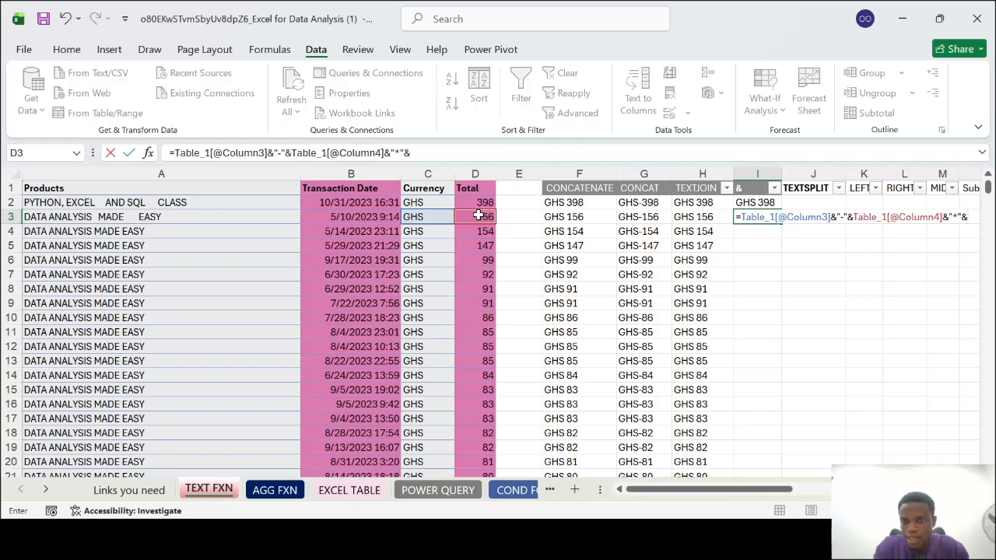
left_click(431, 235)
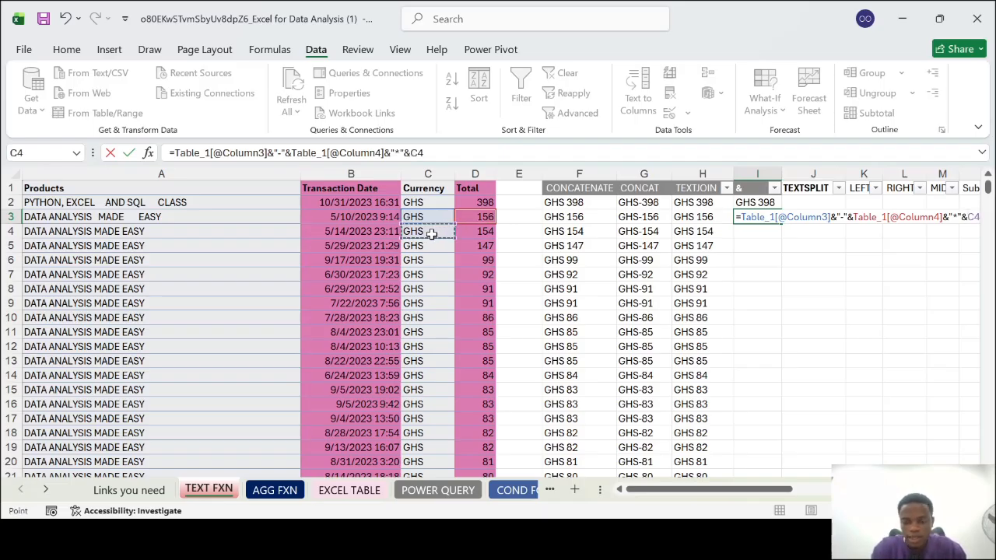
key("Return")
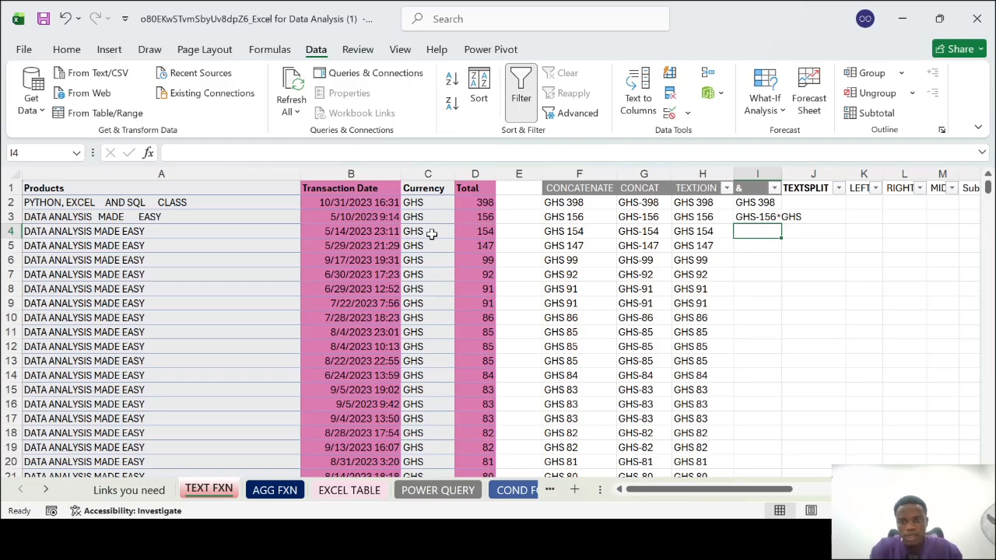
Replace the asterisk separator in the I3 formula with a space
double_click(779, 219)
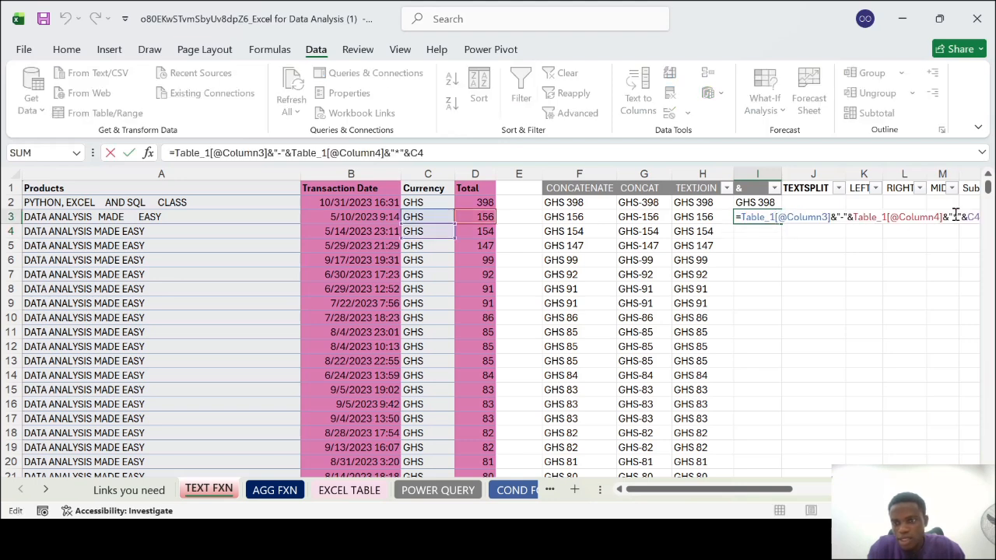
left_click(958, 217)
key("BackSpace")
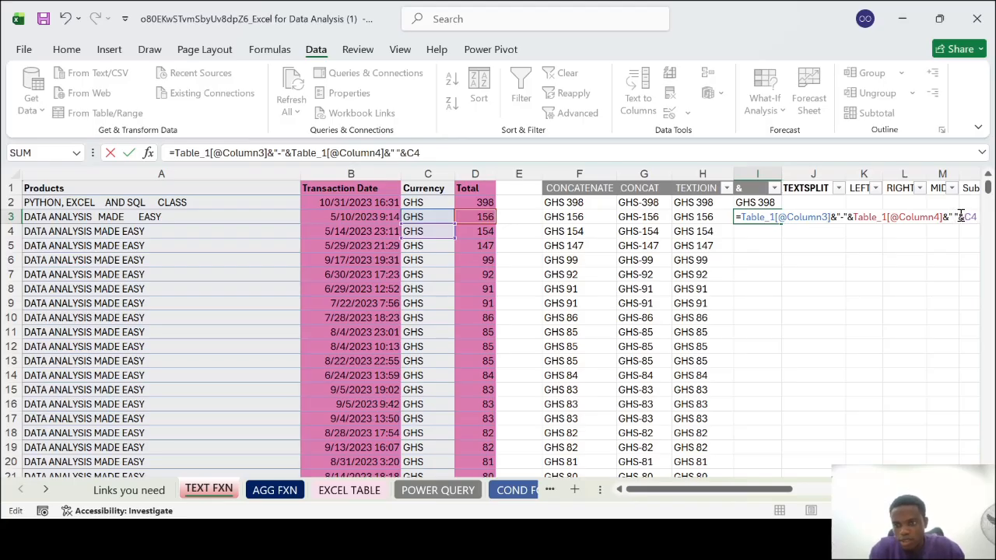
key("Return")
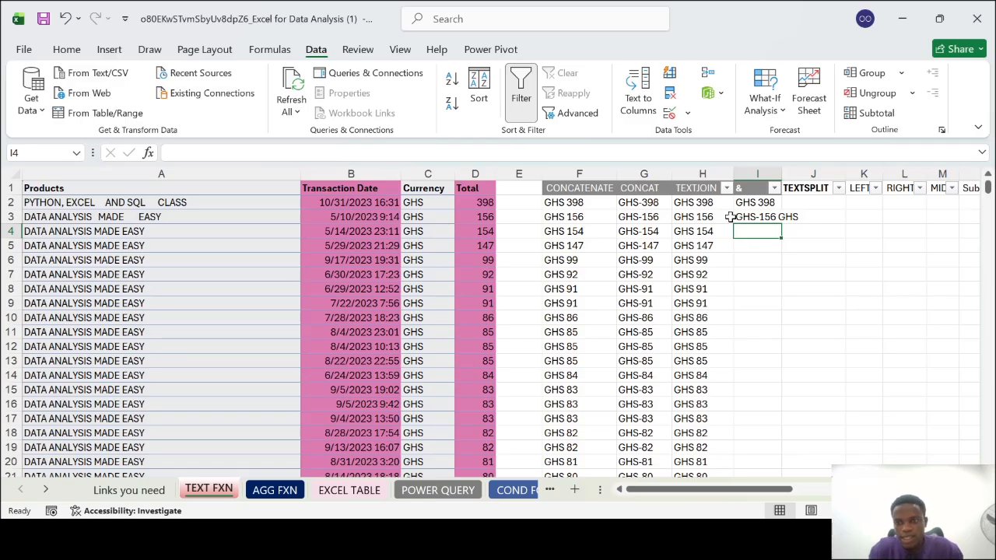
Remove the trailing separator and C4 from the I3 formula and replace the hyphen between Currency and Total with a space
double_click(761, 218)
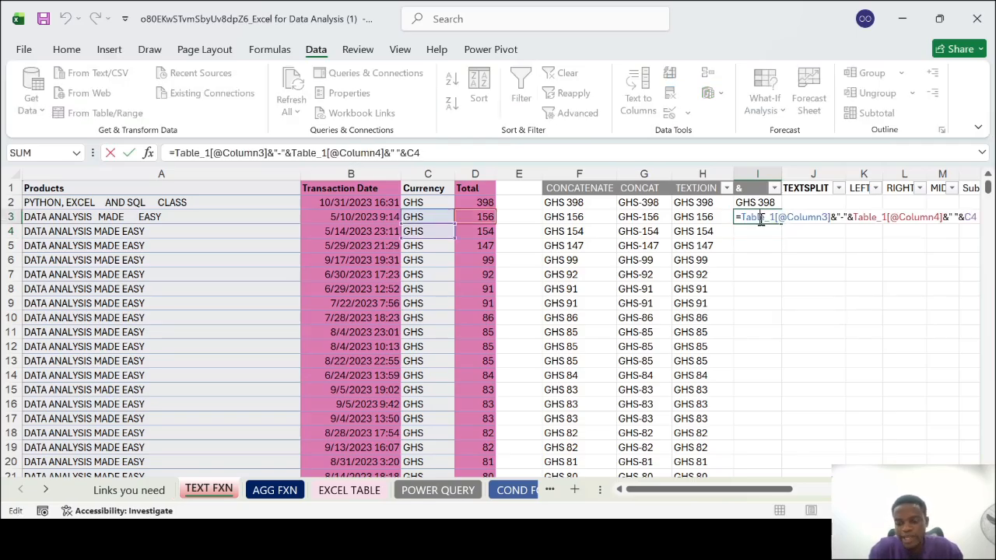
key("BackSpace")
key("BackSpace")
key("BackSpace")
key("BackSpace")
key("BackSpace")
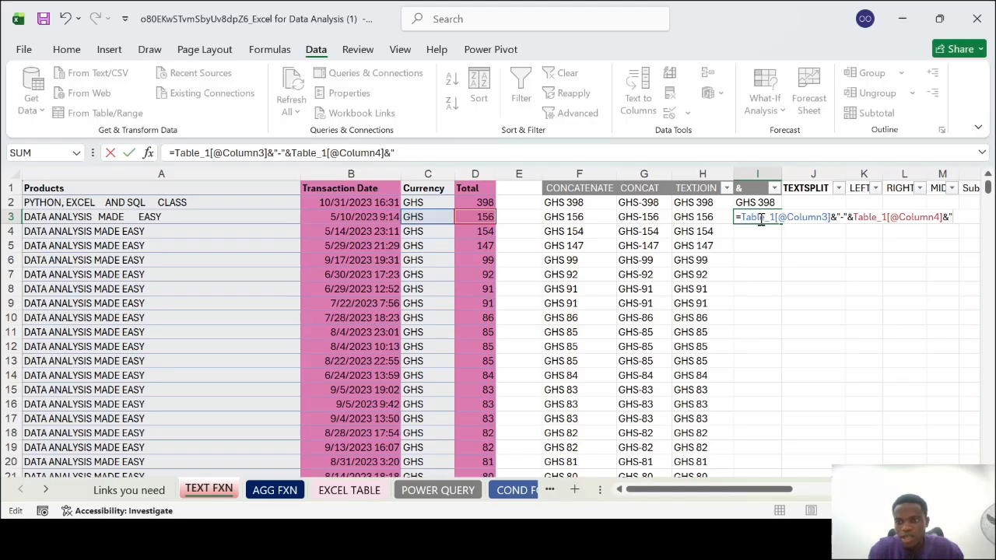
key("BackSpace")
key("BackSpace")
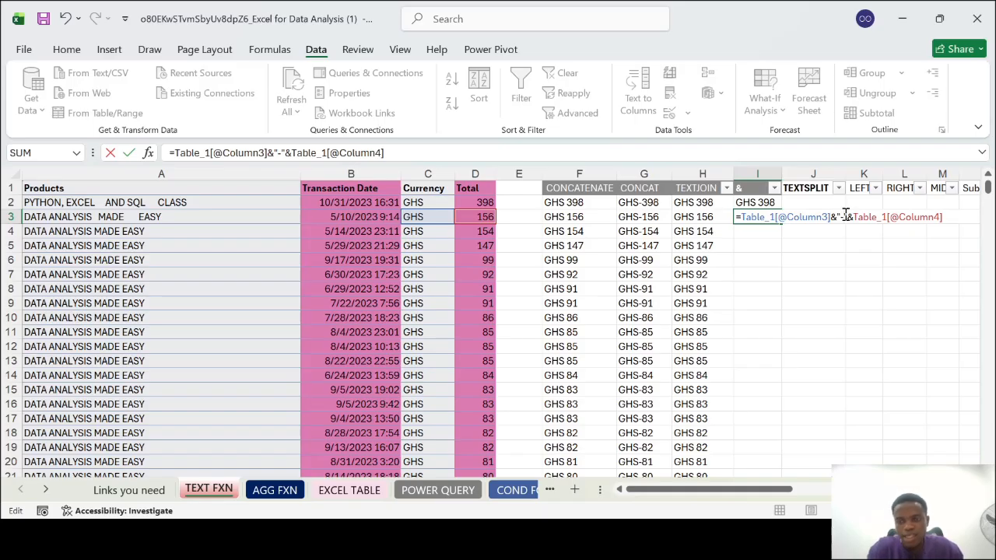
key("BackSpace")
key("Return")
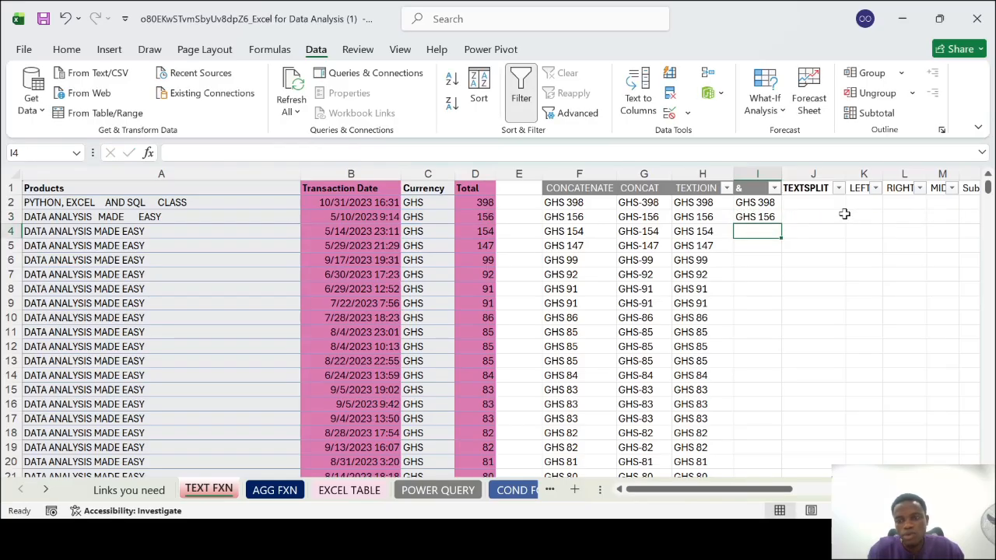
Fill the & formula from I3 down column I for the remaining data rows and look over the filled cells
left_click(760, 217)
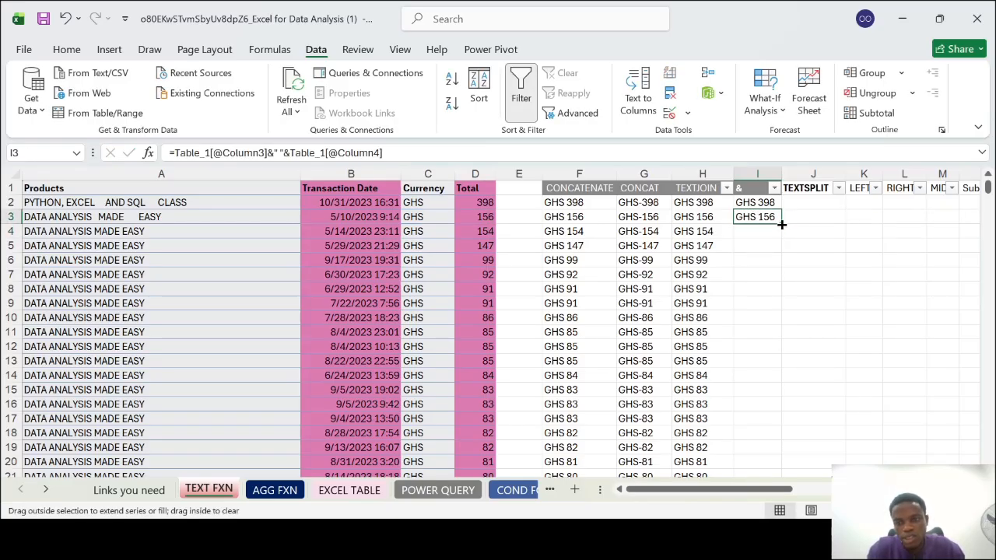
double_click(781, 224)
scroll(756, 322, "down", 5)
scroll(756, 322, "up", 5)
scroll(759, 326, "up", 1)
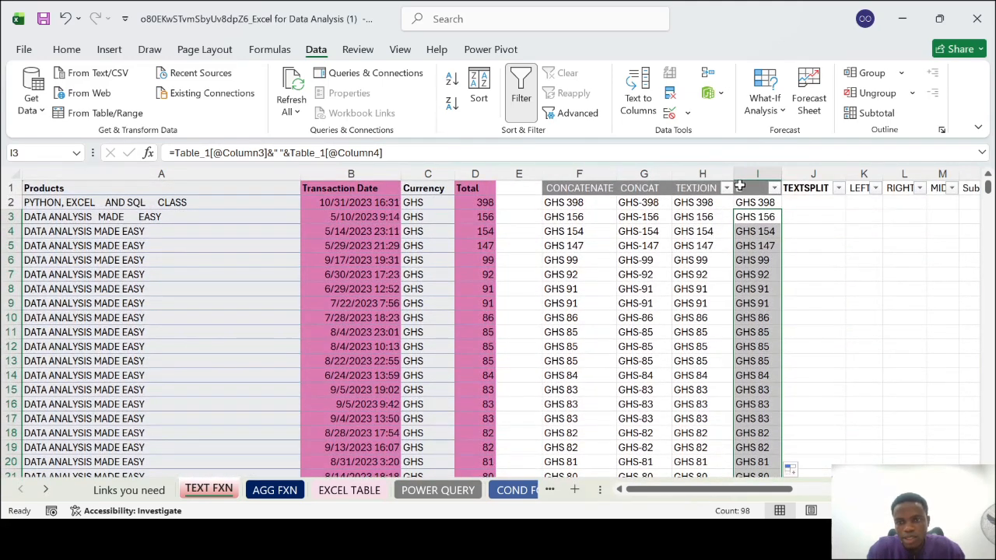
Highlight the TEXTJOIN column and select cell J3 in the TEXTSPLIT column
left_click(820, 203)
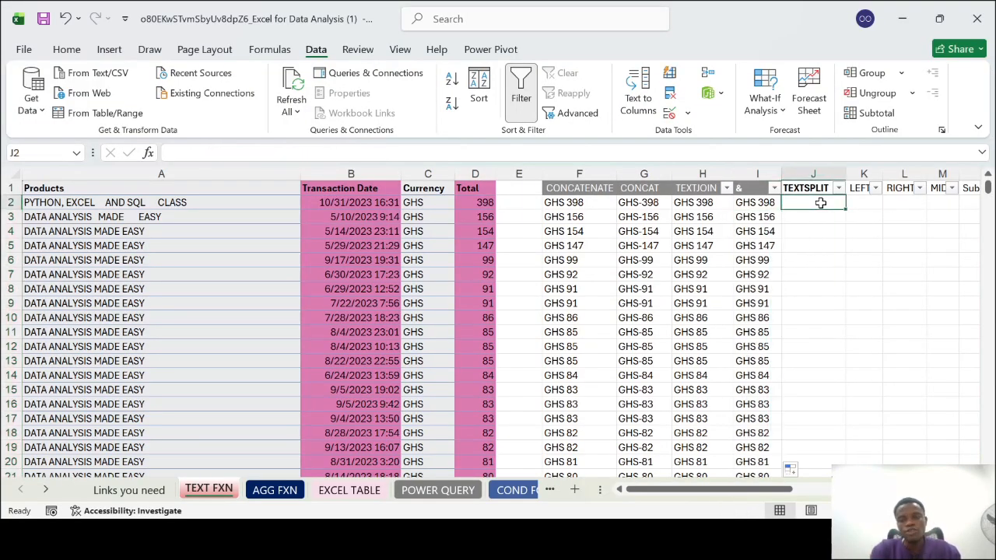
left_click(702, 173)
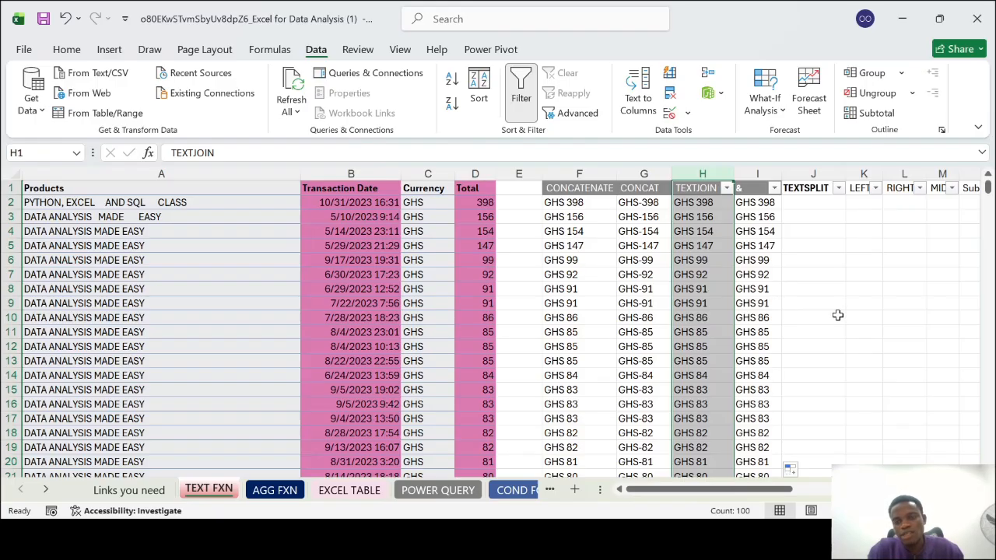
scroll(836, 314, "right", 3)
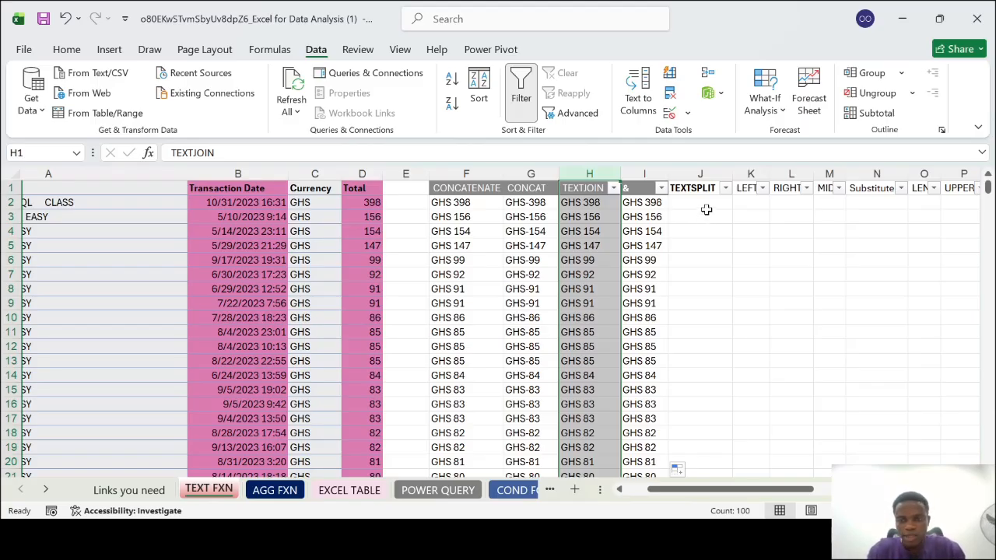
left_click(707, 214)
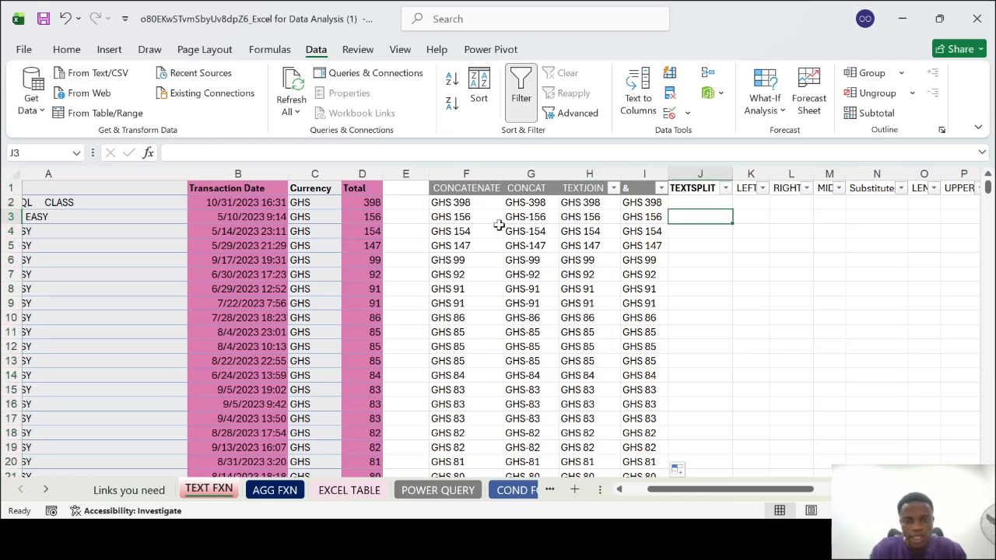
Try a yellow fill on the CONCATENATE through & columns and undo it
left_click(467, 173)
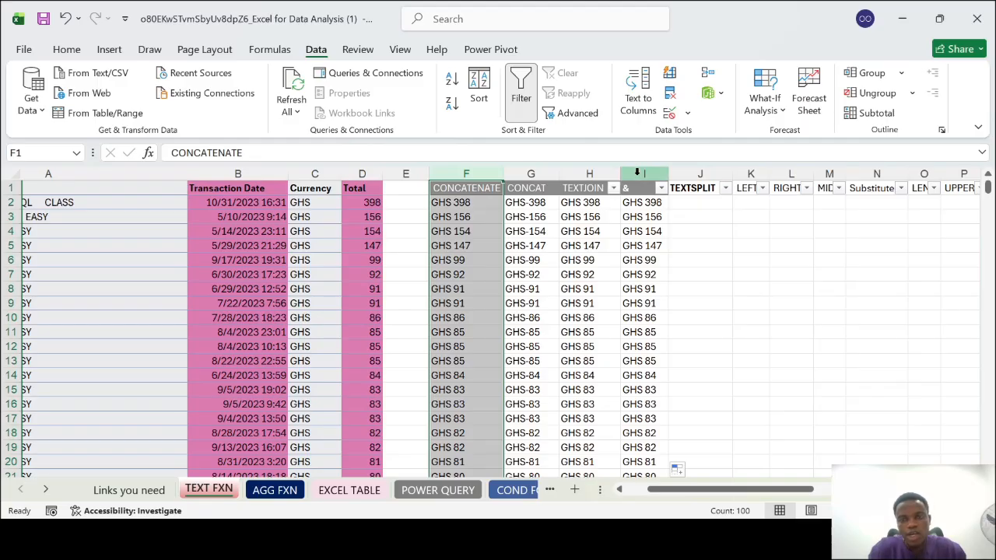
left_click(644, 174, "shift")
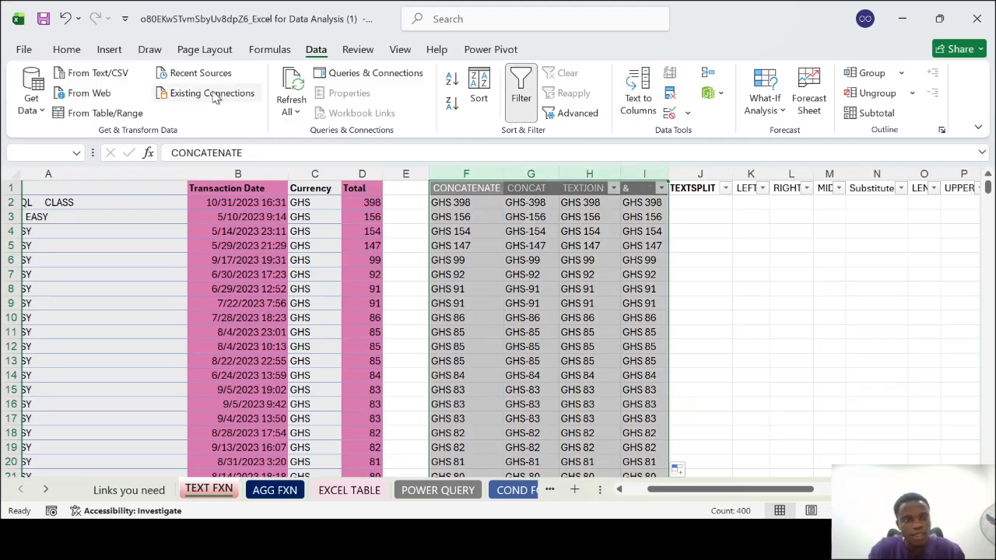
left_click(67, 49)
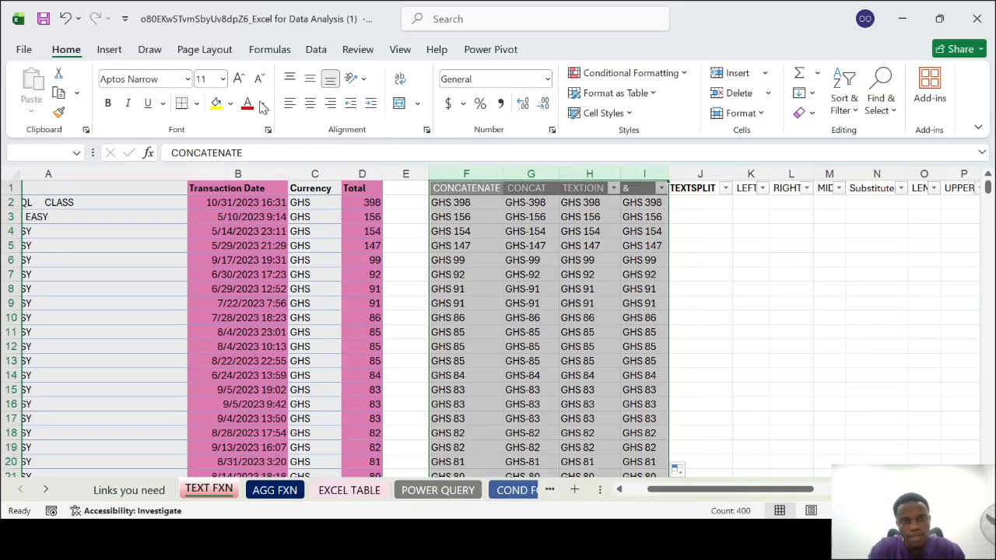
left_click(219, 112)
left_click(705, 260)
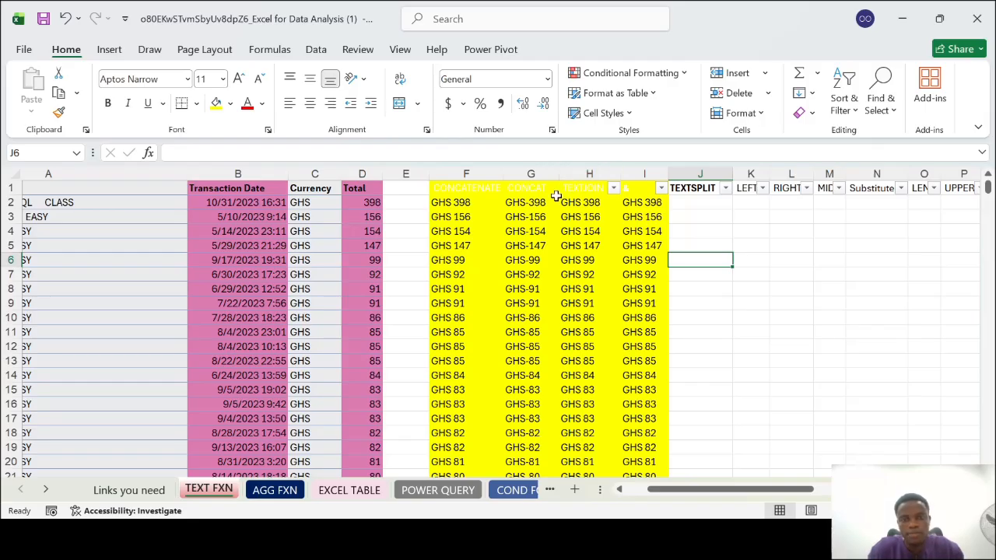
key("ctrl+z")
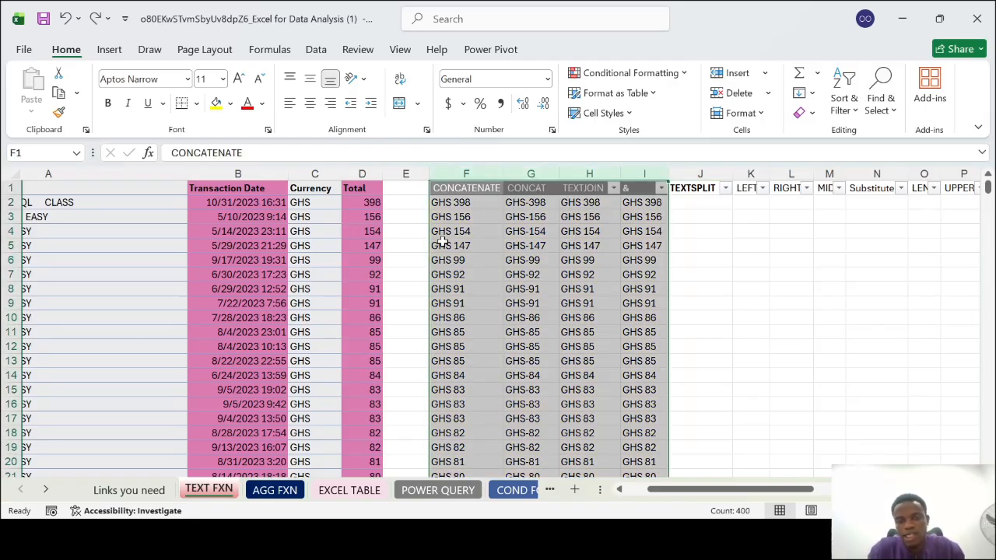
Insert an empty column between the & and TEXTSPLIT columns
left_click(726, 231)
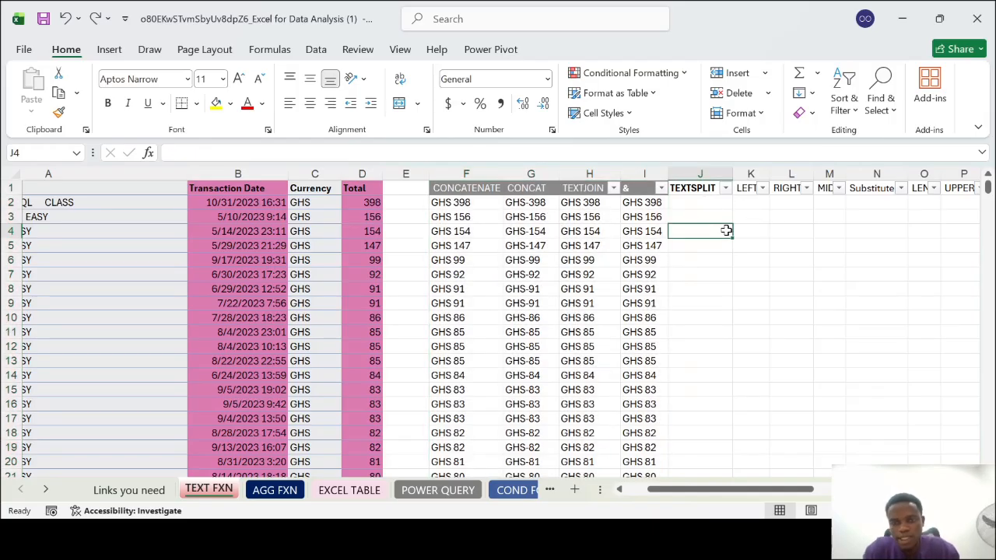
left_click(702, 174)
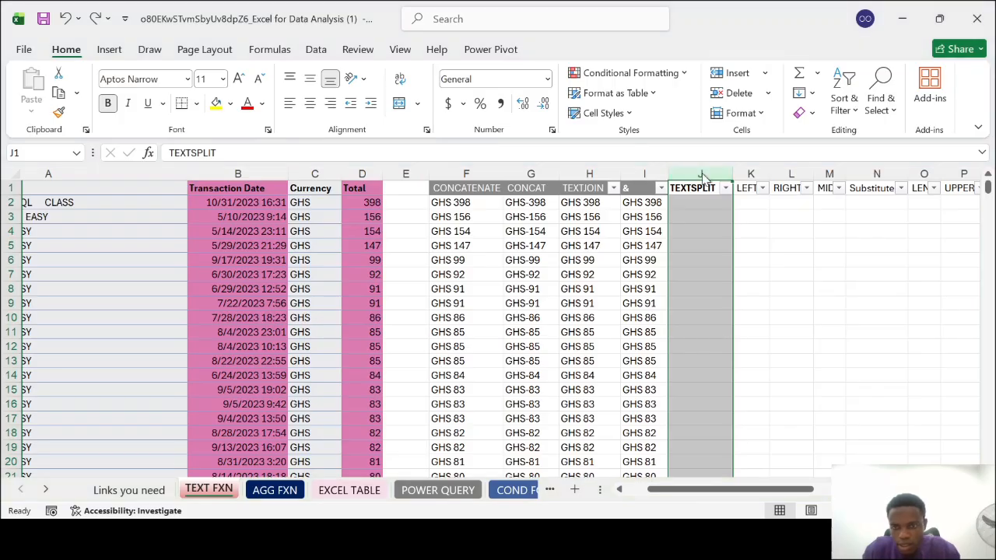
key("ctrl+shift+plus")
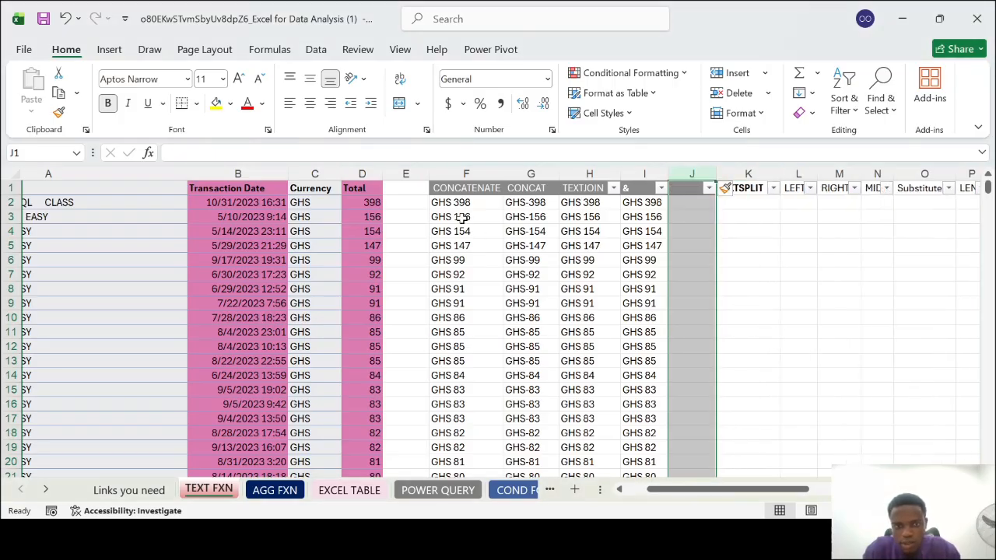
Copy the CONCATENATE results in F2:F100 and paste them as values only into the empty column from J2
left_click(458, 202)
scroll(485, 285, "down", 19)
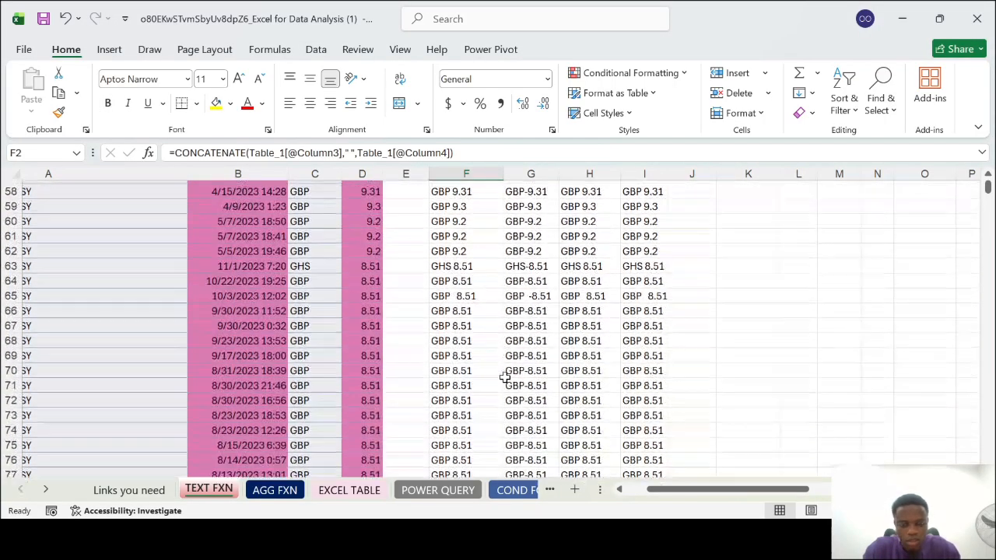
key("ctrl+shift+Down")
key("ctrl+c")
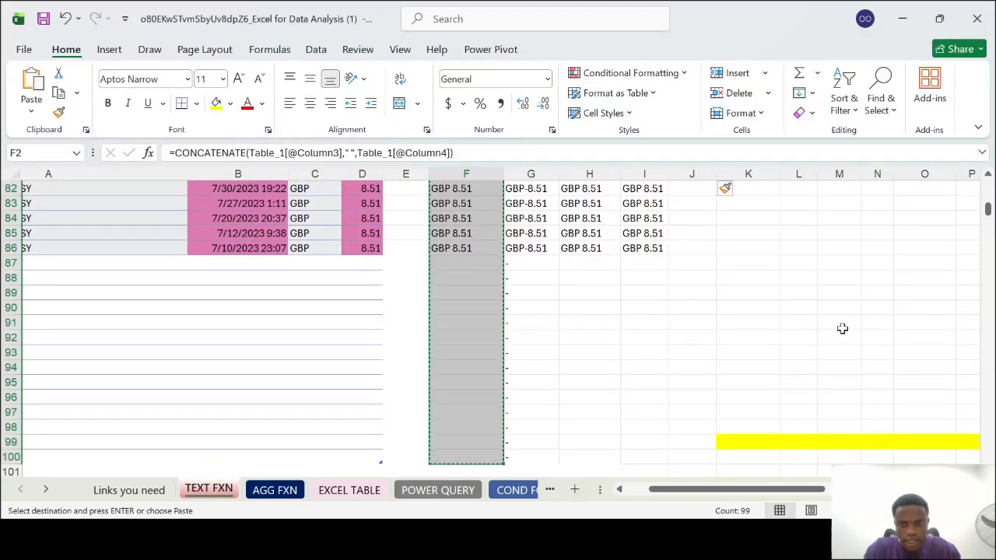
scroll(843, 329, "up", 20)
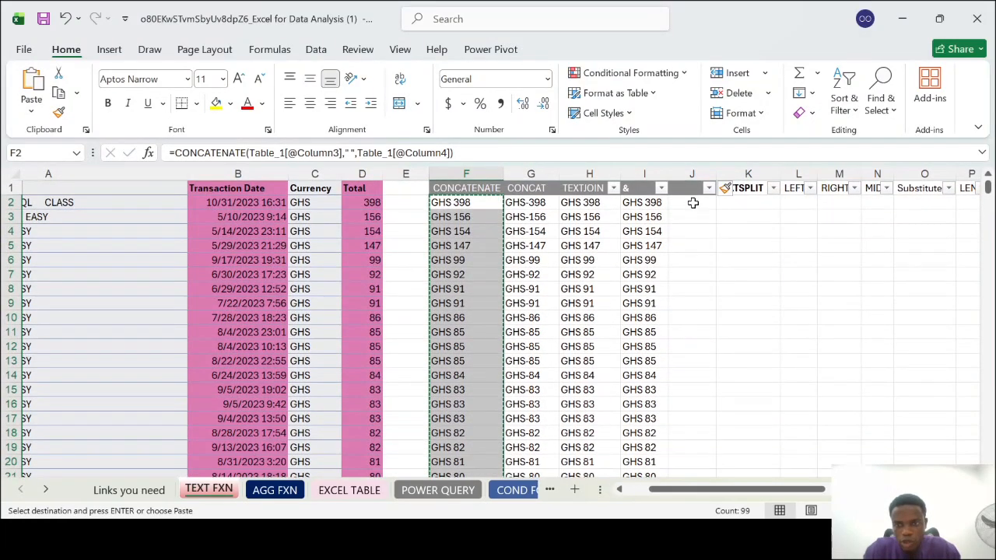
left_click(692, 202)
key("ctrl+v")
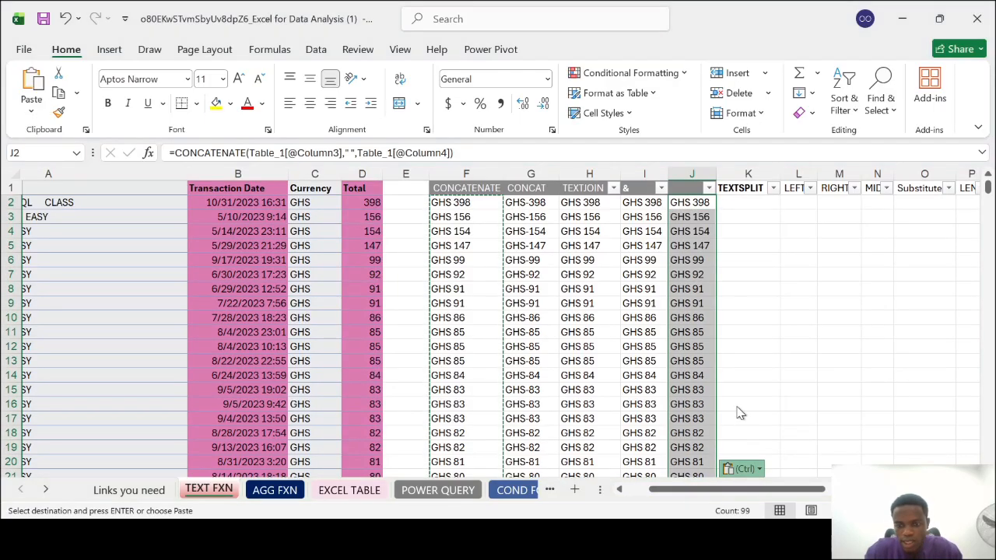
key("ctrl")
key("v")
left_click(745, 251)
left_click(695, 203)
left_click(751, 201)
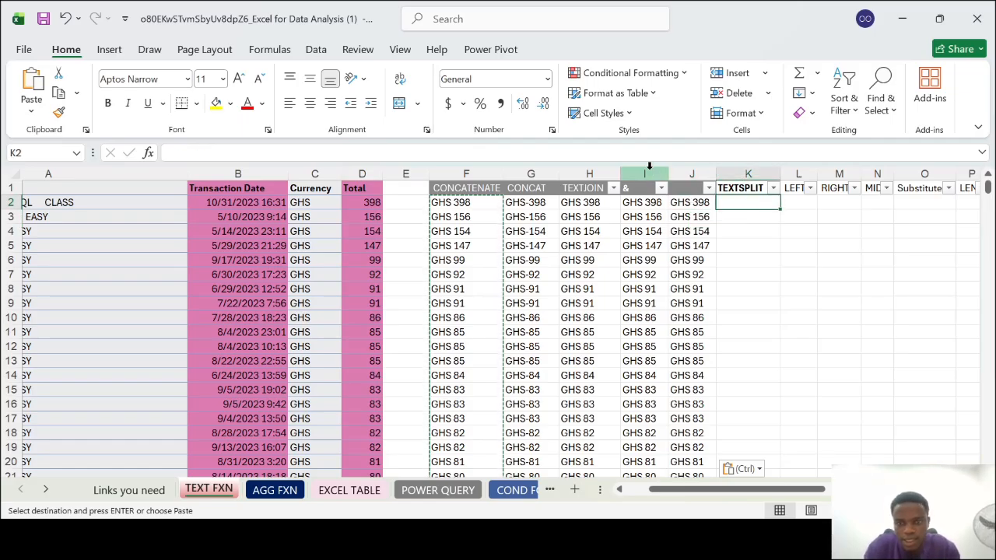
Cancel the copy selection and hide columns F through I, from CONCATENATE to &
left_click(644, 173)
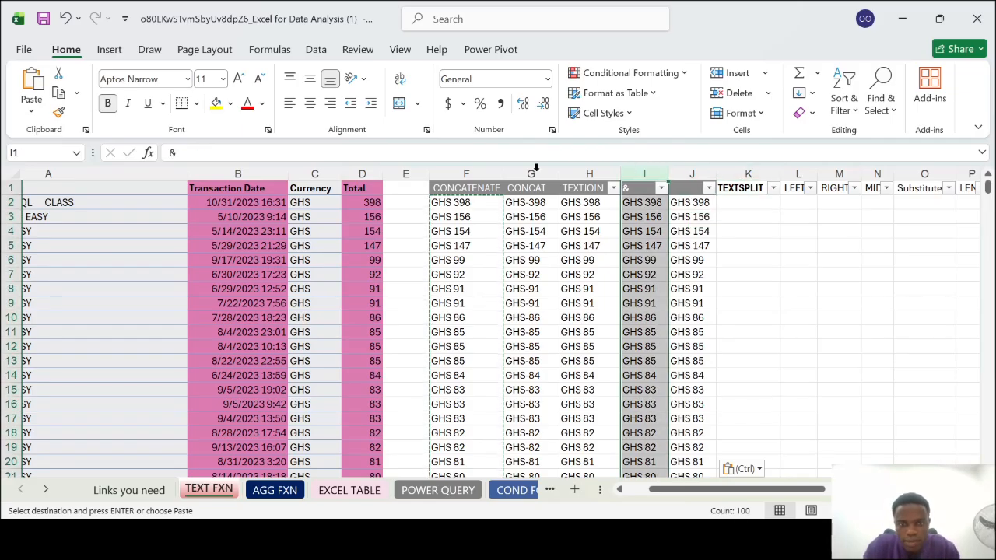
key("Escape")
left_click(473, 167, "shift")
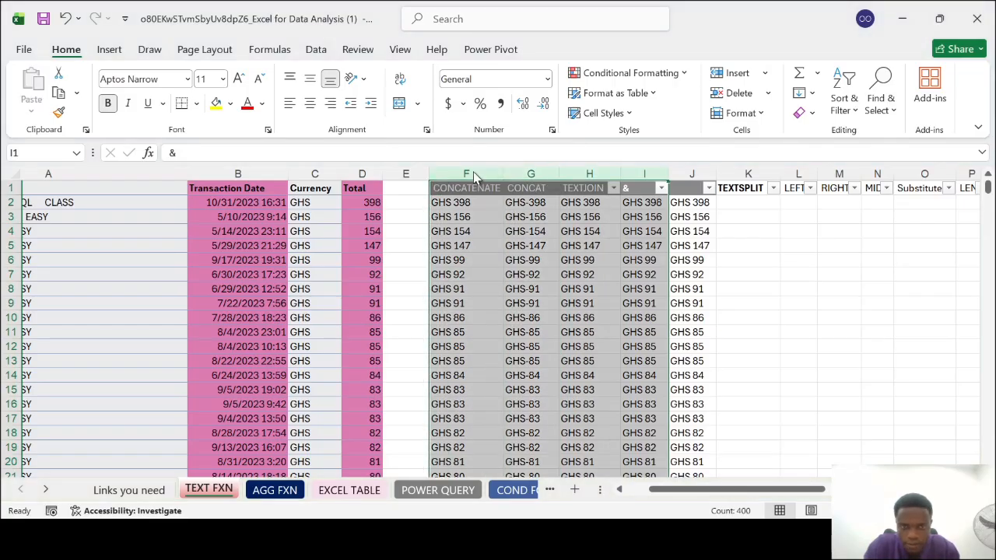
key("ctrl+0")
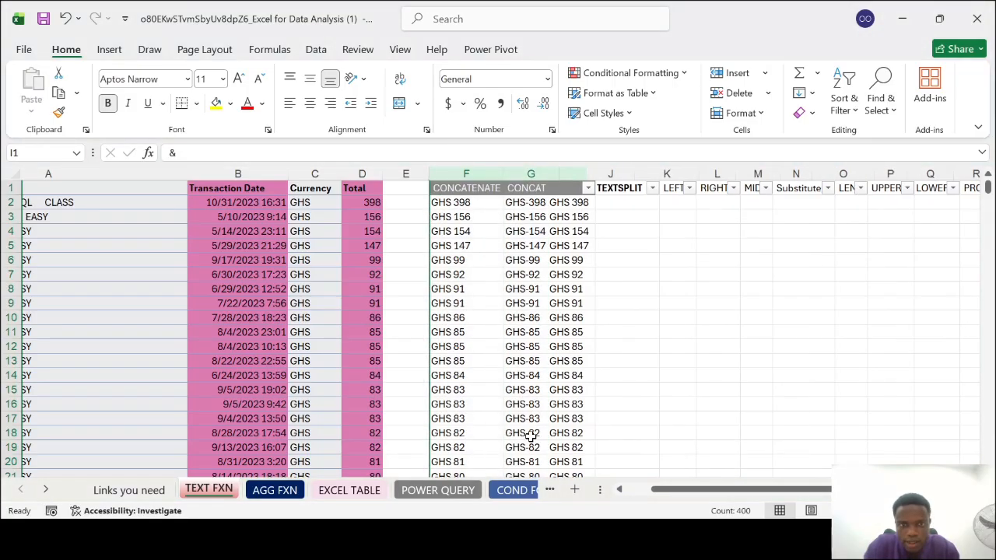
left_click(460, 203)
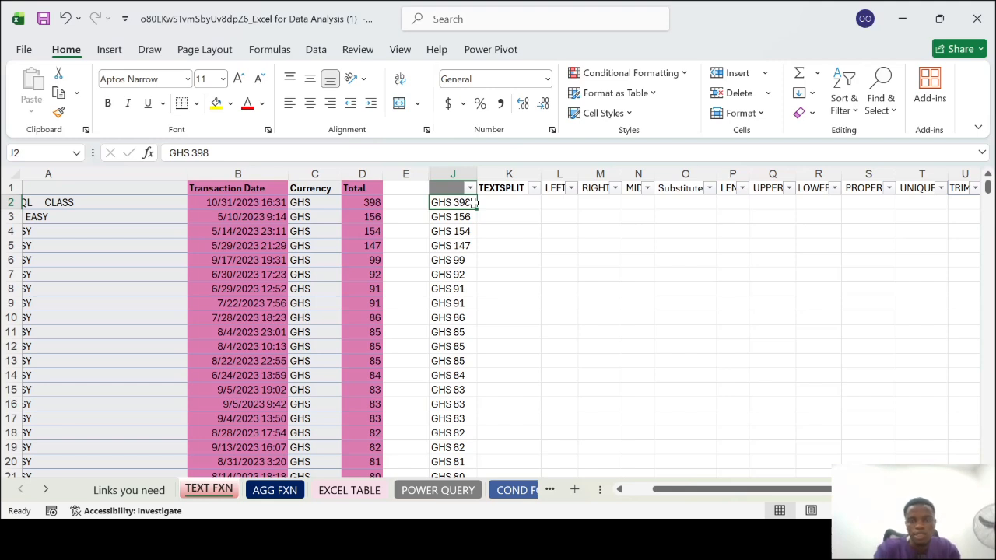
Insert an empty column between the TEXTSPLIT and LEFT columns
left_click(559, 166)
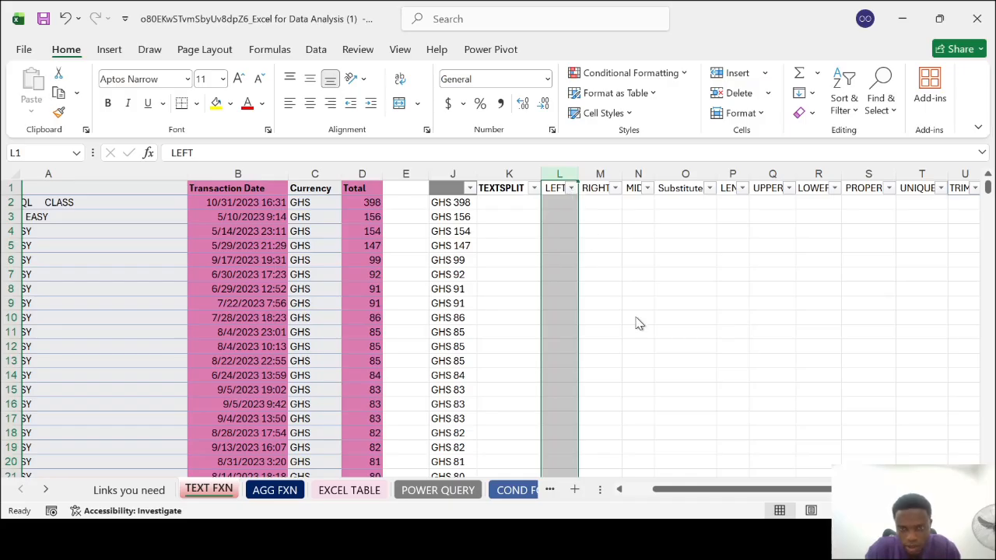
key("ctrl+shift+equal")
left_click(572, 208)
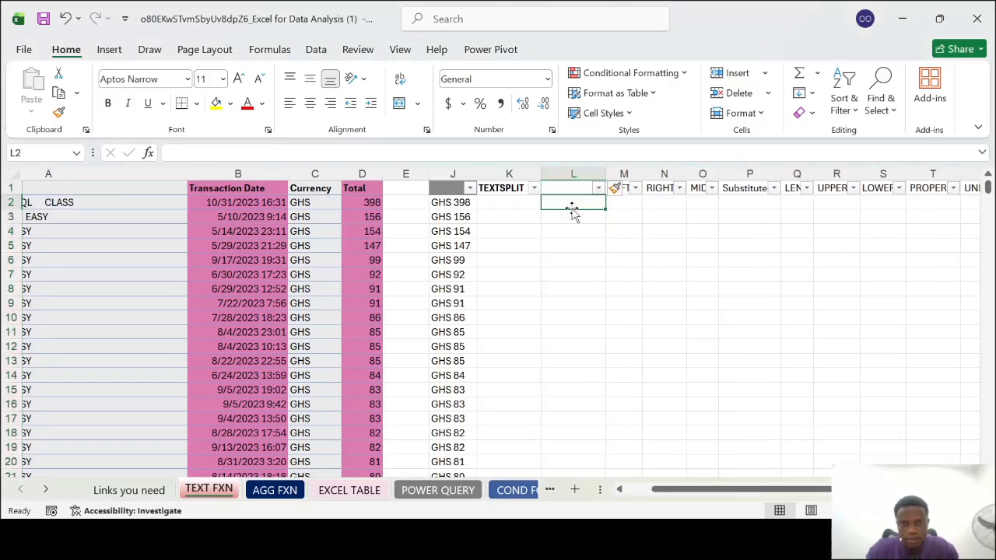
Enter =TEXTSPLIT(J2," ",) in K2 to split the text at the space, and check both result cells
left_click(507, 203)
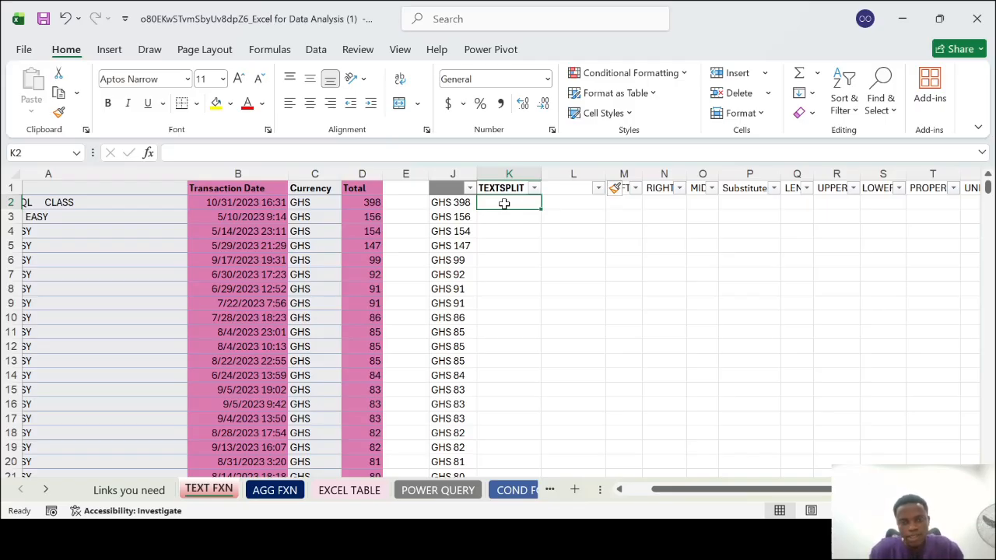
type("=TE")
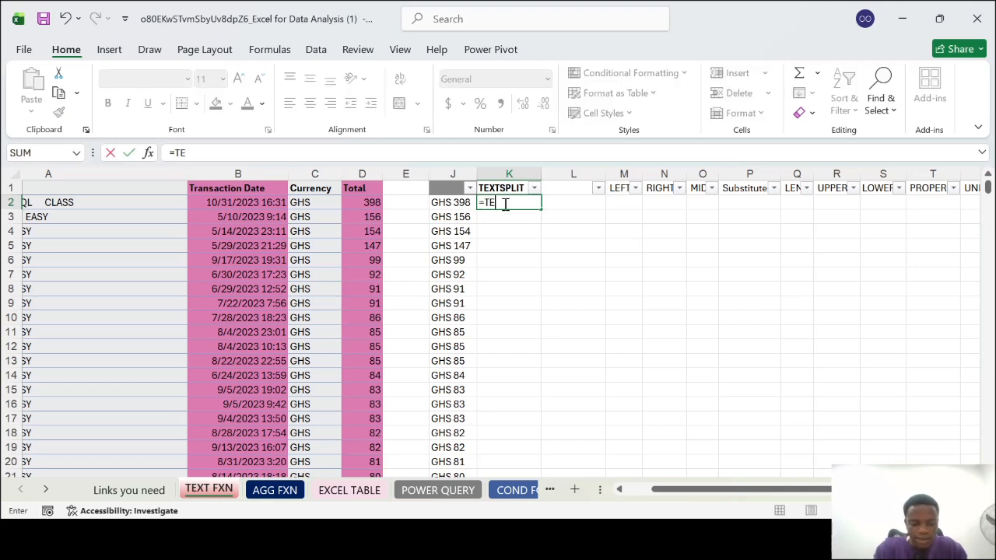
type("XTSPLIT(")
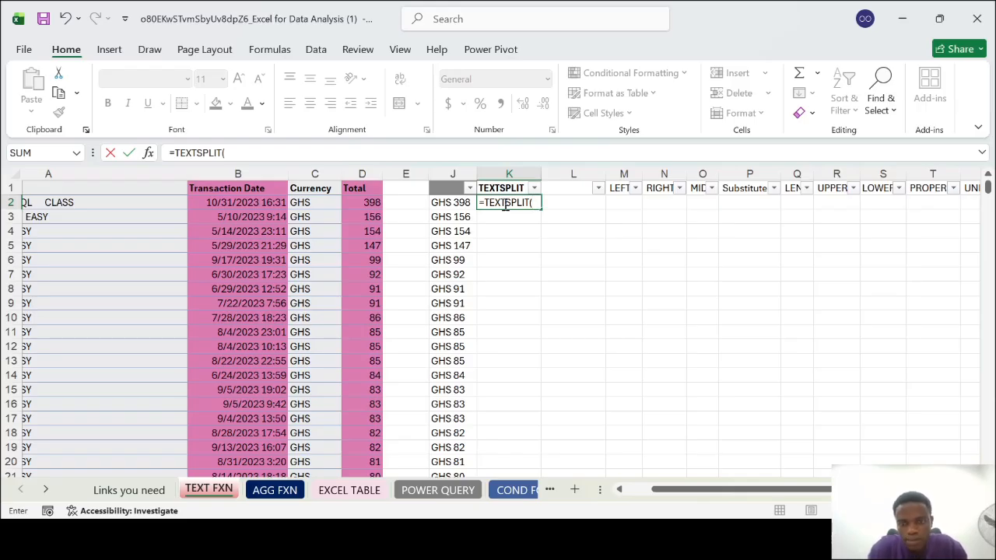
left_click(452, 204)
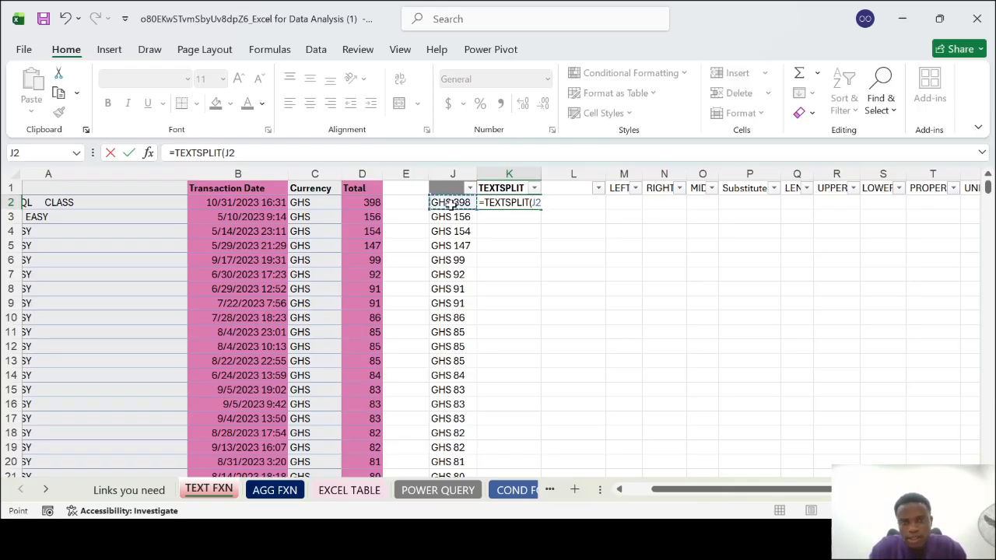
type(",")
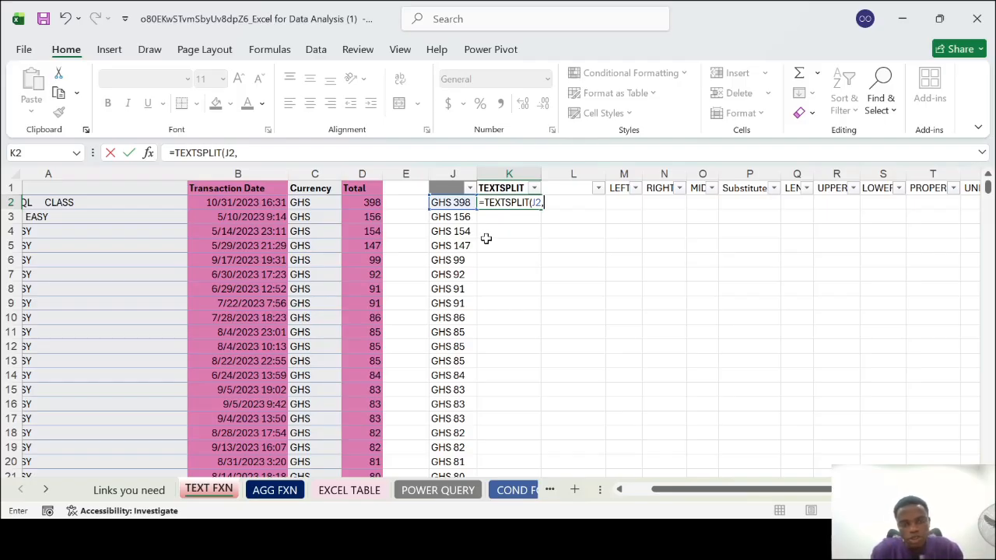
type("\" \"")
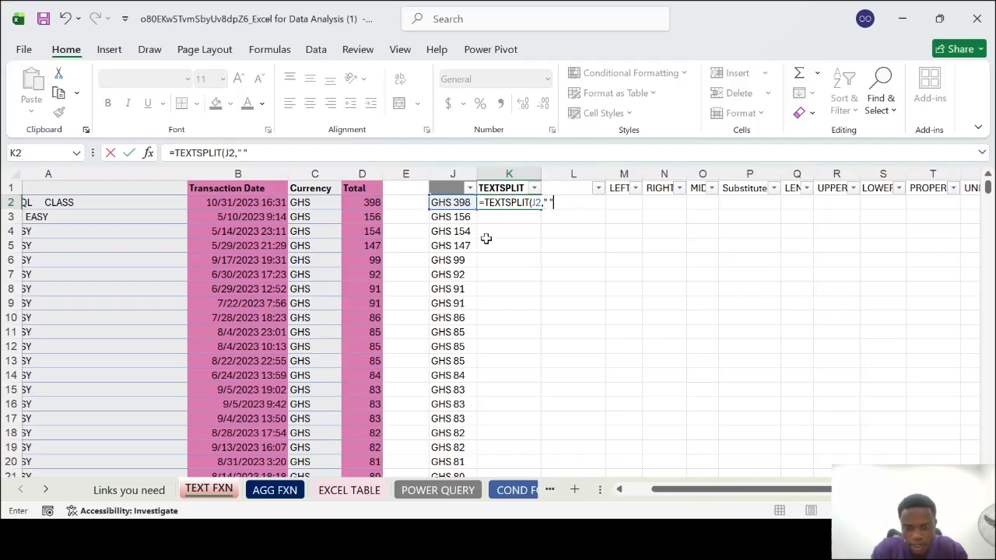
type(",")
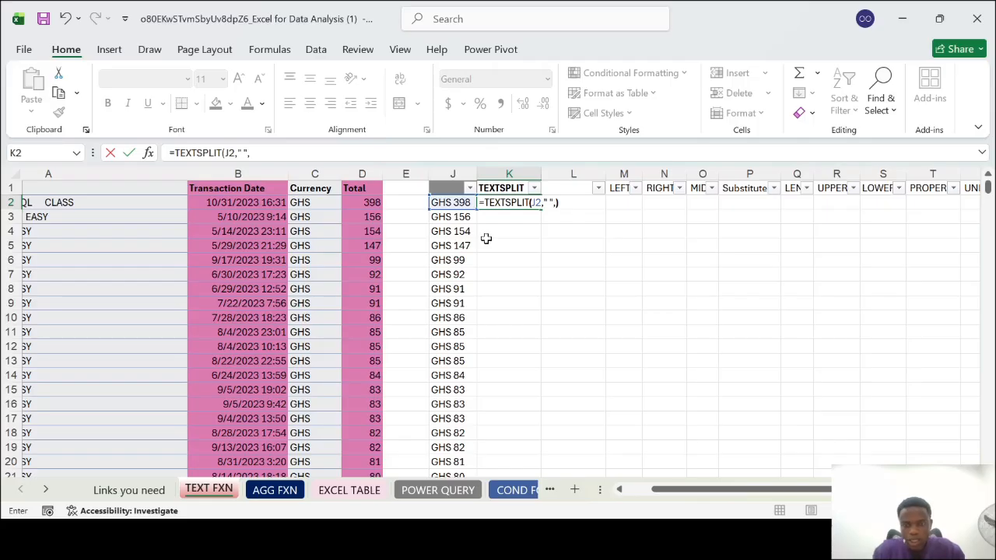
key("Return")
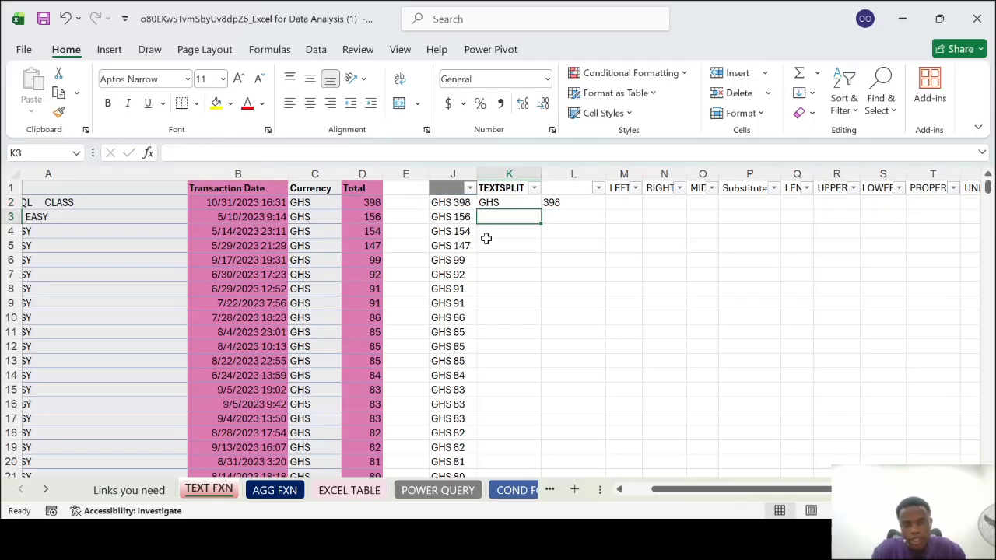
left_click(516, 201)
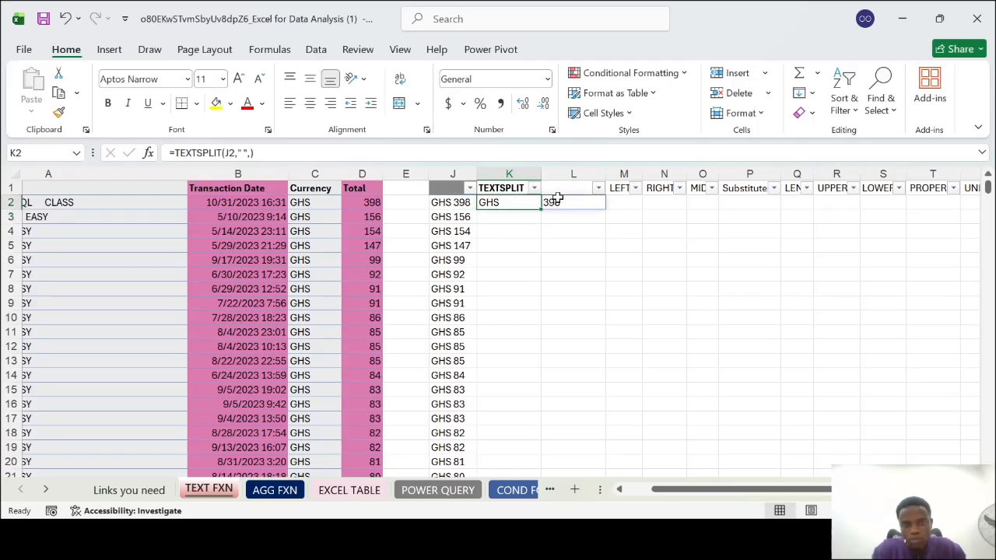
left_click(506, 191)
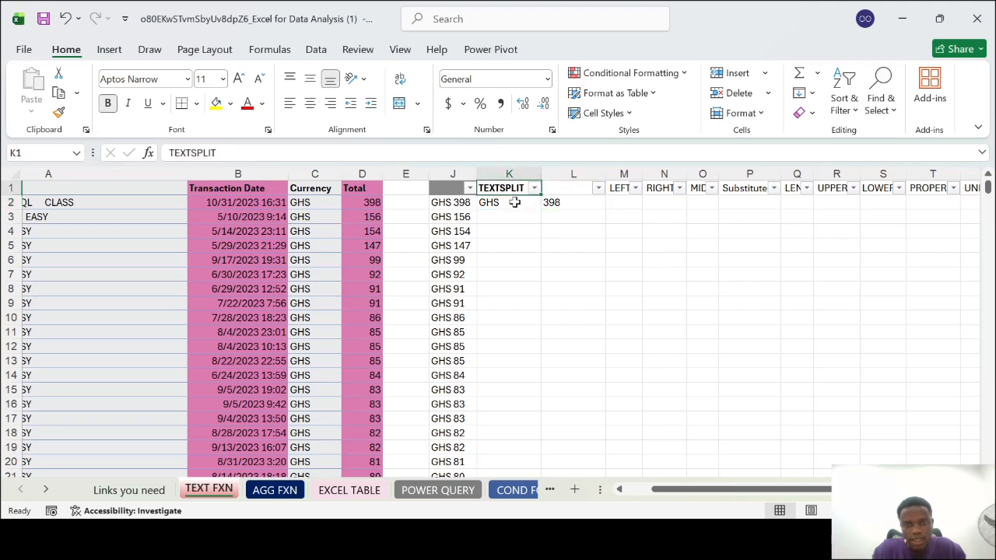
left_click(515, 201)
left_click(567, 202)
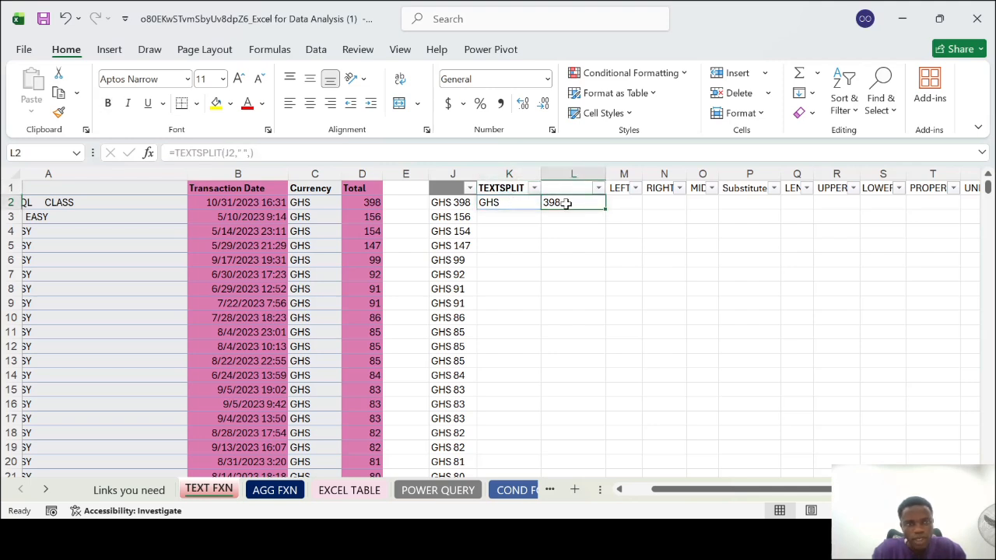
Enter =TEXTSPLIT(J3," ") in K3 to split the joined text at the space
left_click(511, 220)
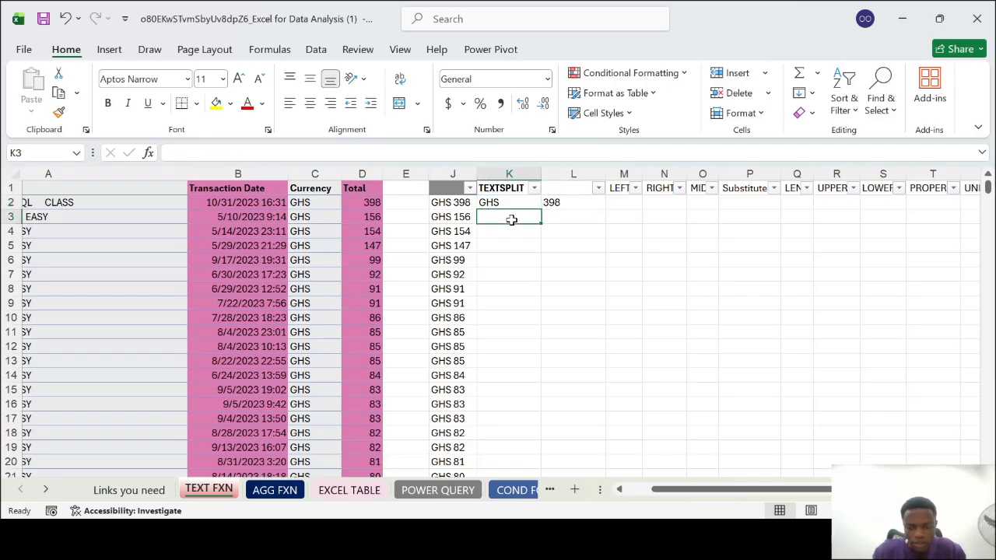
type("=TEXTSPLIT(")
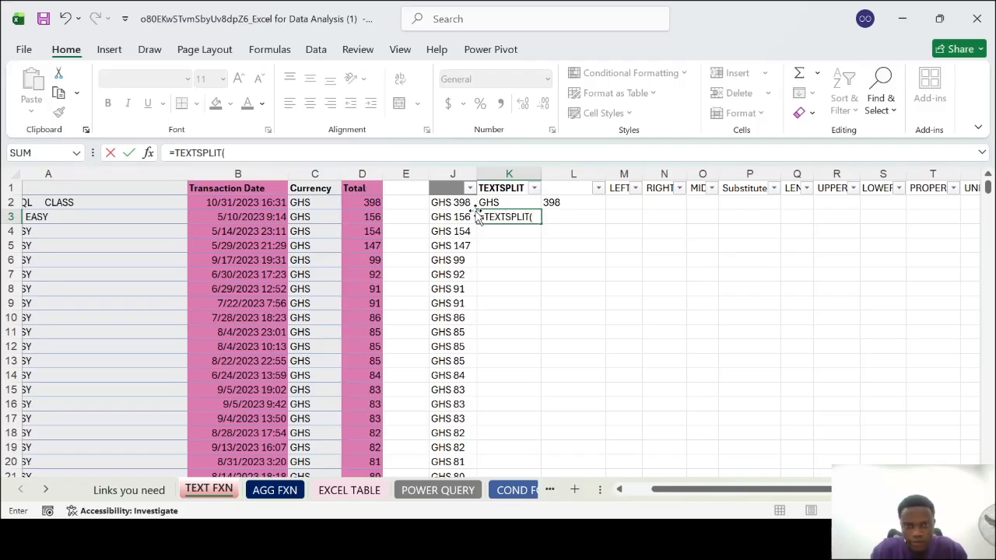
left_click(456, 217)
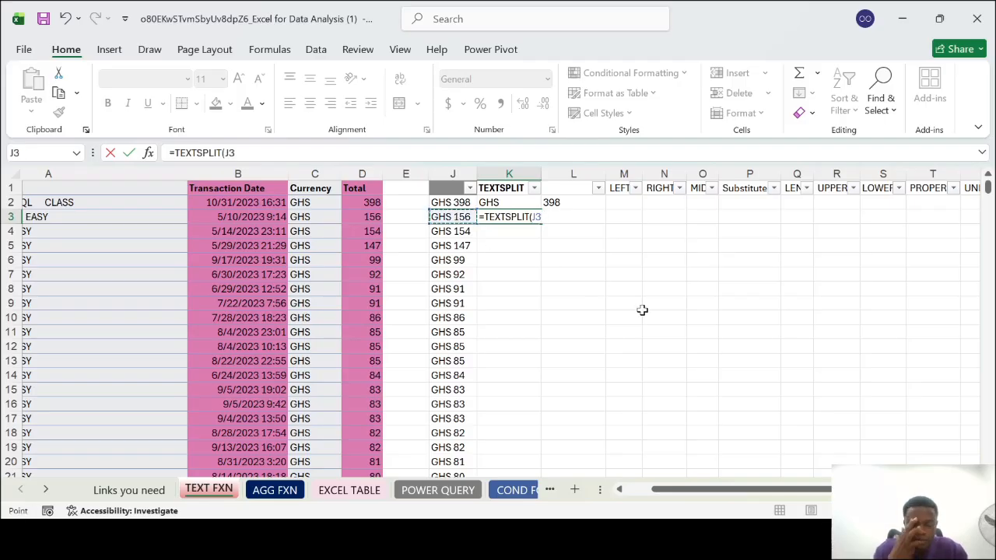
type(",")
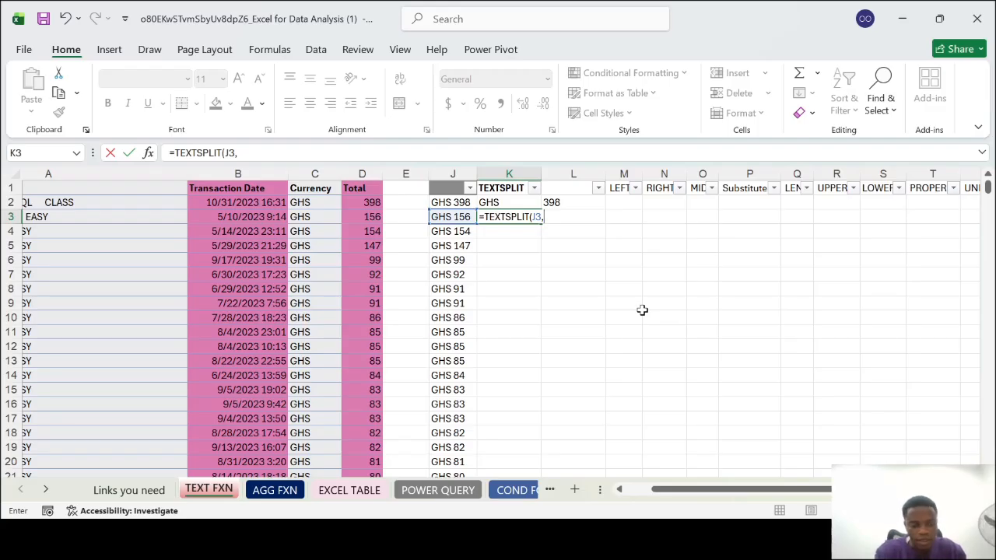
type("\"")
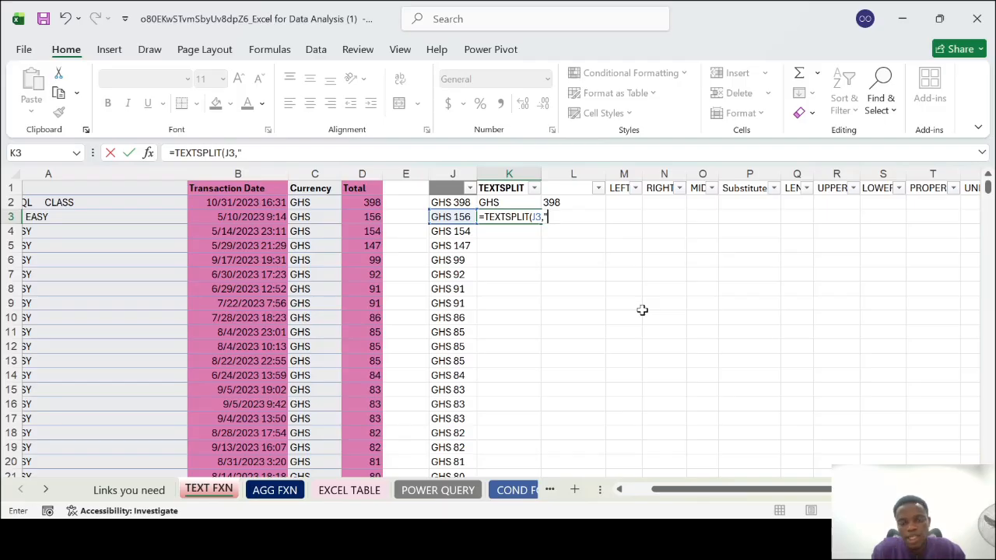
type("-")
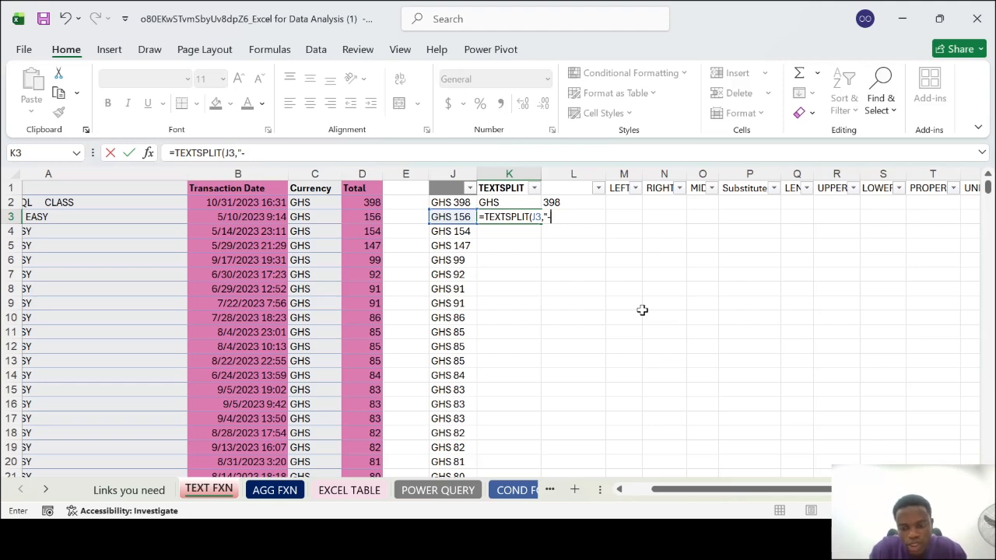
key("BackSpace")
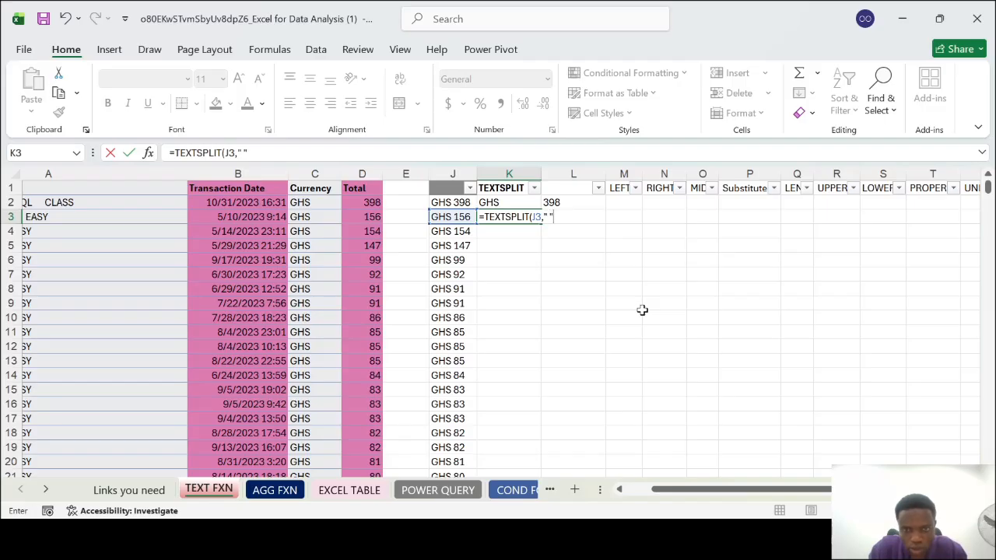
type(")")
key("Return")
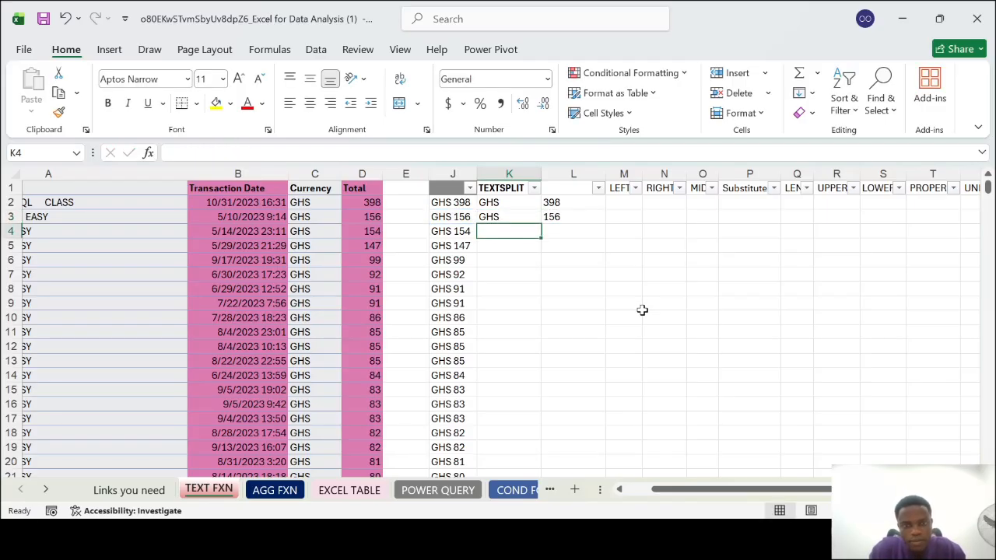
Fill the K3 TEXTSPLIT formula down the rest of the column and check the split values against column J
left_click(529, 217)
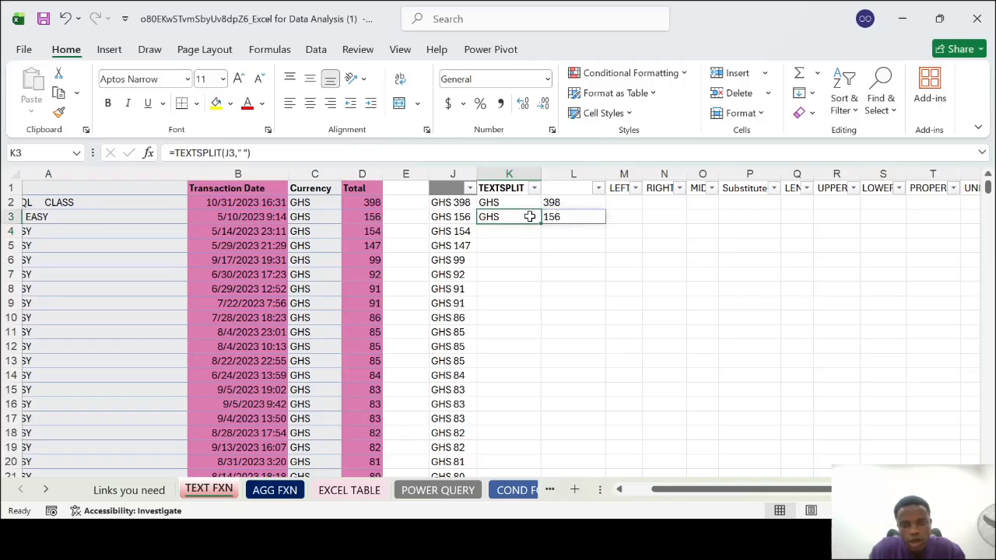
double_click(540, 223)
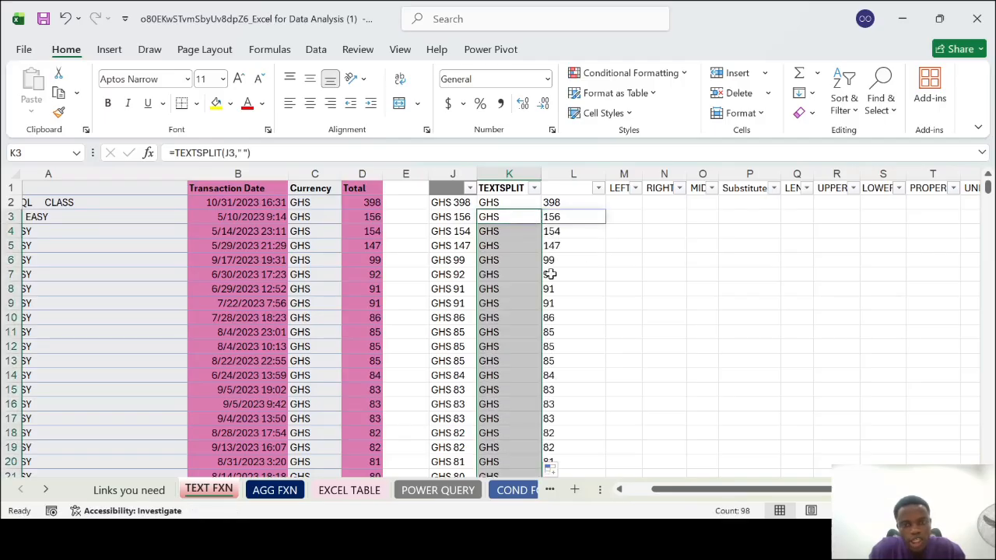
scroll(565, 371, "down", 4)
scroll(564, 372, "up", 2)
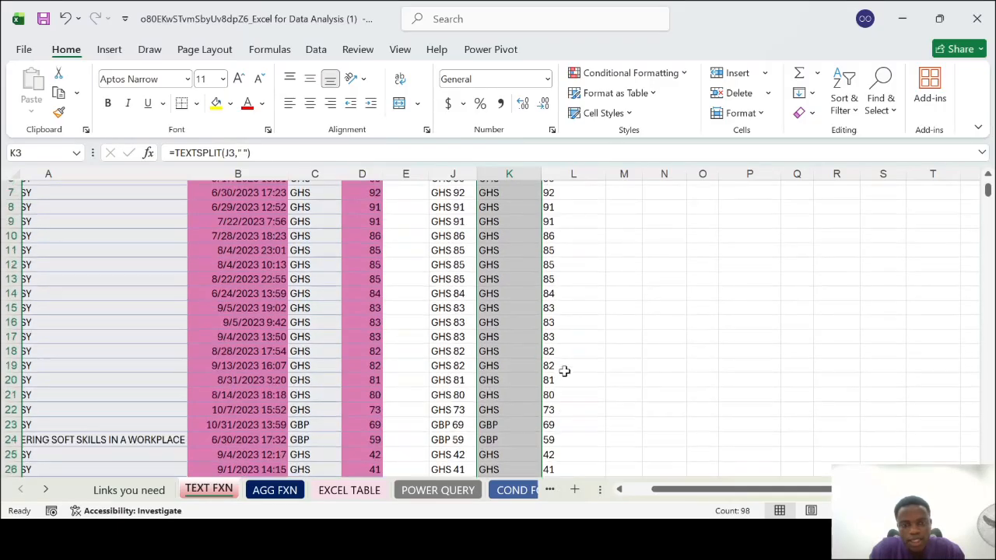
scroll(564, 371, "up", 2)
left_click(618, 304)
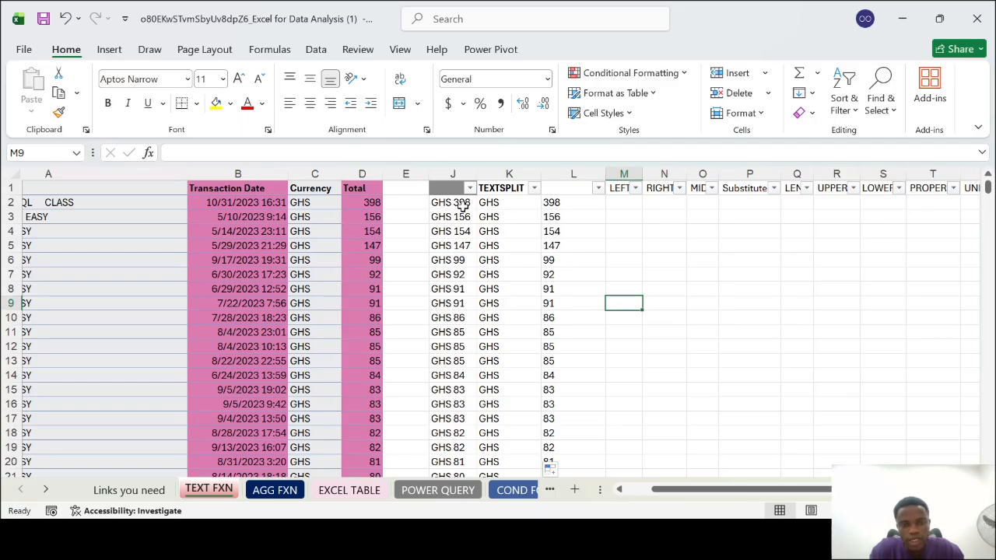
left_click(462, 203)
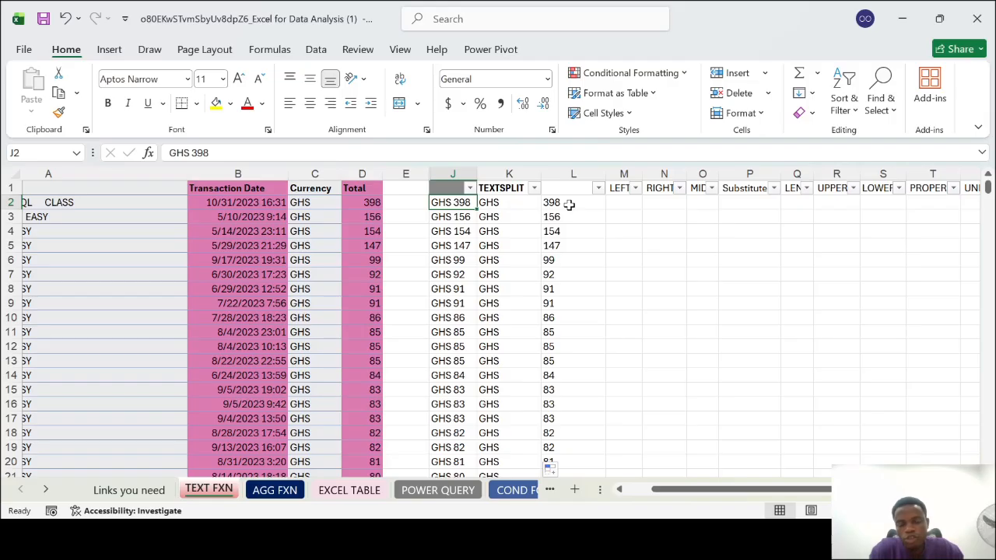
Hide columns K and L, which hold the TEXTSPLIT results
left_click(578, 173)
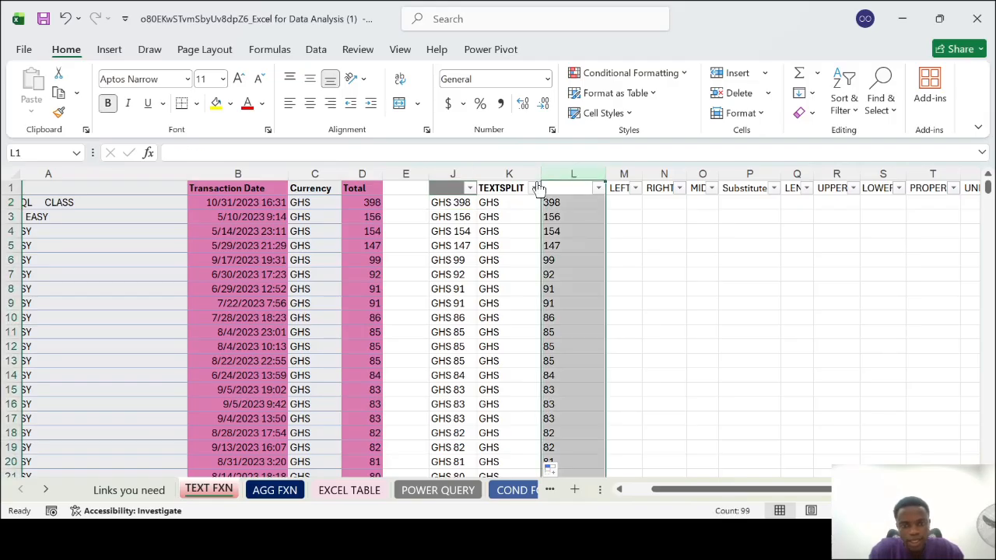
left_click(515, 173, "shift")
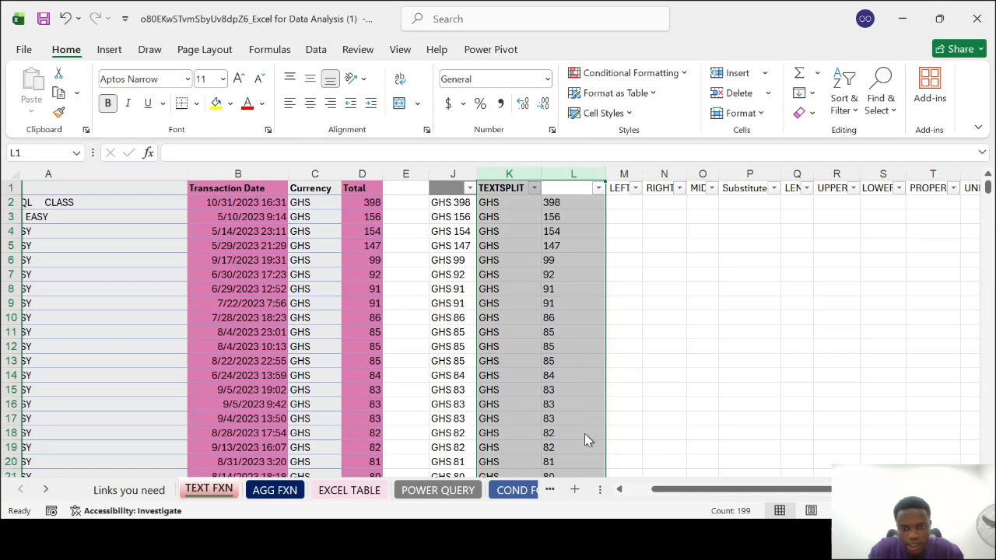
key("ctrl+0")
left_click(539, 250)
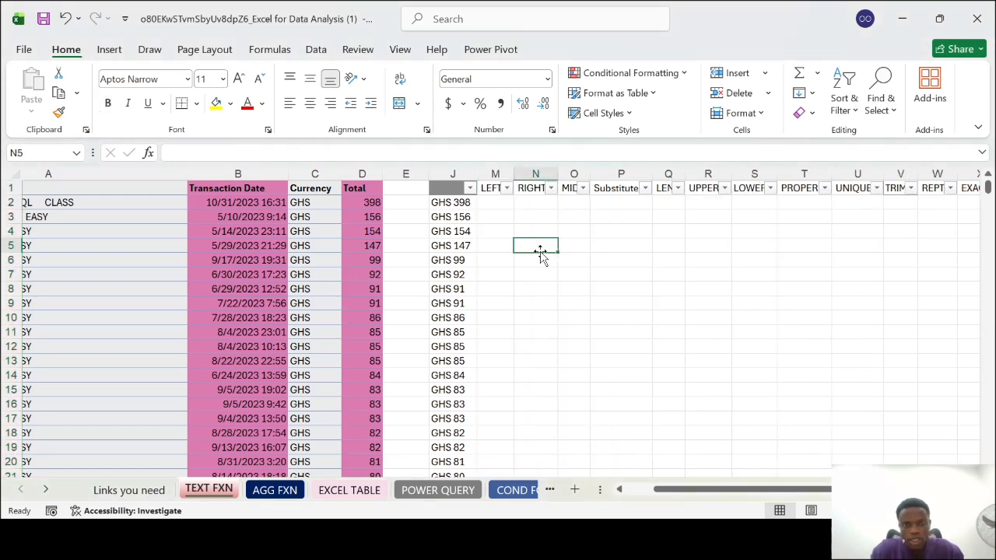
Hide the columns from J through M, including the LEFT column
left_click(456, 173)
left_click_drag(455, 170, 493, 172)
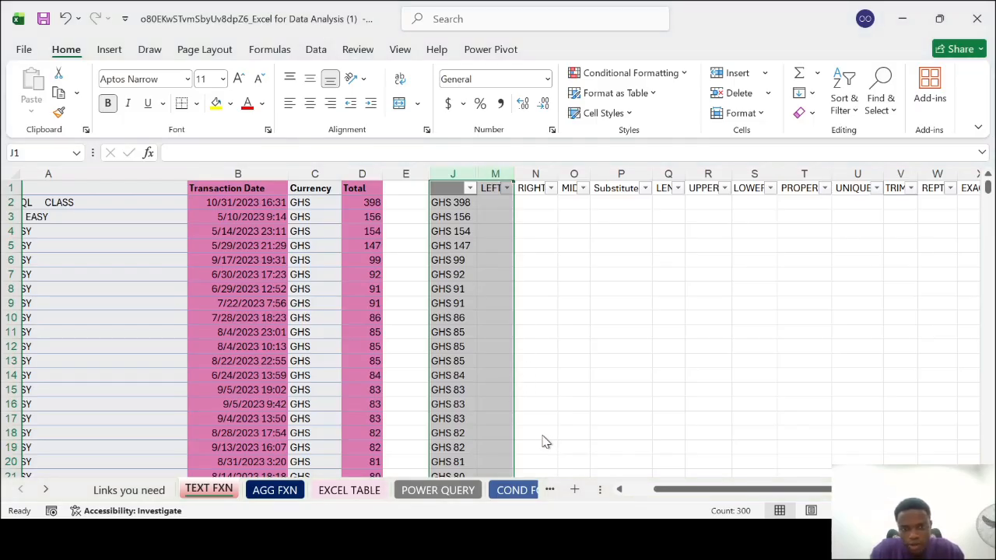
key("ctrl+0")
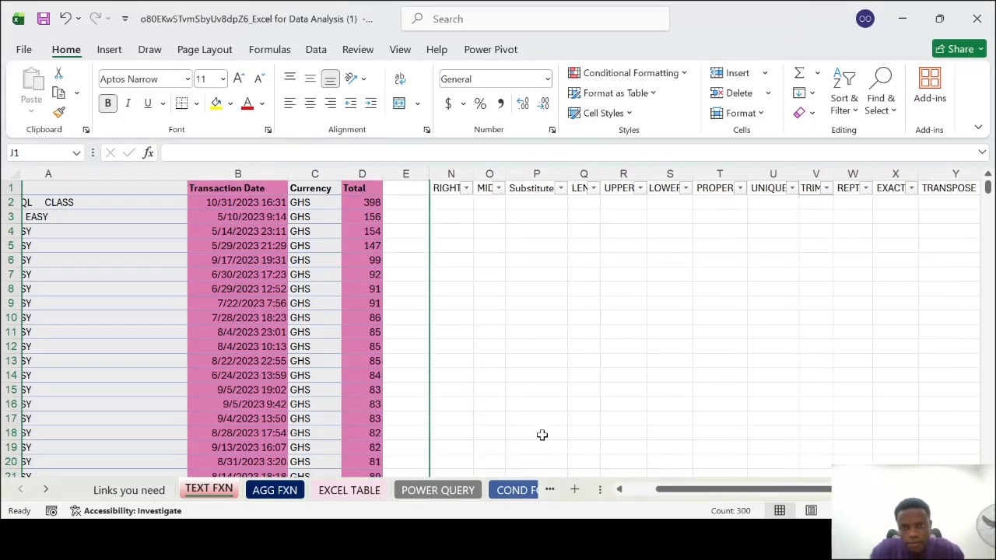
Unhide all hidden columns between E and N and clear the column selection
left_click(418, 175)
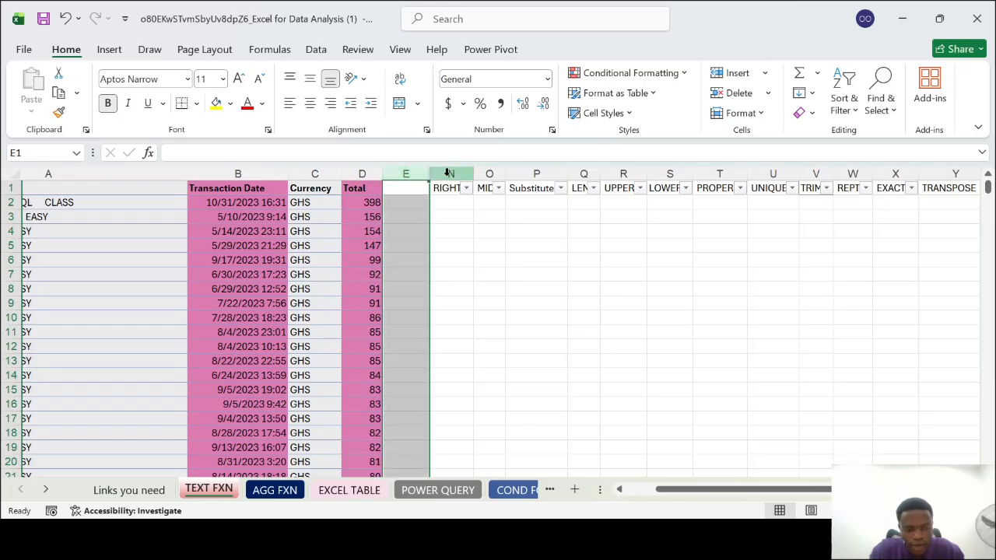
left_click(450, 173, "shift")
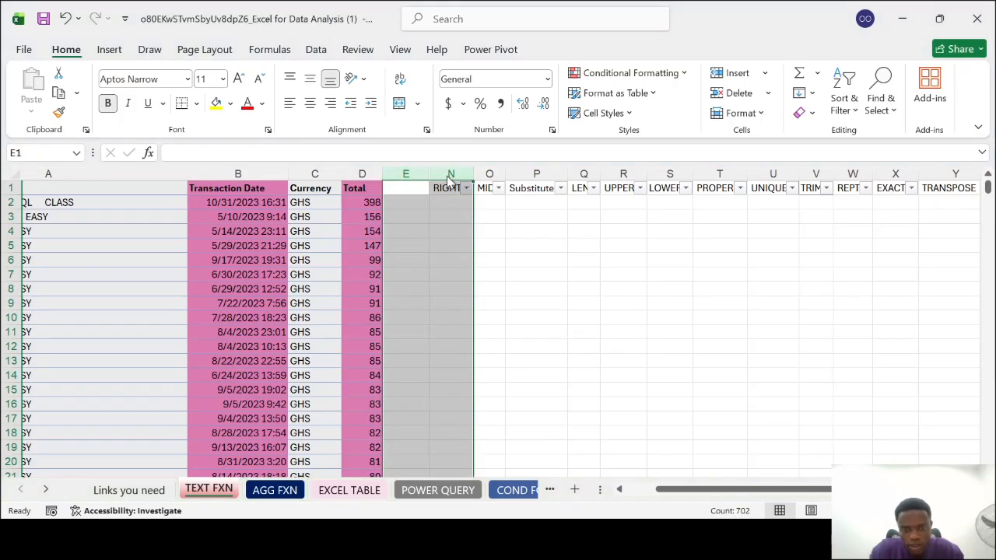
left_click(491, 467)
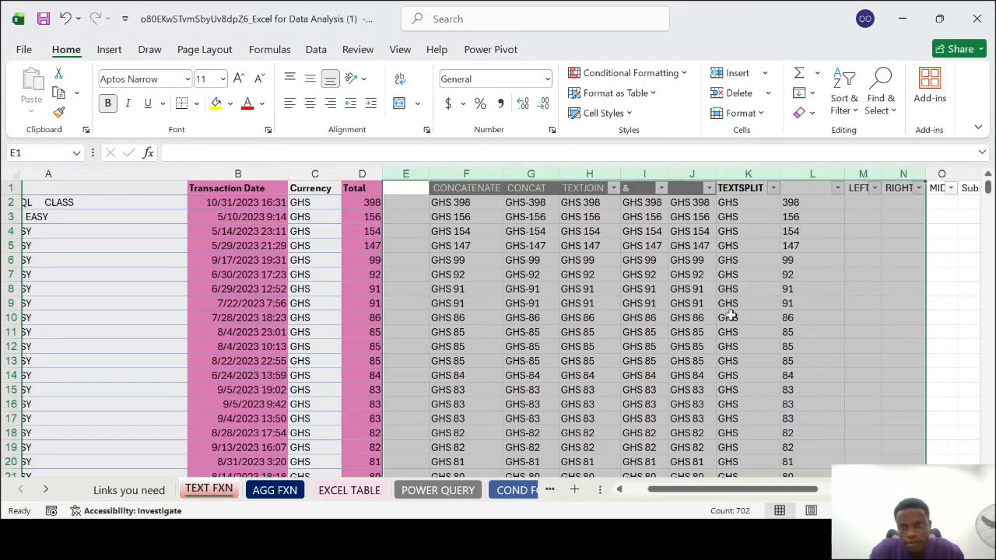
scroll(732, 314, "right", 2)
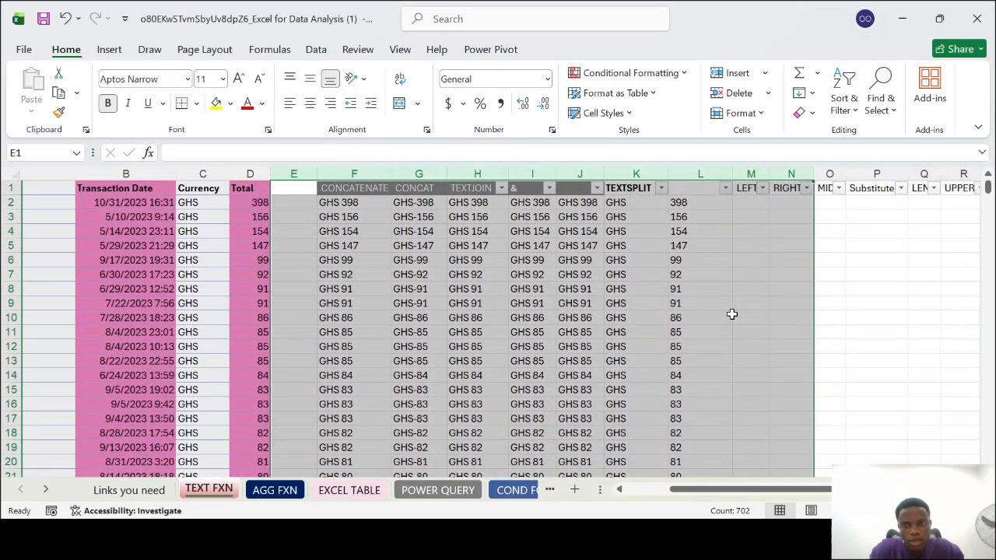
left_click(732, 315)
Hide columns F through I together with K and L, keeping J visible, and widen the LEFT and RIGHT columns to fit their headers
left_click(350, 175)
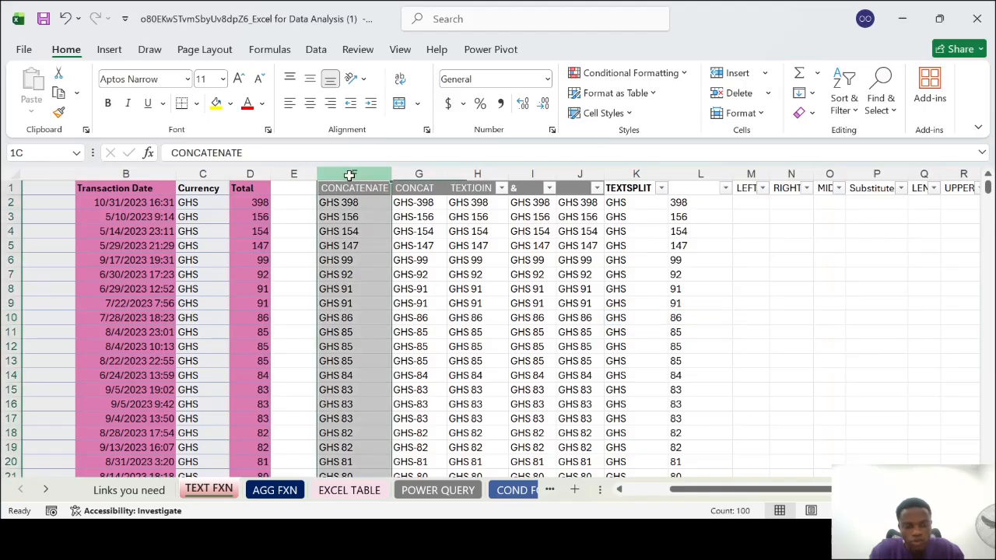
left_click(636, 171, "ctrl")
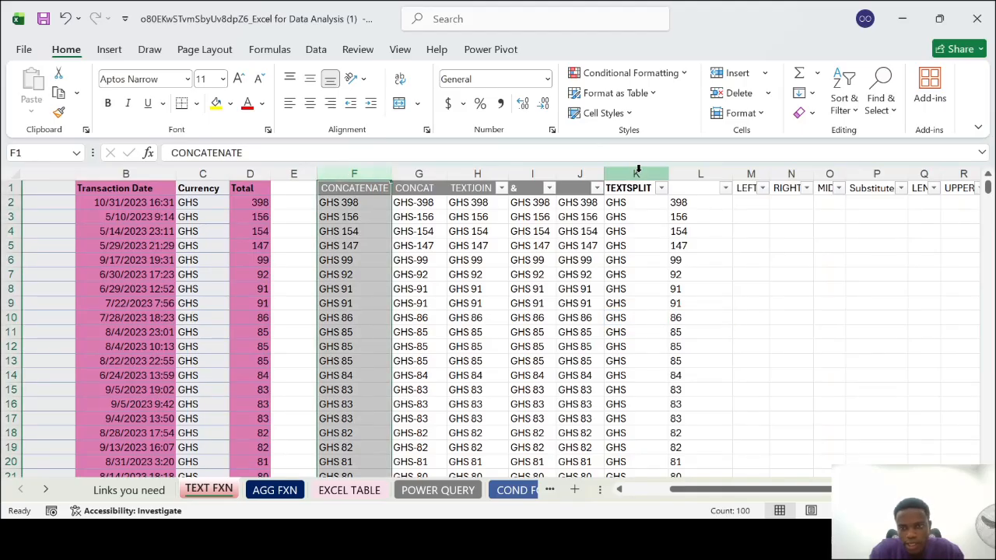
left_click(534, 169, "shift")
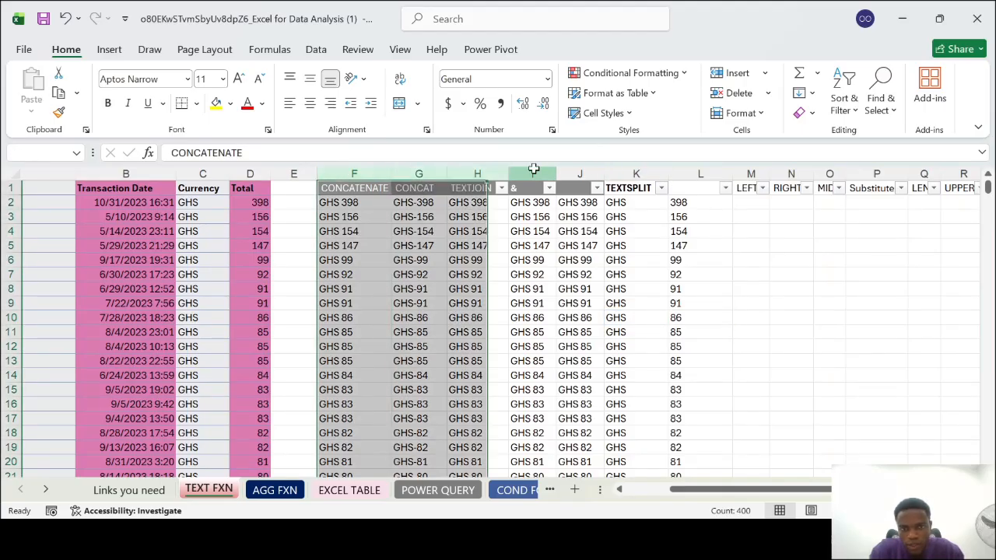
left_click(632, 171, "ctrl")
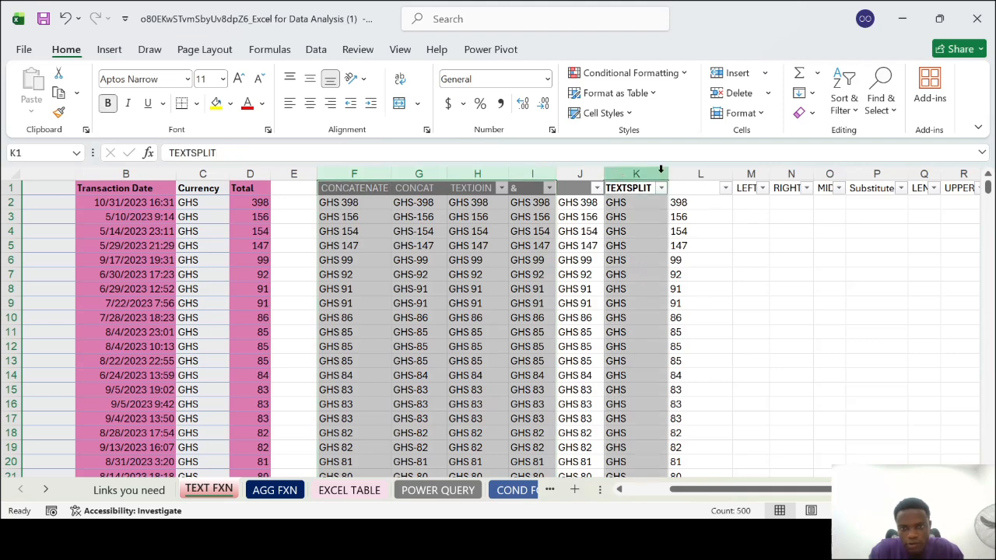
left_click(687, 171, "ctrl")
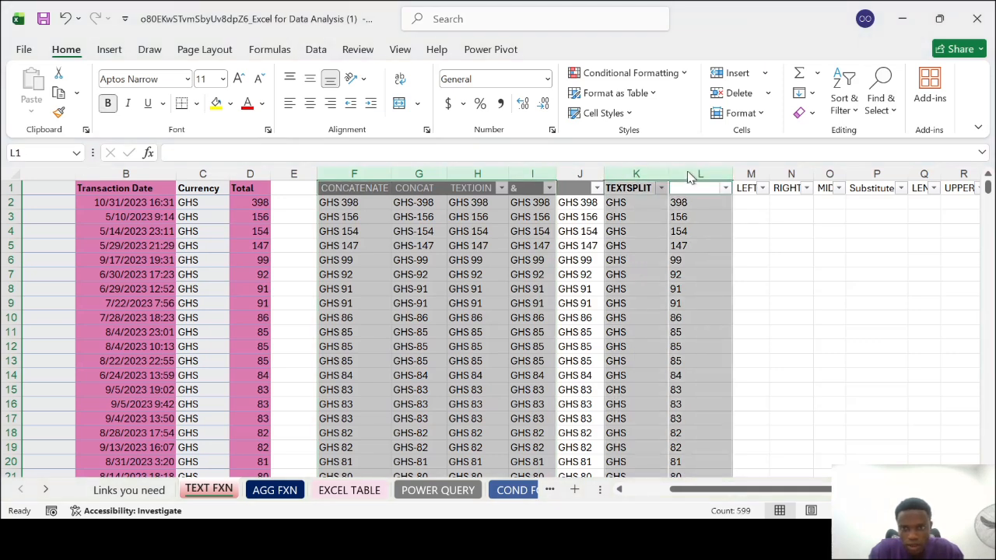
key("ctrl+0")
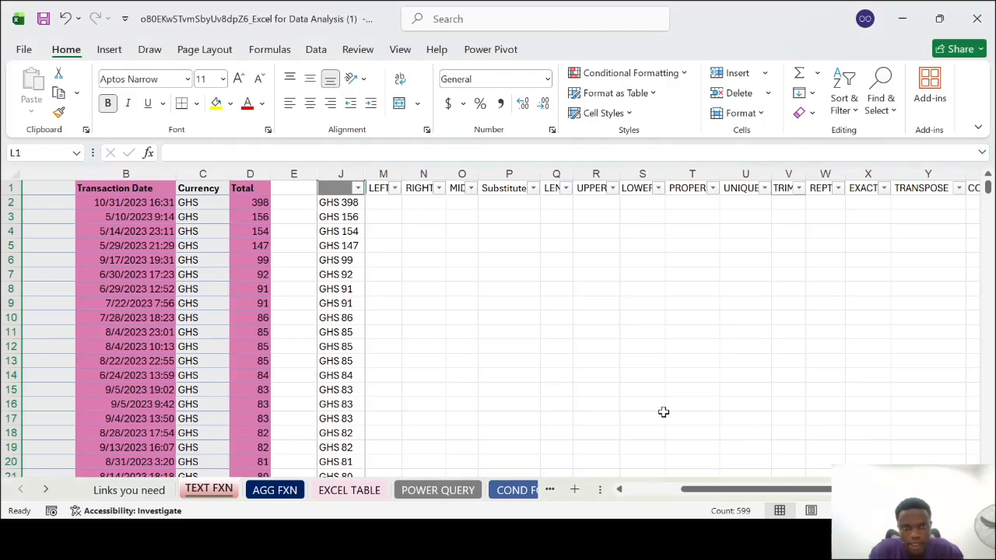
double_click(401, 174)
left_click_drag(449, 173, 453, 174)
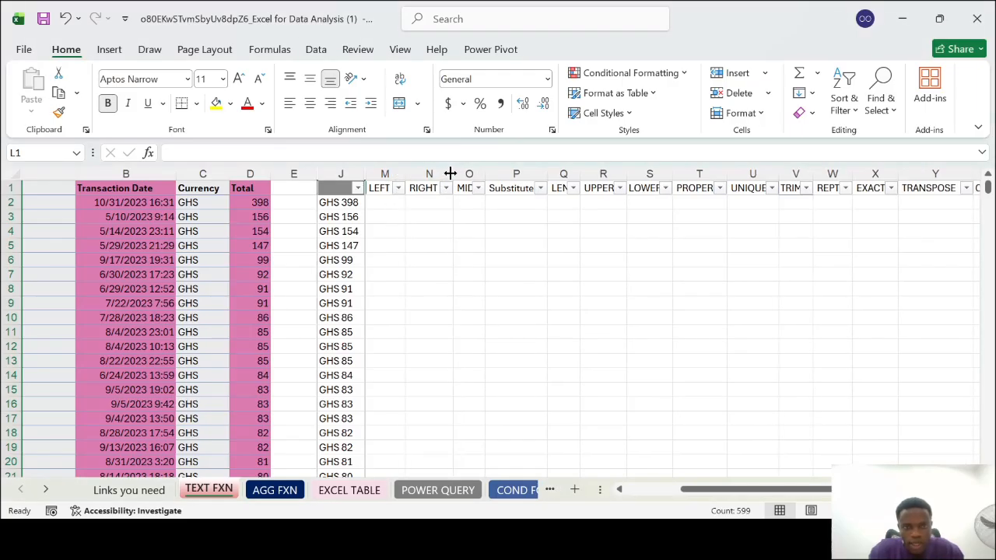
Begin a LEFT formula in M2 with J2 as its text argument
left_click(335, 201)
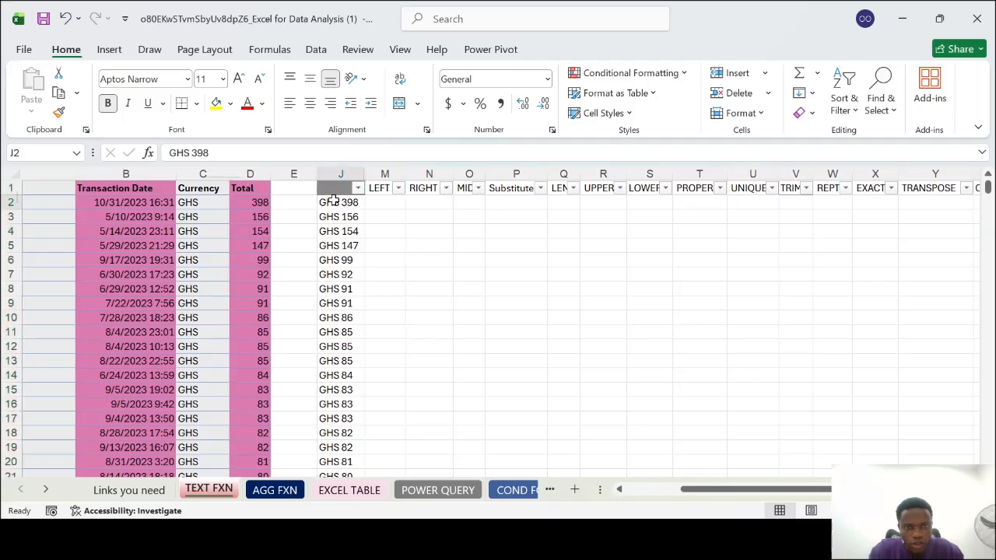
left_click(385, 204)
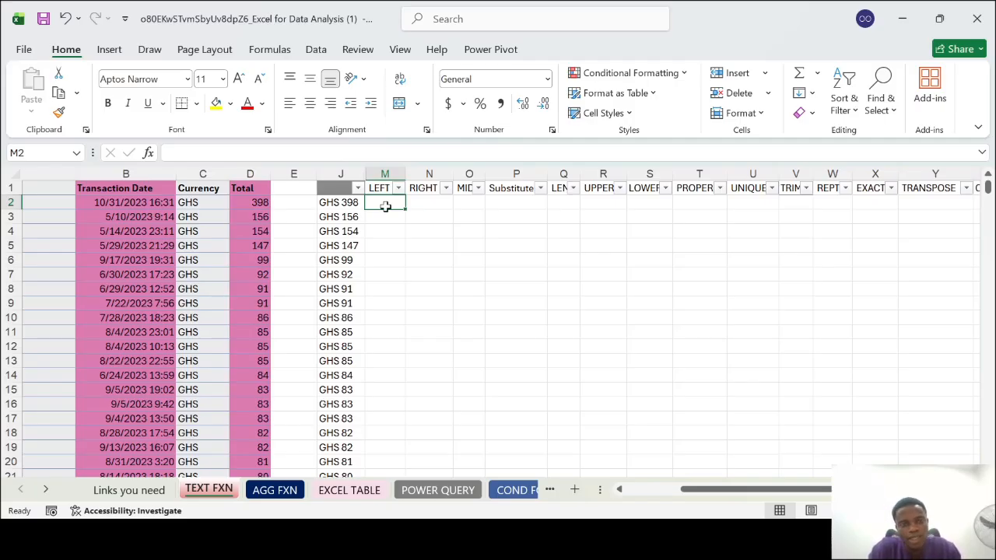
left_click(341, 203)
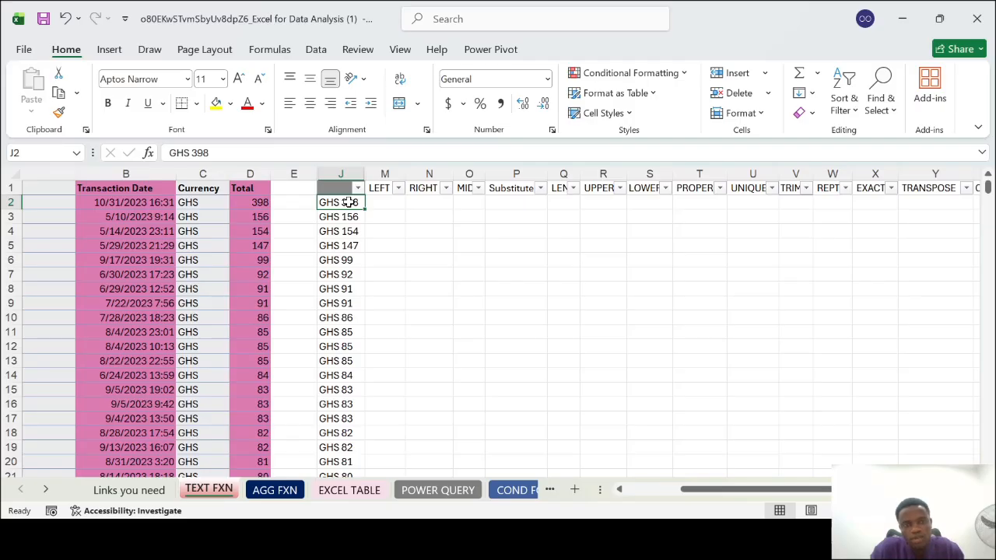
left_click(394, 202)
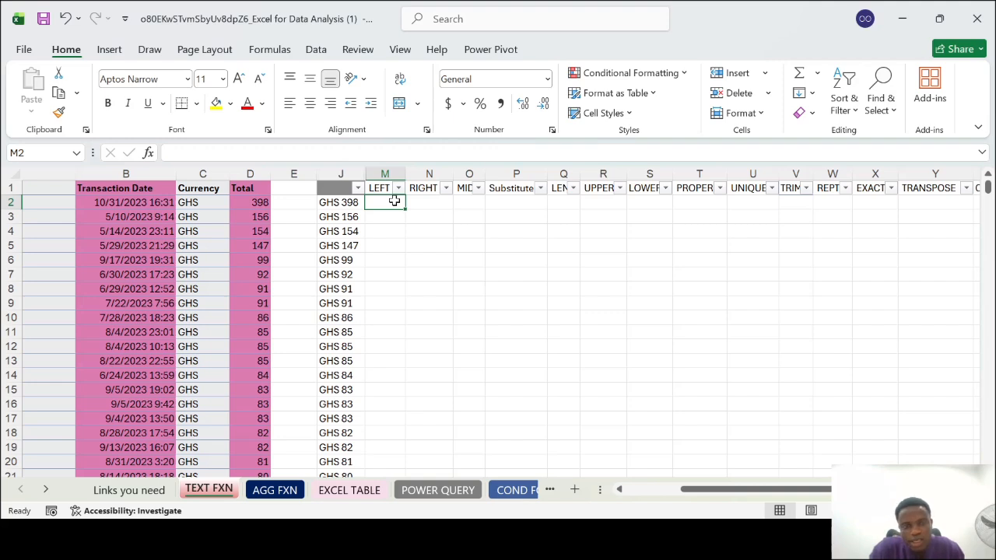
type("=")
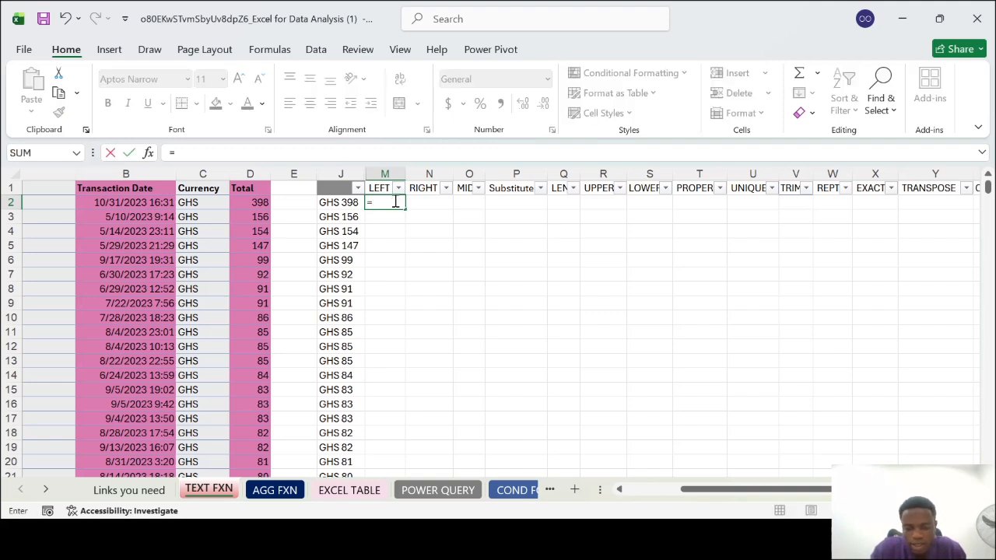
type("LEFT(")
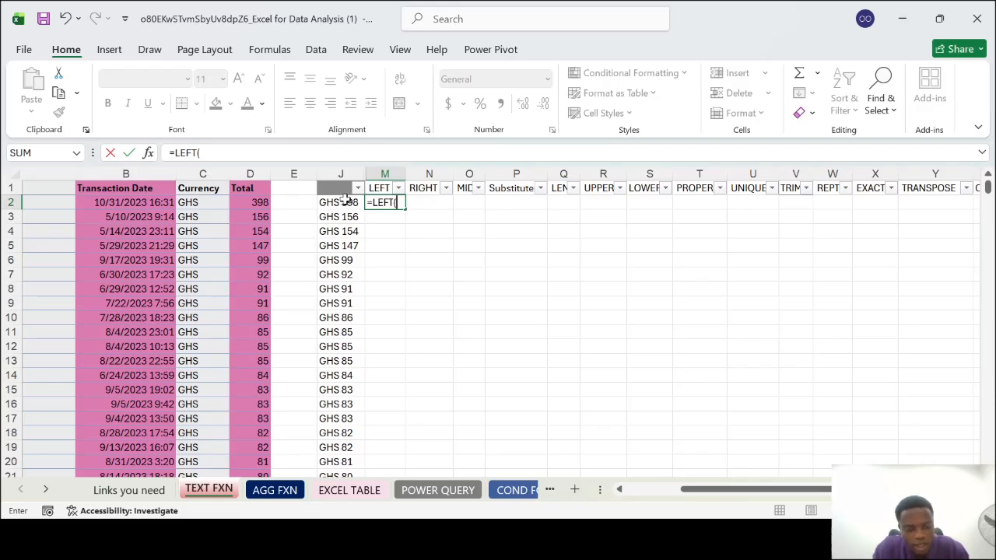
left_click(344, 200)
type(",2")
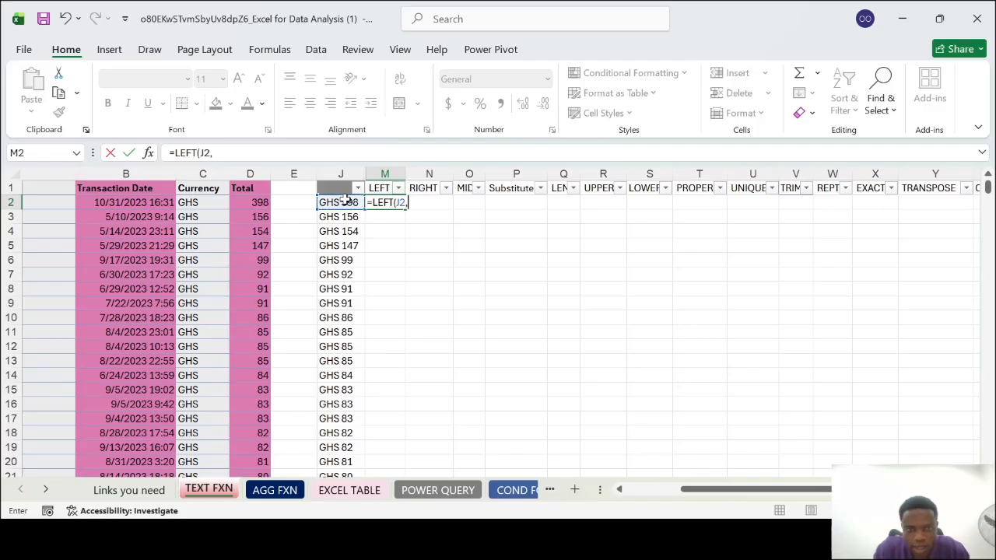
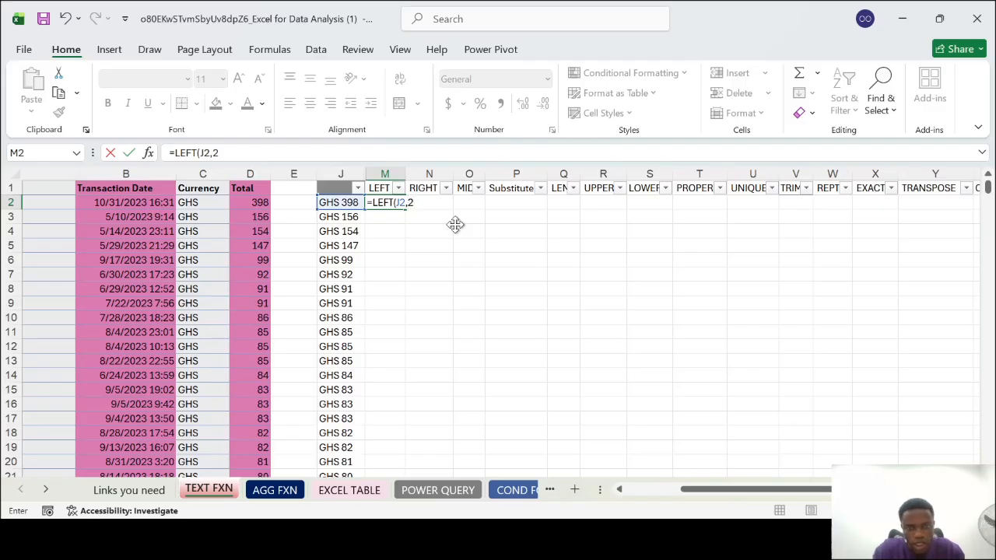
Finish the LEFT formula in M2 with 2 characters of J2, and change the character count to 3
key("Return")
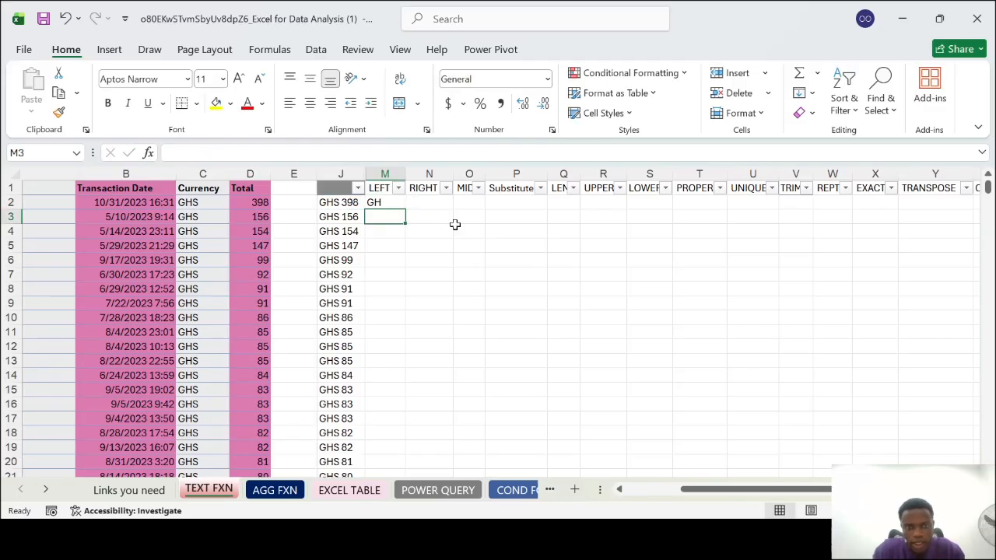
left_click(390, 202)
double_click(390, 202)
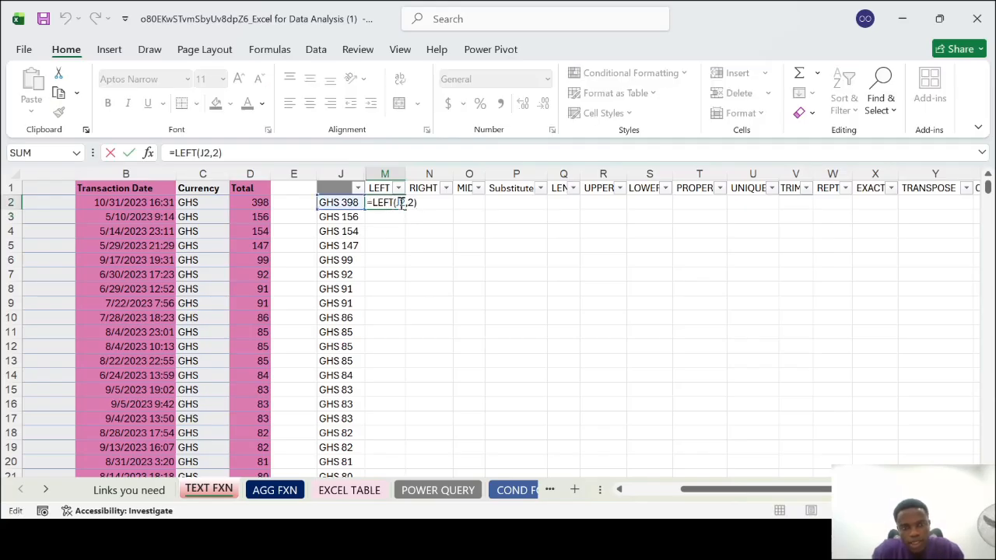
key("BackSpace")
type("3")
key("Return")
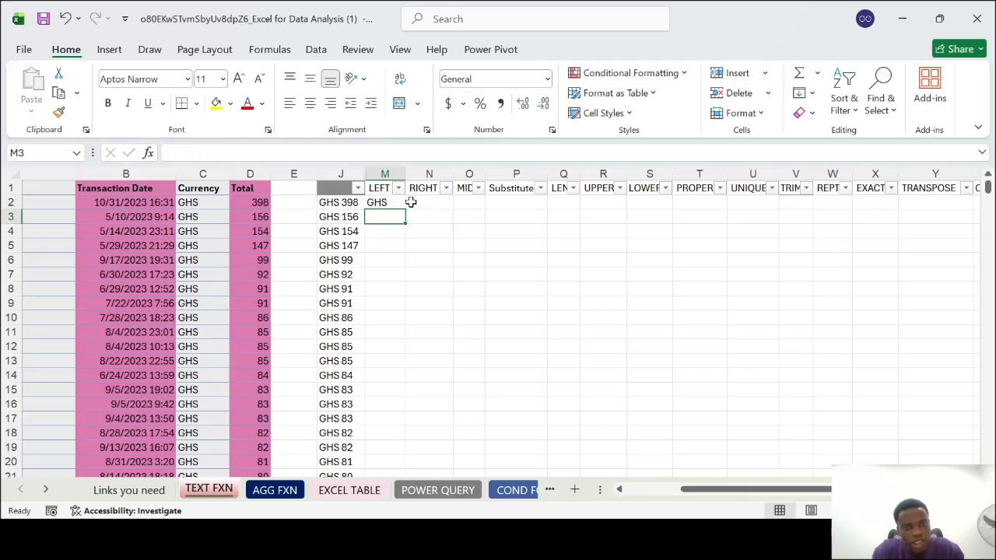
Change the number of characters in M2's LEFT formula to 1
double_click(397, 202)
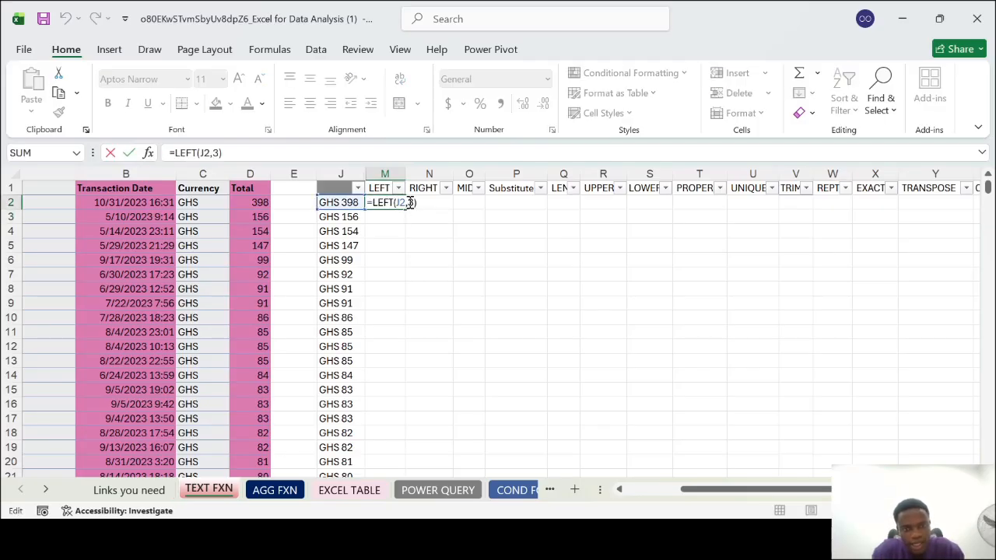
left_click(415, 203)
key("BackSpace")
type("1")
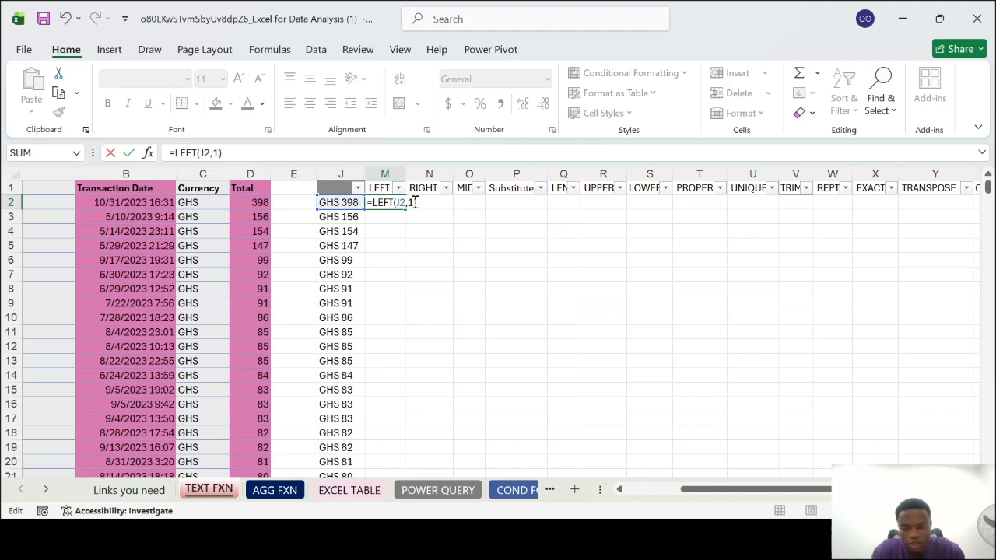
key("Return")
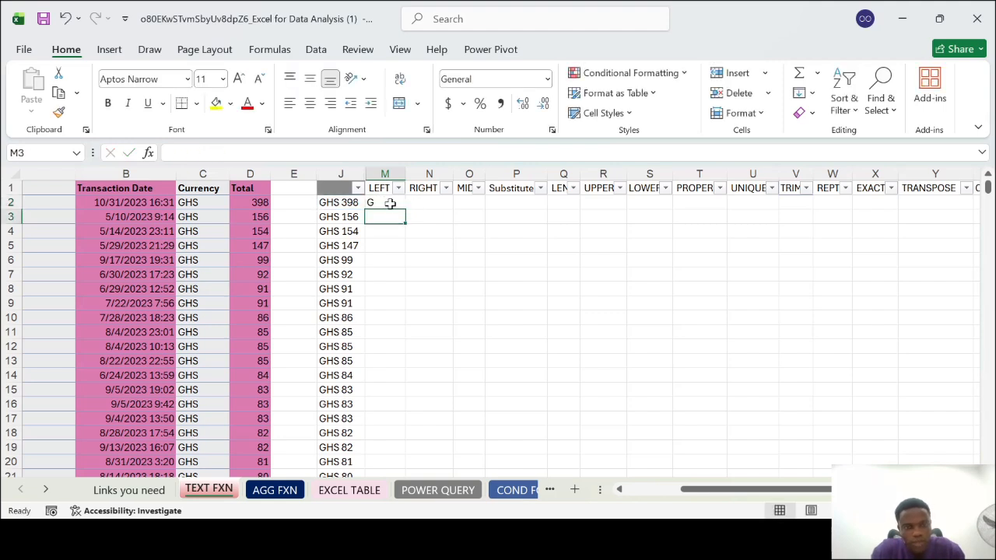
Replace the formula in M2 with a LEFT formula returning the first 4 characters of the product in A2
left_click(391, 203)
type("=LEFT(")
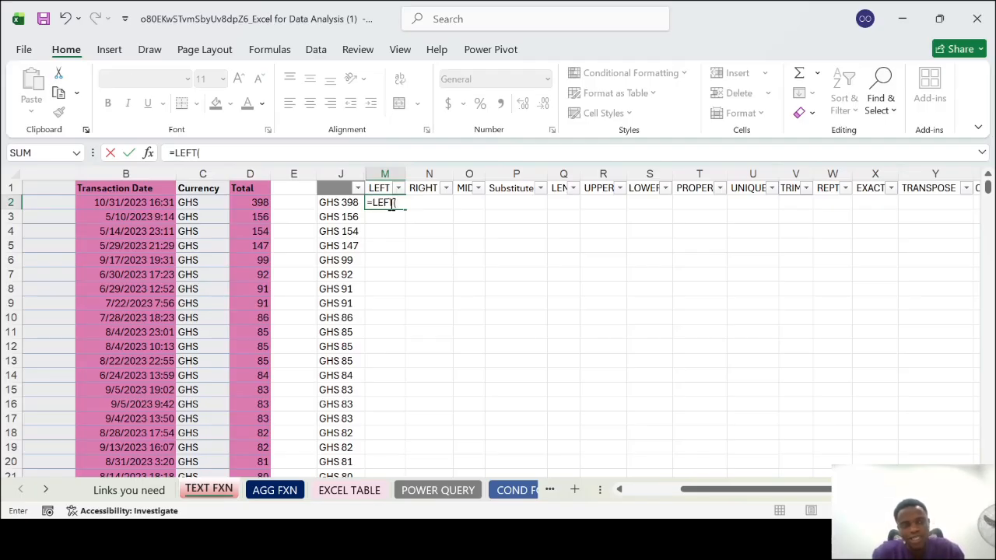
scroll(266, 246, "left", 5)
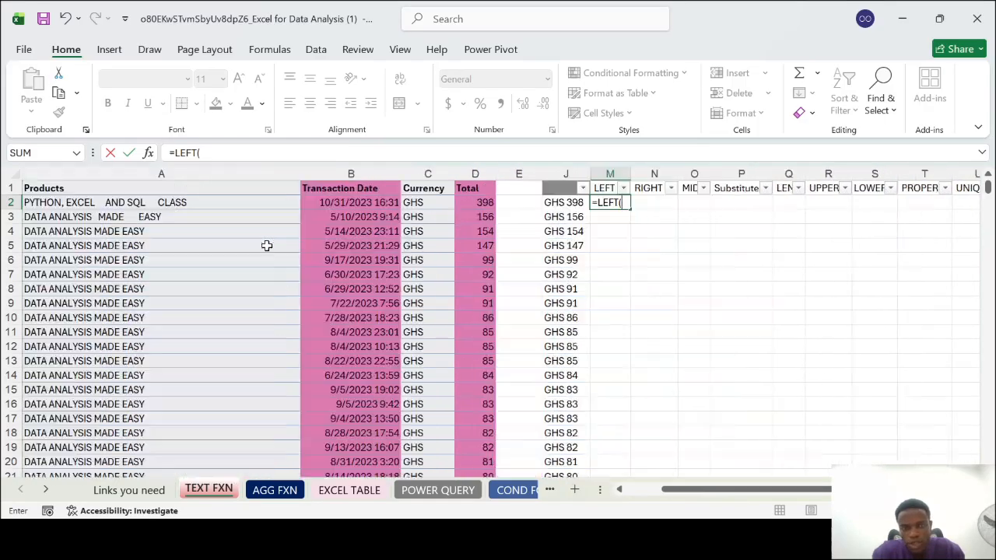
left_click(101, 204)
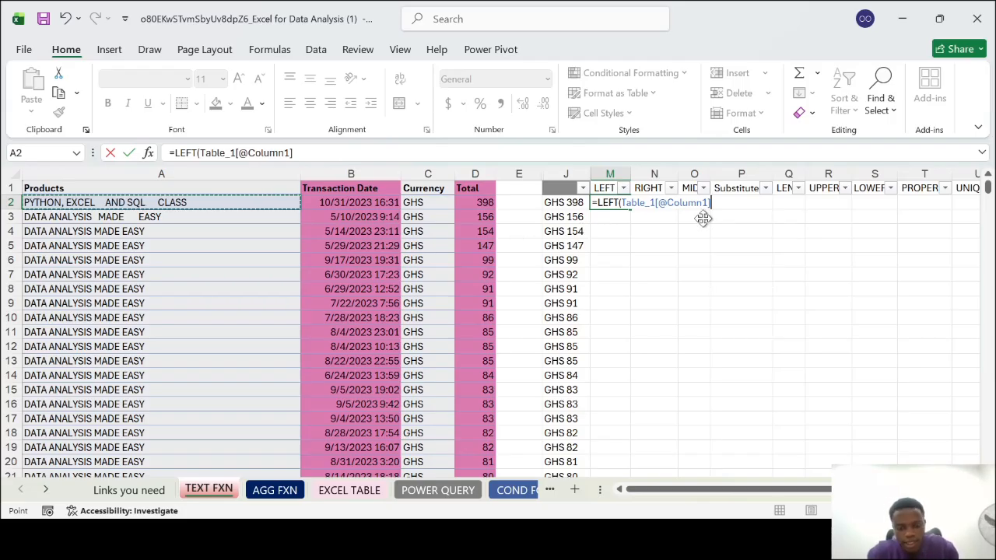
type(",4")
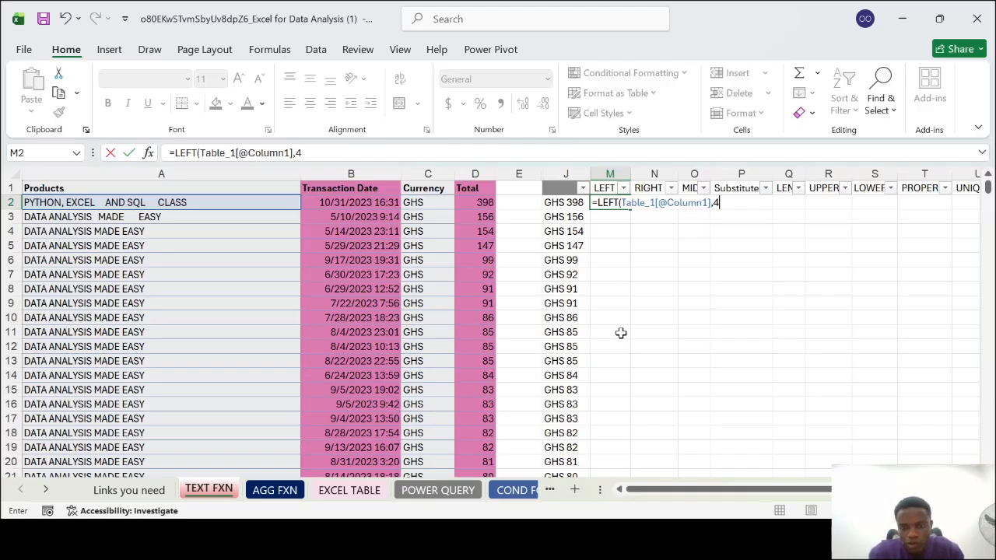
key("Return")
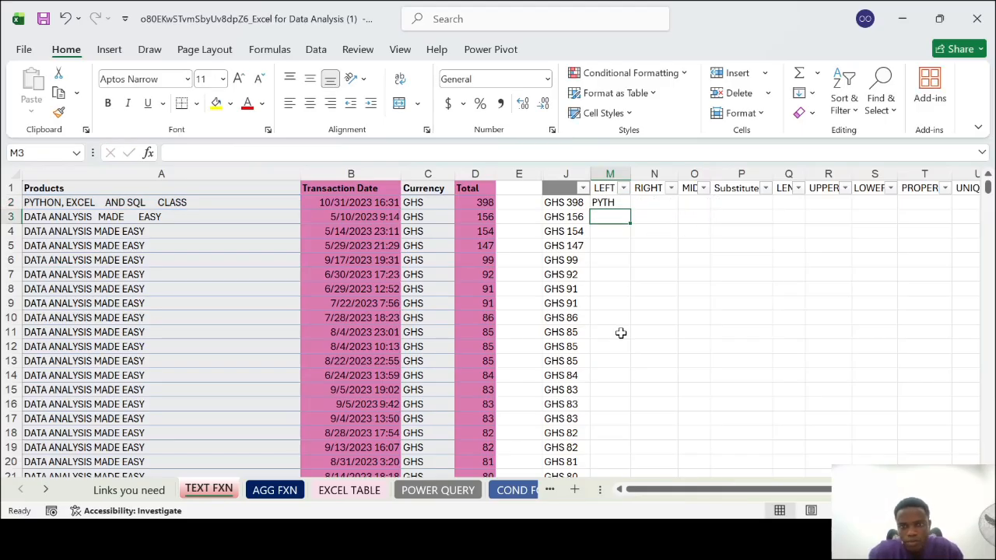
Fill the LEFT formula in M2 down column M and check the extracted text against the product names
left_click(617, 202)
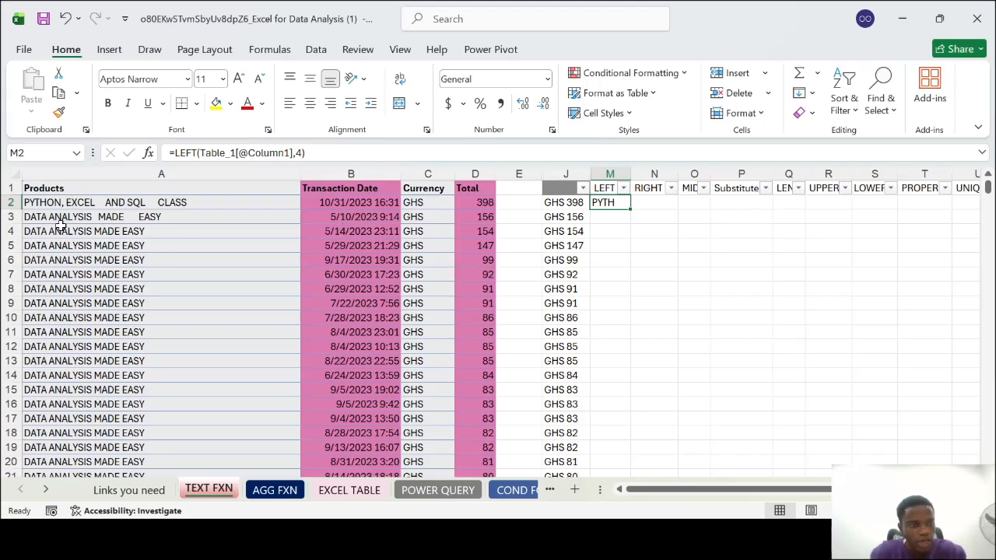
double_click(630, 210)
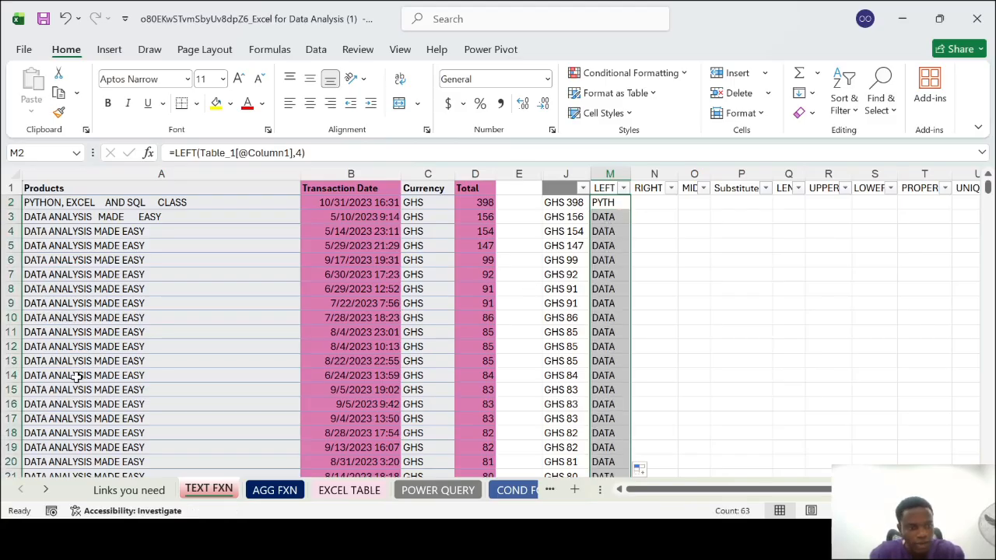
scroll(78, 402, "down", 4)
scroll(78, 403, "down", 1)
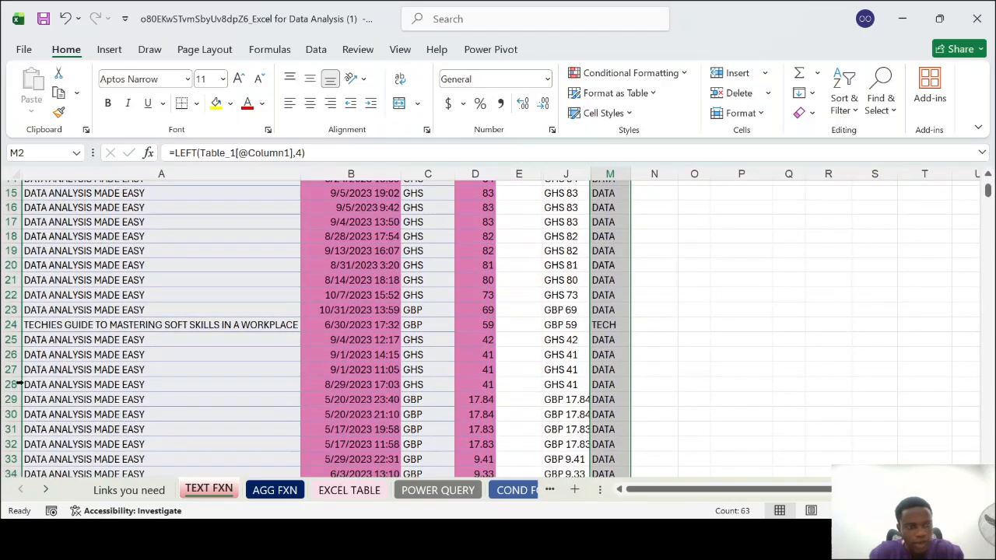
left_click(10, 325)
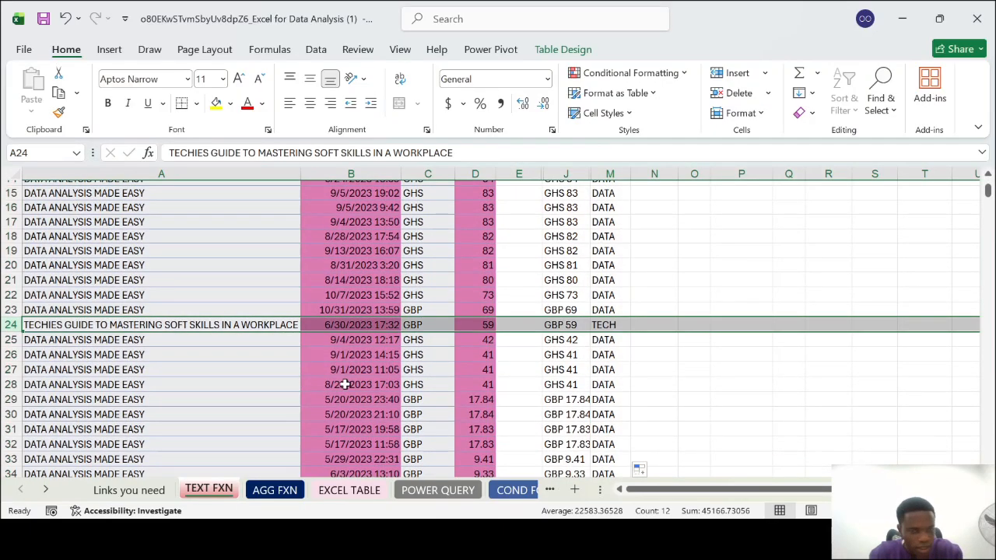
scroll(54, 416, "down", 5)
scroll(56, 416, "down", 11)
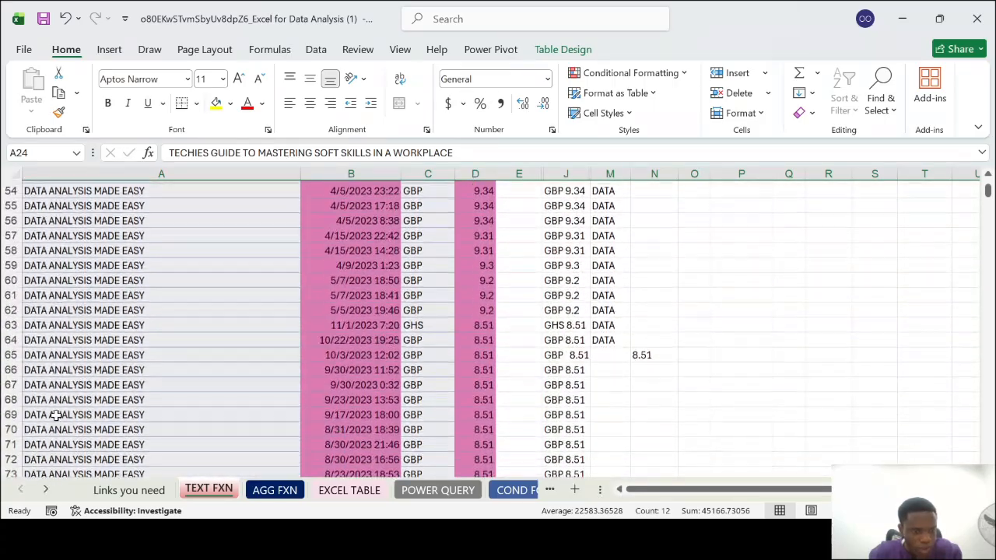
scroll(55, 418, "down", 1)
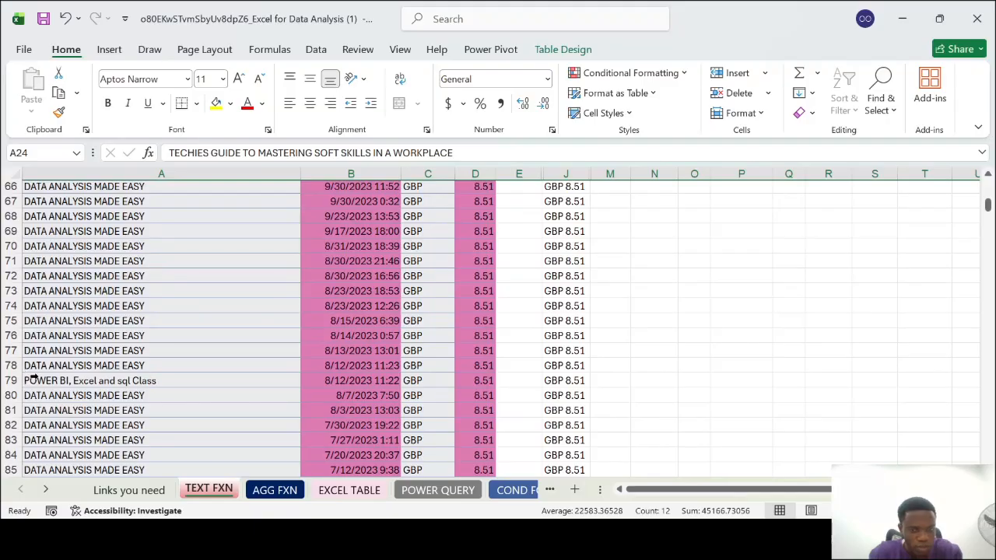
scroll(431, 344, "down", 3)
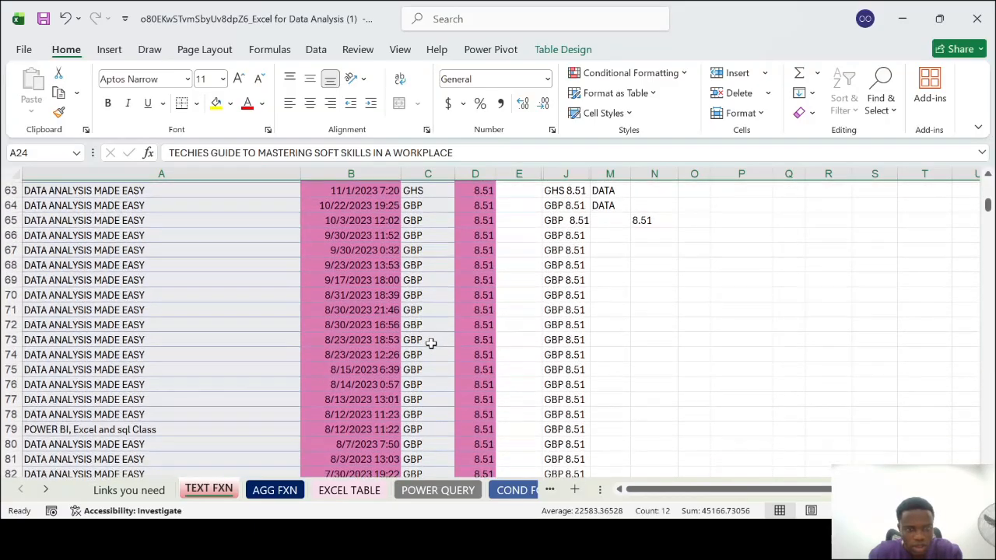
scroll(431, 344, "up", 7)
scroll(431, 345, "down", 2)
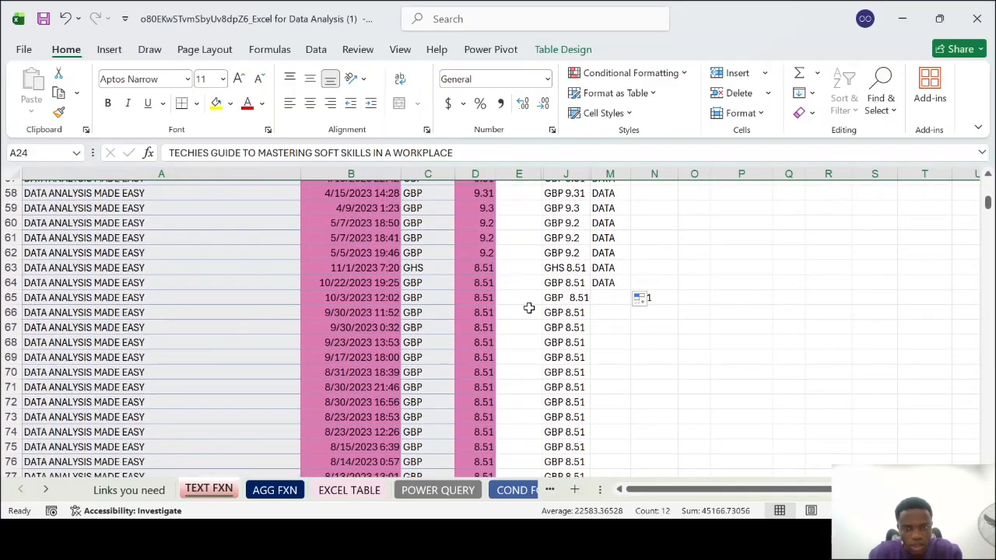
Examine the TEXTSPLIT formula in M65 just below the filled LEFT results
left_click(624, 298)
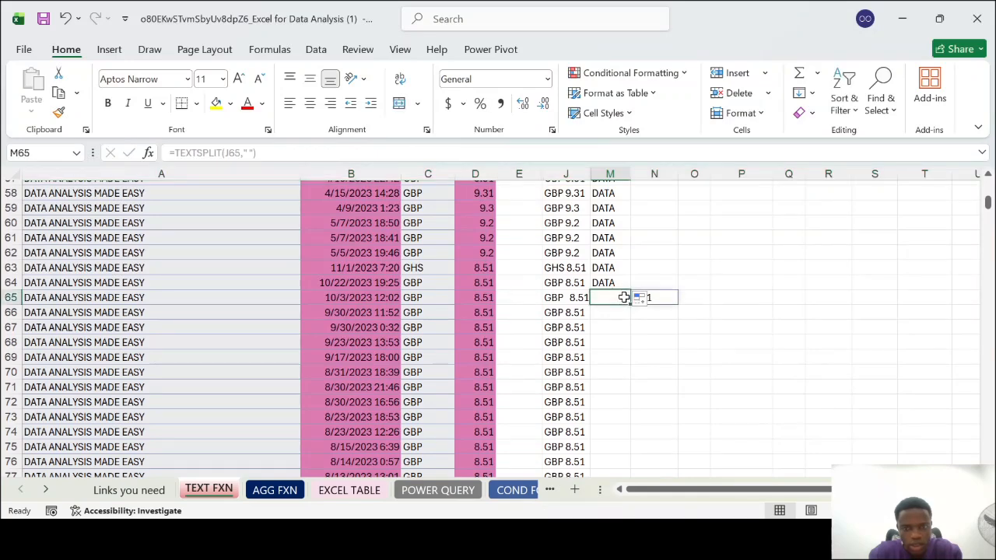
scroll(624, 297, "up", 19)
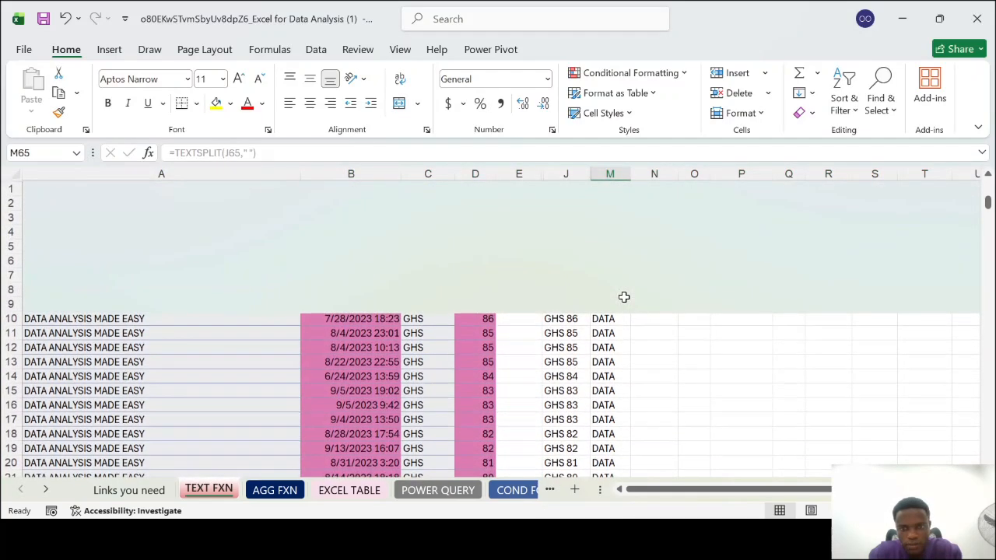
scroll(624, 297, "down", 19)
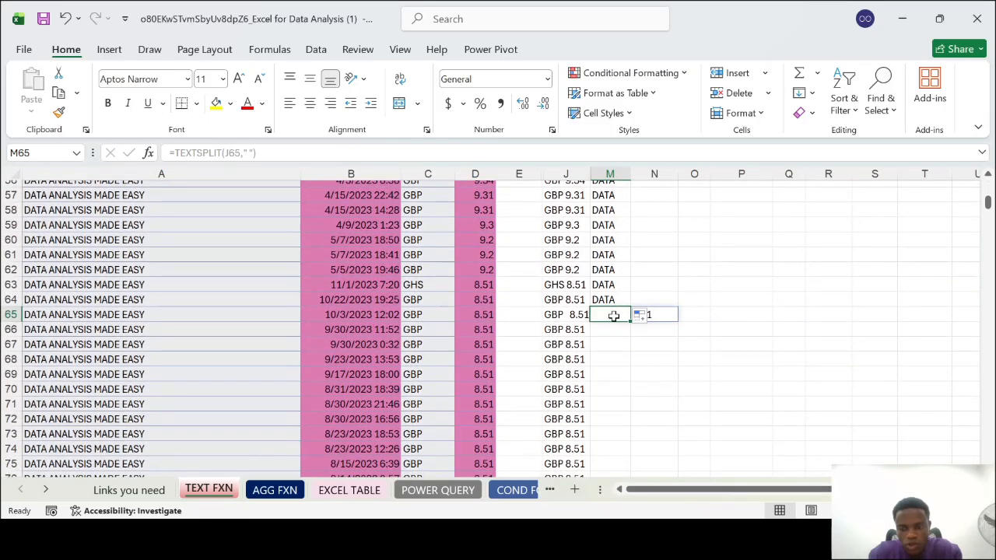
left_click(790, 434)
left_click(616, 319)
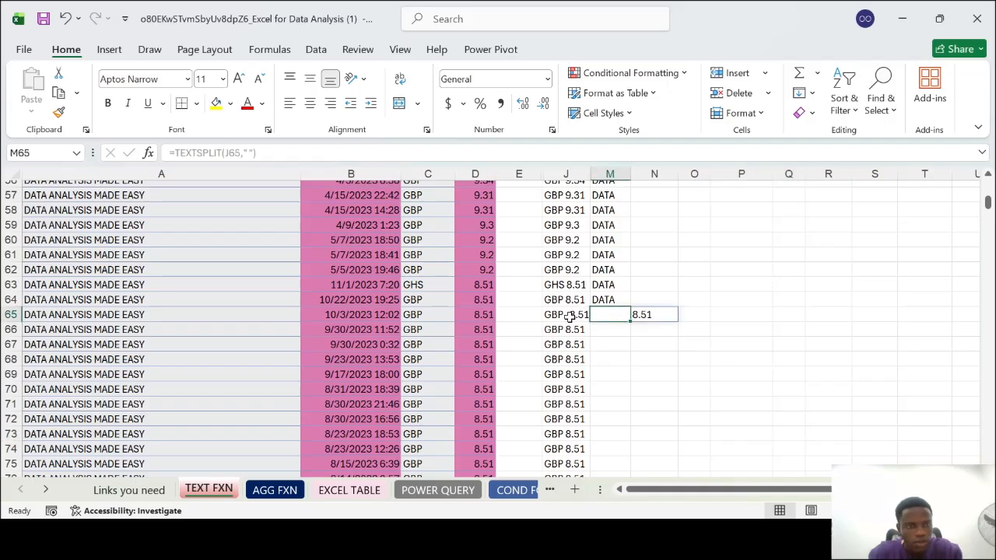
left_click(278, 154)
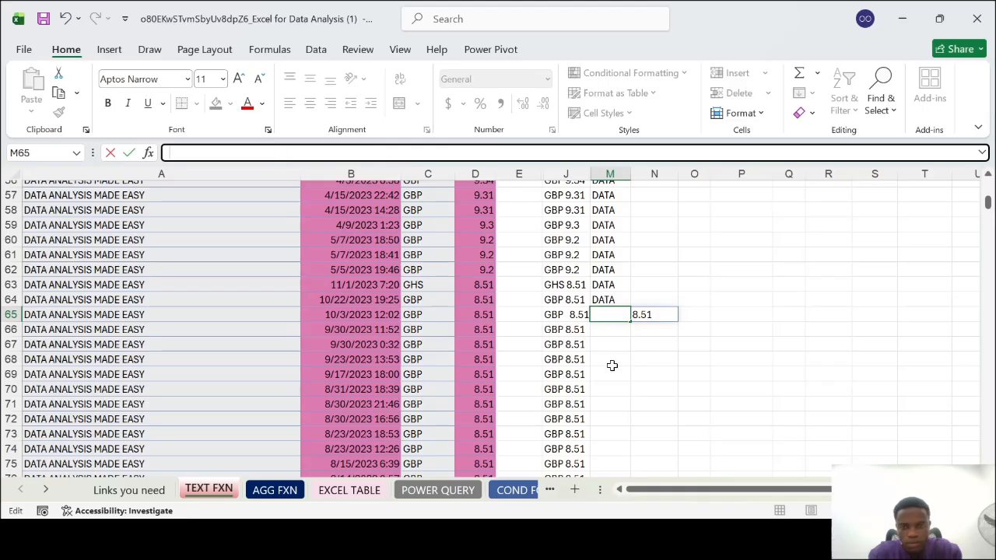
left_click(665, 374)
left_click(623, 312)
scroll(623, 312, "up", 9)
scroll(624, 312, "up", 10)
scroll(624, 312, "down", 7)
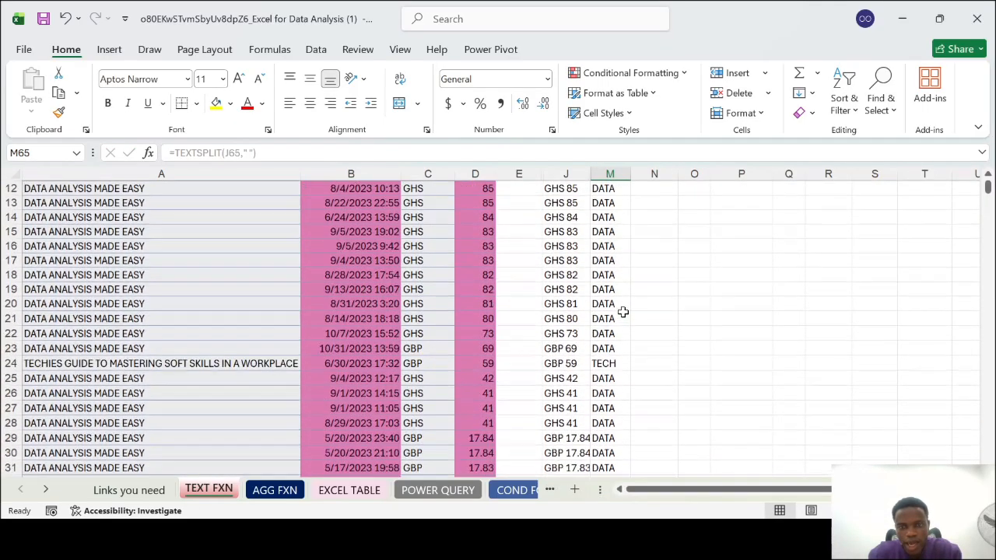
scroll(624, 312, "down", 11)
Try to move the TEXTSPLIT result cells in M65:N66 to S69
left_click(661, 360)
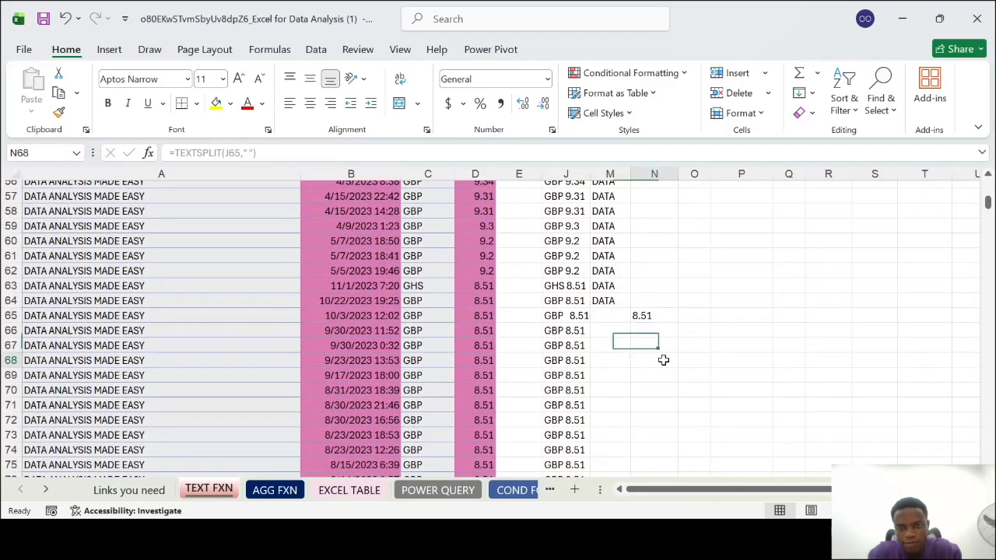
left_click_drag(656, 333, 618, 315)
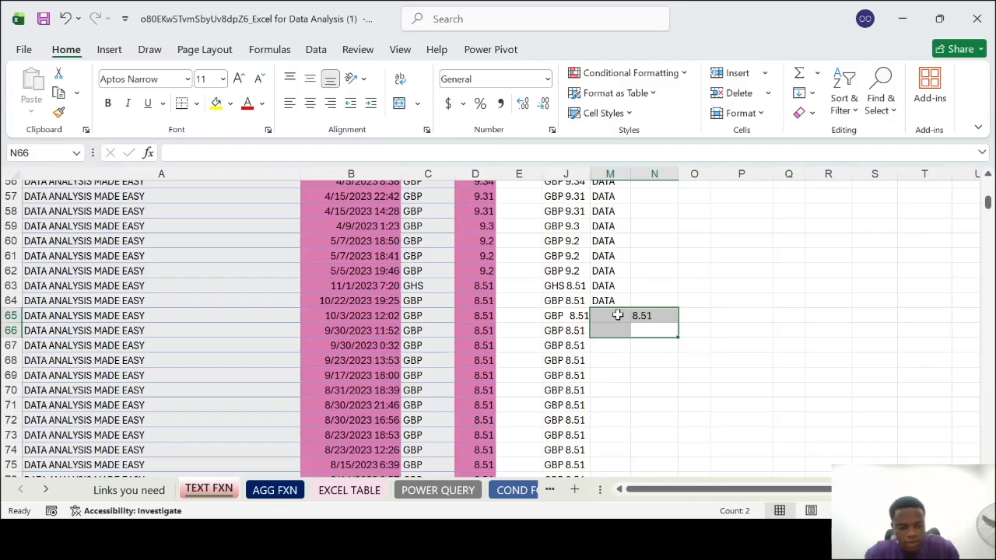
key("ctrl+c")
left_click(895, 373)
key("Return")
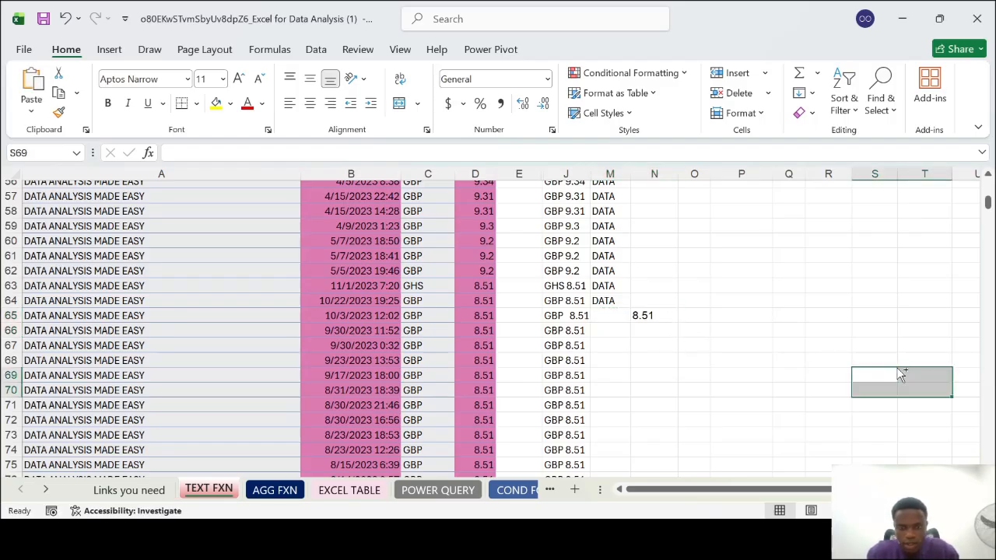
left_click(677, 318)
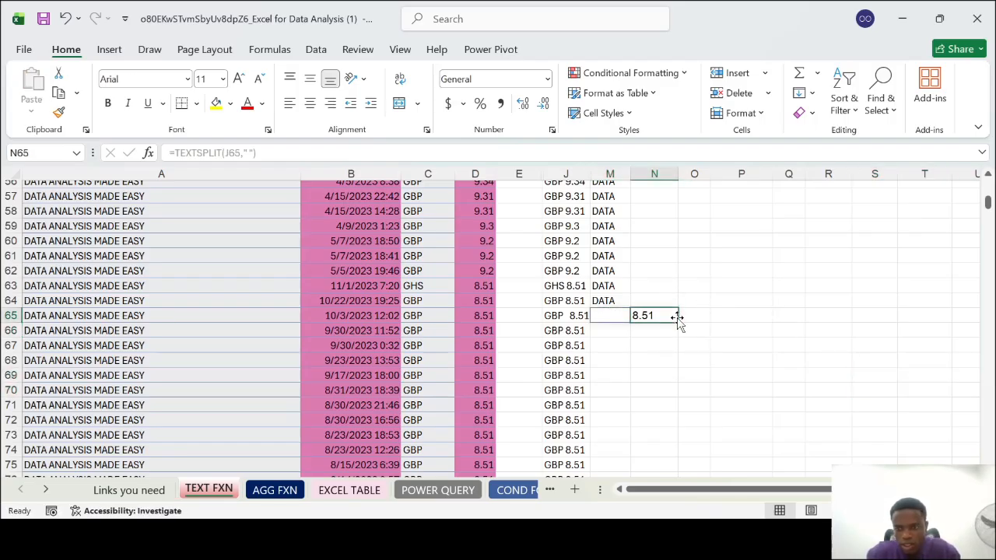
left_click(889, 383)
left_click(612, 314)
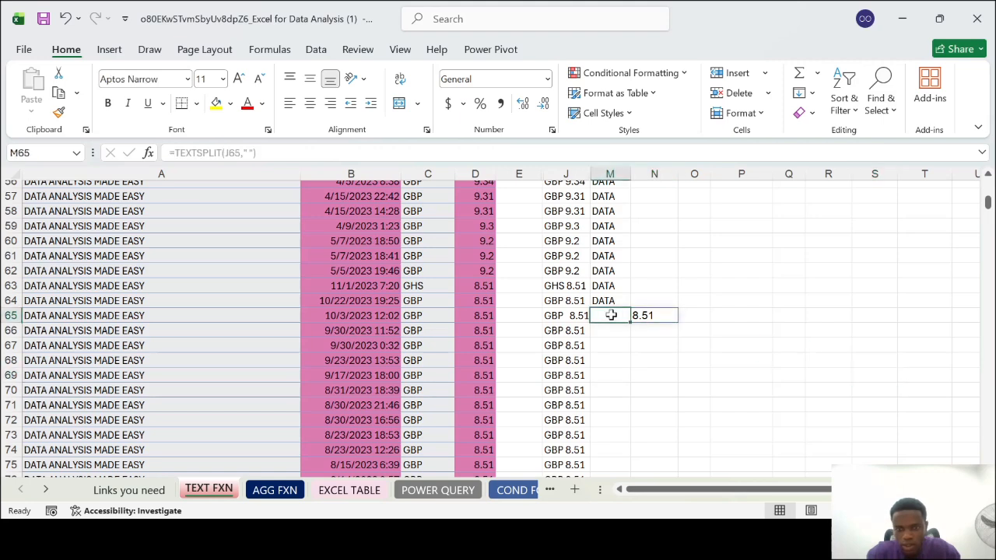
Extend the LEFT formula from M64 over M65 and fill it down the remaining rows of column M
left_click(623, 302)
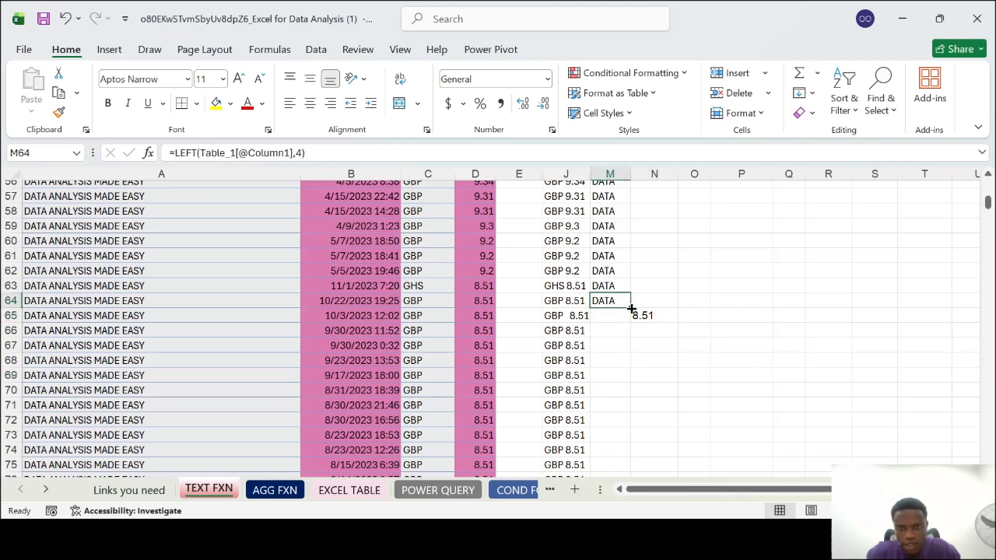
left_click_drag(633, 310, 630, 315)
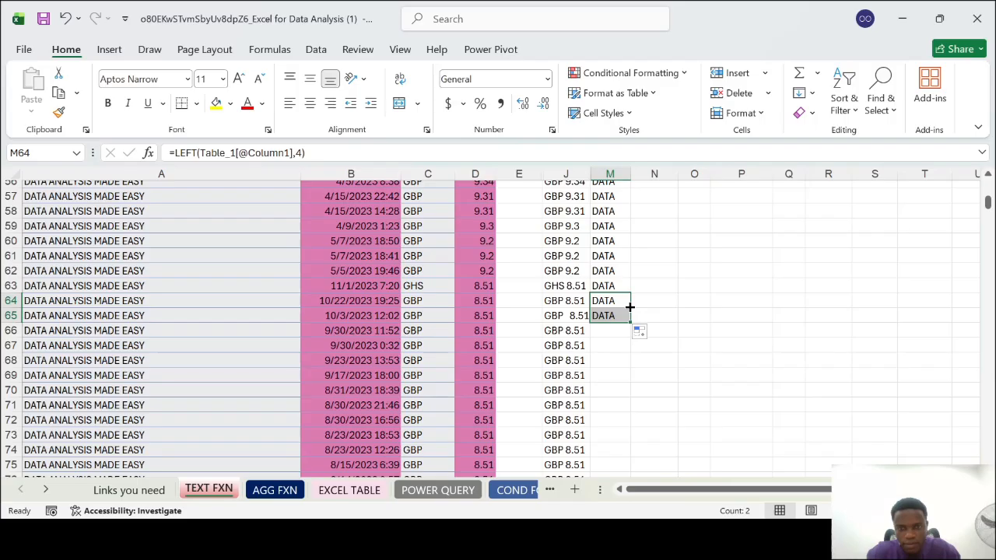
left_click(619, 330)
left_click(616, 318)
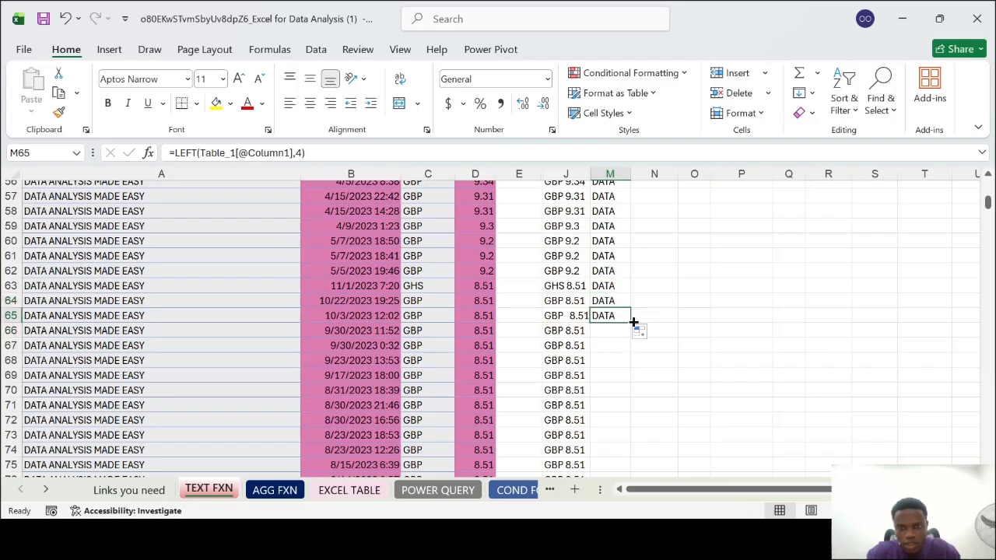
double_click(633, 320)
scroll(679, 360, "down", 4)
scroll(679, 360, "up", 5)
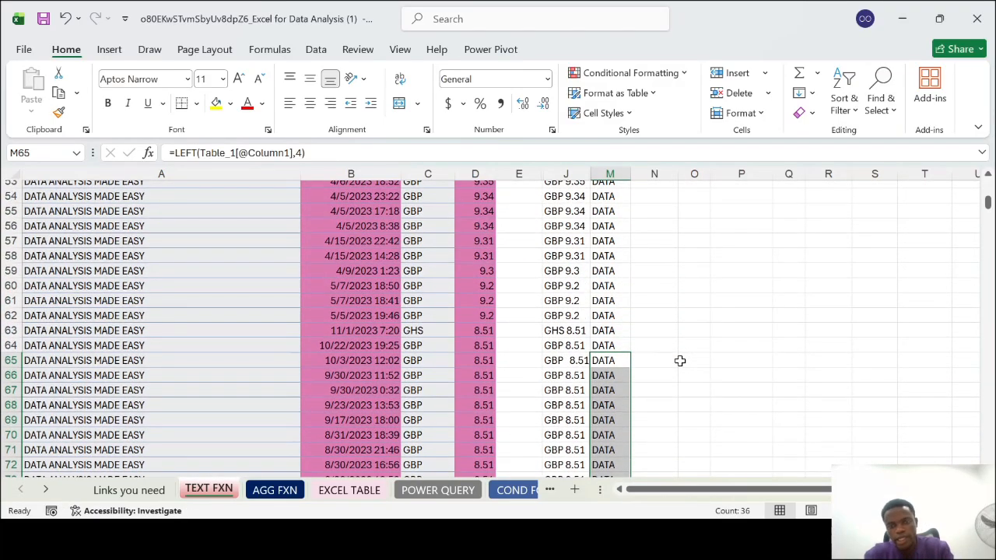
scroll(680, 360, "down", 5)
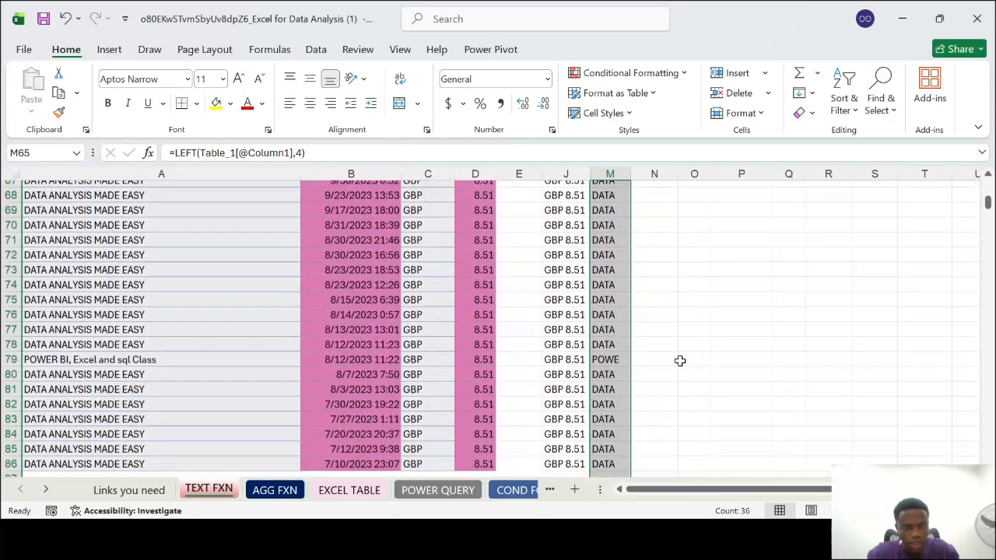
Check the LEFT result in M79 against the POWER BI, Excel and sql Class product in column A
scroll(679, 361, "down", 1)
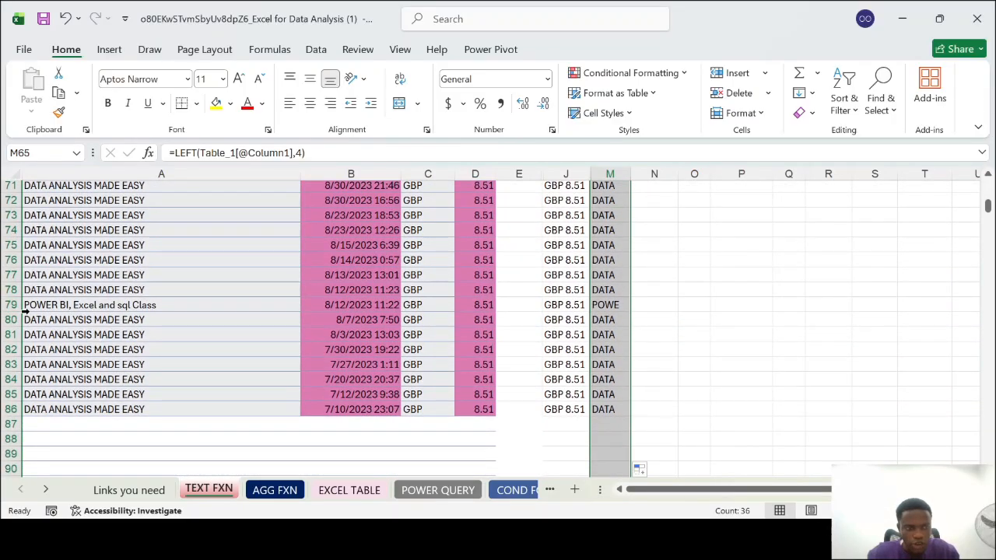
left_click(615, 307)
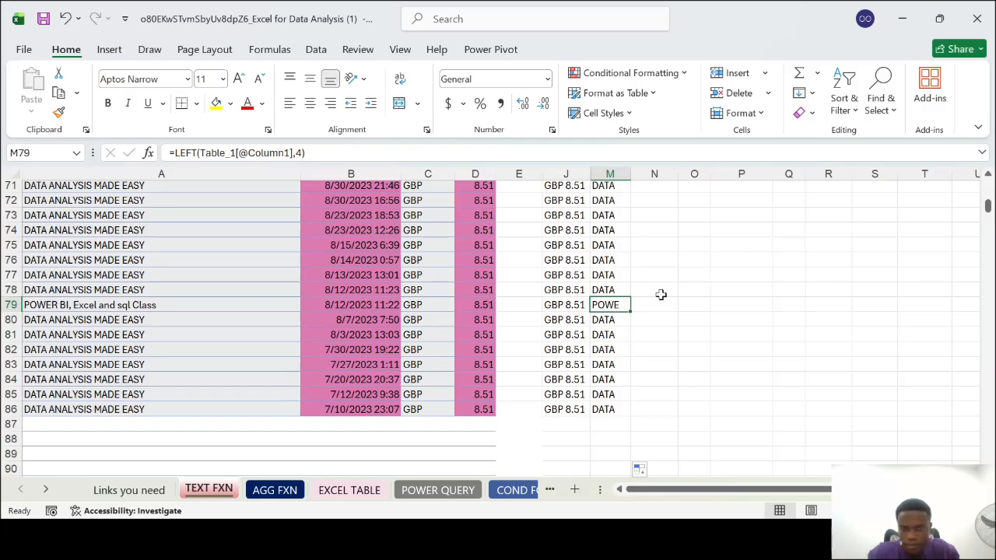
scroll(665, 295, "up", 20)
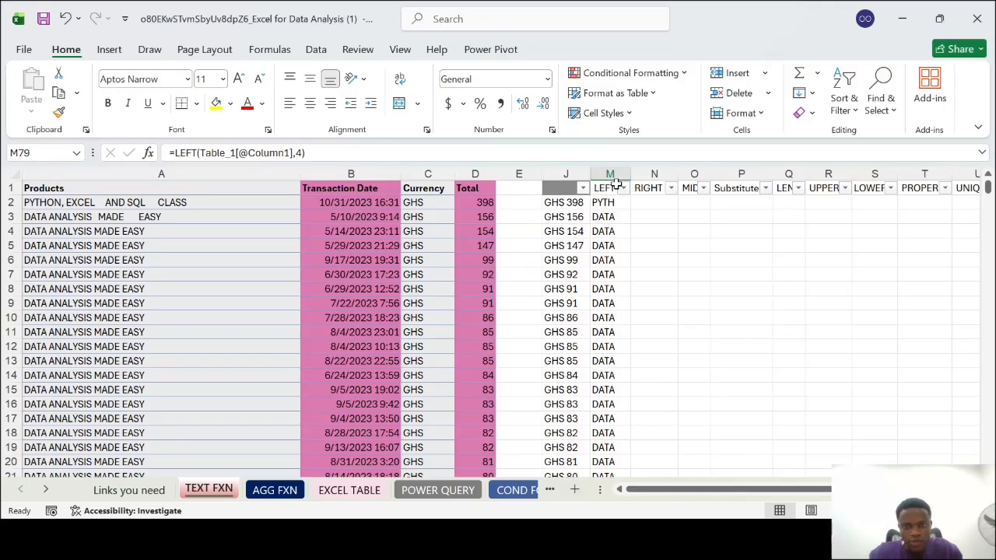
Change the LEFT formula in M2 to return three characters, fill it down column M and check the results
double_click(615, 202)
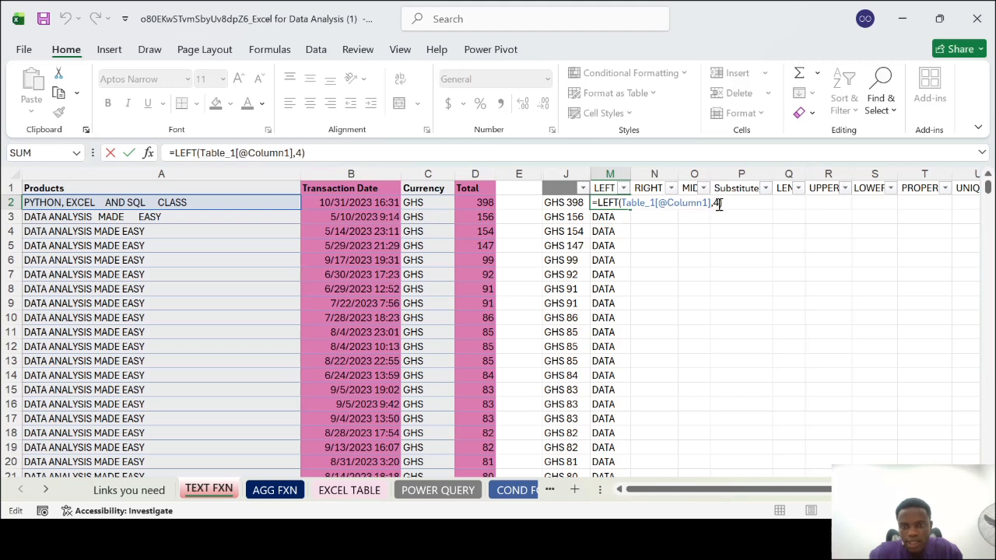
key("BackSpace")
type("3")
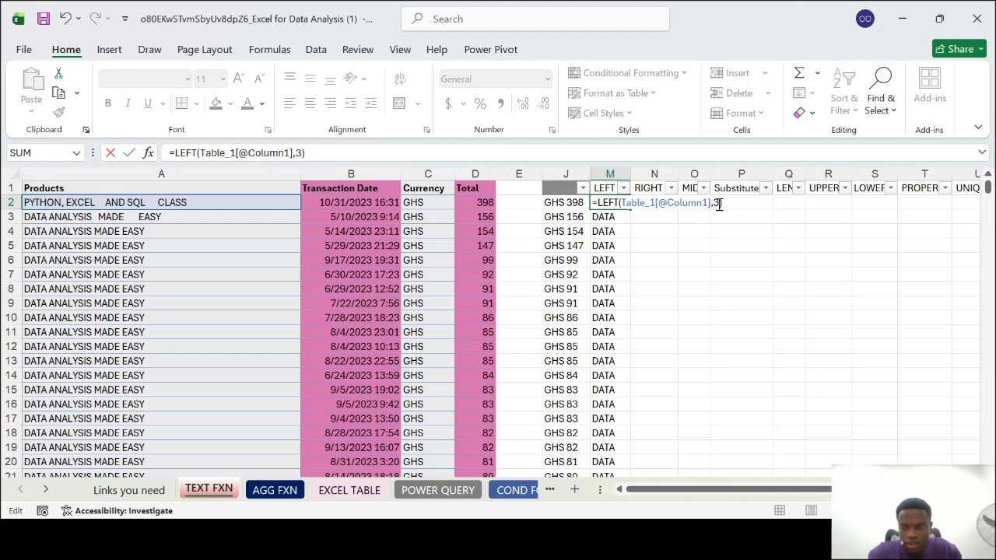
key("Return")
left_click(602, 203)
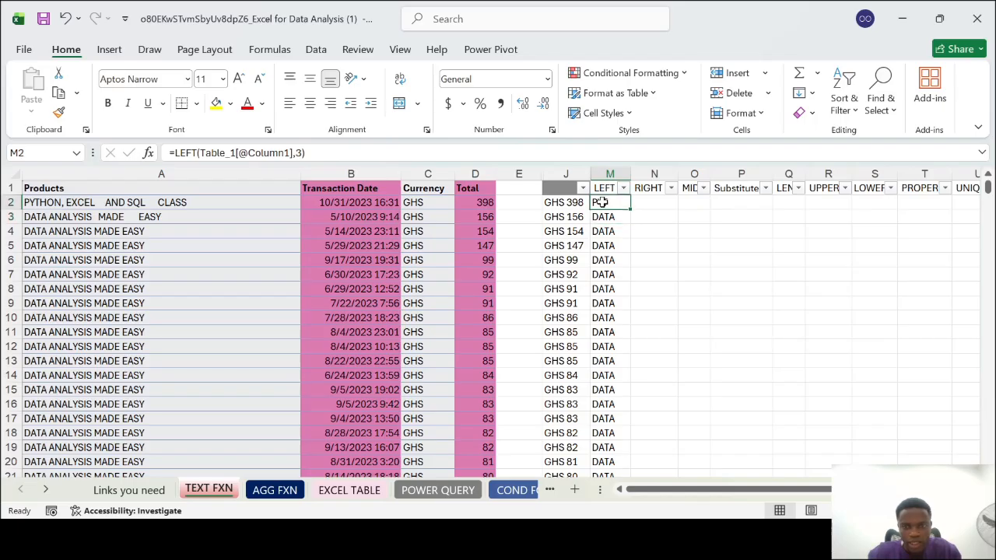
double_click(630, 210)
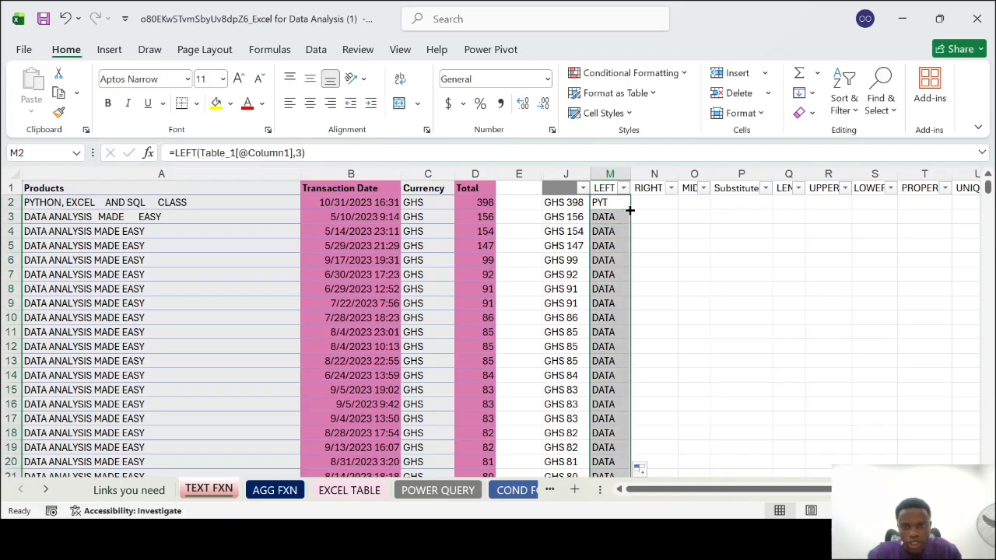
scroll(609, 331, "down", 11)
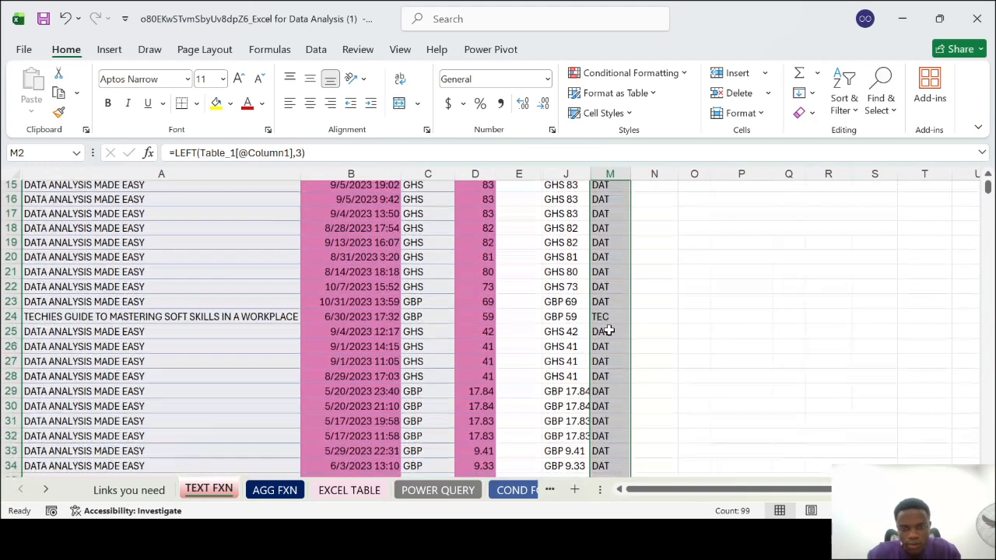
scroll(608, 331, "down", 12)
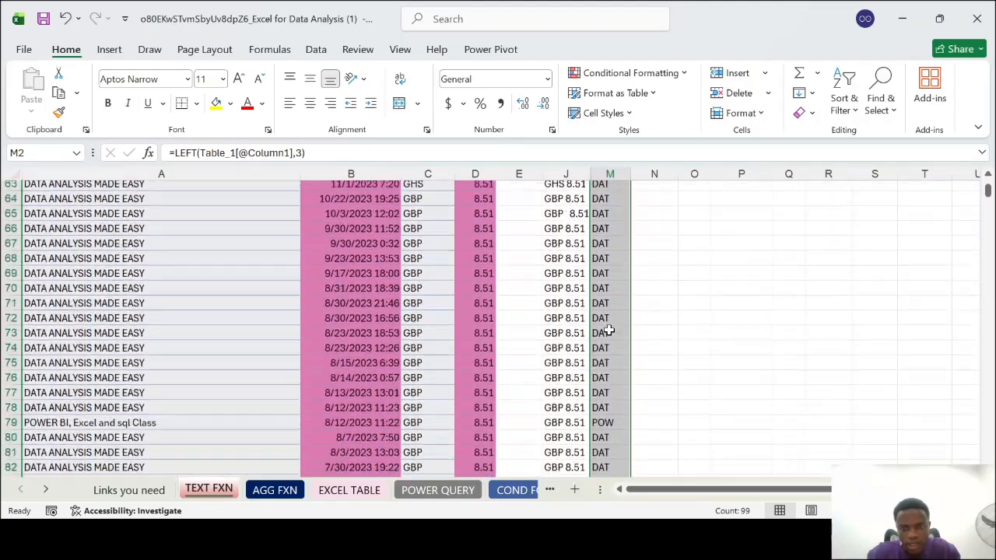
scroll(609, 329, "up", 20)
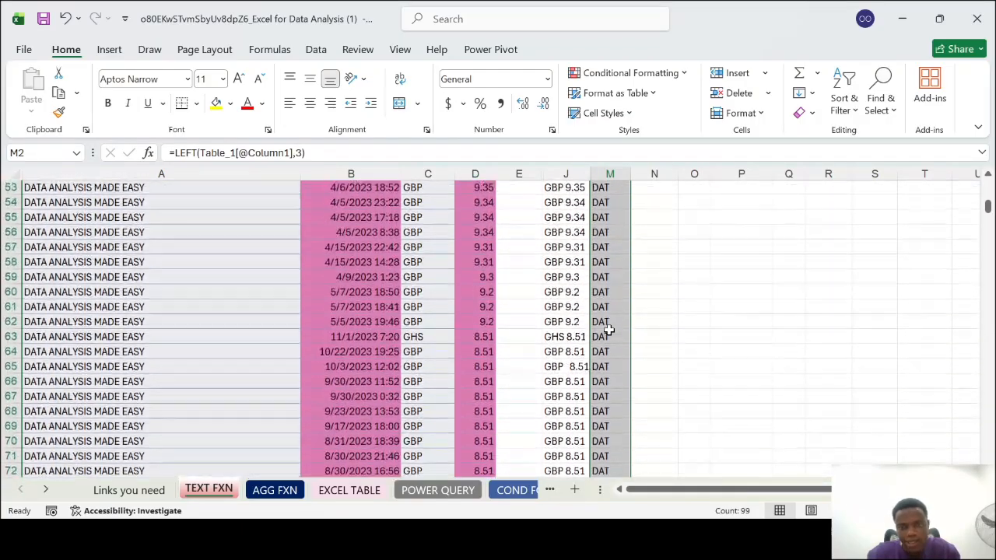
scroll(609, 331, "up", 3)
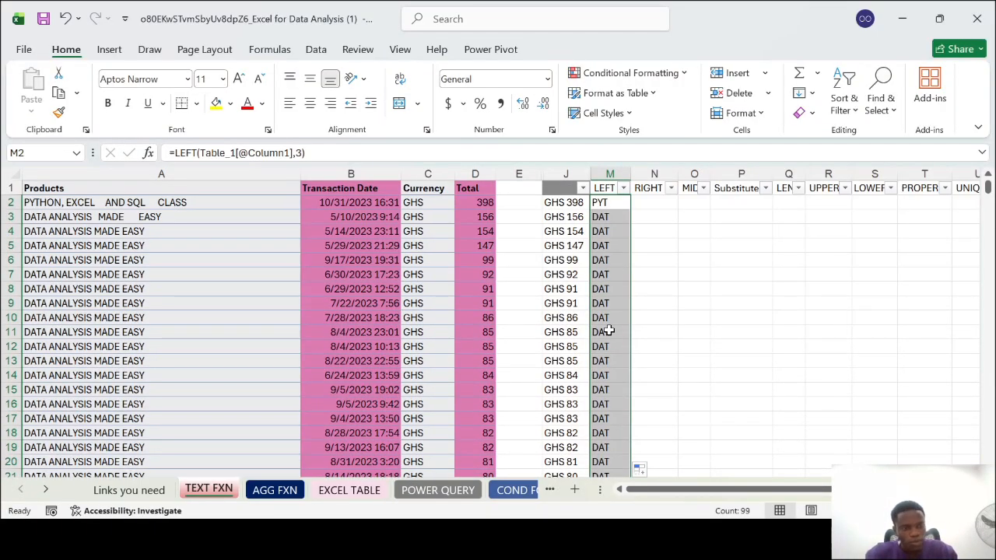
left_click(661, 203)
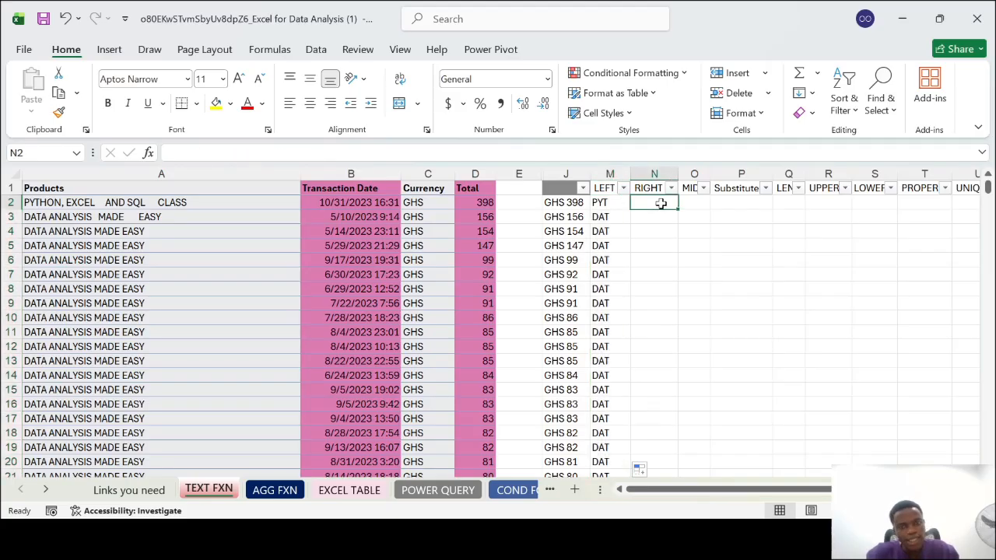
type("=")
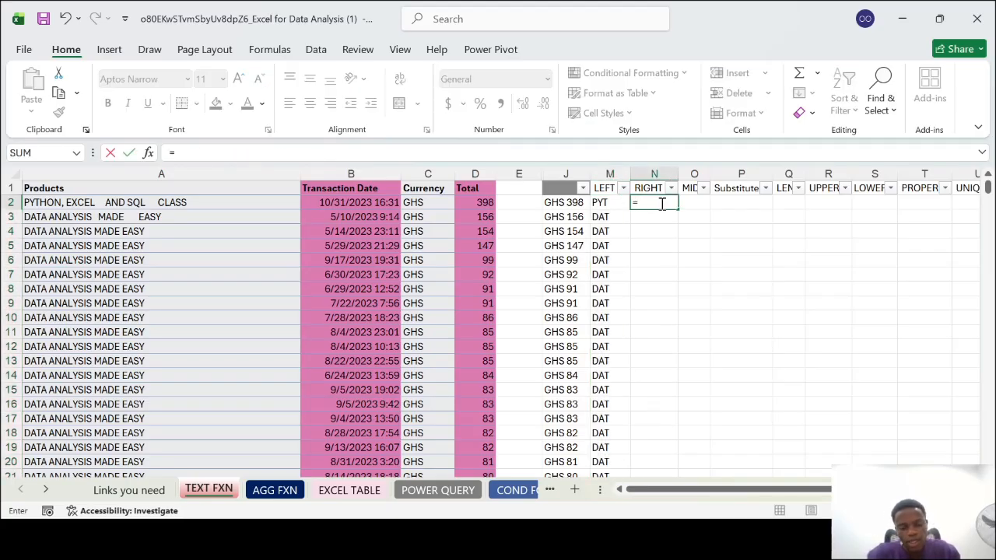
type("RIGHT")
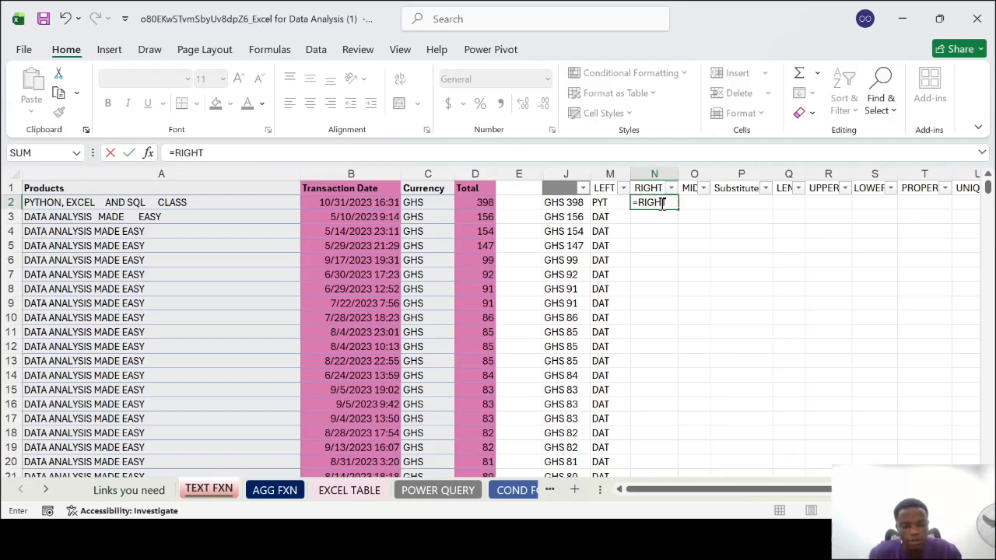
type("(")
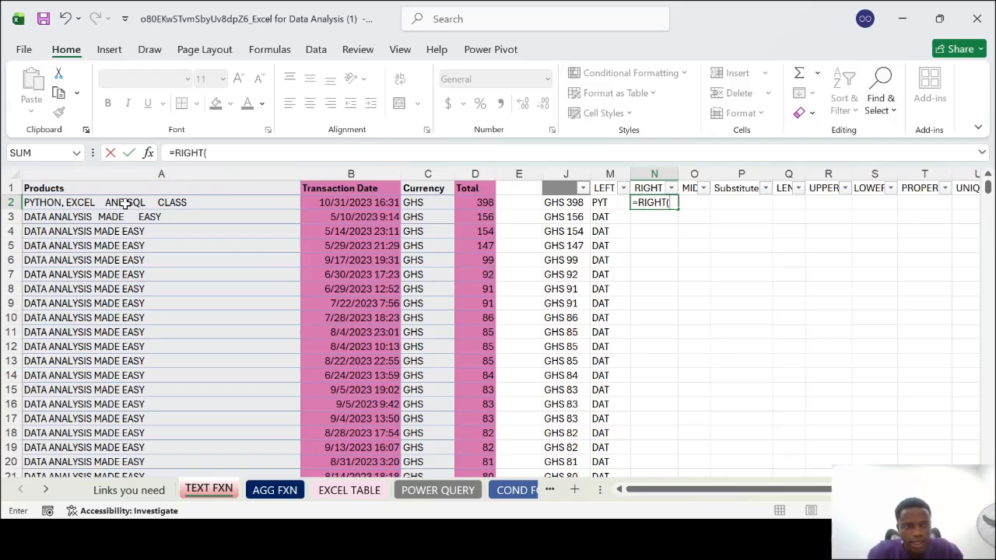
left_click(58, 203)
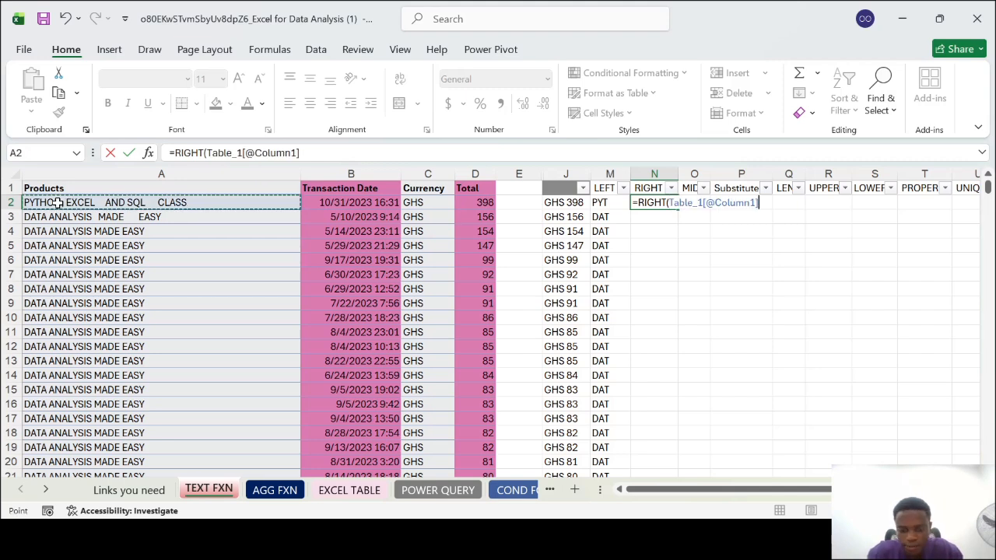
type(",3")
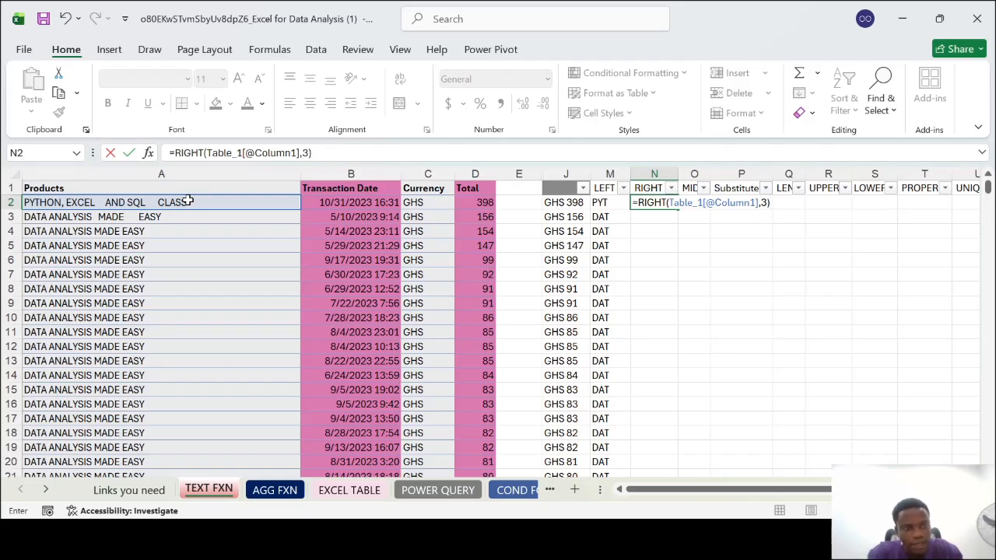
key("Escape")
key("Left")
key("BackSpace")
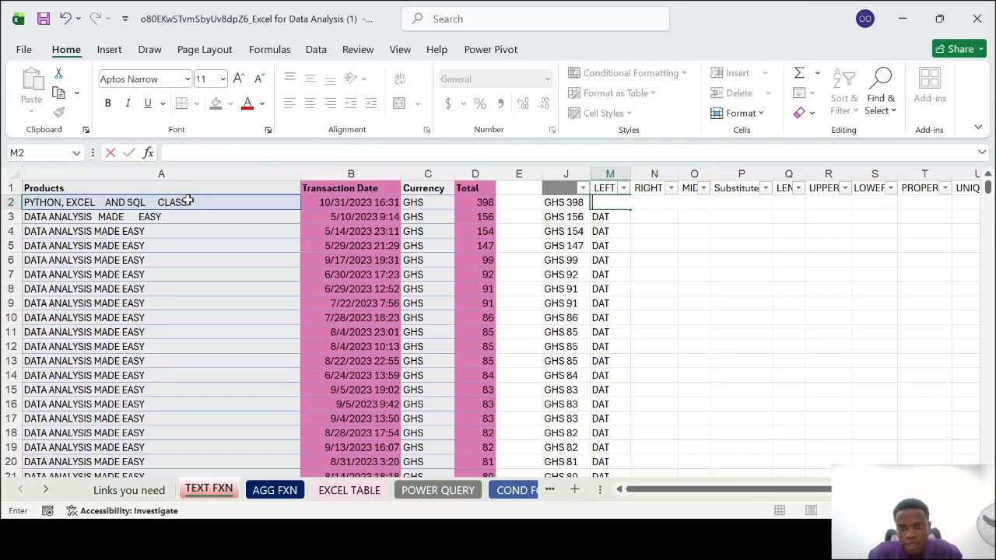
key("Escape")
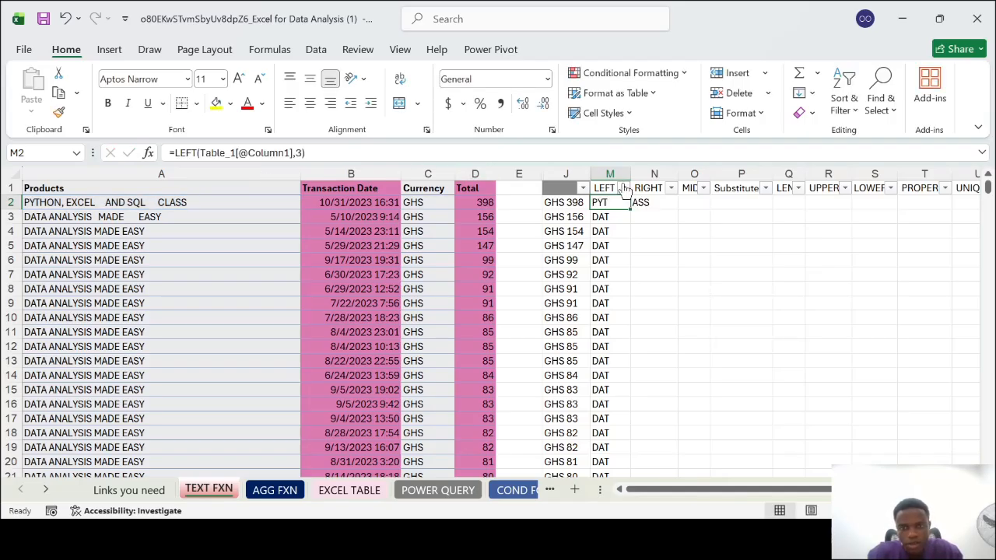
Change the RIGHT formula in N2 to return the last four characters
left_click(662, 202)
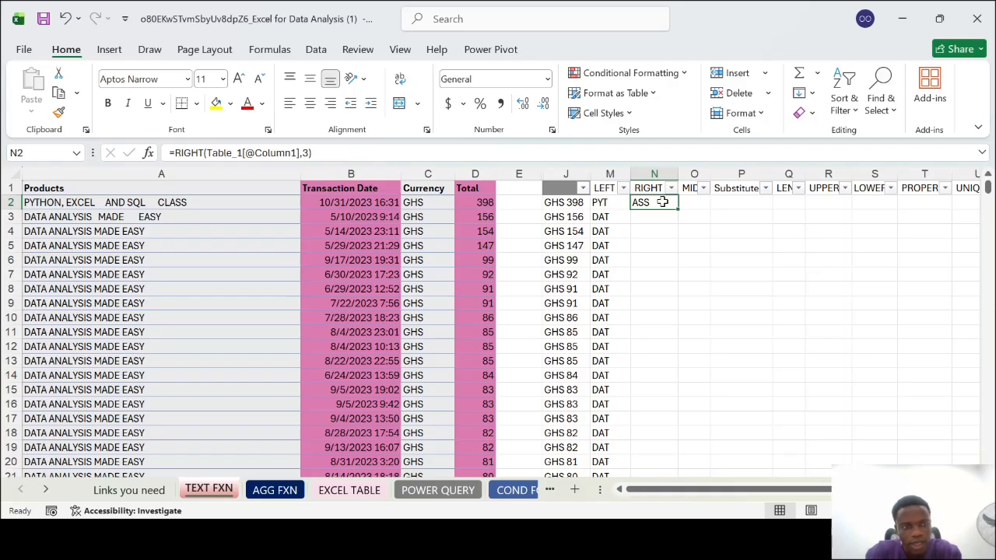
double_click(663, 201)
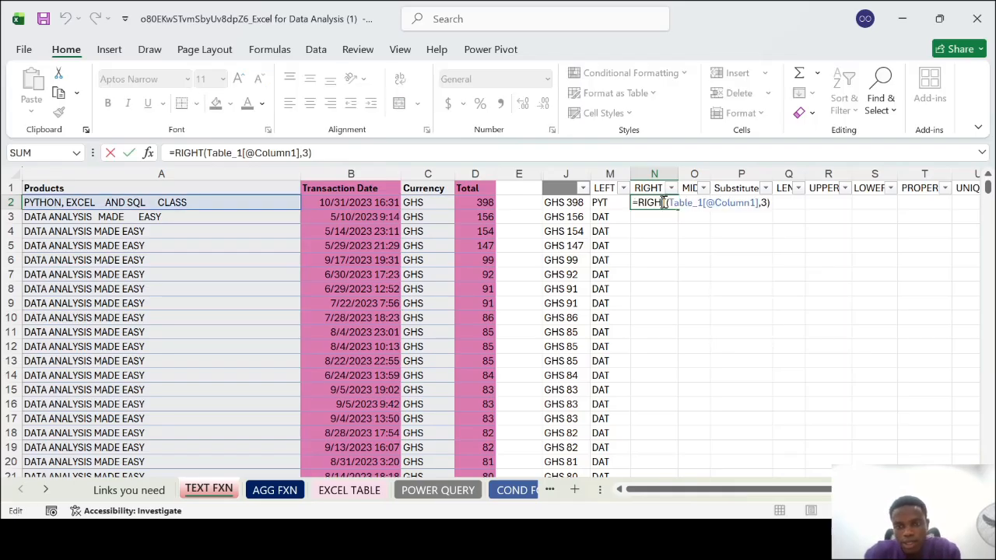
key("BackSpace")
type("4")
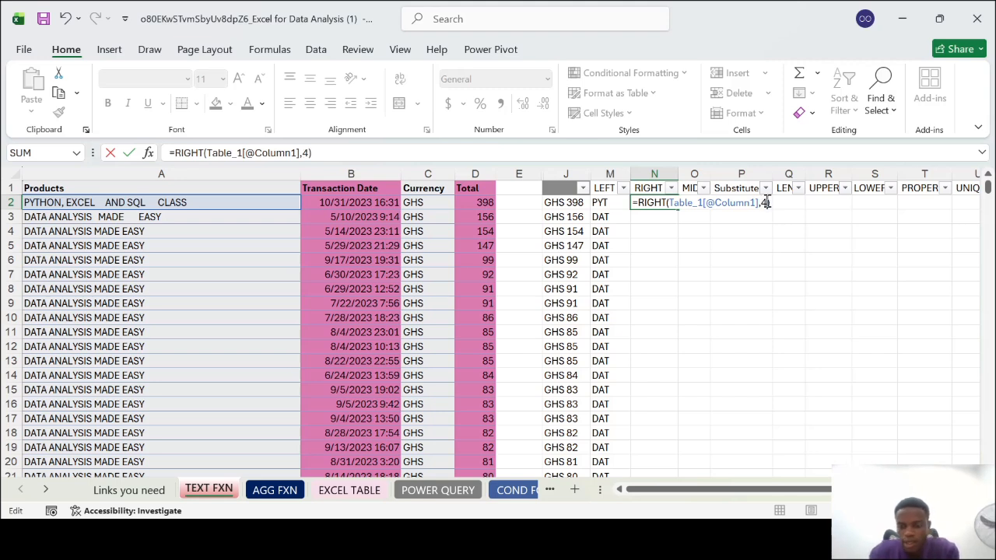
key("Return")
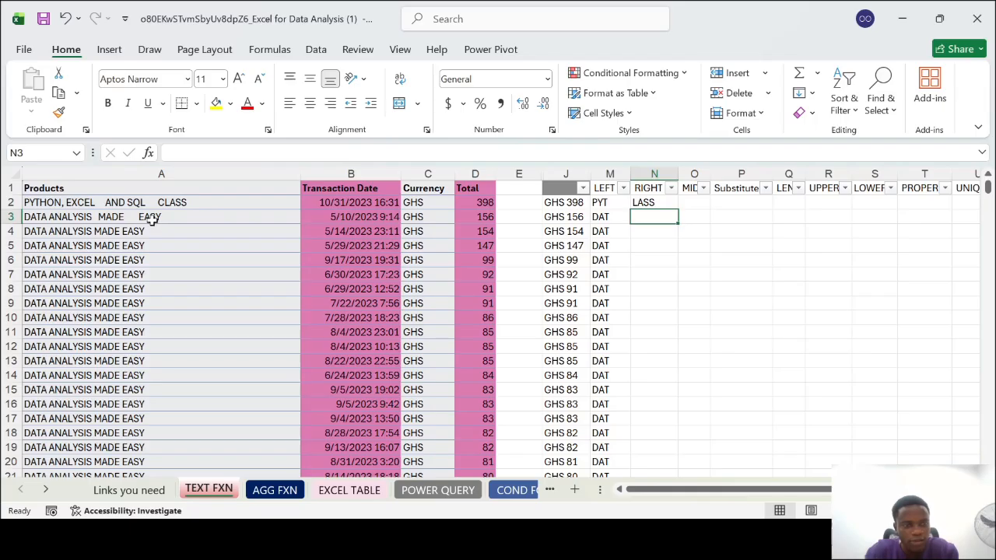
Review the product name endings in column A and fill the RIGHT formula from N2 down column N
scroll(168, 399, "down", 8)
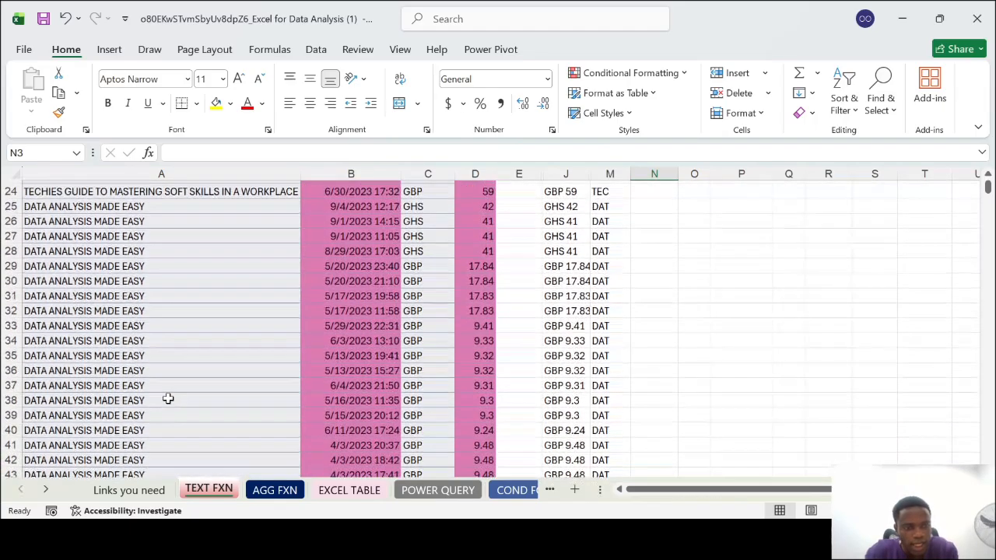
scroll(168, 399, "up", 1)
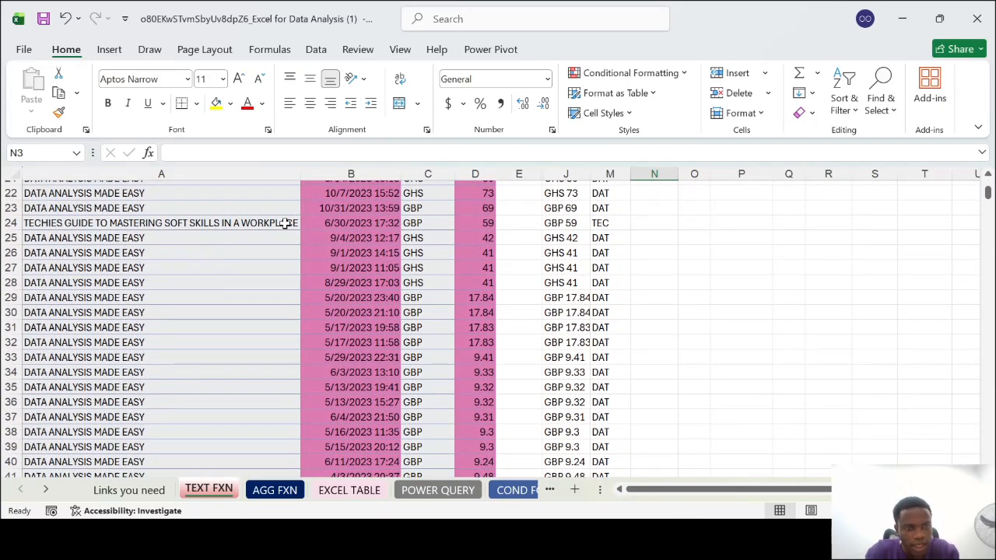
scroll(169, 346, "down", 4)
scroll(167, 346, "down", 13)
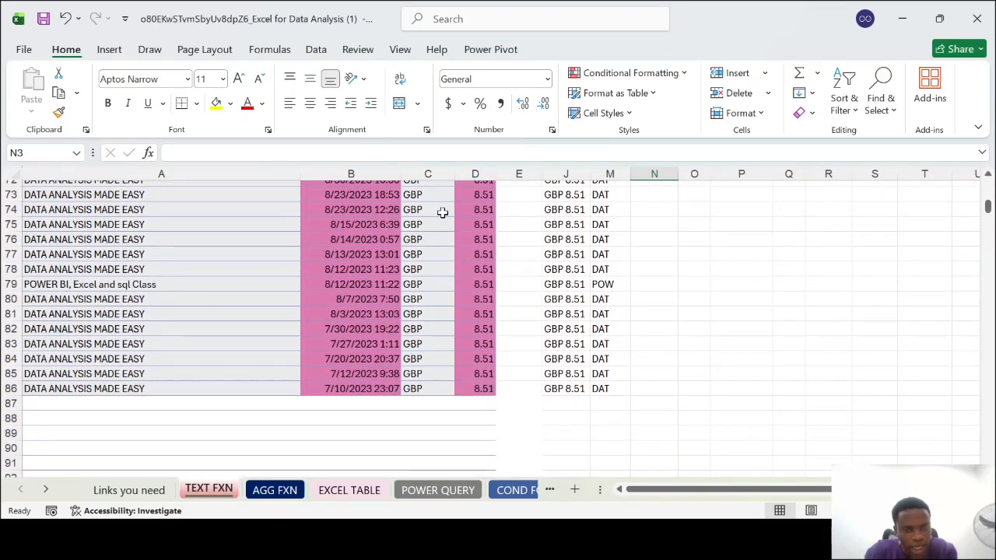
scroll(482, 208, "up", 20)
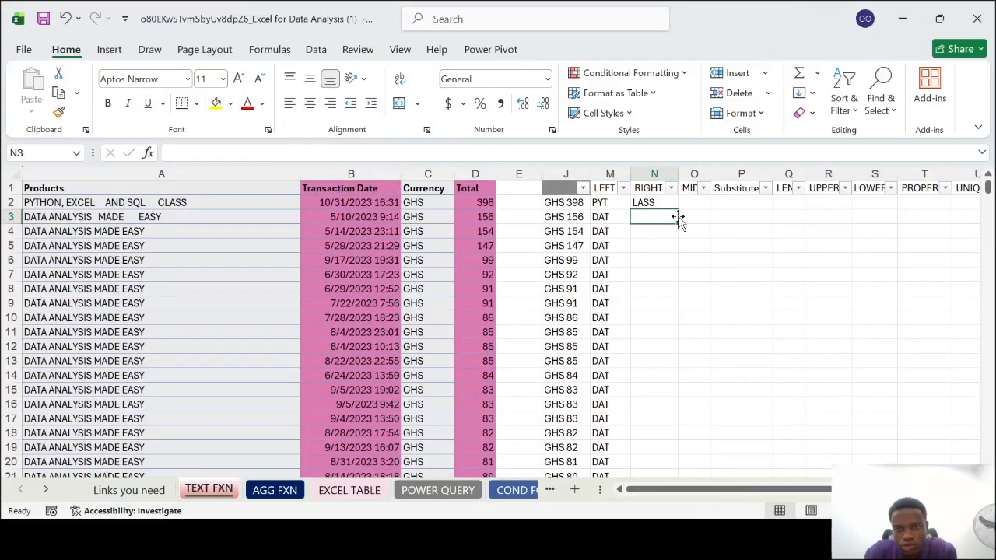
left_click(663, 205)
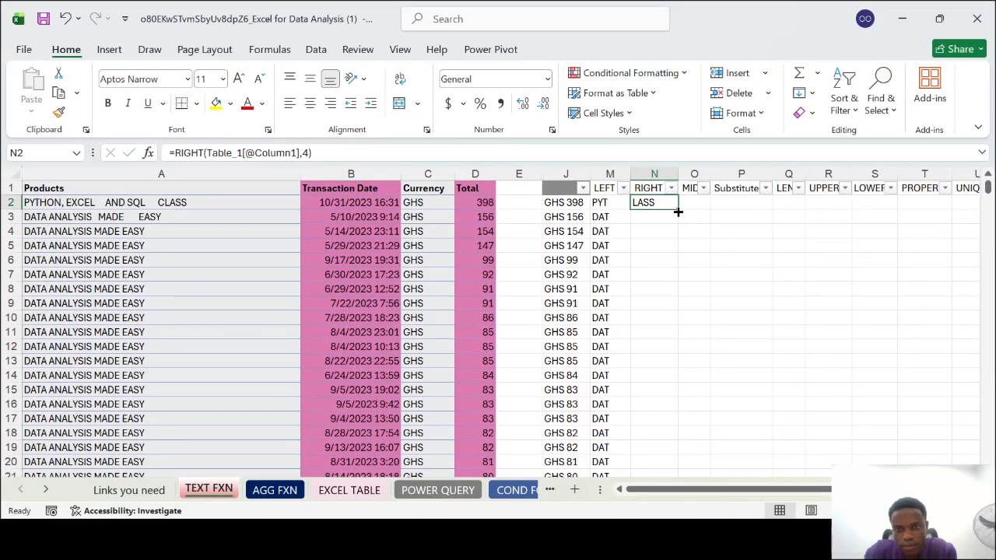
double_click(678, 209)
Compare the RIGHT results in column N with the product names, including the POWER BI class in row 79
scroll(667, 352, "down", 14)
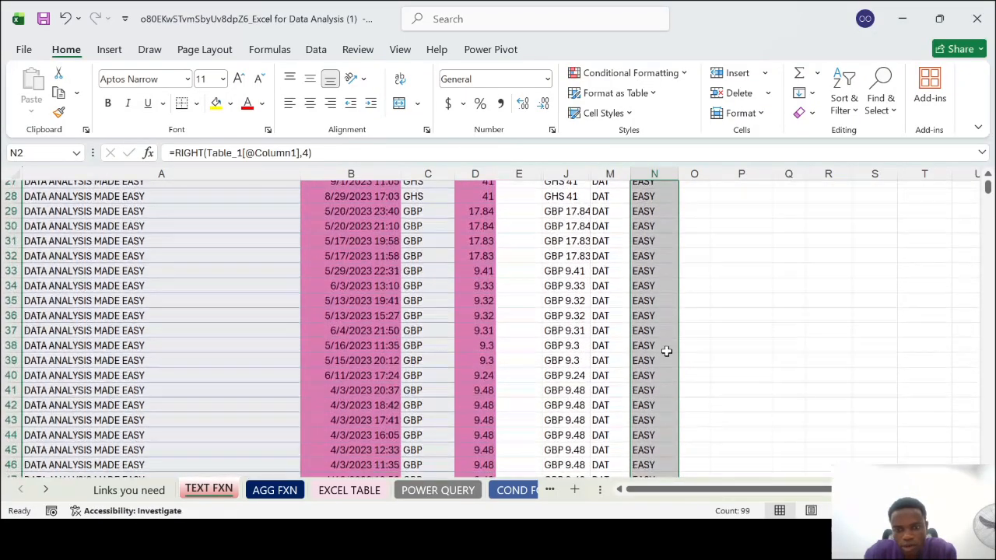
scroll(667, 351, "down", 8)
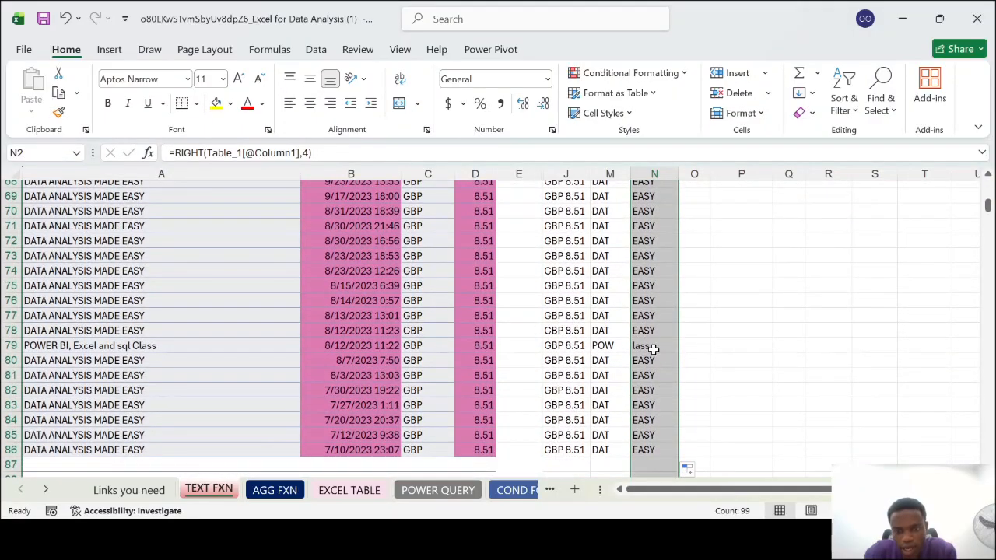
scroll(649, 343, "up", 2)
left_click(663, 431)
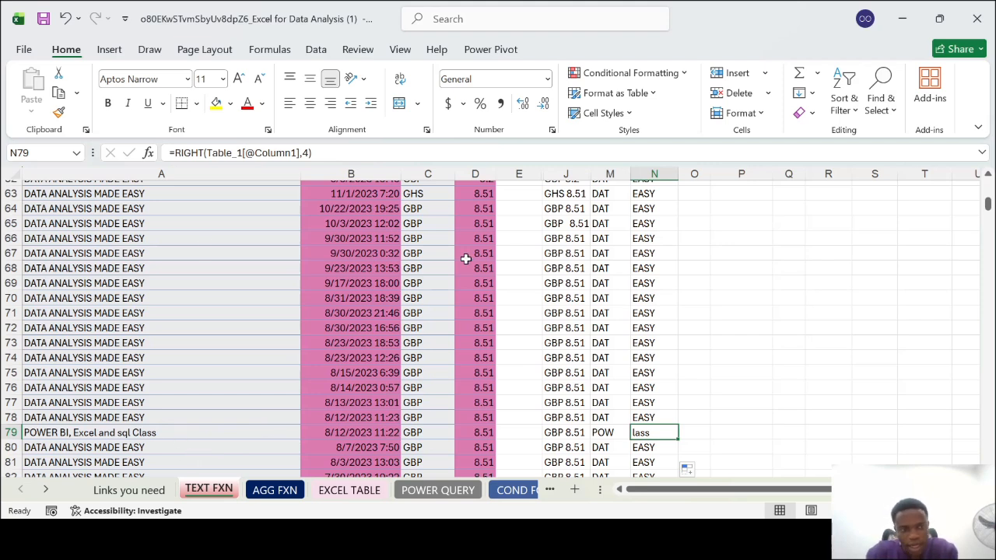
scroll(750, 270, "up", 6)
scroll(749, 270, "up", 8)
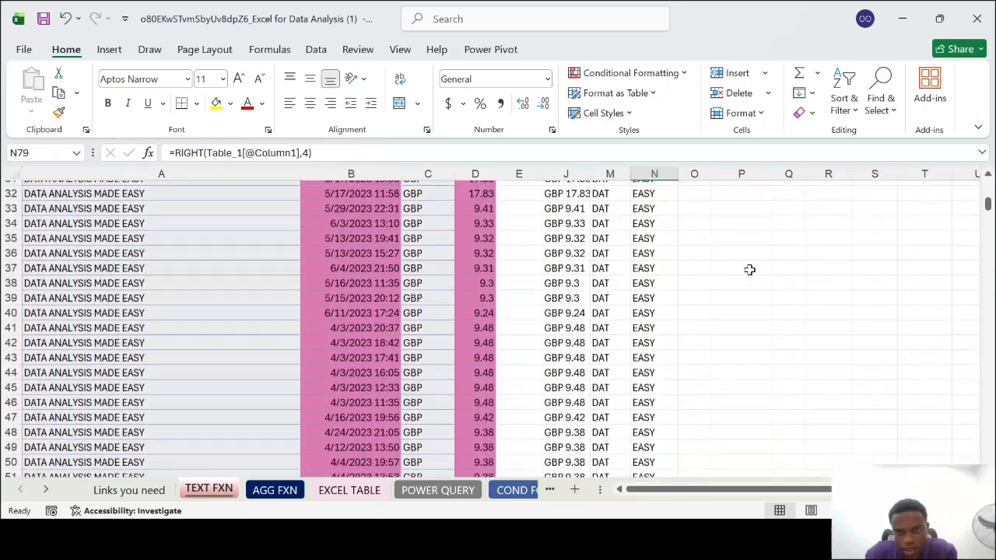
scroll(750, 271, "up", 1)
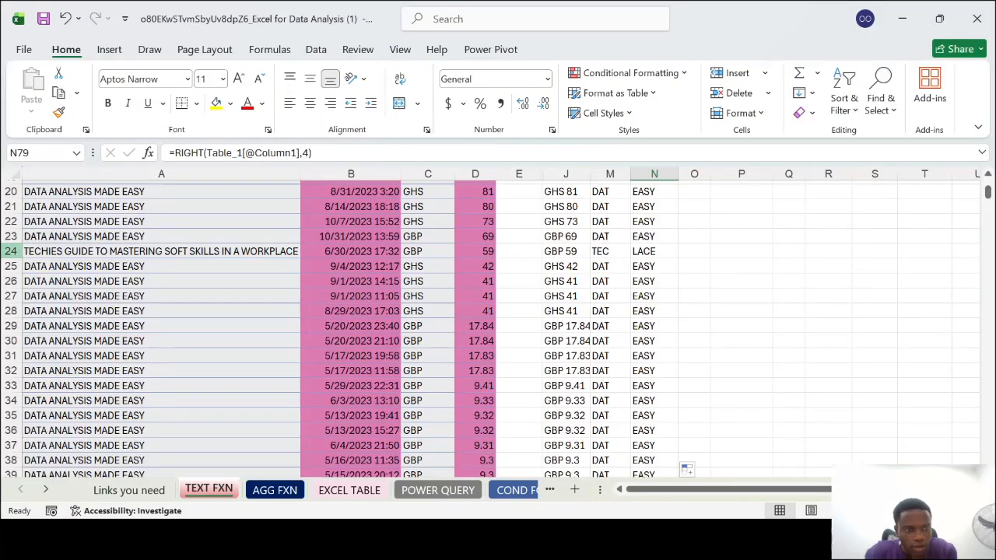
Try returning the last five characters of the product in row 24 with the RIGHT formula in N24
left_click(11, 252)
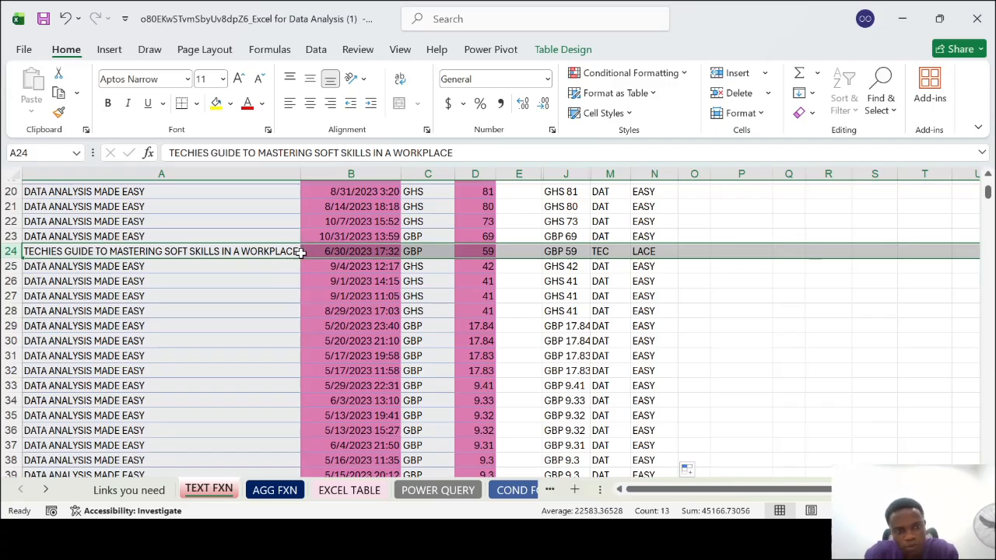
double_click(658, 252)
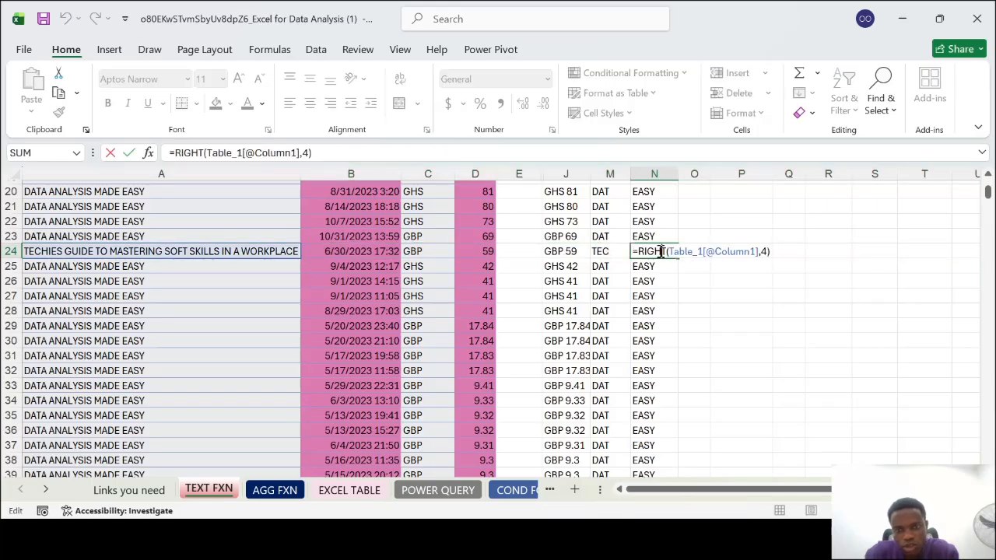
left_click(769, 251)
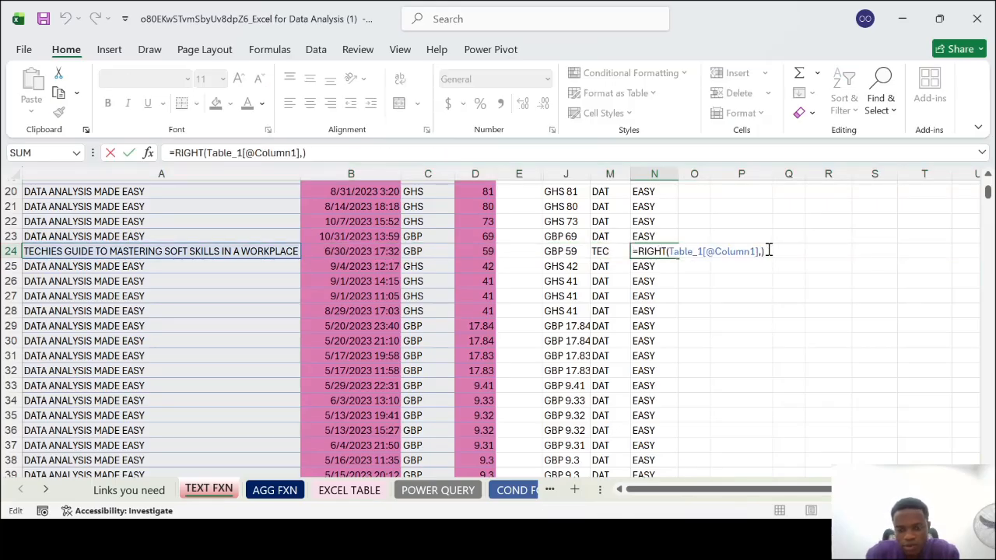
key("Return")
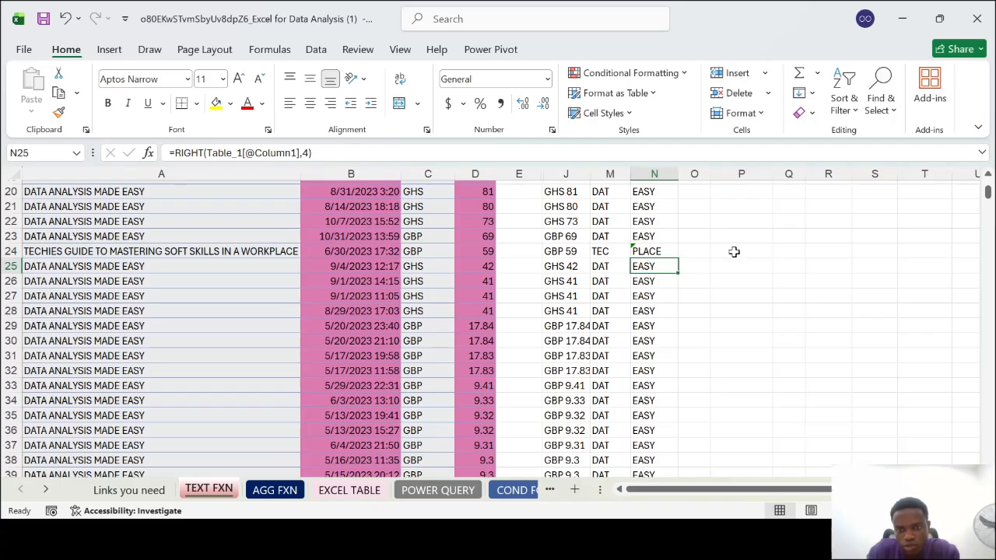
left_click(654, 251)
scroll(654, 251, "up", 6)
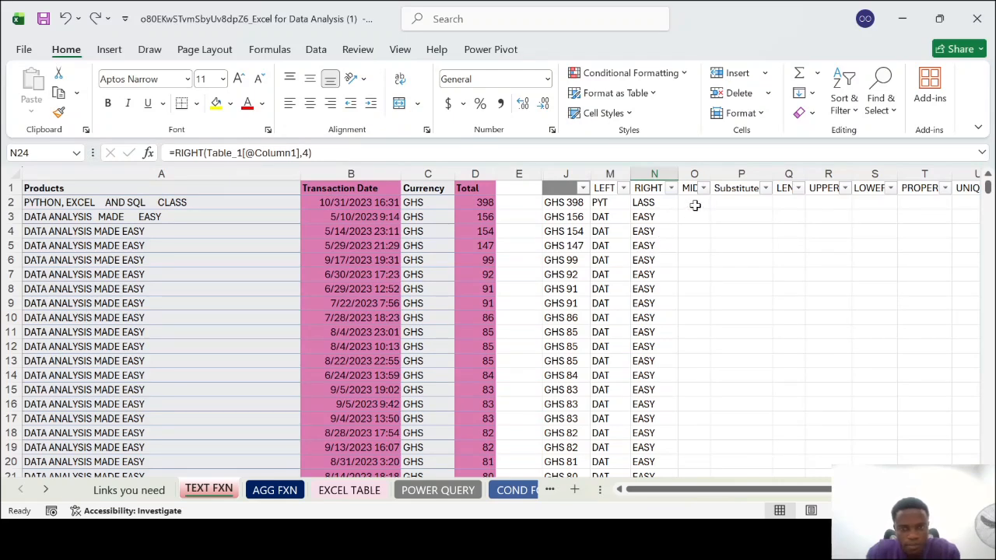
left_click(695, 205)
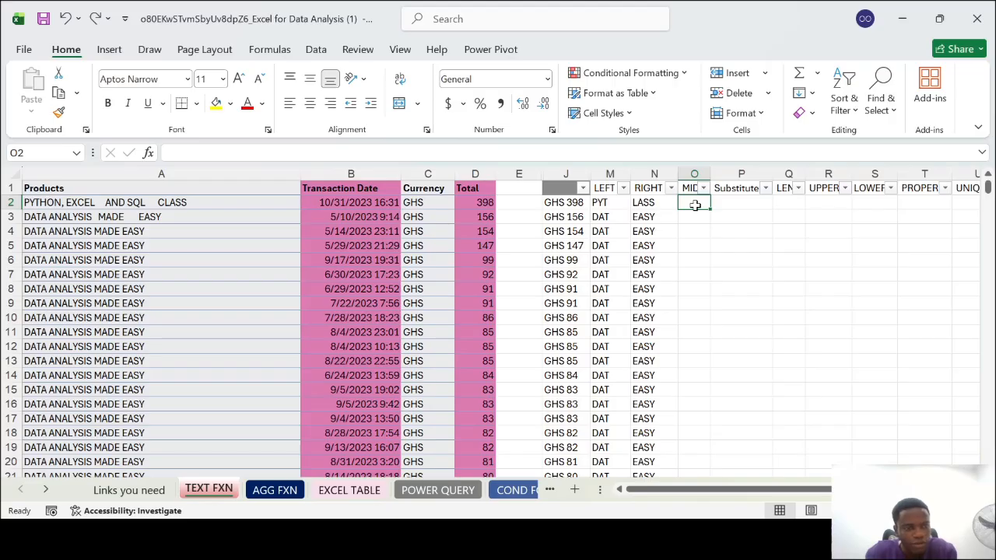
type("=")
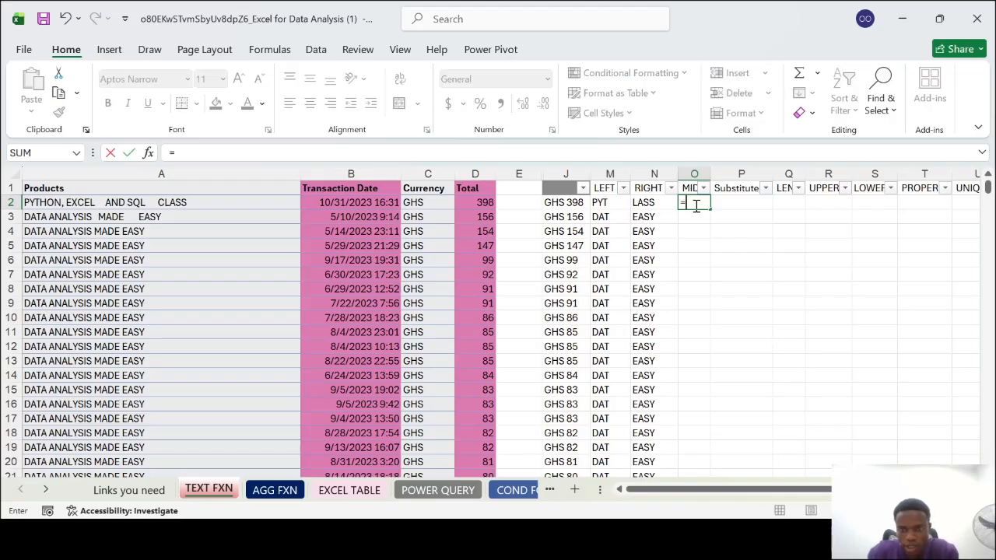
type("MID(")
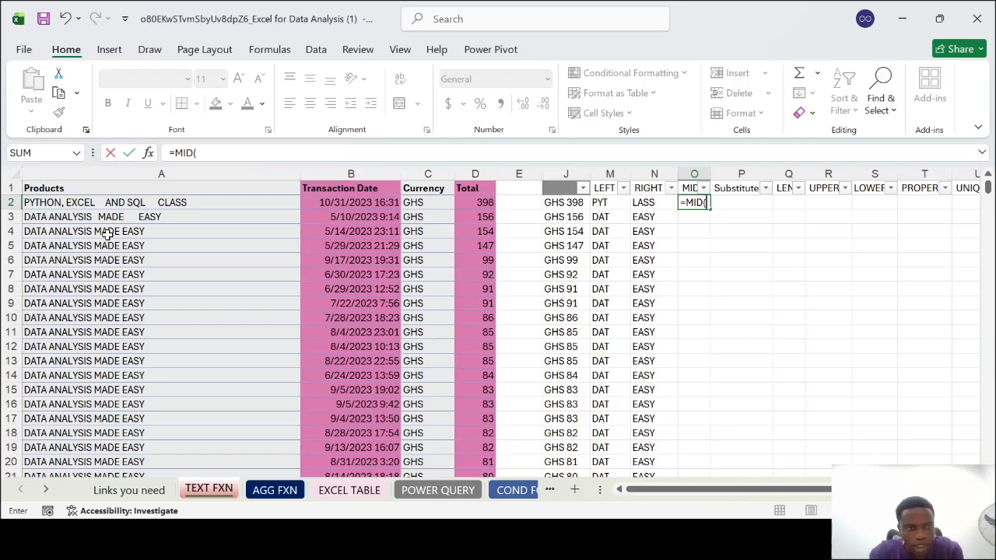
left_click(58, 199)
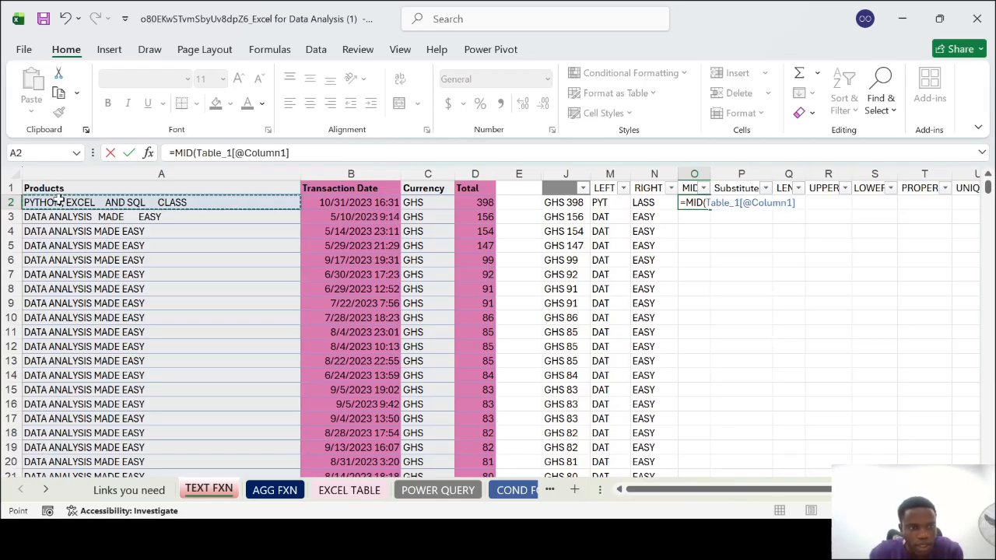
type(",5,")
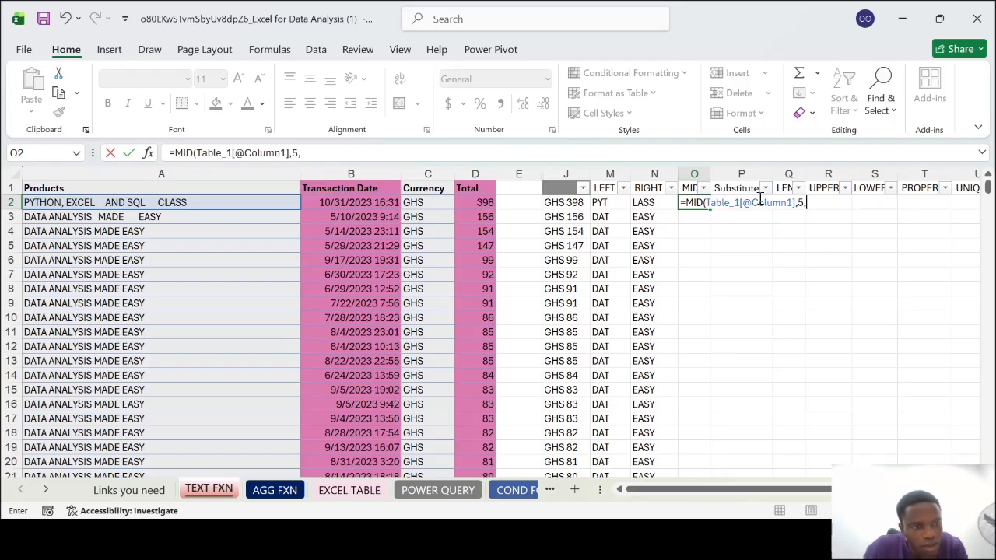
left_click(803, 202)
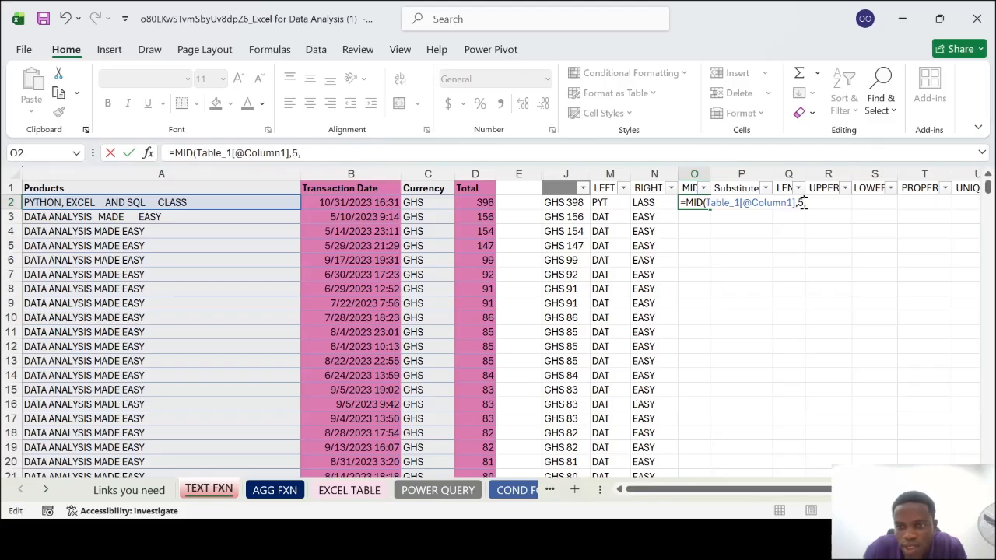
key("BackSpace")
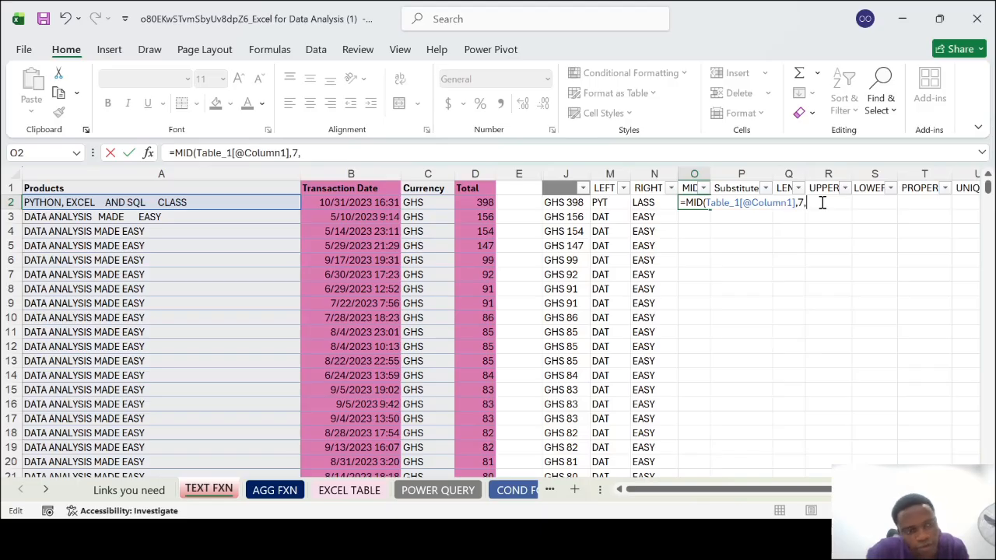
type("4")
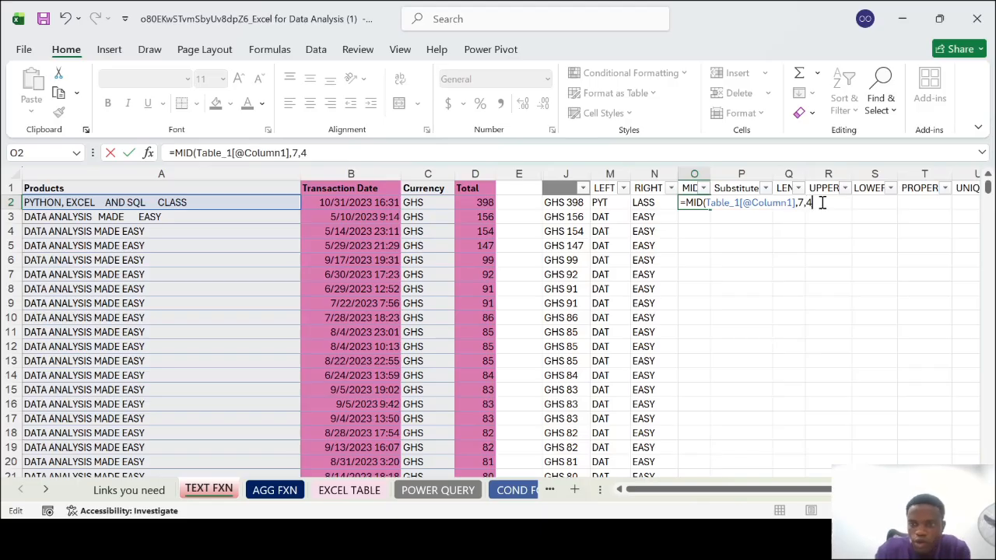
type(")")
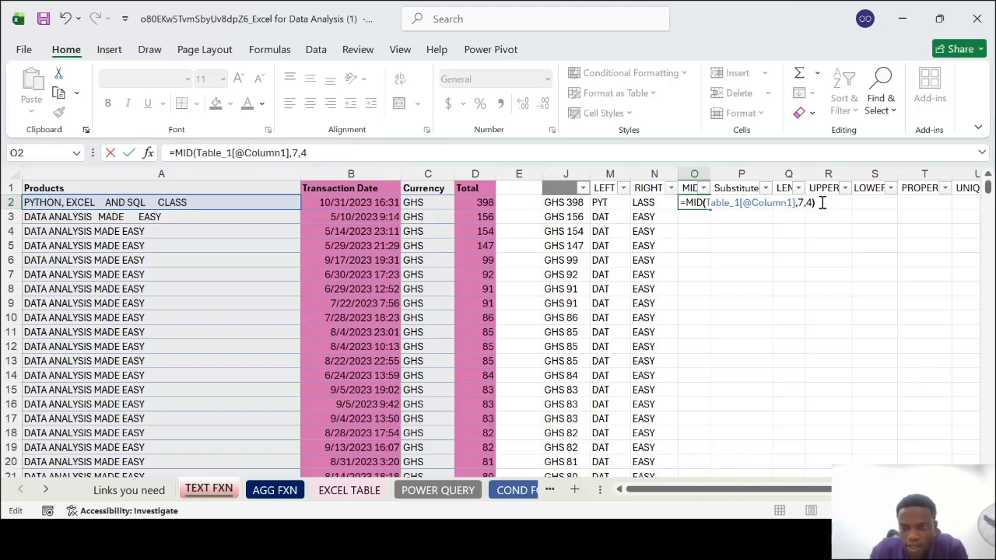
key("Return")
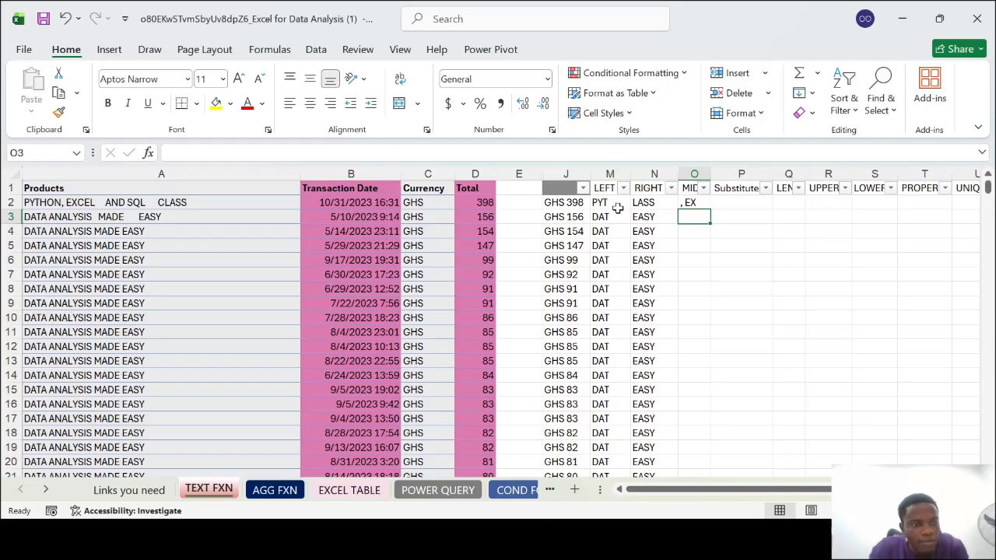
Change the start position of the MID formula in O2 to 9
double_click(694, 202)
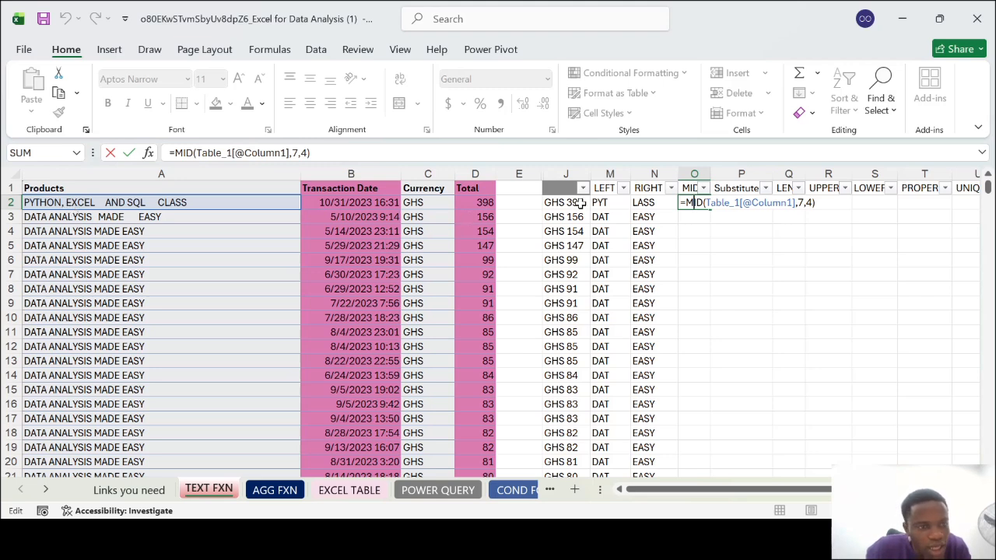
left_click(805, 204)
key("BackSpace")
type("9")
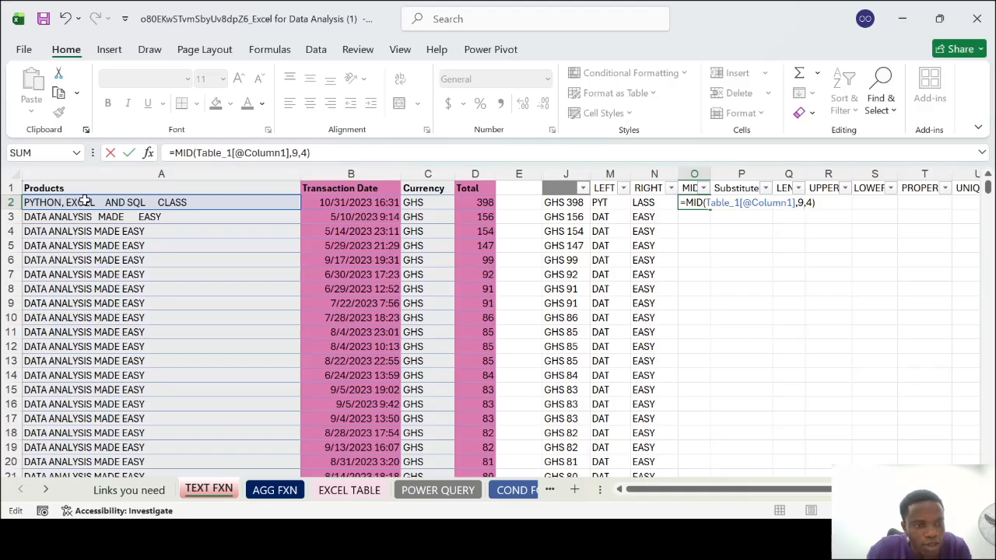
left_click(684, 218)
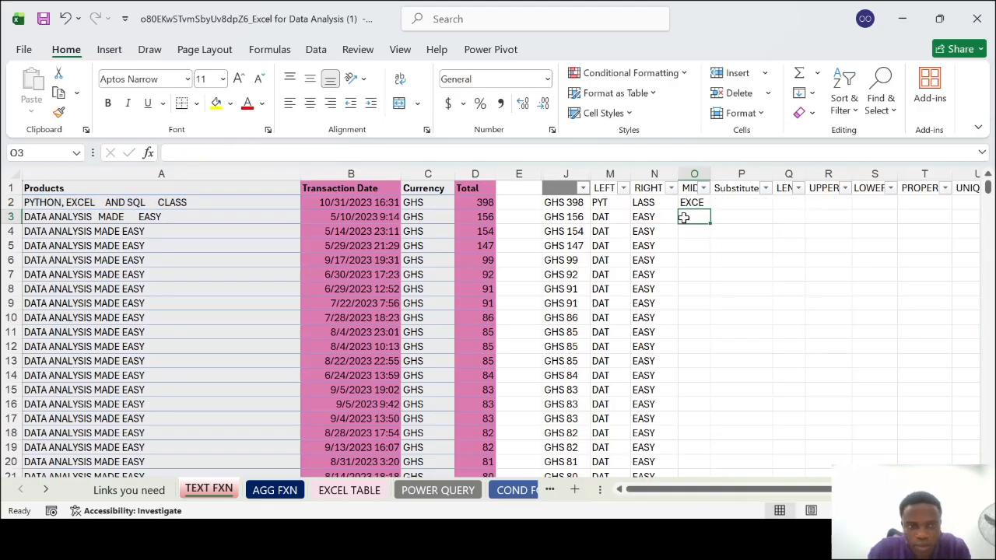
Fill the MID formula from O2 down column O
left_click(695, 204)
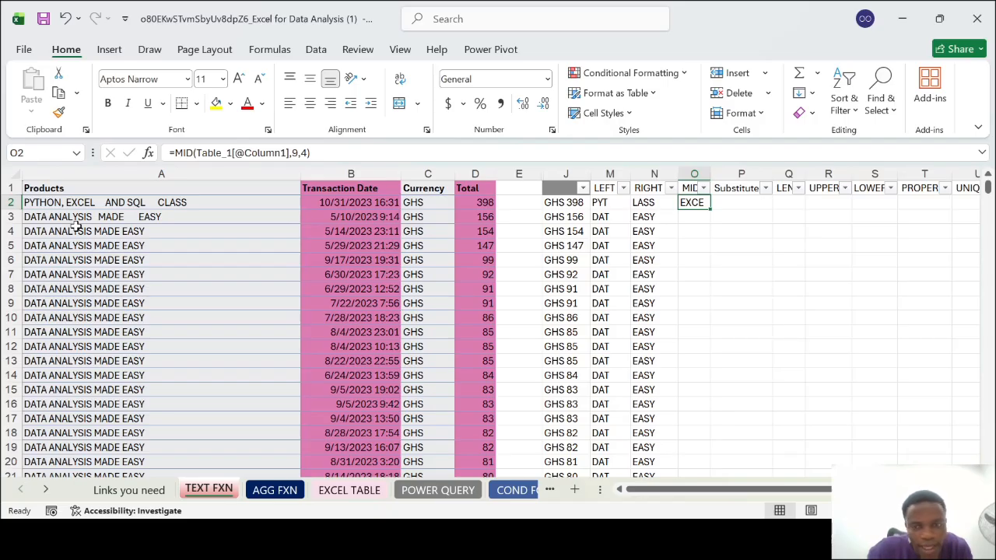
double_click(710, 209)
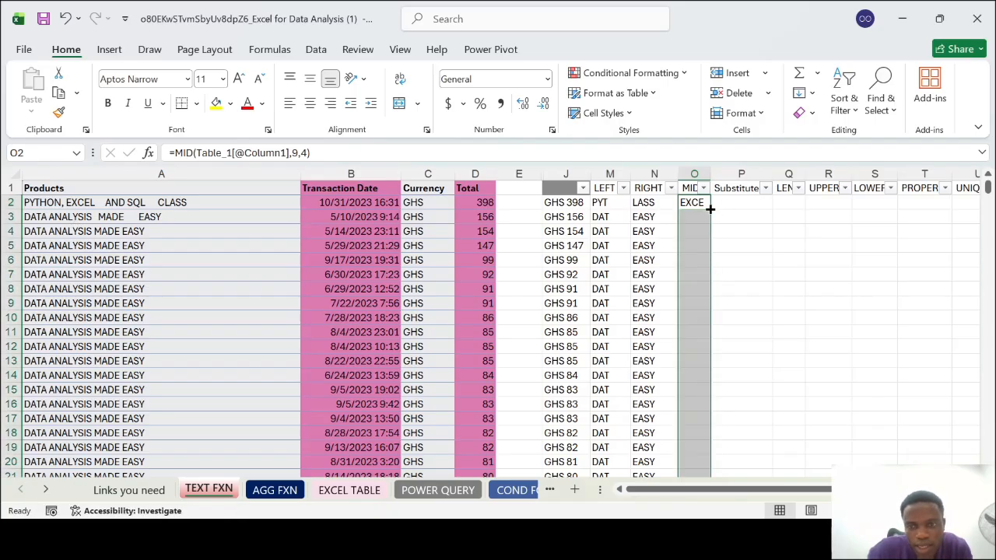
left_click(701, 230)
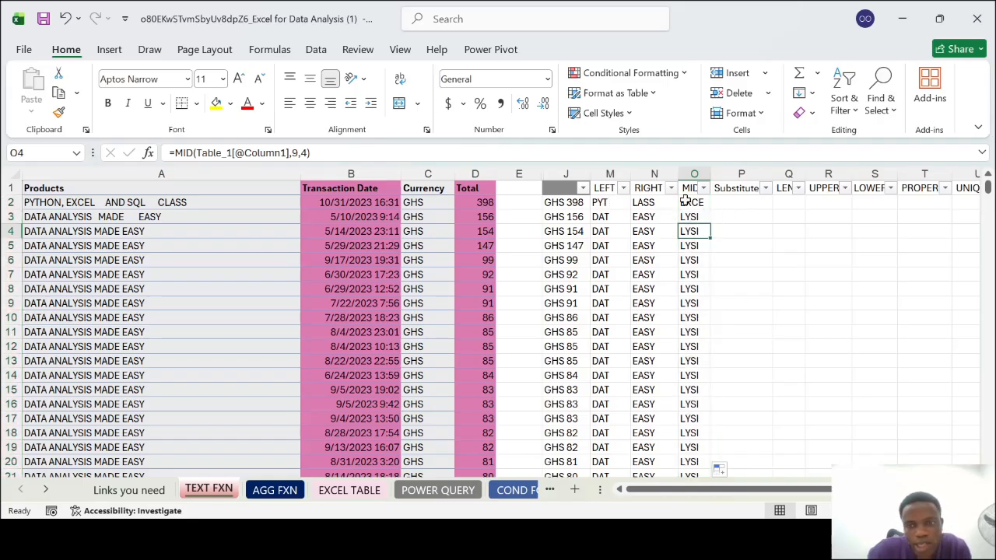
Set the start position of the MID formula in O2 to 2 and review the formula
double_click(685, 201)
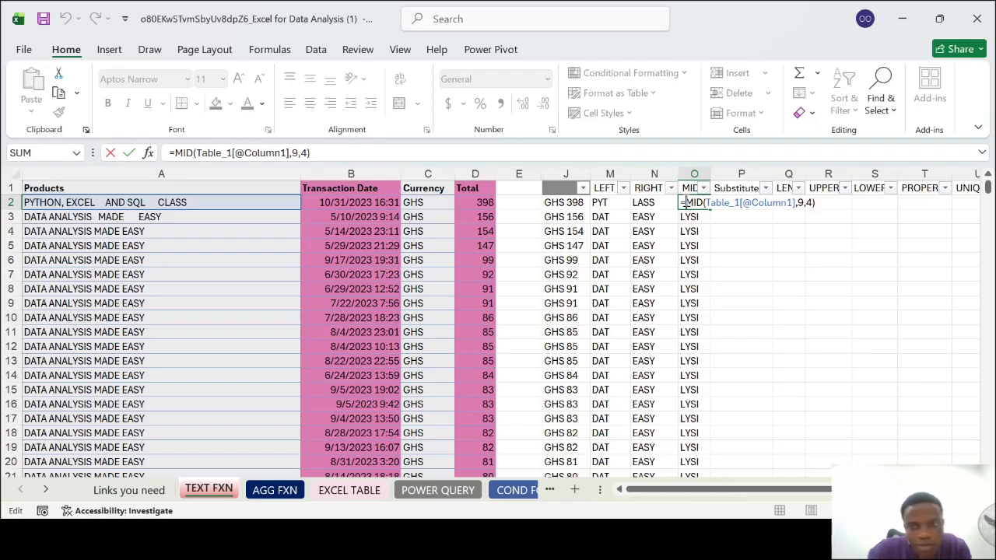
left_click(804, 204)
key("BackSpace")
type("2")
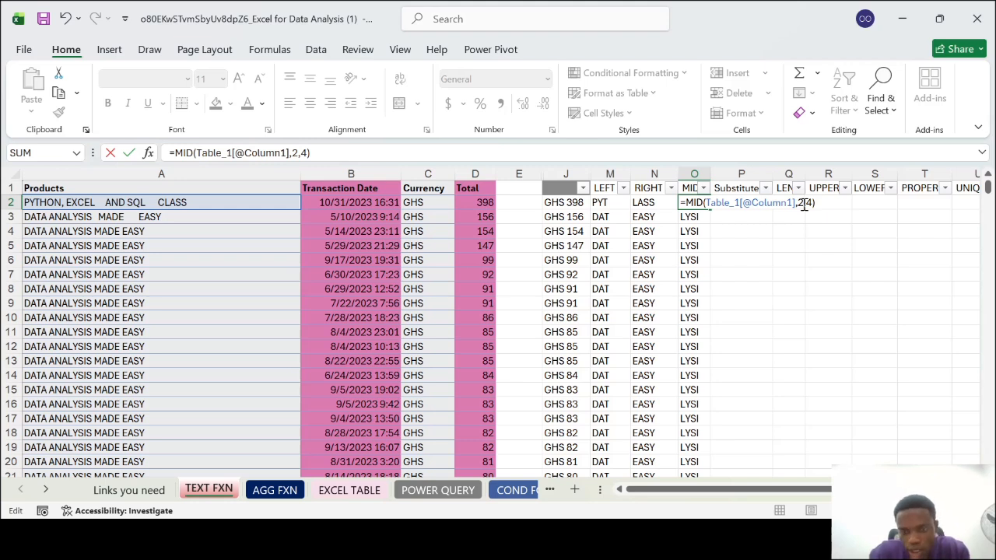
key("Return")
left_click(694, 203)
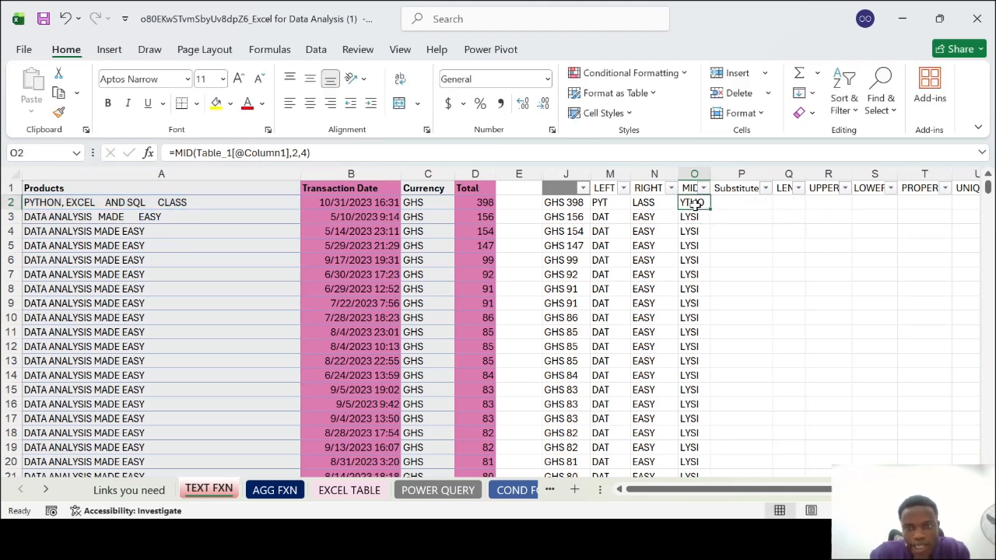
double_click(694, 203)
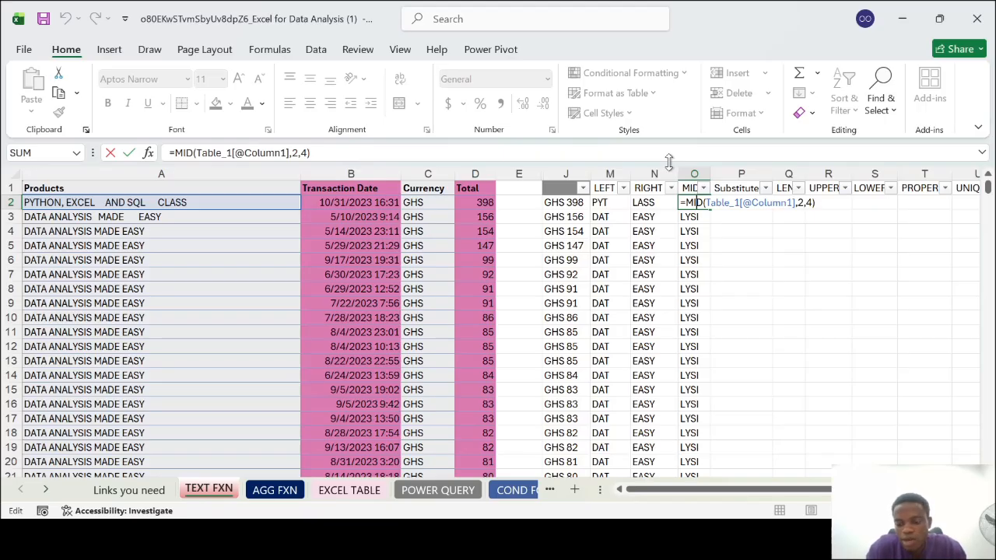
key("Return")
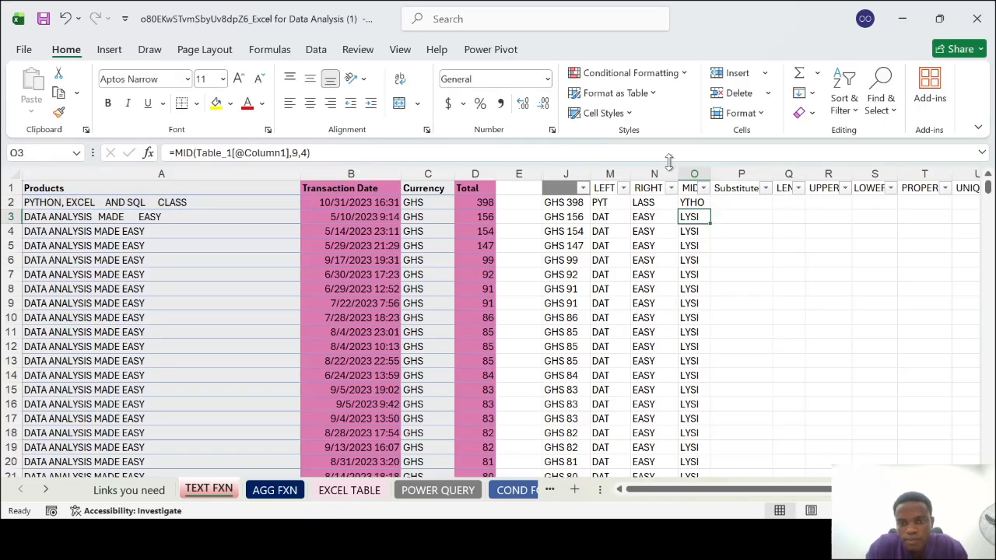
Set the MID start position in O2 back to 9, matching the formula in the rows below
double_click(703, 202)
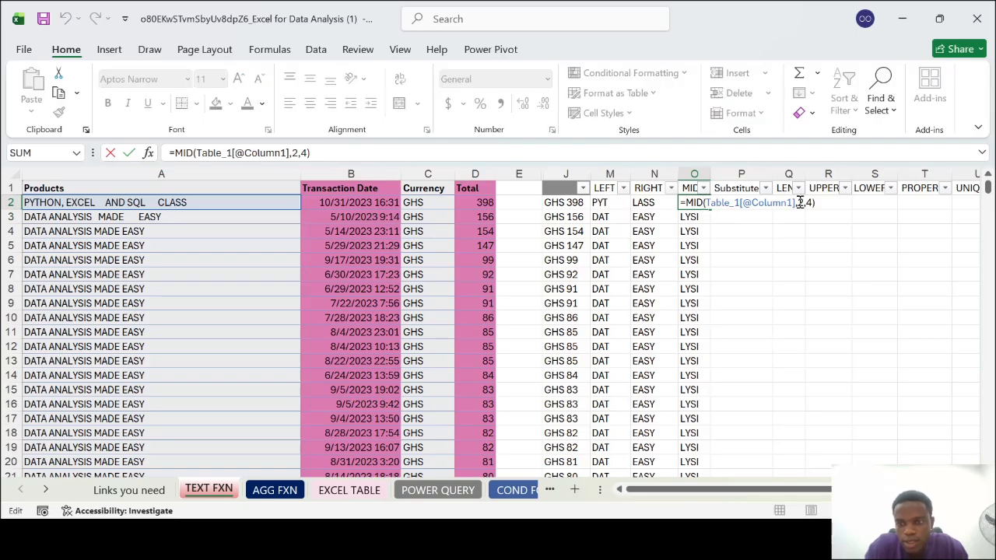
left_click(799, 202)
key("BackSpace")
type("9")
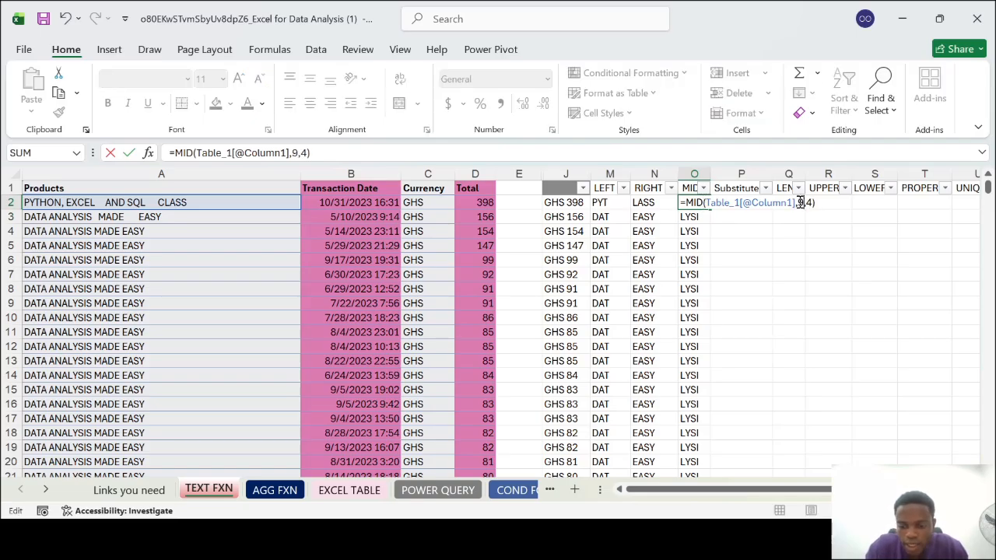
key("Return")
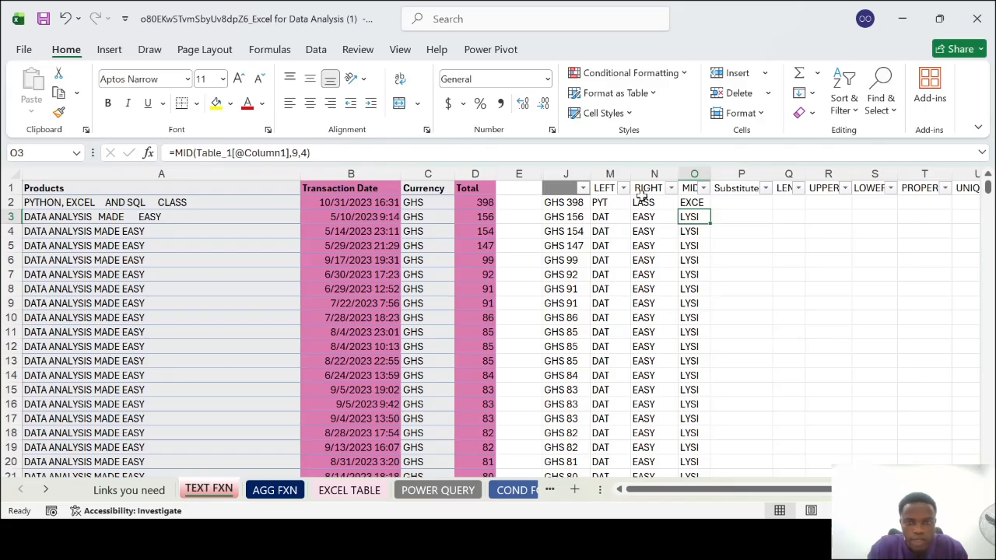
Hide the LEFT, RIGHT and MID columns, M through O
left_click(695, 174)
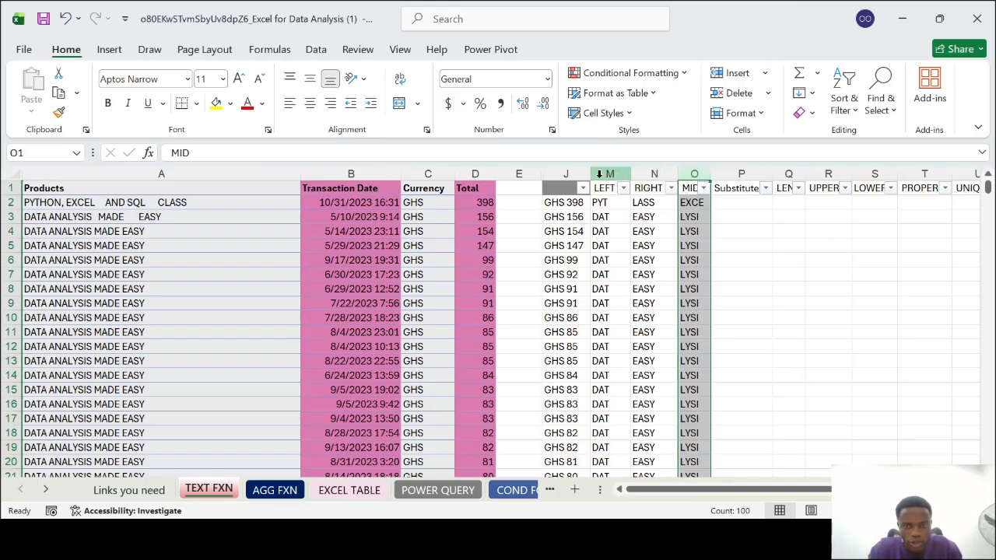
left_click(600, 174, "shift")
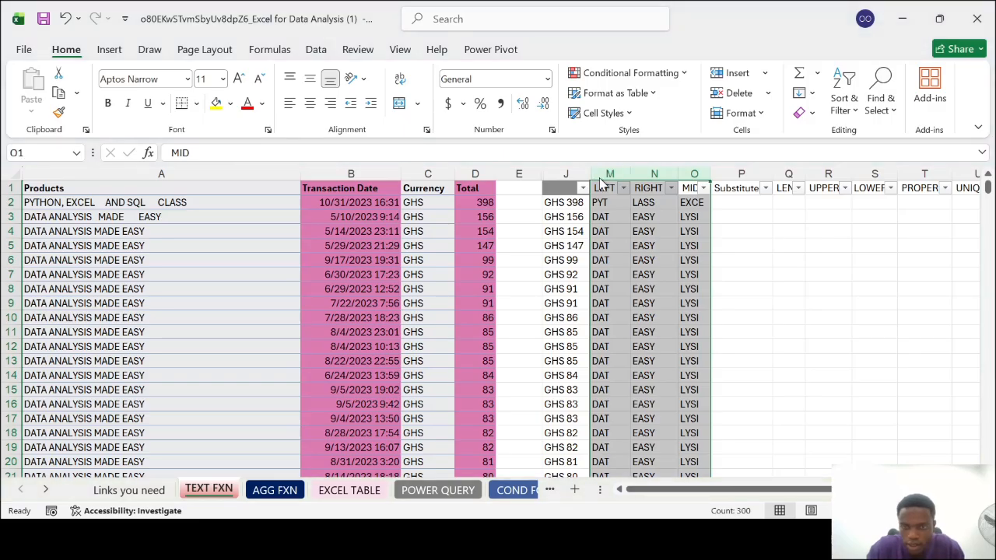
key("ctrl+0")
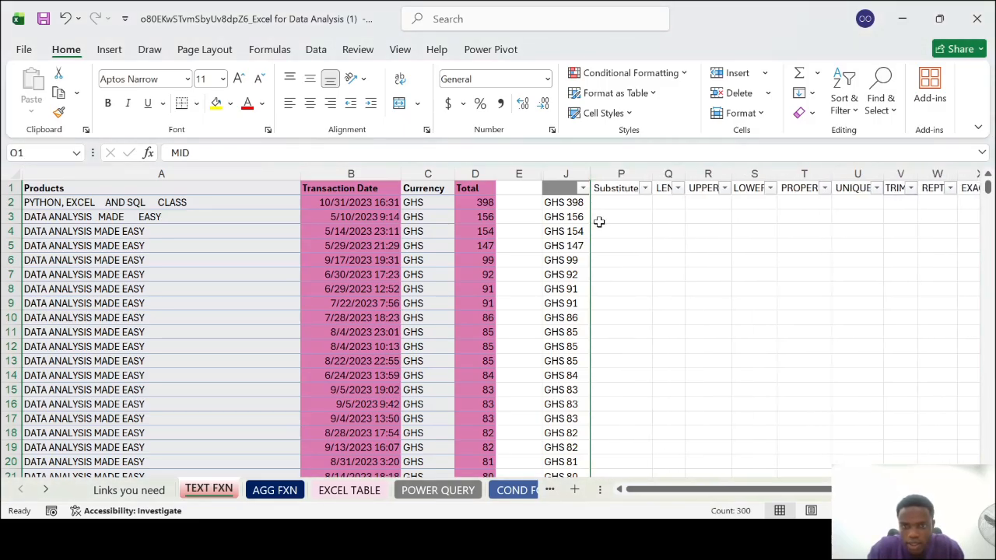
Widen the Substitute column P slightly and select the product name in A2
left_click(611, 204)
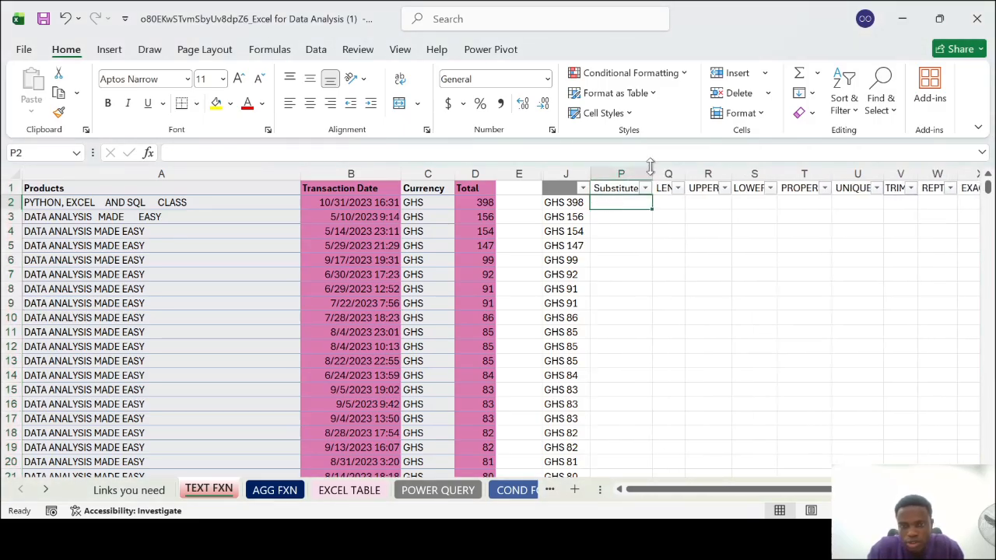
left_click_drag(651, 170, 653, 171)
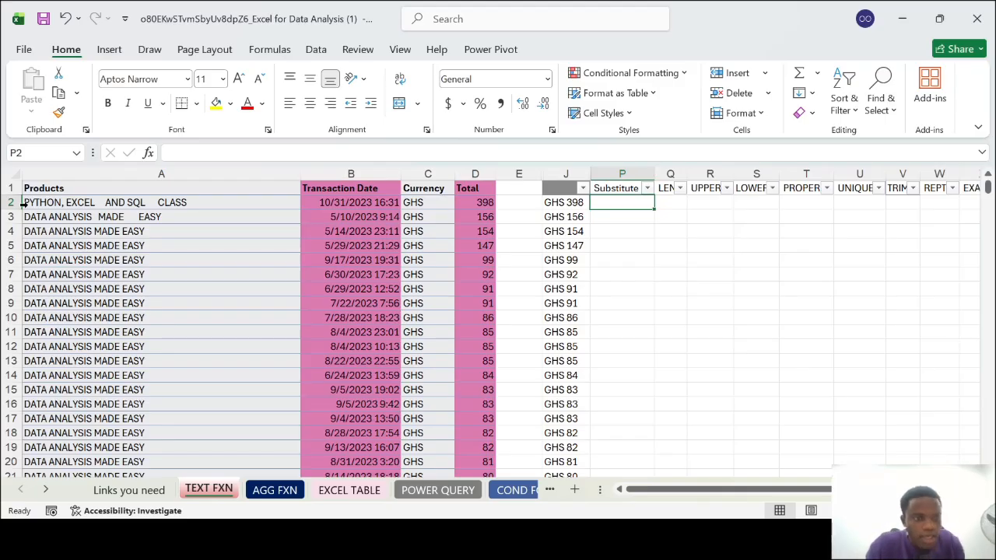
left_click(79, 200)
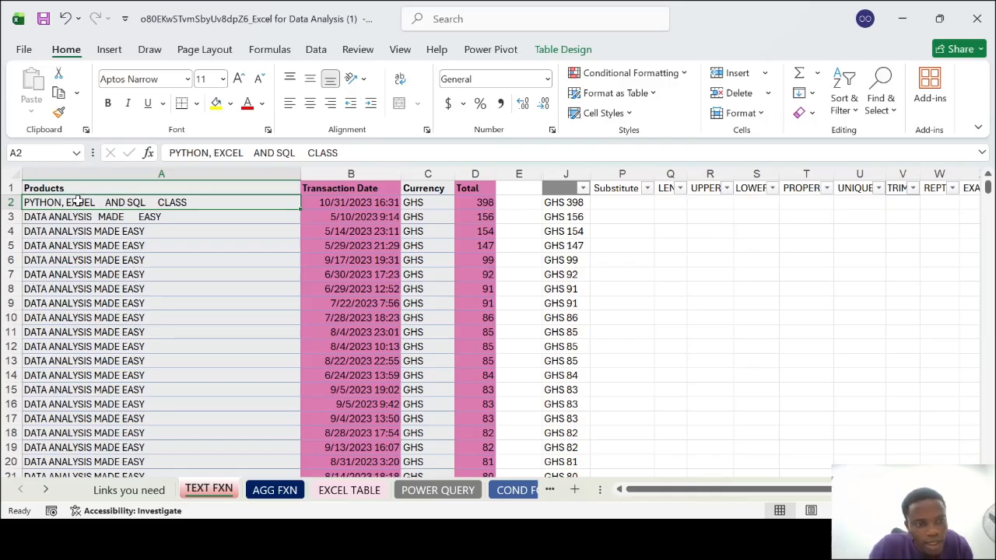
Start a SUBSTITUTE formula in P2 that takes the product name in A2 as its text
left_click(612, 199)
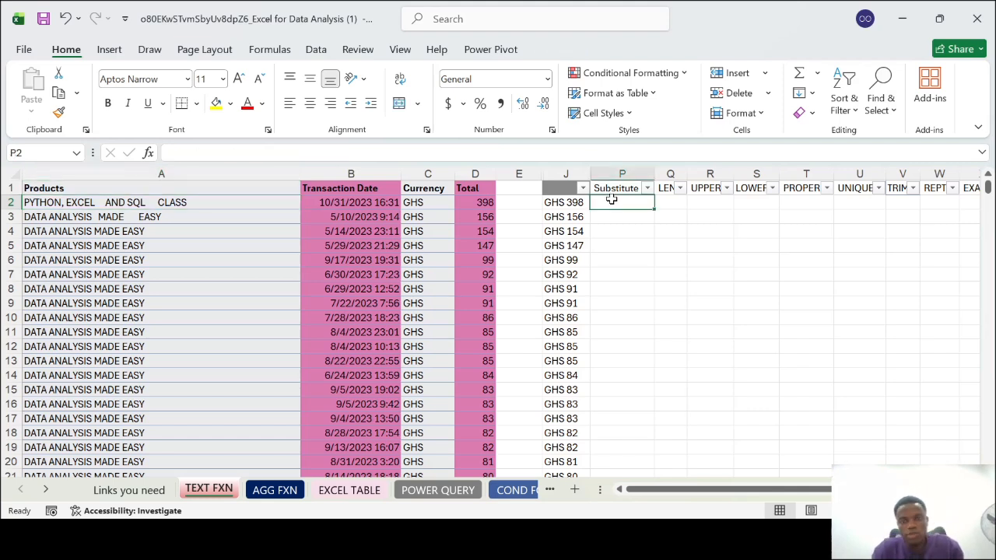
type("=ST")
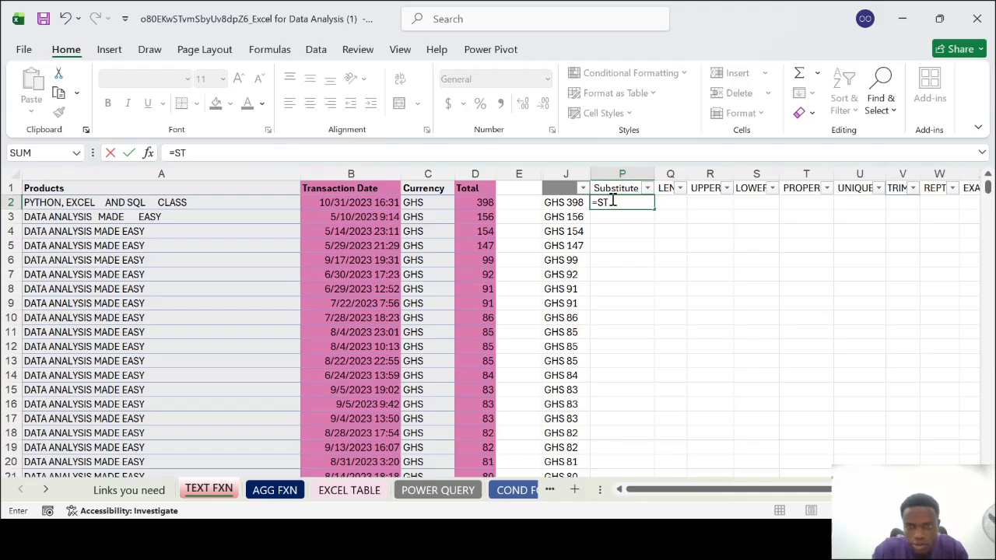
key("BackSpace")
type("UB")
key("Tab")
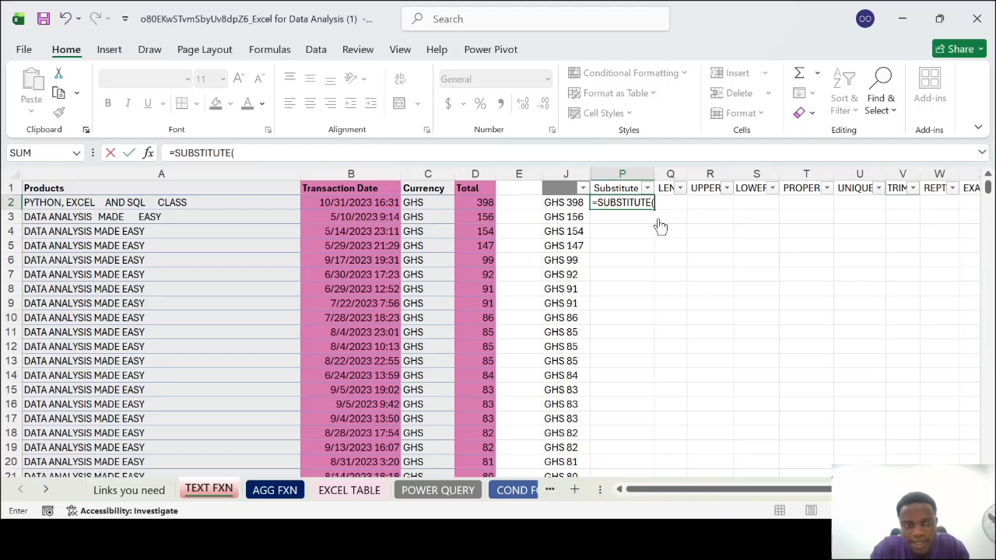
left_click(70, 201)
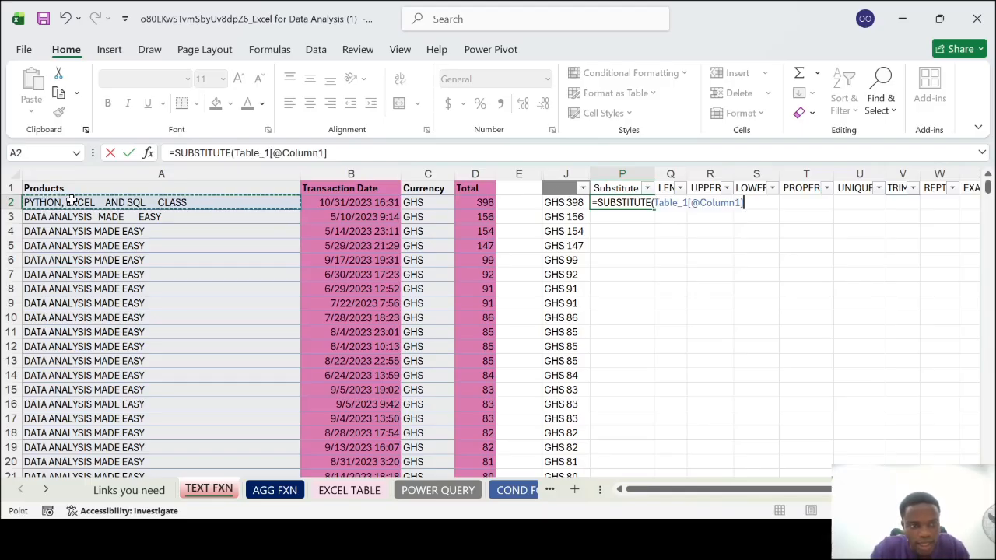
type(",")
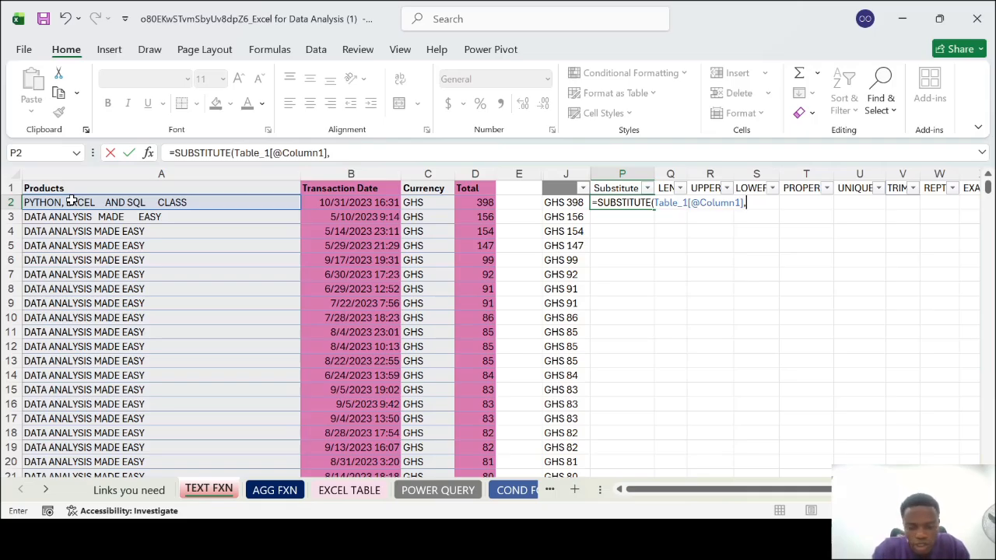
type("\"")
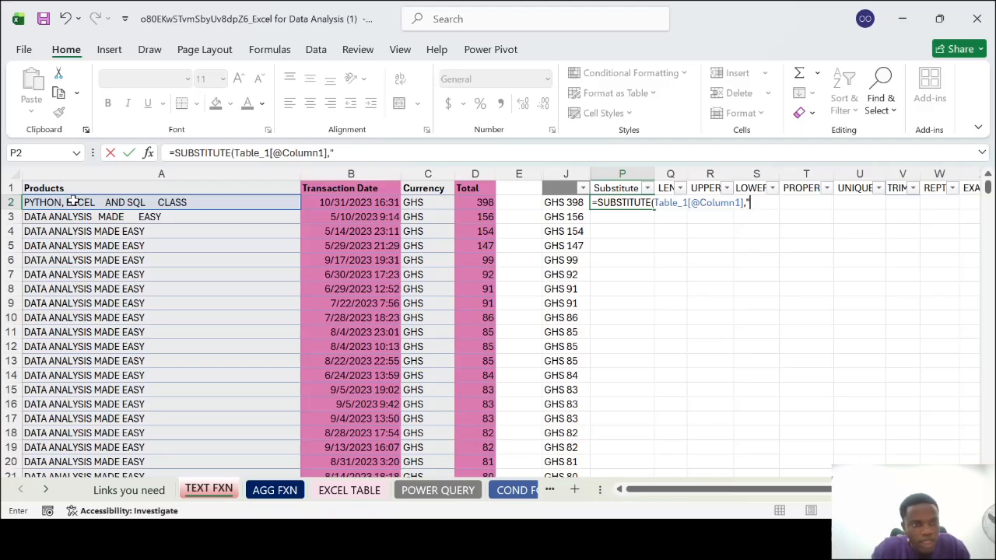
type("E,")
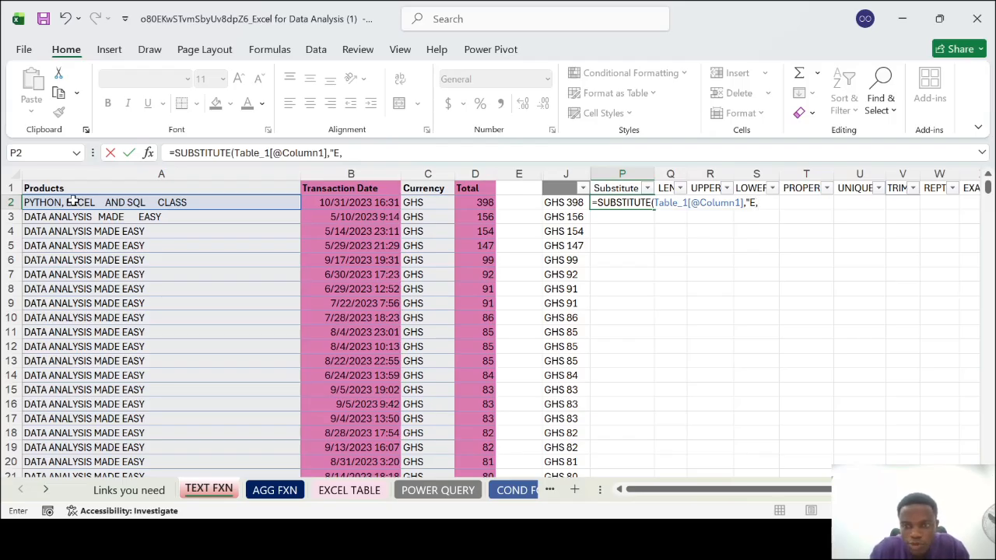
Complete the SUBSTITUTE formula in P2 with "E" as the old text and "e" as the new text
key("BackSpace")
type("\",")
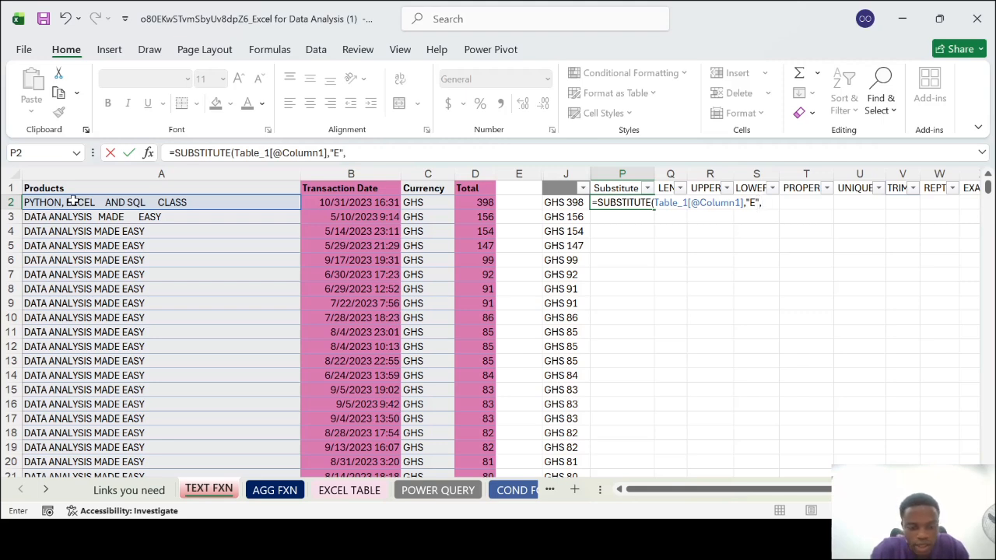
type("\"e")
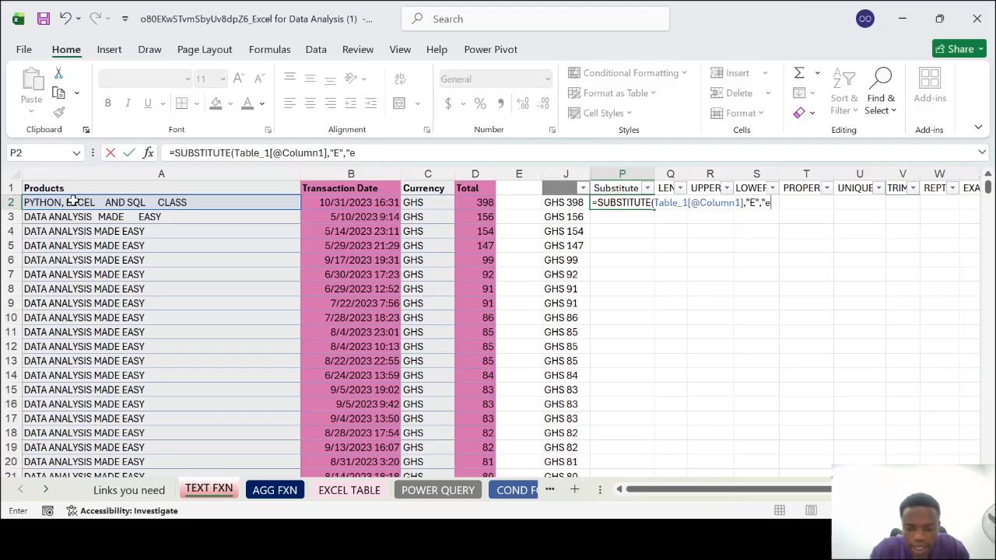
type("\")")
key("Return")
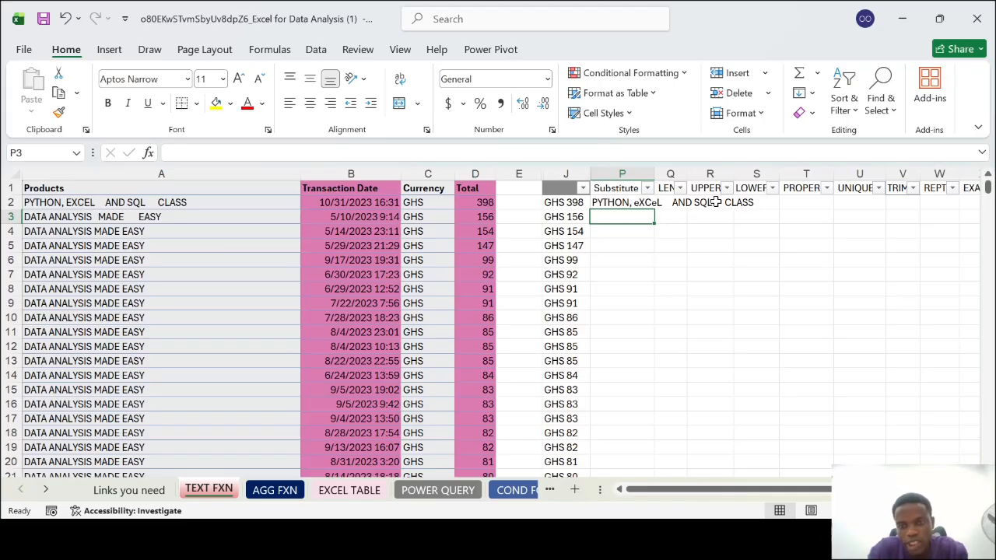
Fit column P to its contents, fill the SUBSTITUTE formula down all product rows, and review the replaced text
left_click(650, 202)
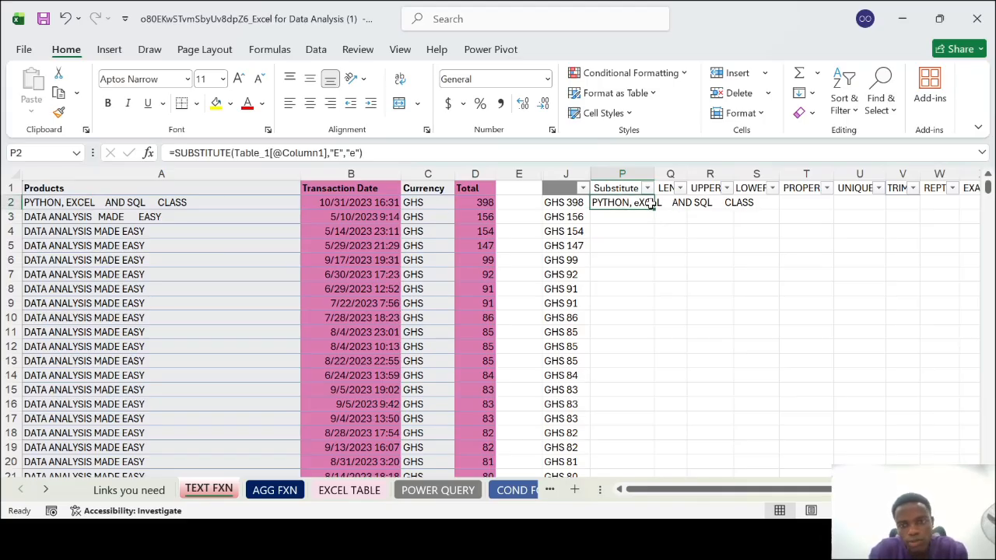
double_click(654, 173)
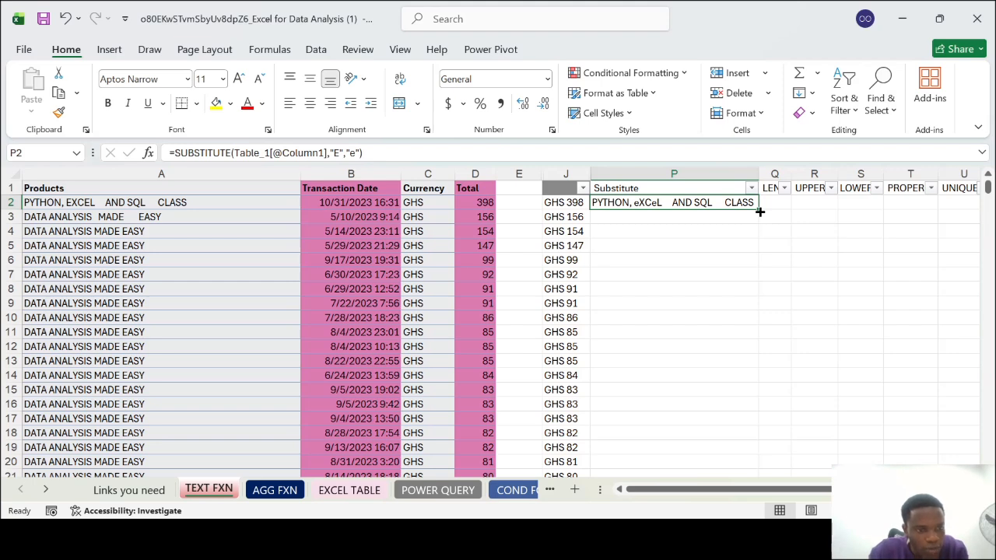
double_click(759, 210)
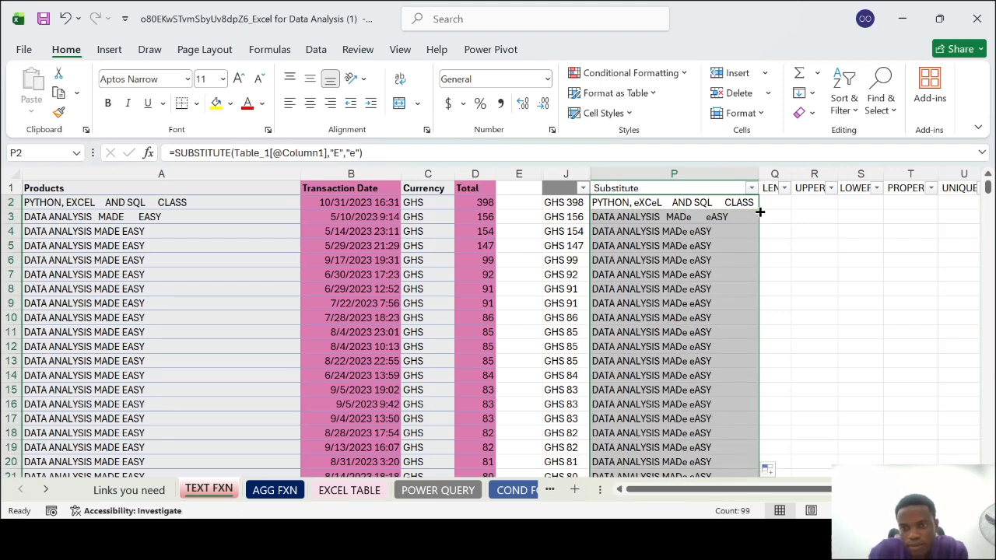
left_click(725, 263)
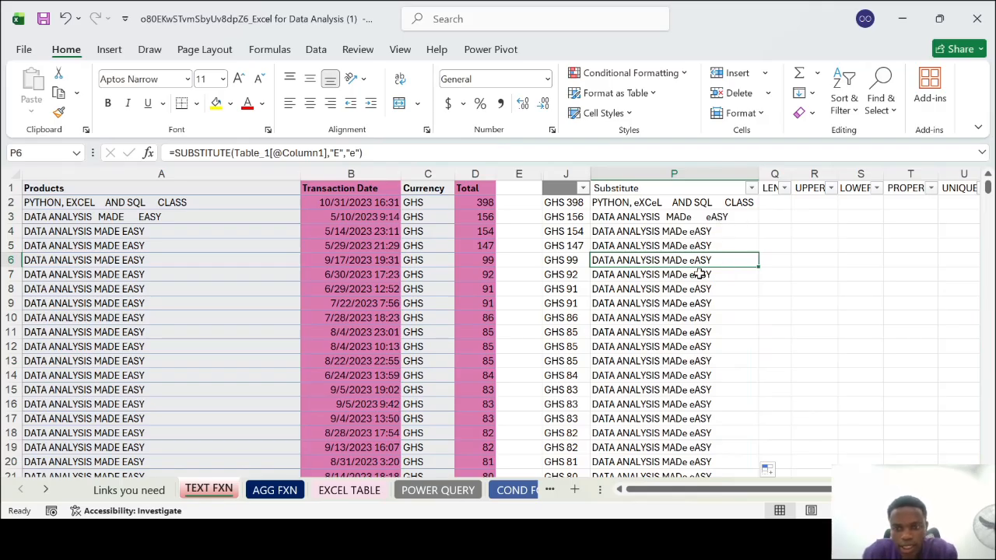
scroll(707, 371, "down", 4)
scroll(707, 371, "down", 1)
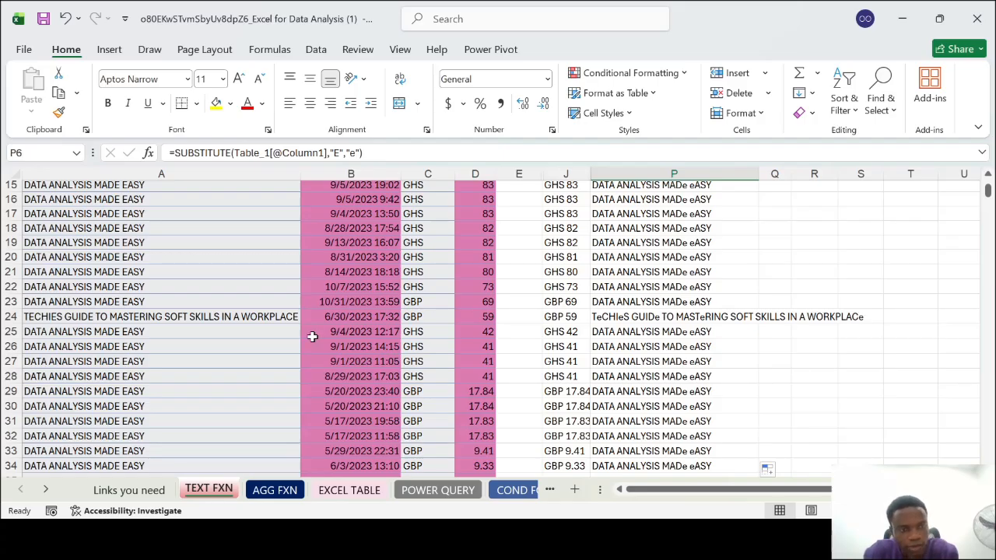
scroll(312, 336, "down", 3)
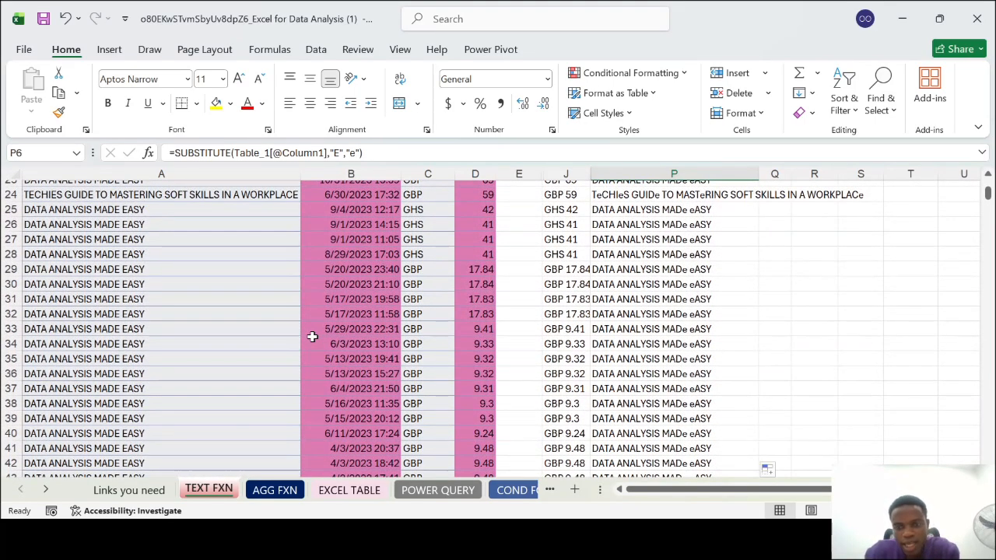
scroll(312, 336, "up", 8)
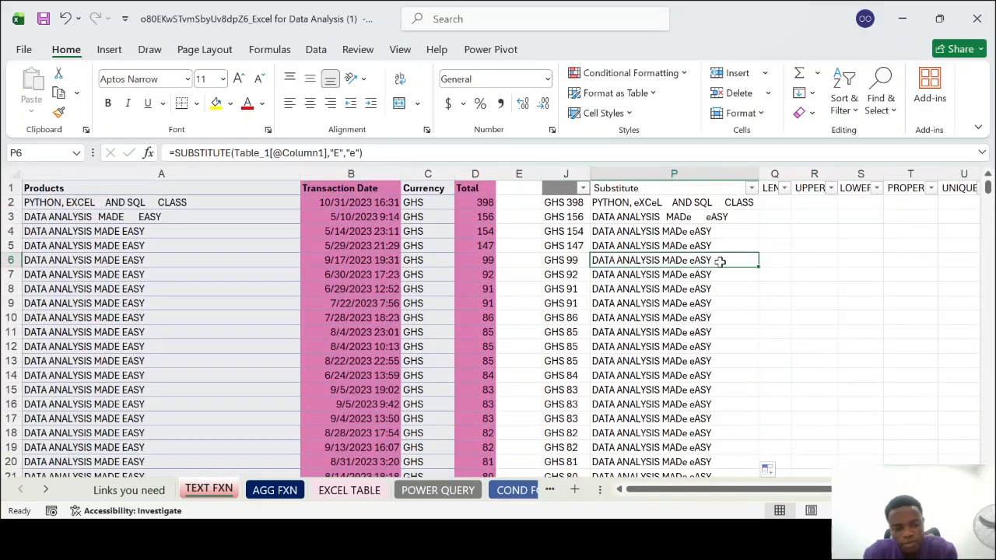
Undo the fill, the column fitting and the SUBSTITUTE formula in column P
key("ctrl+z")
key("ctrl+z")
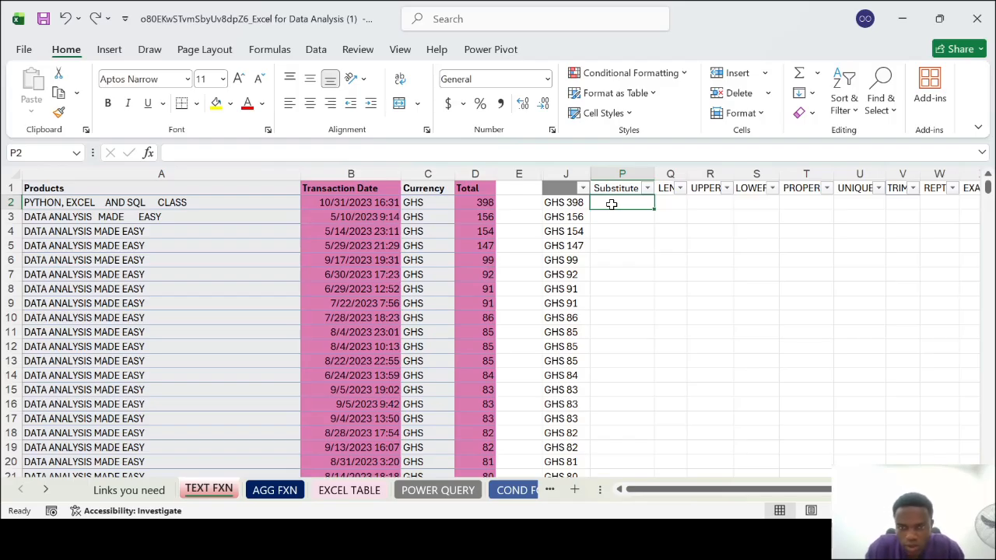
type("=sun")
key("Home")
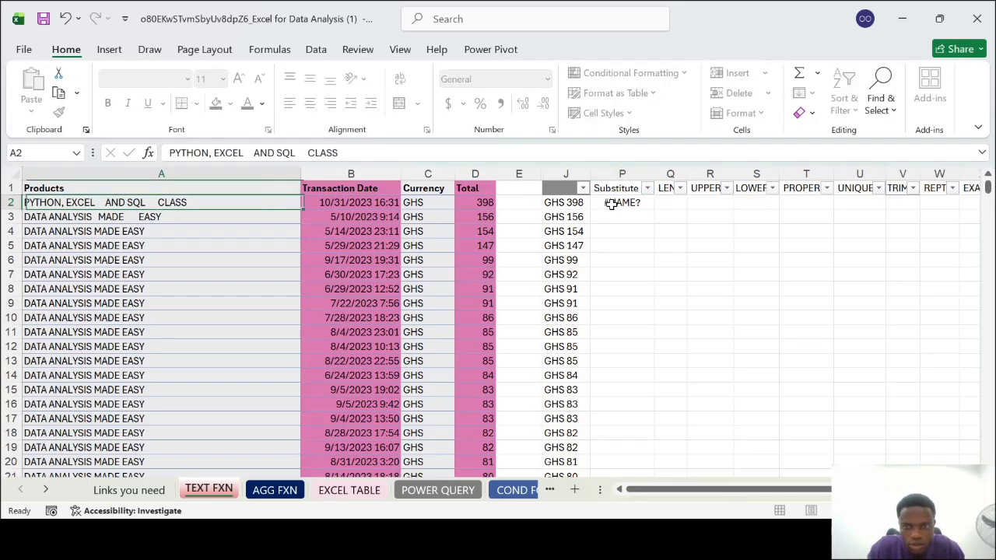
Enter a SUBSTITUTE formula in P2 that replaces "E" with "e" in the product name from A2
left_click(612, 204)
type("=")
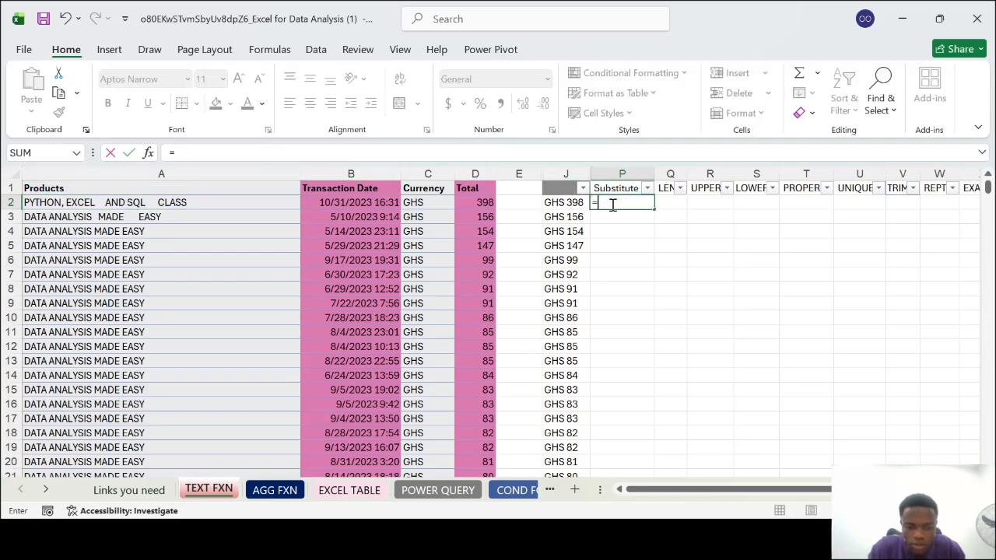
type("sub")
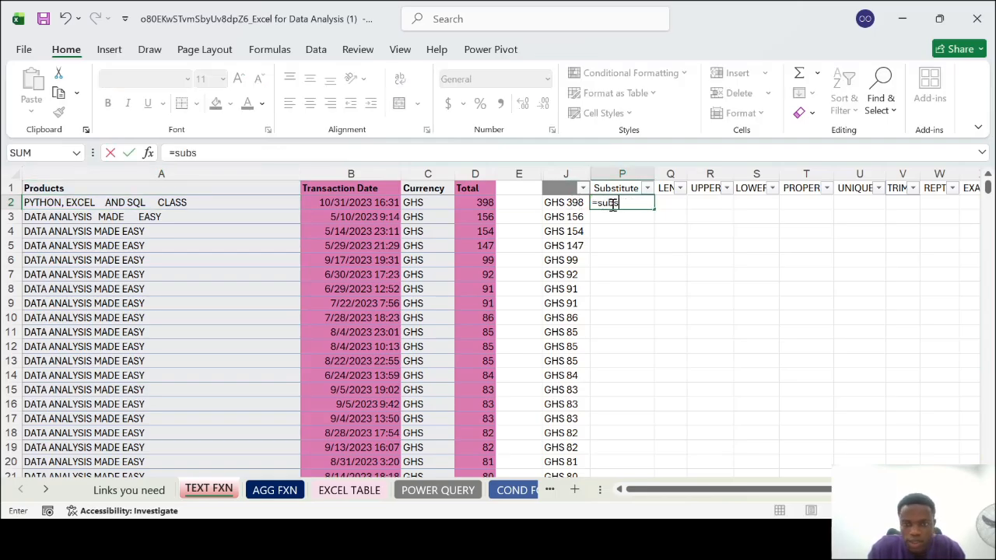
type("s")
key("Tab")
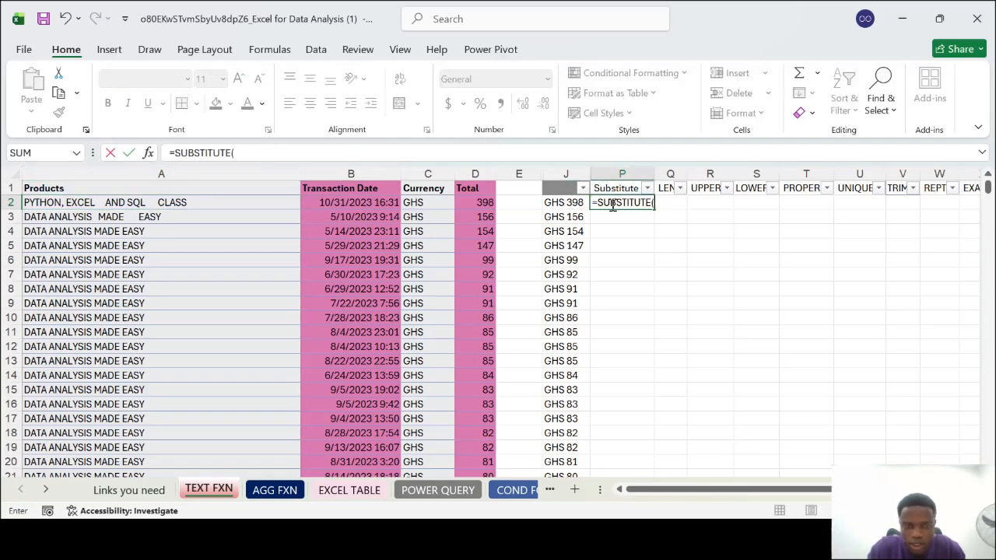
left_click(167, 205)
type(",")
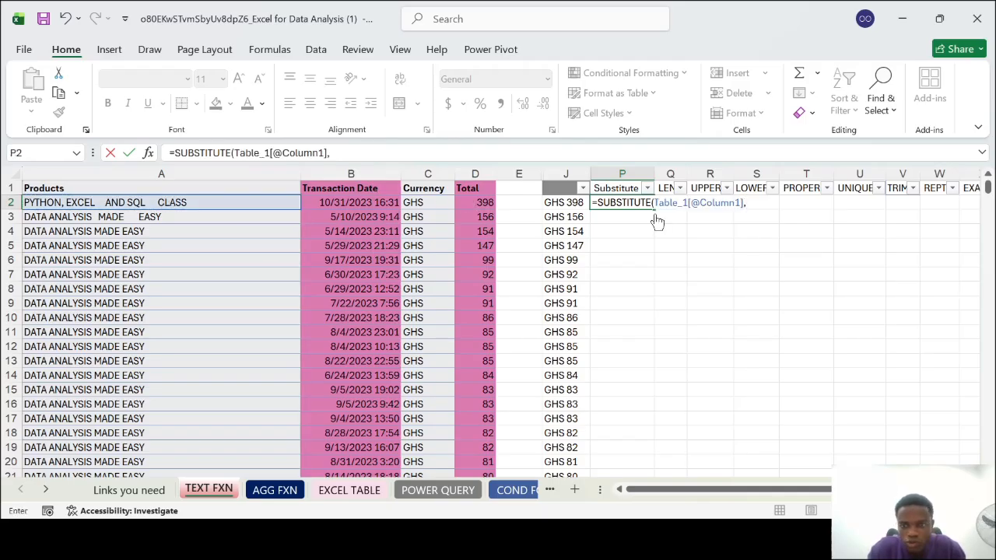
type("\"E\",\"e")
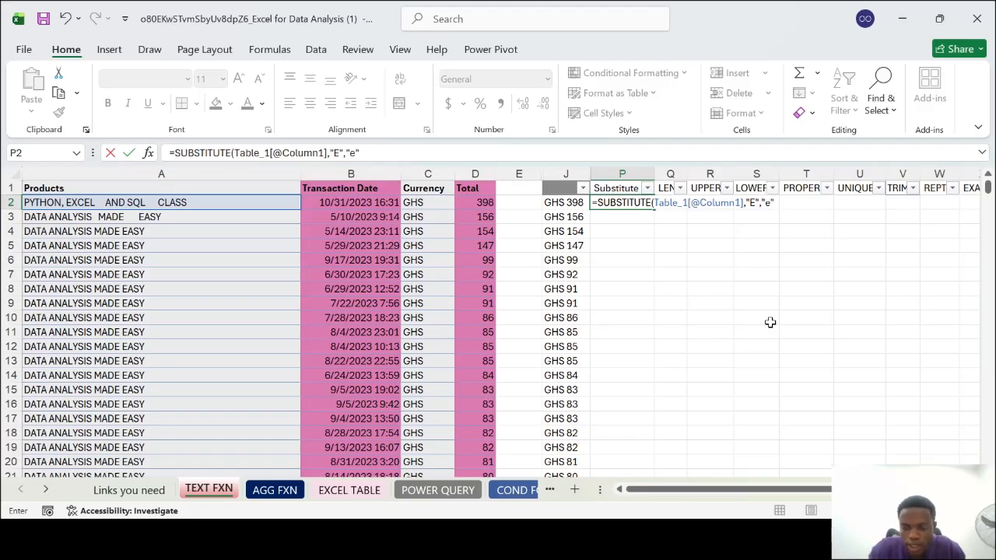
key("Return")
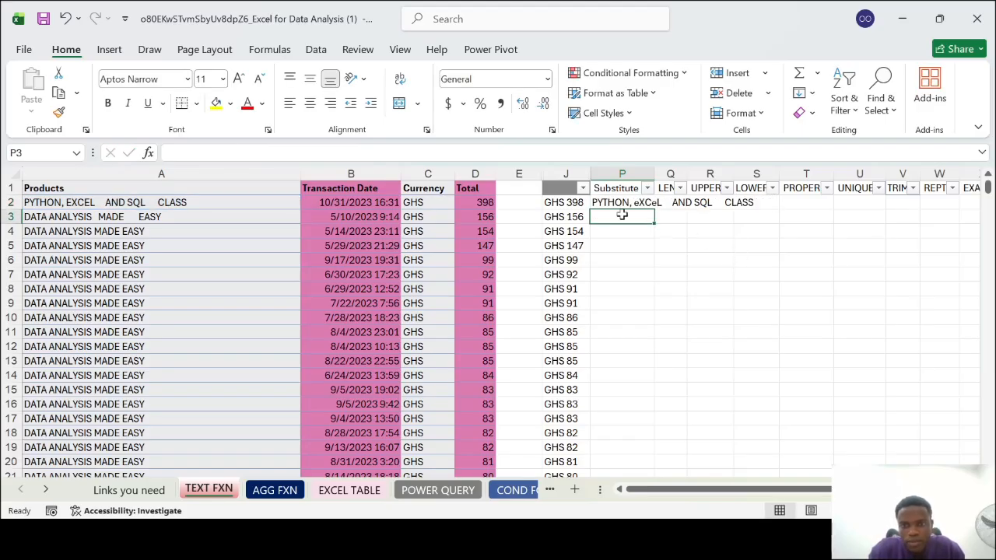
Fit the Substitute column P to its contents and fill the P2 formula down all product rows
double_click(656, 167)
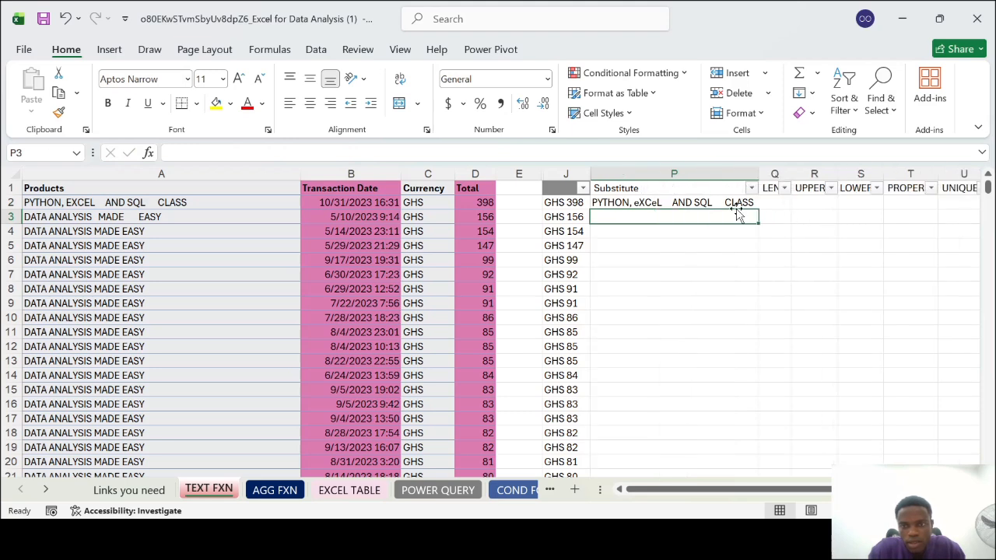
left_click(726, 202)
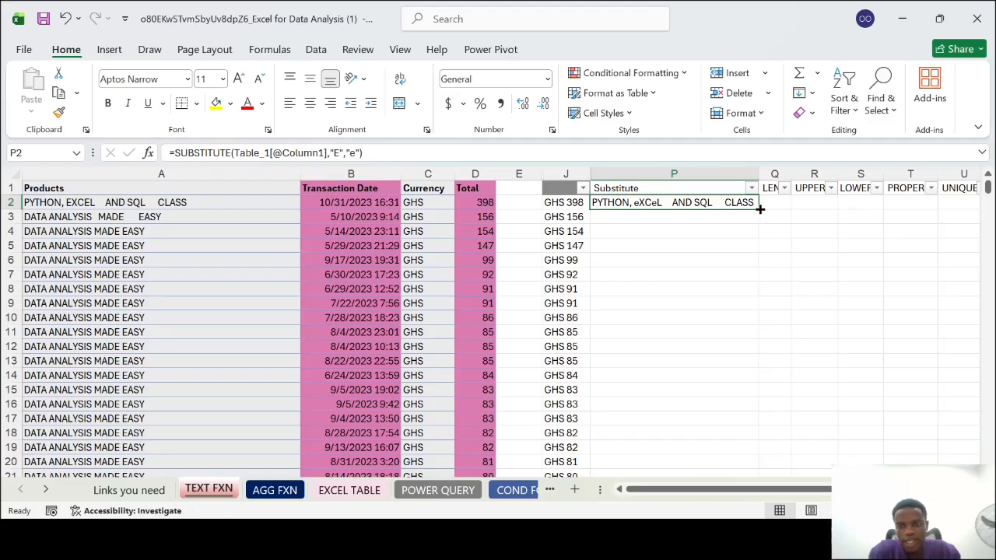
double_click(759, 209)
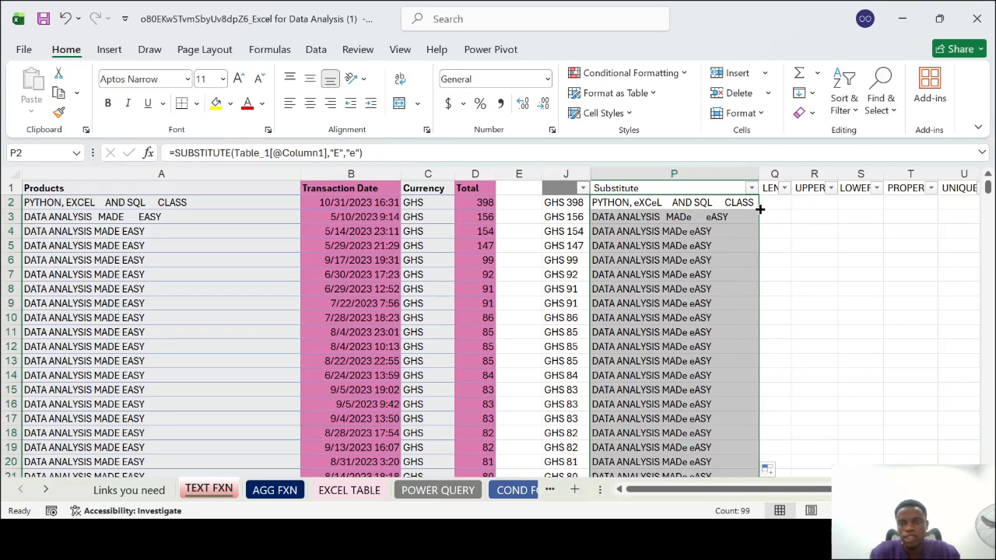
left_click(771, 277)
Hide the Substitute column P
left_click(666, 169)
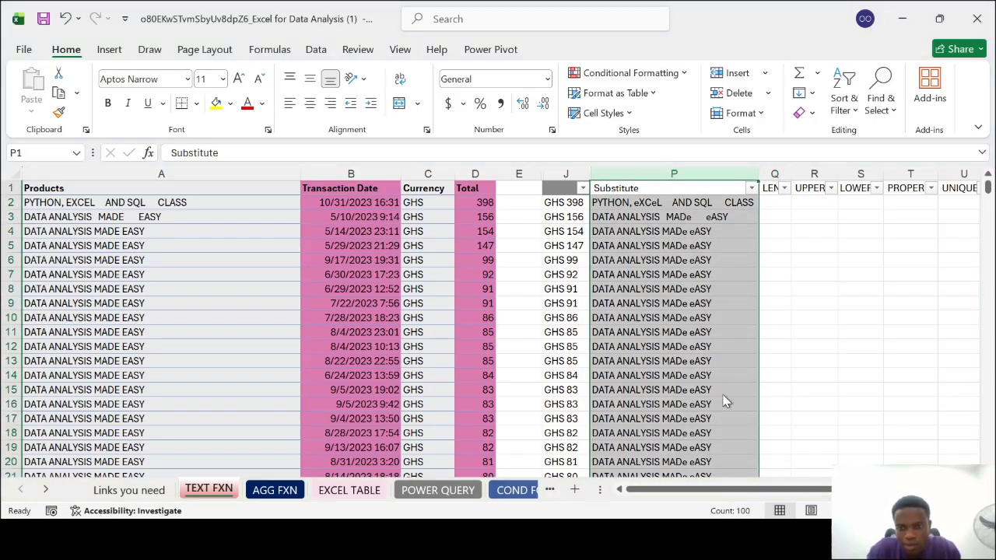
key("ctrl+0")
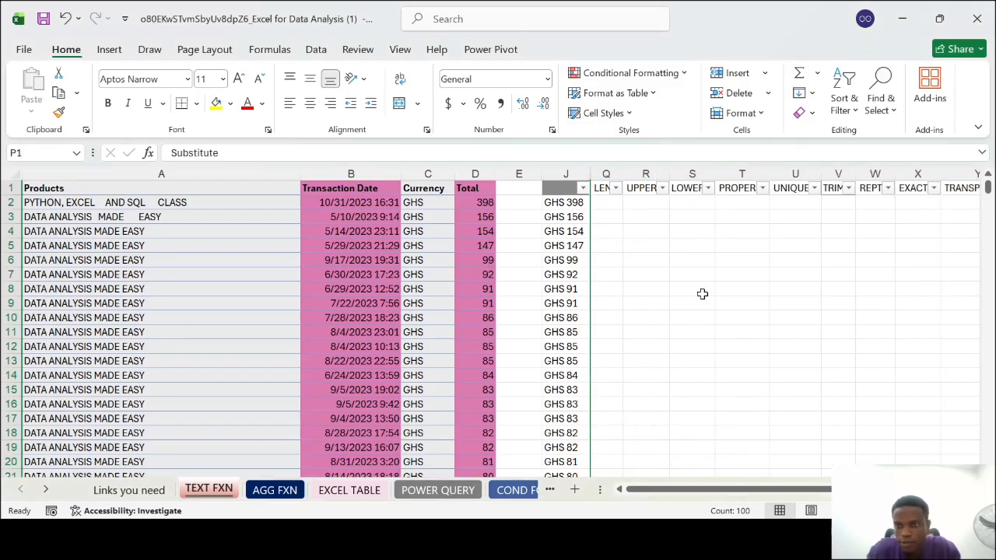
scroll(702, 293, "right", 2)
scroll(702, 294, "right", 2)
scroll(702, 293, "left", 5)
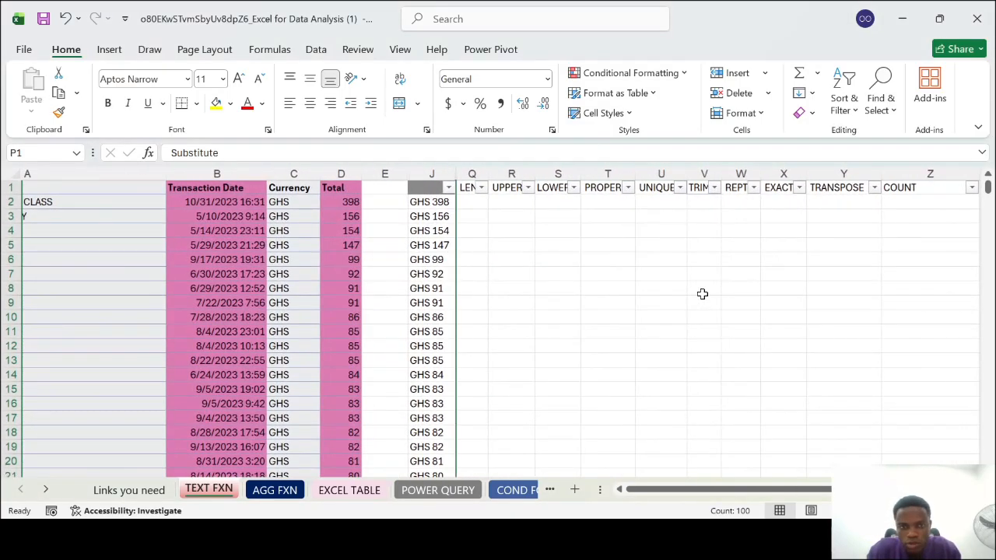
Select the LEN column Q and look over the function columns beside it
left_click(608, 173)
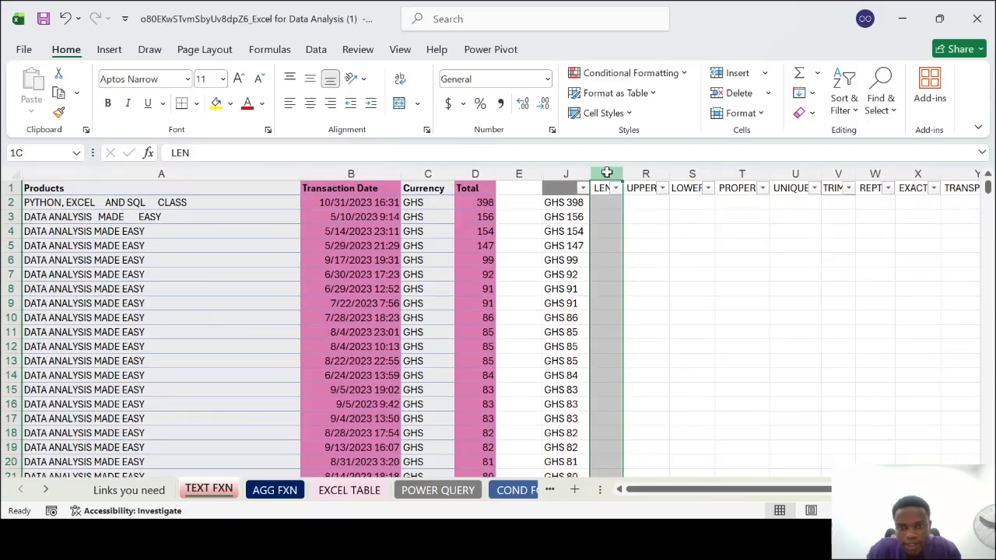
scroll(786, 287, "right", 3)
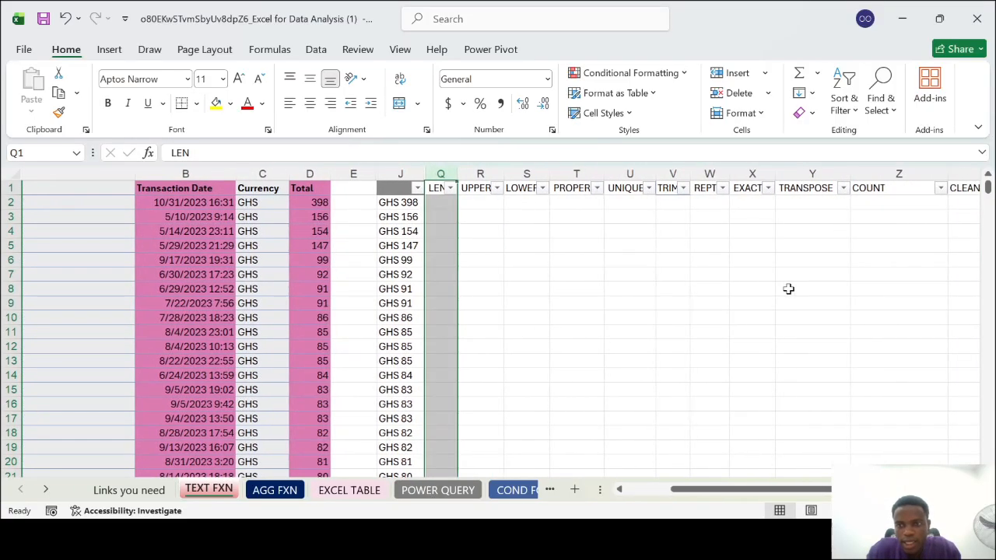
scroll(789, 289, "left", 1)
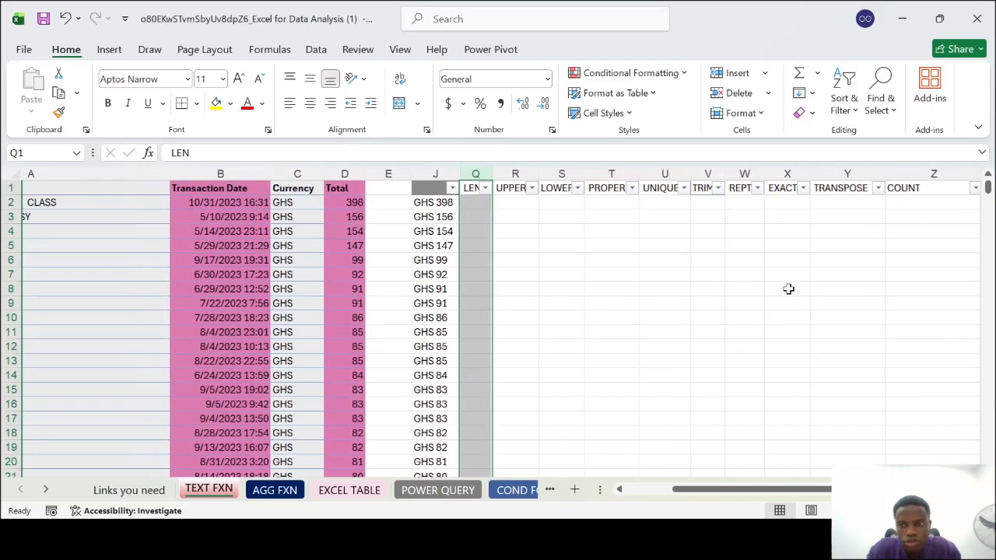
scroll(788, 289, "left", 2)
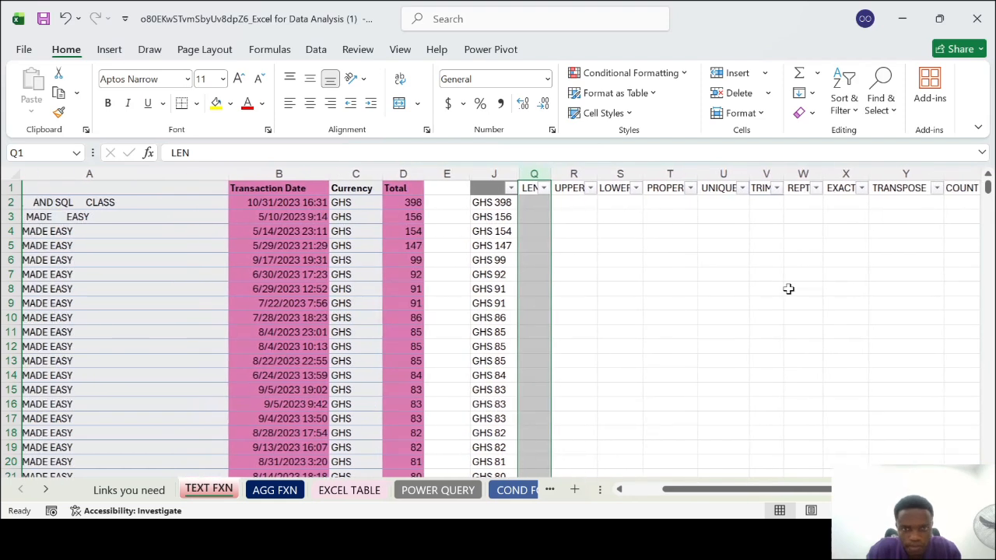
Enter a LEN formula in Q2 for the product name in A2 and fill it down all product rows
scroll(251, 280, "left", 2)
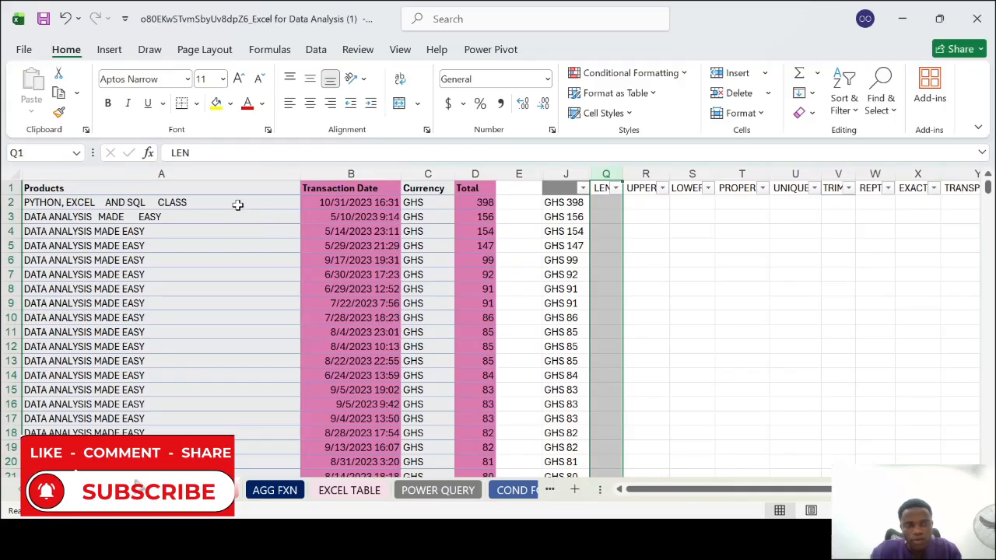
left_click(233, 202)
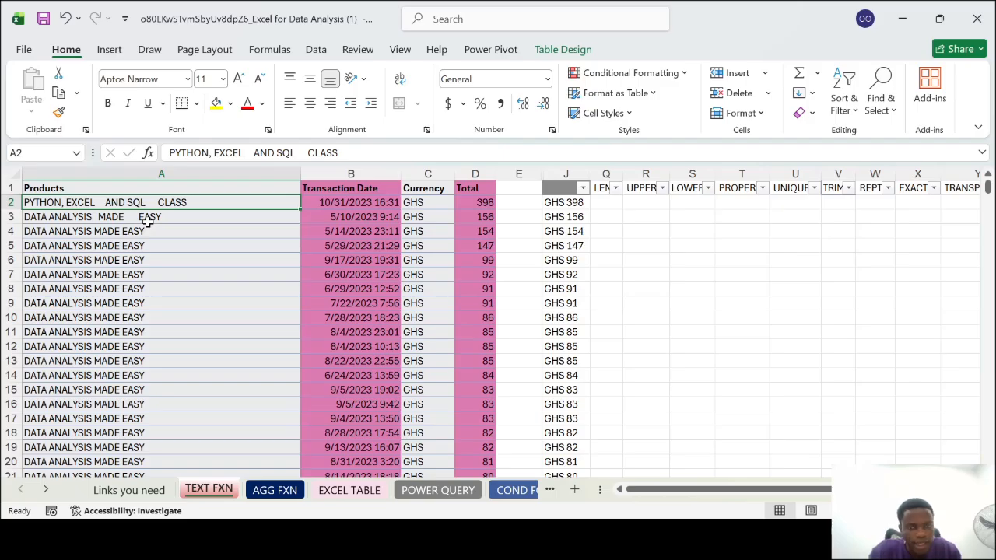
left_click(607, 202)
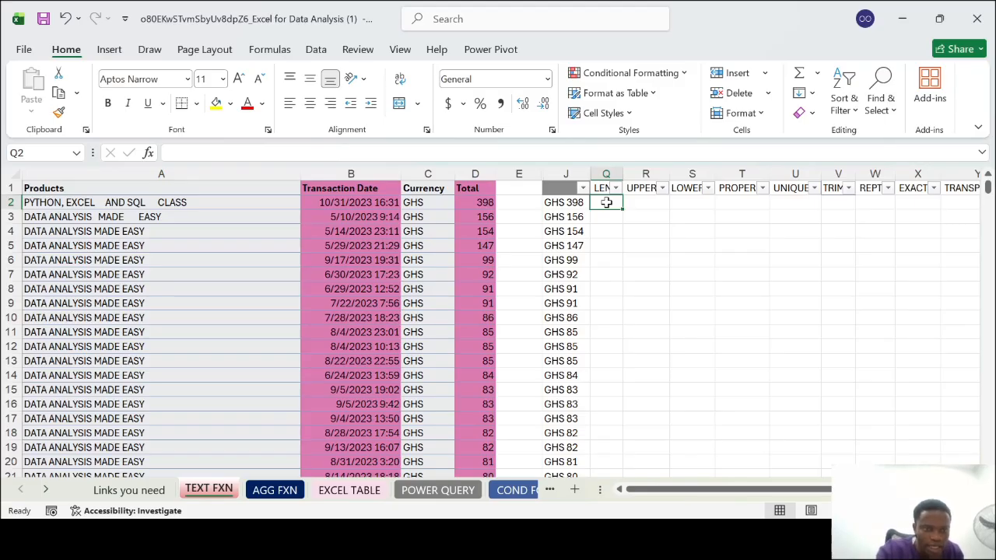
type("=len")
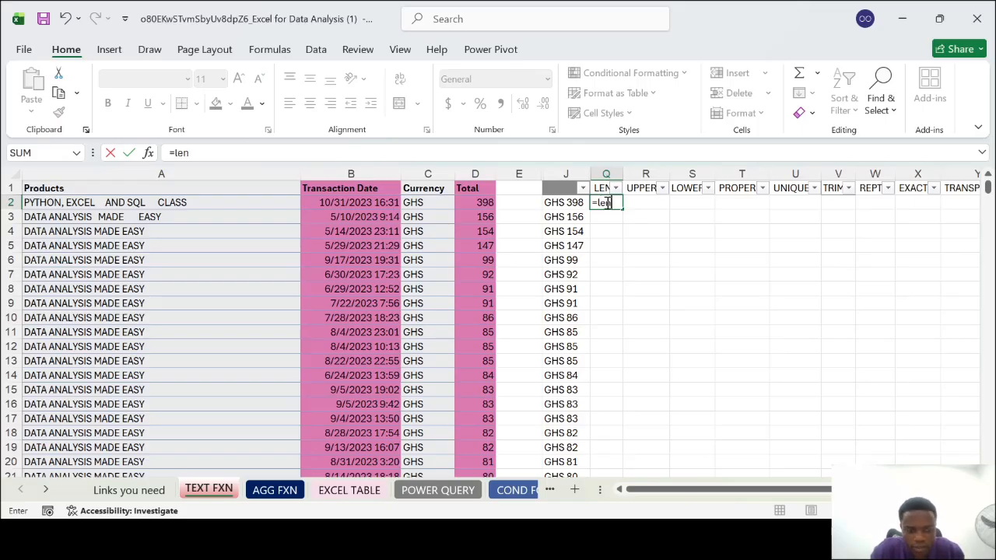
key("Tab")
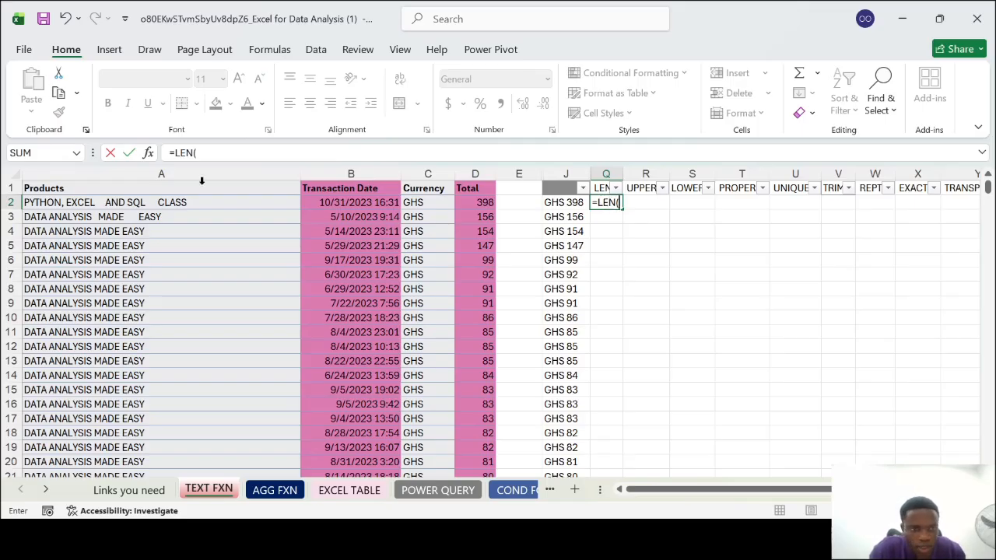
left_click(171, 202)
key("Return")
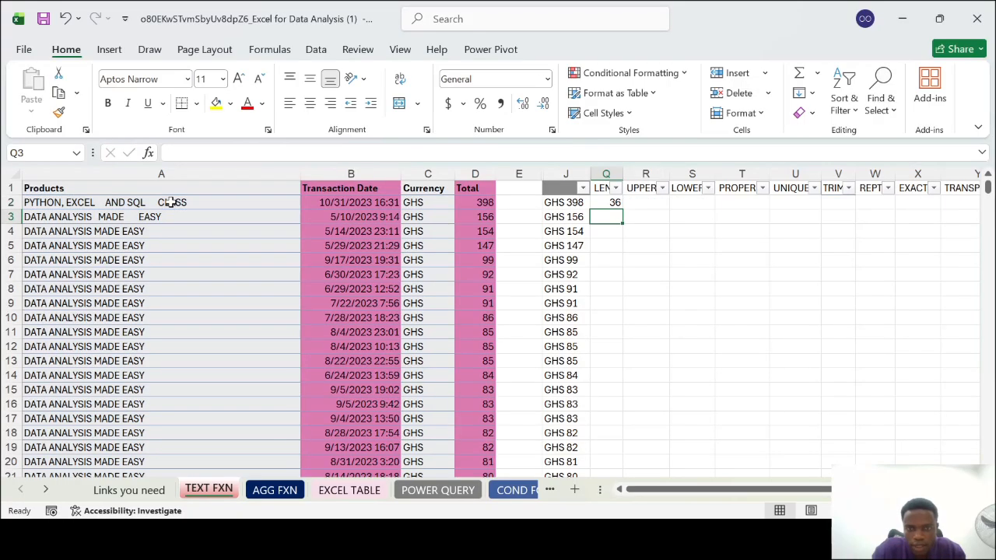
left_click(607, 204)
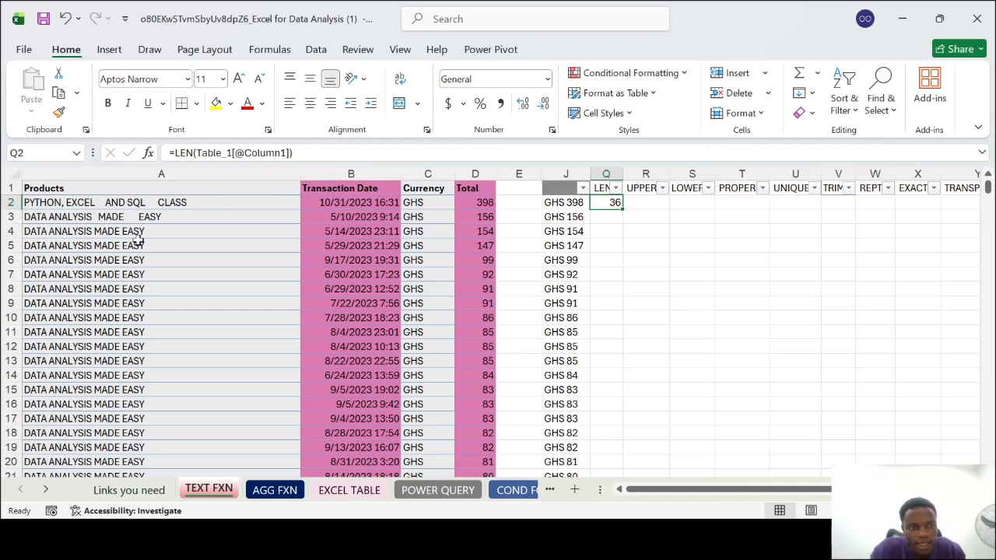
double_click(622, 208)
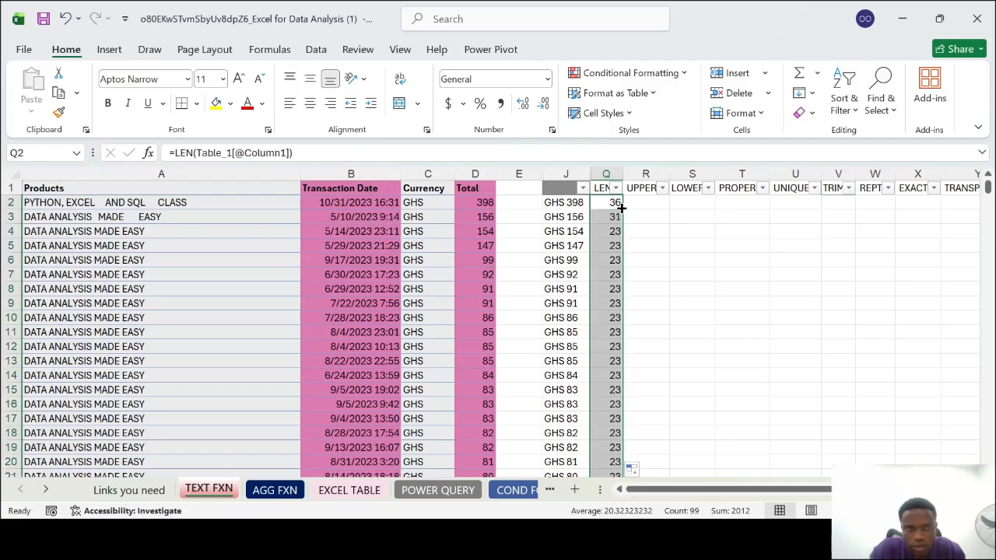
Compare the LEN results in column Q with the product names in column A, including the long title in row 24
scroll(277, 249, "right", 3)
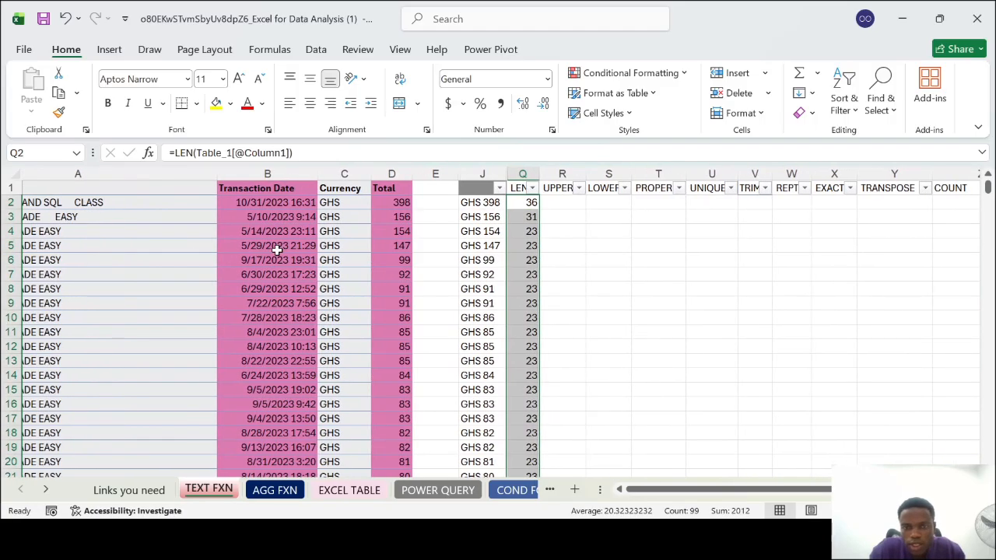
scroll(277, 249, "left", 3)
left_click(632, 202)
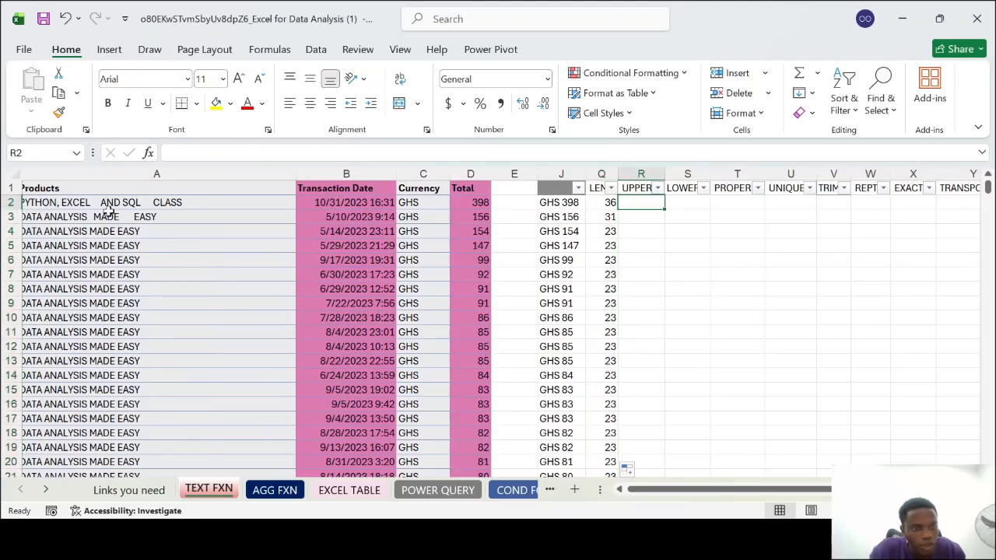
left_click(159, 217)
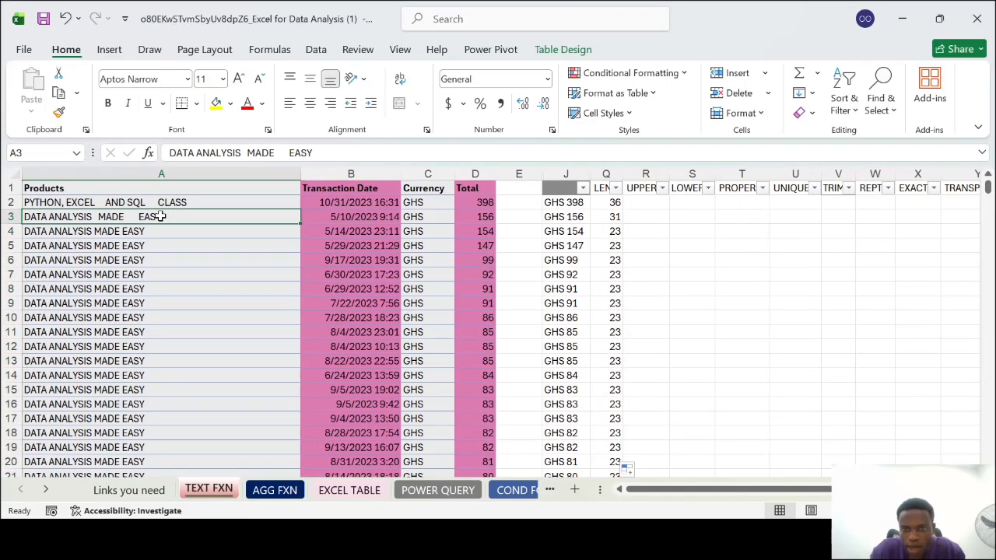
left_click(113, 232)
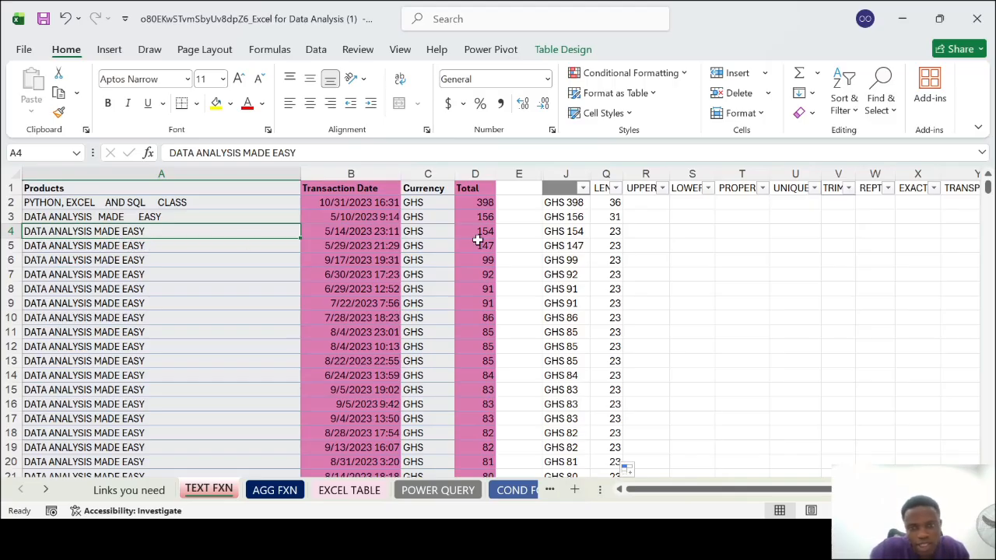
left_click(615, 233)
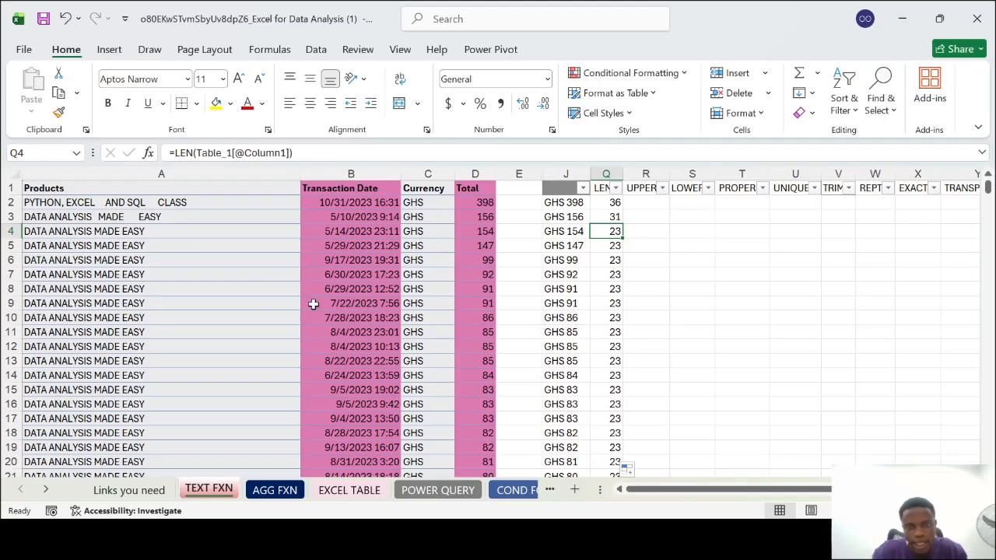
scroll(450, 361, "down", 4)
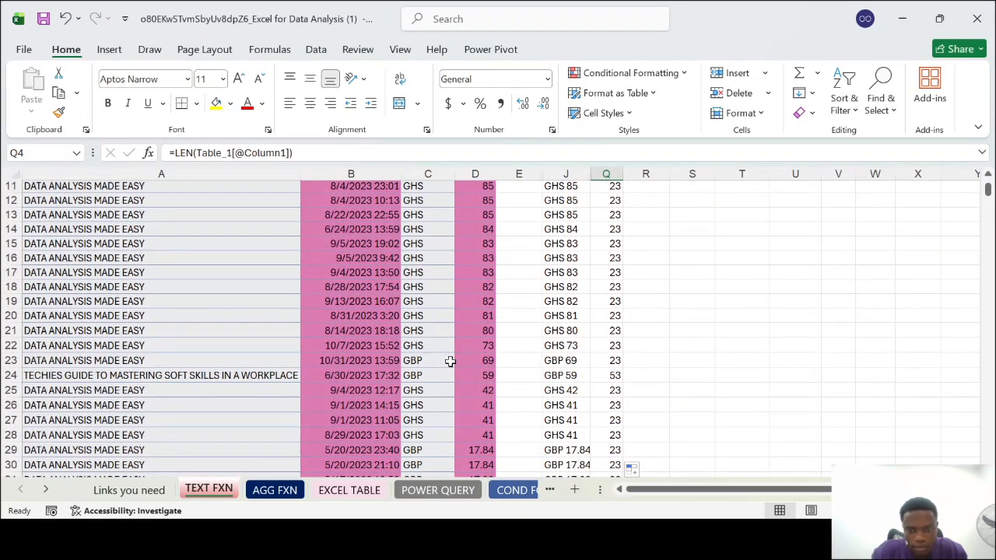
left_click(11, 375)
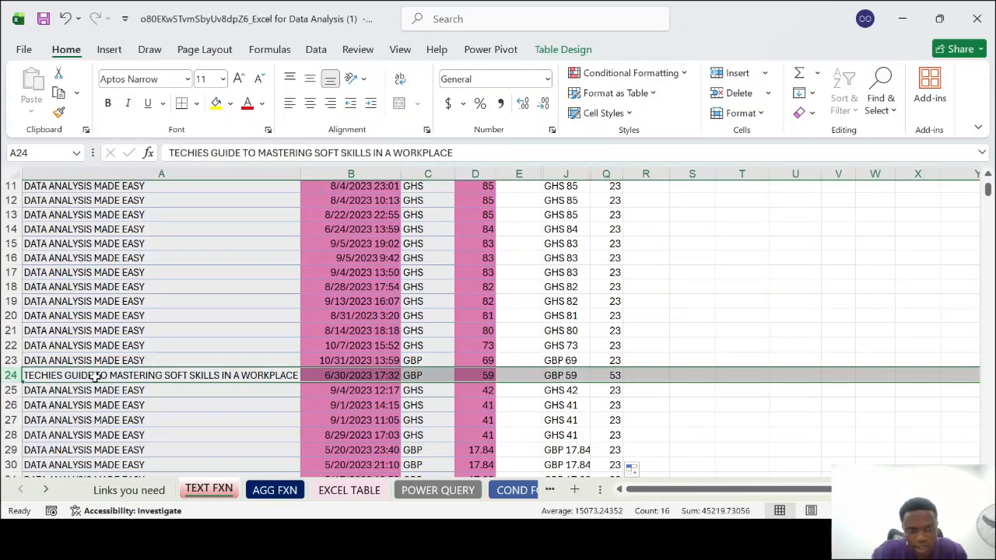
scroll(199, 376, "up", 4)
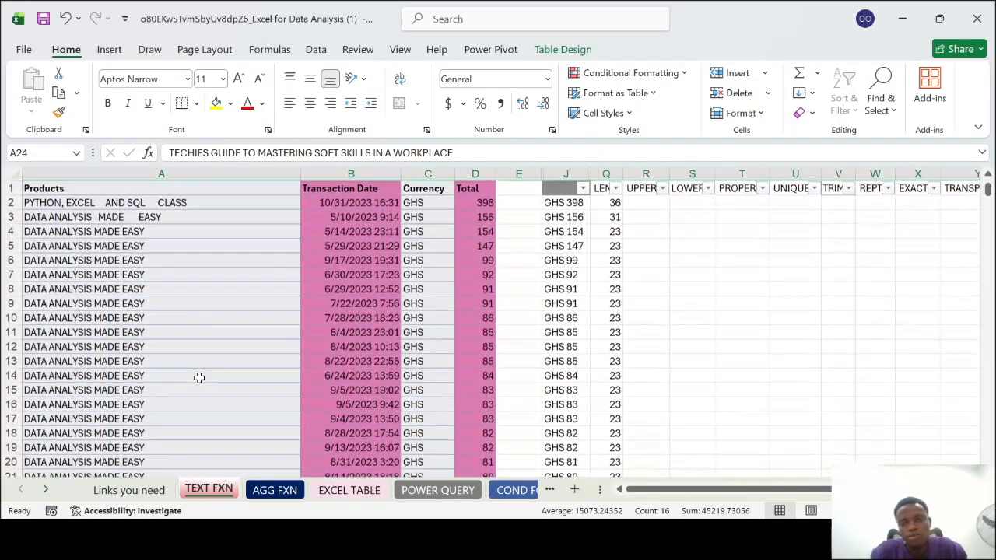
Insert a new column before UPPER, head it COUNT in R1, and fit its width to the header
scroll(674, 212, "right", 5)
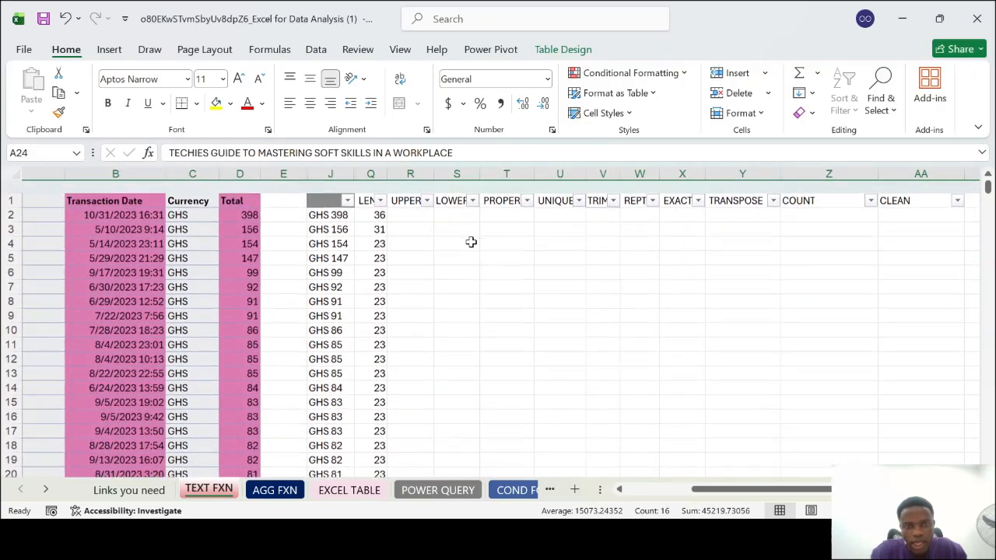
left_click(417, 175)
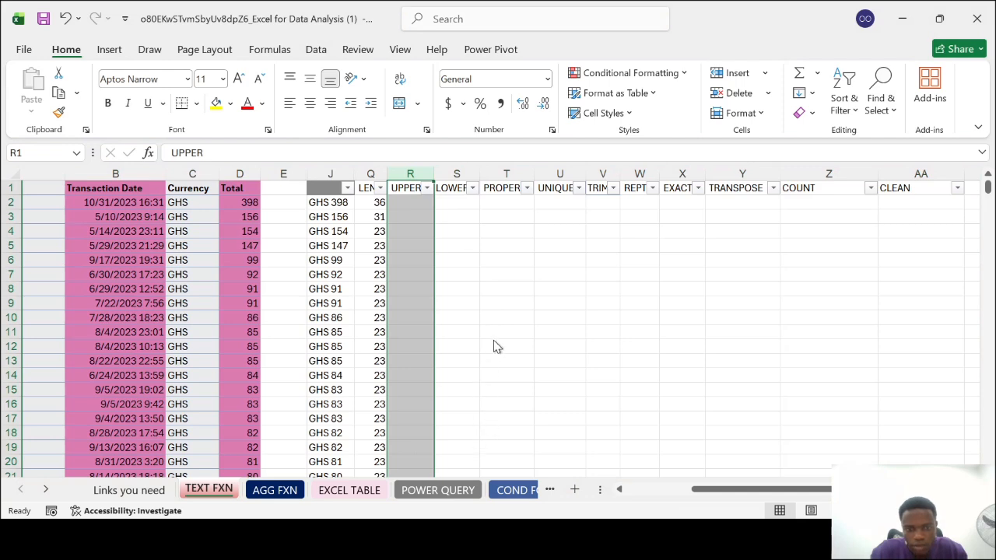
key("ctrl+shift+plus")
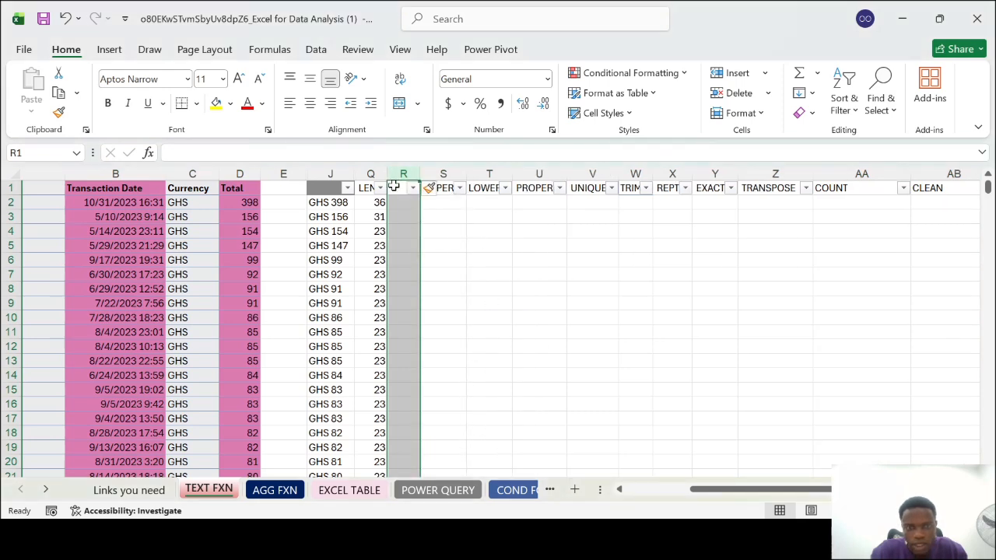
double_click(395, 187)
type("COUNT")
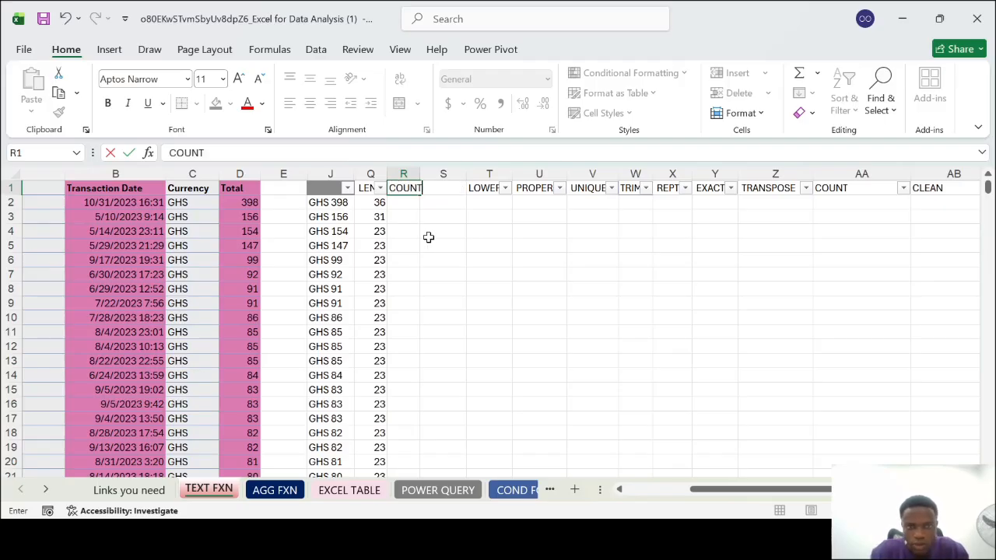
left_click(429, 240)
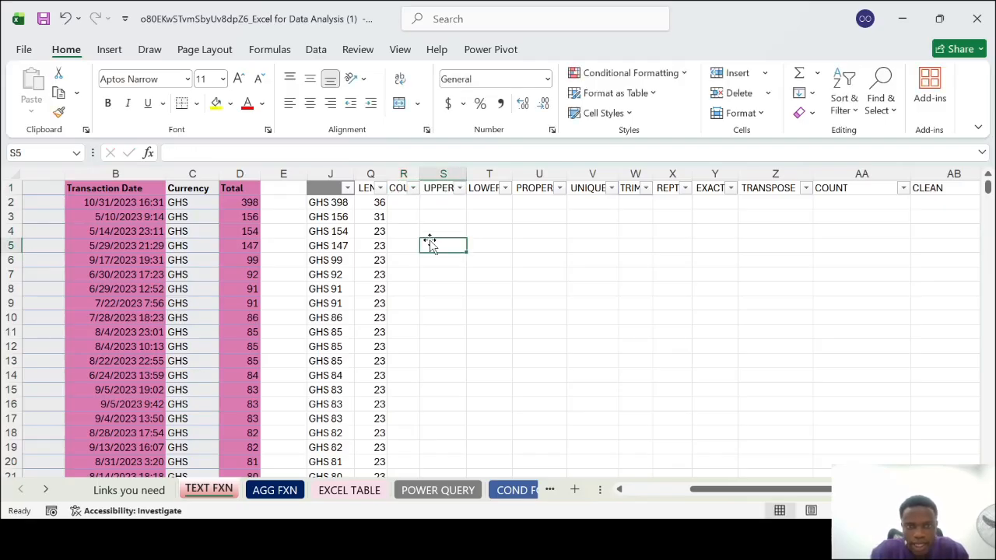
double_click(421, 172)
Hide the original COUNT column AA beside CLEAN
left_click(884, 173)
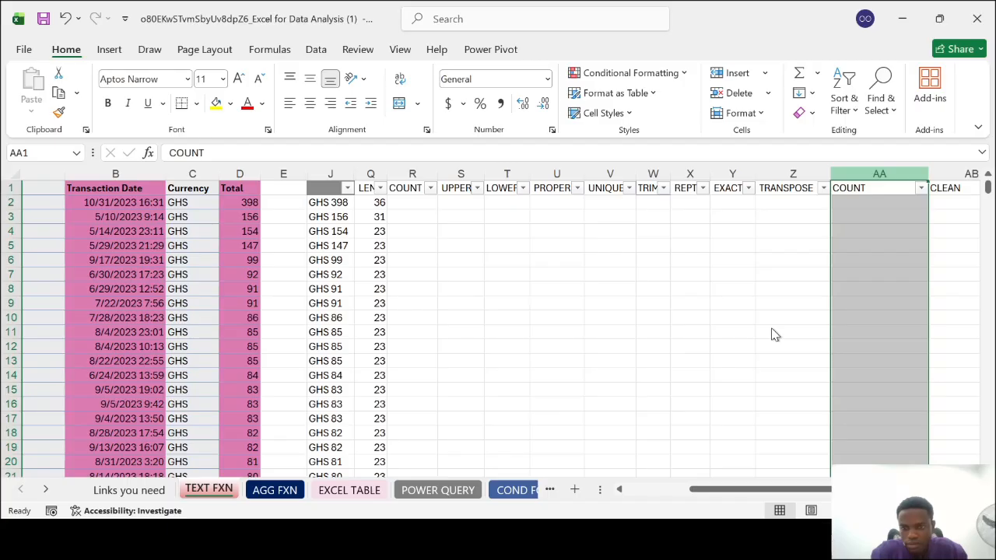
key("ctrl+0")
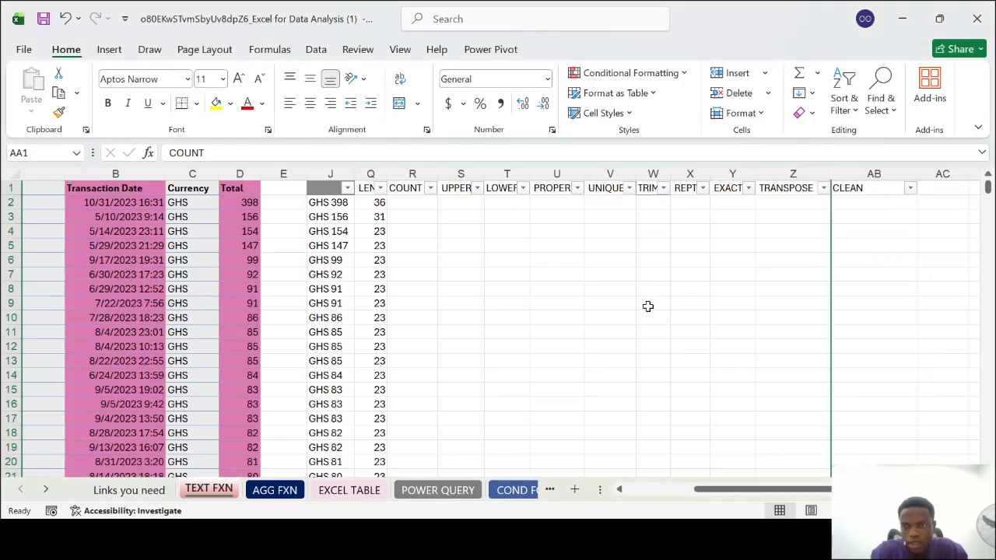
key("ctrl+z")
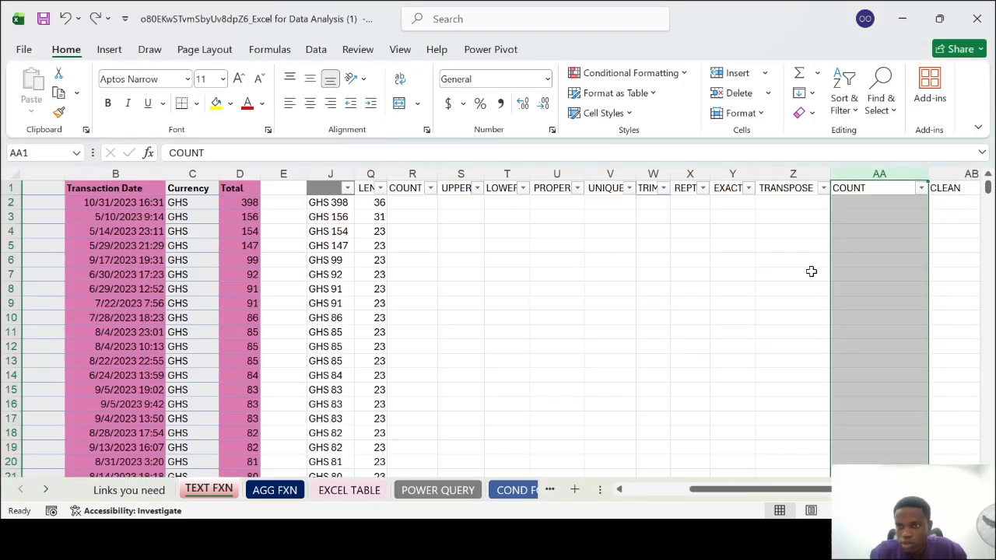
scroll(811, 271, "right", 1)
key("ctrl+0")
scroll(596, 283, "left", 2)
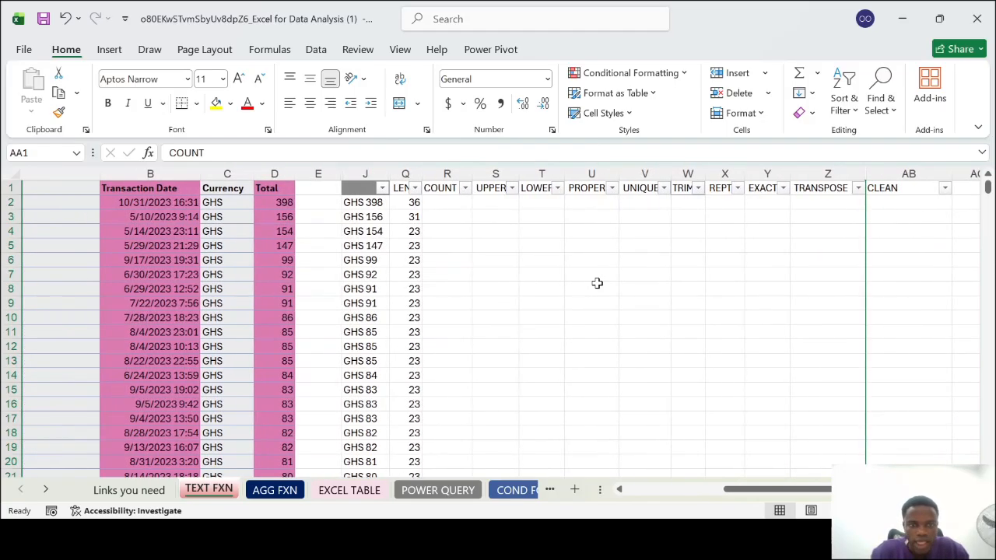
Enter a COUNT formula in R2 that takes the product name in A2 as its argument
left_click(447, 202)
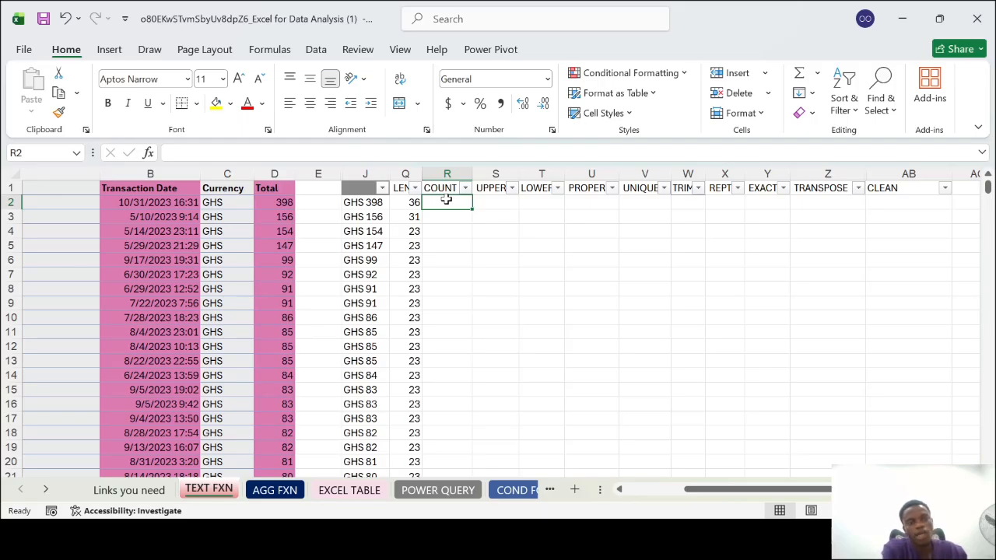
scroll(446, 200, "left", 2)
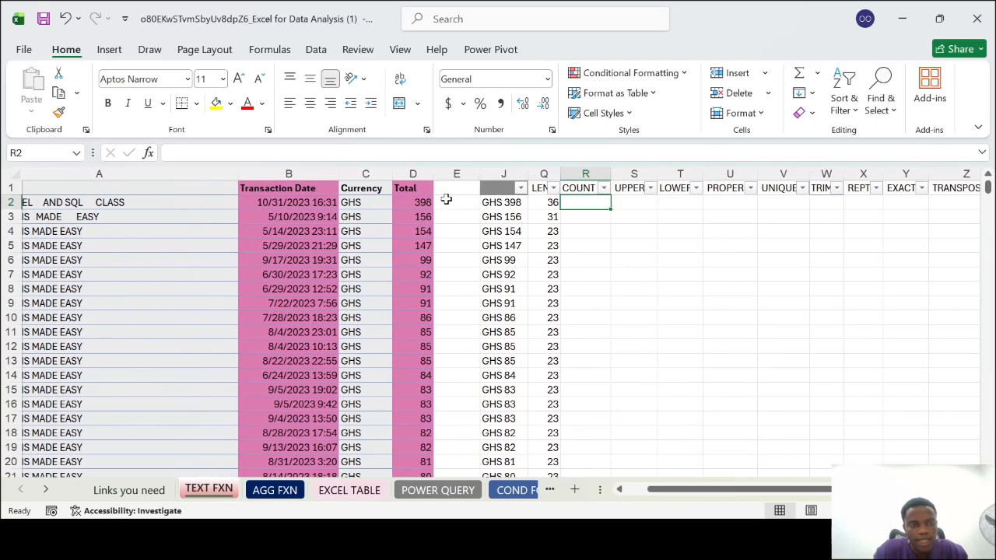
left_click(3, 202)
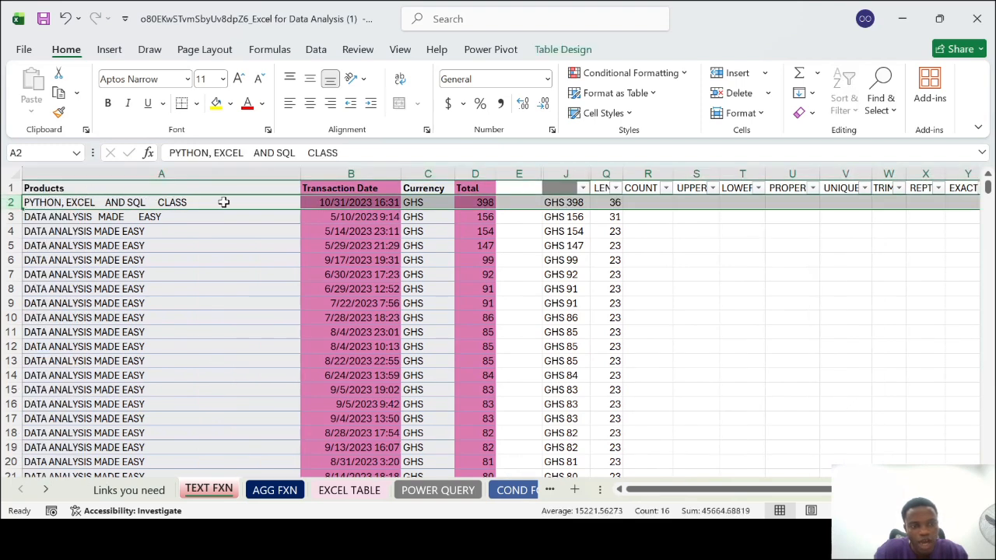
left_click(656, 230)
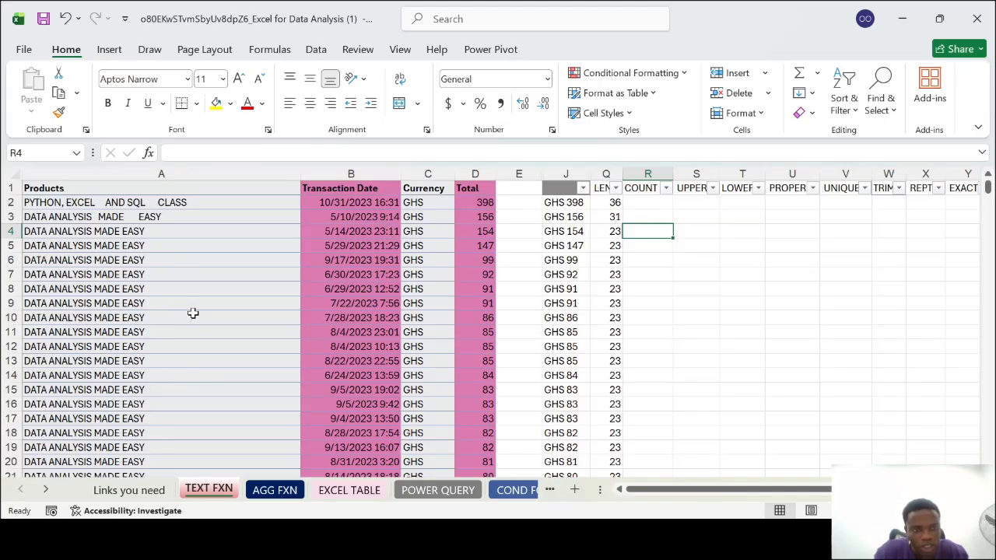
left_click(641, 202)
type("=COUNT(")
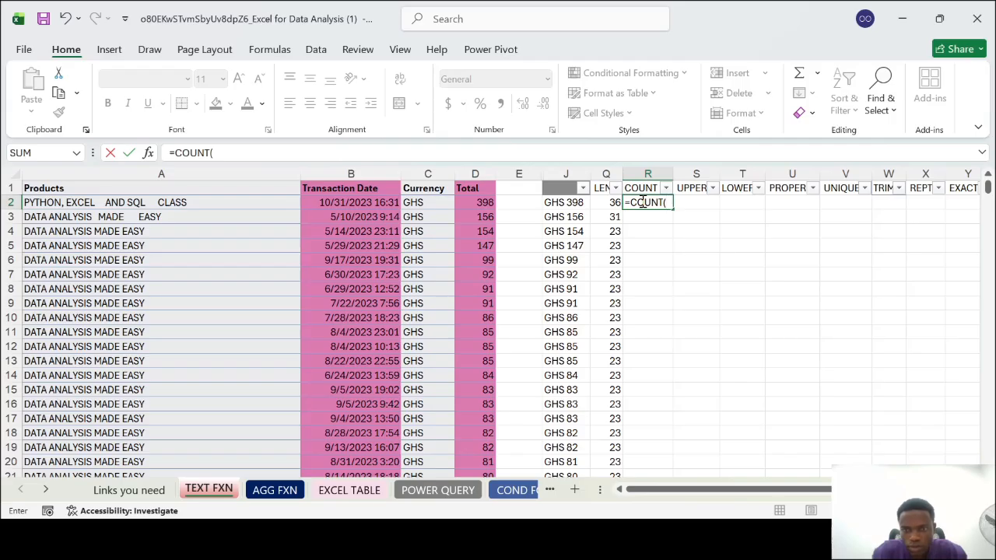
left_click(202, 202)
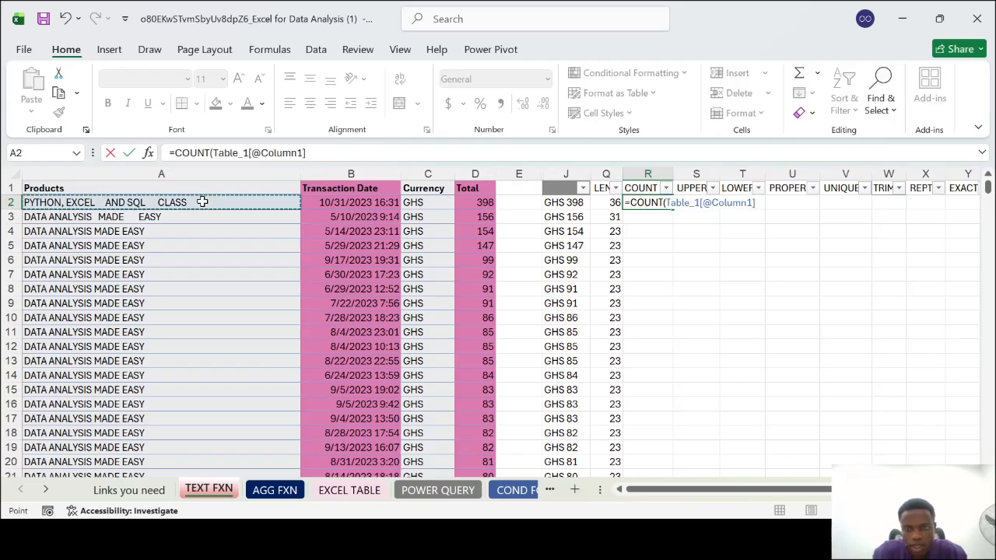
key("Return")
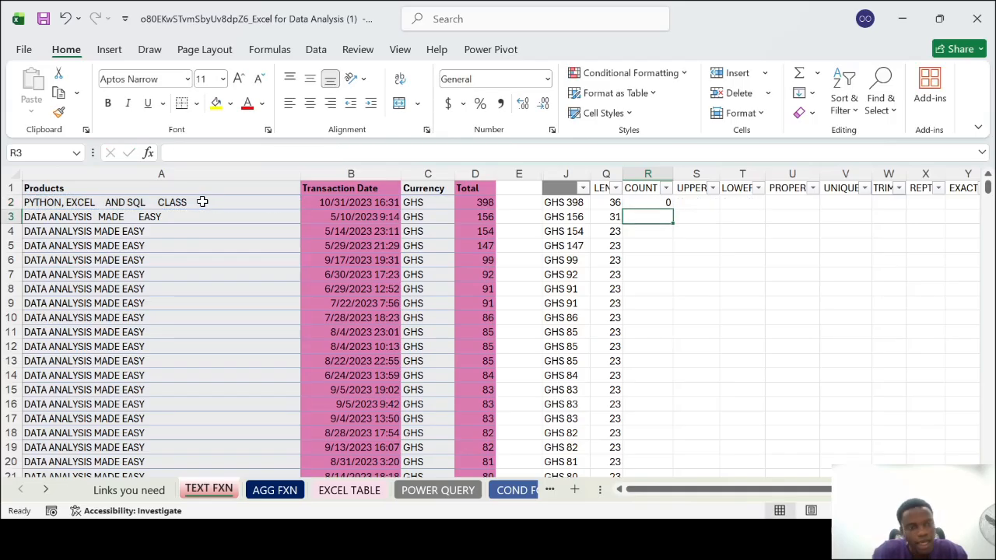
double_click(644, 203)
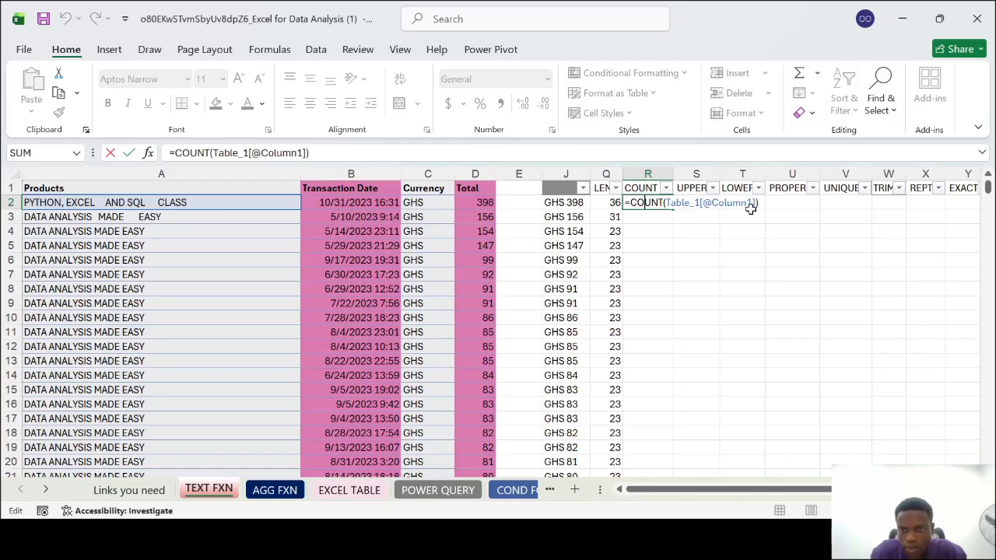
key("BackSpace")
key("BackSpace")
key("BackSpace")
key("BackSpace")
key("BackSpace")
key("BackSpace")
key("BackSpace")
key("BackSpace")
key("BackSpace")
key("BackSpace")
key("BackSpace")
key("BackSpace")
key("BackSpace")
key("BackSpace")
key("BackSpace")
key("BackSpace")
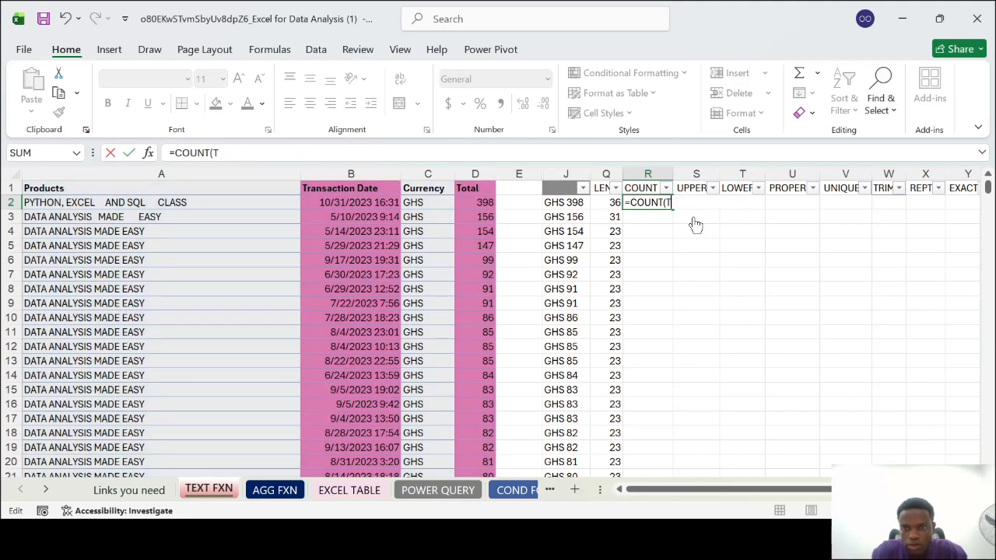
left_click(174, 204)
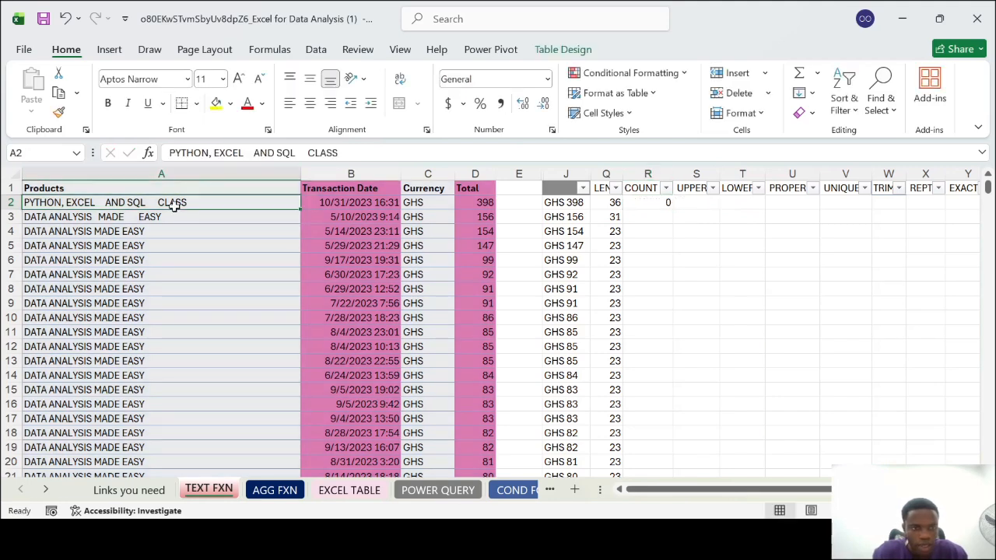
Select the product names in A2:A86 to check how many entries the list holds
scroll(186, 340, "down", 20)
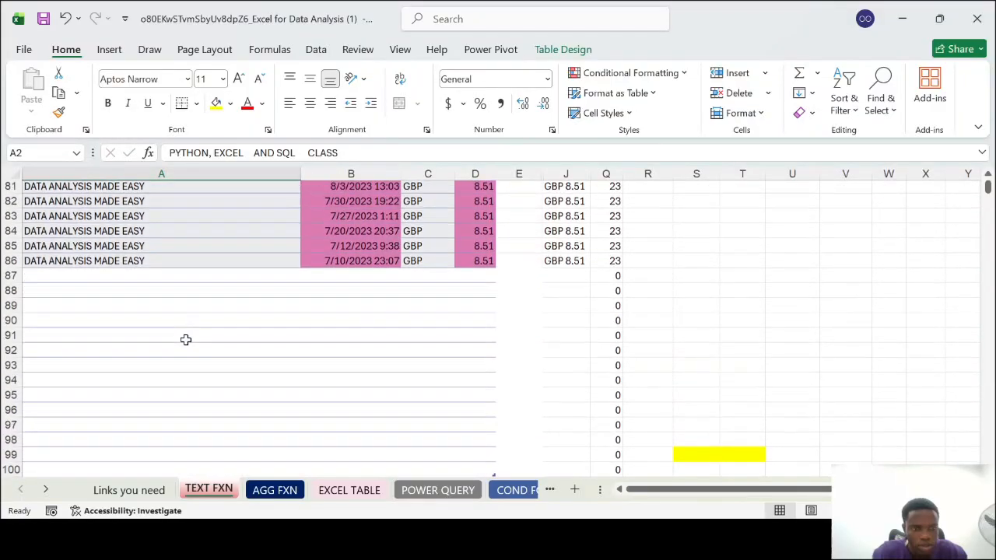
left_click(145, 260, "shift")
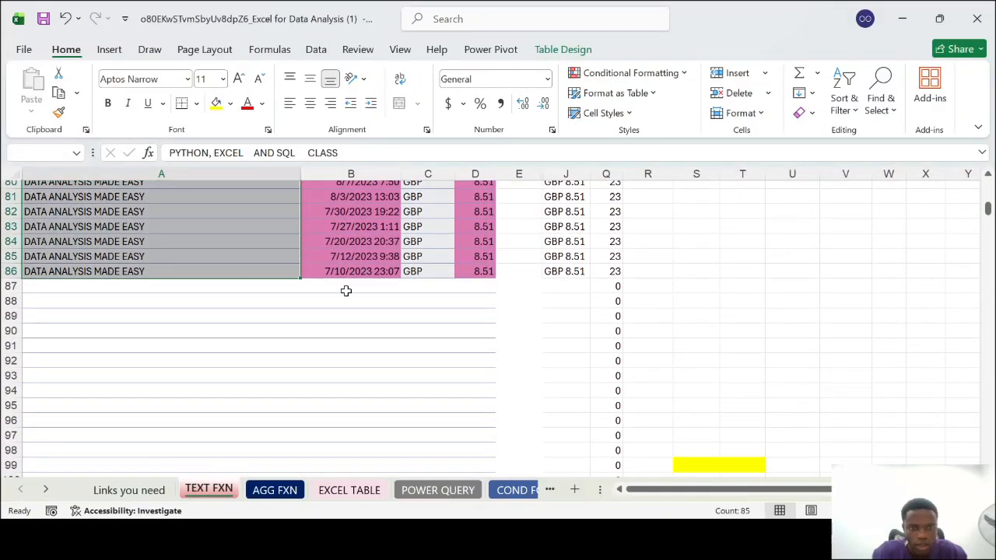
scroll(347, 291, "up", 20)
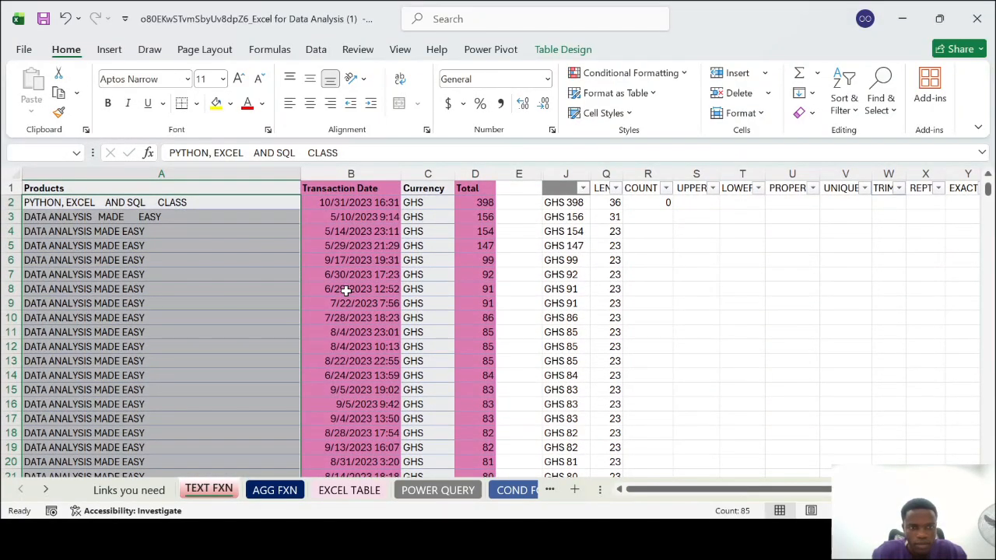
key("Return")
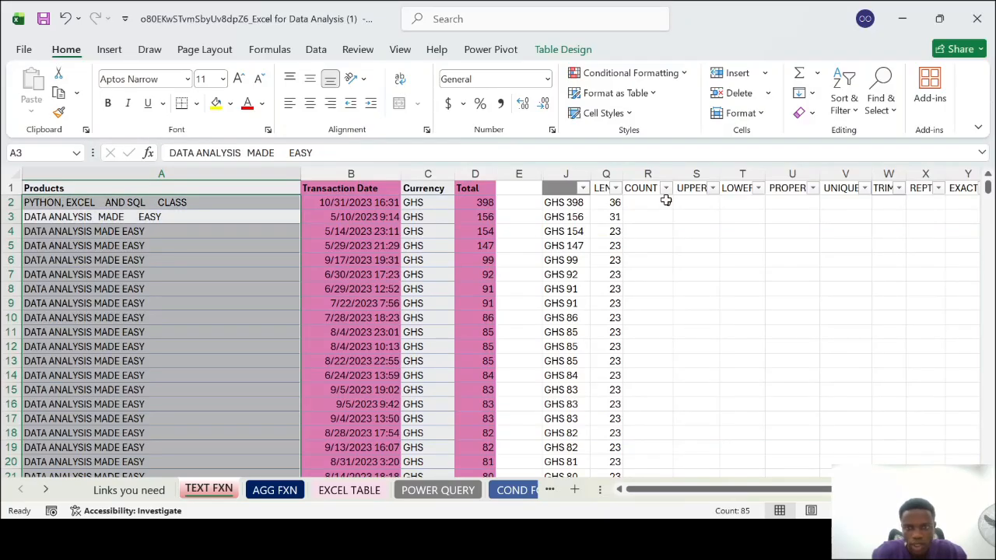
Enter a COUNT formula in R2 over the product names in A2:A86
left_click(666, 200)
type("=CP")
key("BackSpace")
type("OUNT")
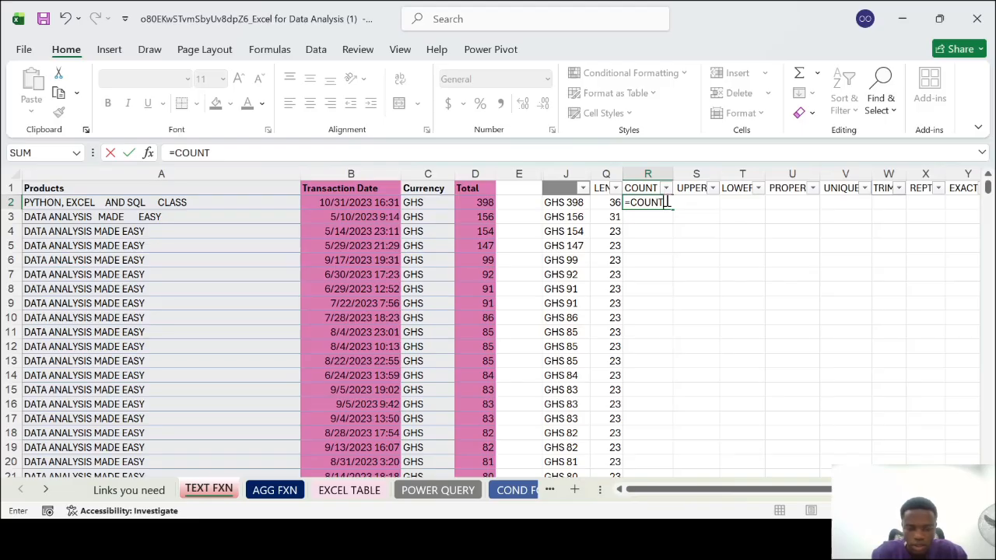
type("(")
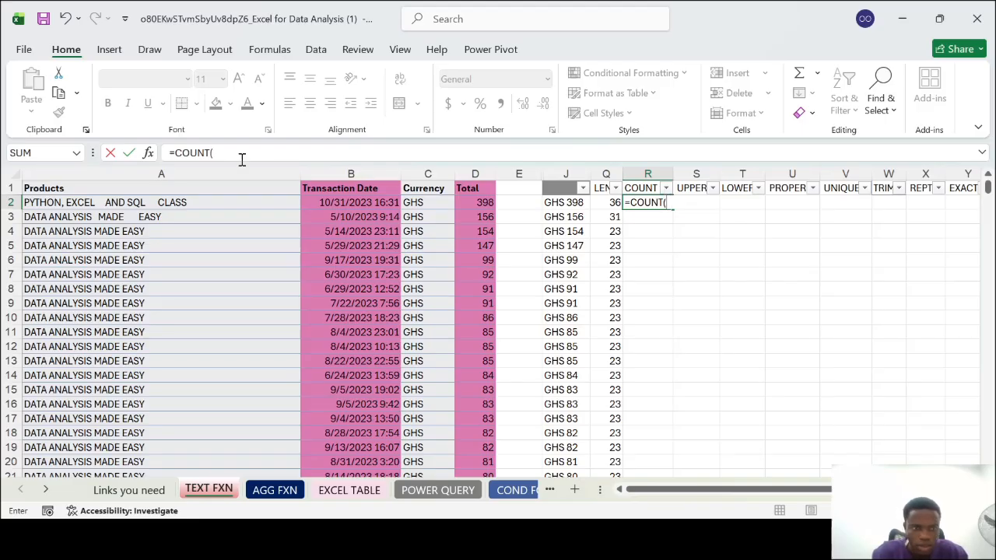
left_click(215, 201)
scroll(212, 348, "down", 20)
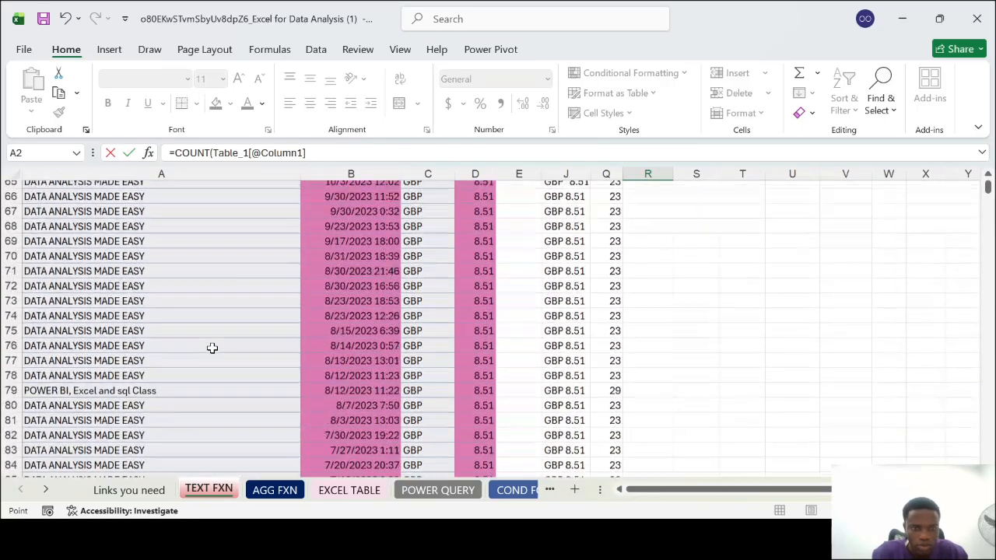
left_click(152, 312, "shift")
key("Return")
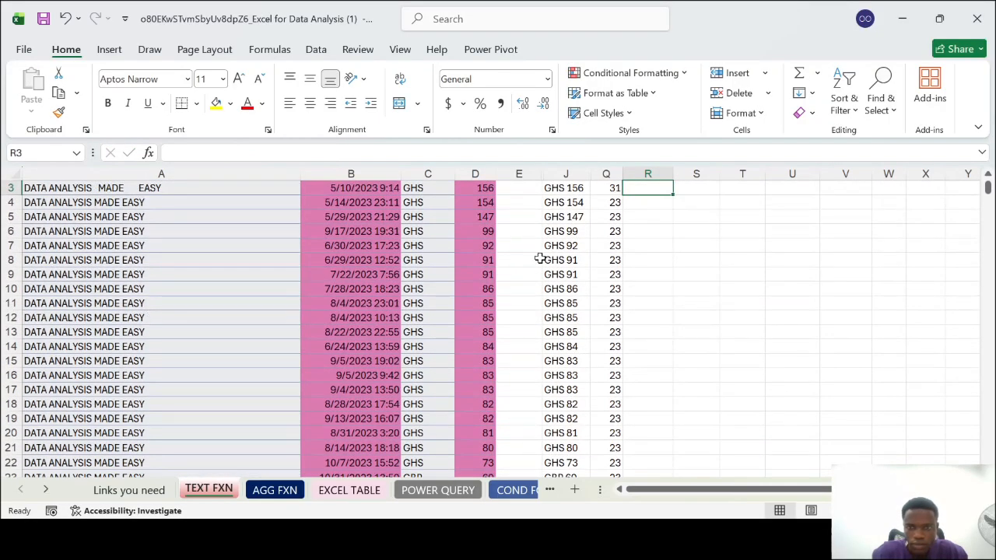
Check the result and the referenced range of the COUNT formula in R2
key("Down")
key("Down")
key("Down")
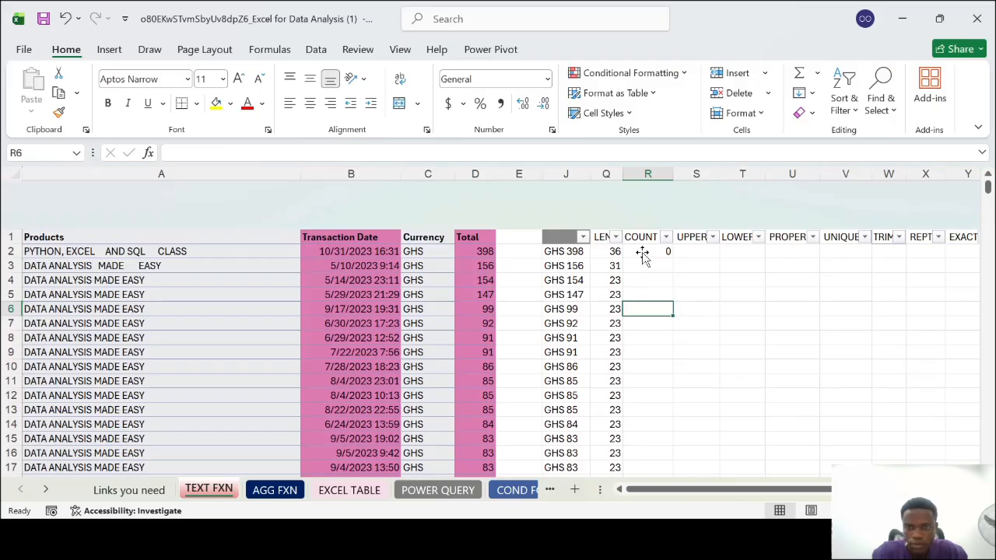
key("Up")
key("Up")
key("Up")
key("Up")
key("Up")
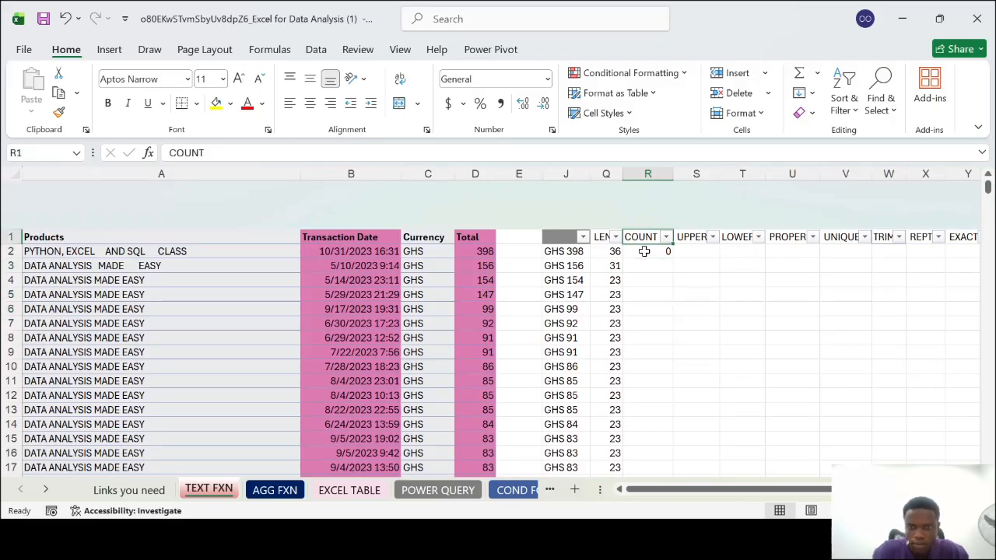
key("Down")
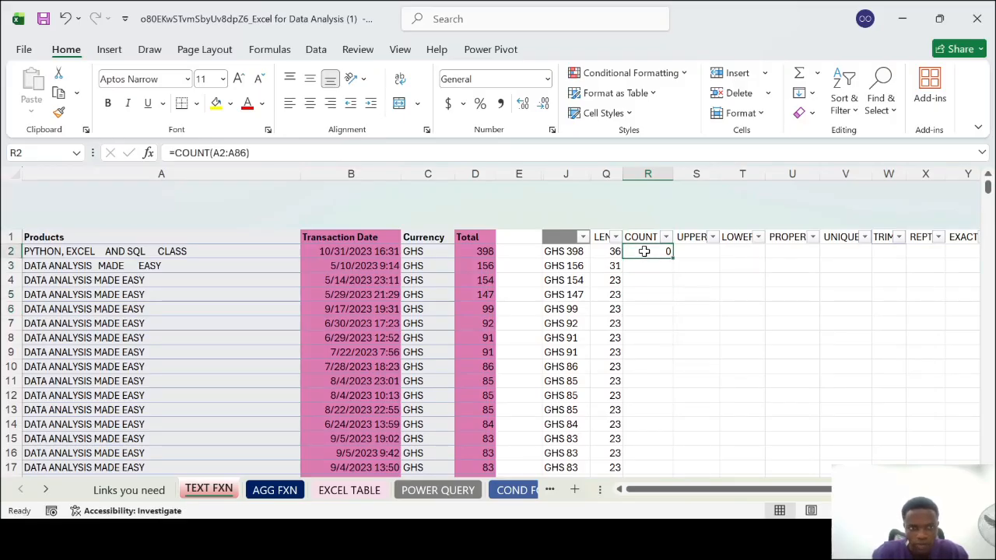
left_click(732, 309)
key("Left")
key("Left")
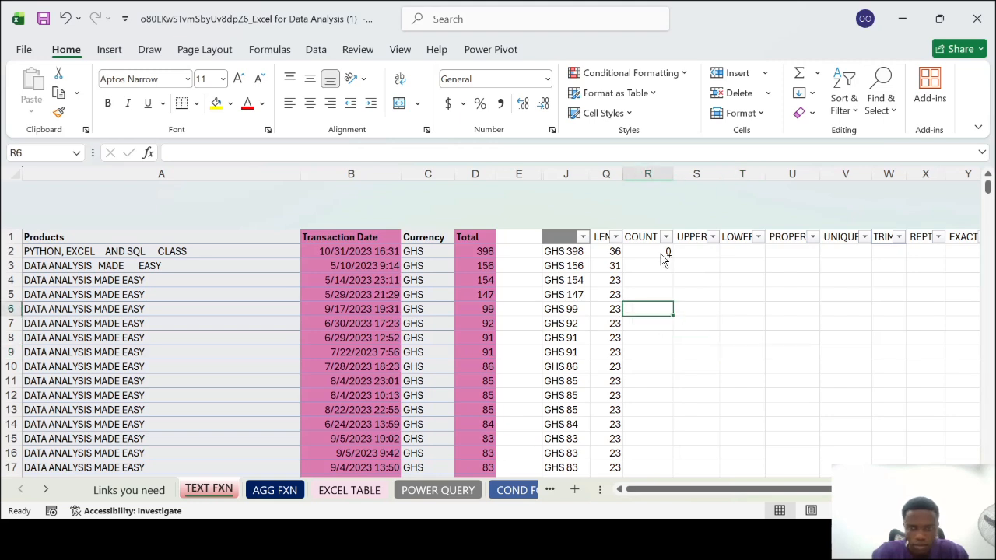
key("Right")
key("Down")
key("Down")
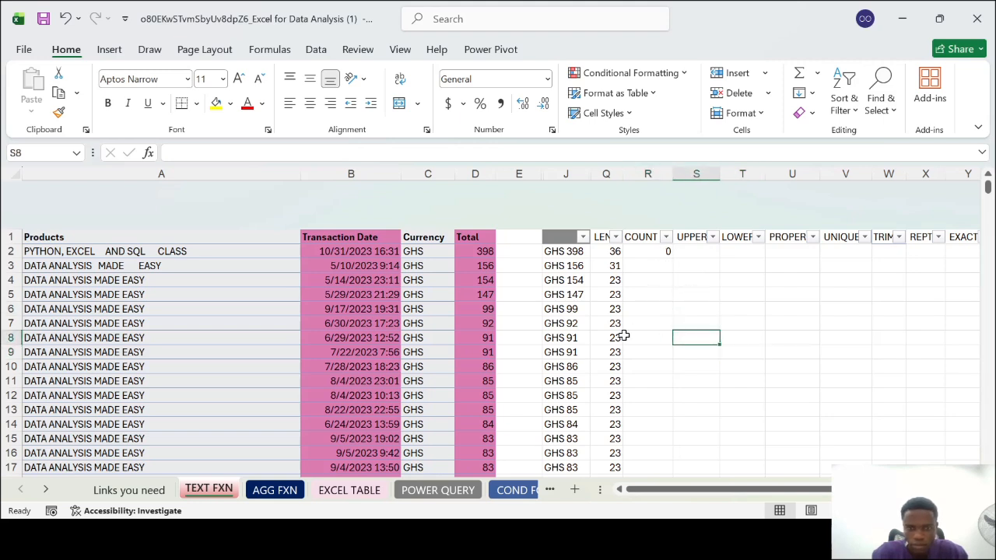
left_click(287, 492)
left_click(234, 491)
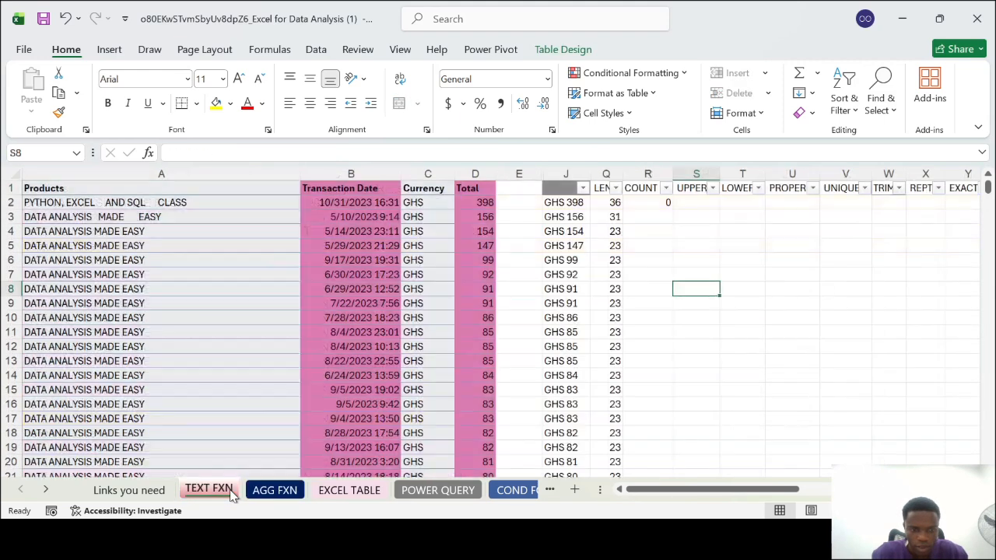
Replace the formula in R2 with a COUNT over the Total values in D2:D86
left_click(654, 202)
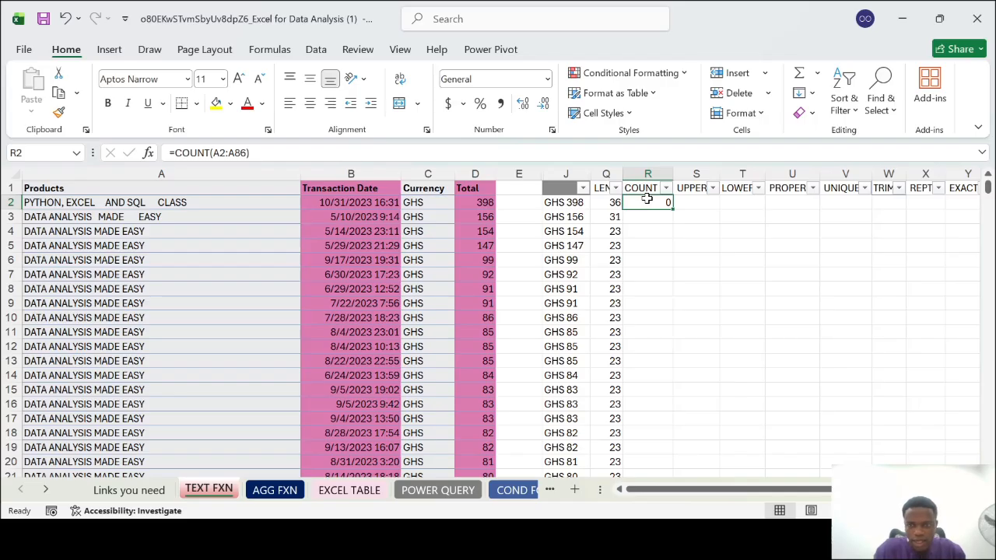
type("=C")
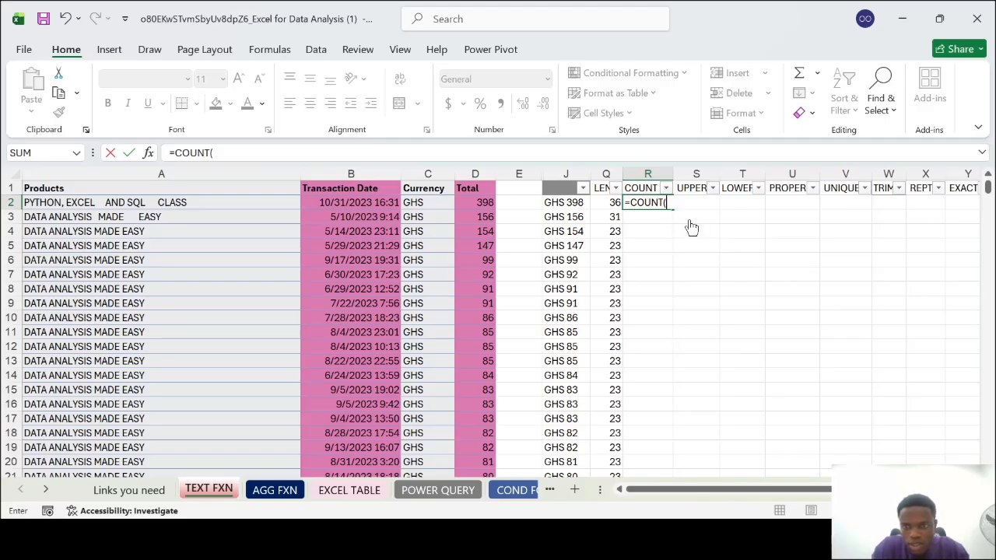
key("BackSpace")
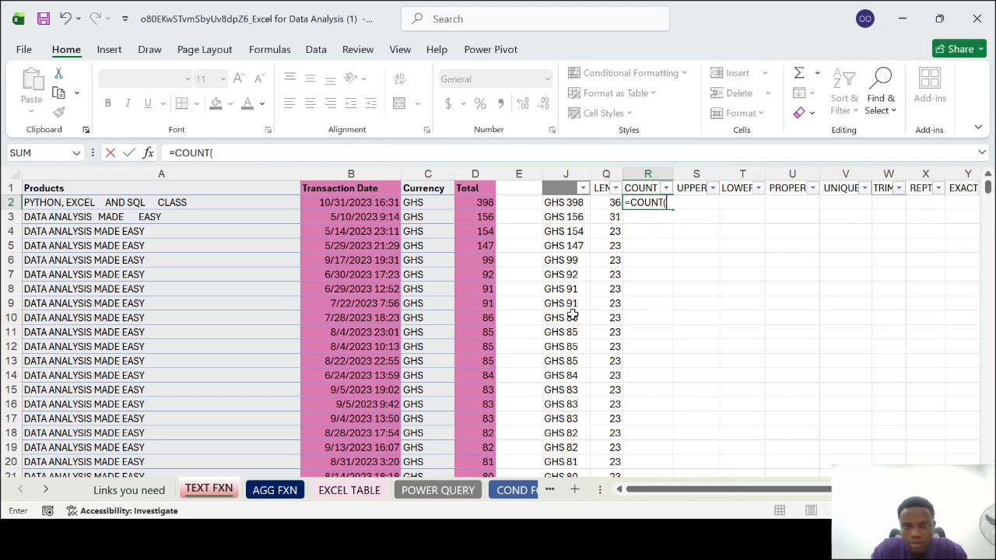
left_click(479, 204)
scroll(483, 311, "down", 11)
scroll(483, 310, "down", 16)
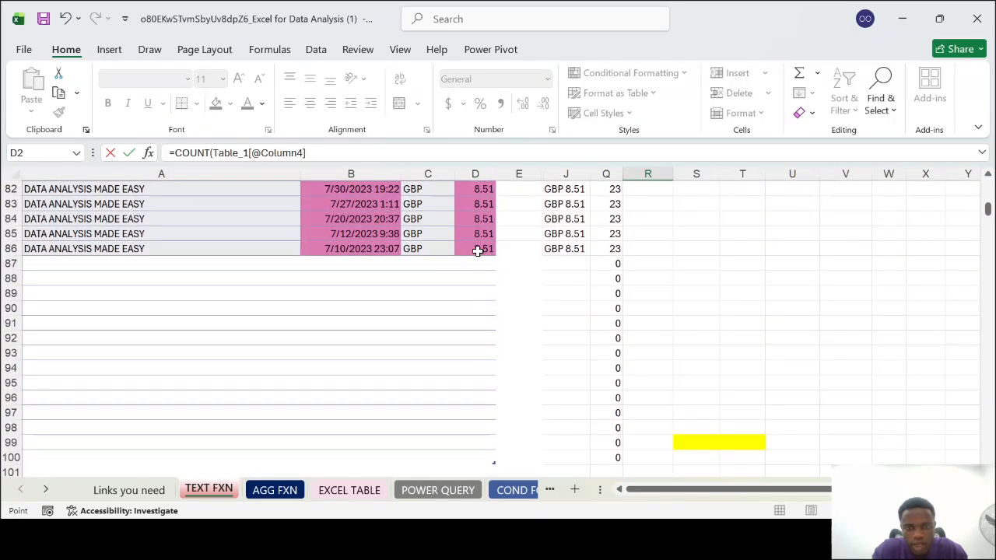
left_click(478, 251, "shift")
key("Return")
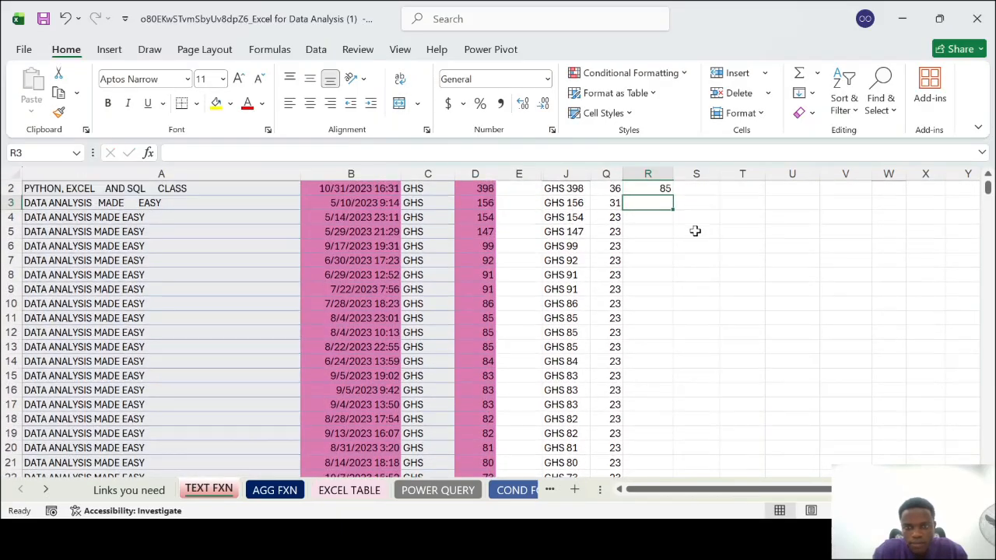
scroll(695, 231, "up", 1)
left_click(648, 203)
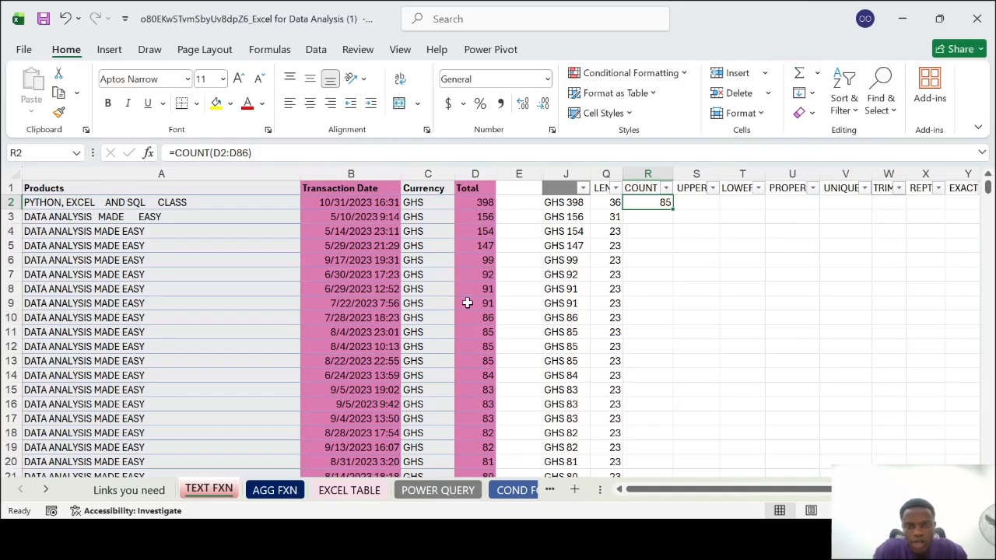
Compare the COUNT result with the Total column's extent, checking the last data row 86 and the header row 1
left_click(480, 203)
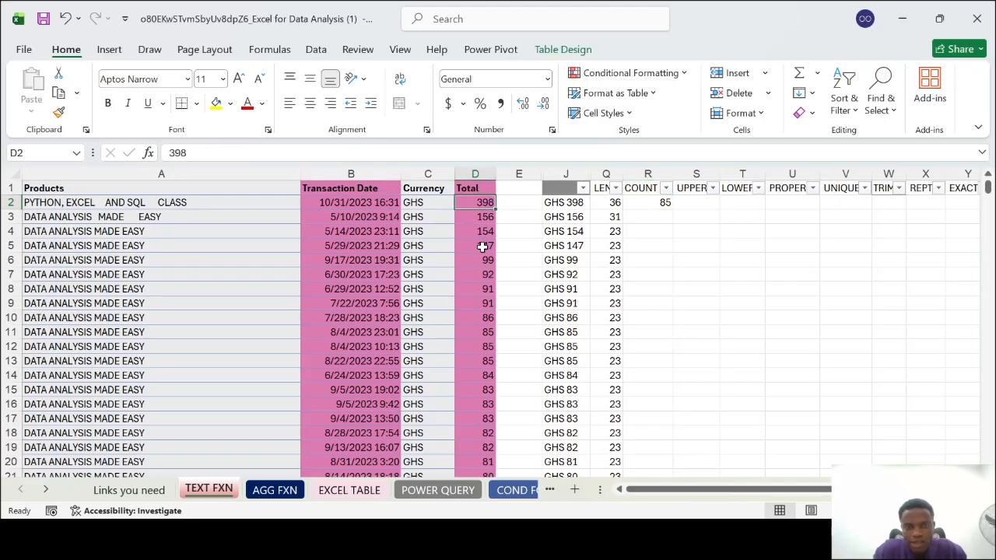
scroll(488, 303, "down", 11)
scroll(490, 304, "down", 13)
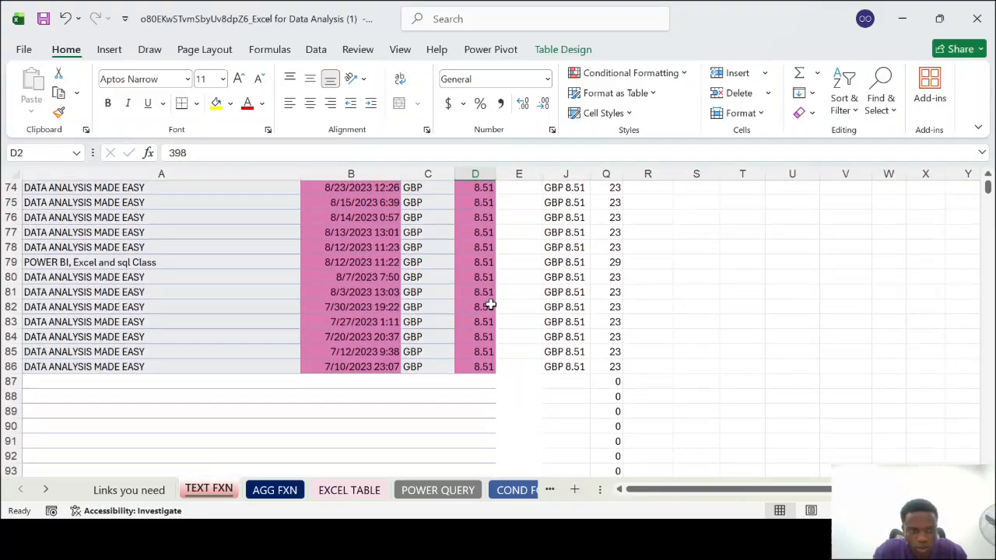
left_click(9, 368)
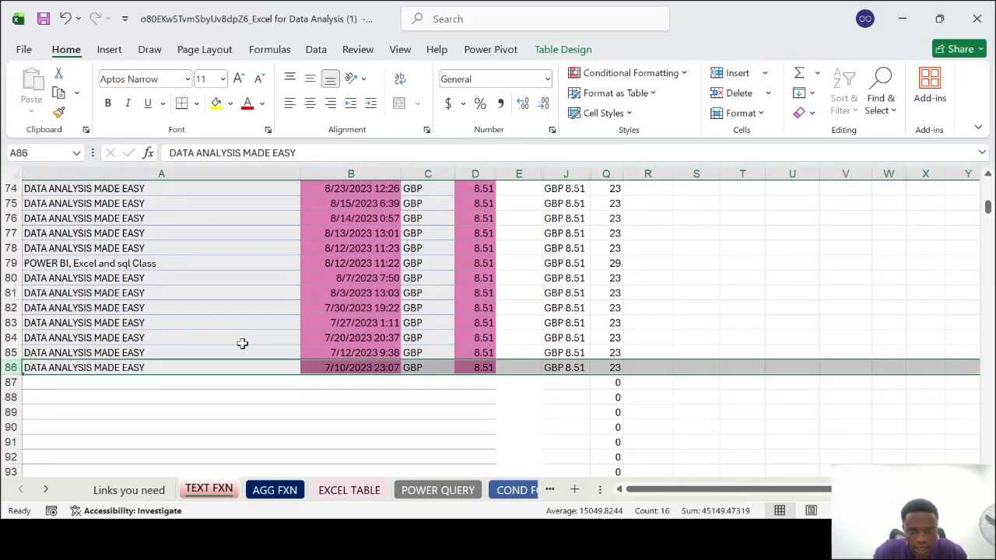
scroll(503, 260, "up", 20)
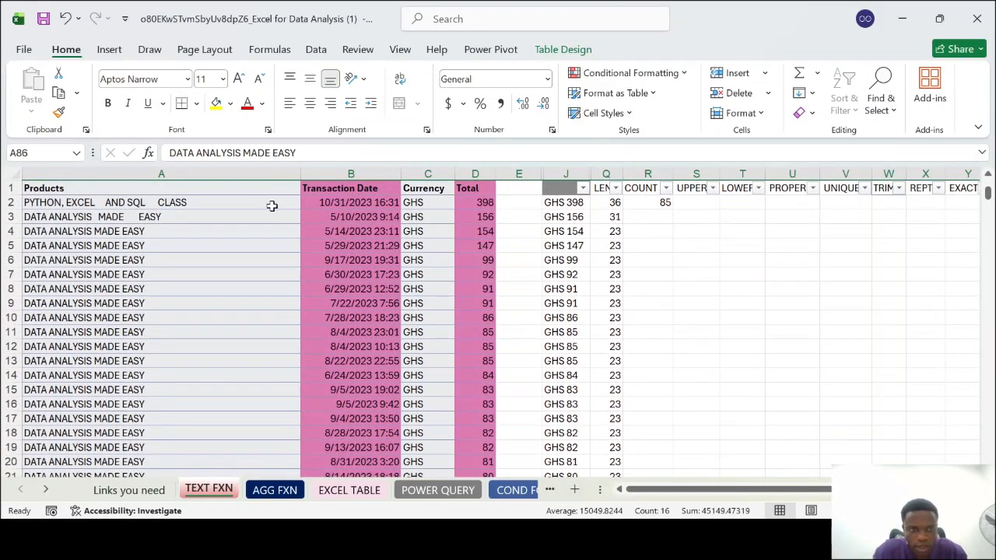
left_click(6, 188)
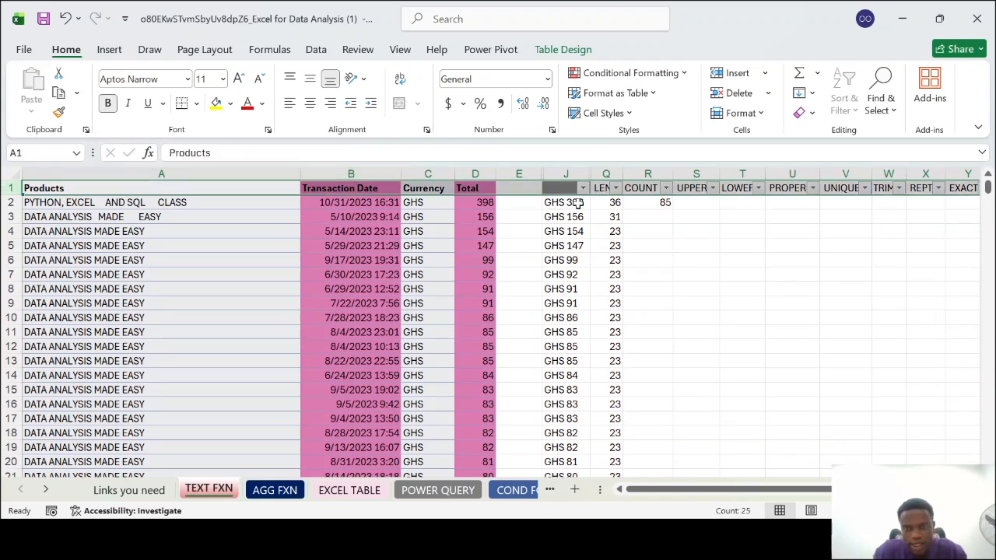
Examine the LEN formula in Q2 and its results down to the last data rows
left_click(617, 203)
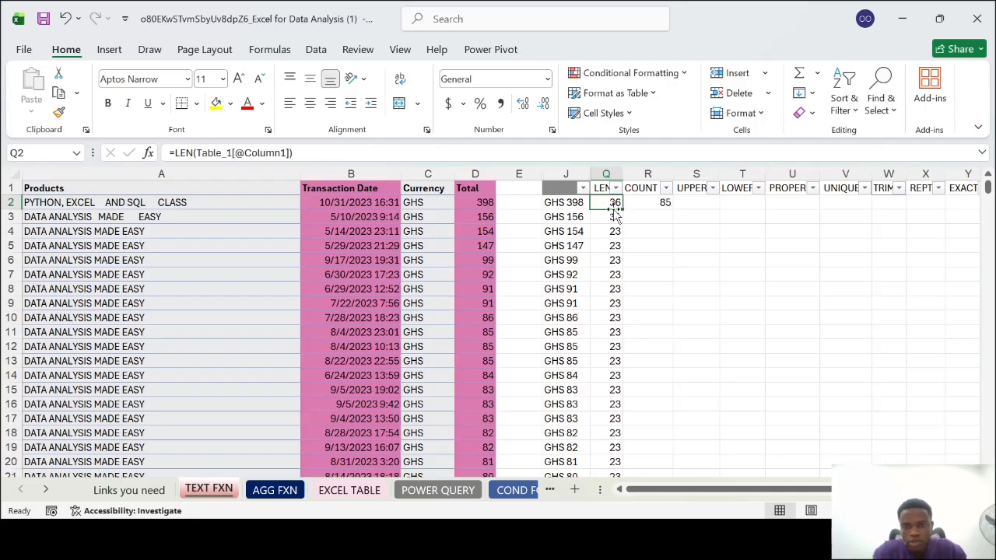
scroll(611, 458, "down", 8)
scroll(611, 457, "down", 3)
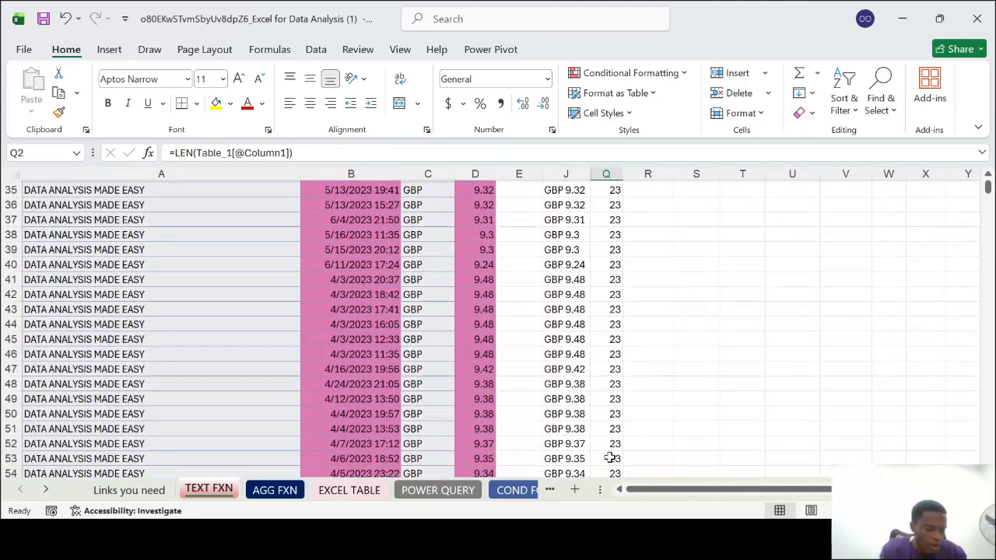
scroll(611, 457, "down", 9)
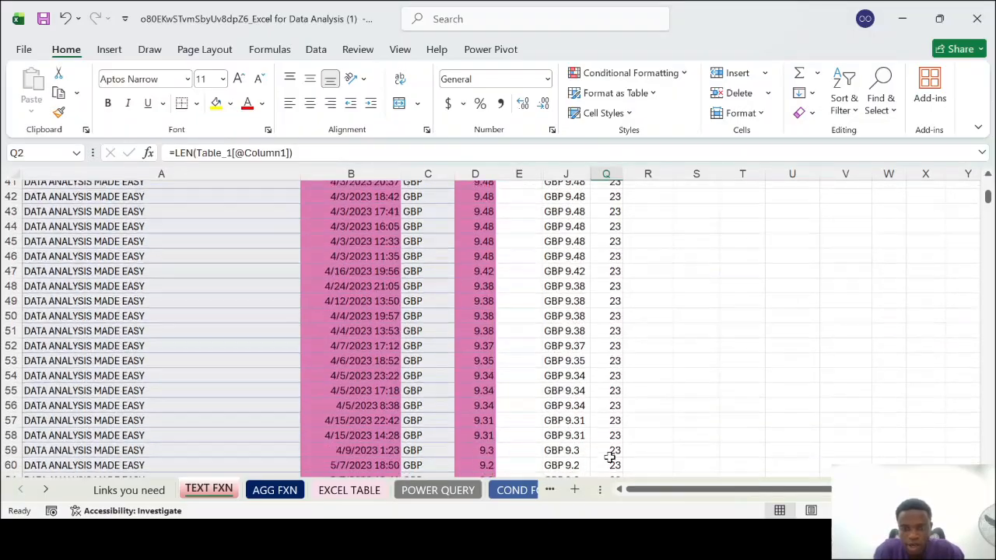
scroll(611, 458, "down", 5)
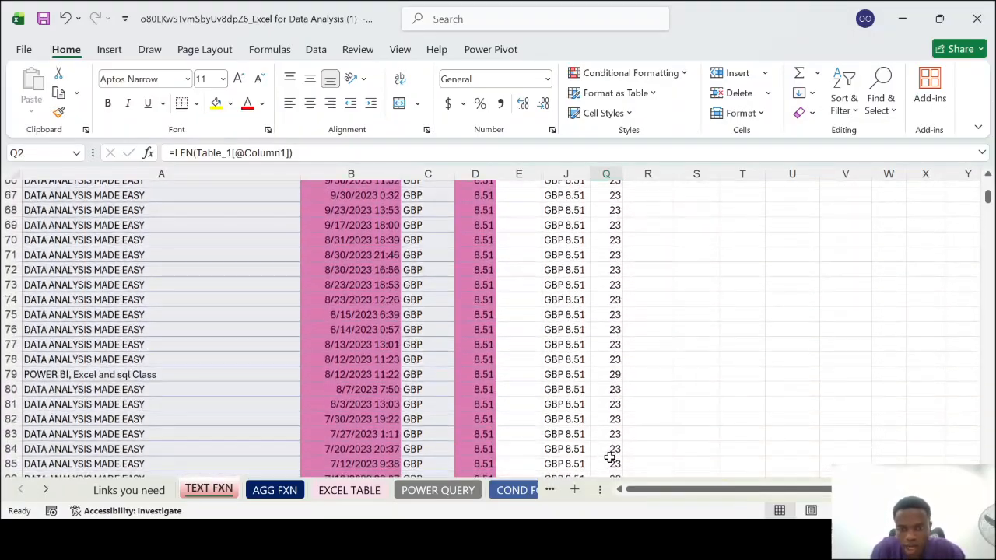
scroll(611, 458, "up", 11)
scroll(611, 457, "up", 14)
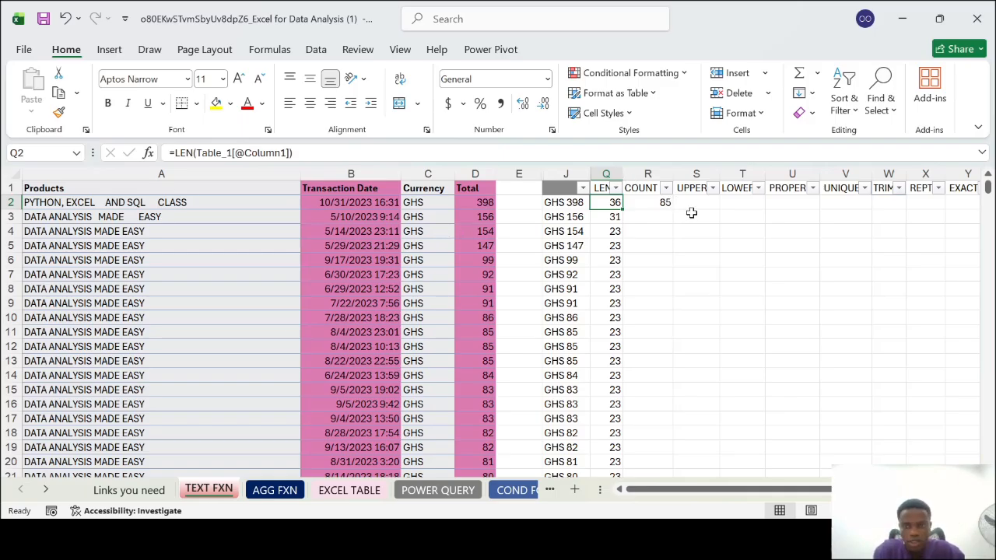
Fit the width of the UPPER column S to its header
left_click(695, 203)
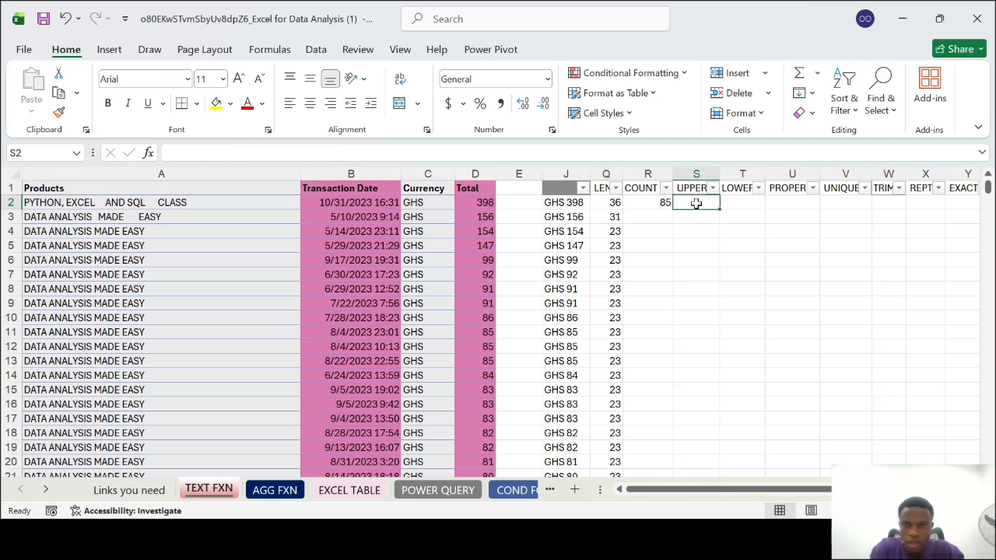
double_click(720, 169)
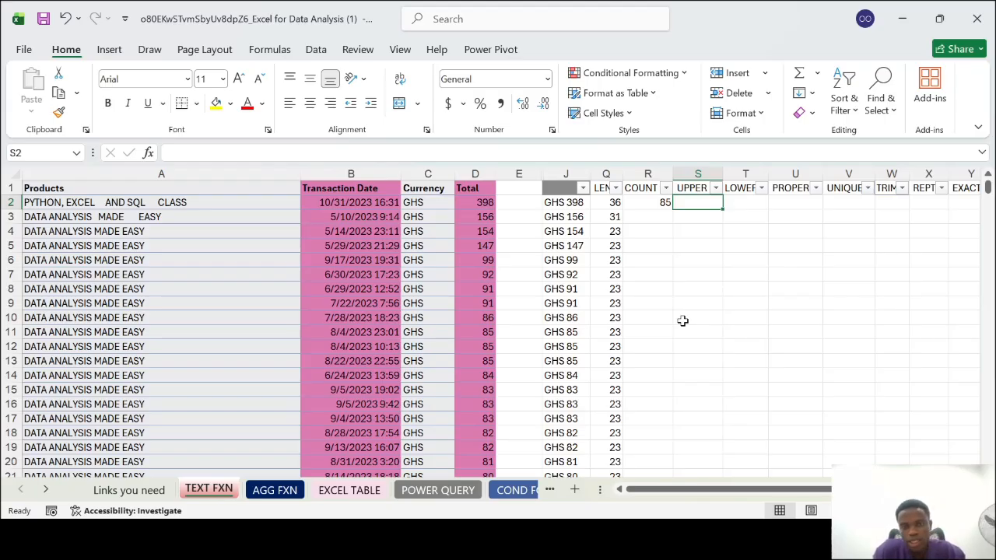
Unhide the text function columns K to P between columns J and Q
left_click(575, 174)
left_click_drag(574, 175, 602, 170)
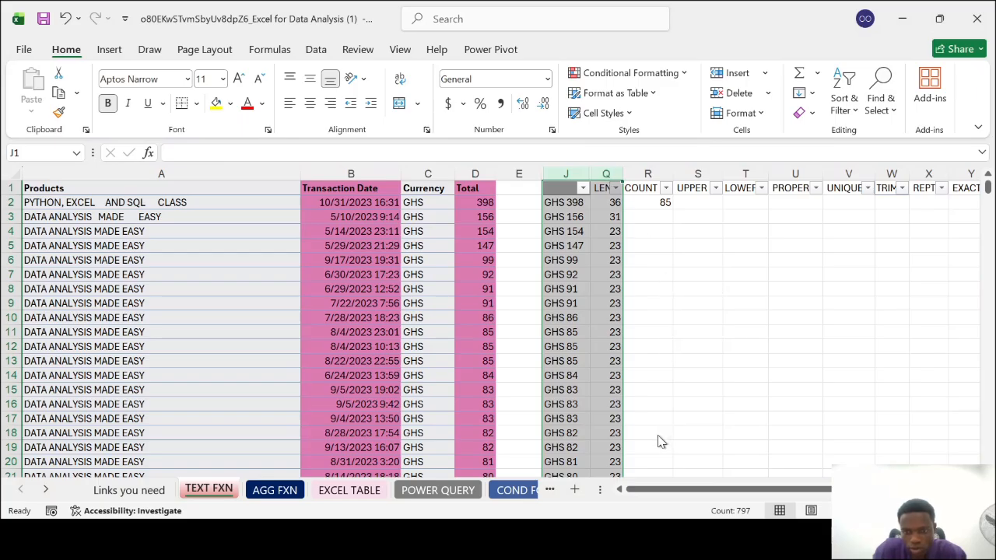
left_click(668, 462)
scroll(726, 332, "right", 3)
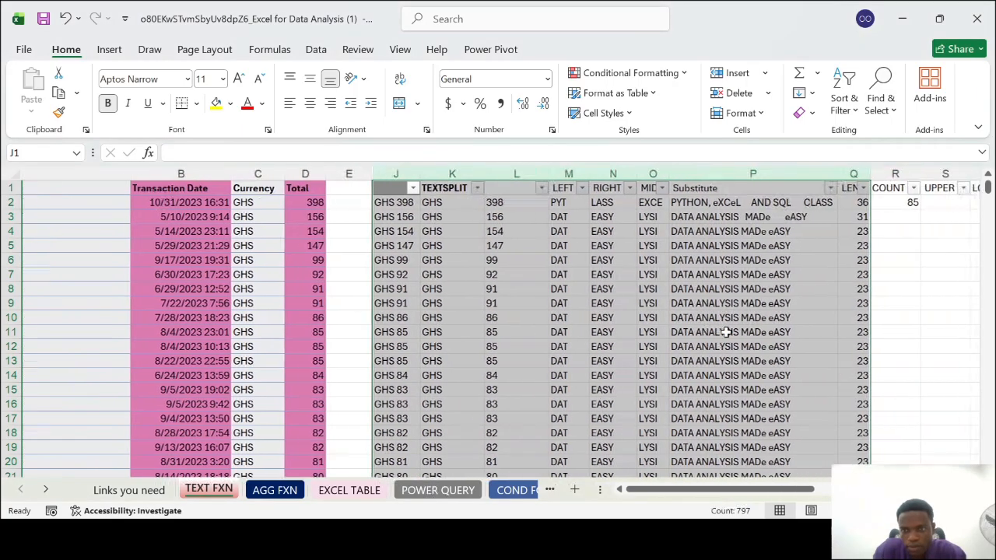
left_click(701, 274)
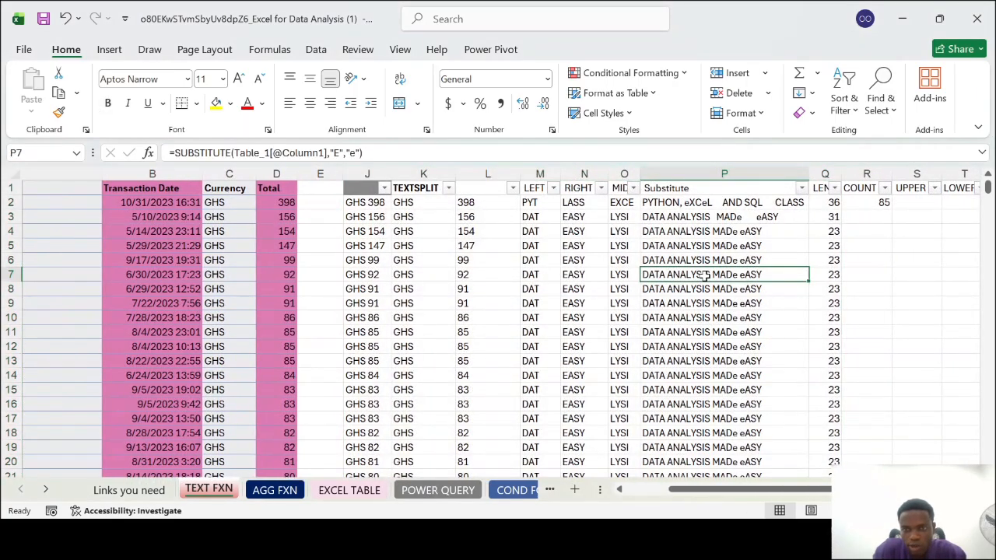
Hide the text function columns K to O and the LEN and COUNT columns Q and R
left_click(624, 174)
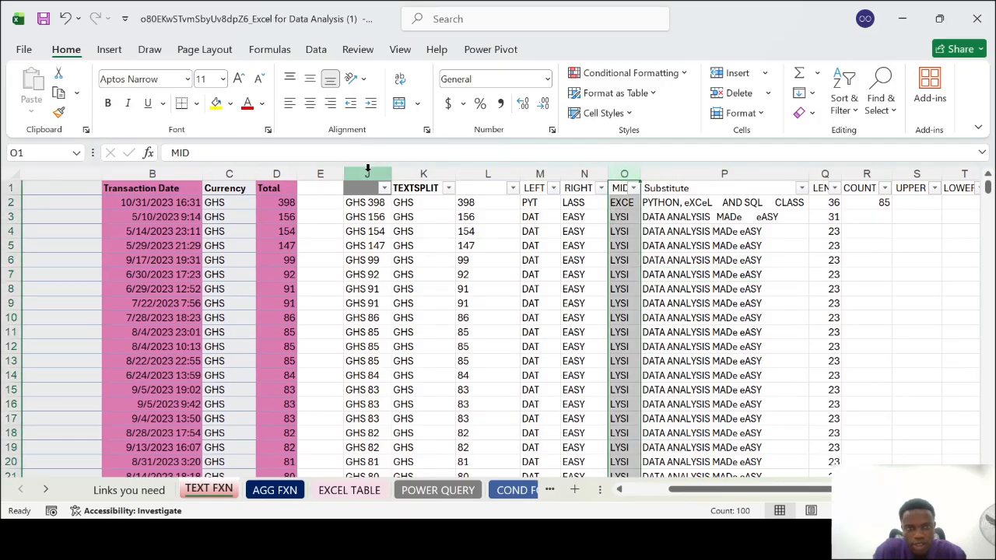
left_click(402, 173, "shift")
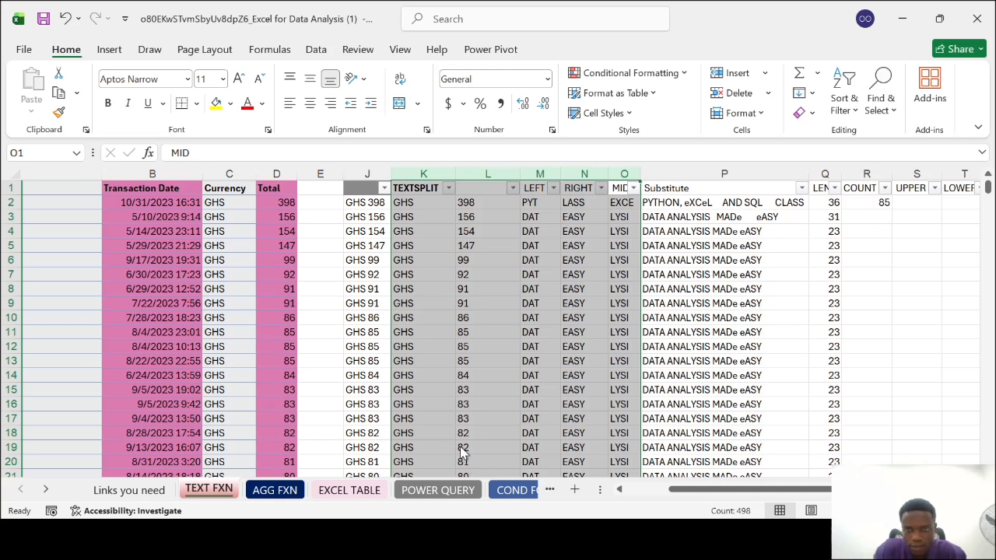
key("ctrl+0")
left_click_drag(579, 174, 623, 174)
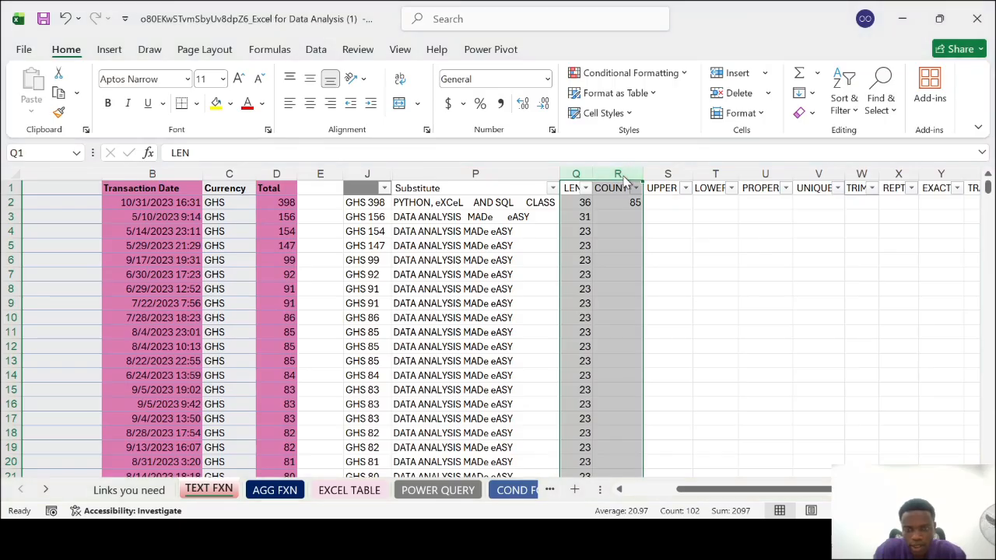
key("ctrl+0")
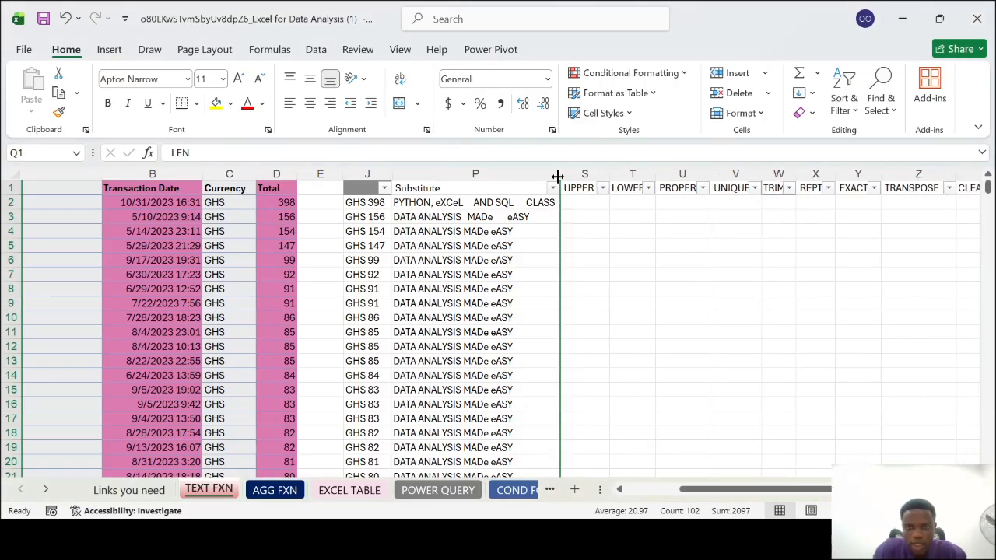
Enter the formula =UPPER(P2) in cell S2 to convert the Substitute text to capitals
left_click(590, 202)
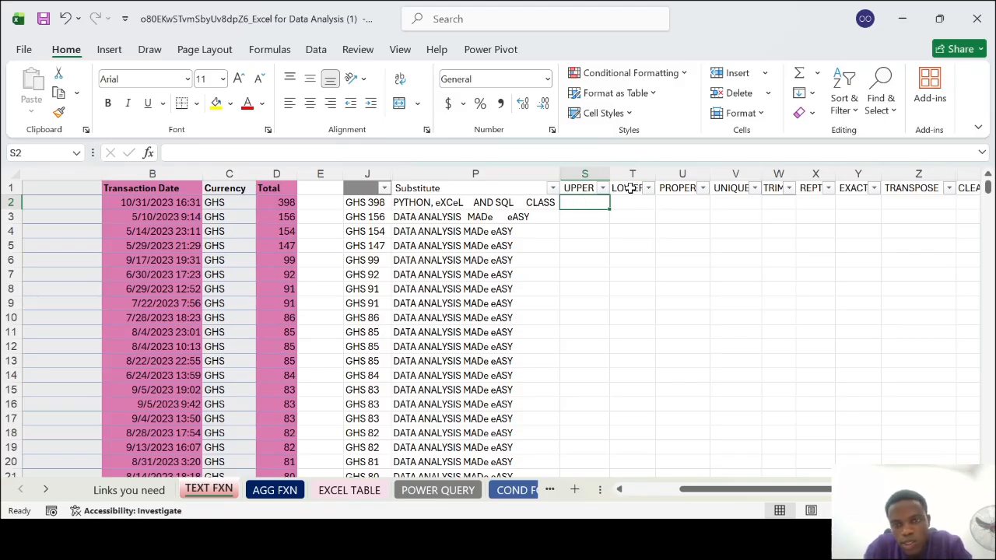
left_click(685, 175)
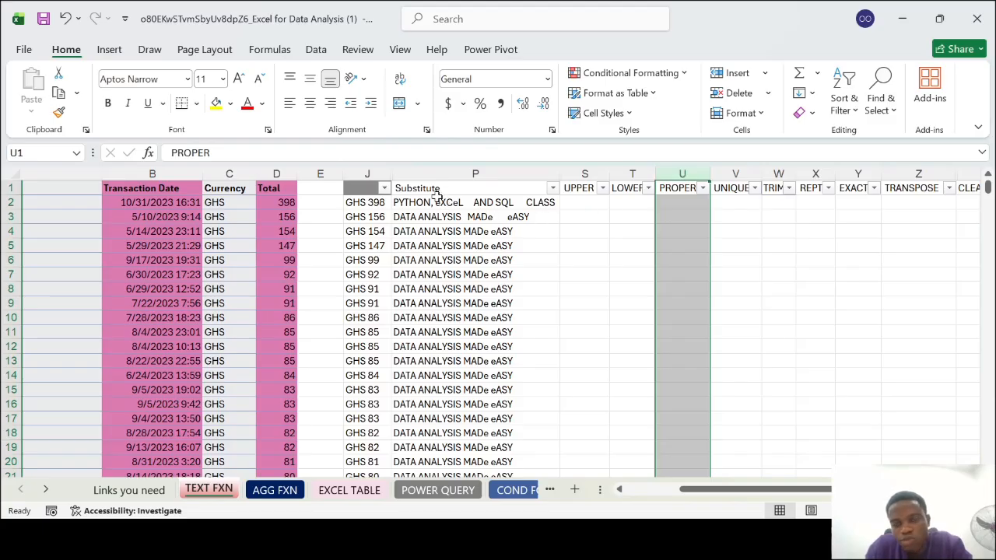
left_click(570, 204)
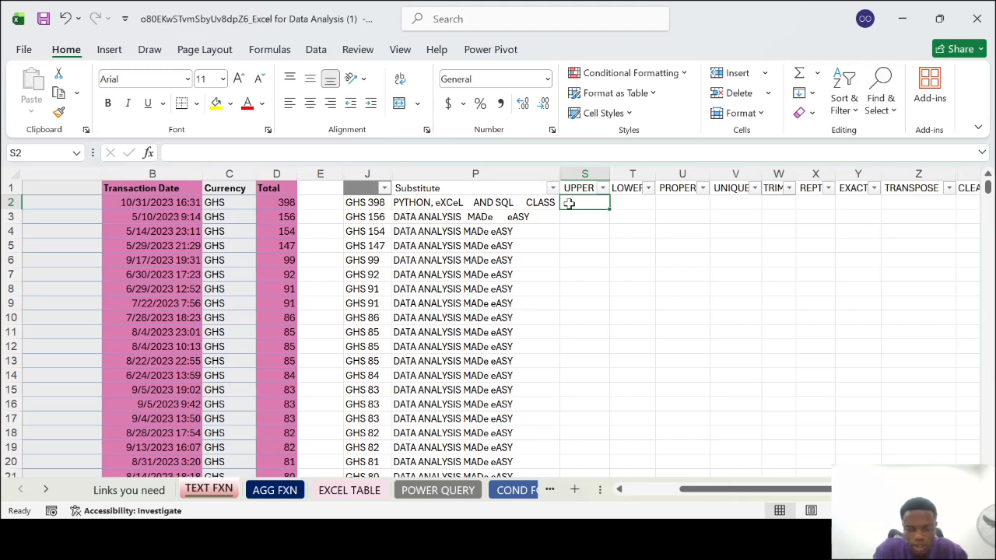
type("=UPPER(")
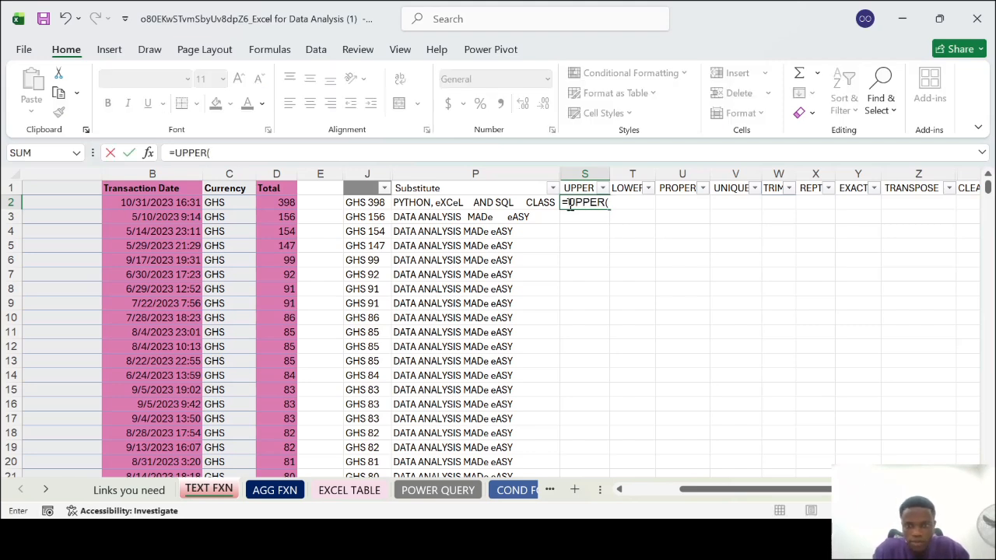
left_click(506, 204)
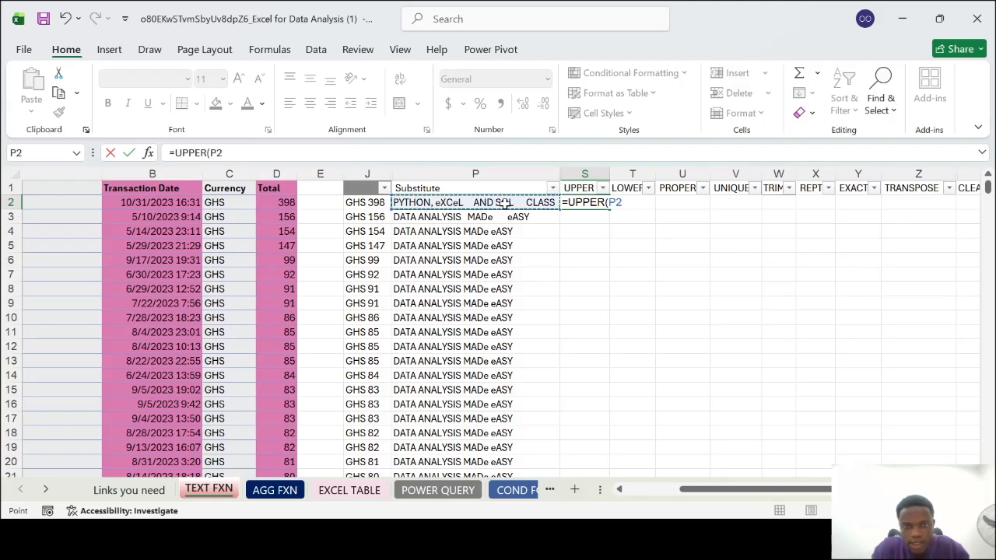
type(")")
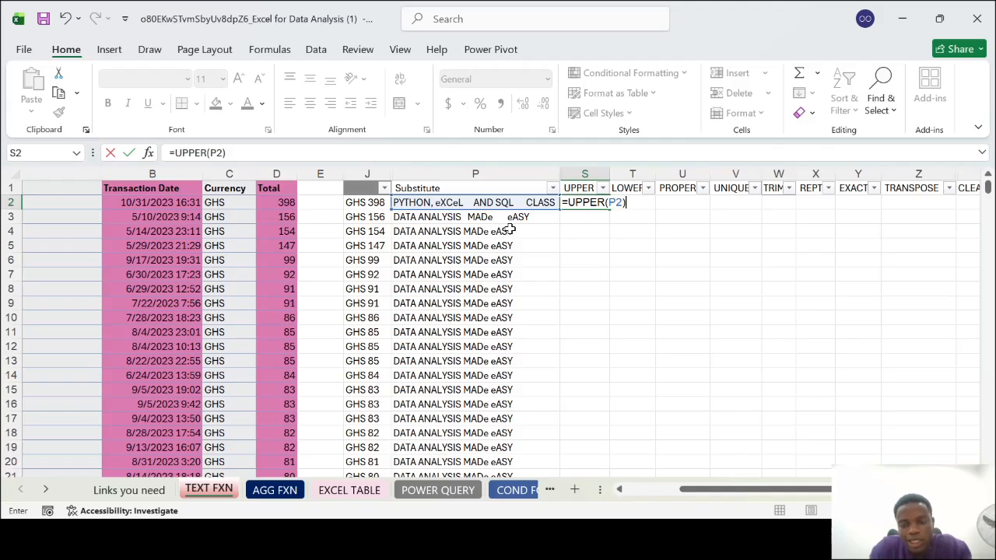
key("Return")
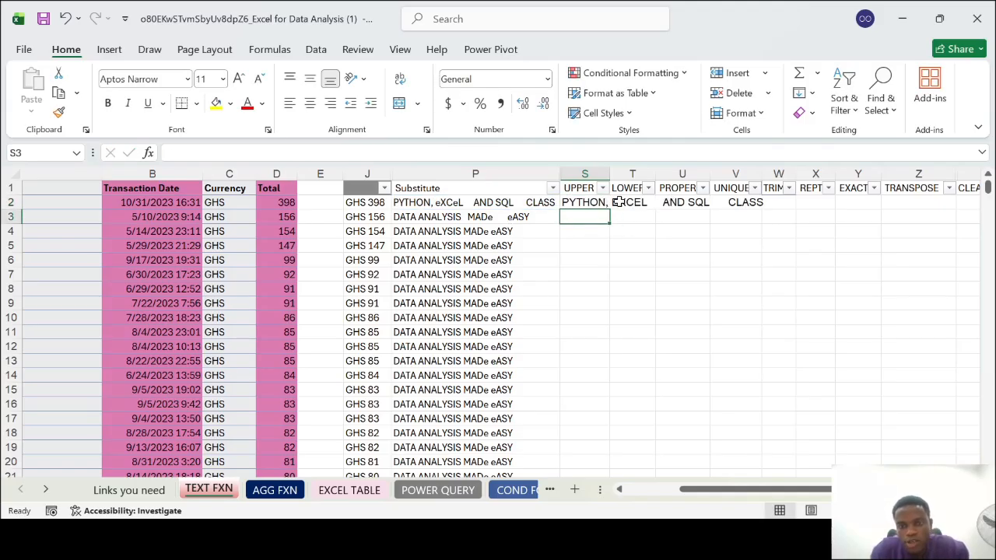
Fit column S to its contents, fill the UPPER formula down the column and check the filled rows
double_click(610, 174)
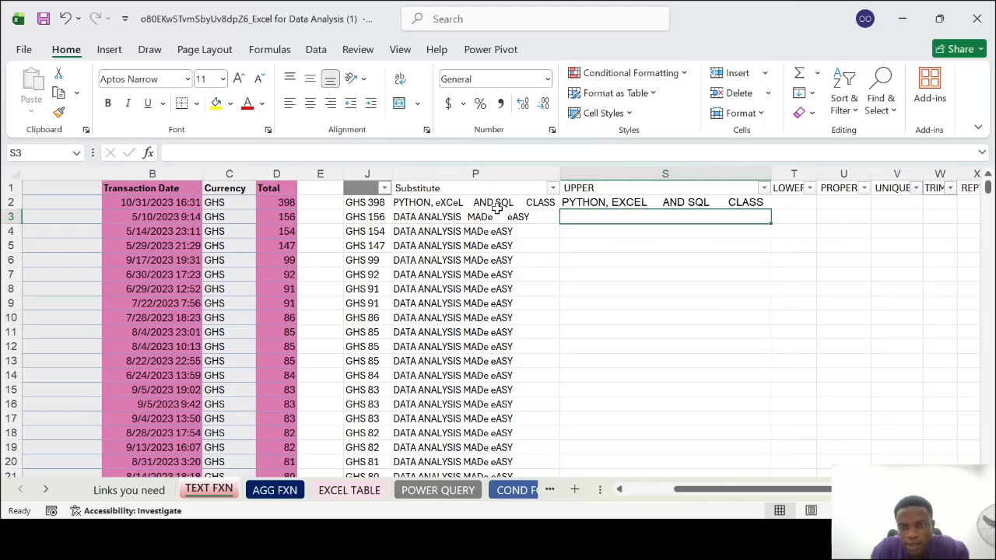
left_click(754, 208)
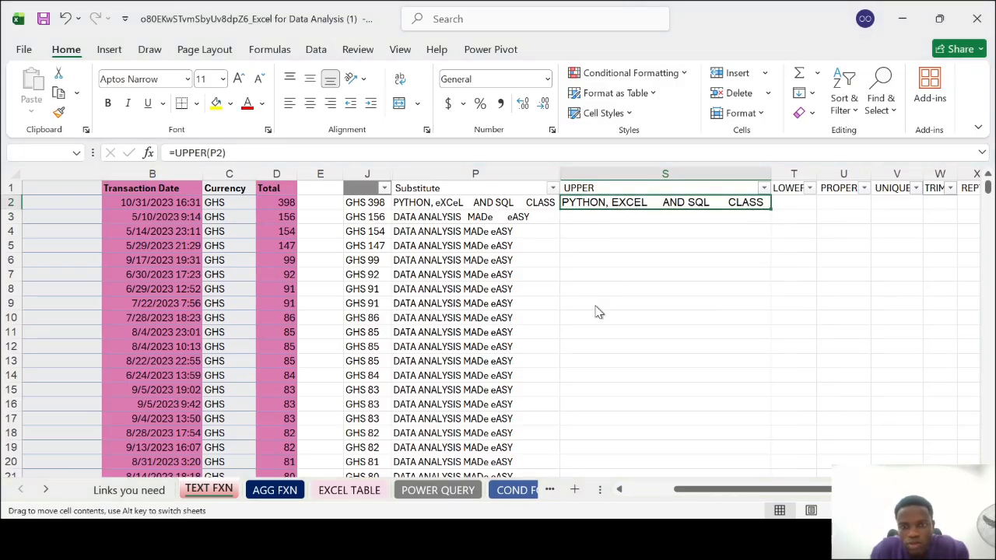
key("Down")
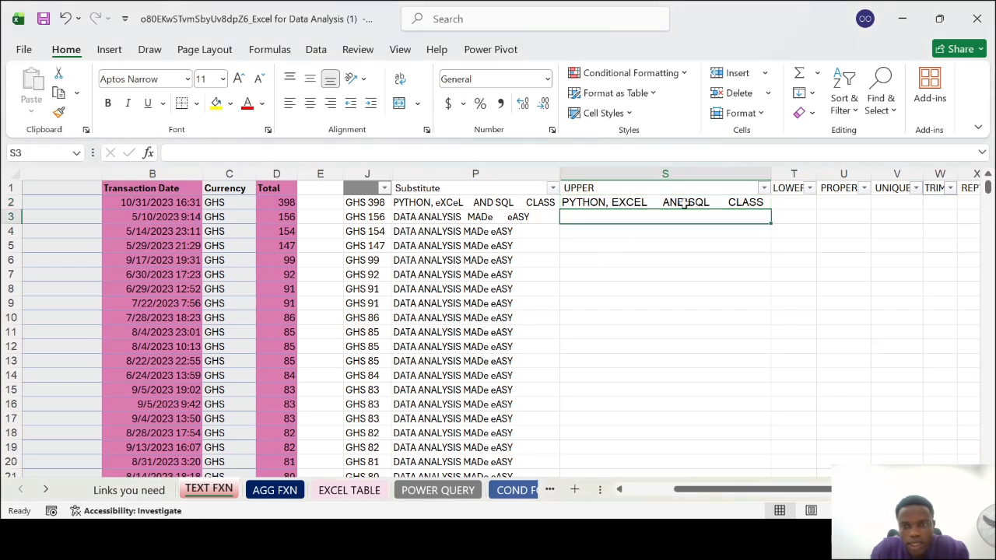
left_click(736, 202)
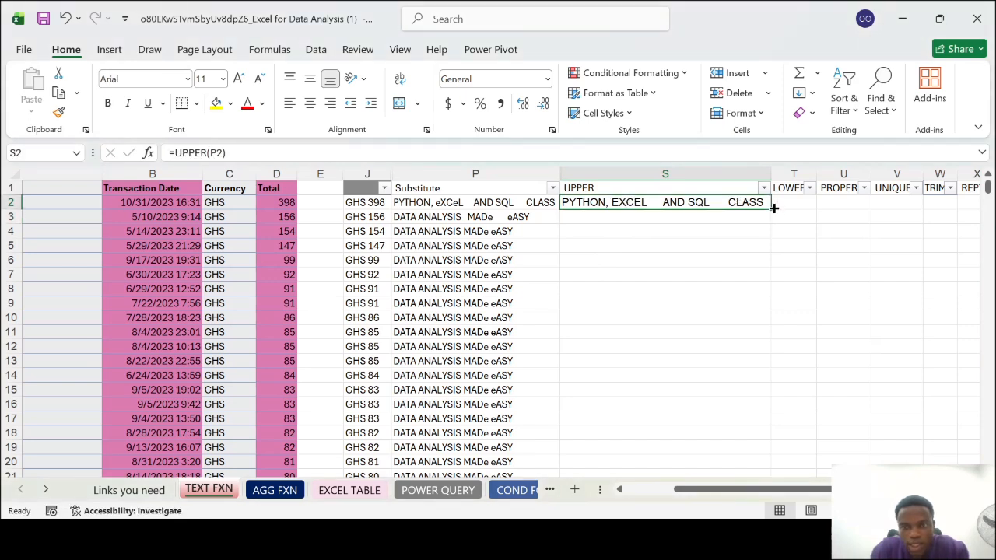
double_click(774, 207)
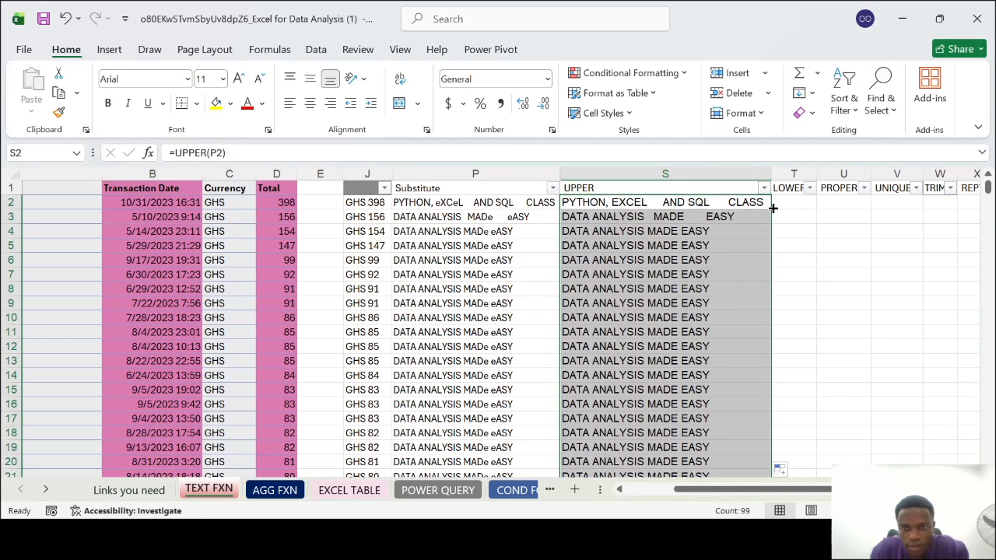
left_click(685, 218)
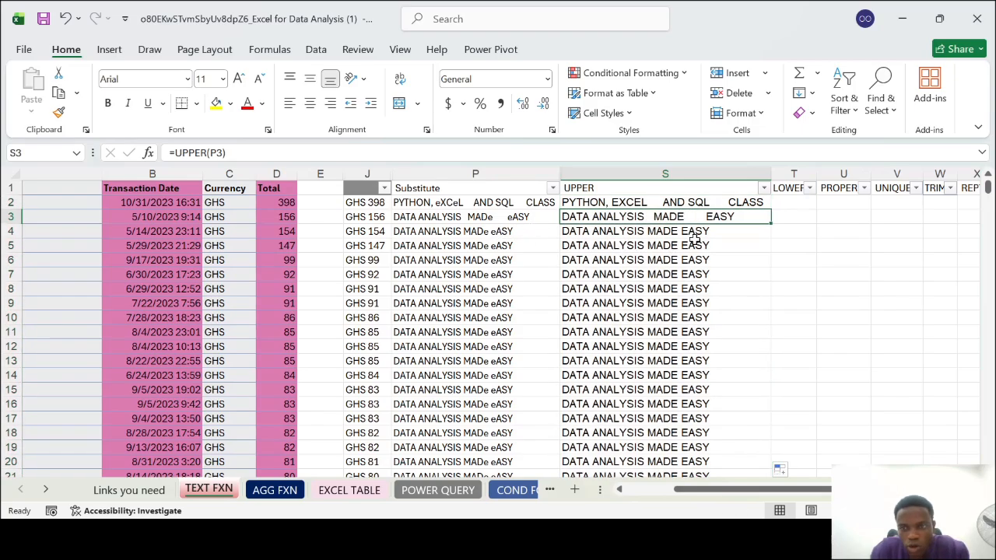
scroll(693, 351, "down", 5)
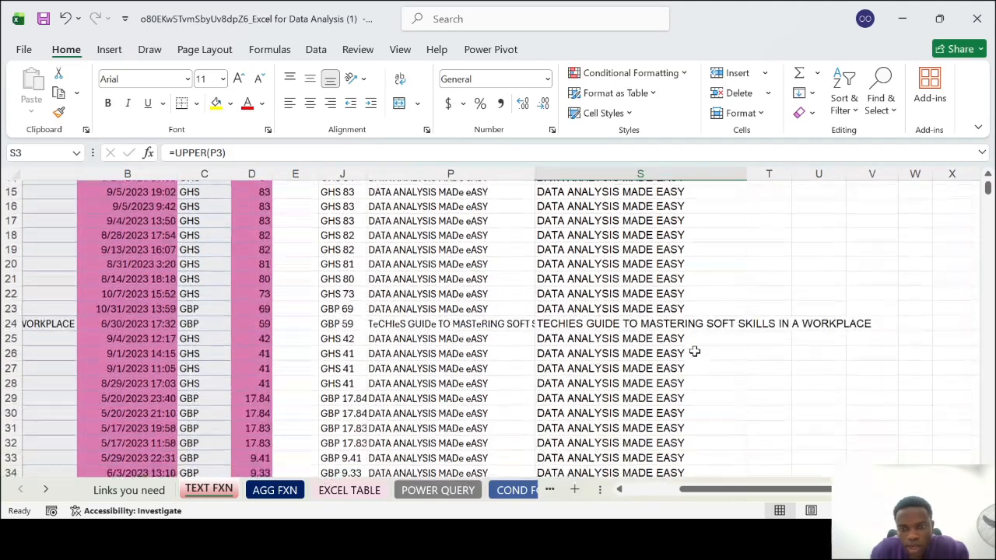
scroll(695, 352, "up", 5)
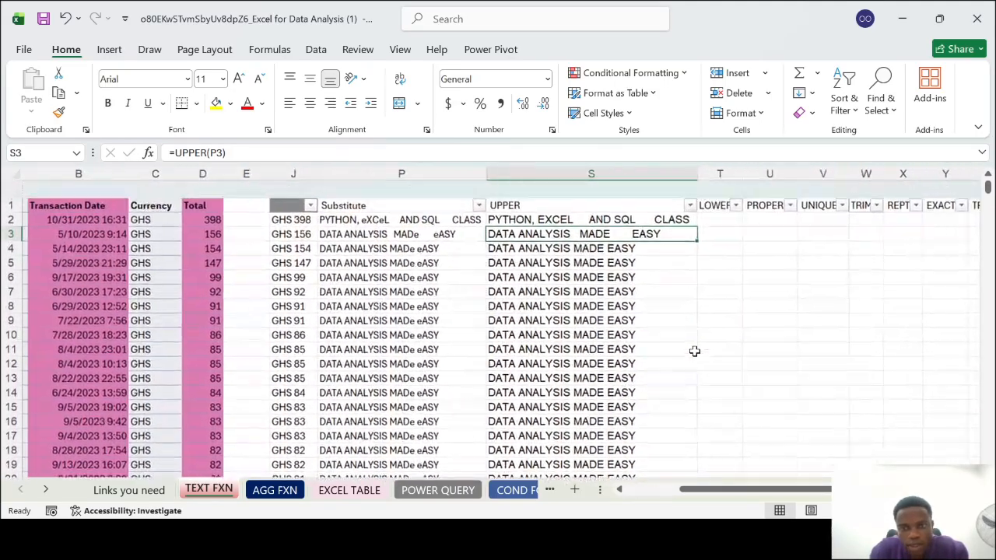
Enter the formula =LOWER(S2) in cell T2 to convert the UPPER text to lowercase
scroll(694, 350, "right", 2)
left_click(639, 201)
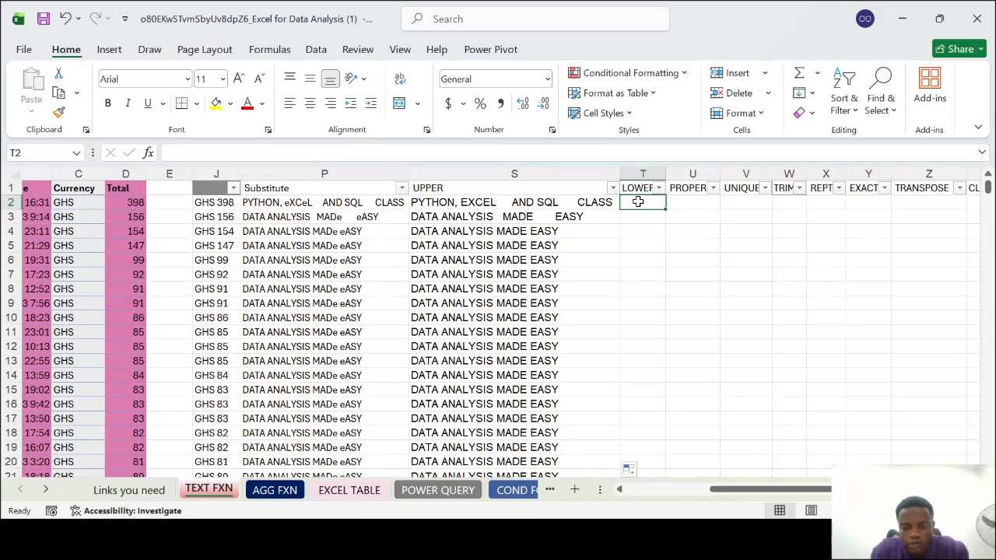
type("=LO")
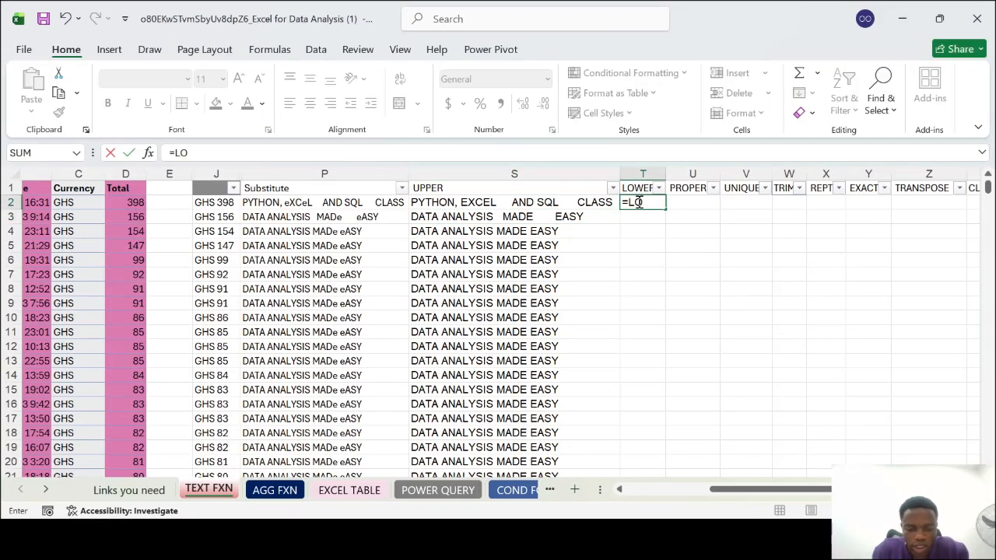
type("WER(")
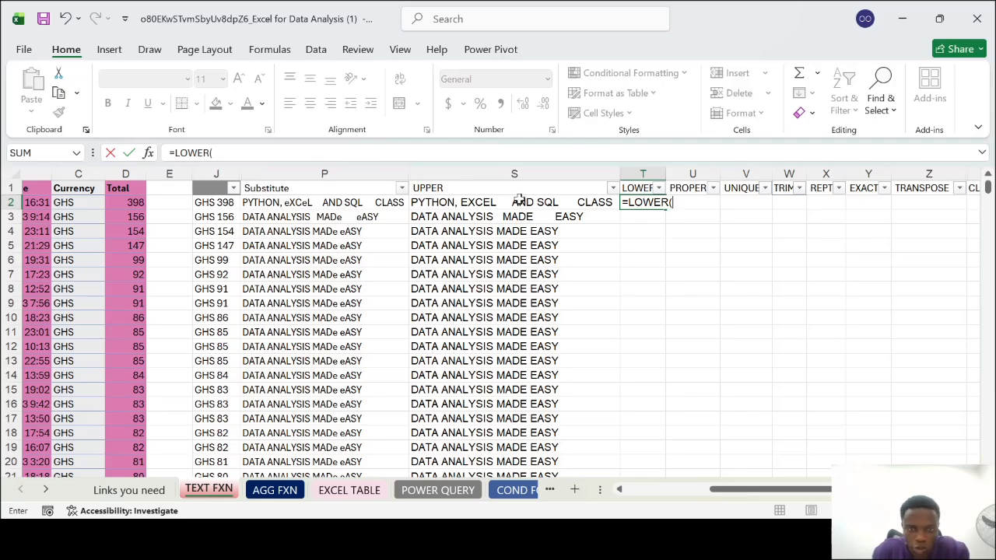
left_click(519, 201)
type(")")
key("Return")
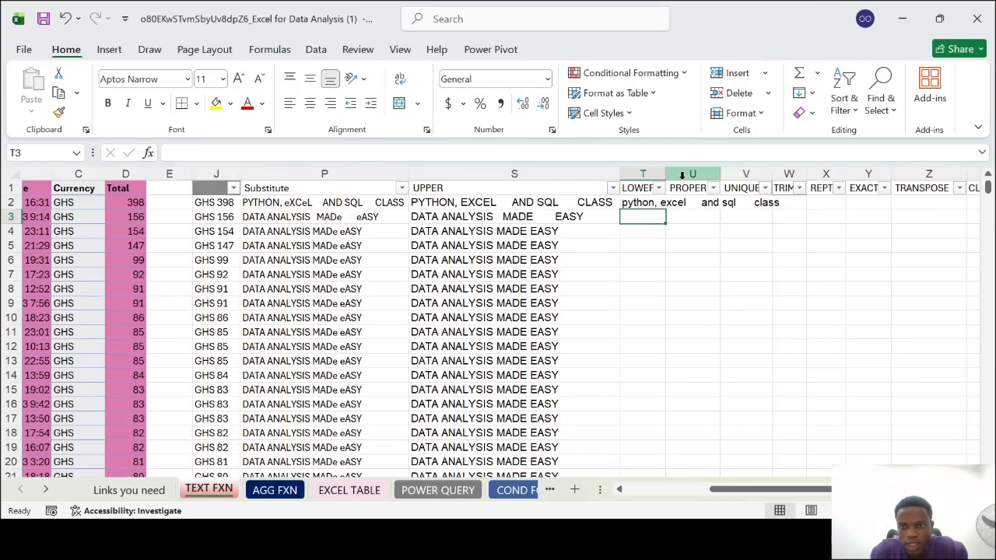
Fit column T to its contents and fill the LOWER formula down the data rows
double_click(666, 180)
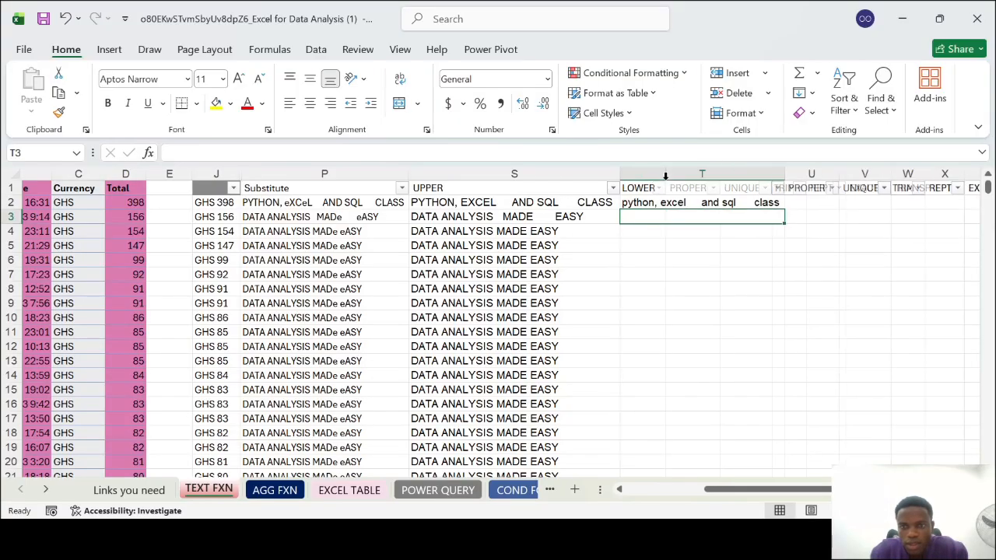
left_click(763, 202)
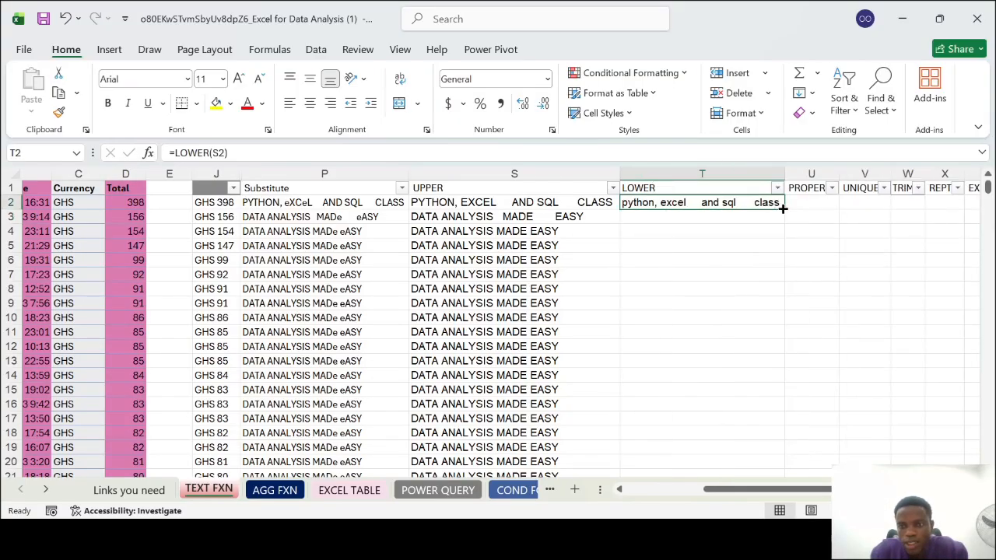
double_click(785, 209)
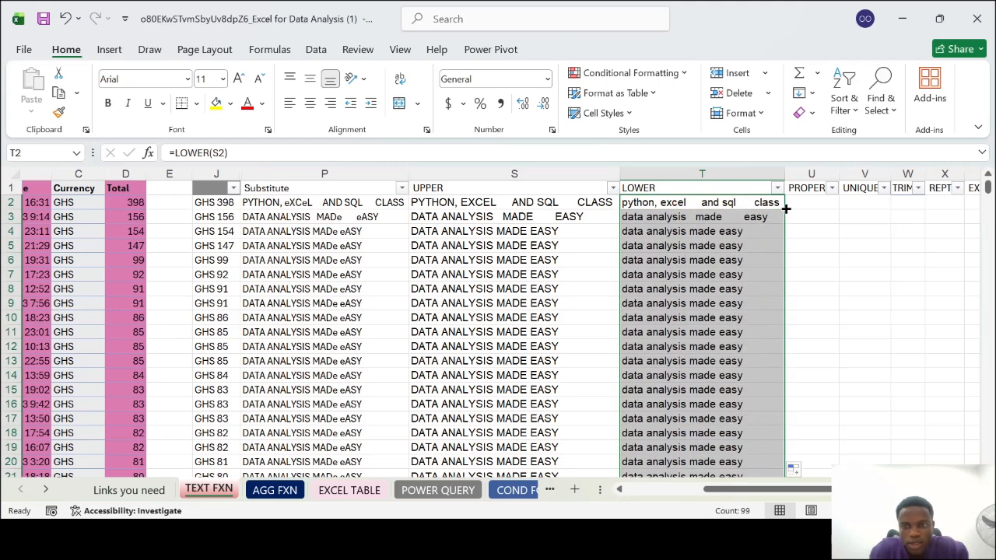
left_click(723, 327)
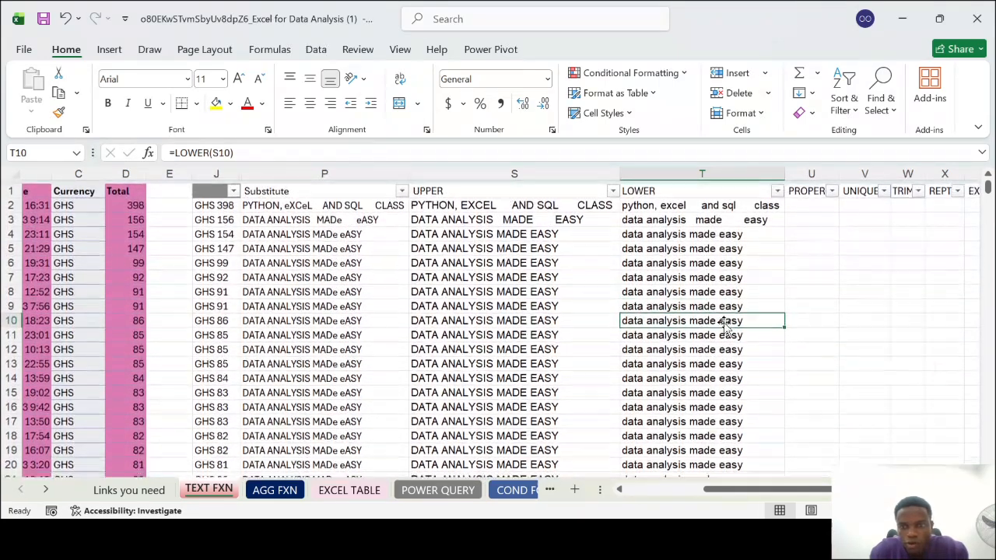
Select cell U2, the first data cell under the PROPER header
scroll(724, 327, "right", 5)
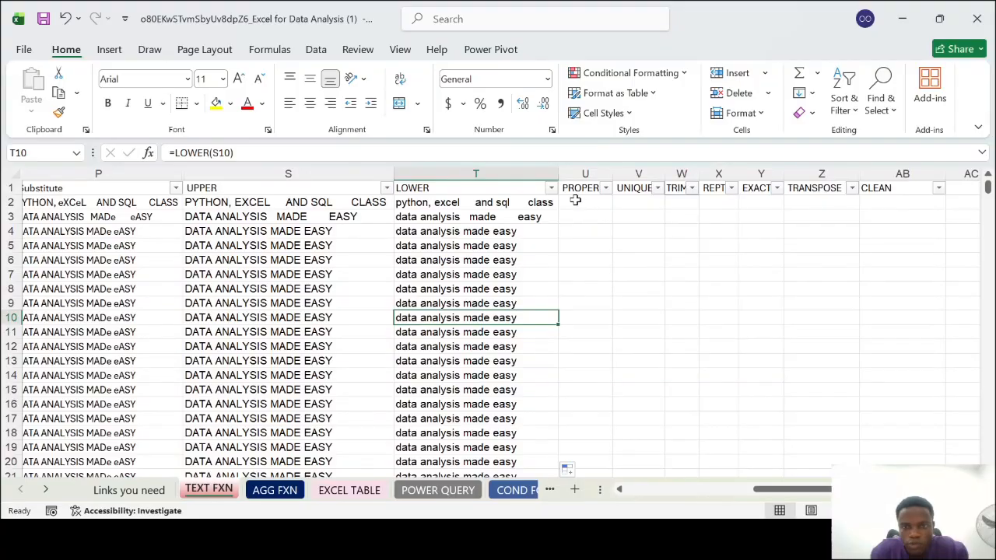
left_click(576, 202)
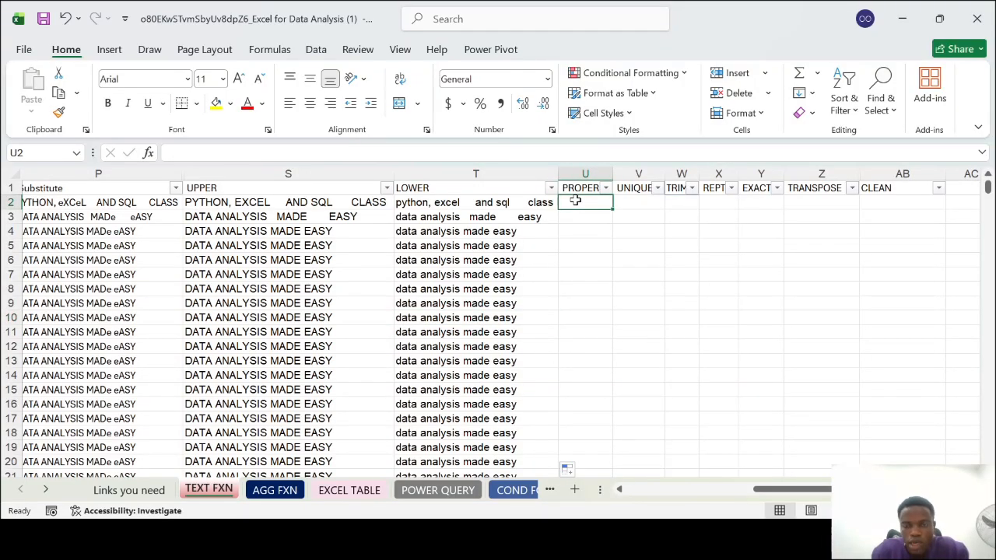
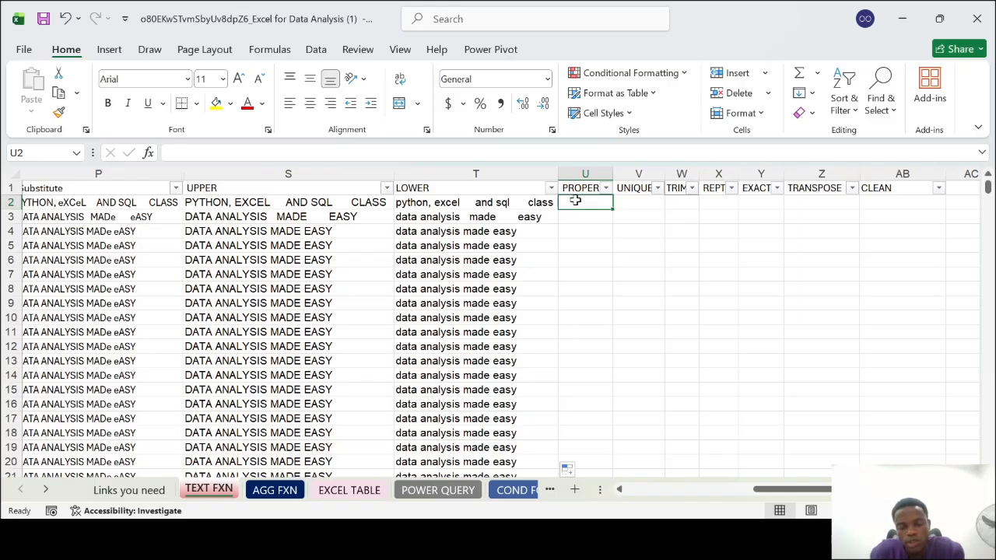
Enter the formula =PROPER(T2) in cell U2 to capitalise each word of the LOWER text
type("=")
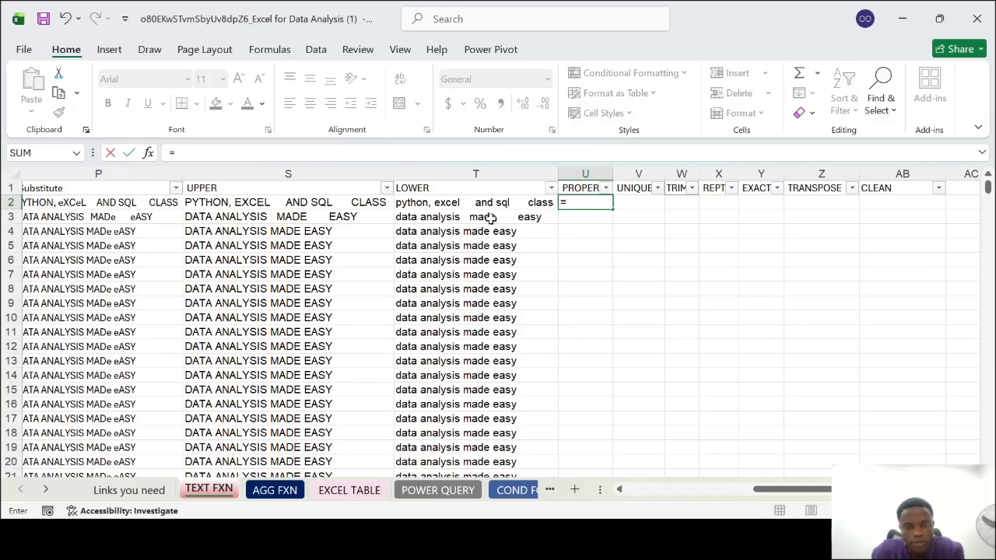
type("PROPER(")
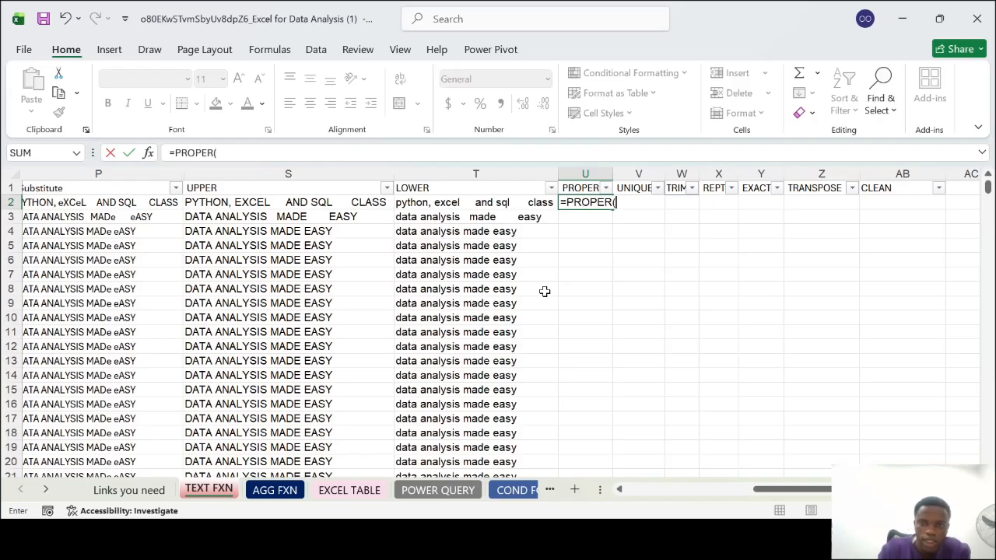
left_click(451, 206)
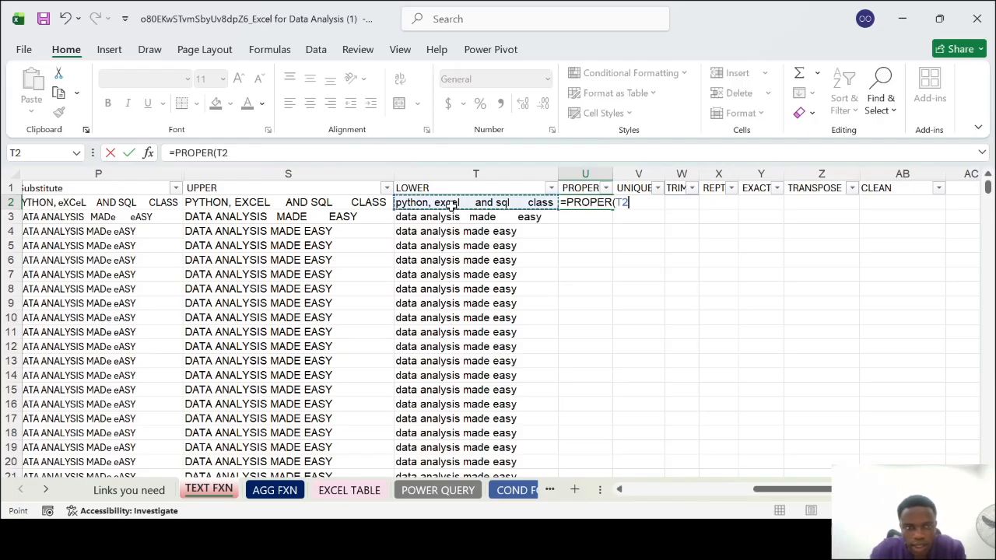
type(")")
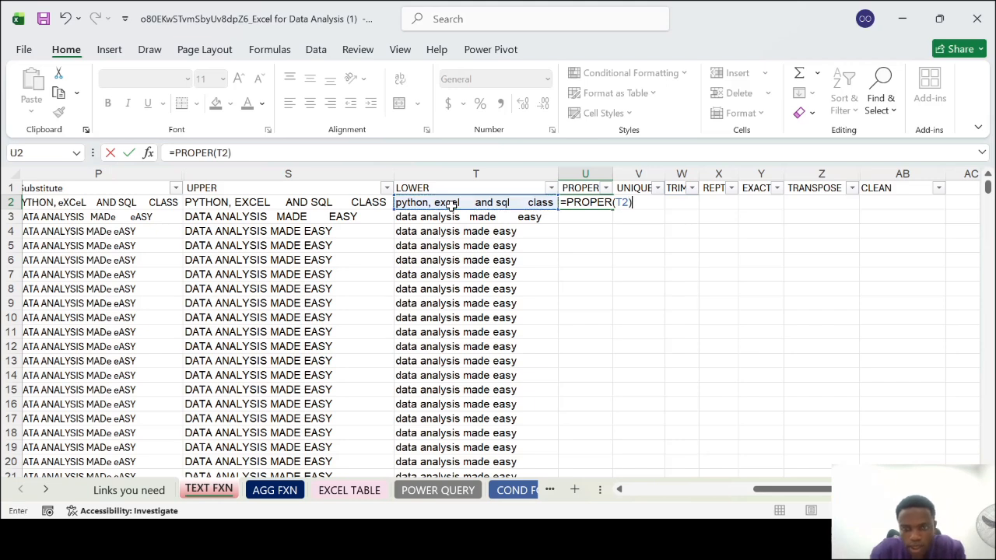
key("Return")
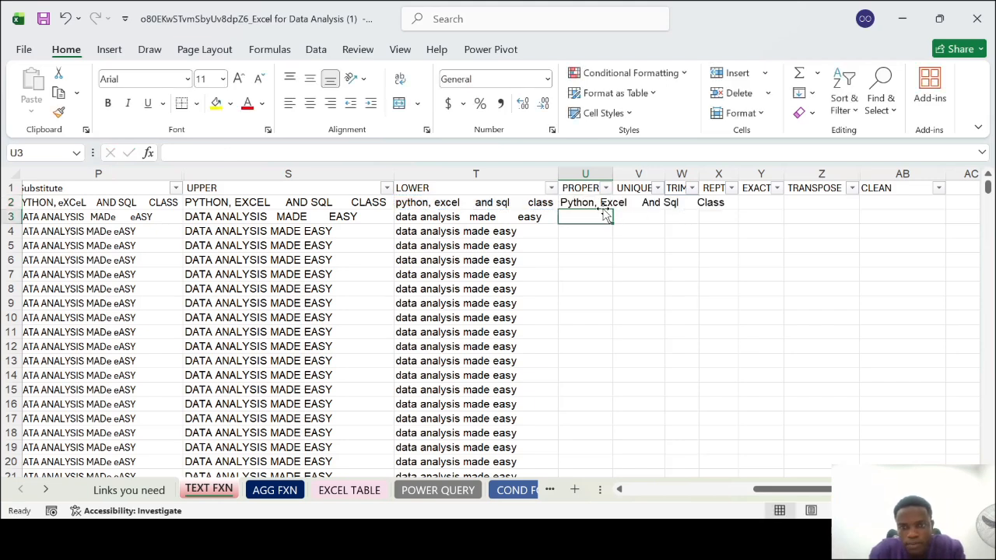
Fit column U to its contents and fill the PROPER formula down the data rows
double_click(612, 173)
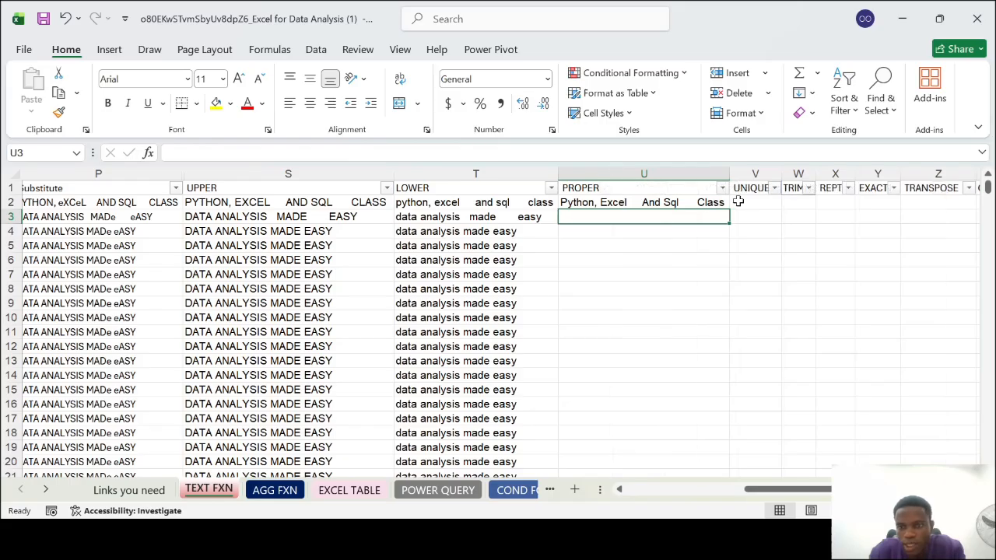
left_click(704, 202)
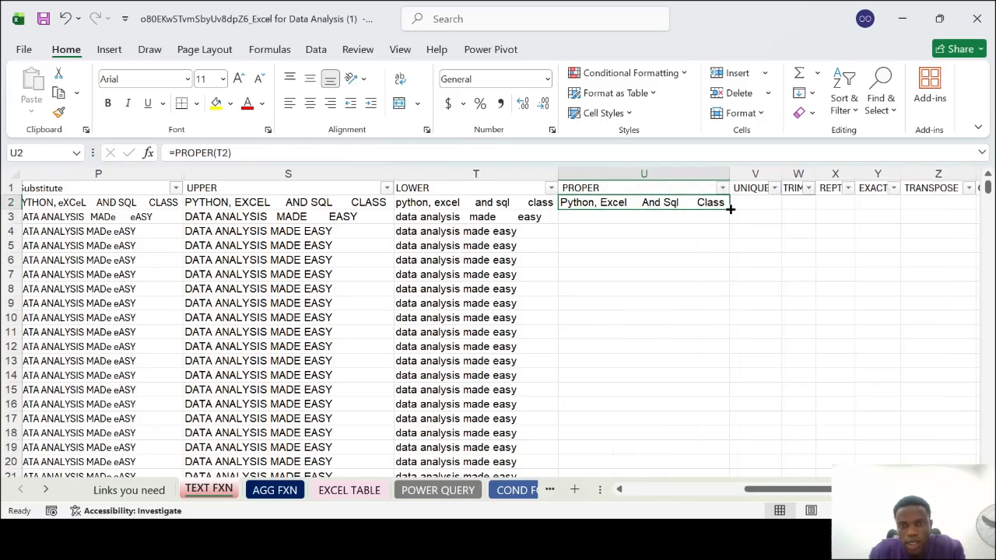
double_click(730, 209)
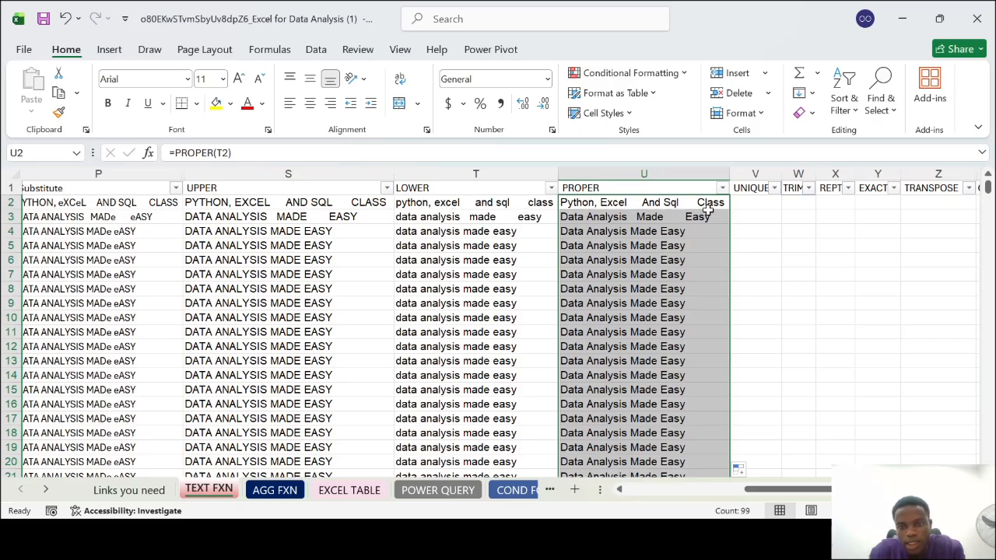
left_click(678, 259)
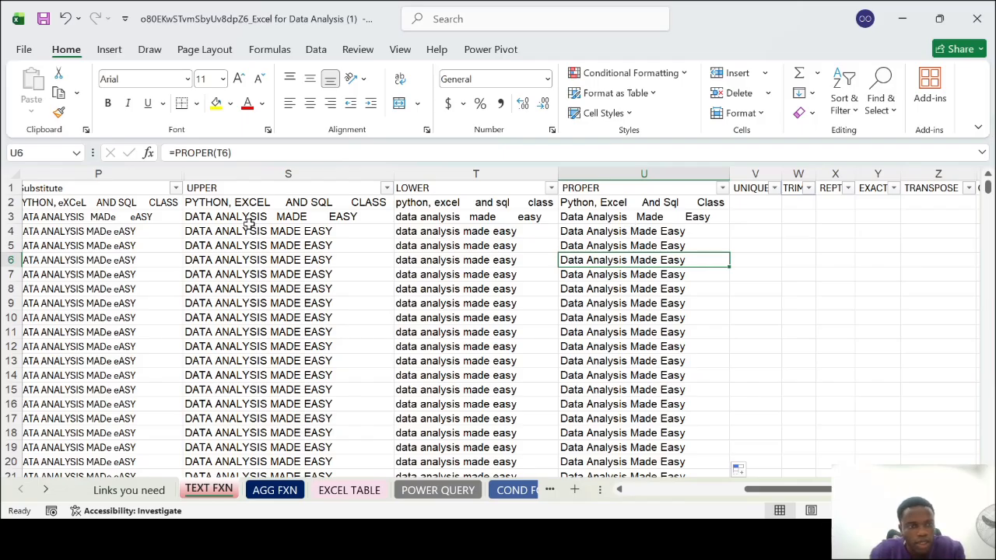
Hide the completed UPPER, LOWER and PROPER columns, S through U
scroll(200, 317, "left", 3)
scroll(200, 318, "right", 5)
scroll(200, 317, "left", 3)
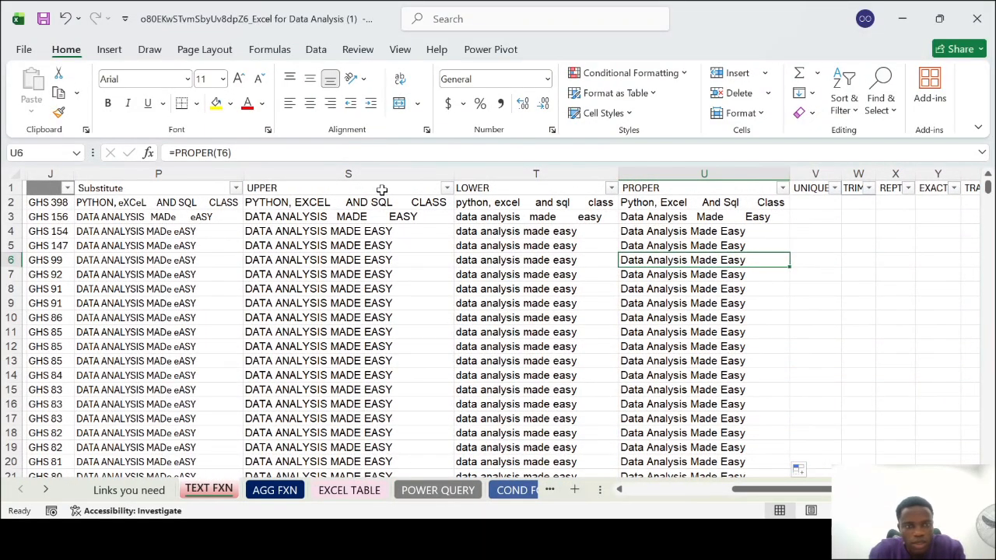
left_click(316, 167)
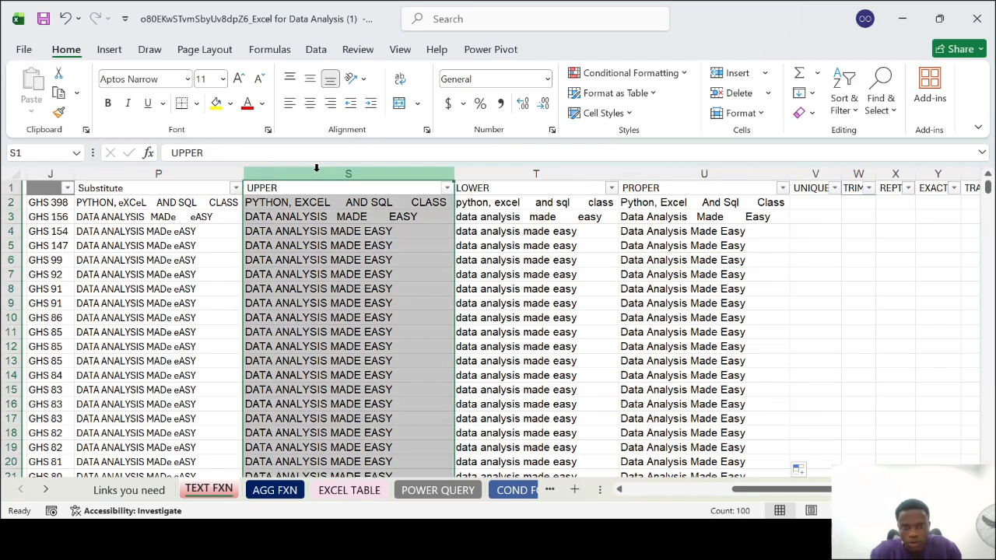
left_click(654, 180, "shift")
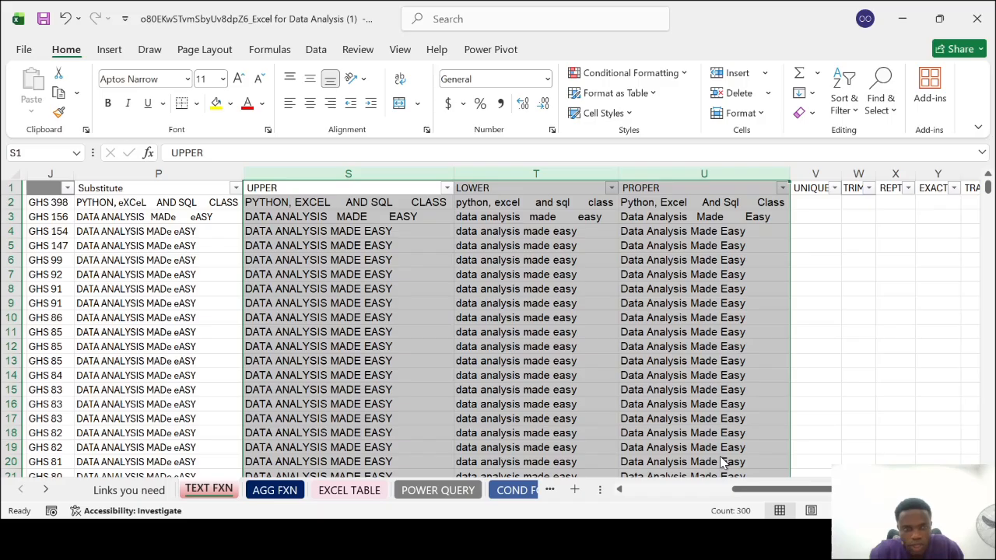
key("ctrl+0")
scroll(421, 314, "left", 3)
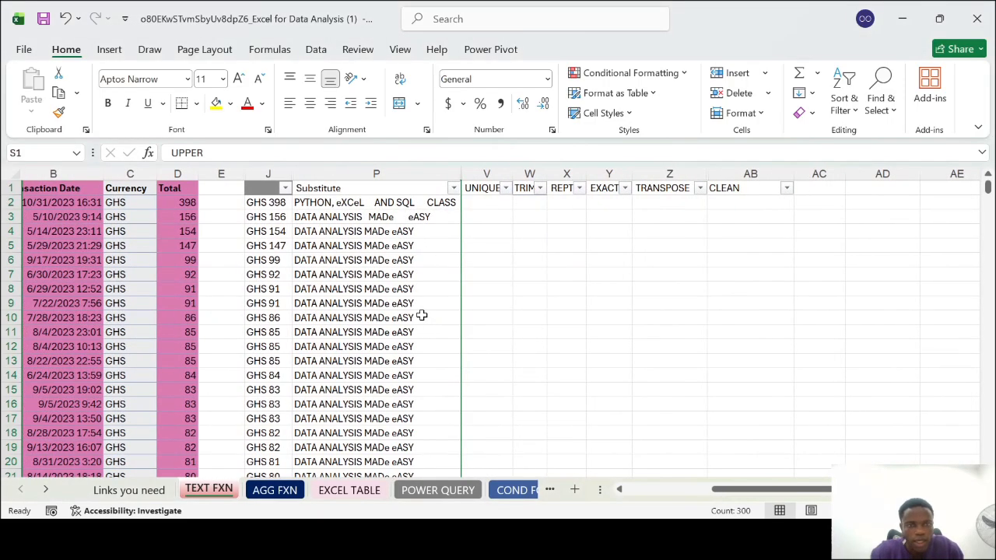
Fit the UNIQUE, TRIM and REPT columns, V through X, to their contents
left_click(496, 170)
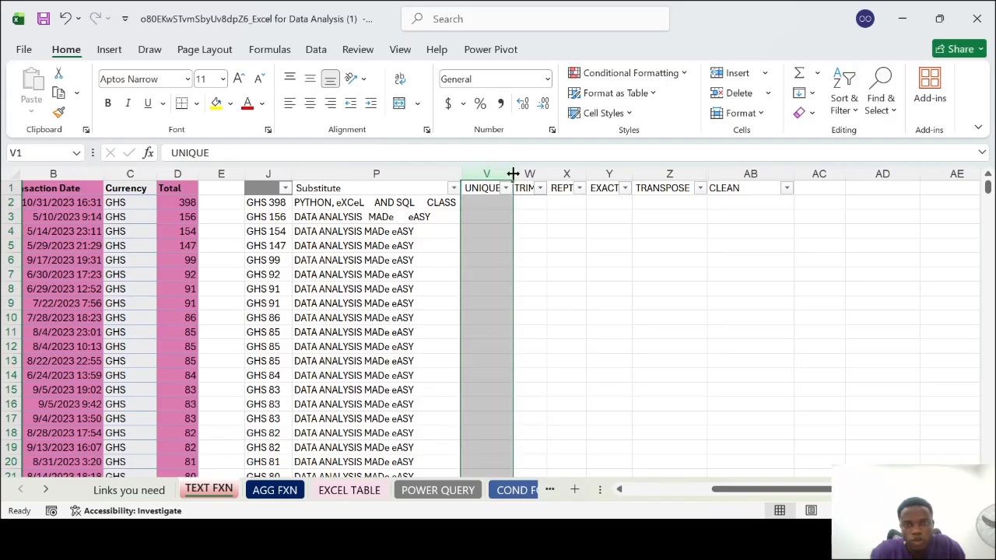
double_click(514, 173)
double_click(551, 171)
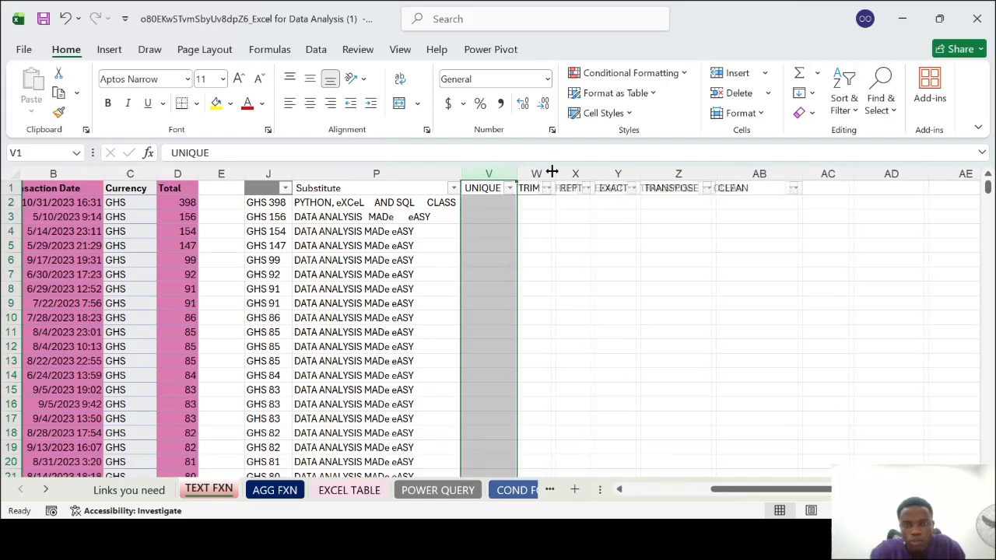
double_click(593, 174)
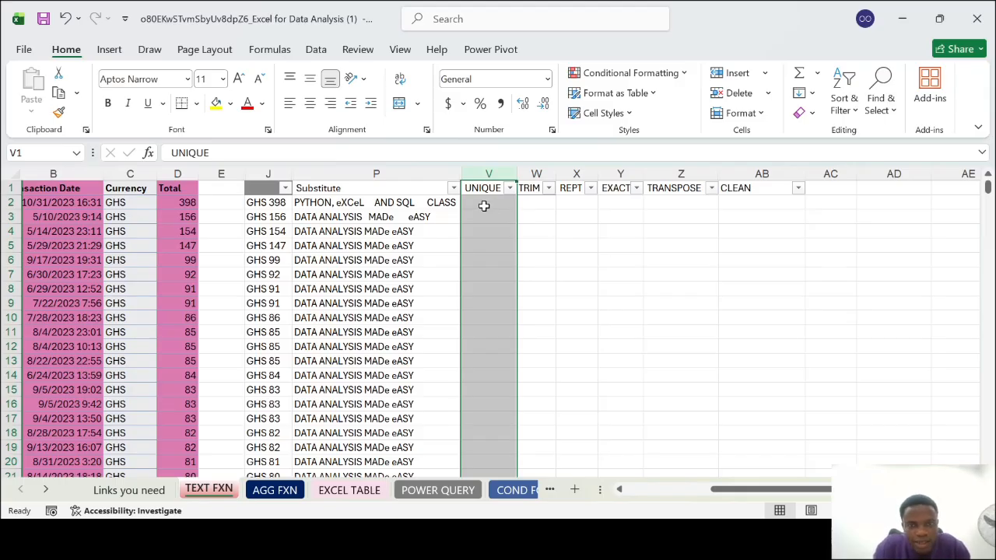
Change the Currency value in cell C14 to NGN
left_click(484, 205)
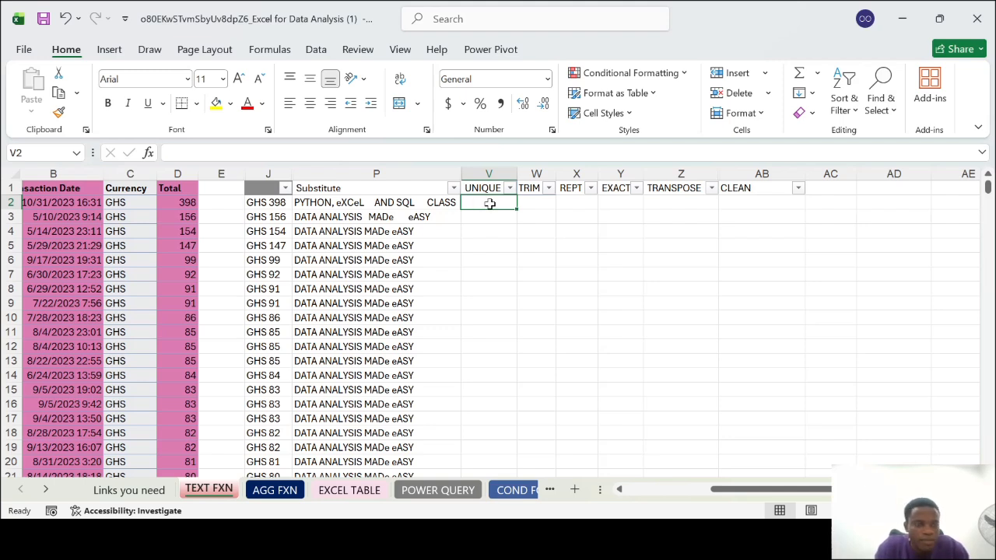
left_click(123, 220)
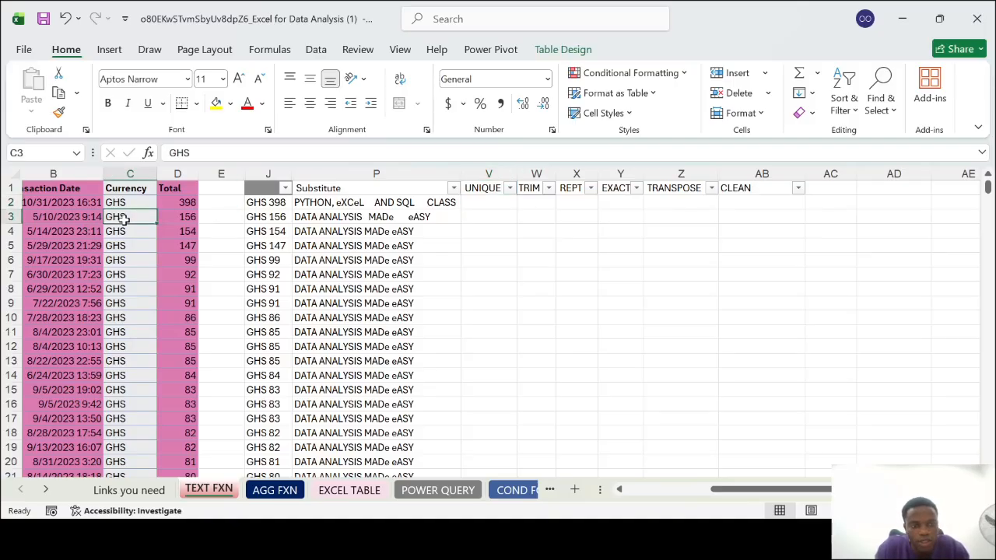
scroll(126, 226, "down", 3)
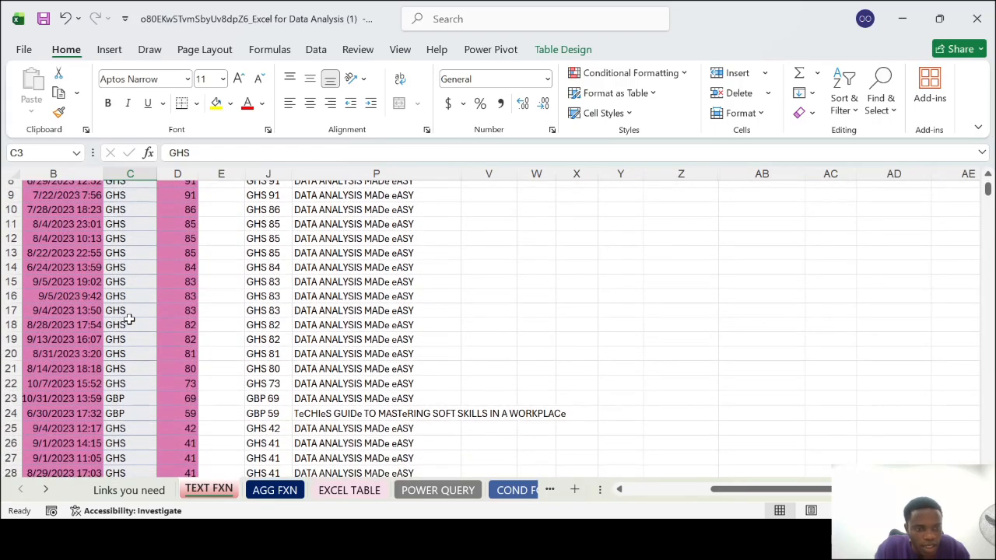
left_click(130, 270)
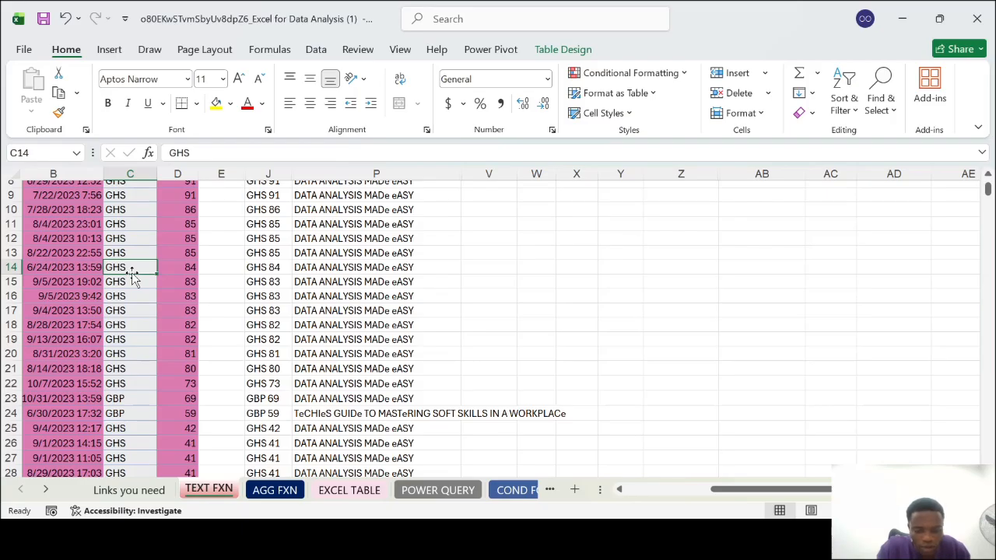
type("NGN")
scroll(132, 276, "down", 4)
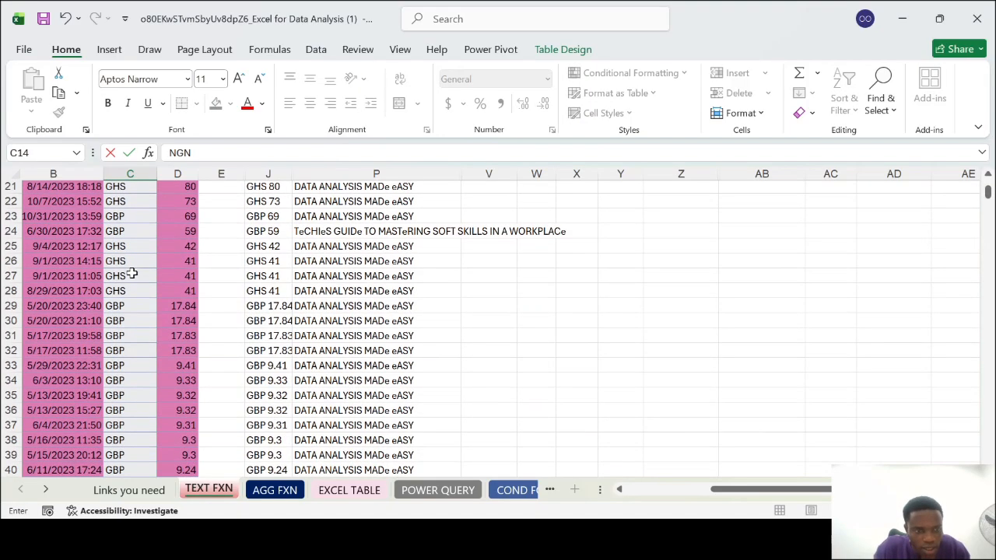
left_click(126, 406)
Change the Currency values in cells C36 and C43 to EUR
scroll(126, 397, "down", 1)
left_click(125, 374)
type("EUR")
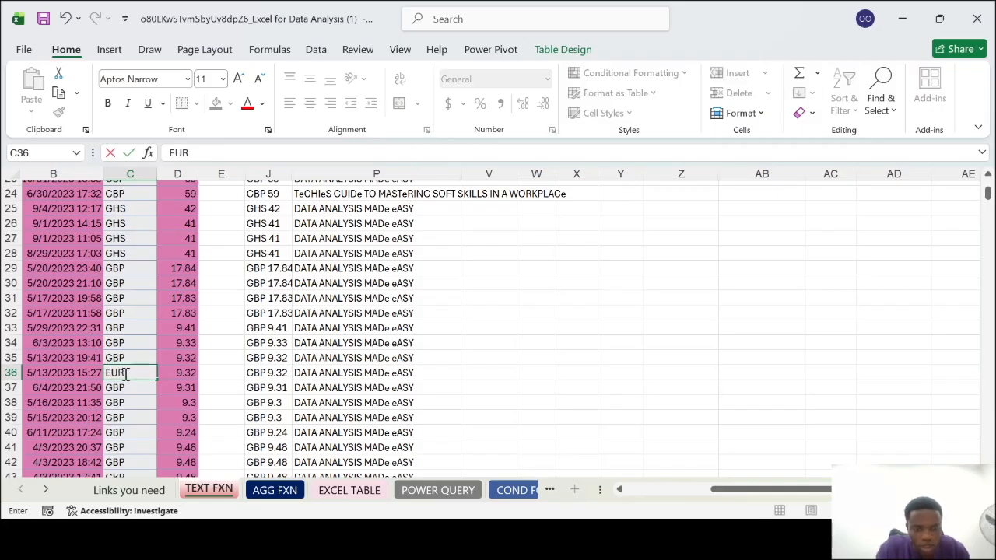
key("Down")
key("Down")
key("Down")
key("Down")
key("Down")
key("Down")
key("Down")
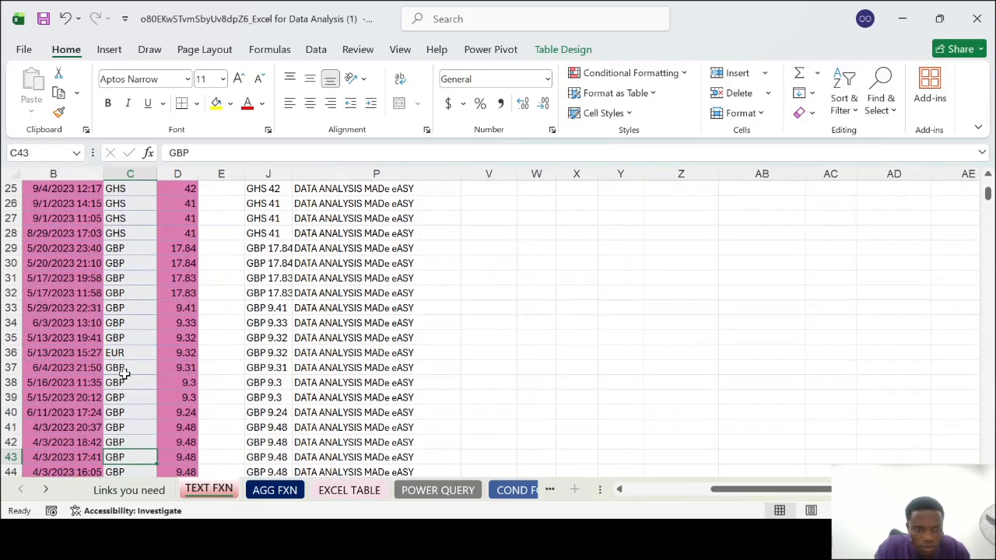
type("EUR")
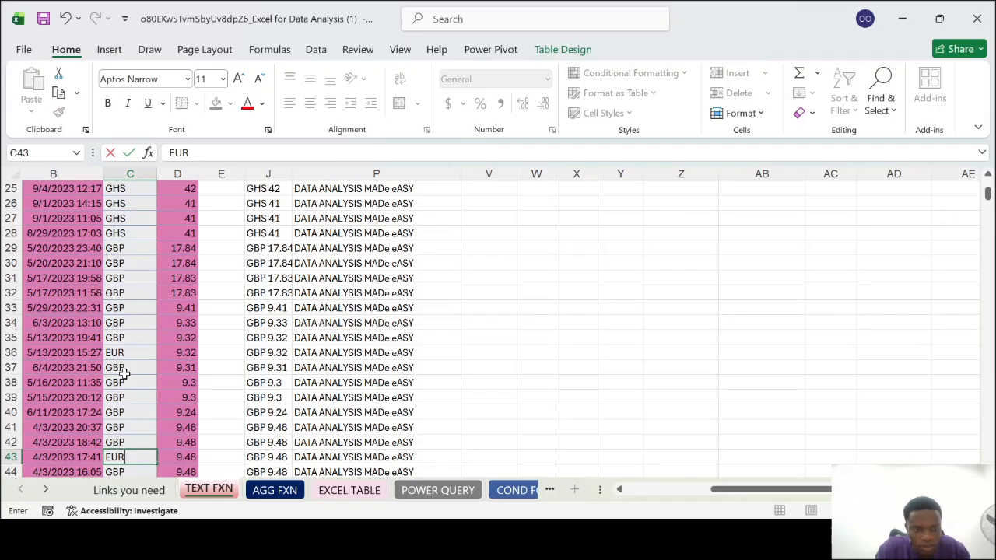
key("Return")
Change the Currency value in cell C7 to NGN
scroll(279, 339, "down", 1)
scroll(279, 338, "up", 9)
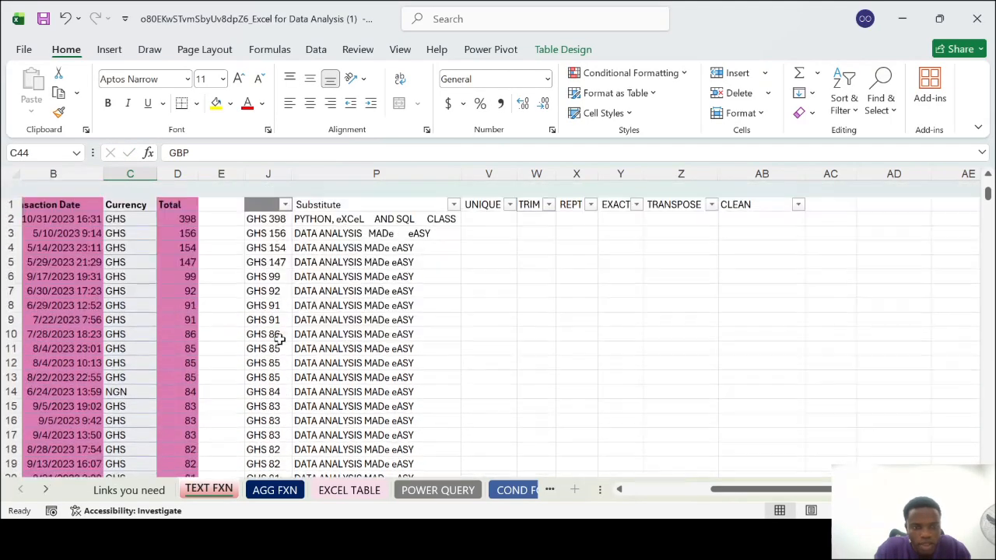
scroll(509, 301, "right", 1)
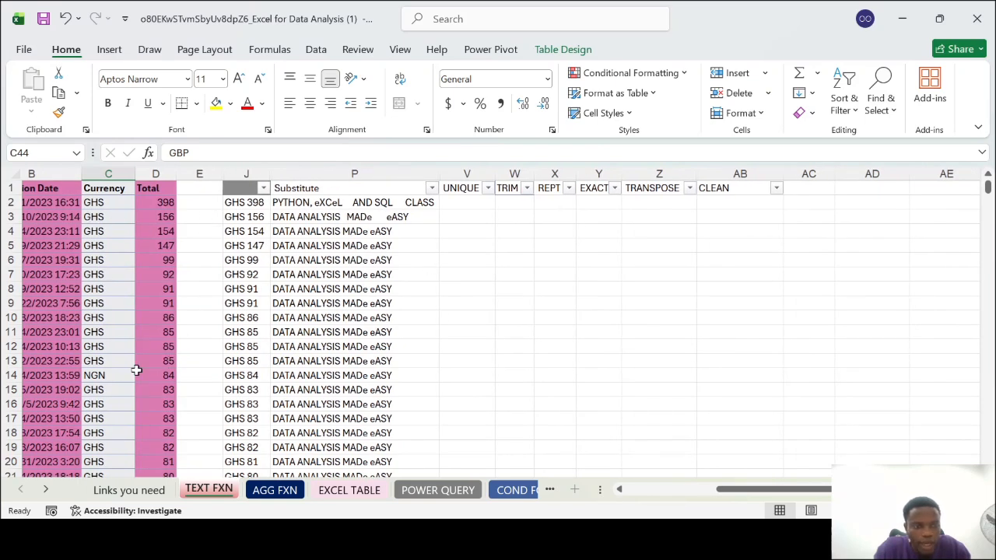
left_click(102, 270)
type("ngn")
key("BackSpace")
key("BackSpace")
key("BackSpace")
type("NGN")
key("Return")
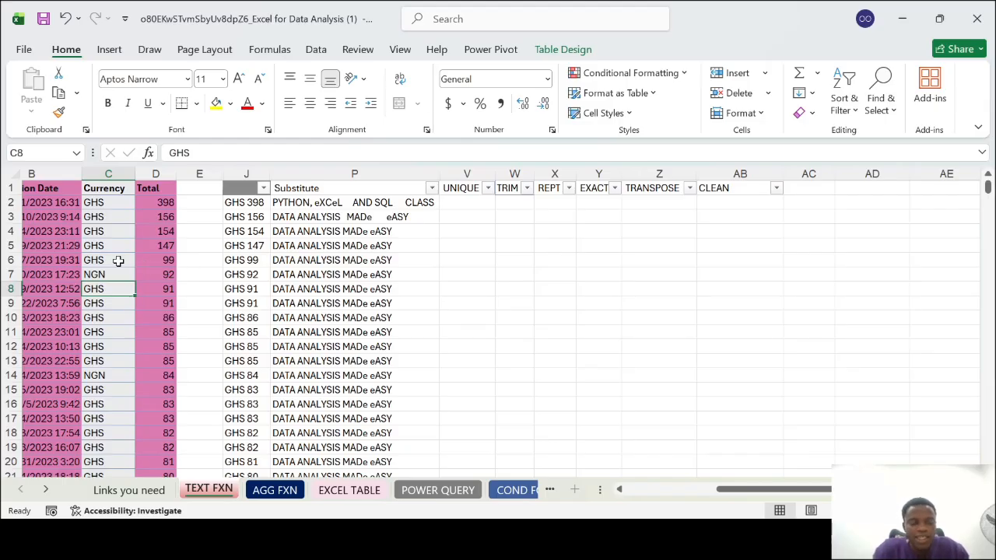
Extract the distinct values of the Currency range C2:C86 into cell V3 with the UNIQUE function
scroll(118, 261, "down", 3)
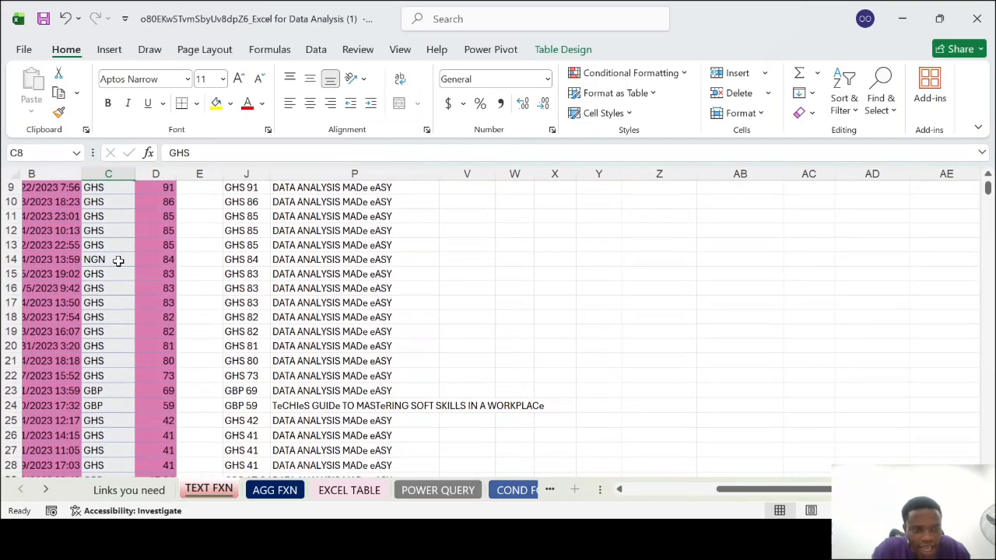
scroll(119, 261, "up", 3)
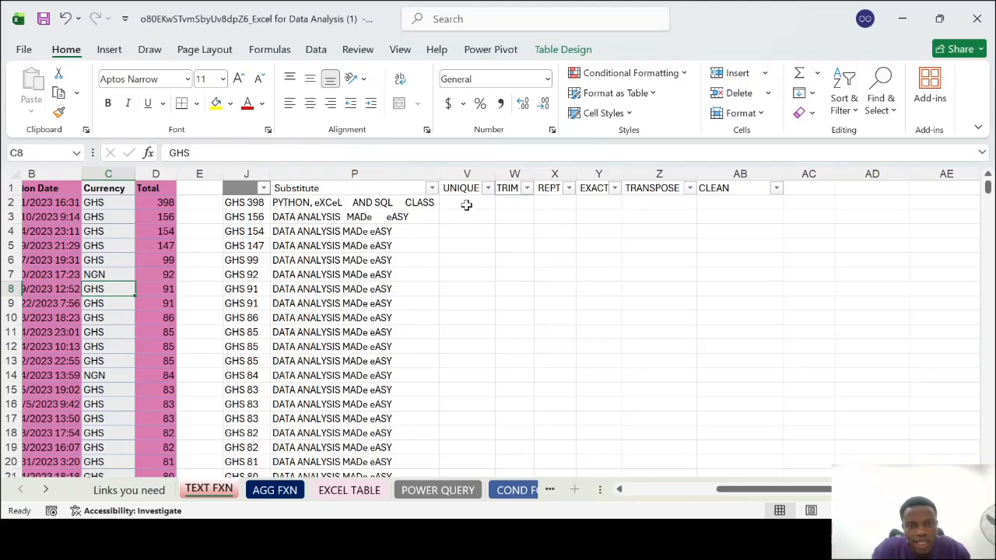
left_click(465, 205)
left_click(465, 220)
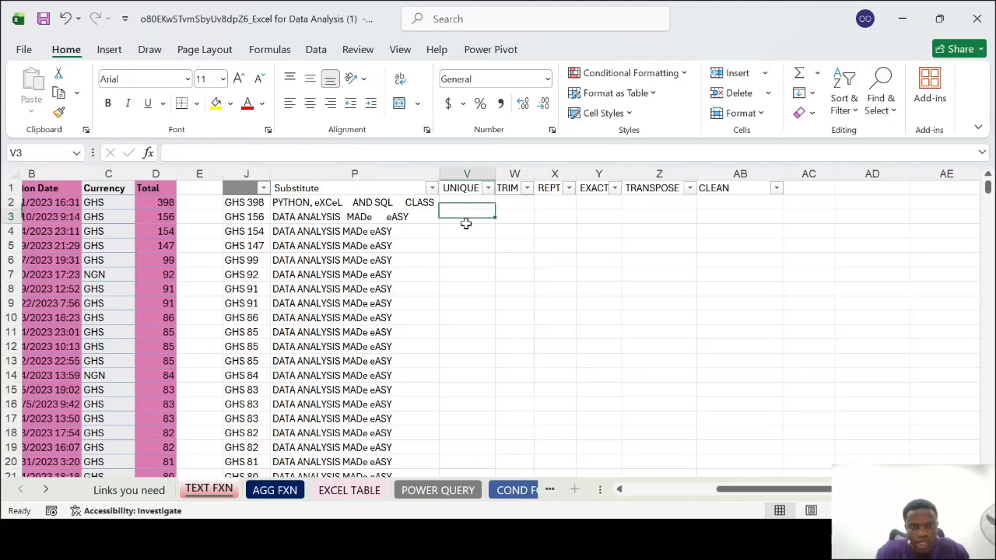
type("=UNI")
key("BackSpace")
key("BackSpace")
key("BackSpace")
key("BackSpace")
type("=UNI")
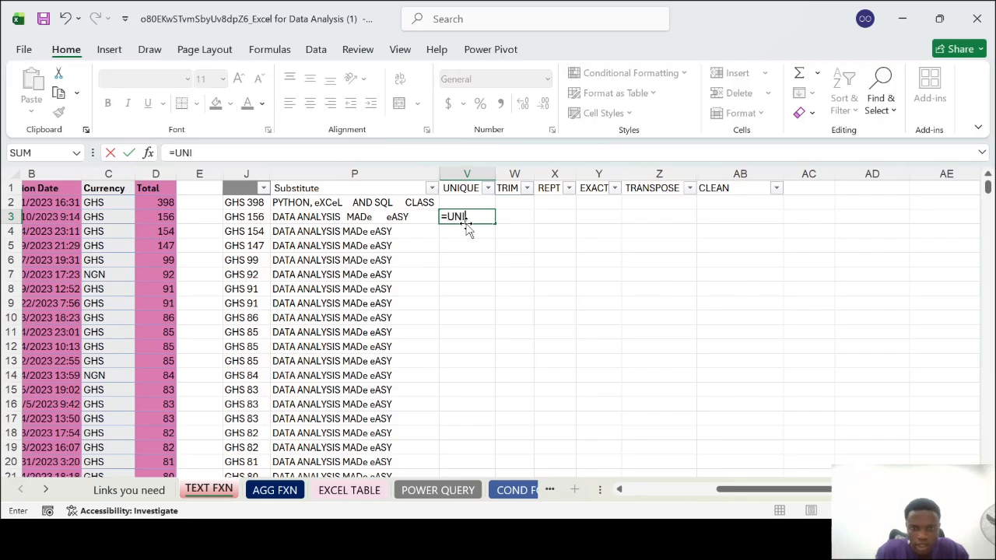
type("QUE(")
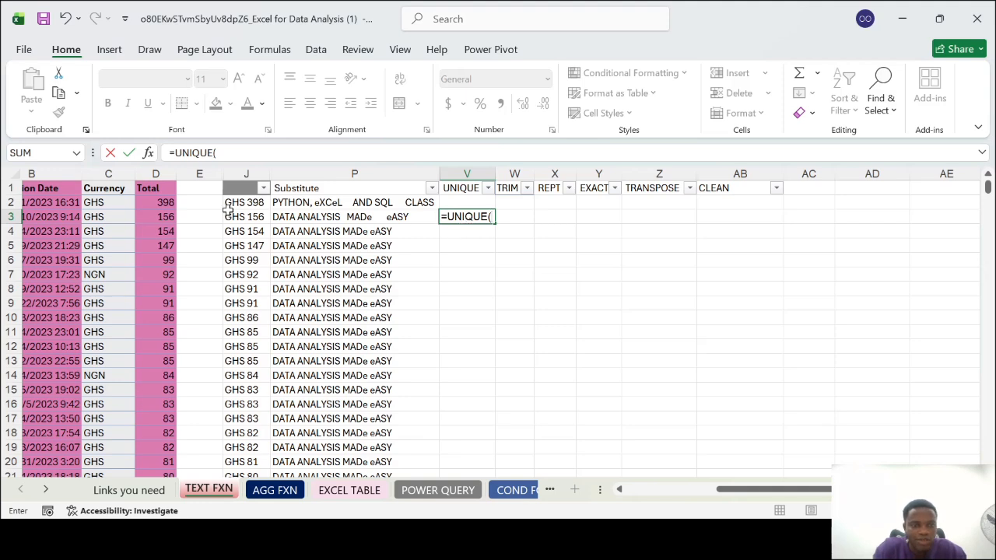
left_click(109, 201)
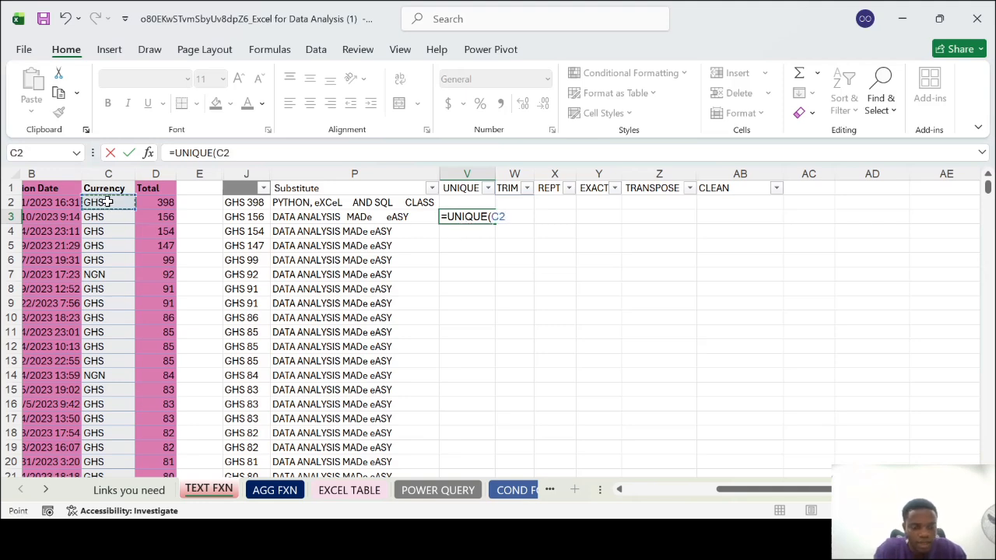
key("ctrl+shift+Down")
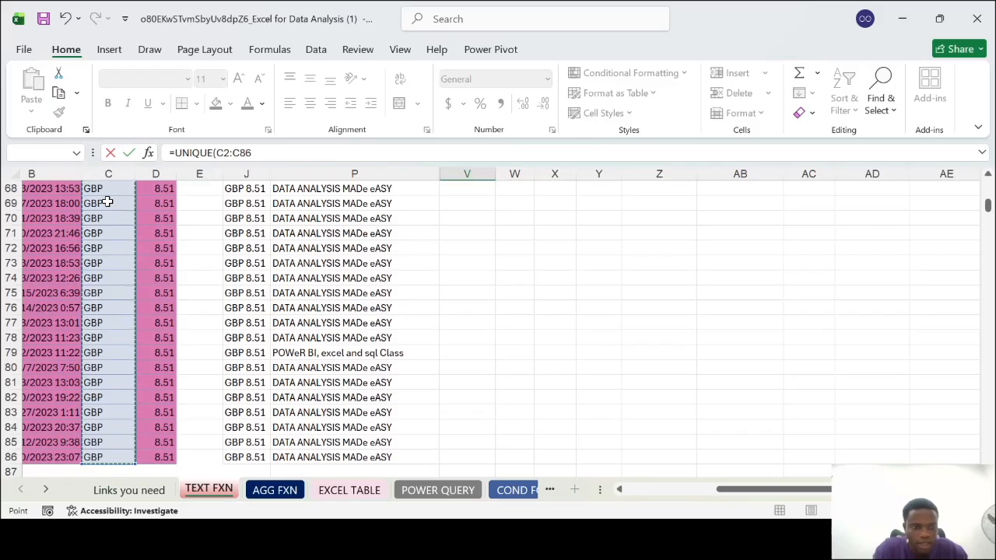
scroll(541, 246, "up", 20)
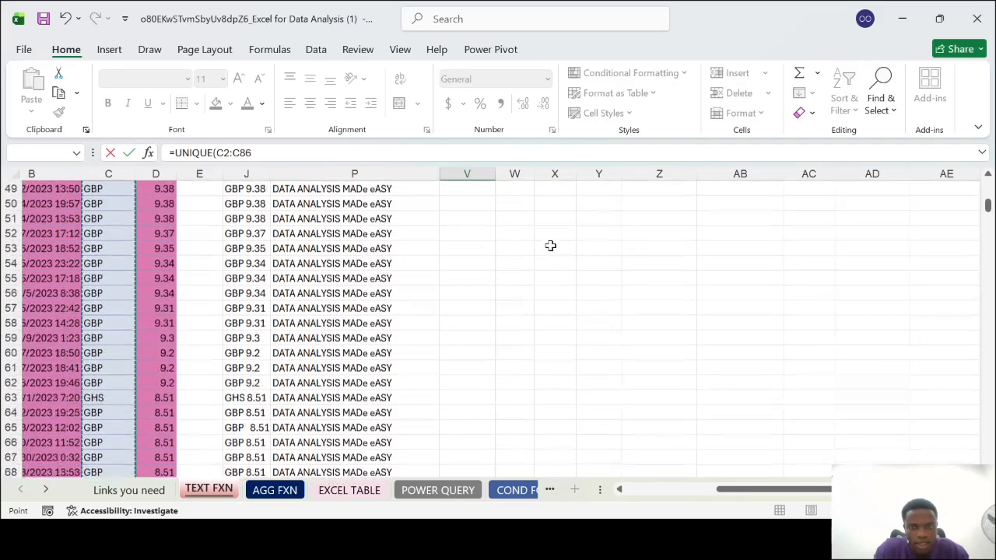
type(")")
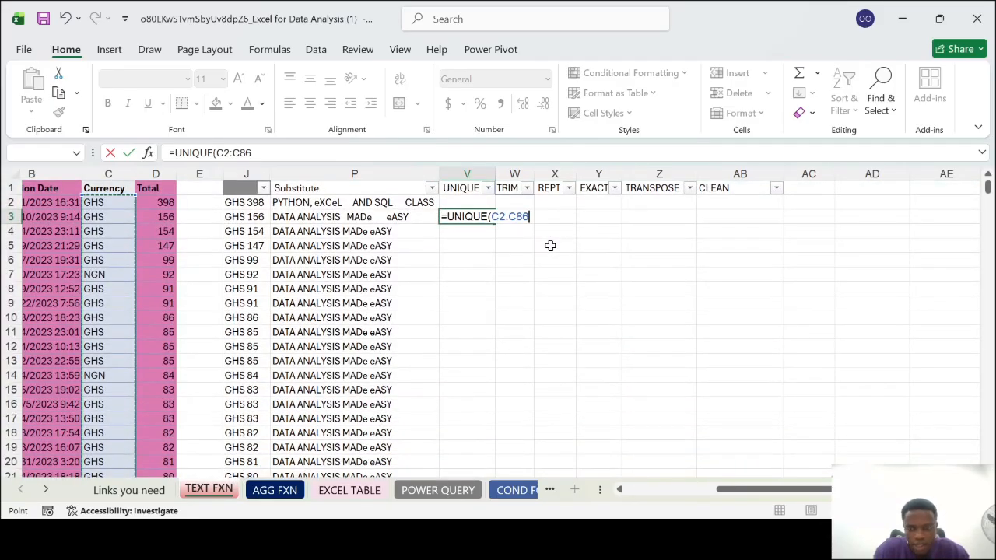
key("Return")
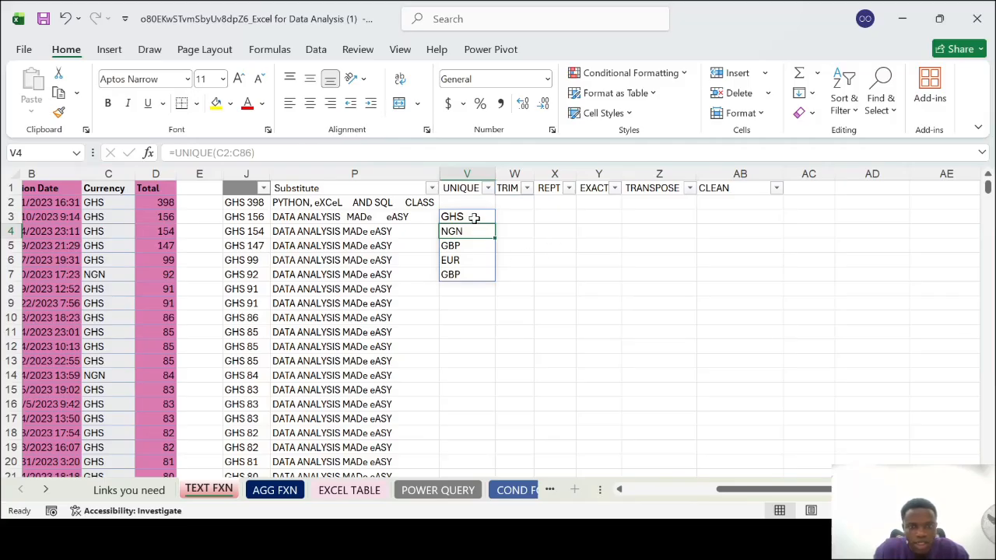
Examine the spilled UNIQUE results in V3:V7, comparing the two GBP entries in V5 and V7
left_click(473, 217)
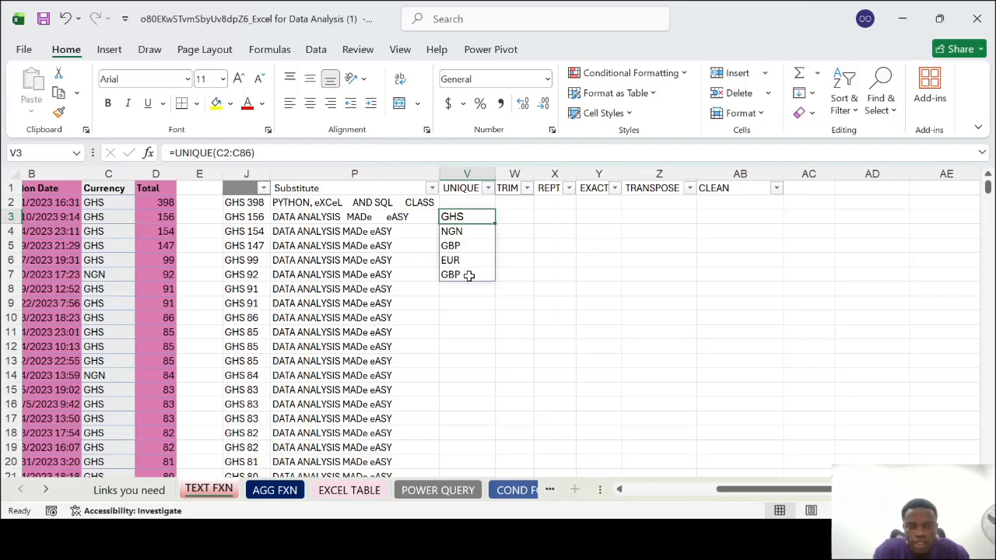
left_click(469, 276)
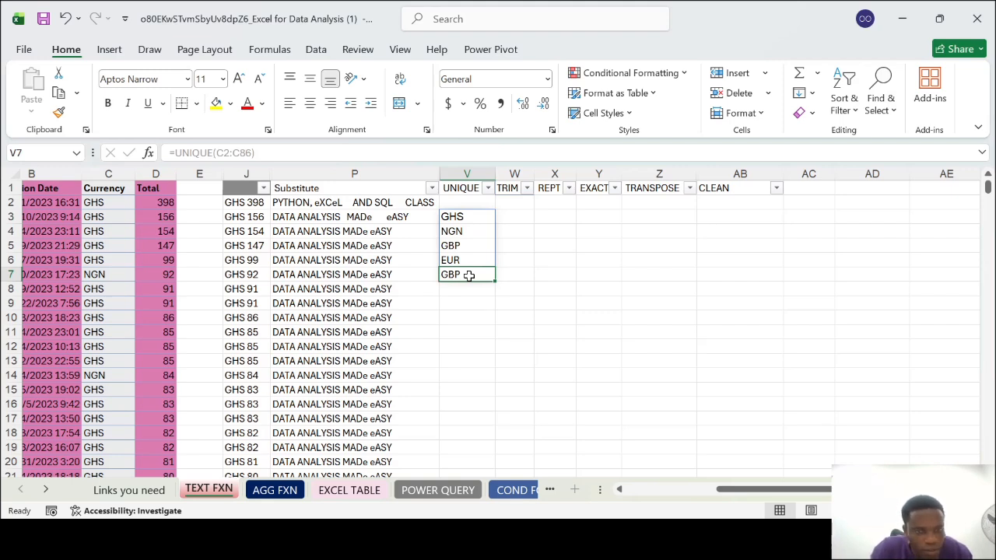
left_click(469, 243)
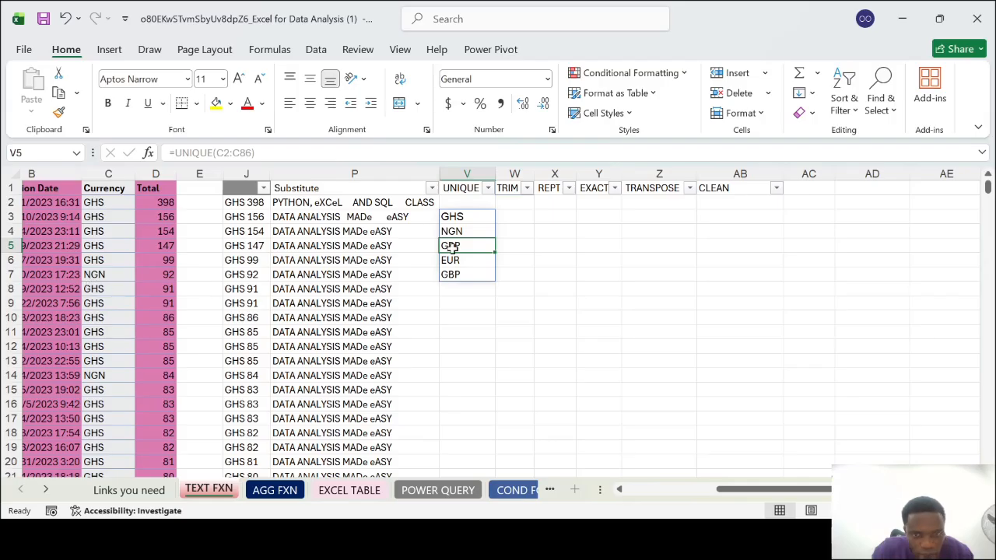
key("BackSpace")
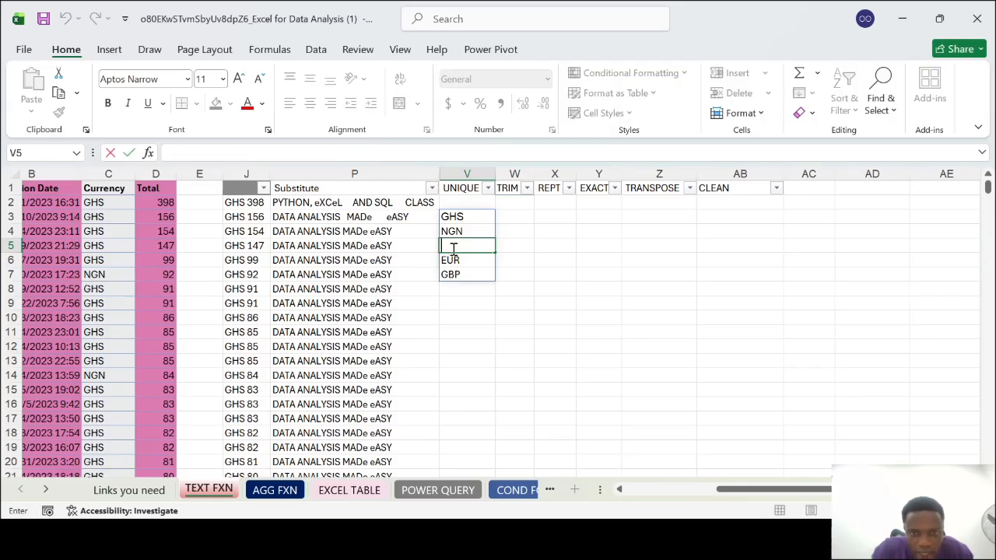
key("Escape")
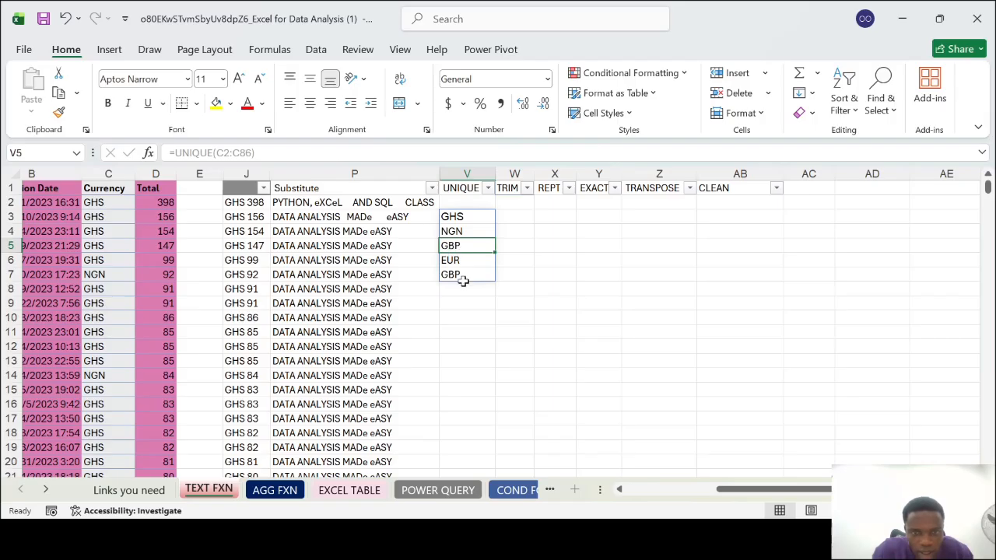
left_click(471, 274)
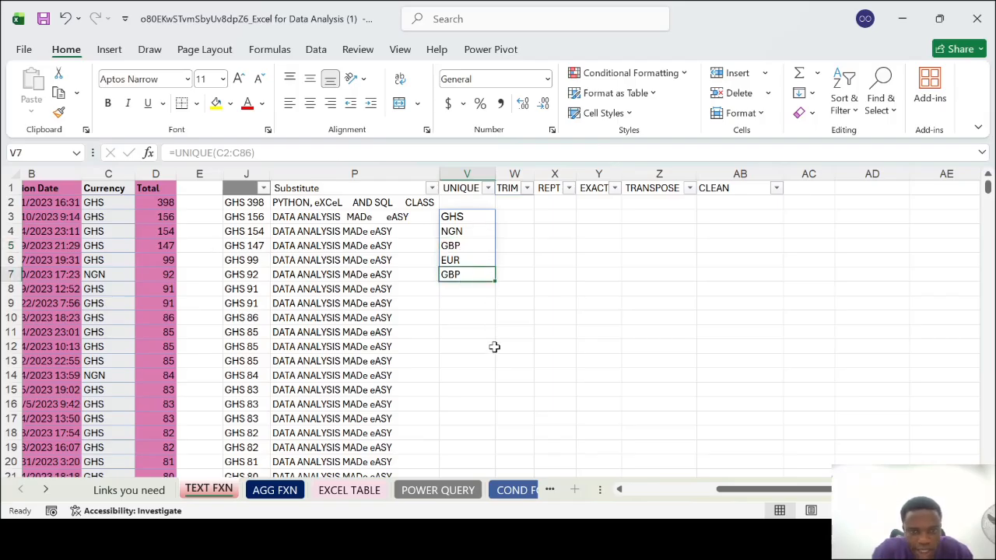
Look through the Currency values in column C and compare them with the distinct list in column V
scroll(494, 346, "down", 2)
scroll(495, 347, "down", 8)
scroll(494, 347, "up", 4)
scroll(495, 347, "up", 6)
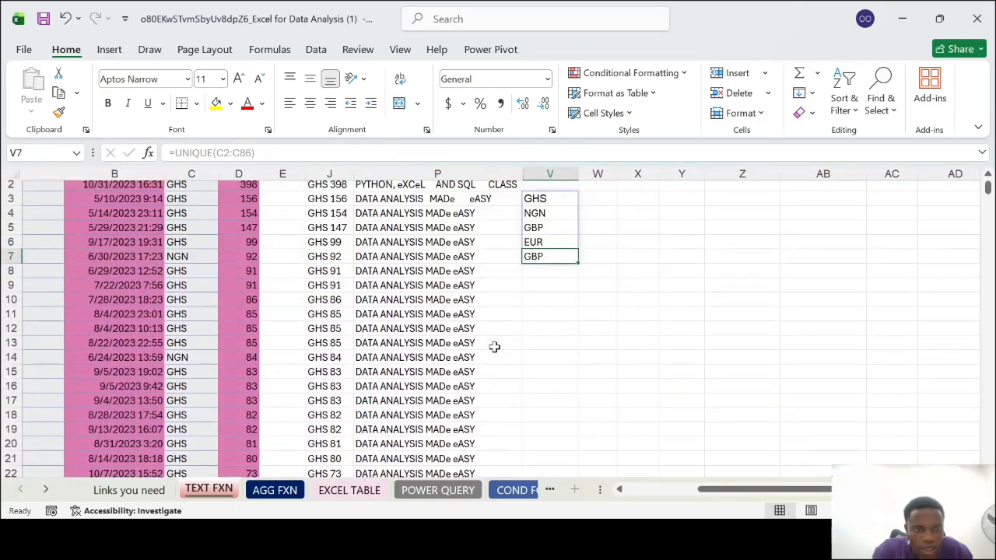
scroll(196, 246, "up", 1)
scroll(197, 246, "down", 5)
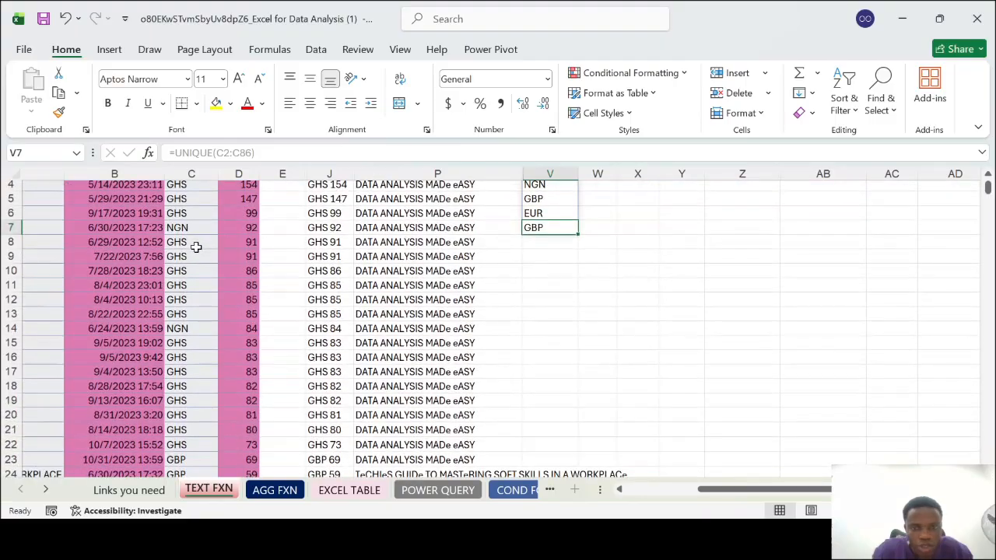
scroll(196, 246, "down", 13)
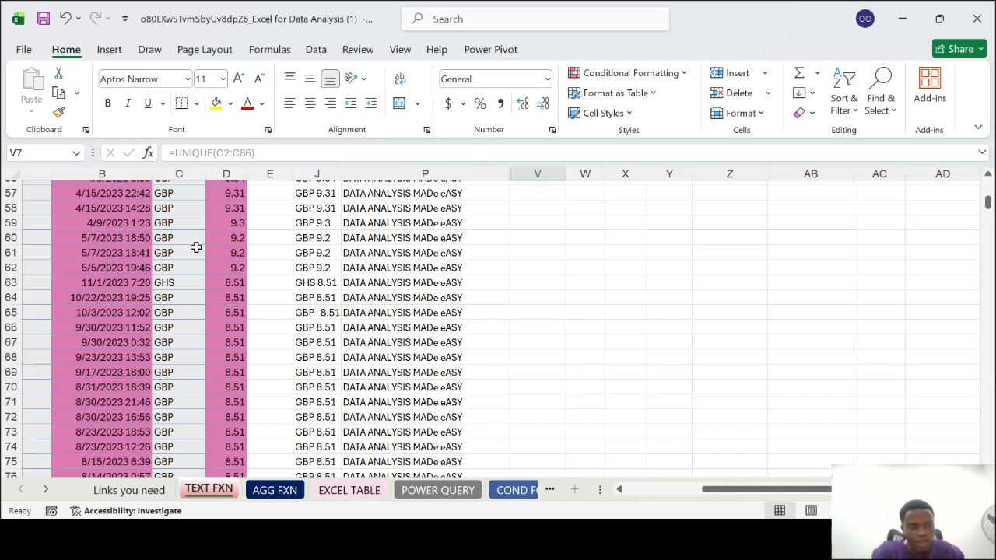
scroll(196, 246, "up", 18)
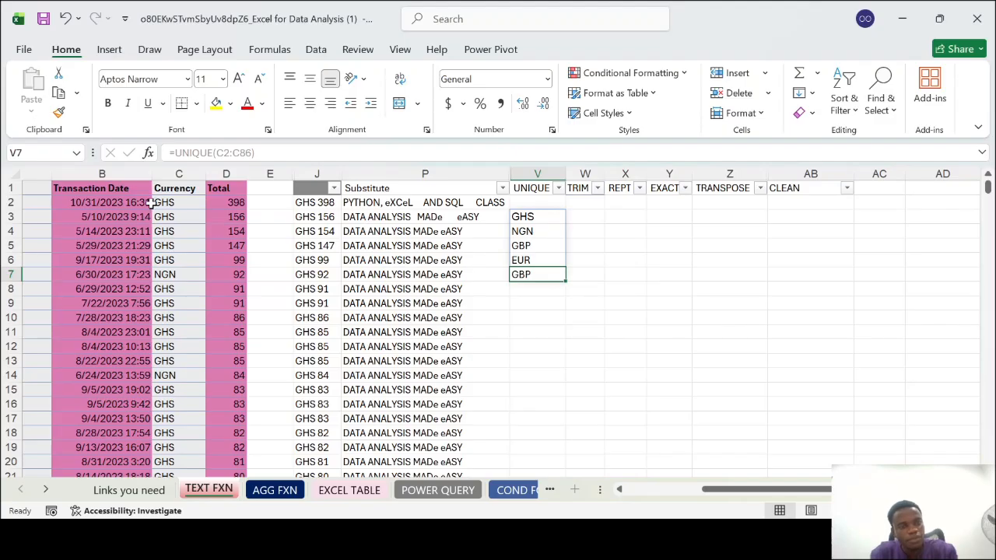
left_click(170, 174)
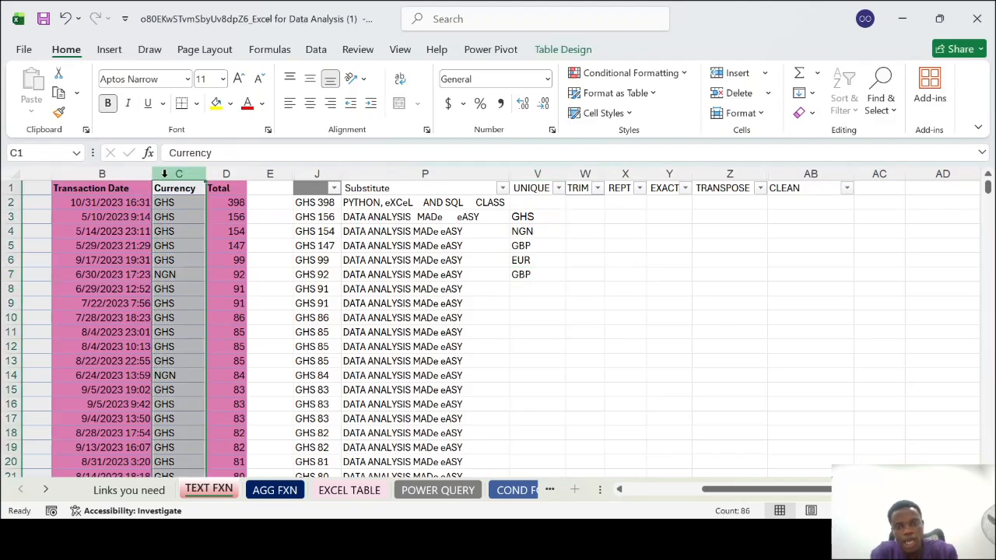
left_click(543, 215)
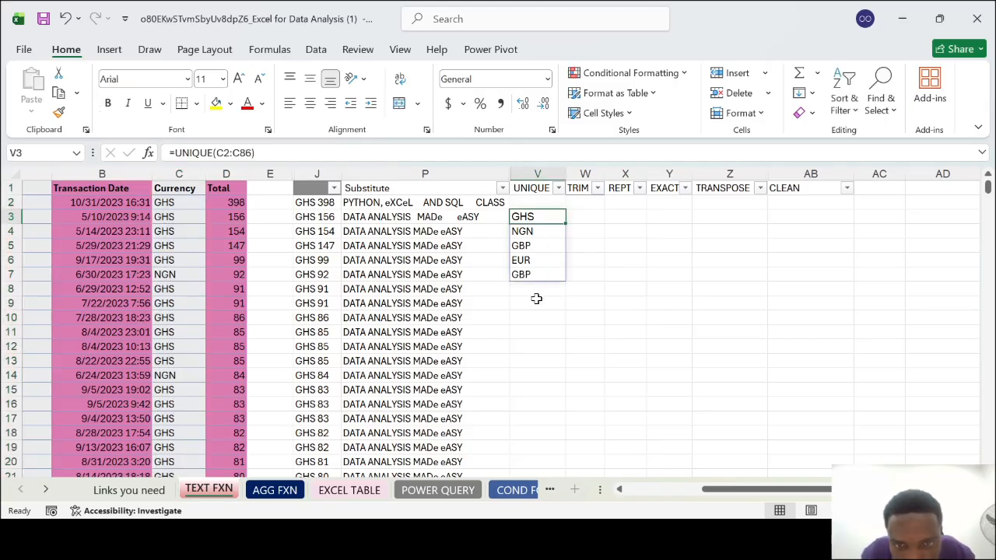
left_click(544, 258)
left_click(548, 246)
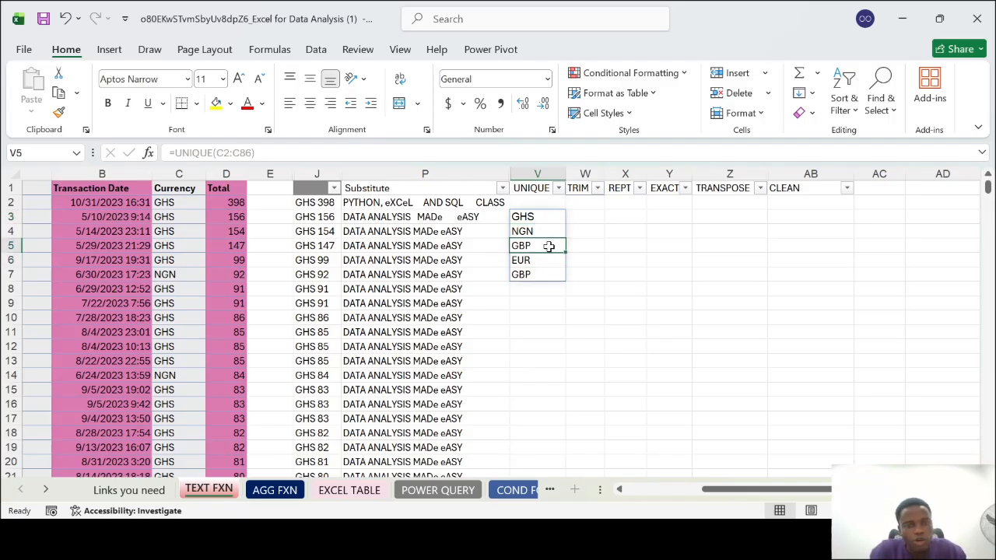
left_click(546, 318)
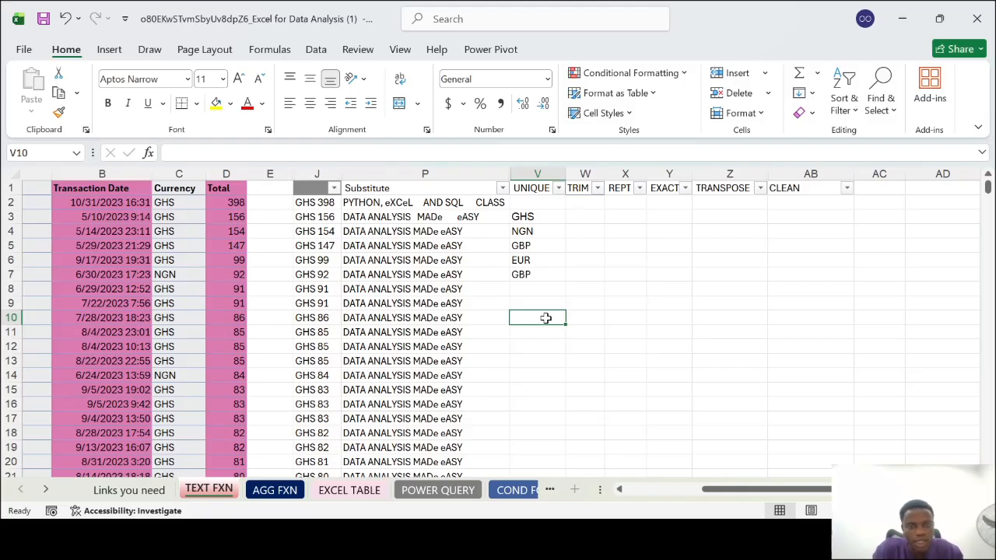
type("=")
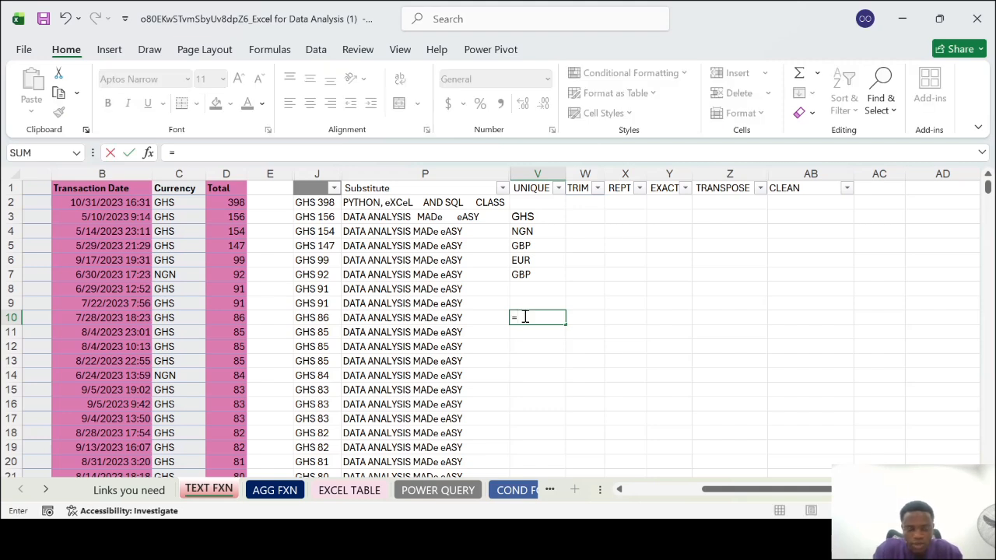
type("UNIQUE(")
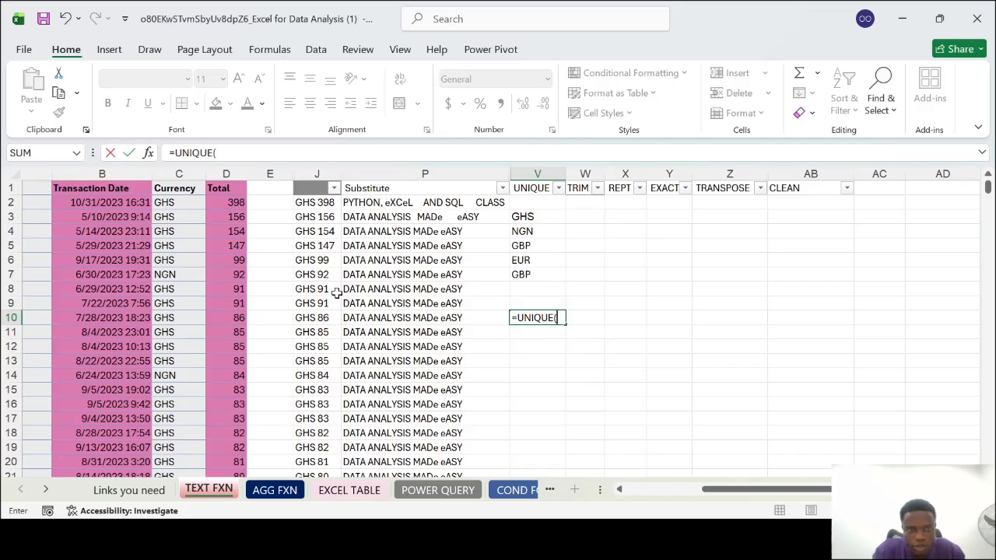
scroll(337, 293, "left", 2)
scroll(513, 311, "right", 3)
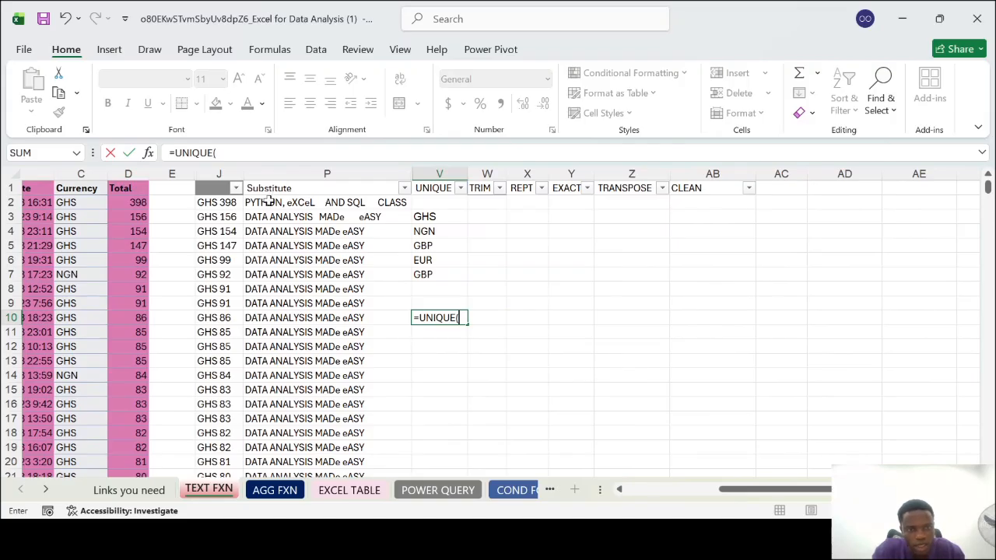
scroll(268, 201, "left", 4)
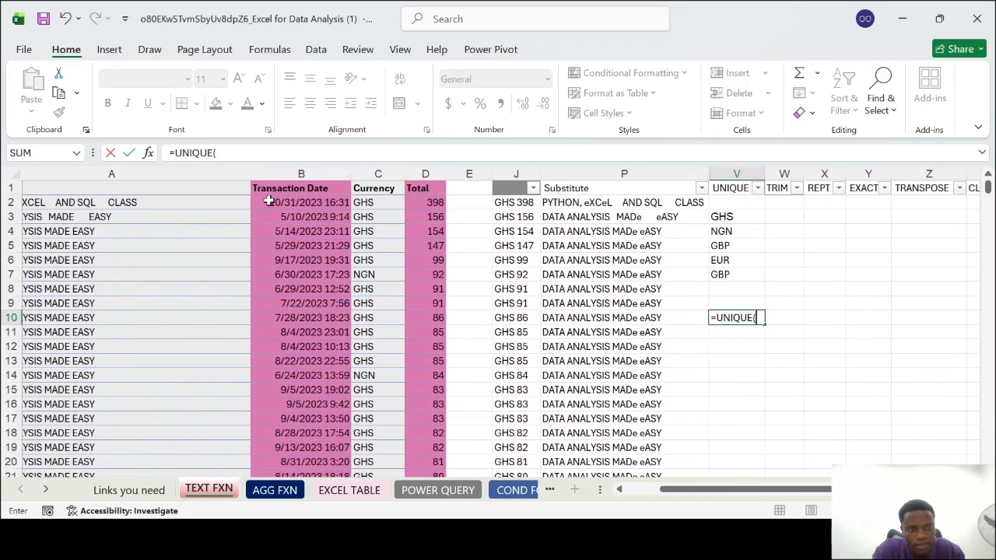
scroll(242, 204, "left", 1)
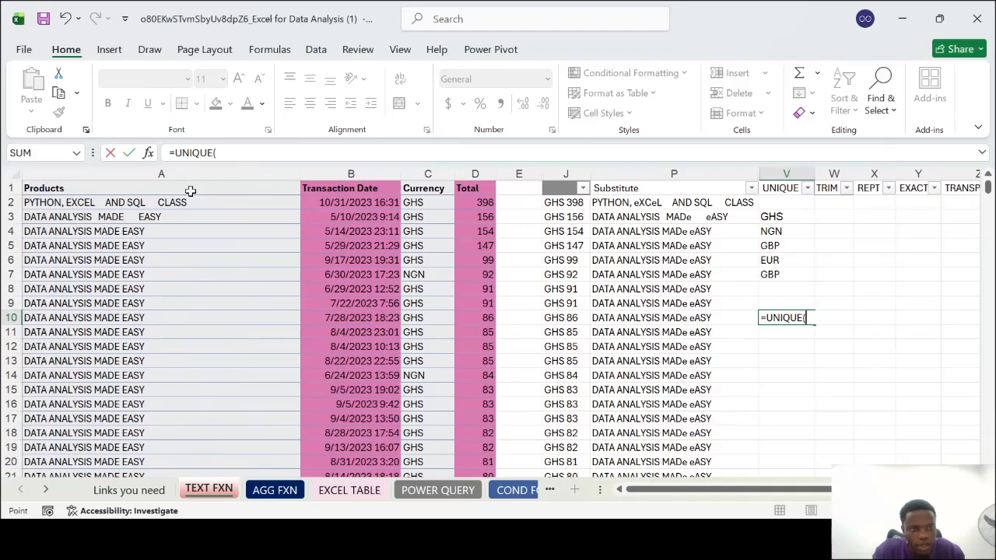
left_click(191, 191)
key("Escape")
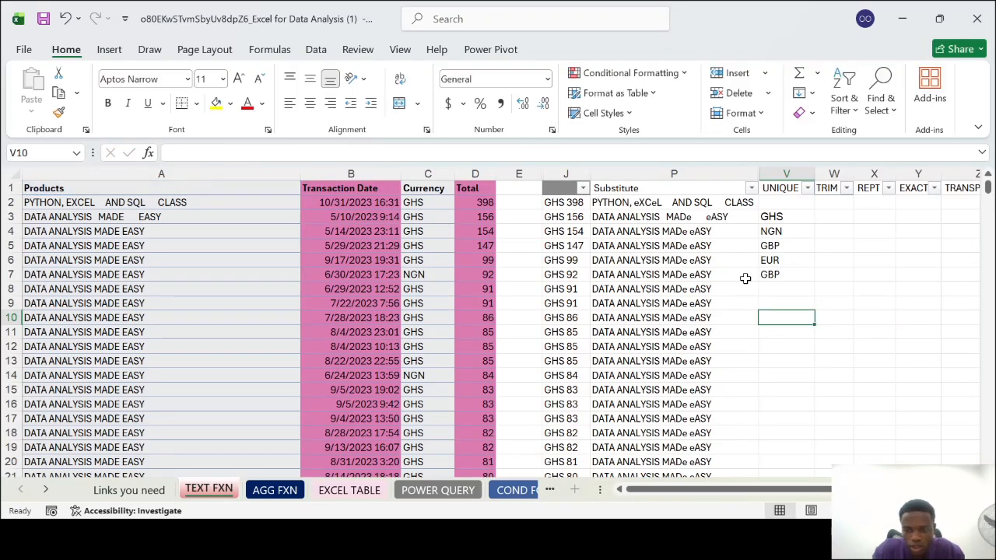
Extract the distinct product names from the Products range A2:A86 into cell V10 with the UNIQUE function
type("=UNIQUE(")
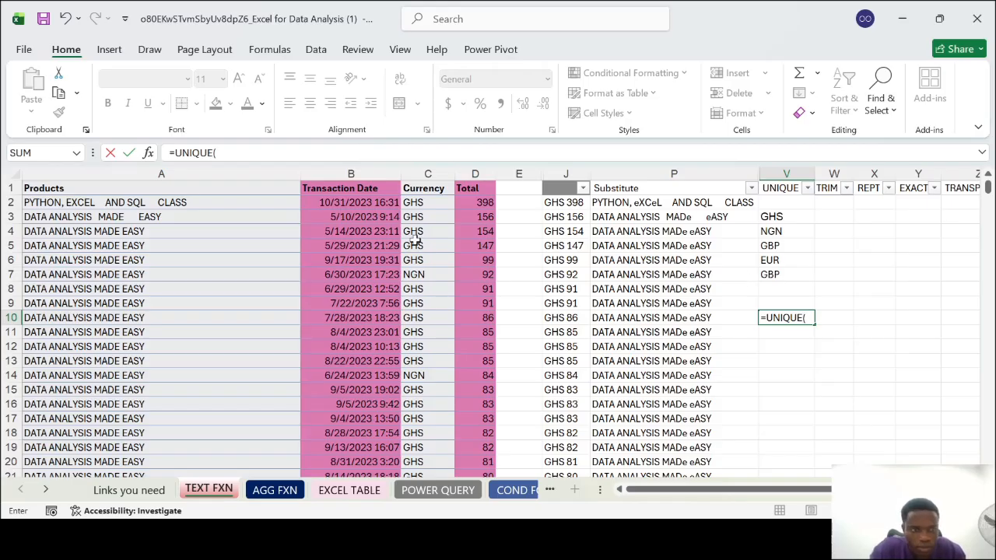
left_click(240, 203)
scroll(177, 385, "down", 19)
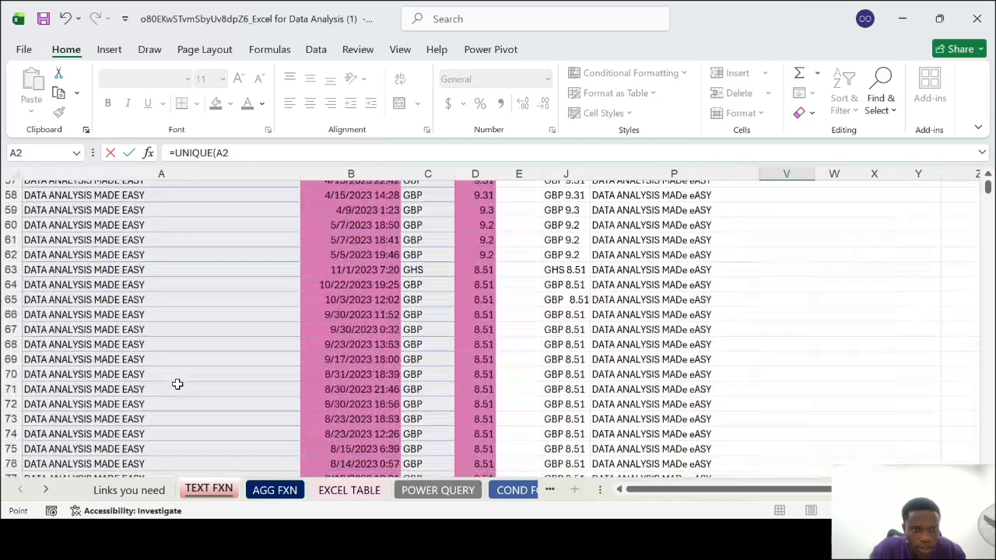
scroll(178, 385, "down", 7)
scroll(178, 385, "up", 1)
left_click(174, 328, "shift")
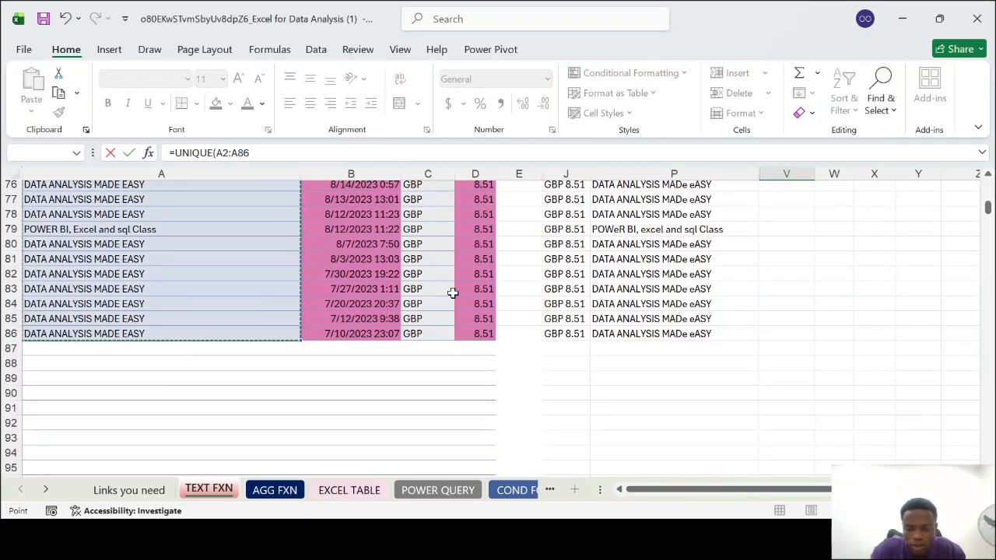
scroll(452, 293, "up", 20)
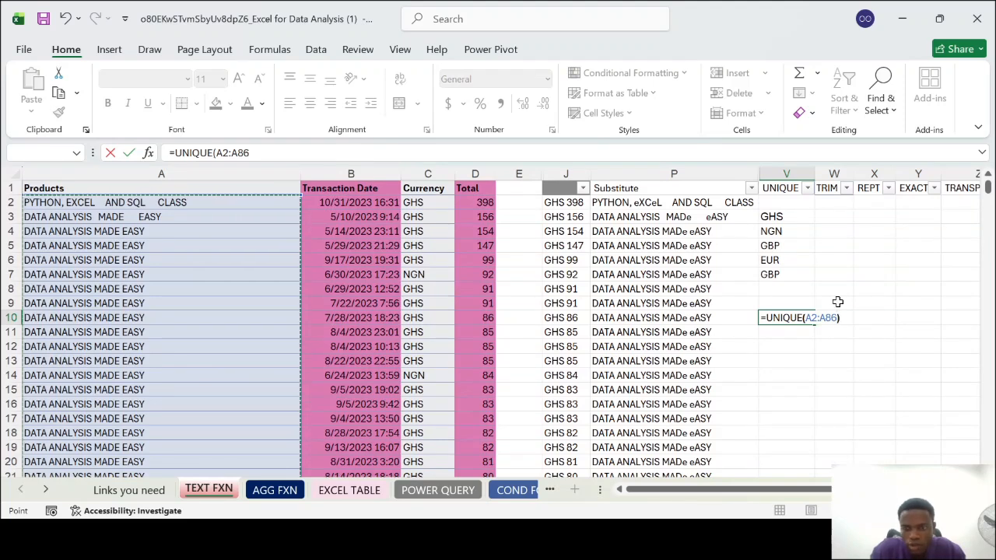
key("Return")
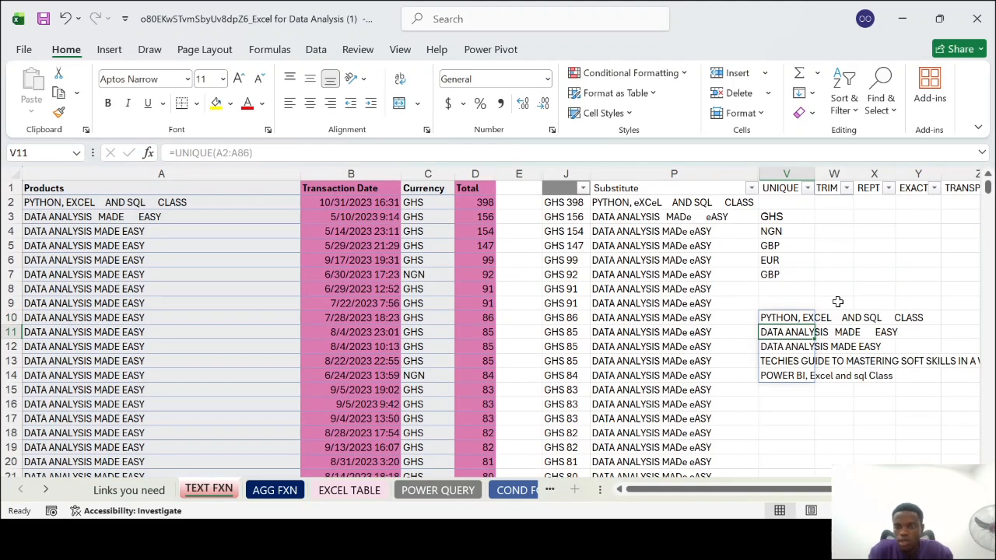
Autofit the UNIQUE column V to its contents and compare the spacing of the product names in V11 and V12
double_click(815, 173)
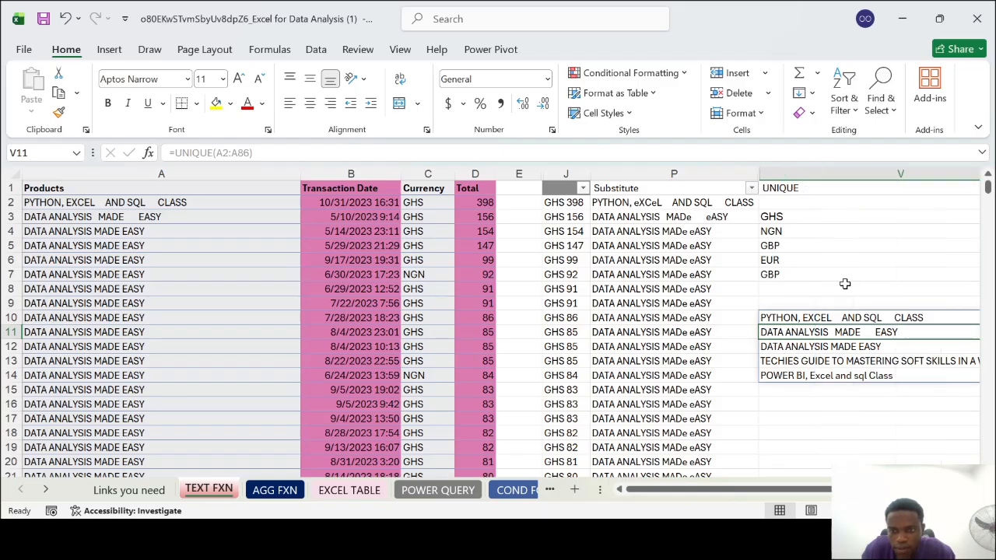
scroll(846, 284, "right", 5)
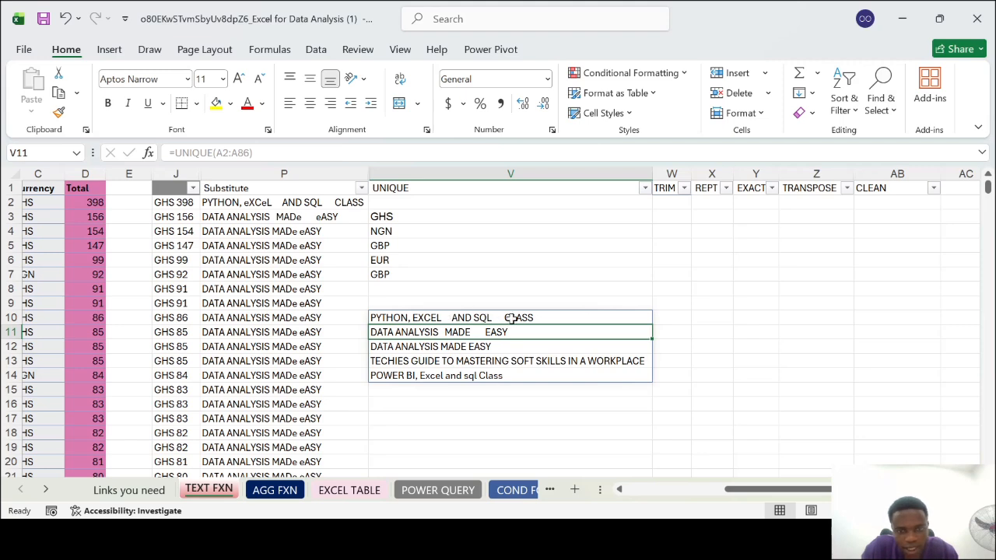
left_click(404, 350)
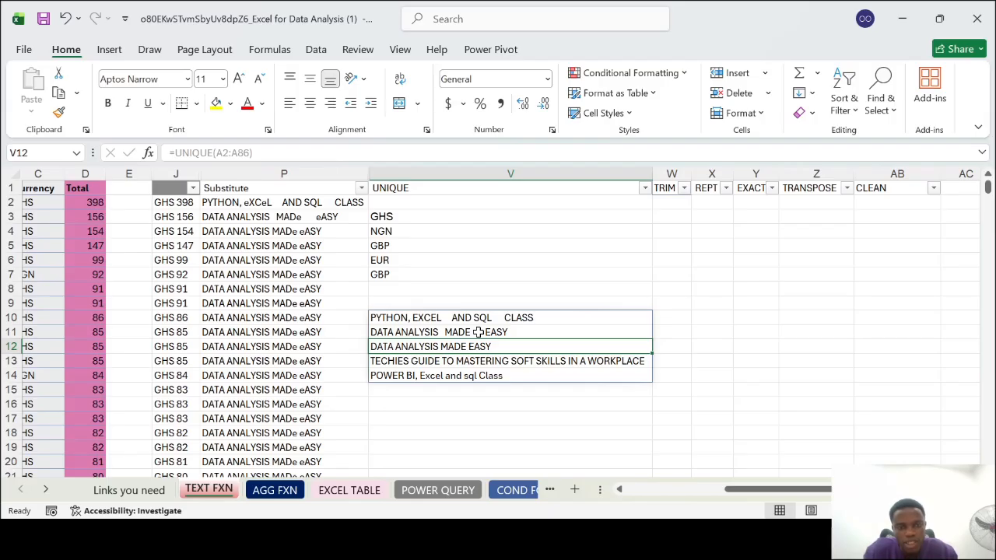
scroll(435, 281, "right", 3)
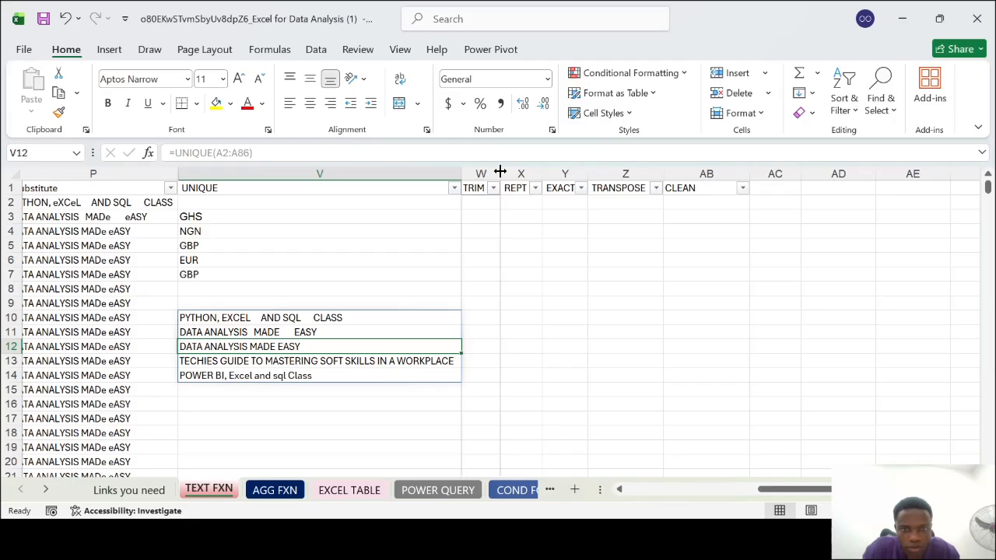
Widen the TRIM column W and remove the extra spaces from the P2 text in cell W2 with the TRIM function
left_click_drag(501, 172, 542, 172)
scroll(417, 321, "left", 1)
scroll(418, 321, "left", 3)
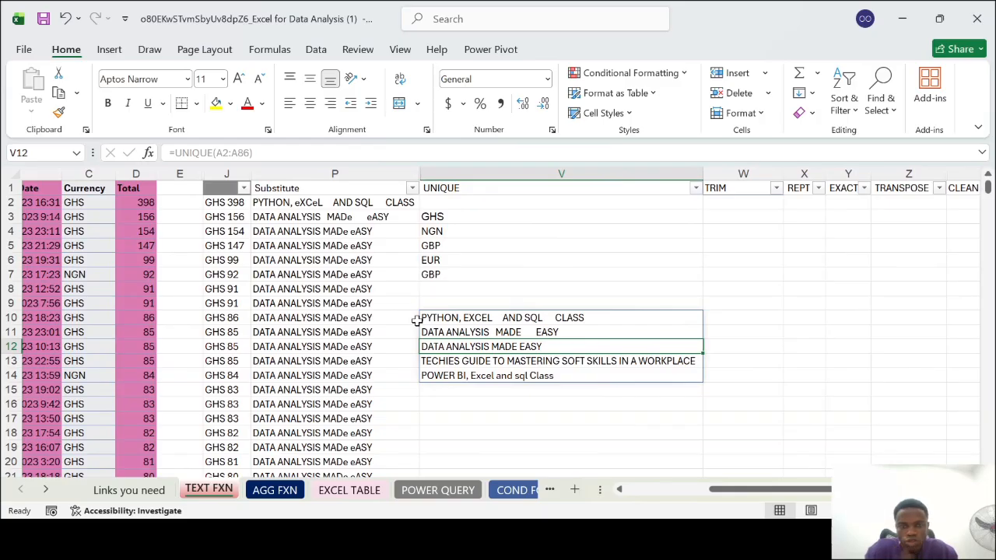
scroll(417, 321, "right", 3)
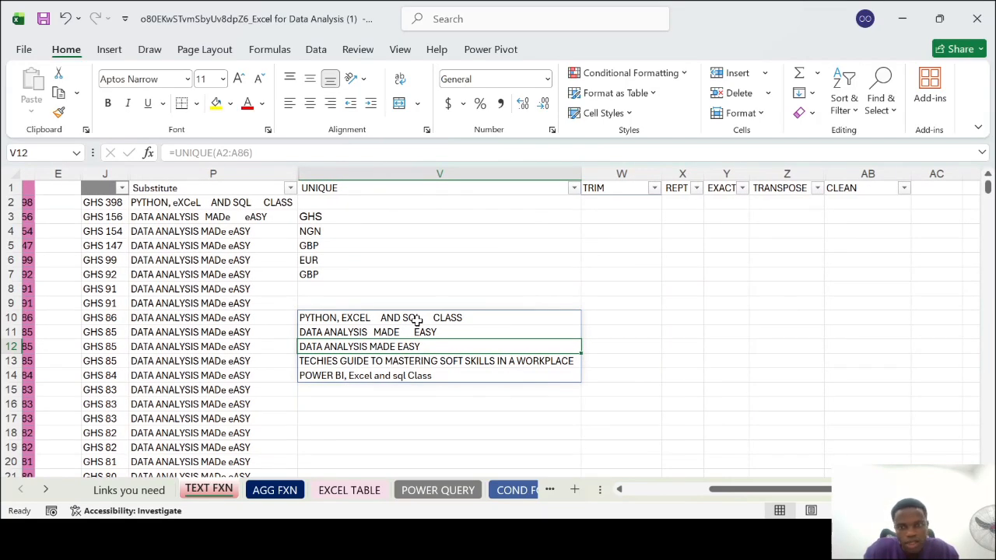
left_click(618, 206)
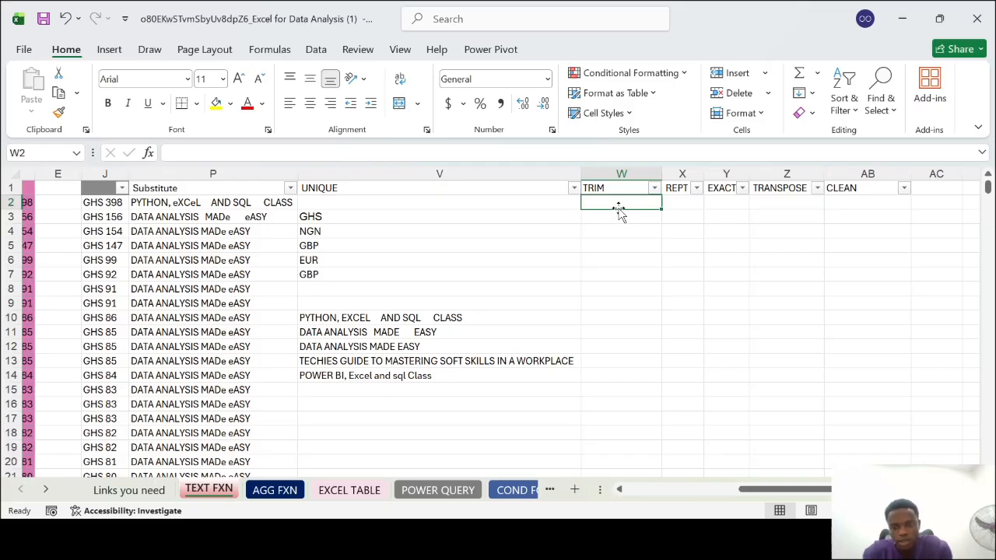
type("=TRIM(")
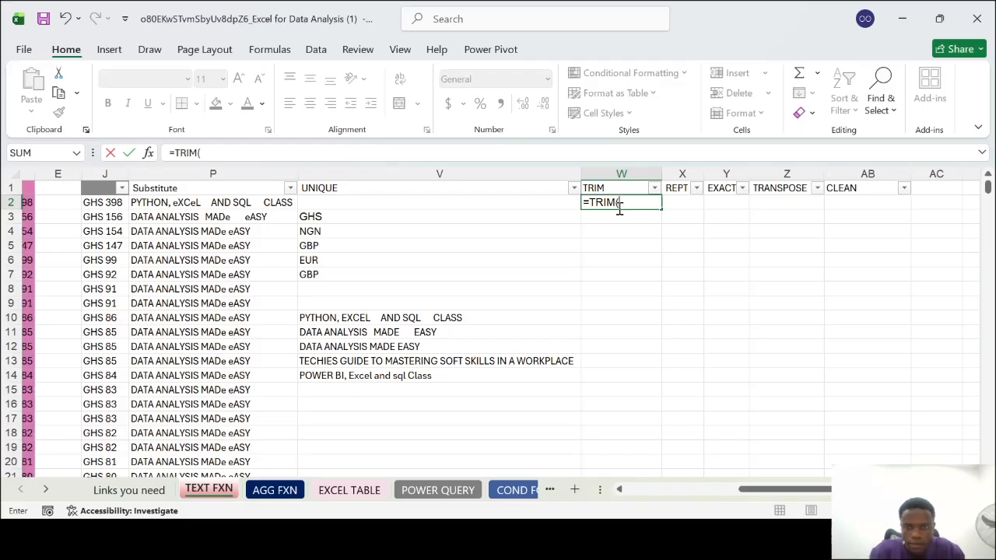
left_click(234, 202)
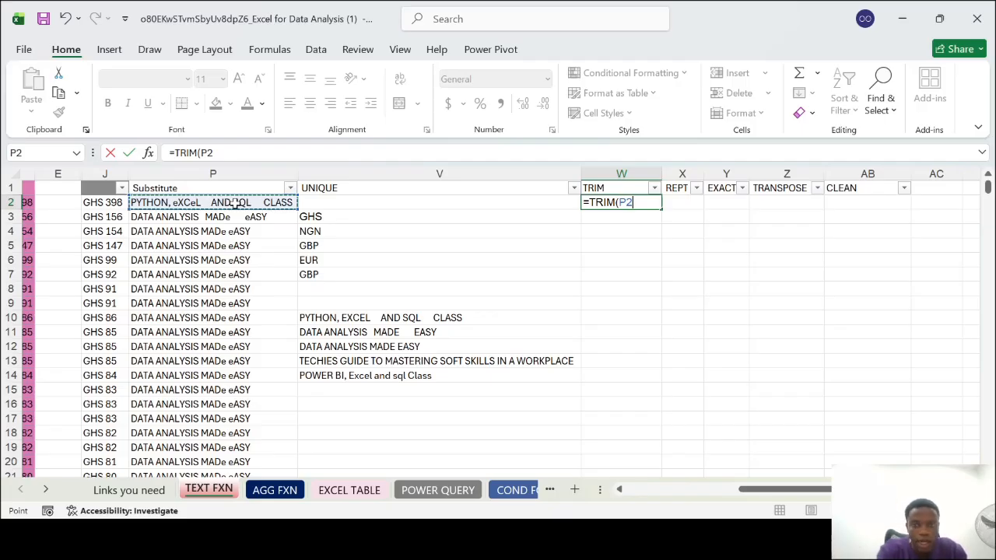
key("Return")
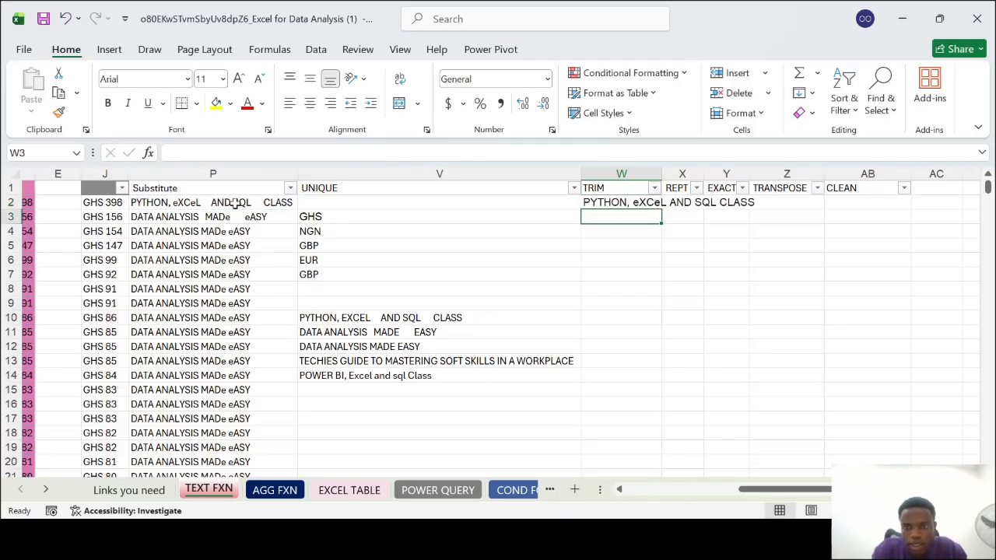
Autofit column W to its contents and review the TRIM formula in W2
double_click(662, 165)
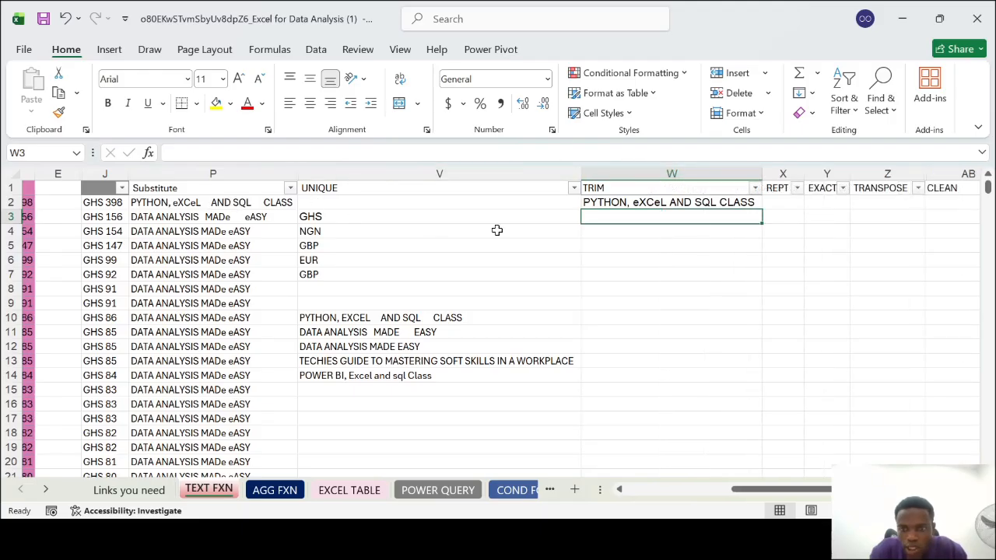
left_click(700, 202)
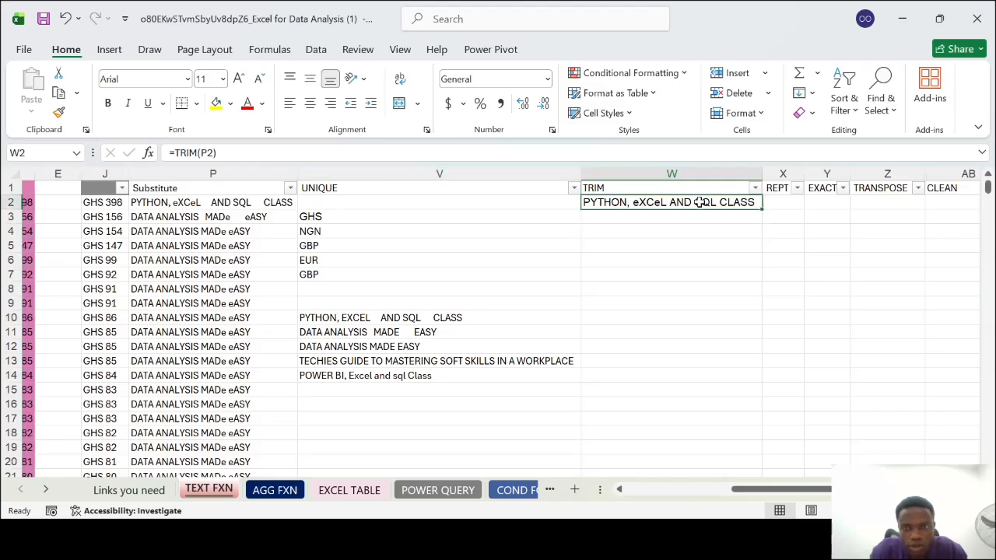
double_click(643, 203)
key("Return")
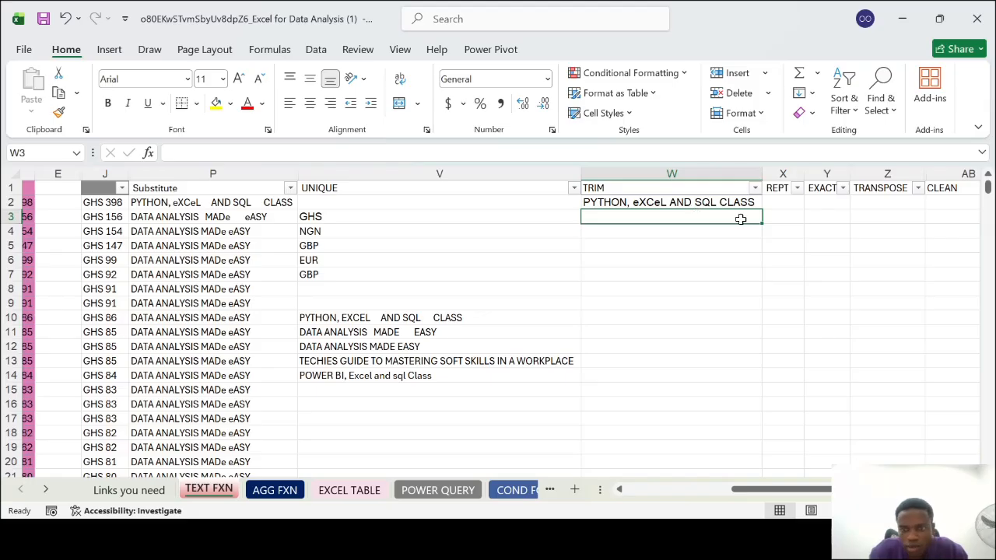
scroll(741, 218, "right", 1)
left_click(683, 203)
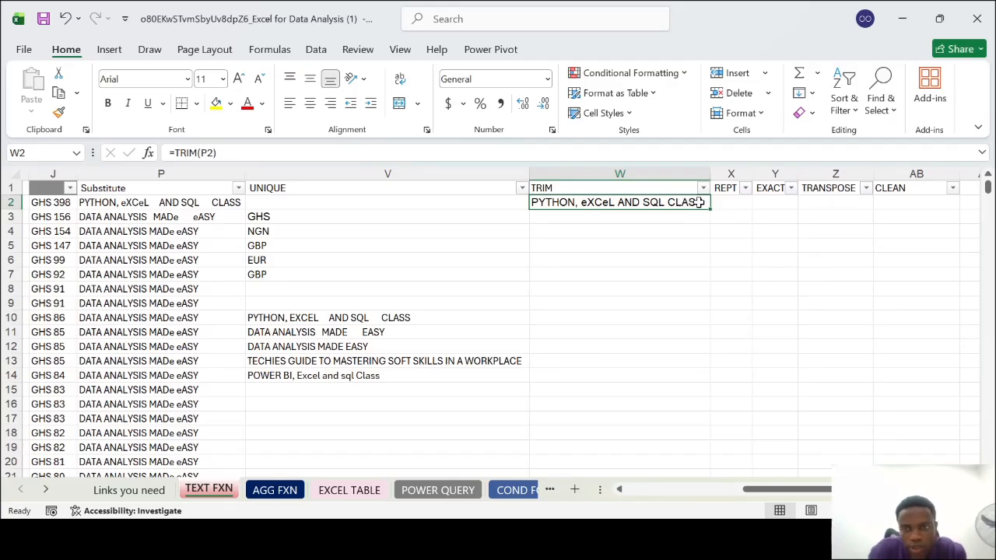
Remove the extra spaces from the P3 text in cell W3 with the TRIM function
left_click(616, 222)
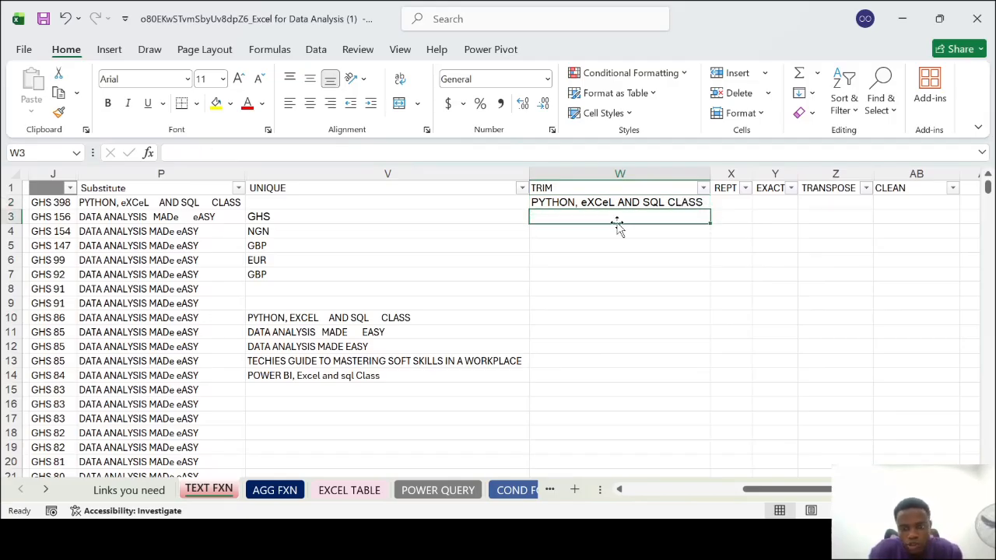
type("=TRIM(")
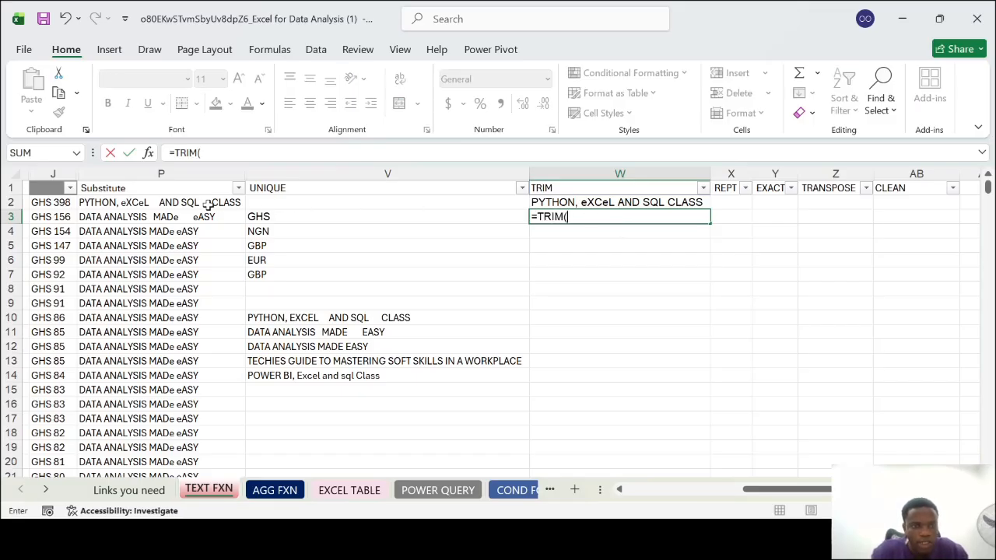
left_click(172, 217)
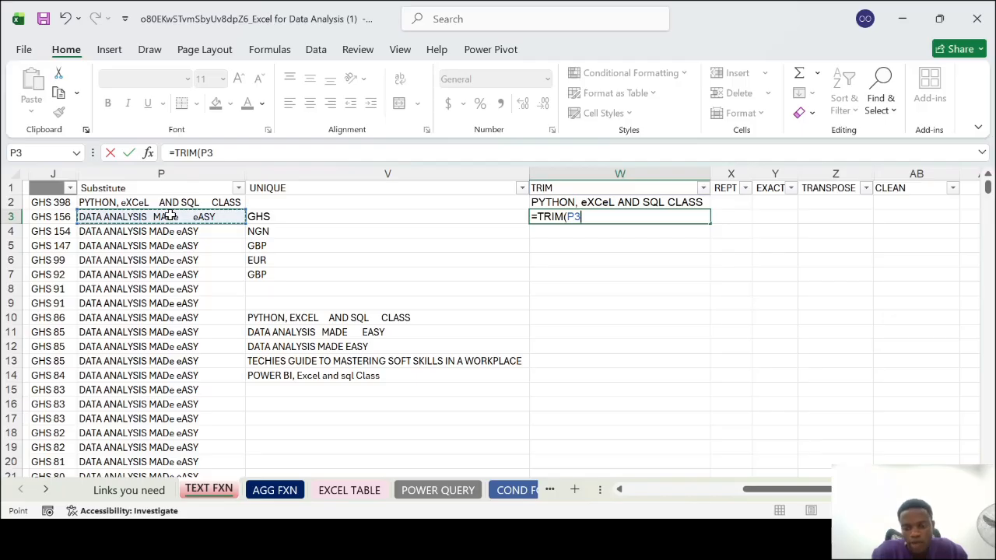
key("Return")
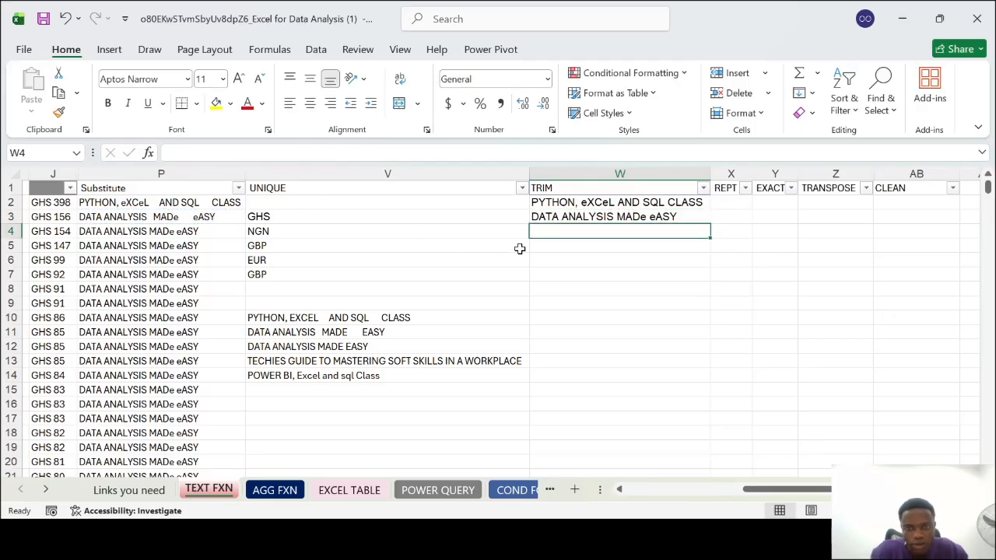
Fill the TRIM formula from W3 down the rest of column W and check a filled cell
left_click(612, 206)
left_click(635, 218)
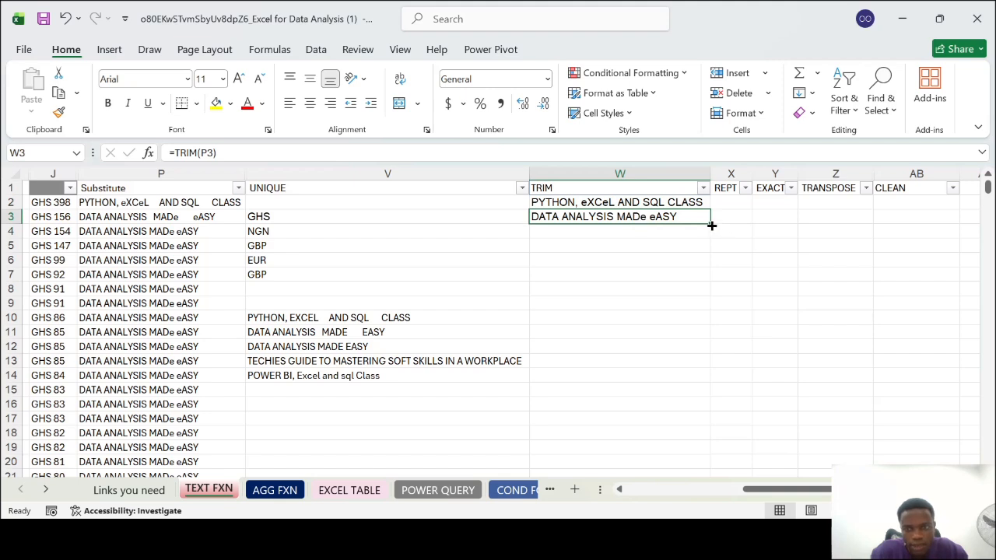
double_click(711, 225)
left_click(641, 288)
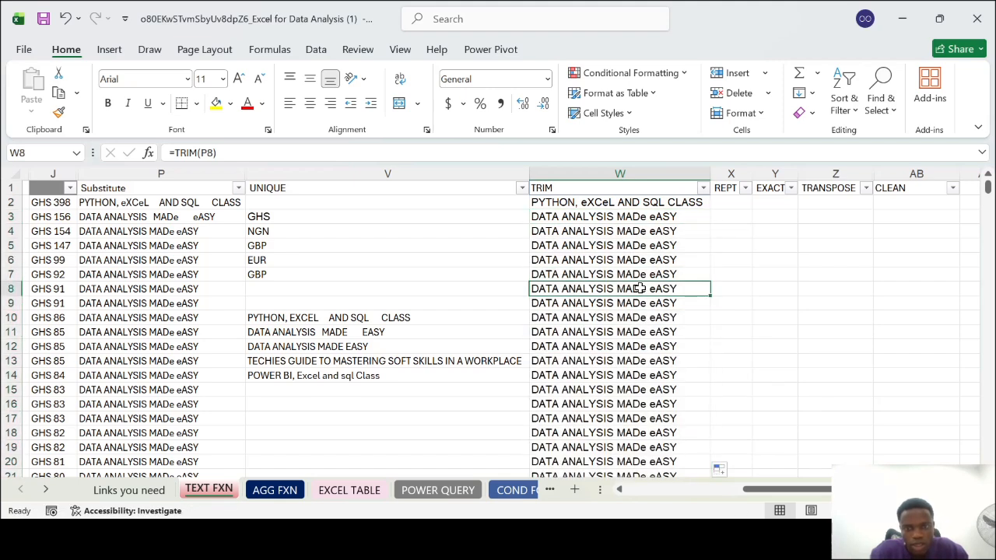
Insert a blank column between the TRIM and REPT columns
scroll(640, 288, "right", 3)
scroll(640, 288, "right", 1)
scroll(641, 288, "right", 2)
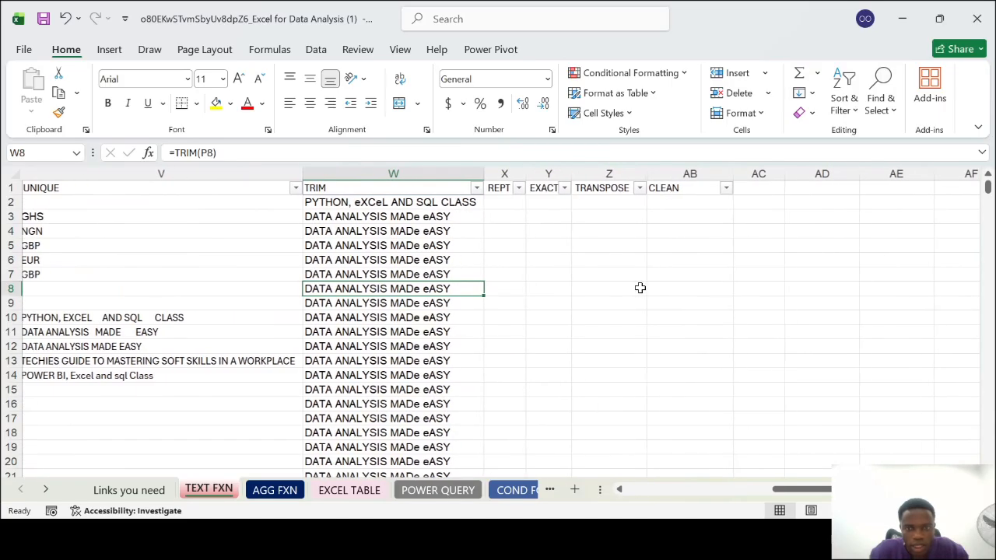
left_click(502, 174)
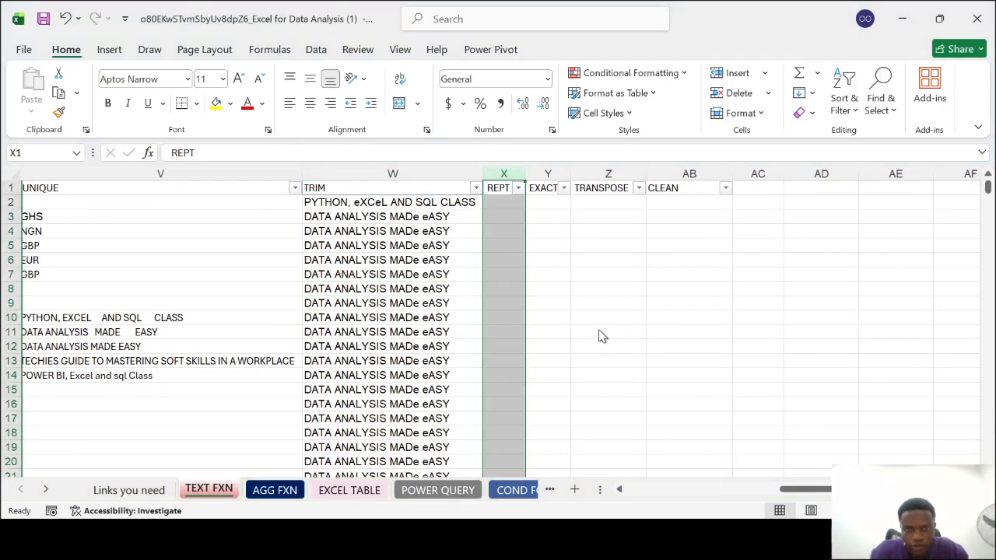
key("ctrl+shift+plus")
left_click(528, 189)
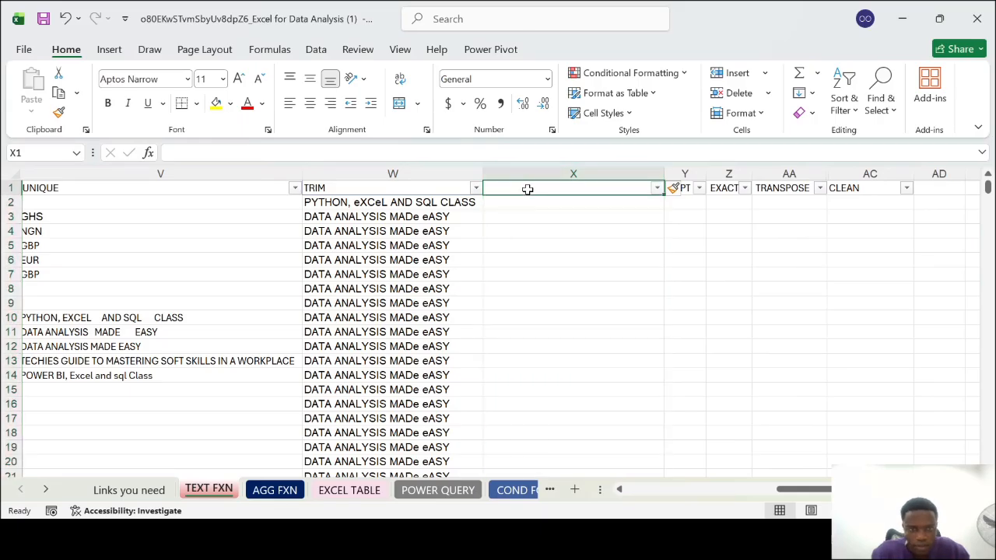
Rename the header in W1 as TRIM (PRODUCT) and make it bold
double_click(448, 187)
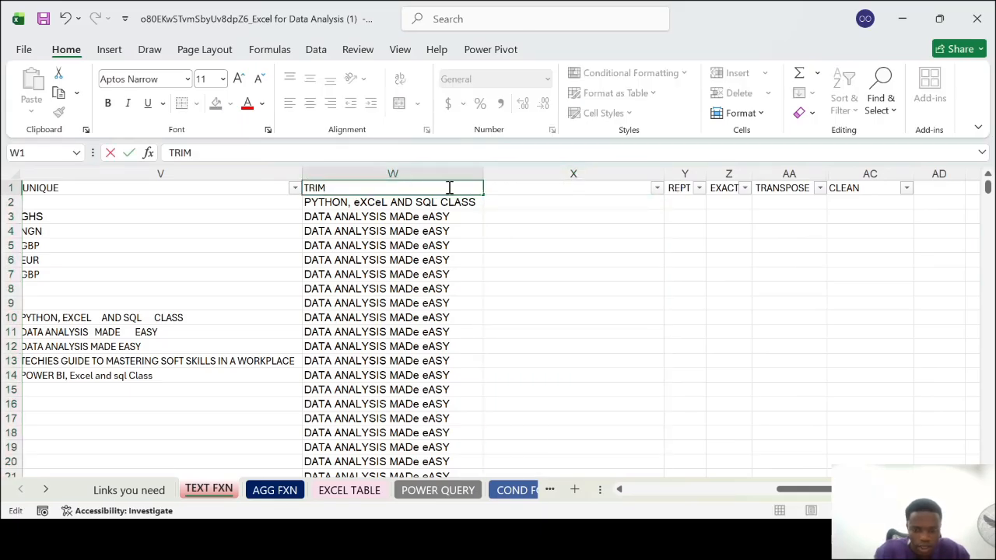
type("(PRODUCY")
key("BackSpace")
type("T)")
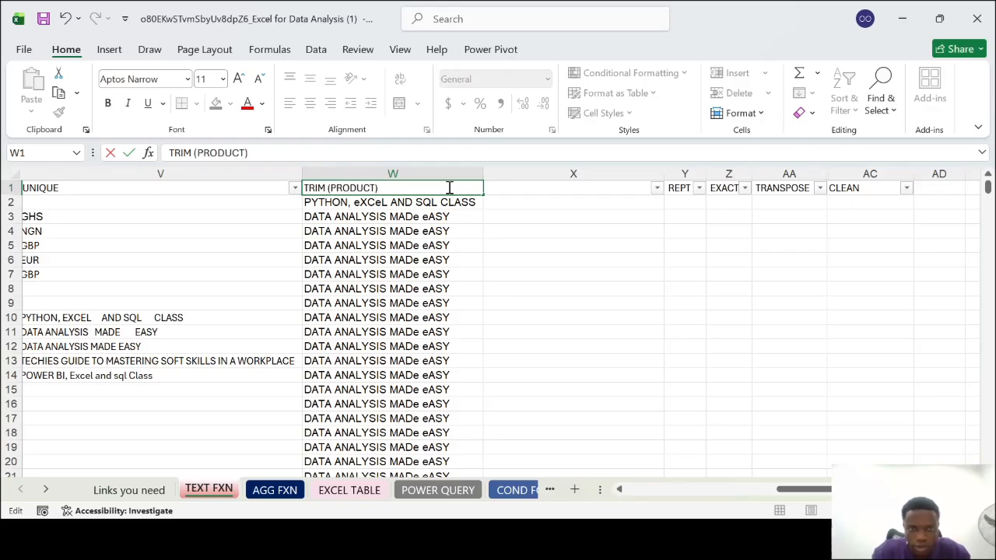
left_click(489, 187)
left_click(433, 187)
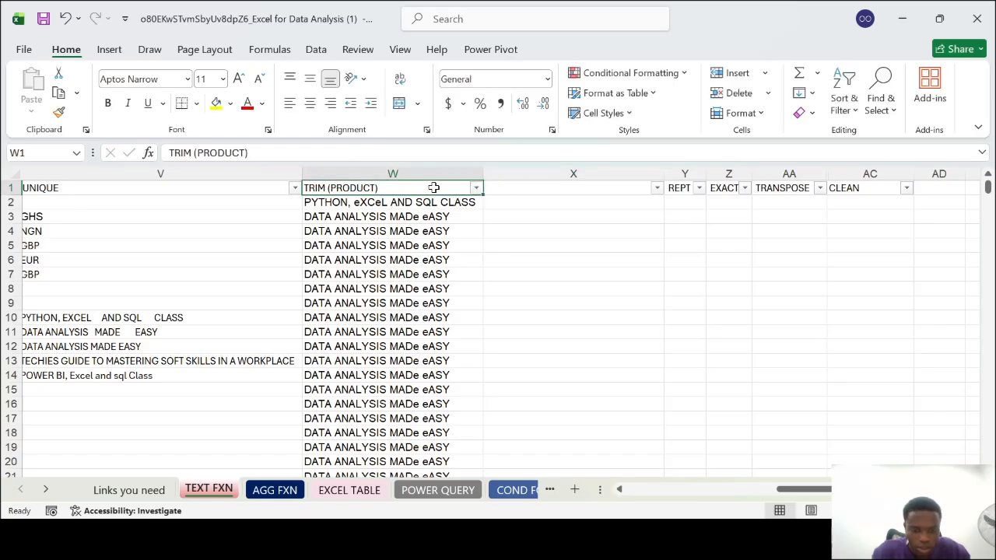
Enter the header TRIM (CURRENCY) in cell X1 of the inserted column
left_click(612, 192)
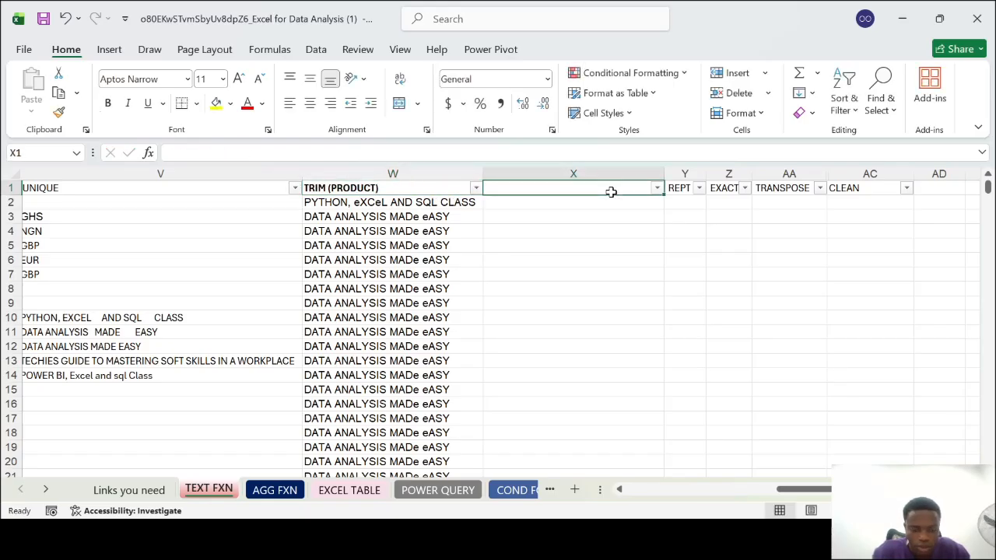
double_click(612, 192)
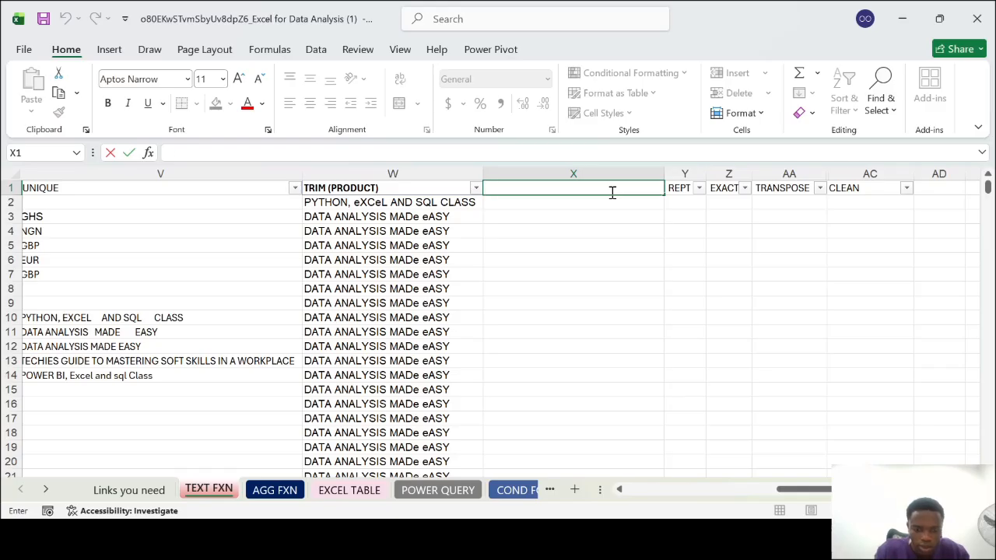
type("TRIM (CURRENCY")
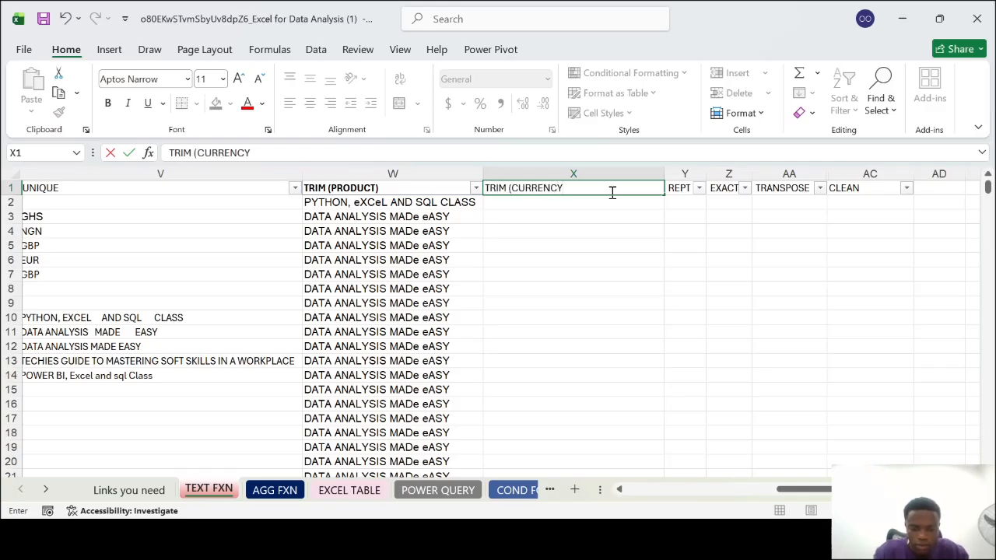
type(")")
left_click(611, 231)
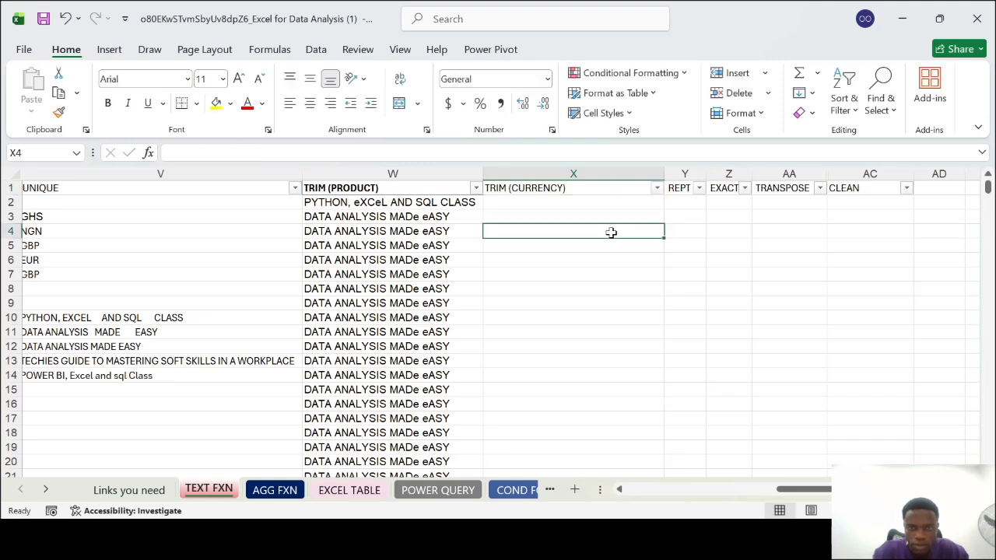
left_click(548, 188)
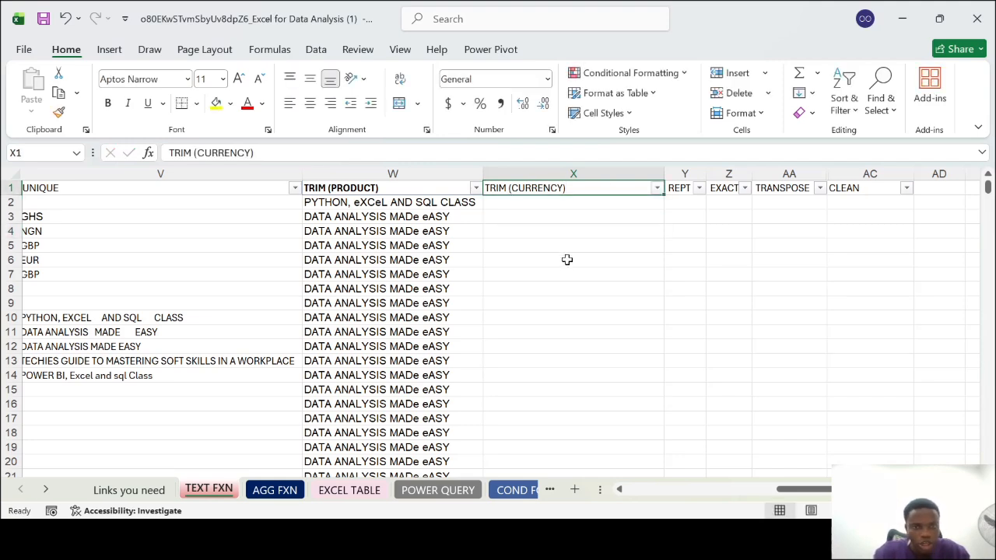
Enter a TRIM formula in X2 that cleans the row's Currency value from C2
scroll(568, 259, "left", 2)
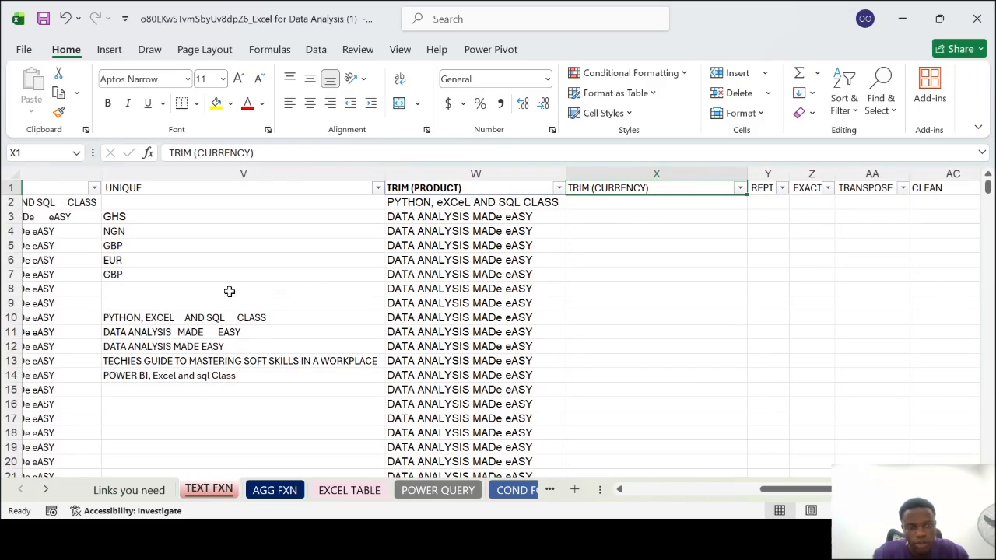
left_click(627, 208)
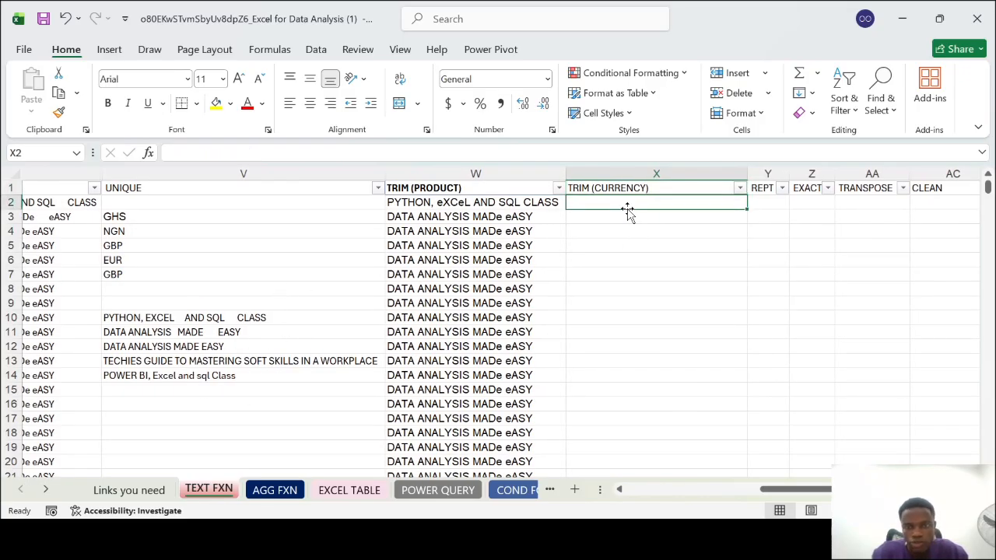
type("=TRIM(")
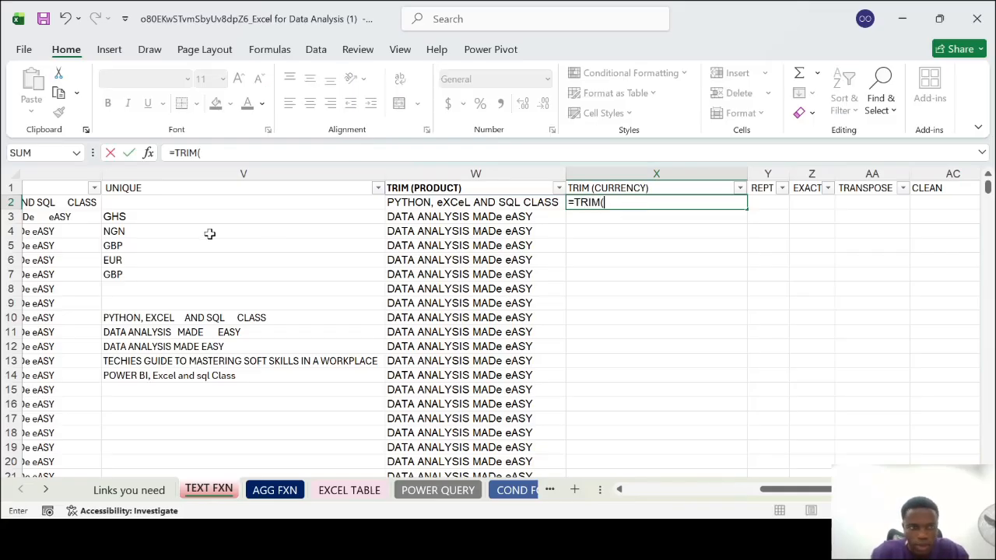
scroll(194, 234, "left", 6)
scroll(34, 201, "left", 3)
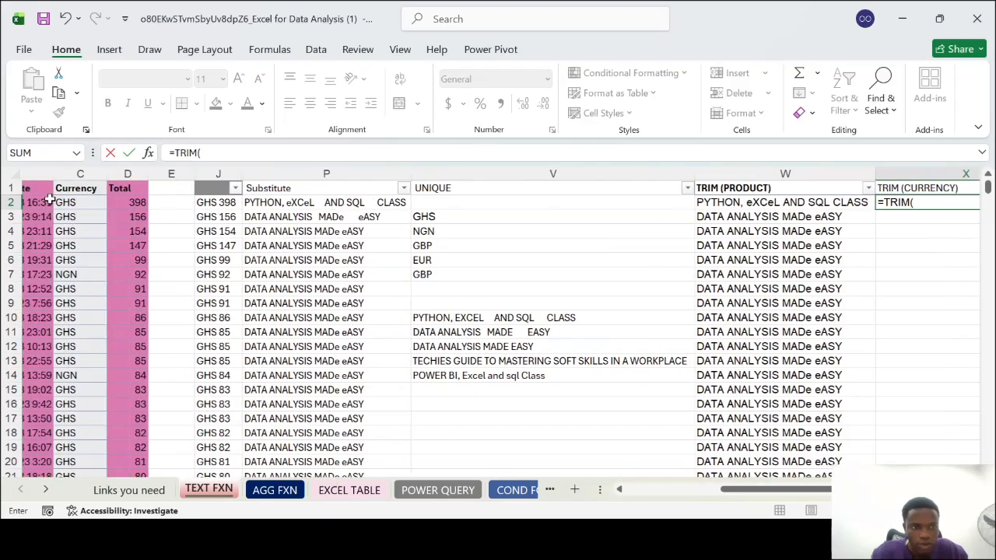
left_click(87, 202)
key("Return")
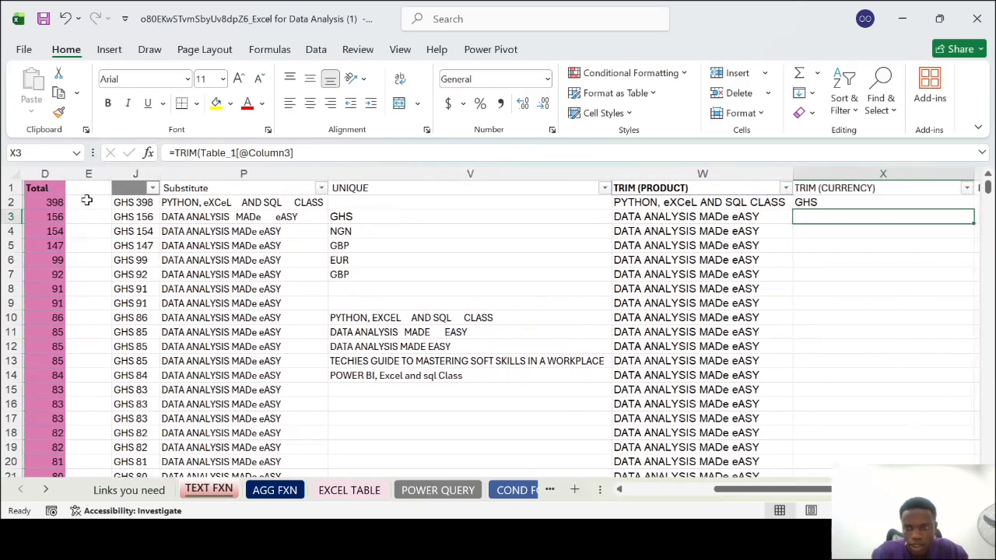
Fill the TRIM formula from X2 down column X, autofit the column's width and check the filled cells
scroll(232, 231, "right", 6)
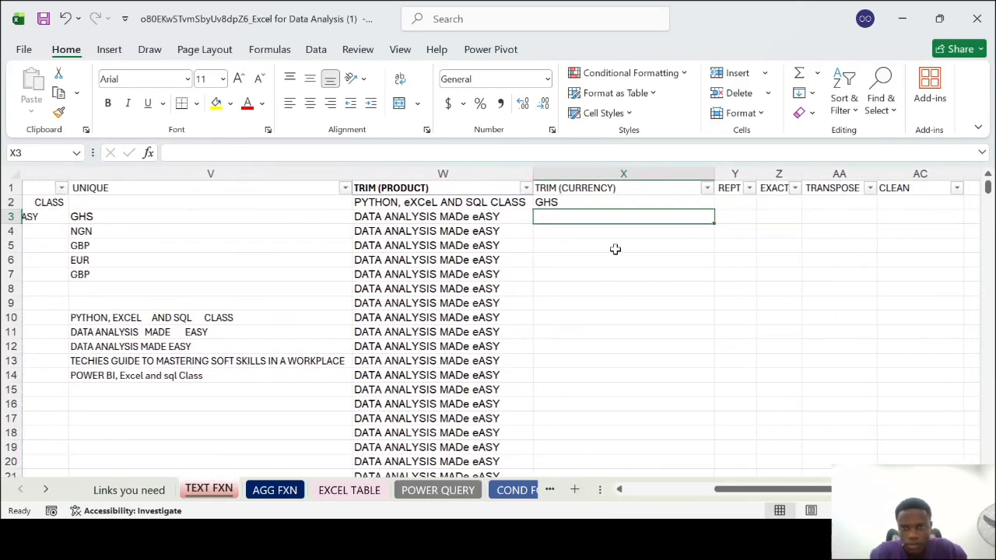
left_click(628, 205)
left_click_drag(629, 210, 677, 207)
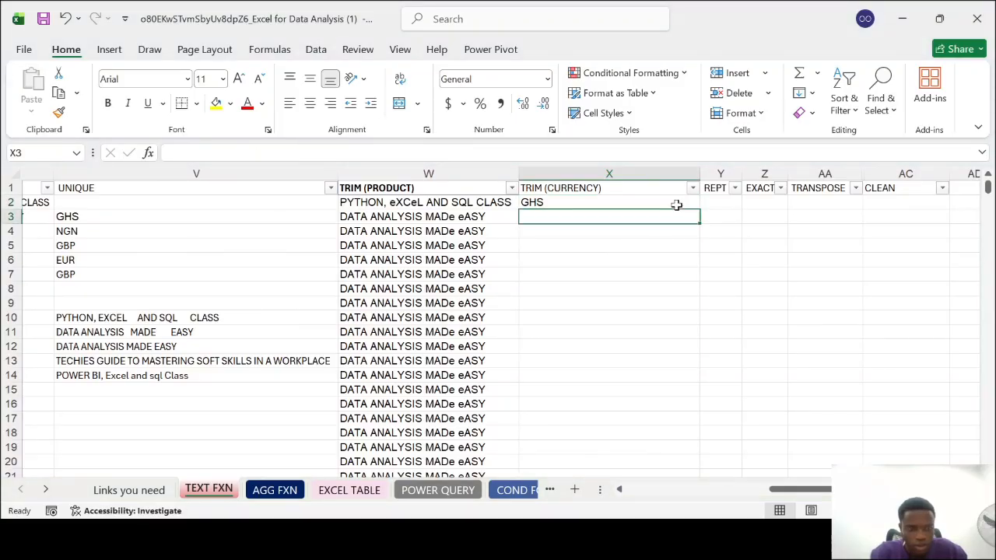
left_click(626, 201)
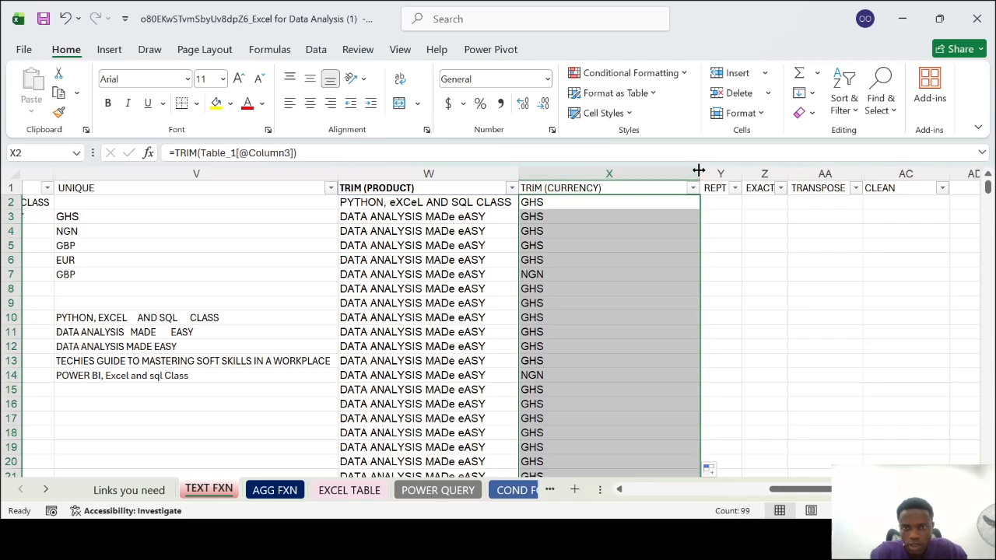
double_click(700, 174)
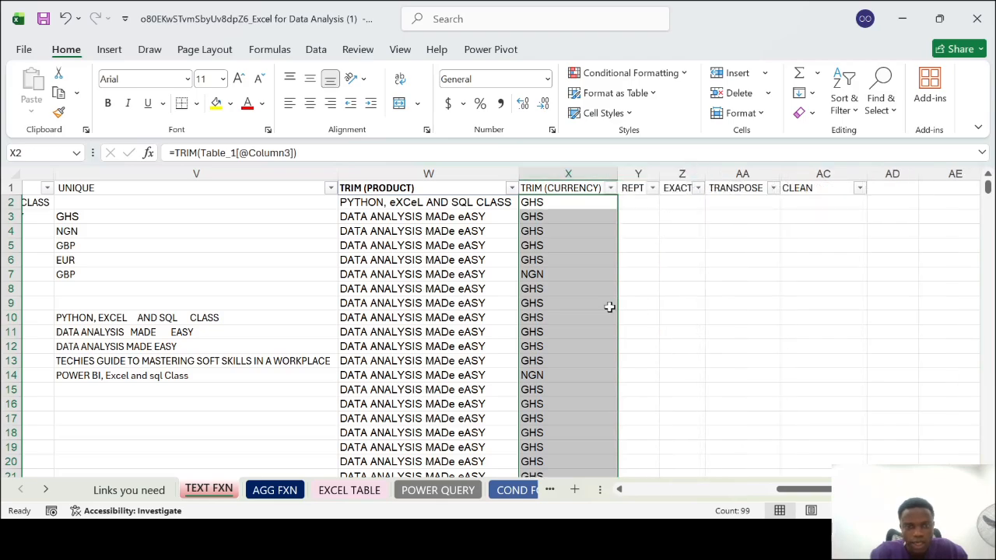
left_click(542, 295)
scroll(543, 296, "left", 3)
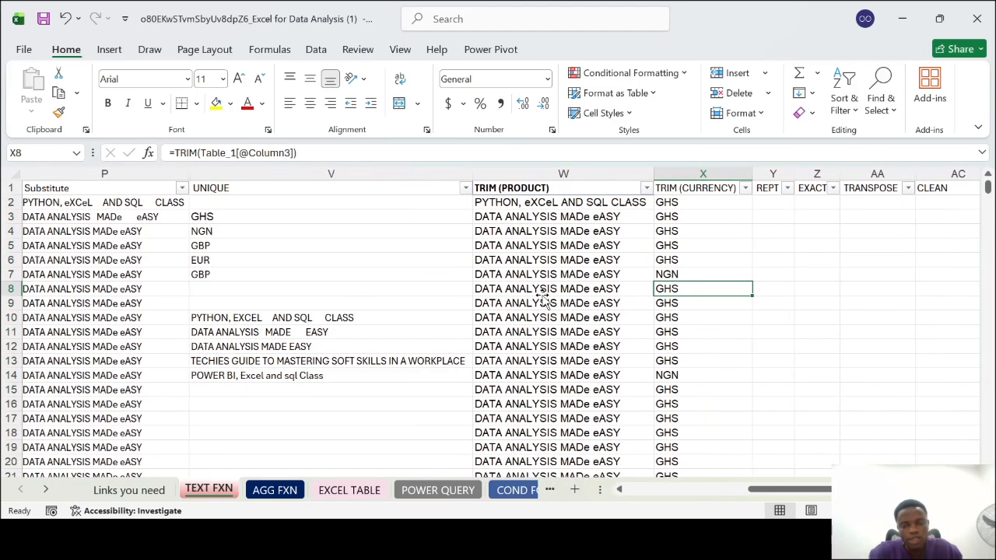
scroll(543, 298, "down", 3)
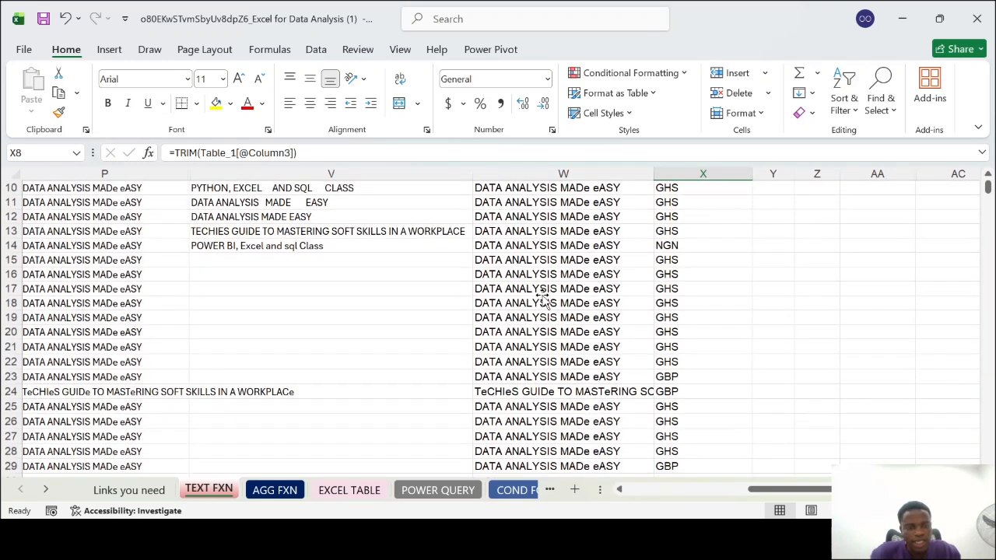
scroll(544, 298, "up", 3)
scroll(543, 298, "down", 1)
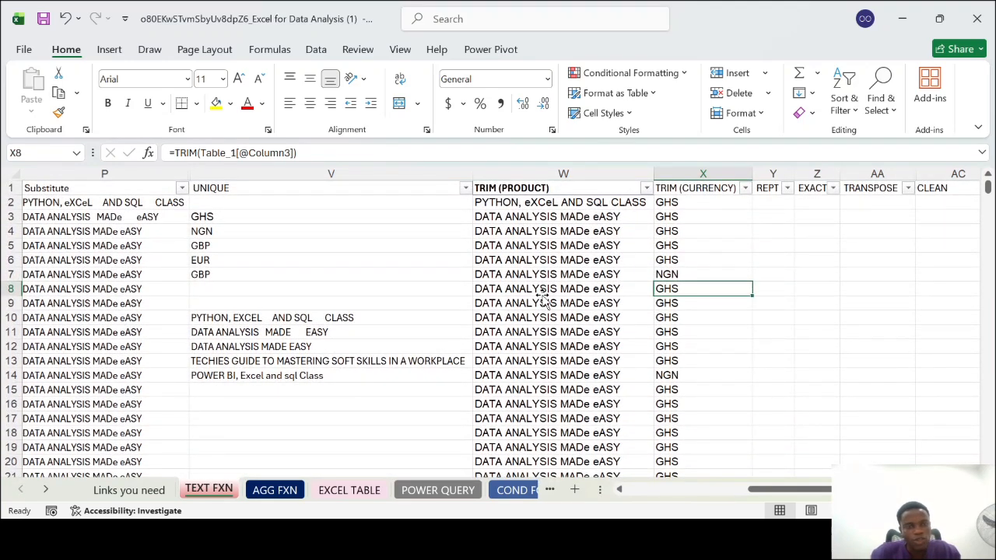
Enter =UNIQUE(W2:W86) in V17 to list the distinct trimmed products
left_click(216, 420)
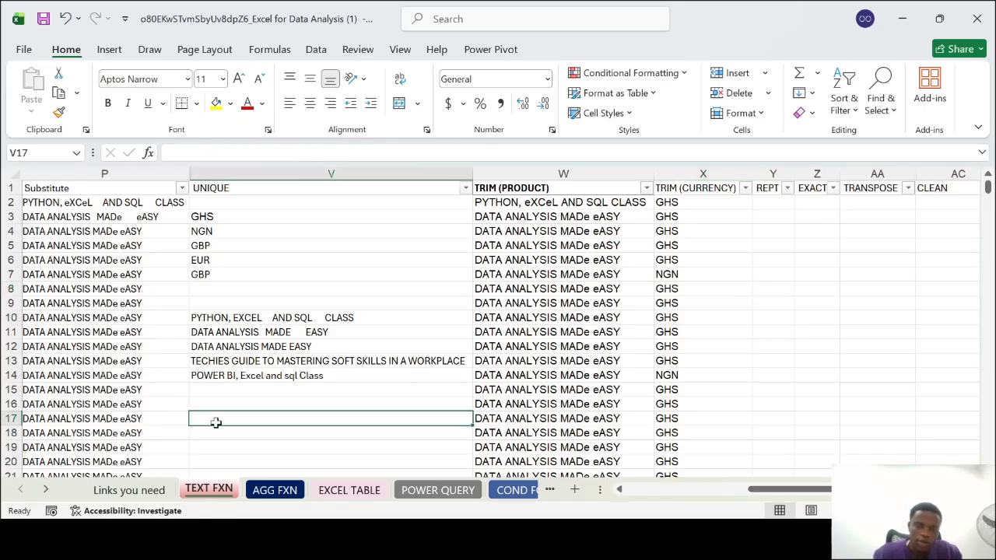
scroll(216, 422, "left", 10)
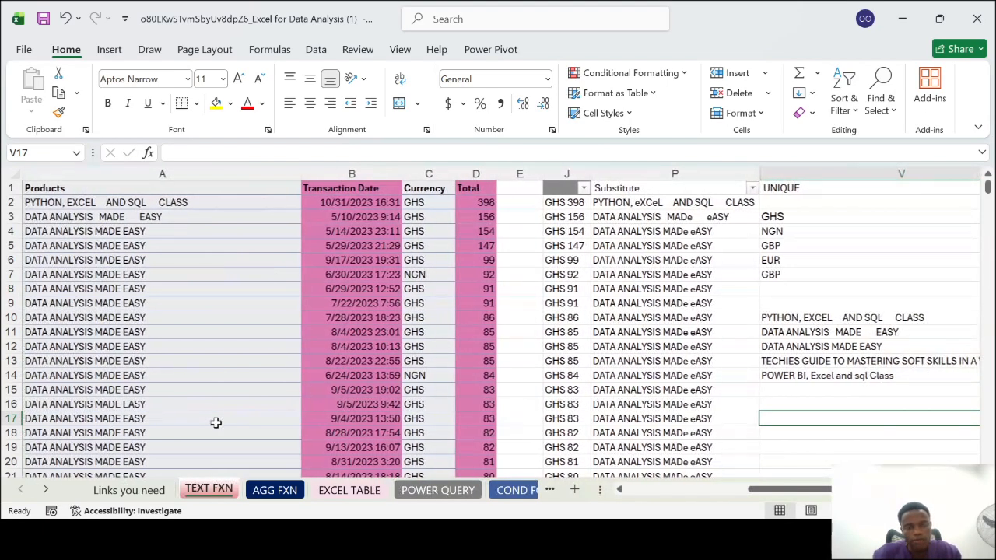
scroll(574, 364, "right", 5)
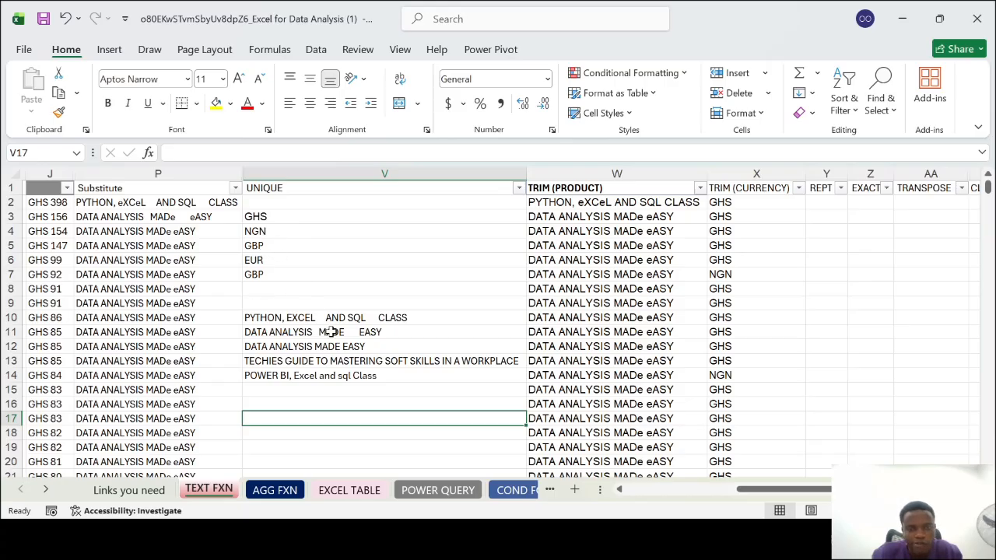
scroll(331, 331, "down", 1)
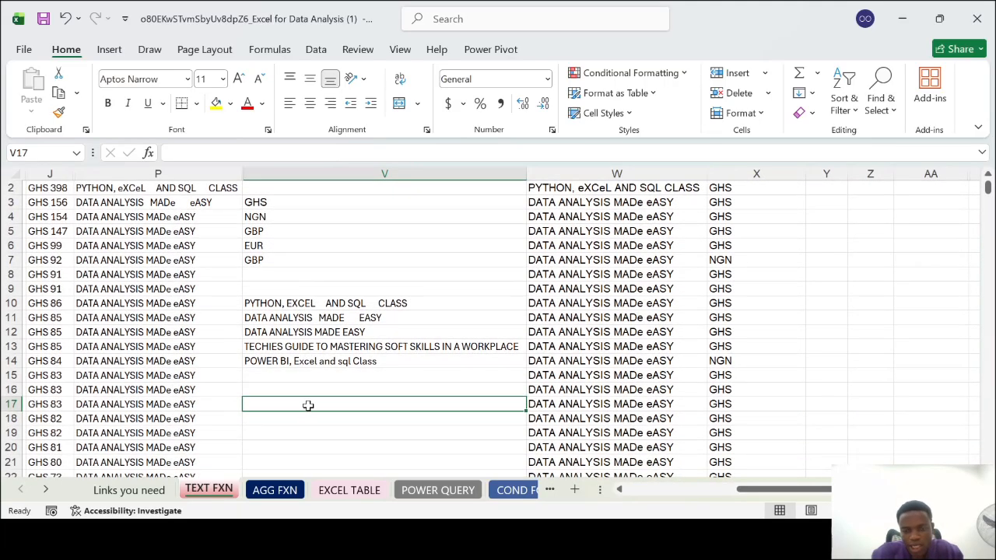
type("=")
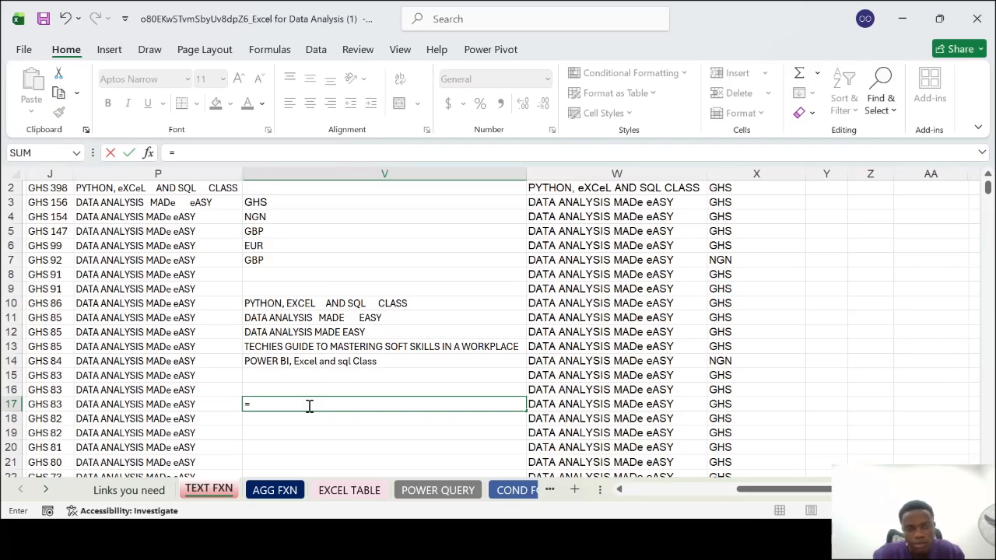
scroll(309, 405, "up", 1)
type("UN")
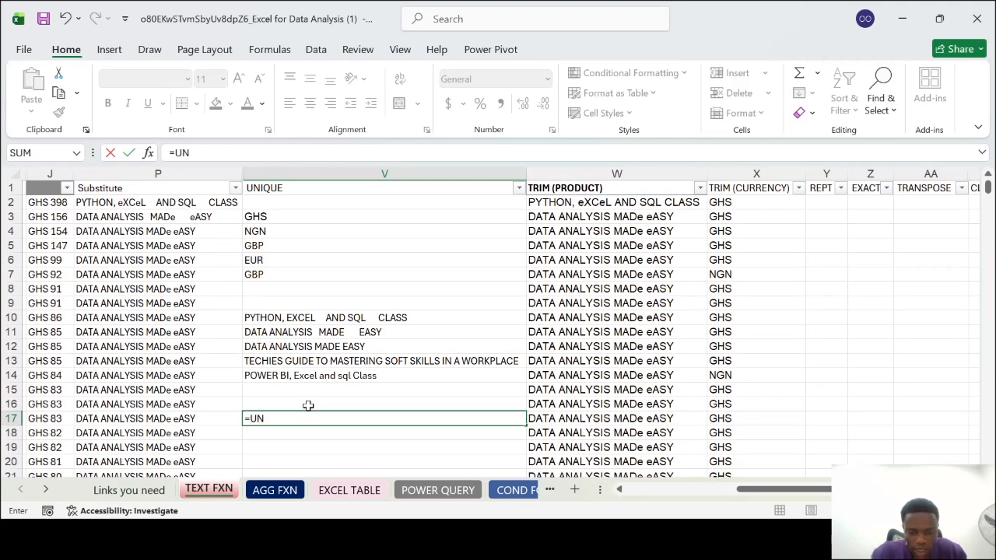
type("I")
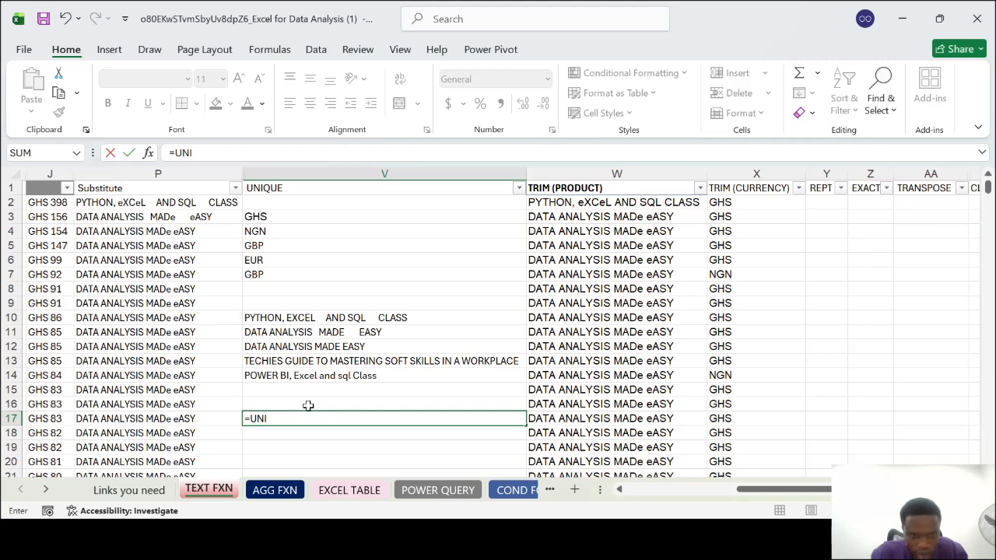
key("Tab")
left_click(630, 204)
key("ctrl+shift+Down")
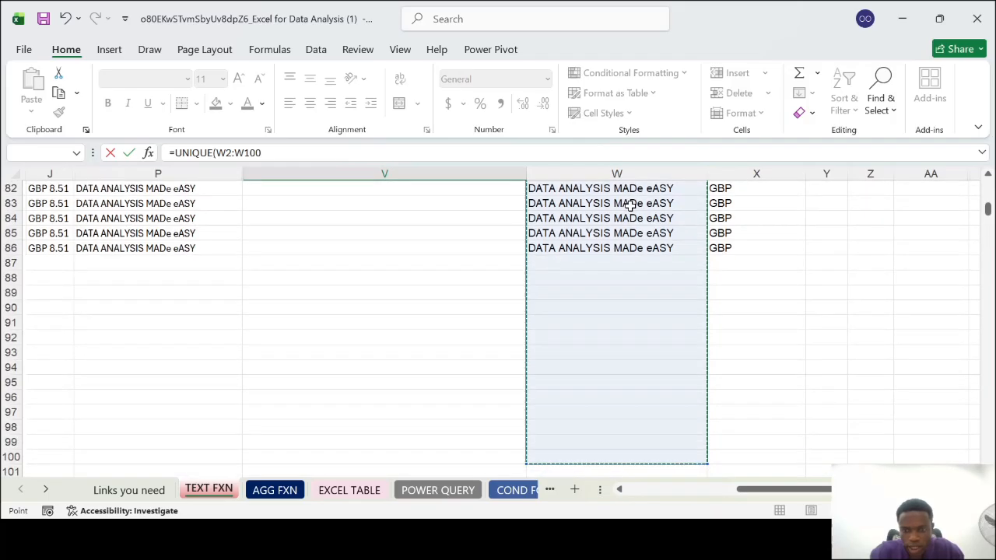
key("shift+Up")
key("shift+Up")
key("shift+Up")
key("shift+Up")
key("shift+Up")
key("shift+Up")
key("shift+Up")
key("shift+Up")
key("shift+Up")
key("shift+Up")
key("shift+Up")
key("shift+Up")
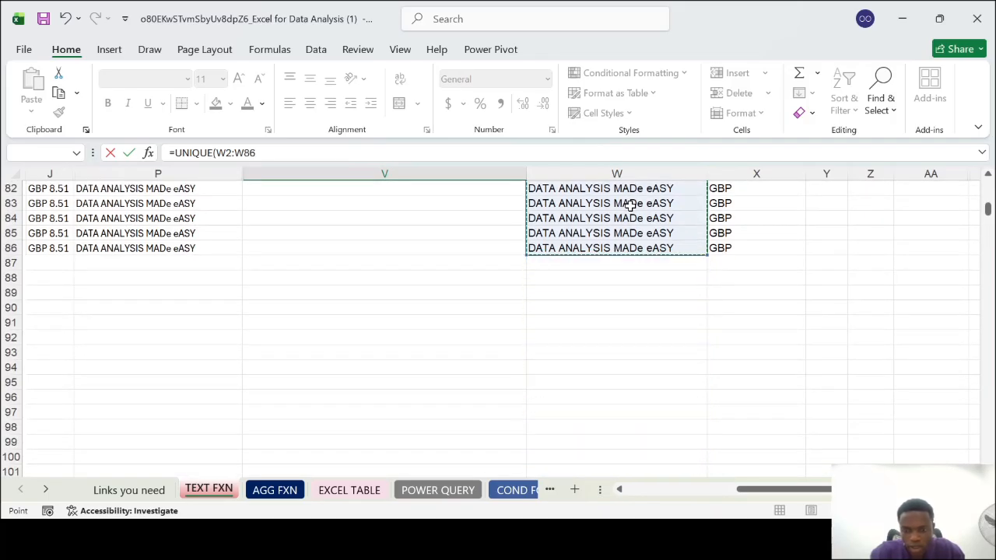
type(")")
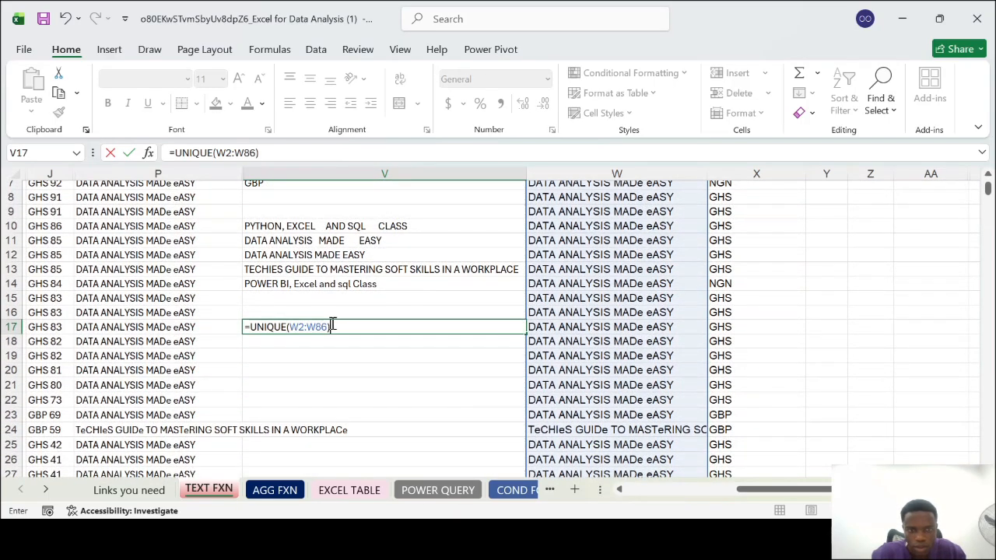
key("ctrl+Return")
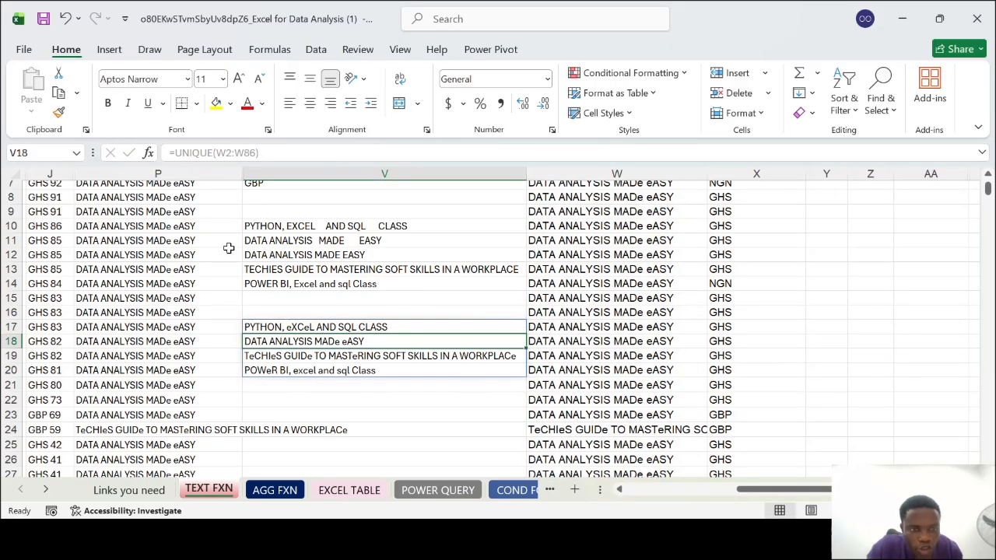
Autofit the width of column P and compare the two UNIQUE product lists in column V
double_click(241, 173)
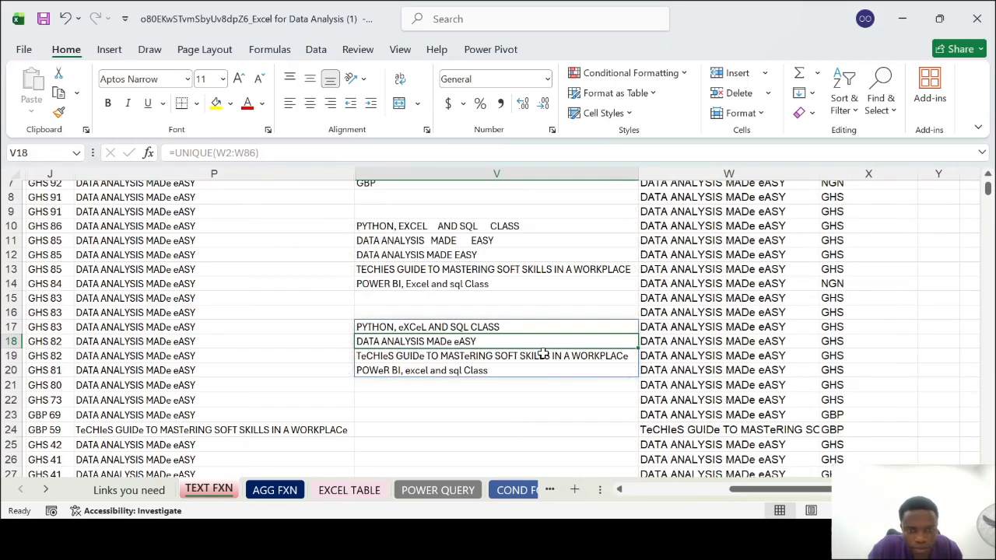
scroll(542, 354, "right", 3)
scroll(543, 354, "right", 1)
scroll(543, 354, "left", 2)
scroll(542, 354, "up", 2)
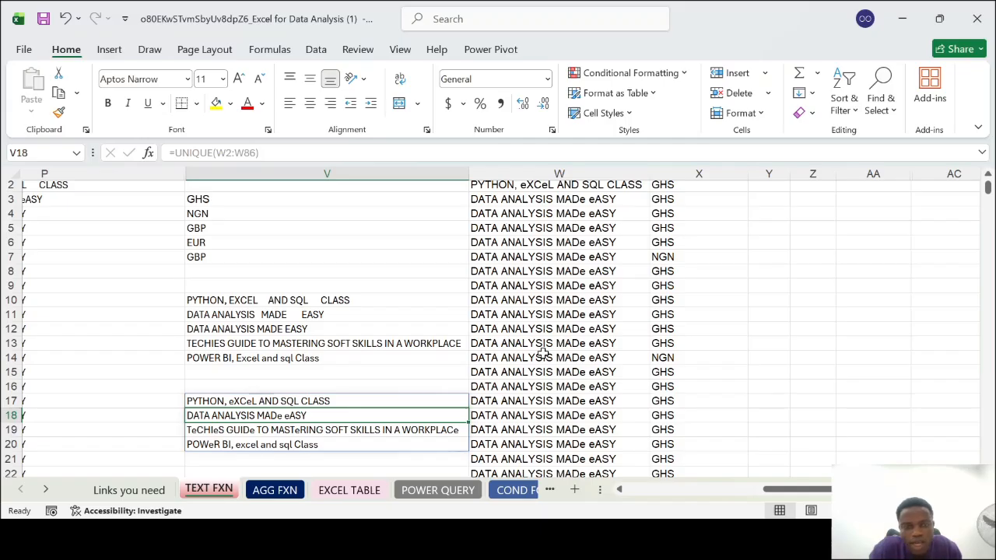
scroll(543, 353, "up", 1)
scroll(543, 354, "down", 1)
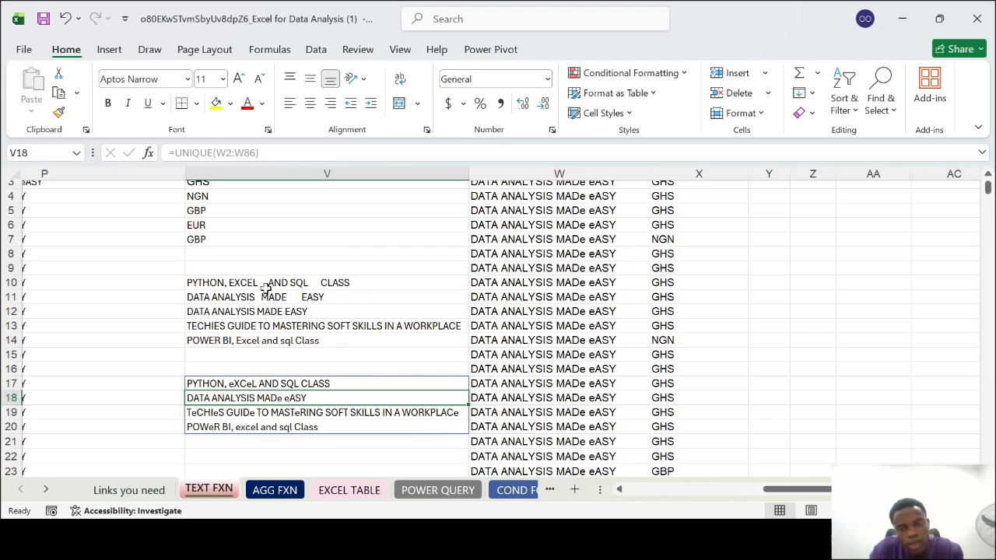
left_click(281, 302)
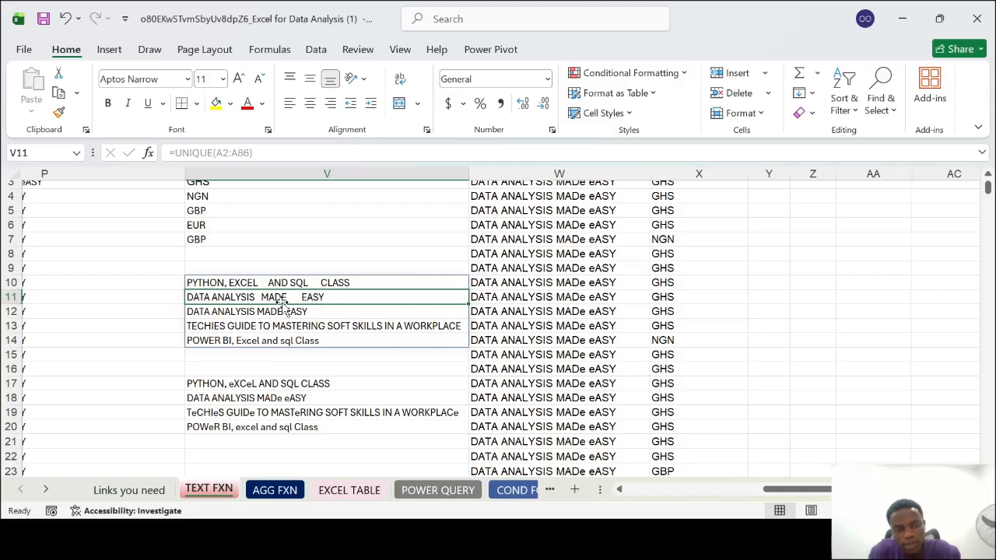
left_click(297, 282)
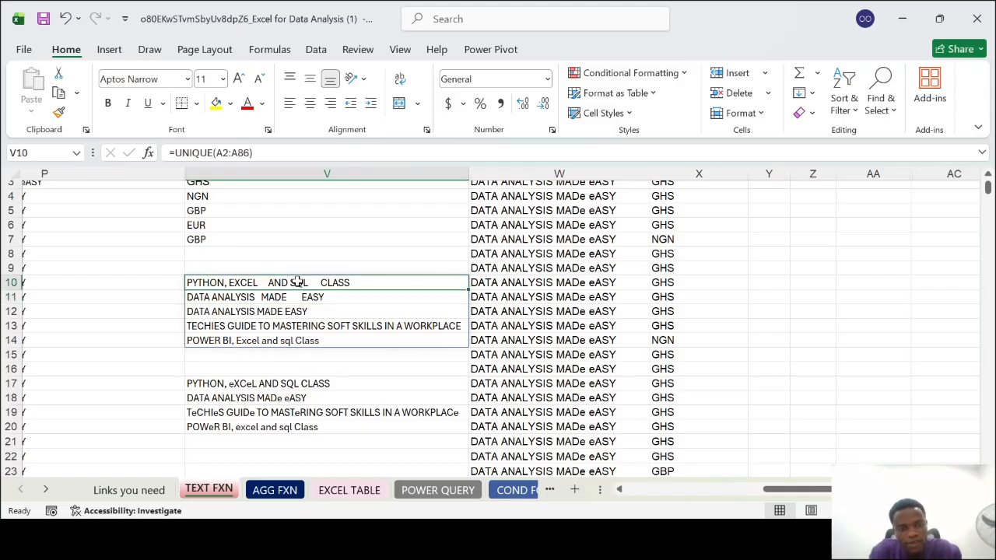
Label the first product list with a bold Before Trim heading in V9
left_click(266, 270)
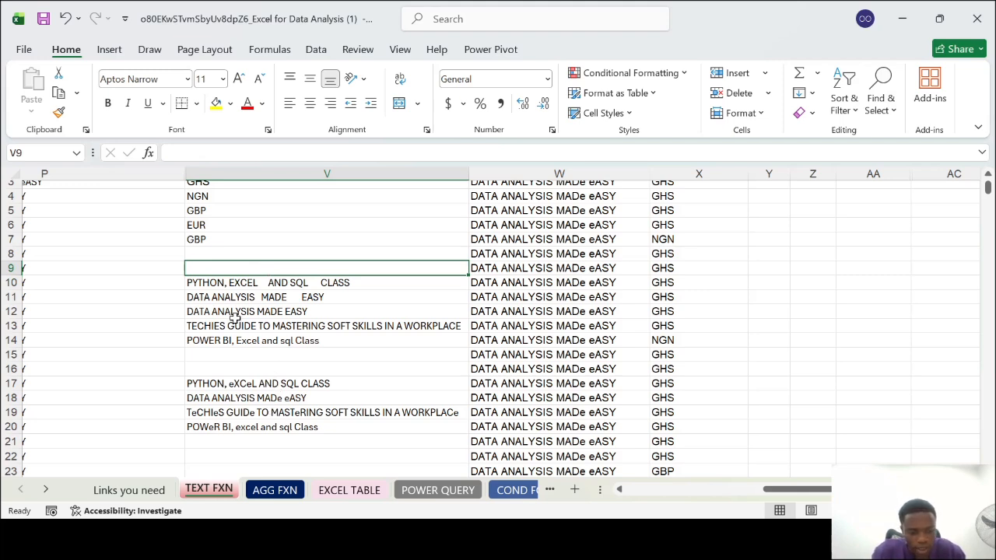
type("Before Trim")
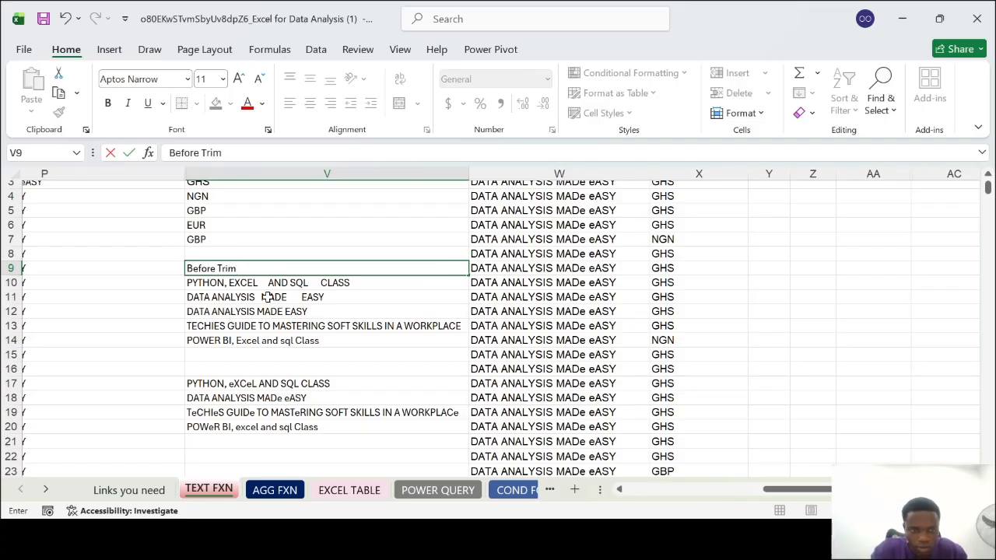
left_click(300, 256)
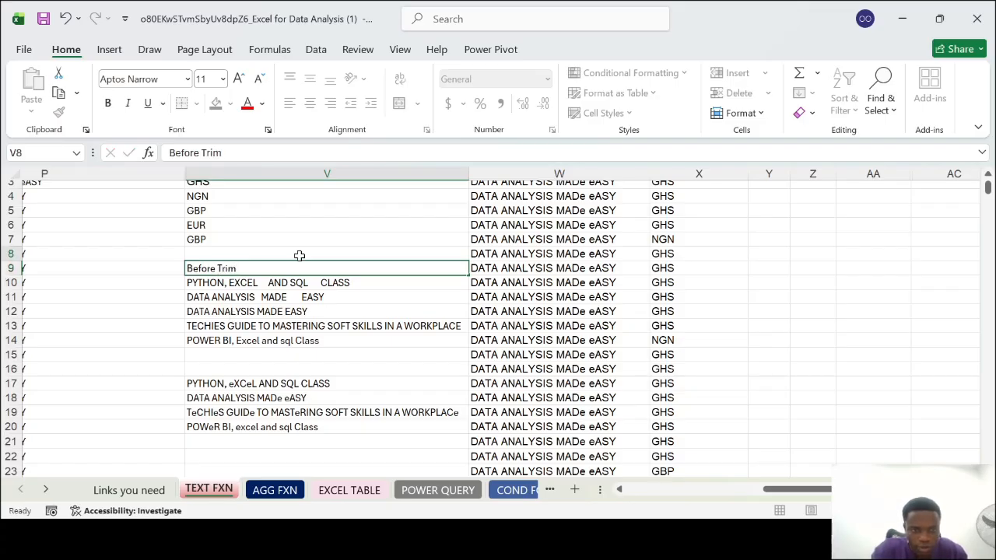
left_click(270, 267)
key("ctrl+b")
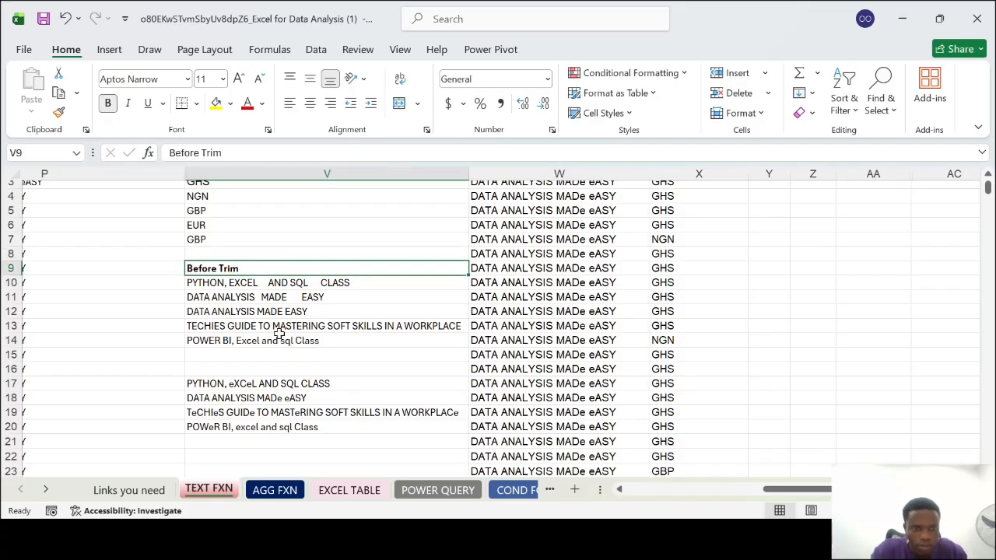
Label the second product list with a bold After Trim heading in V16
left_click(276, 370)
type("After")
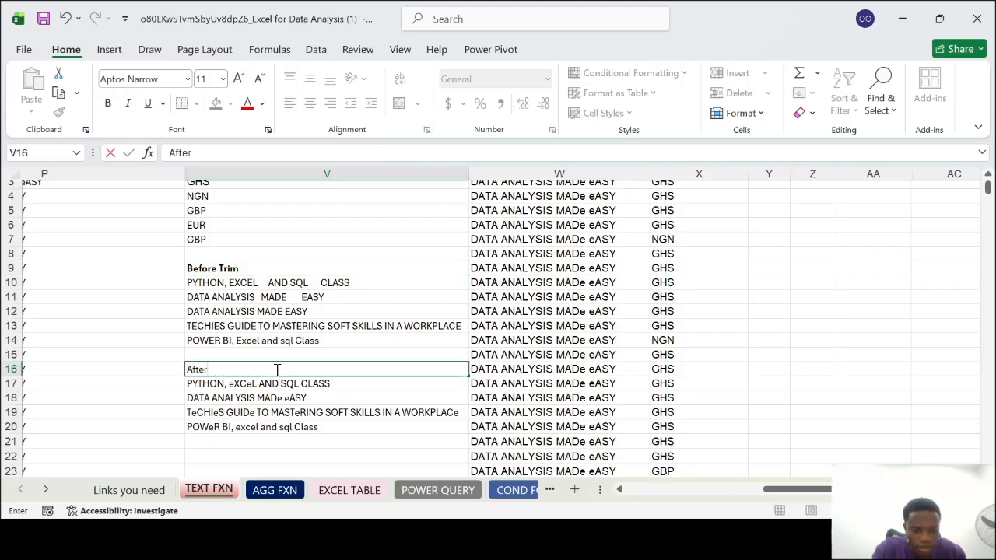
type(" Trim")
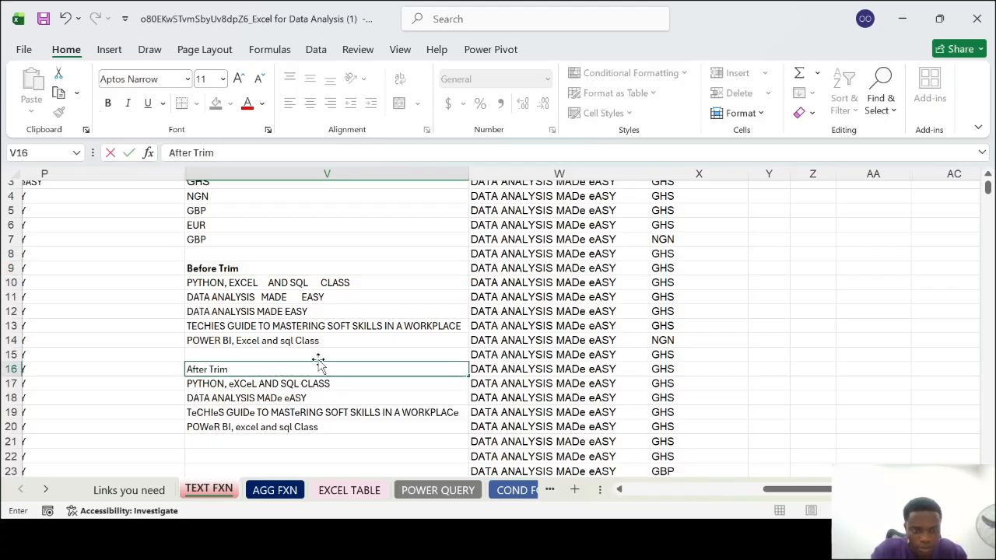
left_click(318, 356)
left_click(282, 368)
key("ctrl+b")
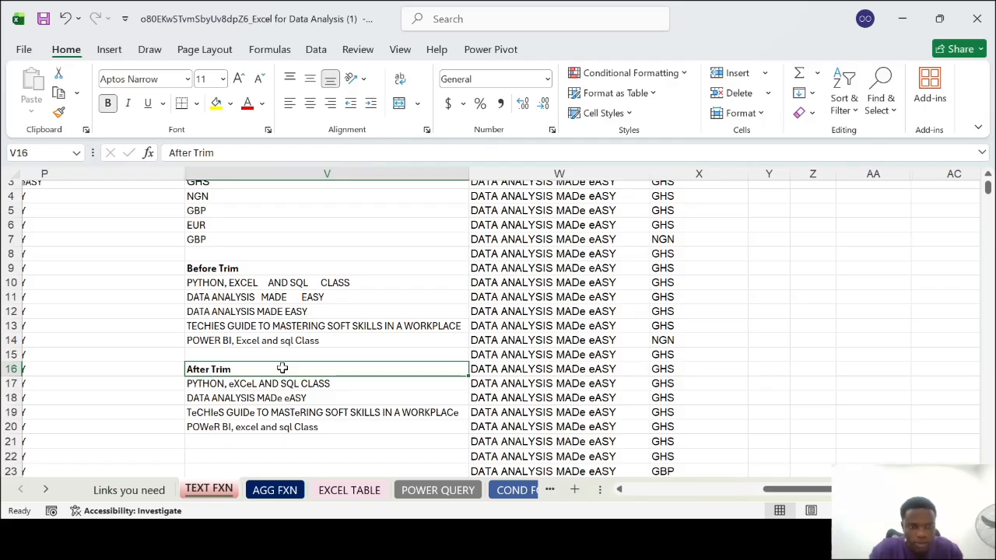
Copy the bold Before Trim heading from V9 to V2, above the first currency list
scroll(357, 325, "down", 1)
scroll(356, 325, "up", 2)
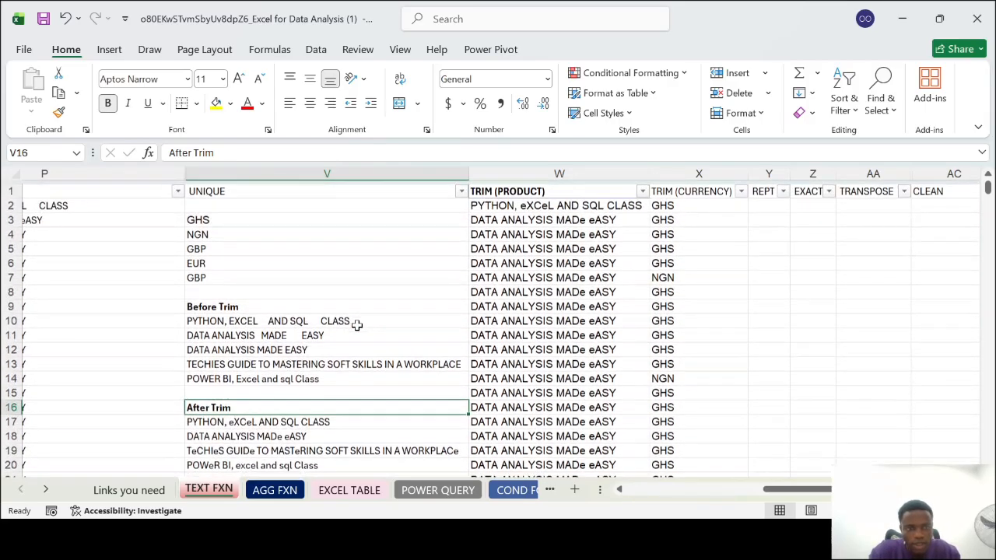
left_click(261, 203)
left_click(237, 305)
key("ctrl+c")
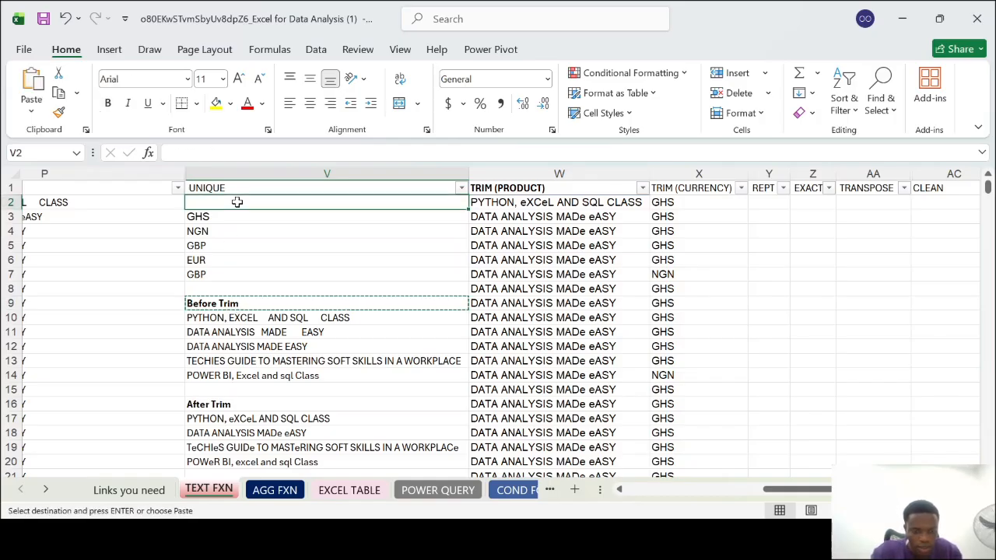
left_click(237, 203)
key("ctrl+v")
Copy the bold After Trim heading from V16 to V22, below the trimmed product list
left_click(227, 399)
key("ctrl+c")
scroll(227, 398, "down", 2)
left_click(226, 397)
key("ctrl+v")
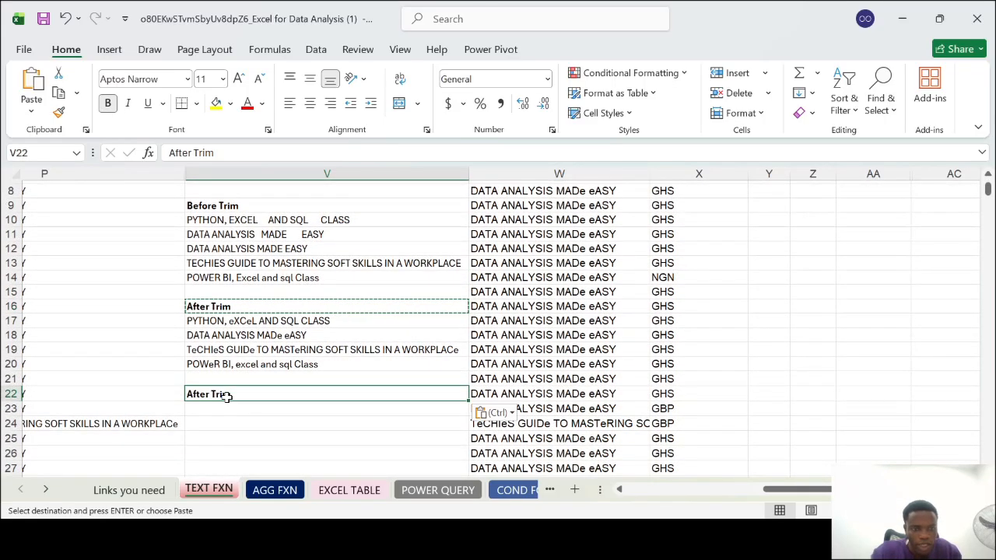
scroll(607, 311, "up", 3)
scroll(612, 310, "down", 2)
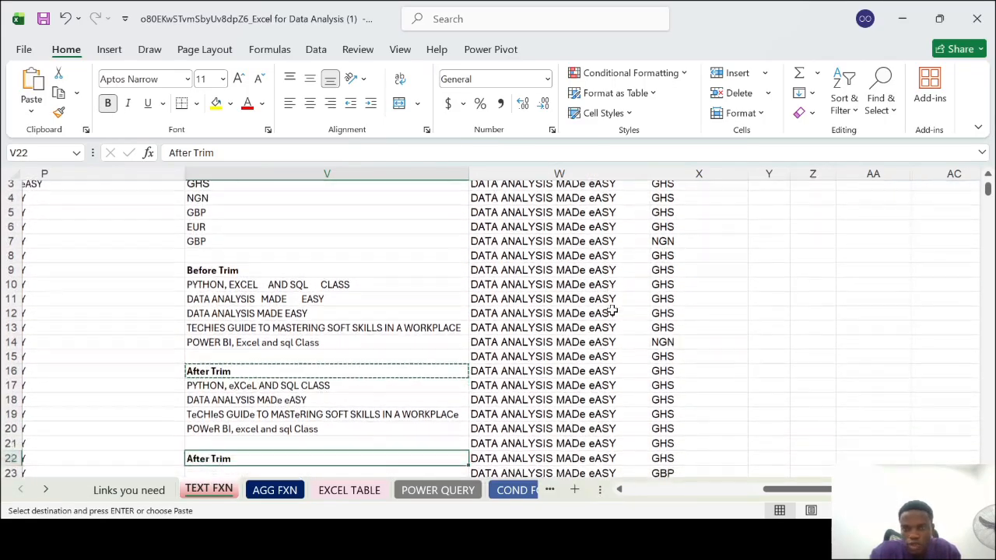
scroll(347, 392, "down", 1)
key("Escape")
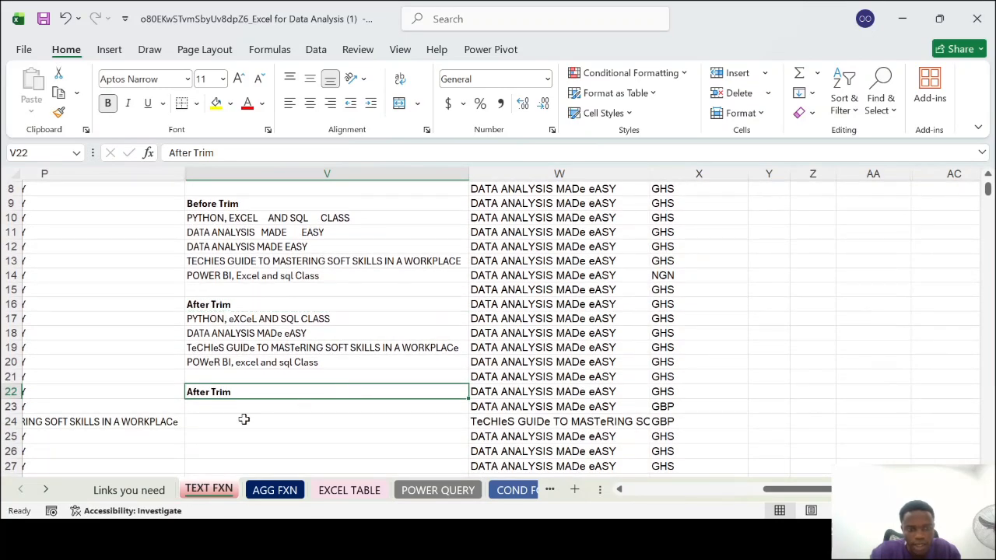
Enter =UNIQUE(X2:X86) in V23 to list the distinct trimmed currencies
left_click(243, 404)
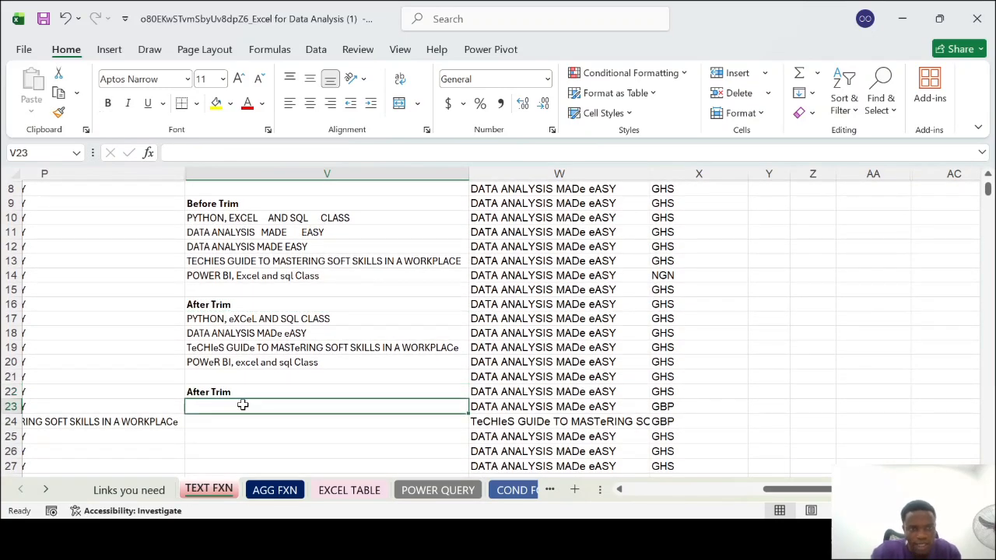
scroll(243, 404, "up", 2)
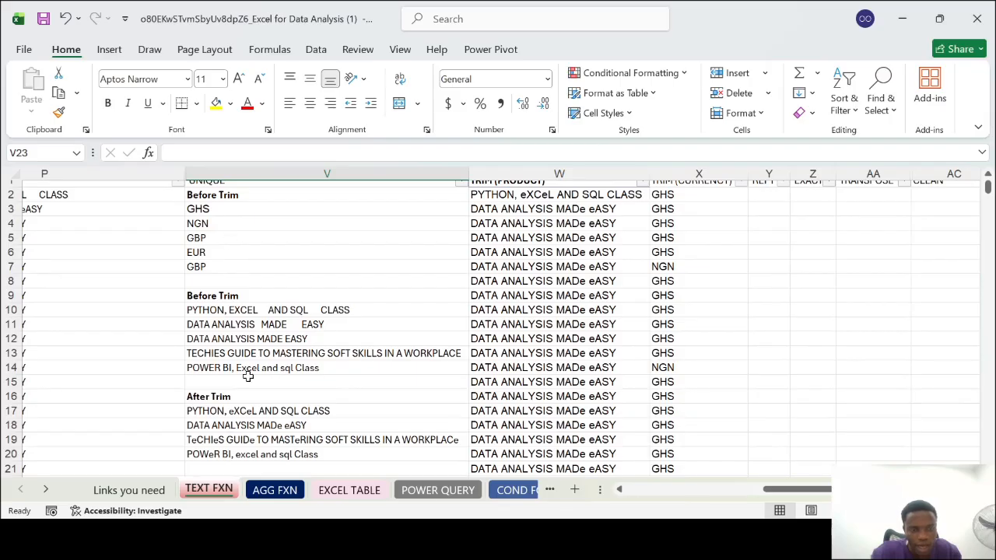
scroll(246, 376, "down", 4)
type("=u")
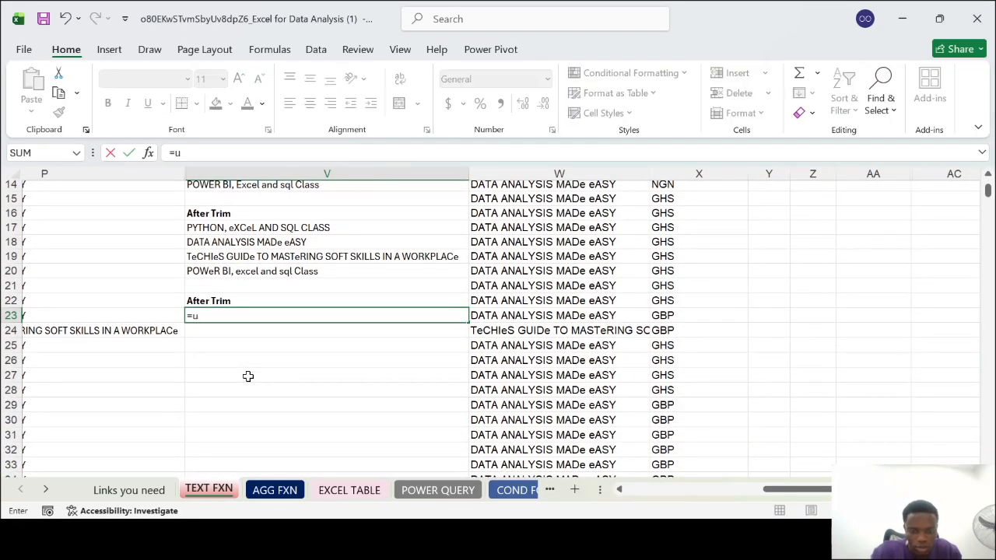
type("nique(")
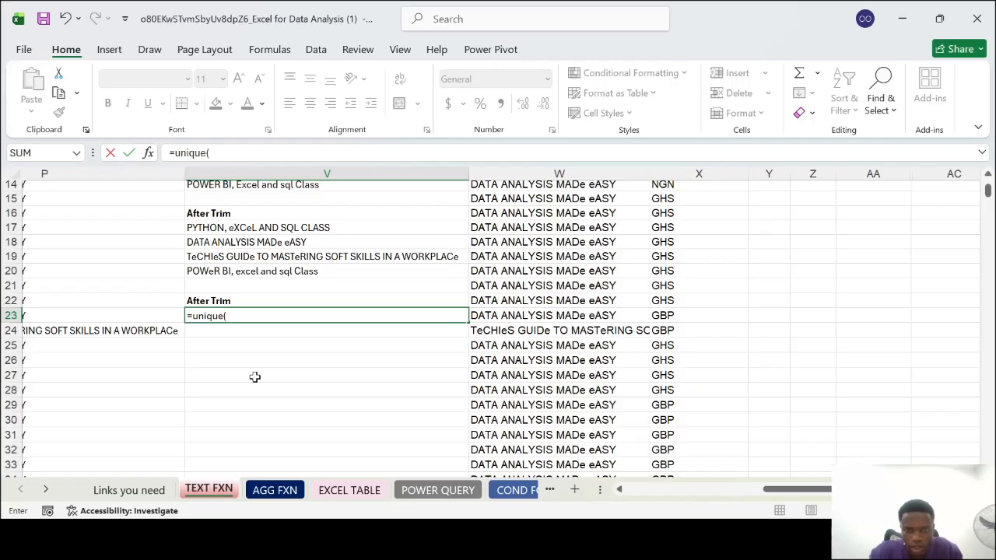
scroll(250, 376, "up", 4)
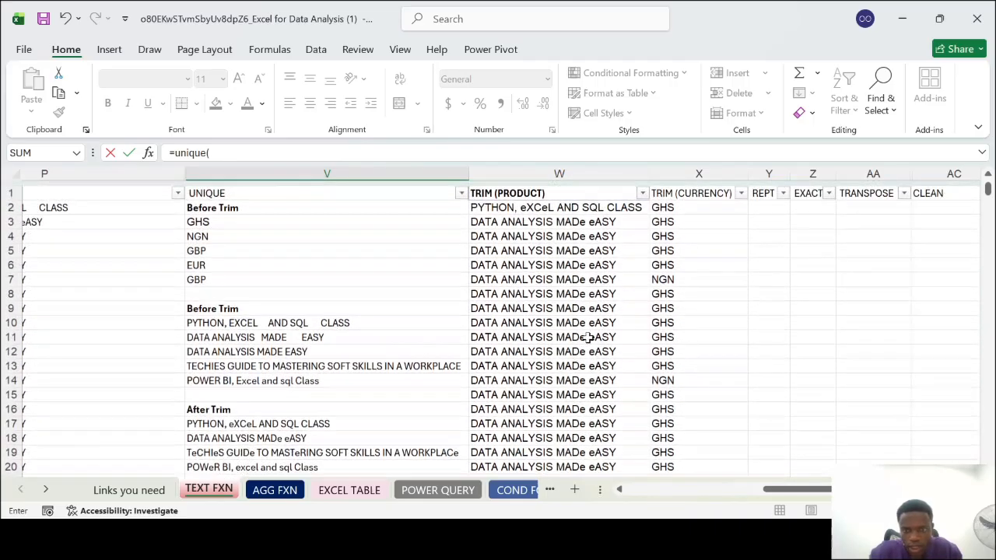
left_click(702, 205)
key("ctrl+shift+Down")
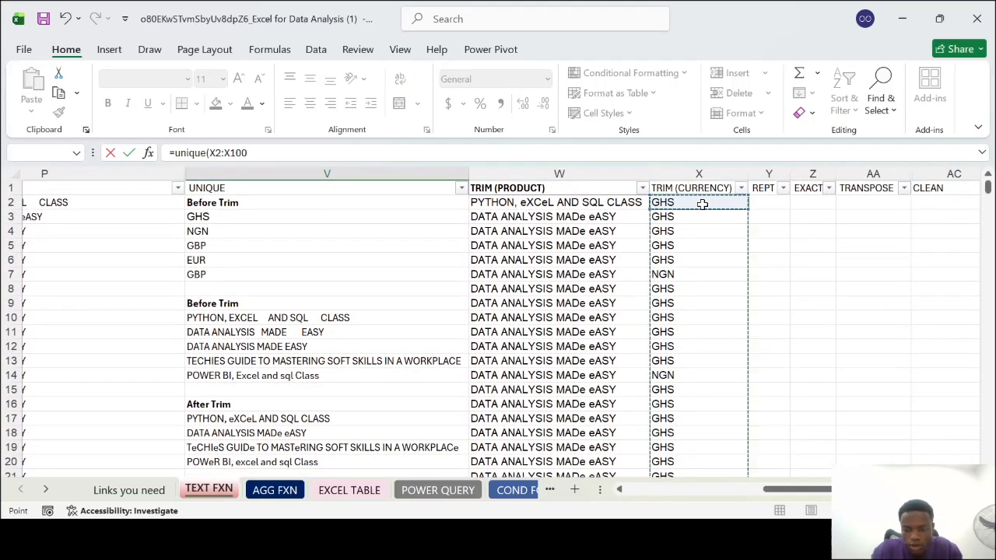
key("shift+Up")
key("shift+Up")
key("shift+Up")
key("shift+Up")
key("shift+Up")
key("shift+Up")
key("shift+Up")
key("shift+Up")
key("shift+Up")
key("shift+Up")
key("shift+Up")
key("shift+Up")
key("shift+Up")
key("shift+Up")
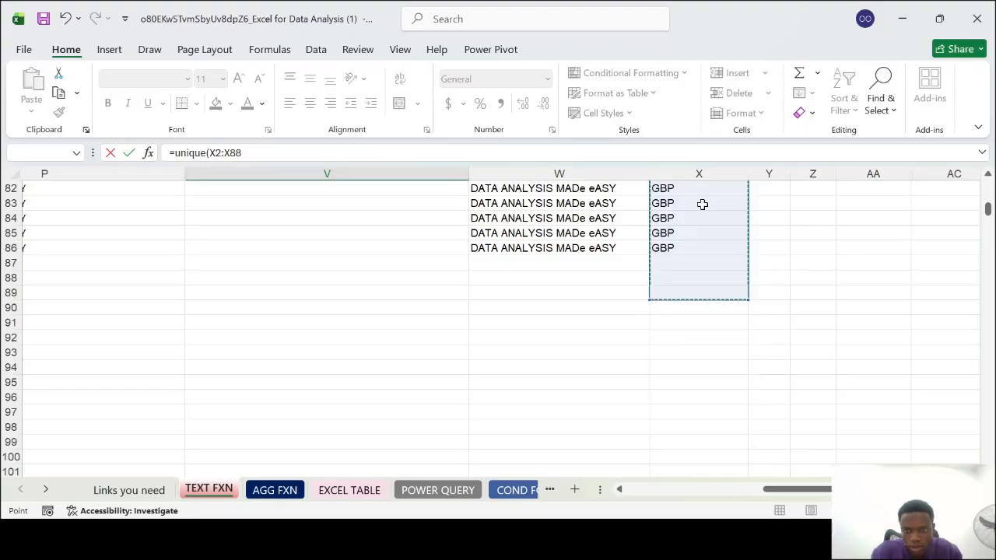
key("Return")
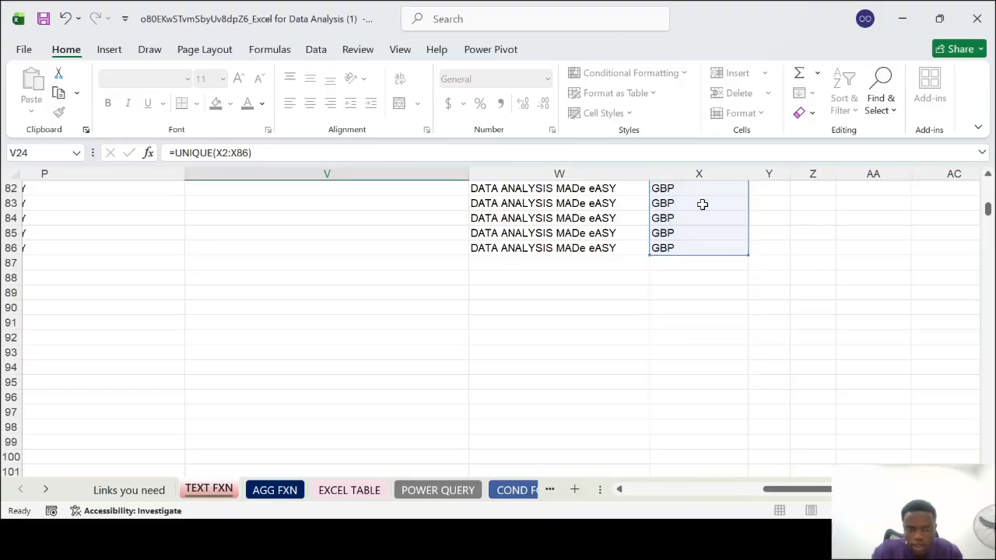
Compare the currency and product lists in column V before and after trimming
scroll(270, 298, "up", 4)
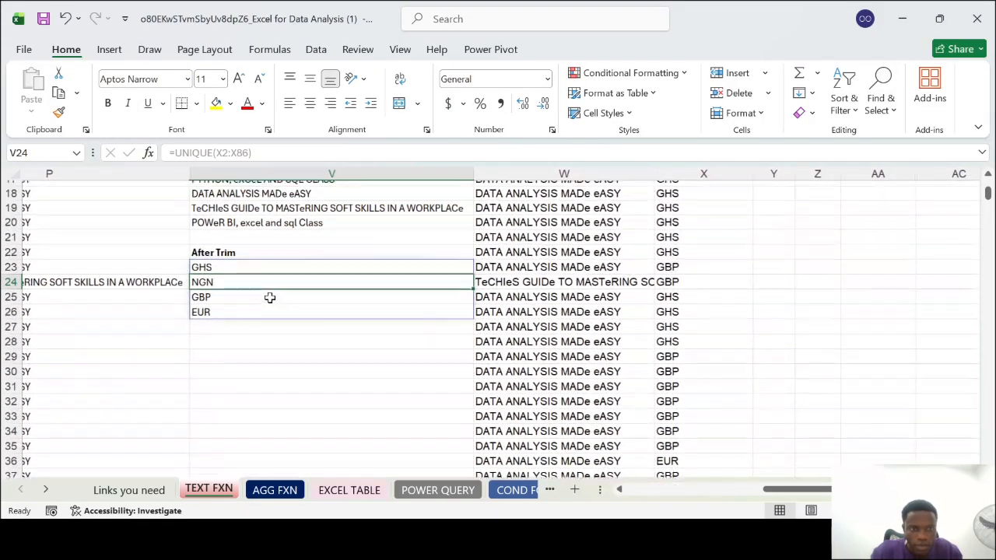
scroll(269, 299, "up", 1)
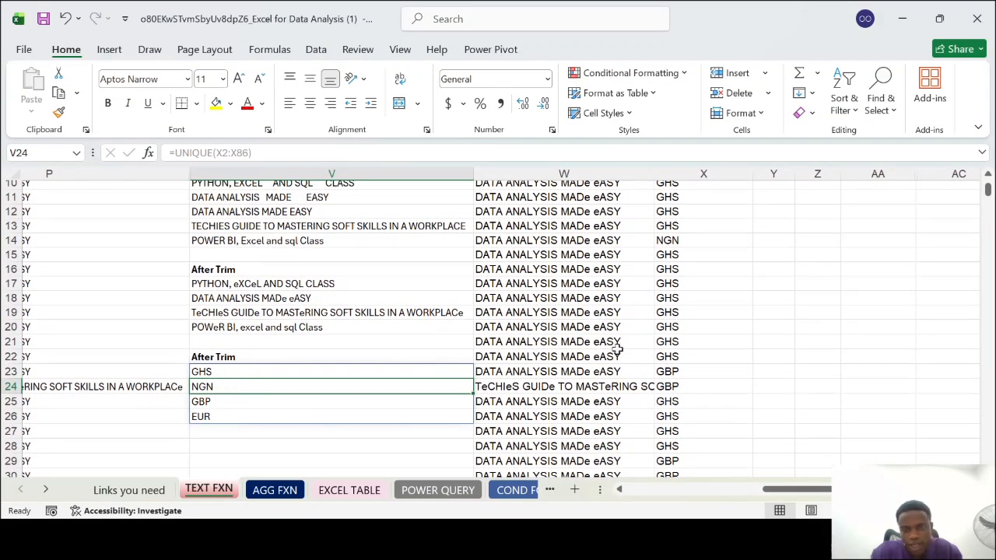
scroll(244, 298, "up", 3)
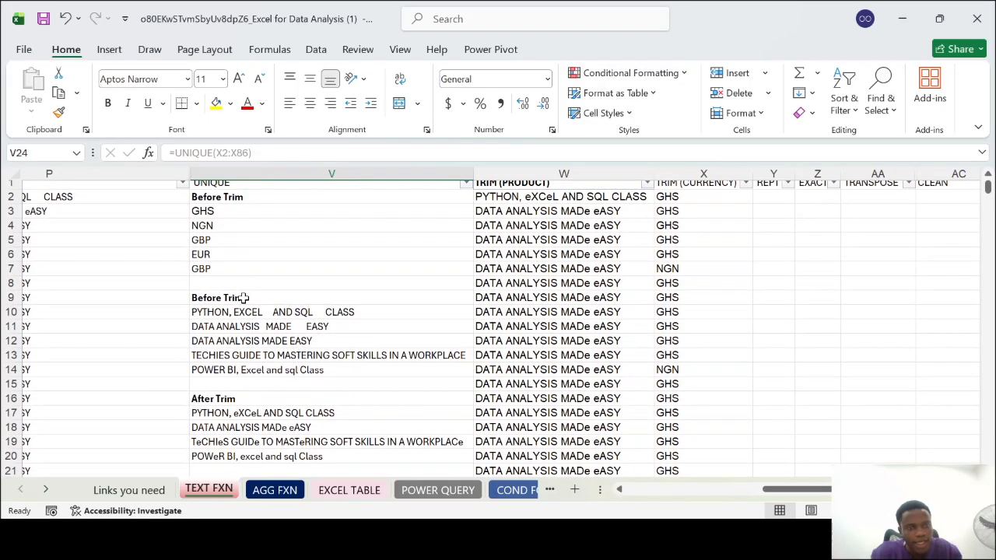
left_click(244, 298)
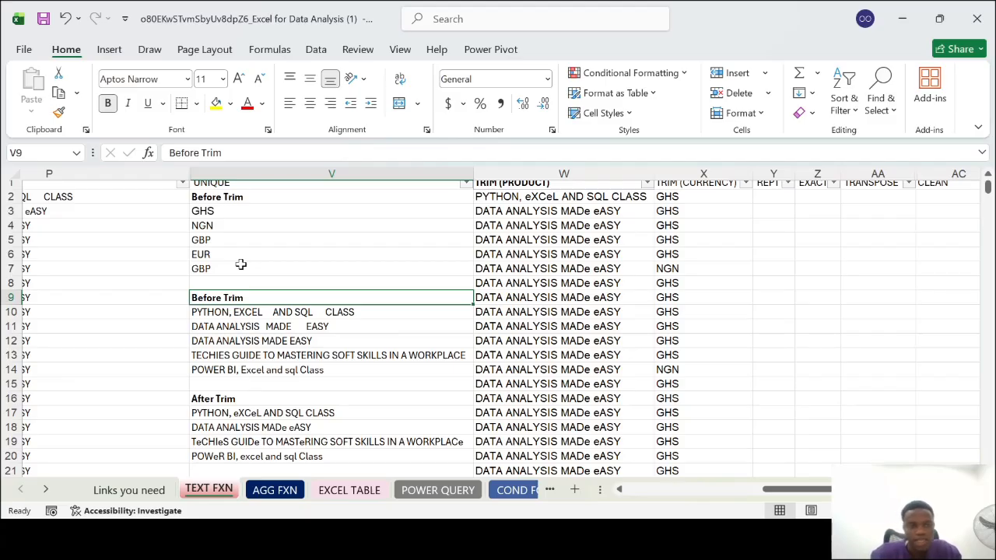
scroll(241, 264, "down", 3)
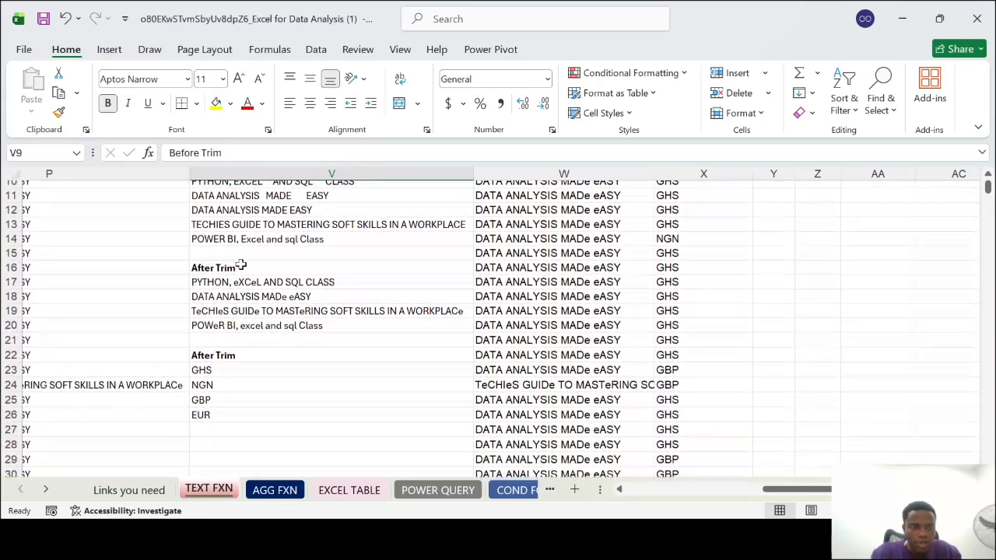
scroll(241, 264, "up", 4)
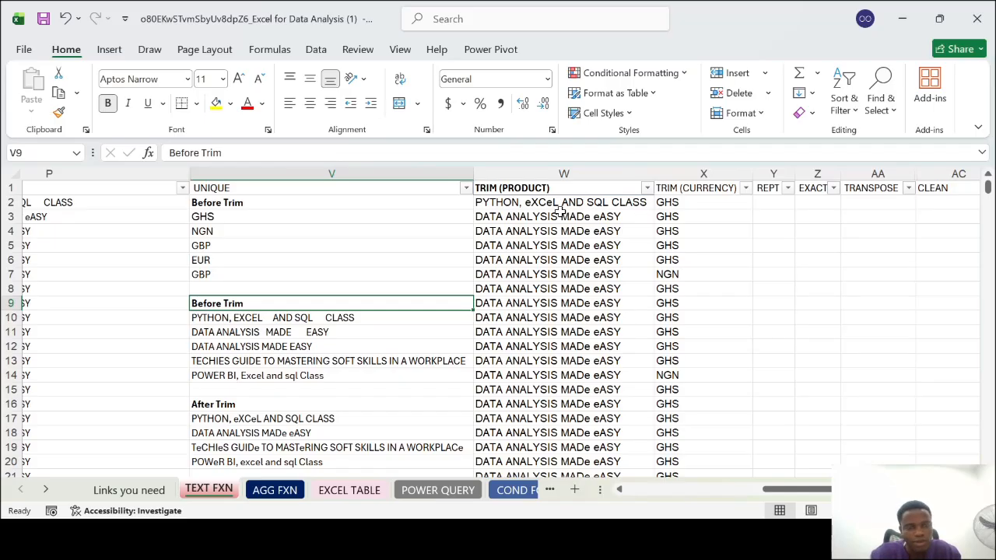
scroll(262, 335, "down", 1)
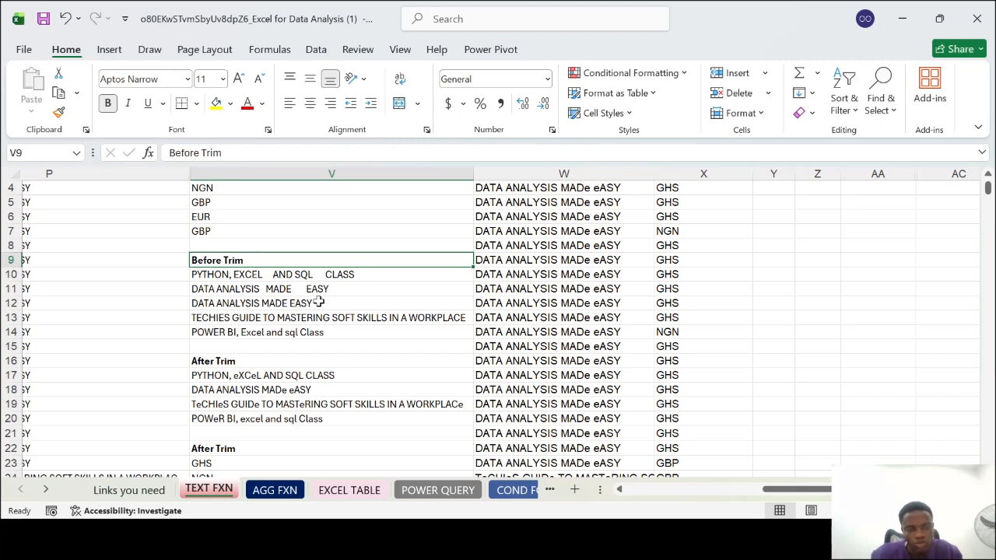
Inspect the SUBSTITUTE formula in P12 and the UNIQUE formula behind the Before Trim product list
scroll(151, 345, "left", 3)
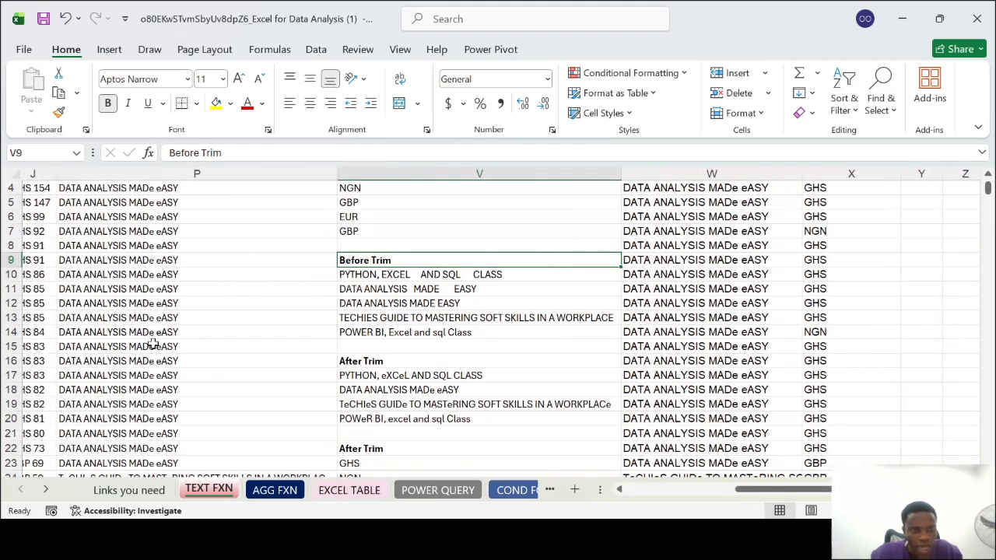
double_click(109, 302)
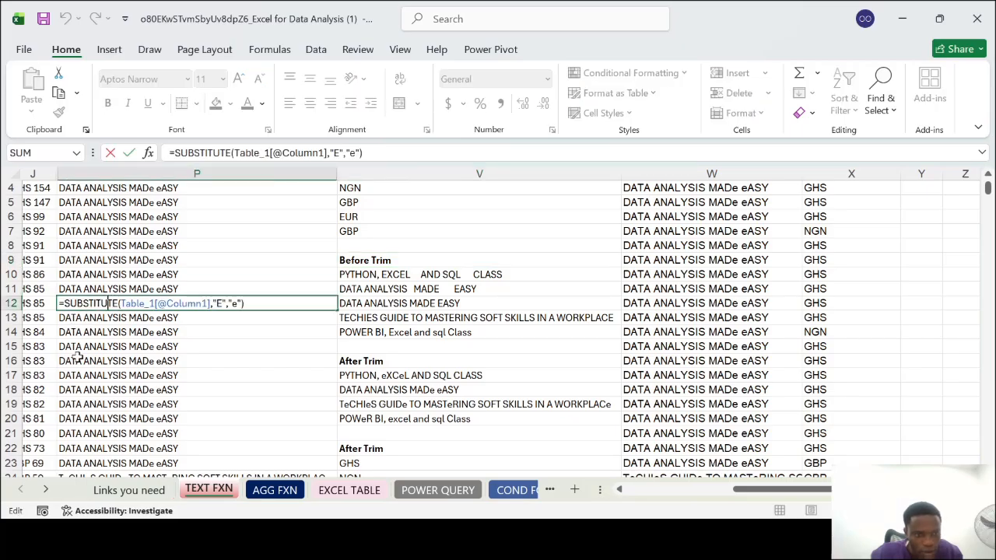
key("Escape")
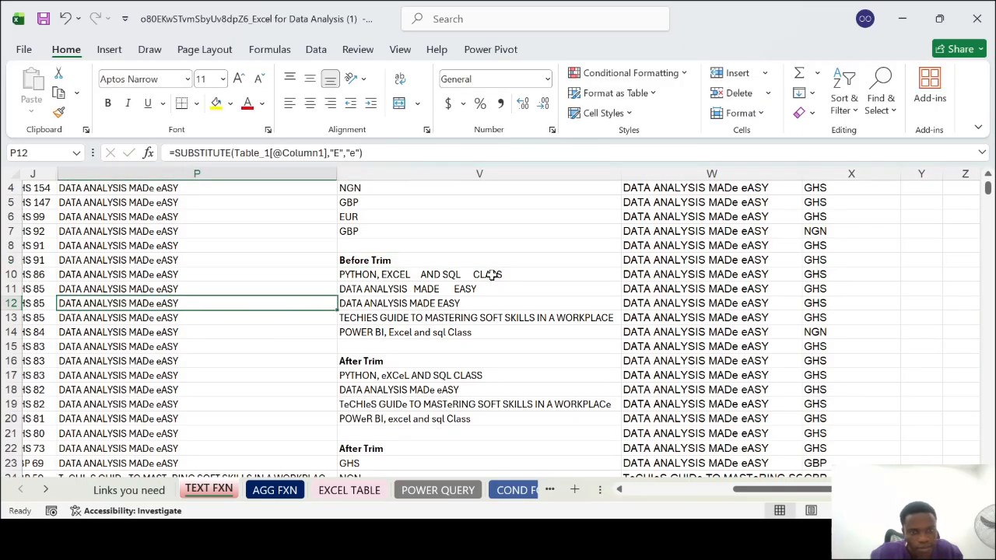
scroll(400, 303, "left", 3)
scroll(400, 303, "right", 5)
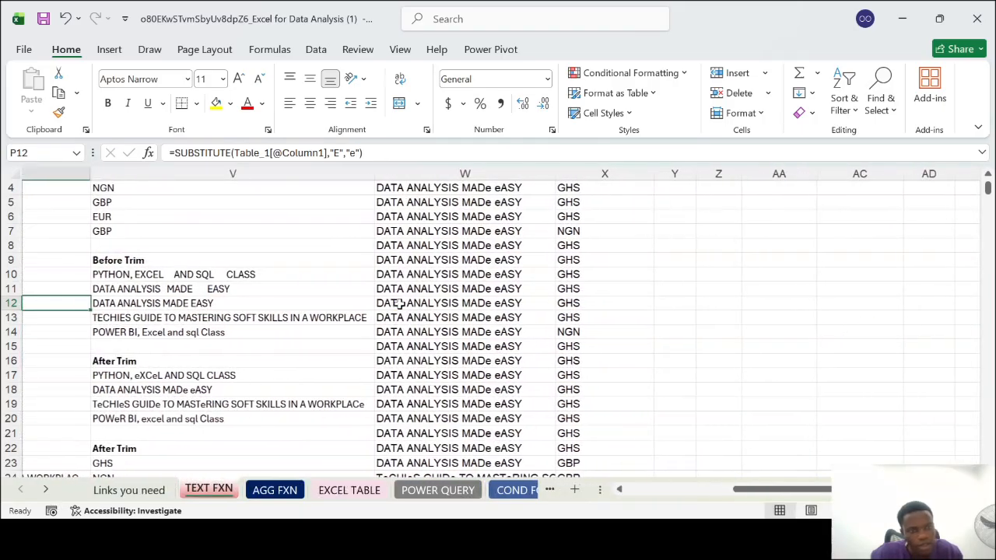
scroll(400, 302, "left", 1)
left_click(396, 302)
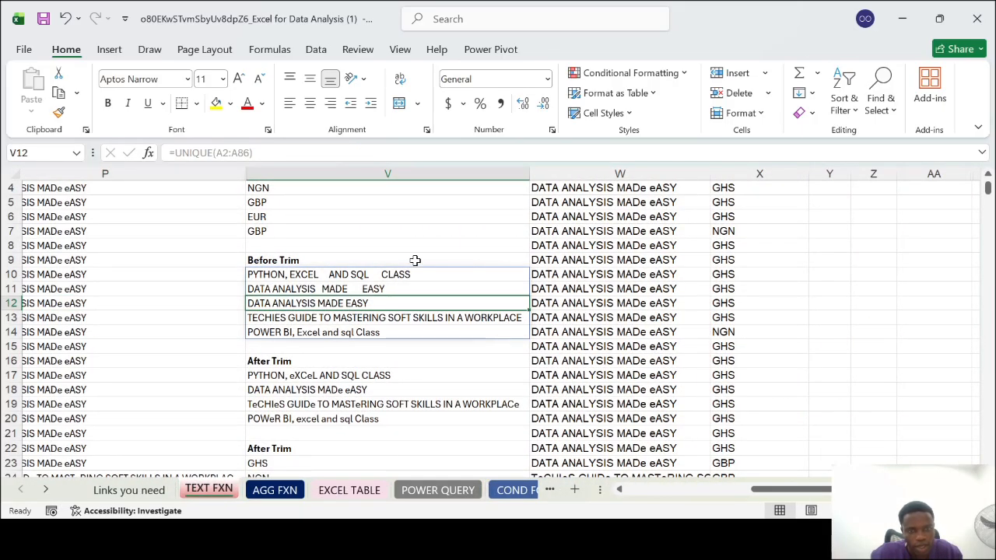
left_click(416, 260)
scroll(366, 233, "down", 1)
scroll(590, 230, "down", 1)
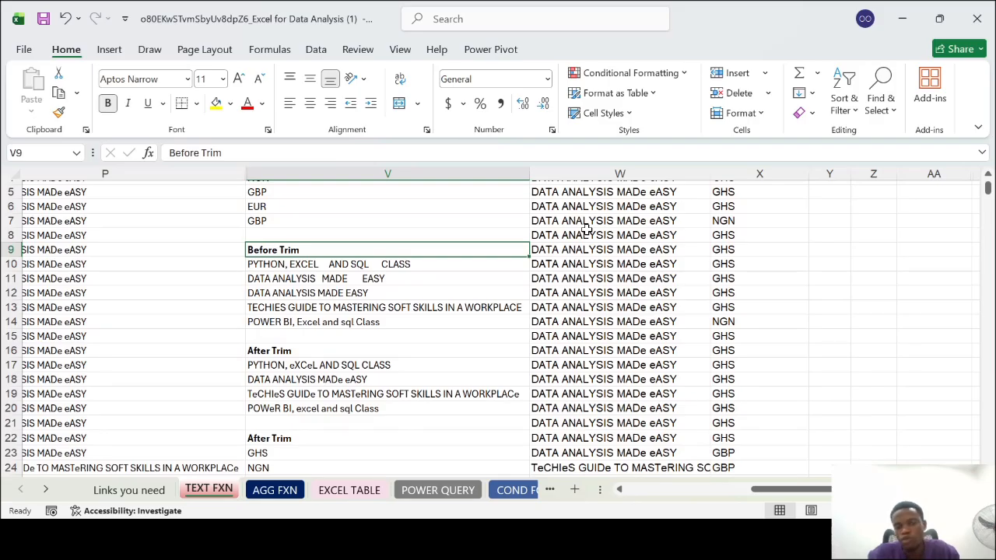
Review the TRIM (PRODUCT) and TRIM (CURRENCY) columns alongside the UNIQUE column and the source columns
scroll(588, 227, "up", 2)
scroll(587, 230, "right", 1)
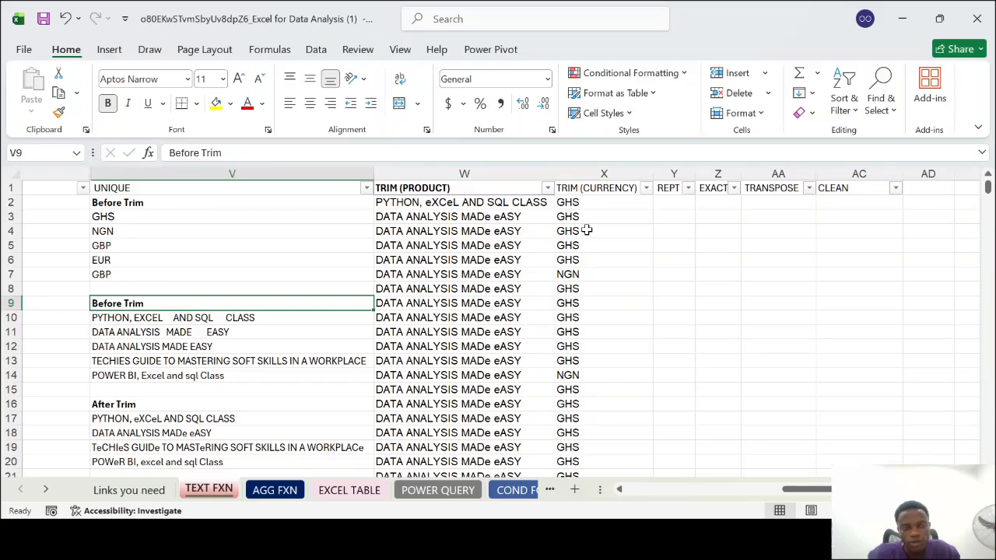
left_click(462, 173)
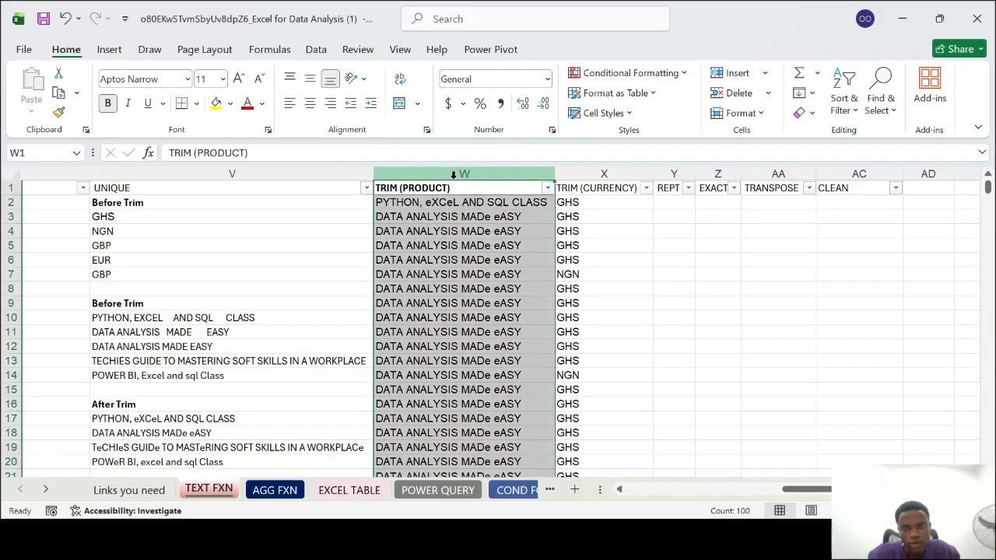
left_click_drag(605, 173, 499, 168)
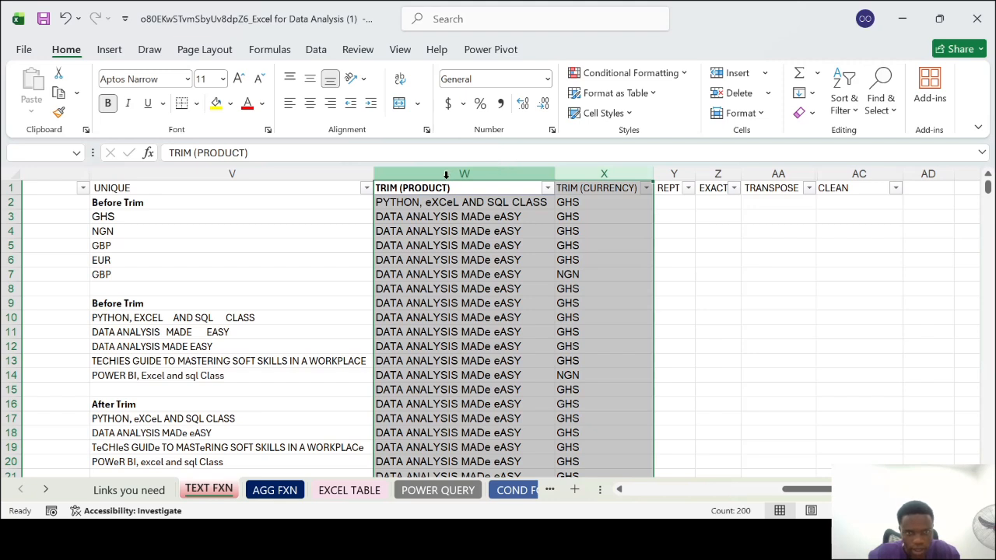
left_click(228, 175)
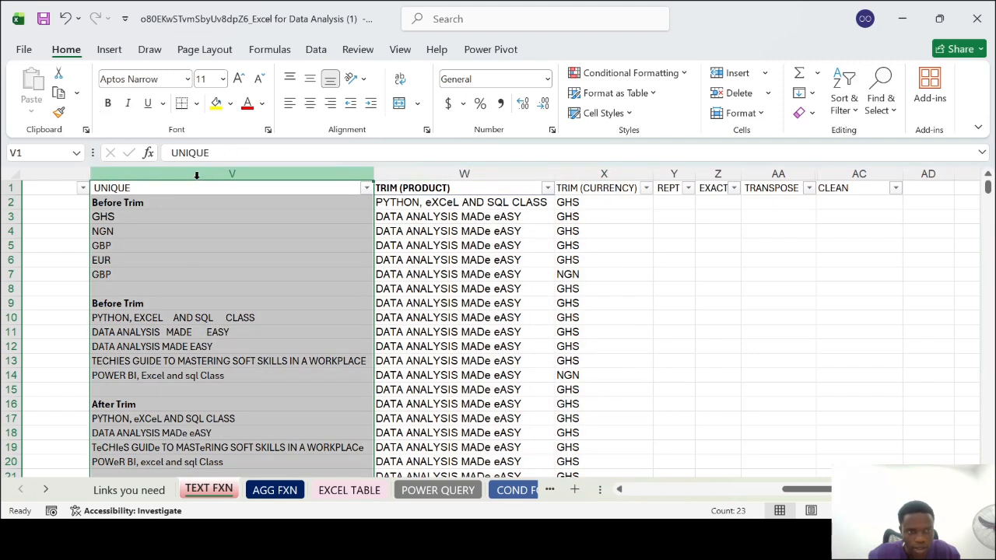
scroll(197, 175, "left", 10)
scroll(587, 280, "right", 5)
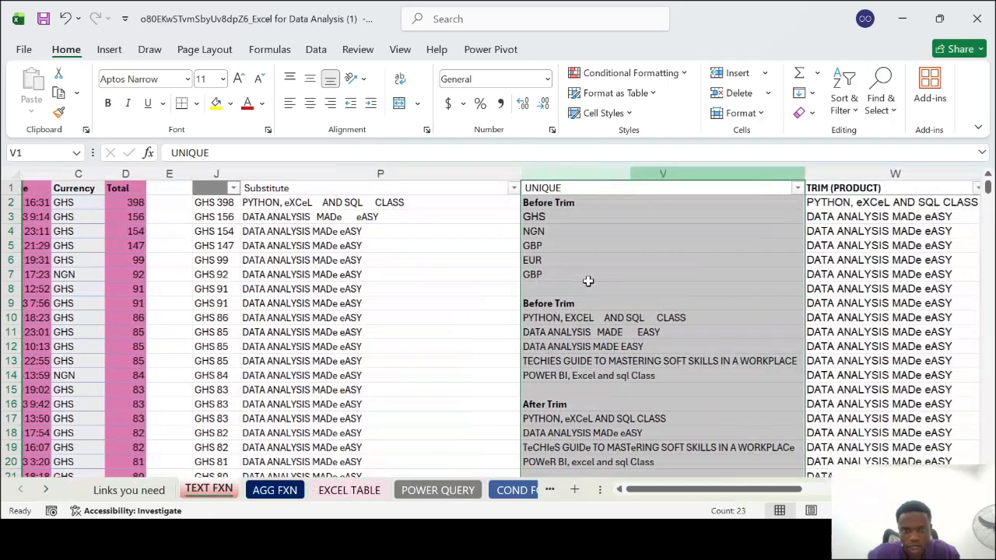
scroll(653, 273, "right", 5)
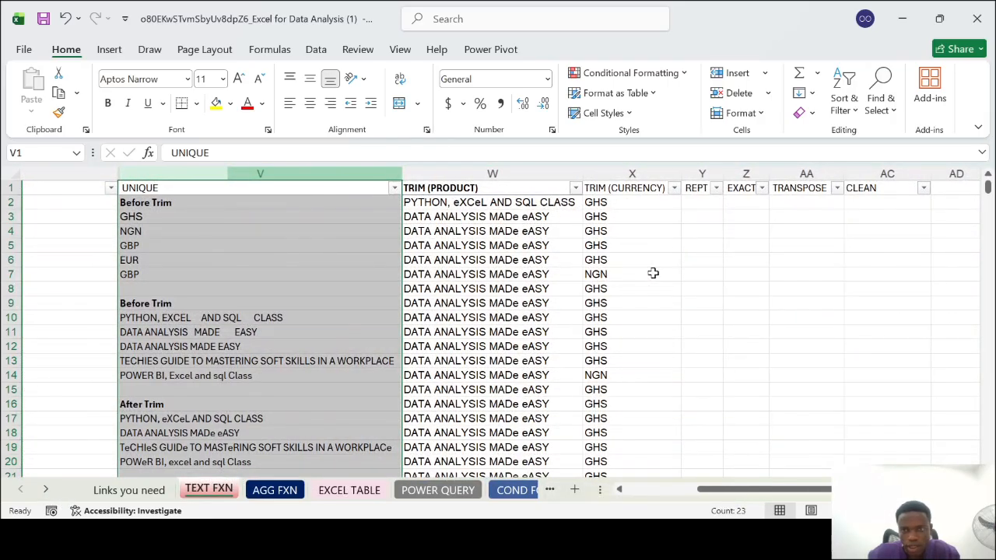
scroll(653, 273, "left", 1)
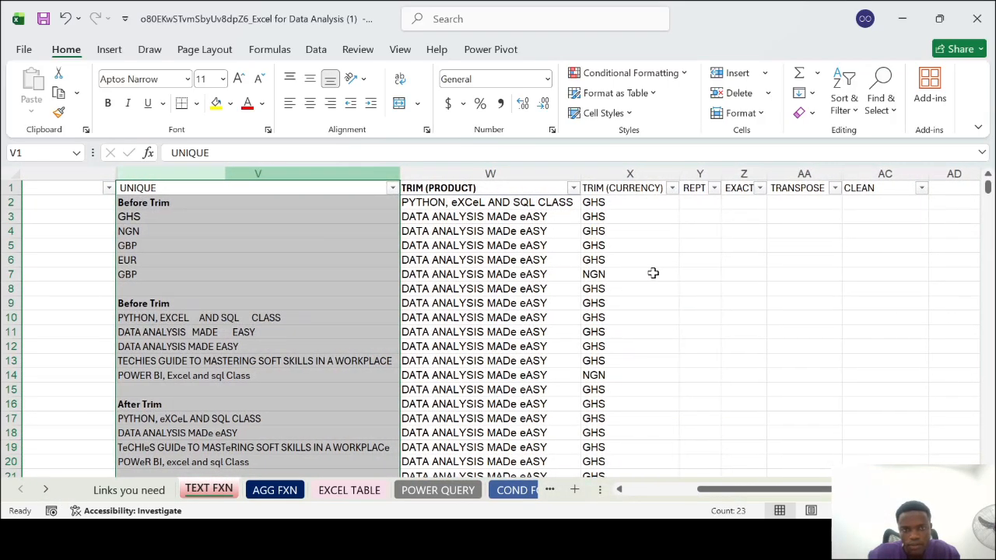
scroll(653, 273, "left", 5)
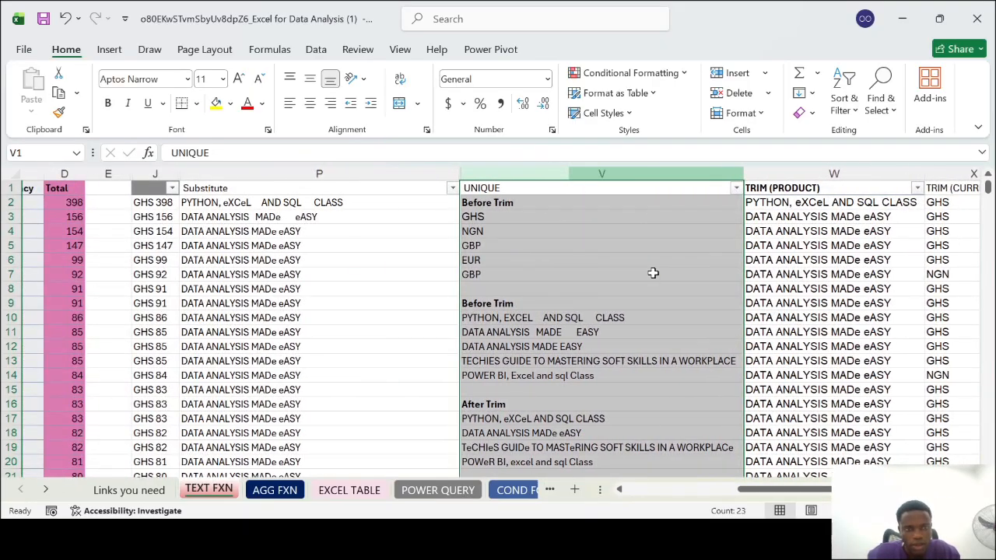
scroll(653, 274, "right", 5)
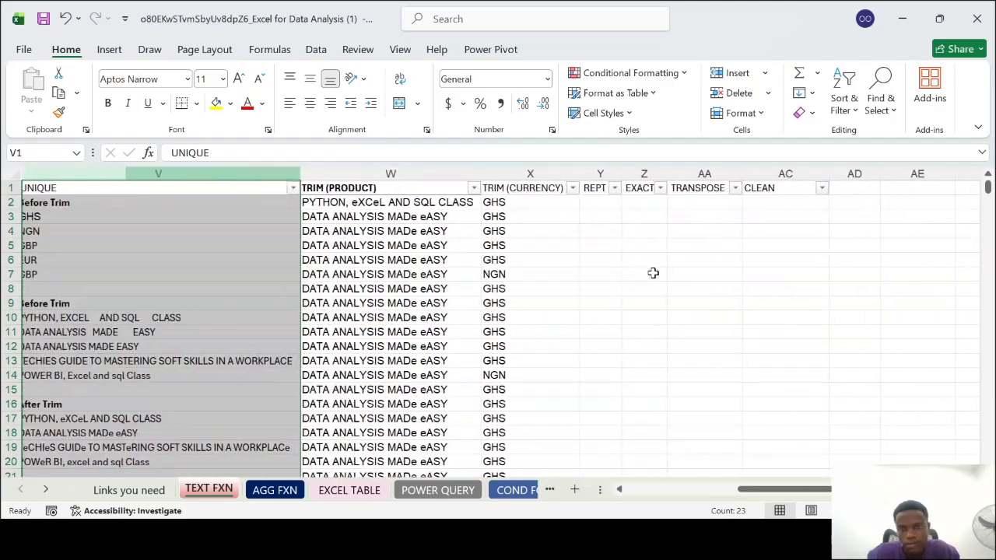
Hide the UNIQUE column V and the TRIM (CURRENCY) column X
scroll(653, 274, "left", 3)
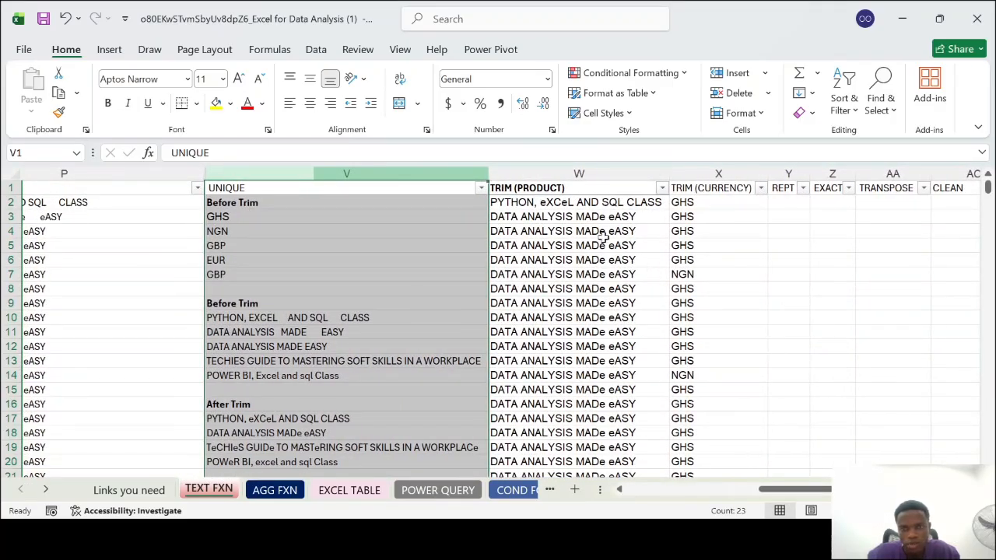
left_click(555, 170)
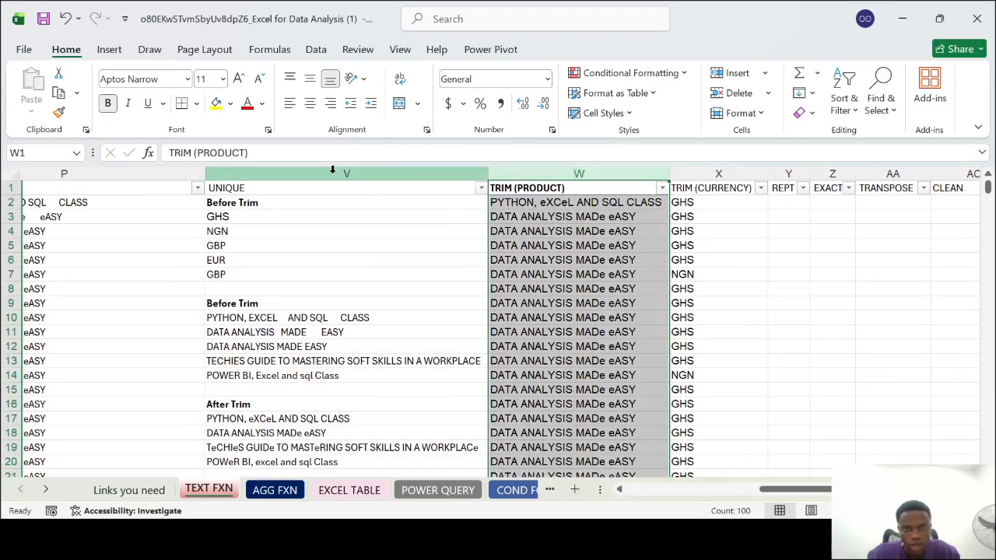
left_click(345, 173)
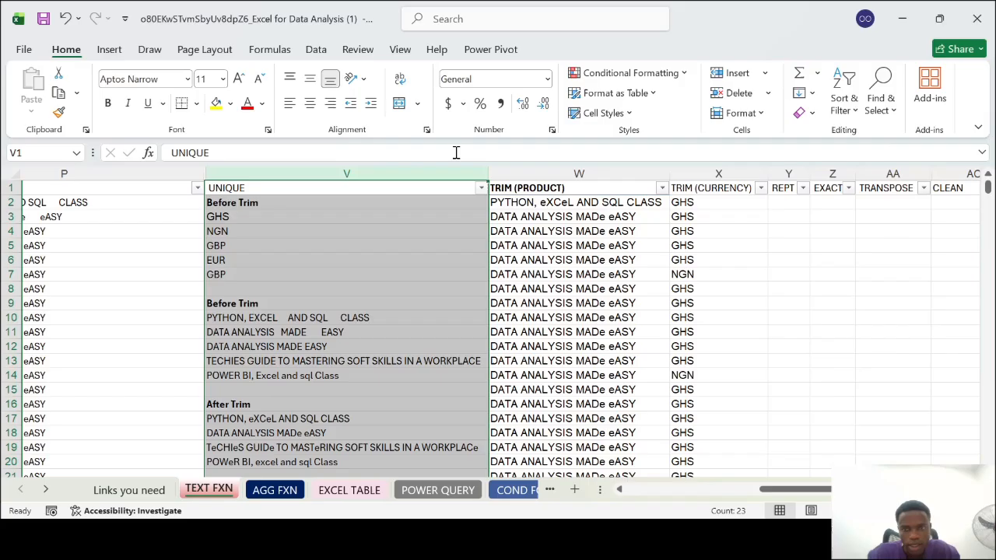
left_click(708, 176, "ctrl")
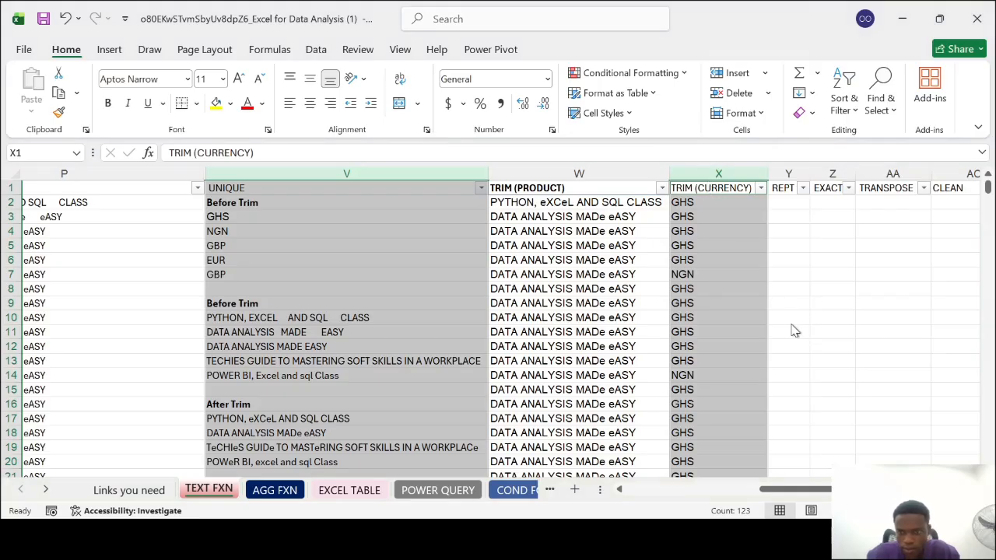
key("ctrl+0")
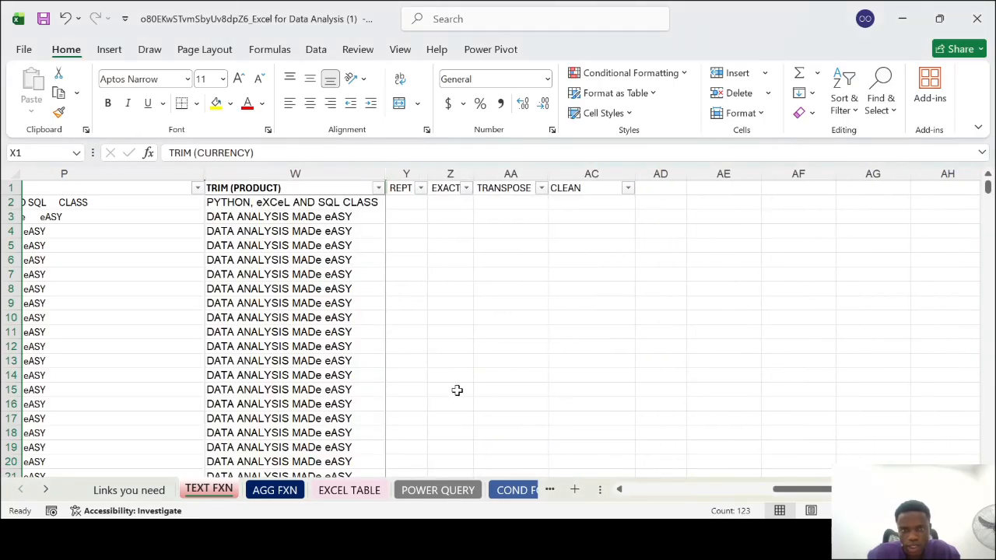
Review the source columns alongside Substitute and TRIM (PRODUCT), and inspect the formula in P4
scroll(360, 374, "left", 3)
scroll(360, 375, "left", 5)
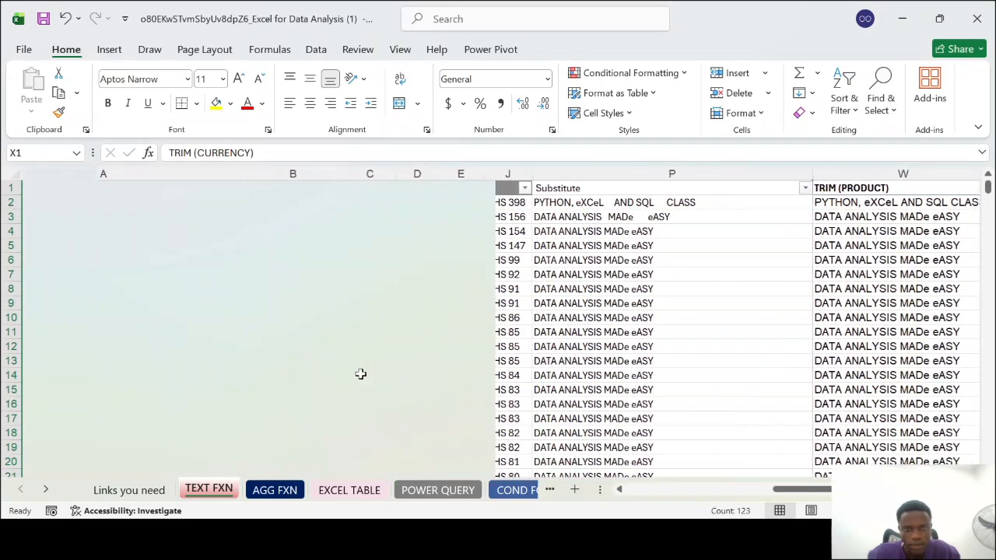
scroll(677, 328, "left", 2)
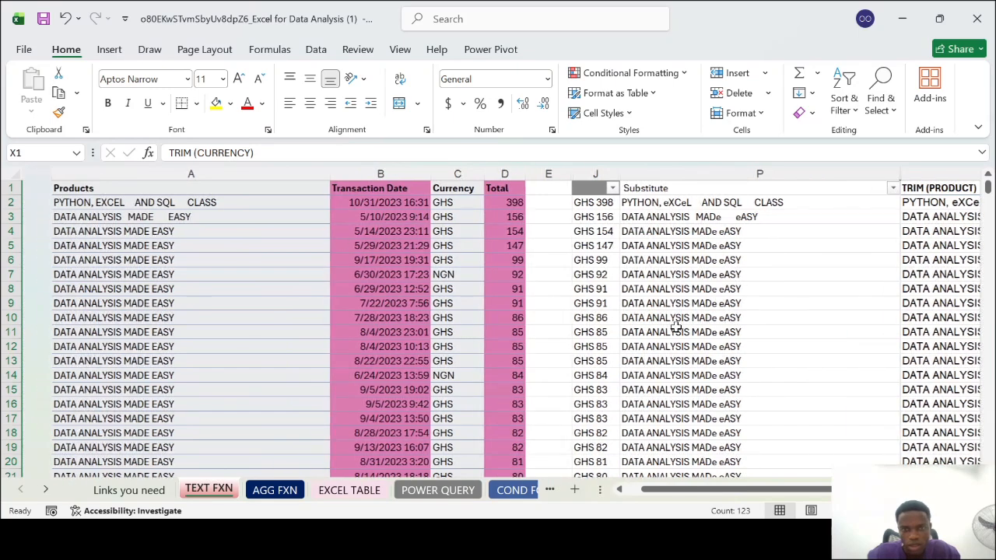
scroll(676, 328, "right", 6)
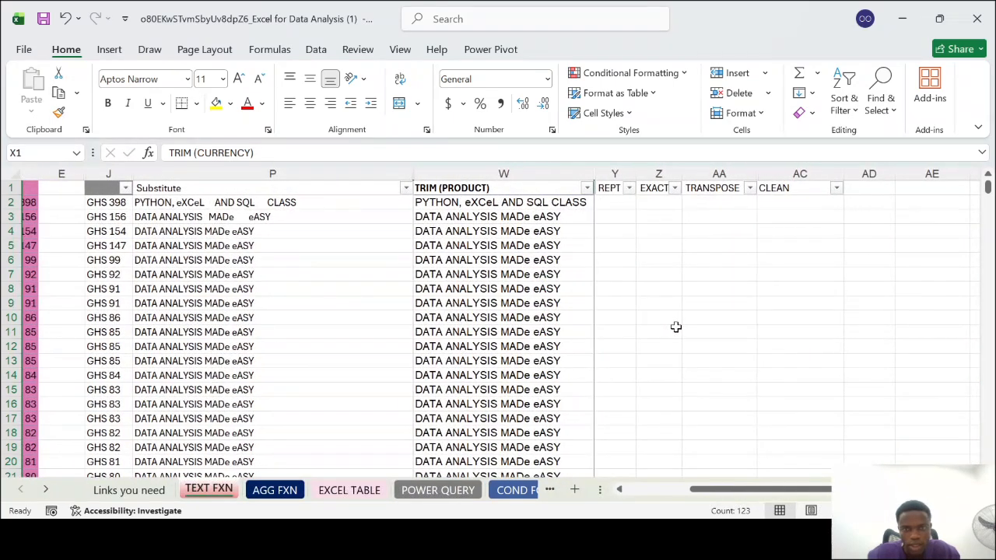
scroll(677, 328, "left", 5)
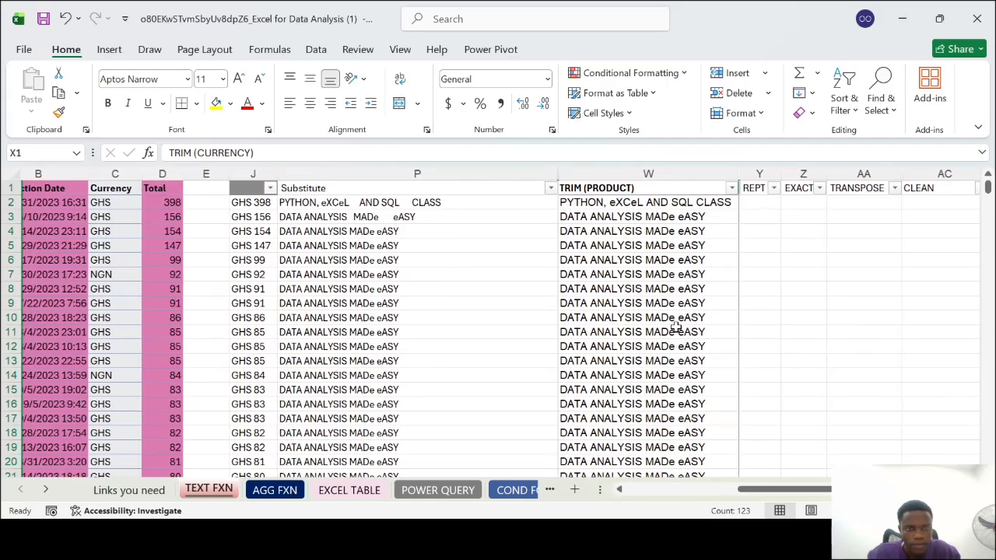
scroll(677, 328, "right", 4)
scroll(676, 328, "right", 1)
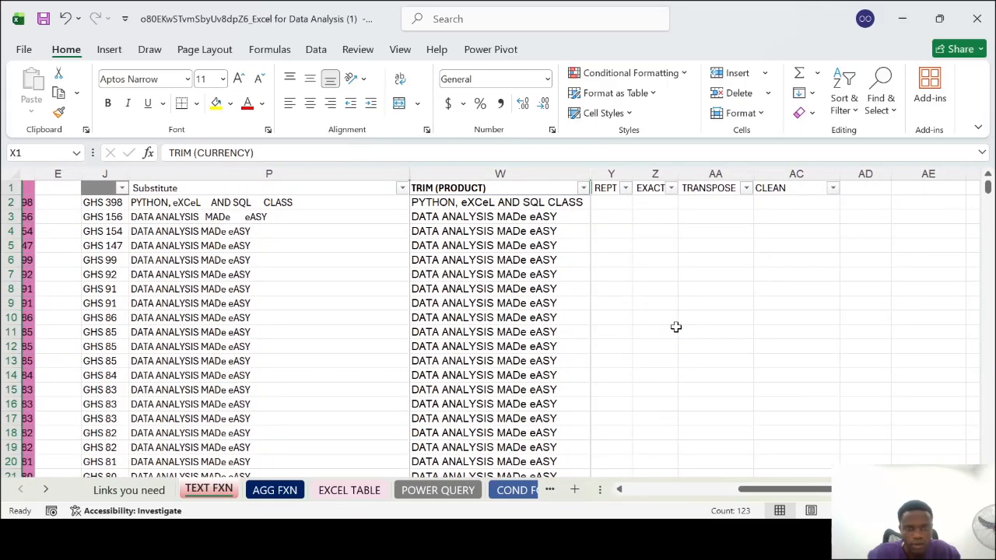
scroll(677, 328, "left", 1)
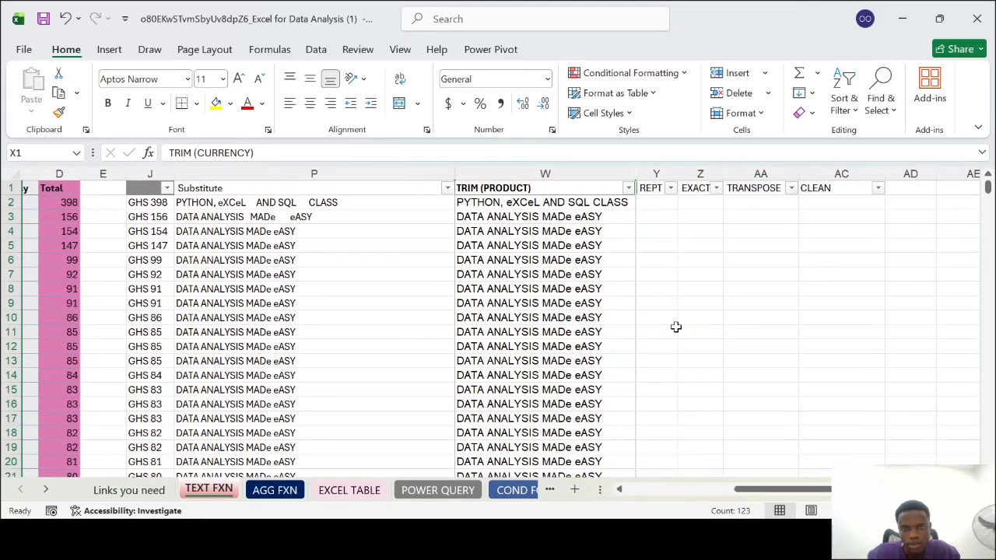
left_click(296, 174)
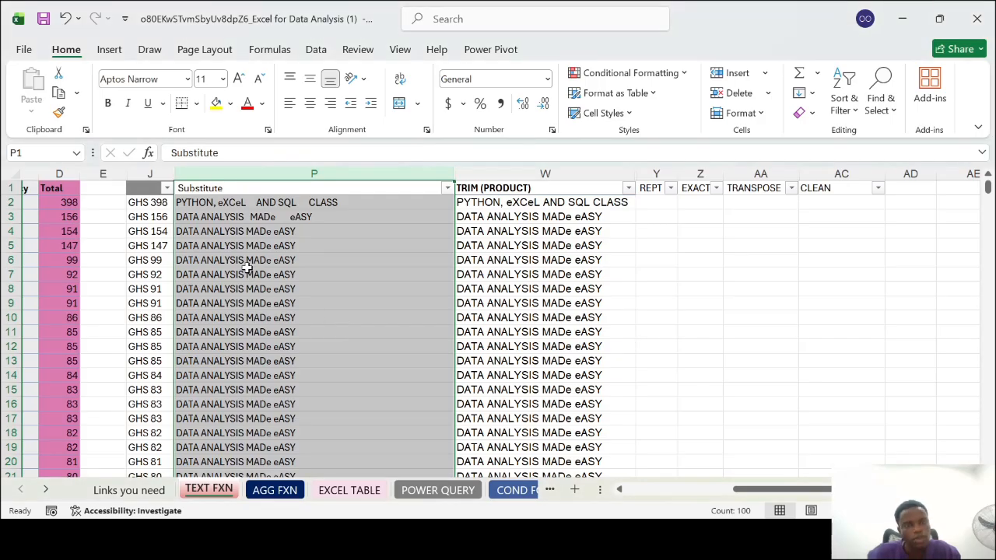
left_click(417, 232)
scroll(416, 232, "left", 3)
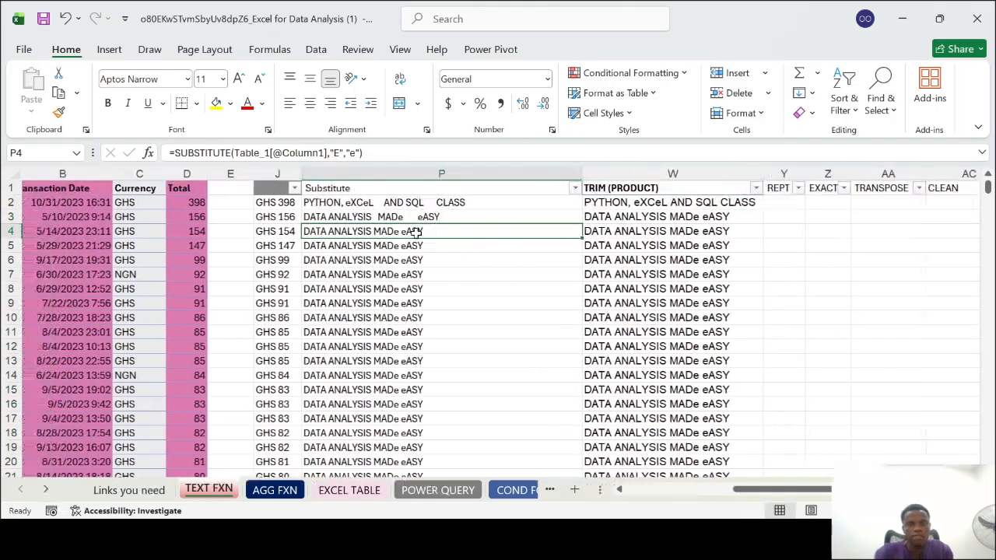
scroll(416, 231, "right", 4)
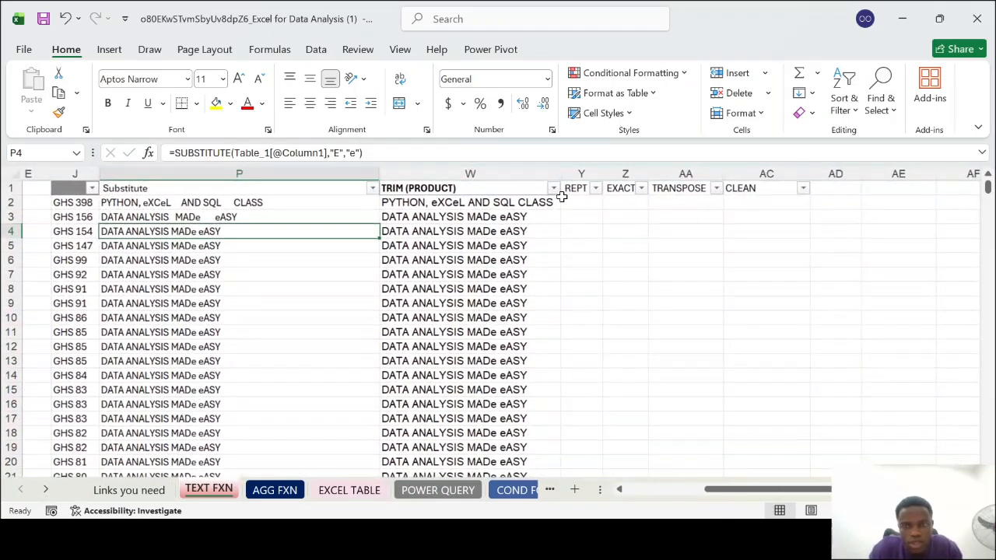
Move the REPT heading from Y1 to AD1, after CLEAN, and delete the emptied column Y
left_click(584, 169)
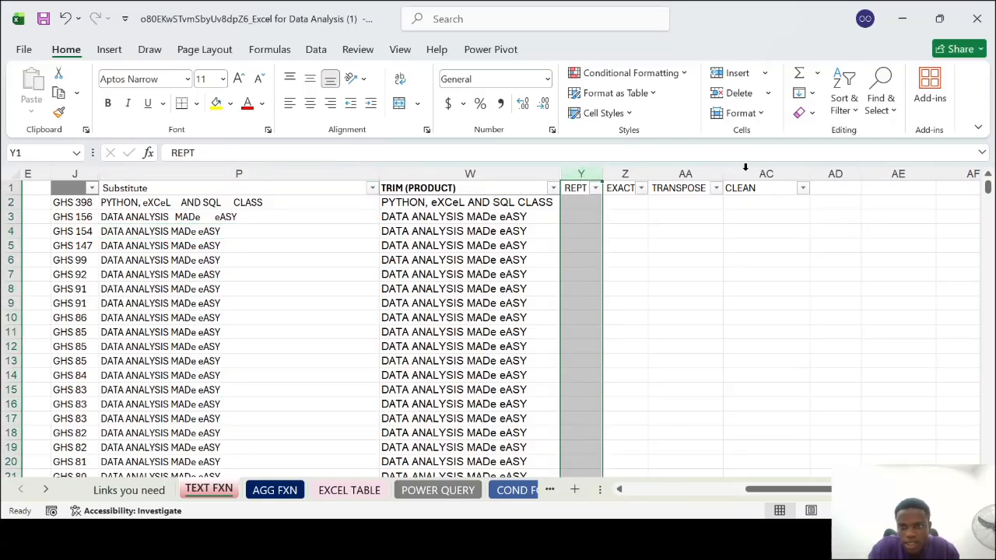
left_click(573, 188)
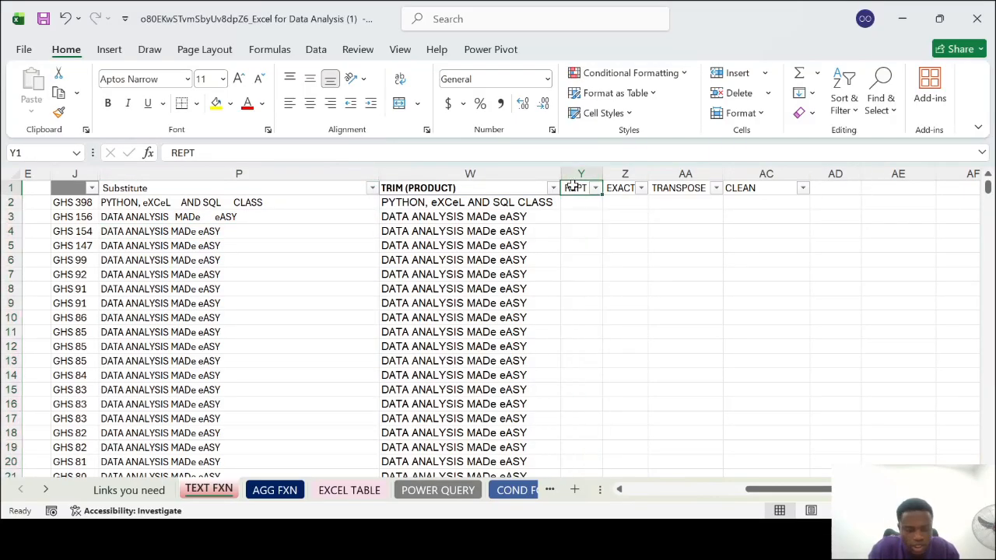
key("ctrl+c")
left_click(837, 186)
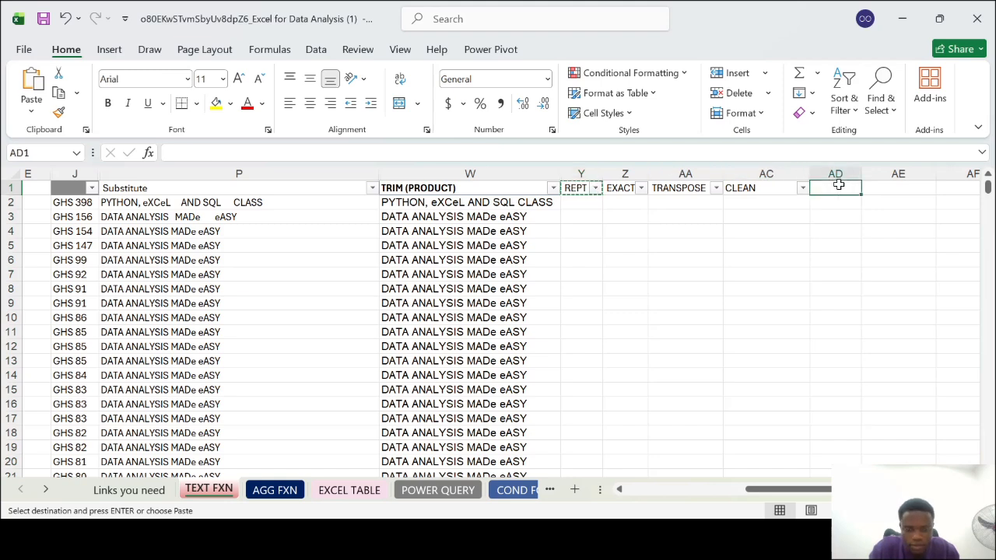
key("ctrl+v")
left_click(579, 169)
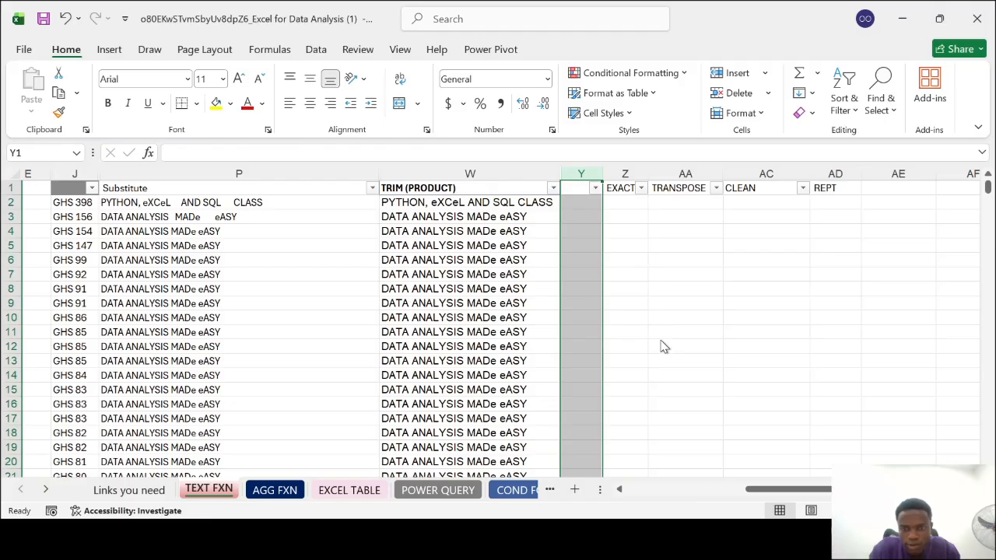
key("ctrl+minus")
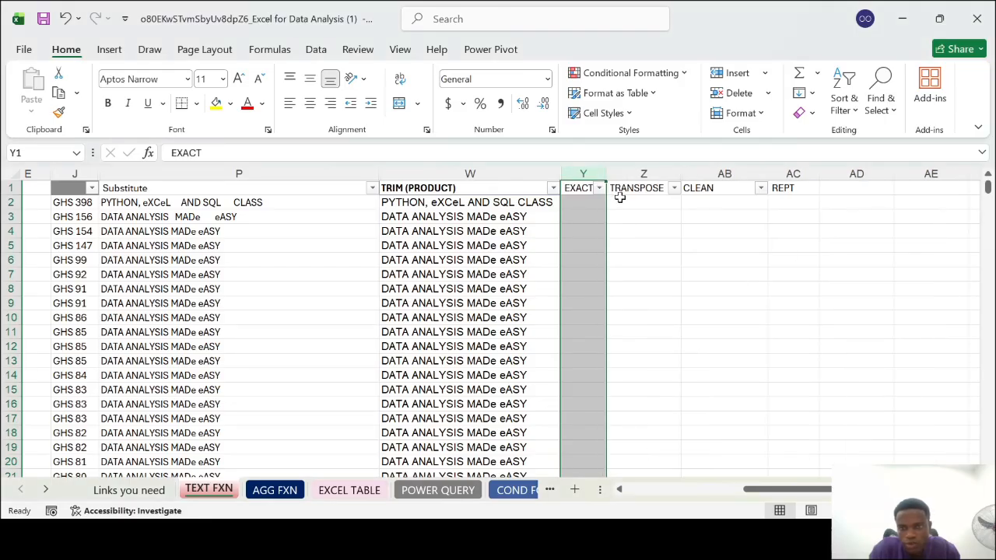
Compare the spacing of the texts in the Products, Substitute and TRIM (PRODUCT) columns, checking the formulas in P5 and P2
left_click(576, 202)
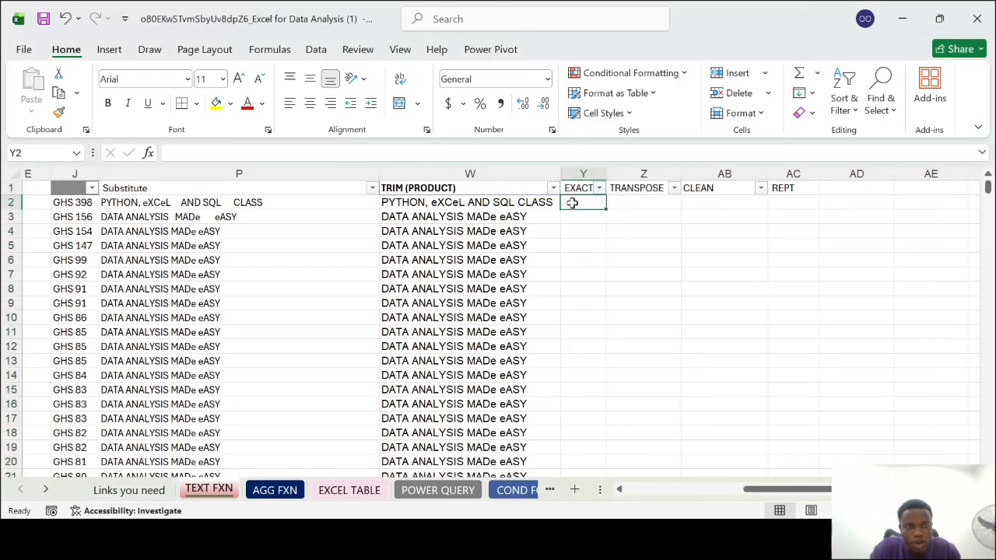
scroll(572, 202, "left", 2)
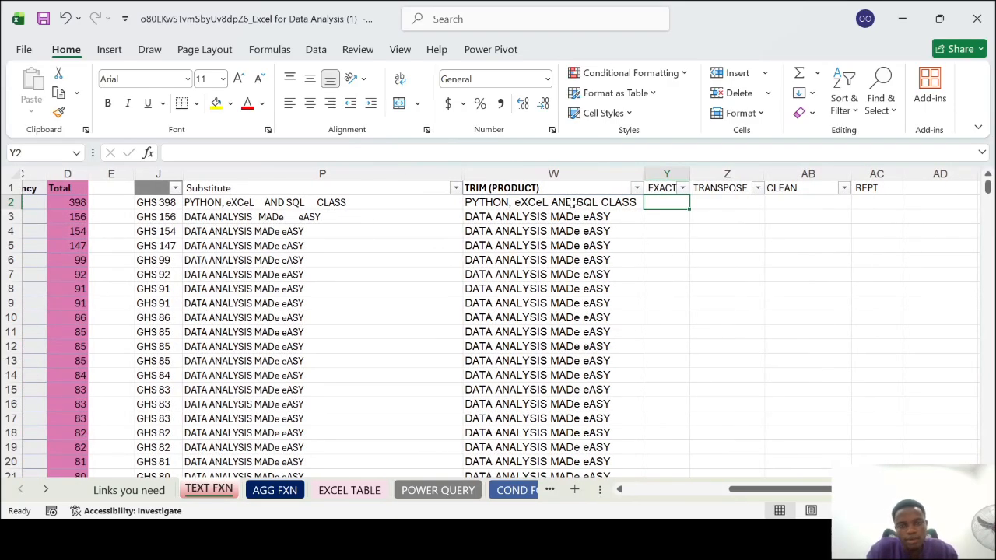
left_click(566, 172)
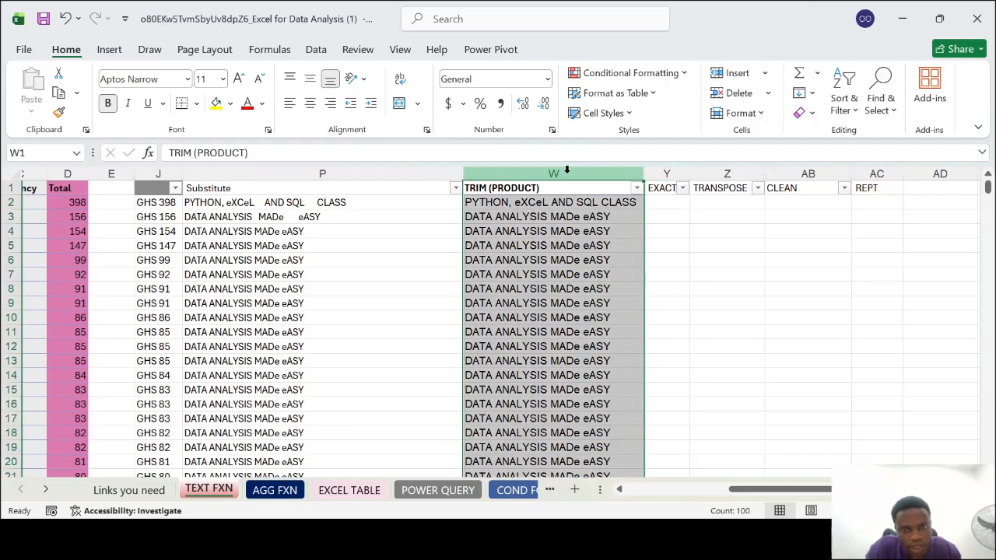
left_click(315, 170, "shift")
left_click(319, 171)
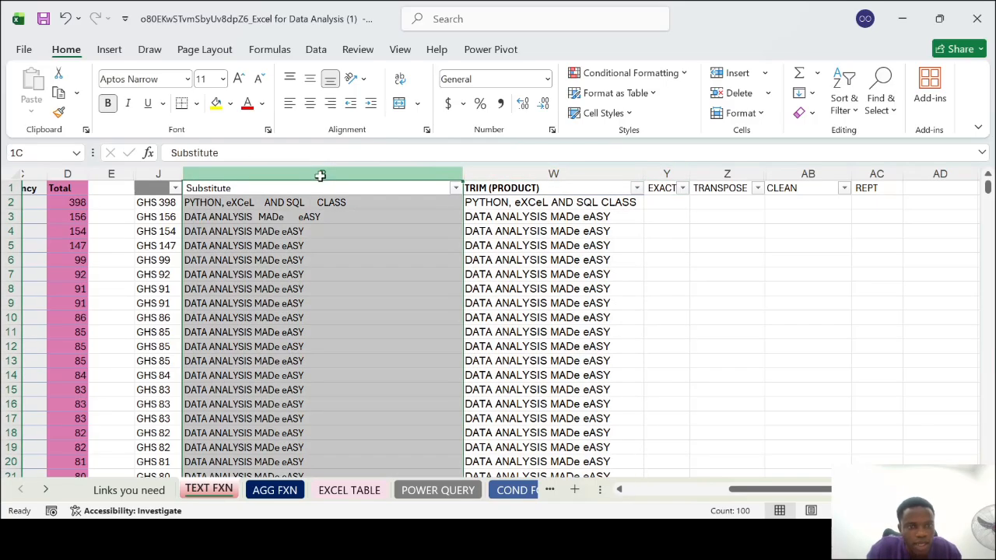
scroll(309, 286, "left", 3)
scroll(309, 286, "left", 2)
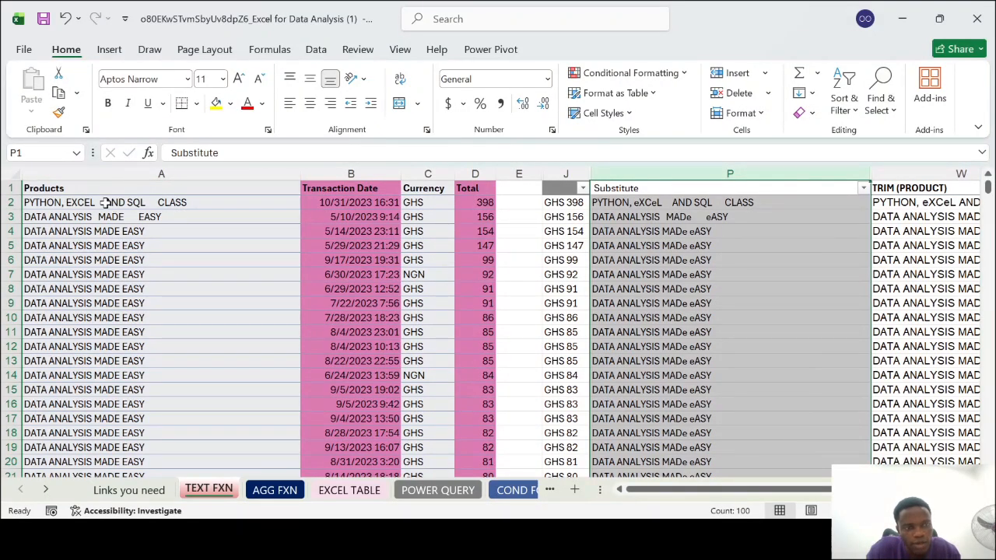
scroll(703, 246, "right", 3)
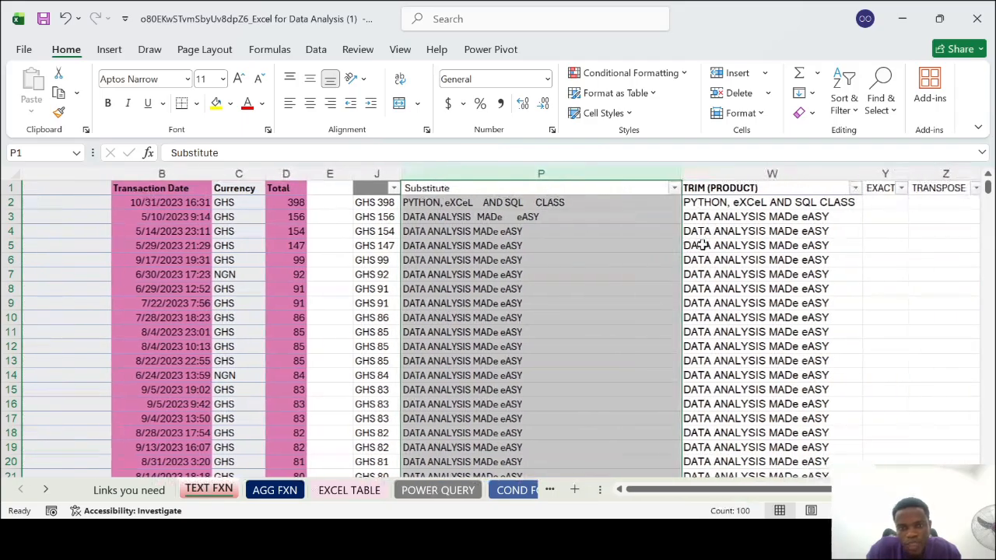
left_click(555, 245)
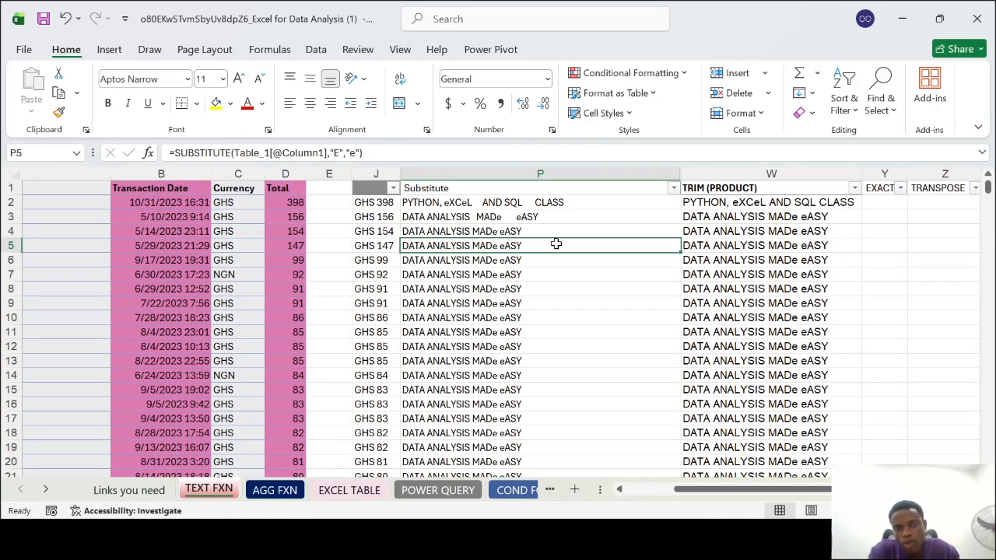
scroll(555, 244, "right", 1)
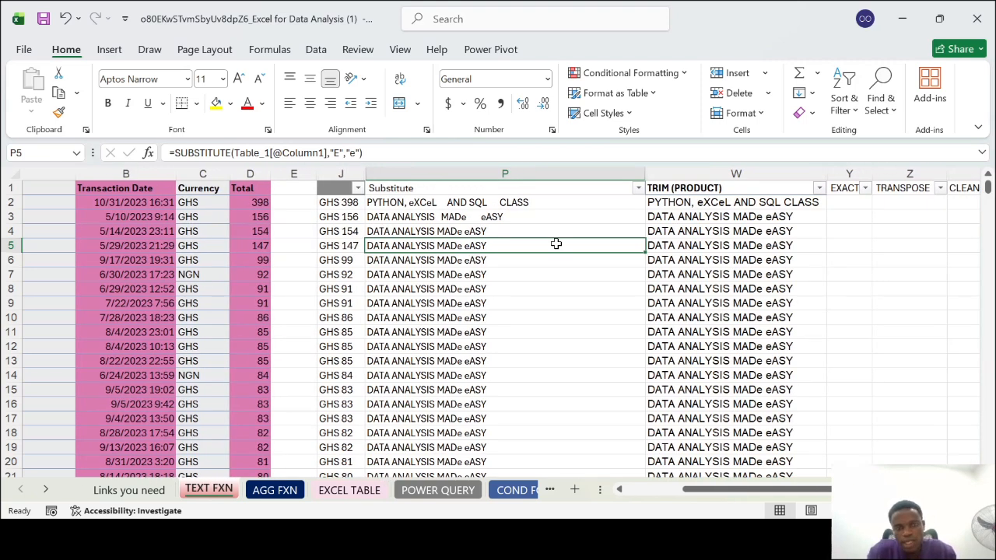
left_click(441, 201)
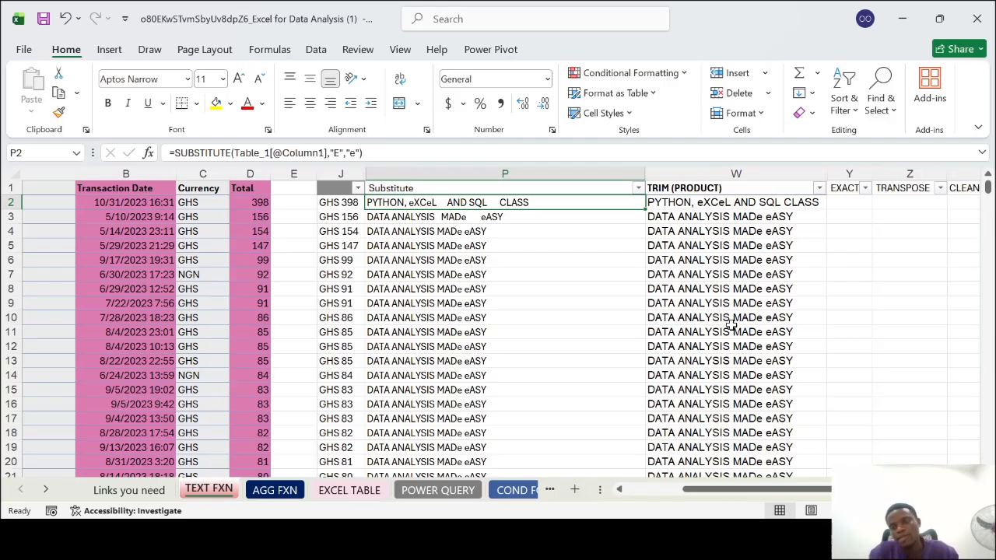
scroll(731, 323, "right", 3)
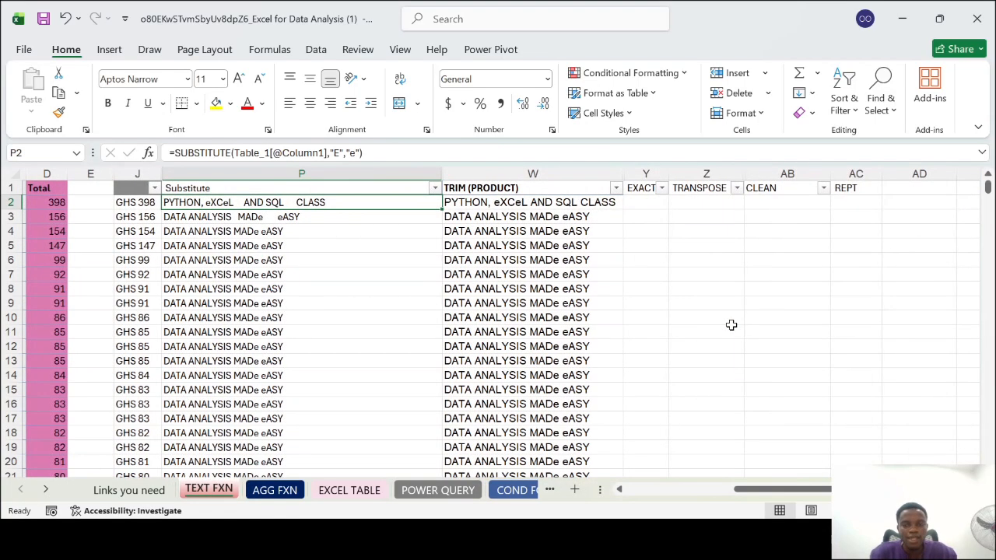
Enter =EXACT(P2,W2) in Y2 to compare the substituted product text with its trimmed version
left_click(647, 202)
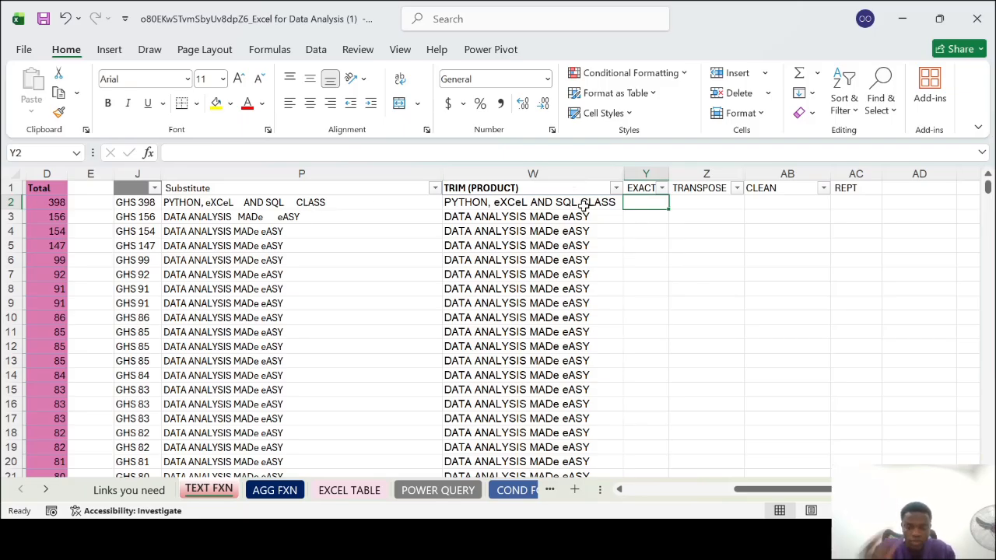
type("=Exa")
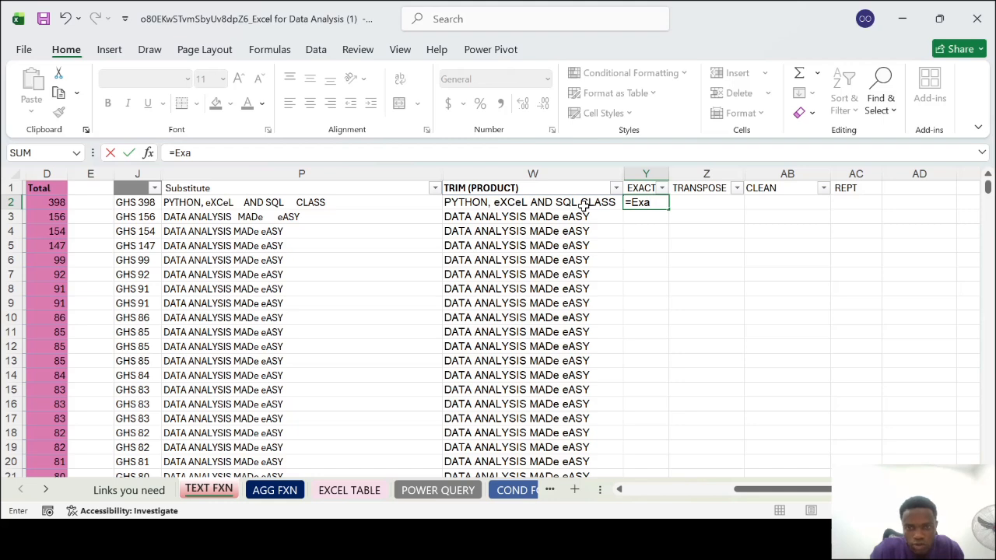
key("Tab")
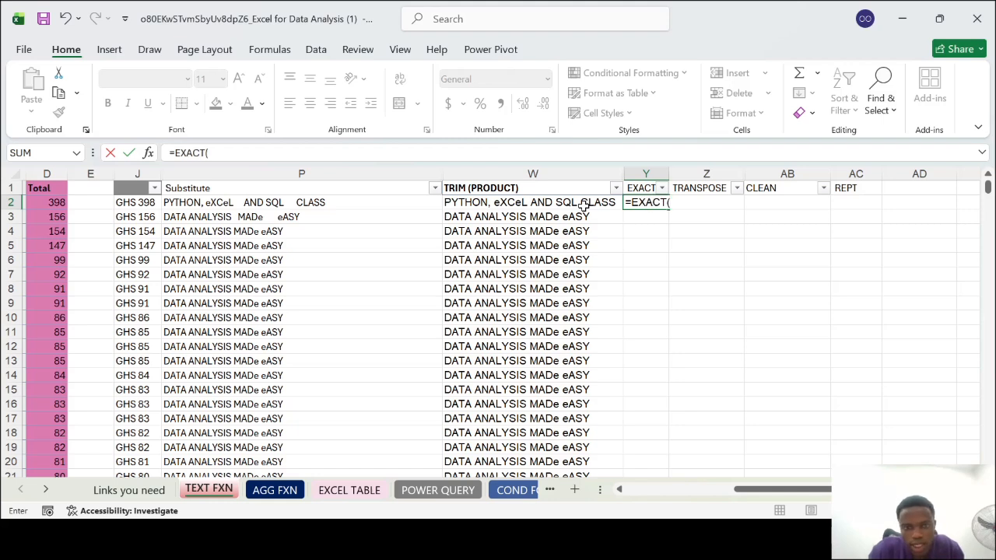
left_click(308, 202)
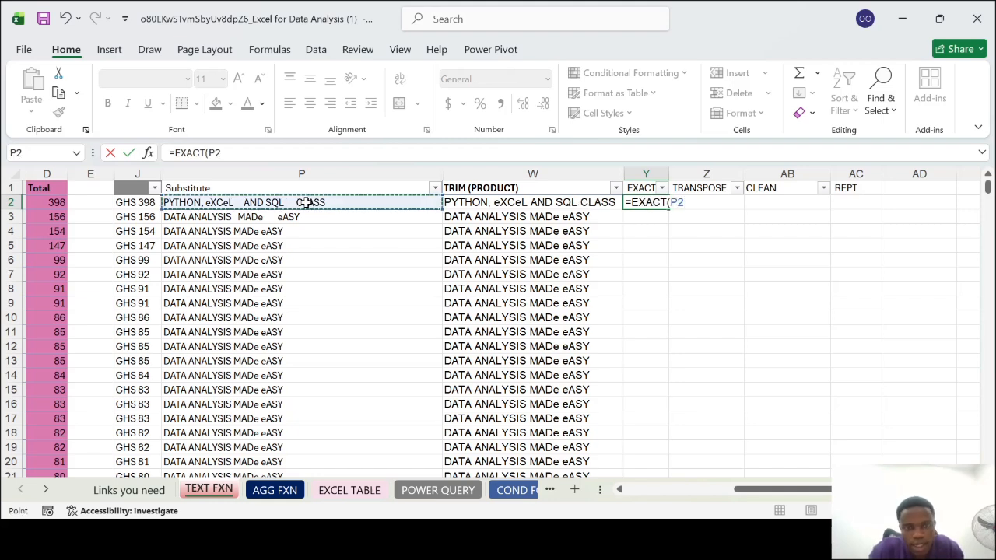
type(",")
left_click(532, 201)
type(")")
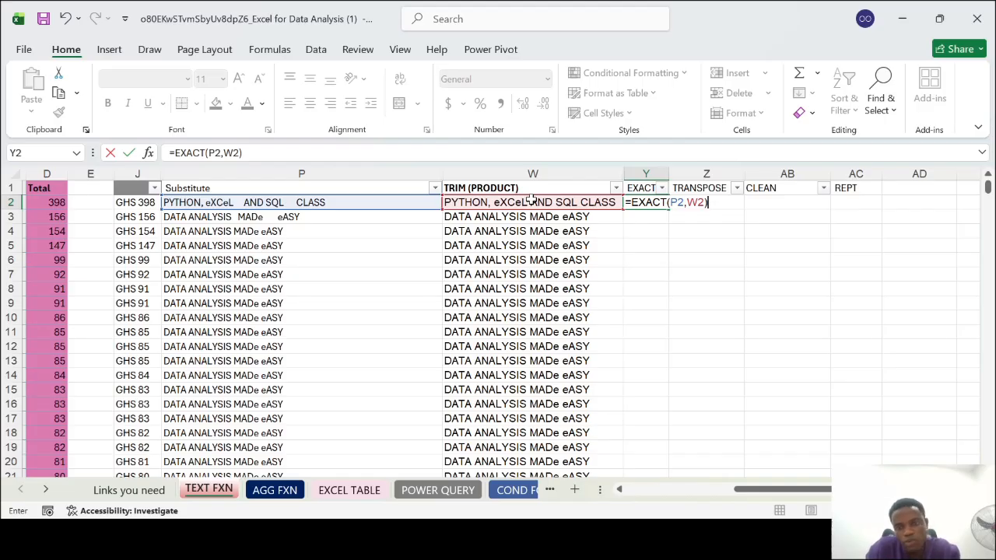
key("Return")
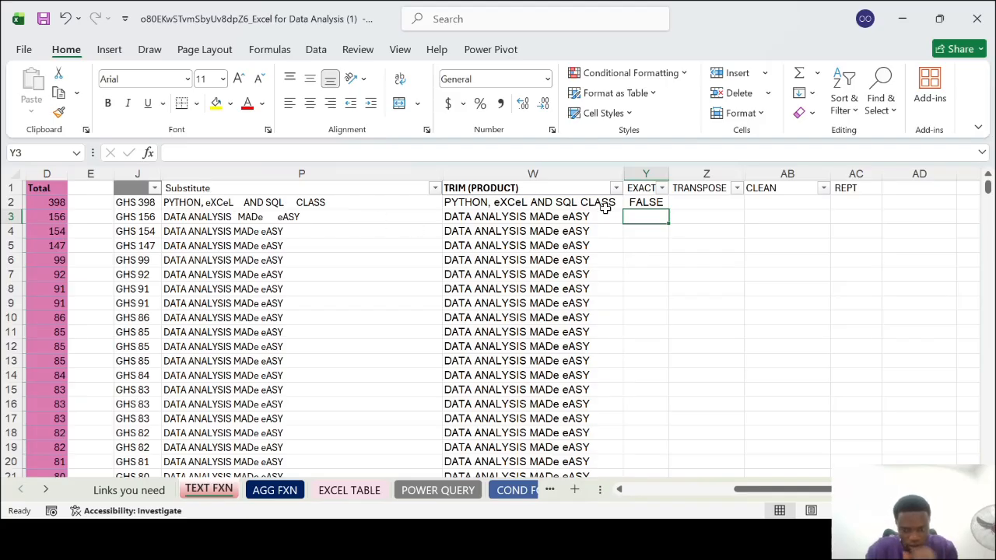
Enter =EXACT(P3,W3) in Y3 to compare the second product's substituted and trimmed texts
type("=exact")
key("Tab")
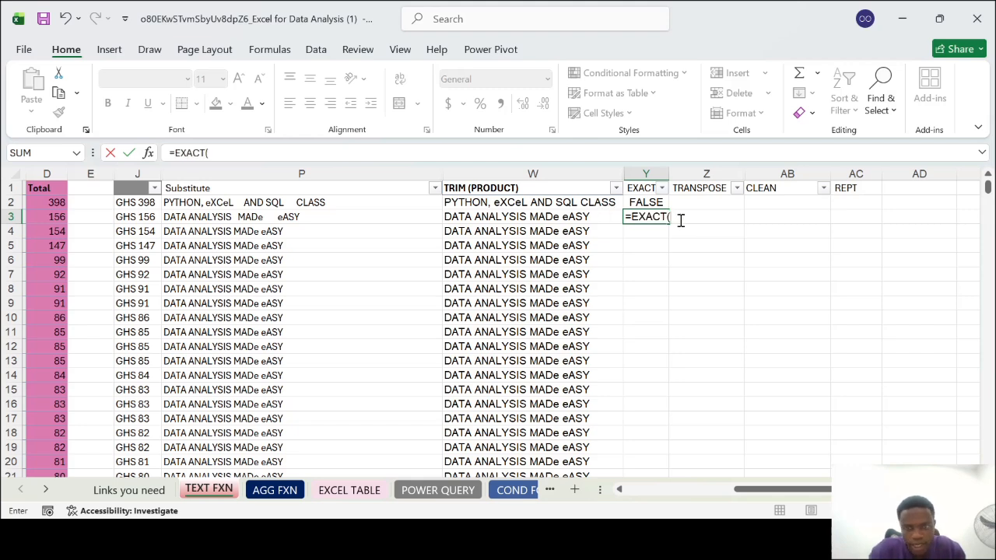
left_click(355, 224)
type(",")
left_click(465, 219)
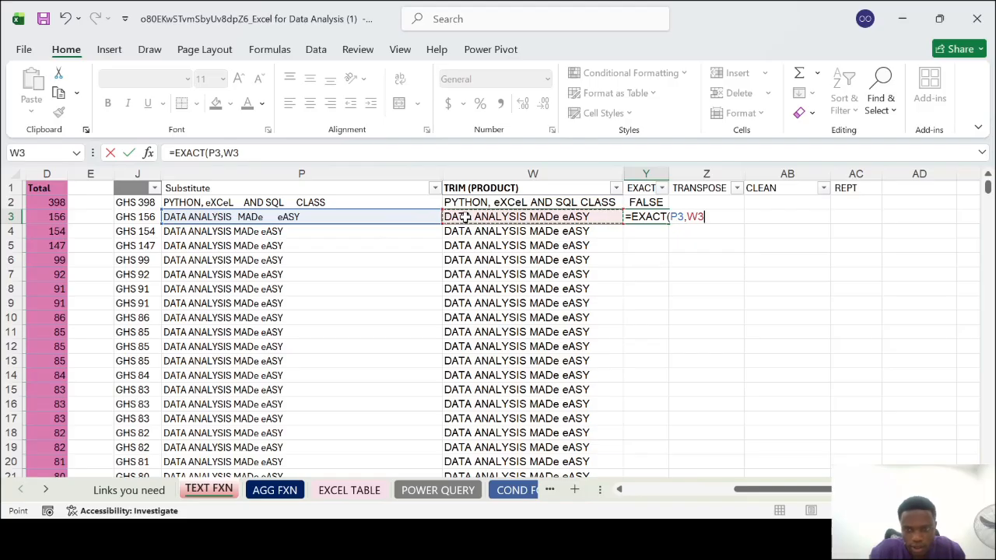
key("Return")
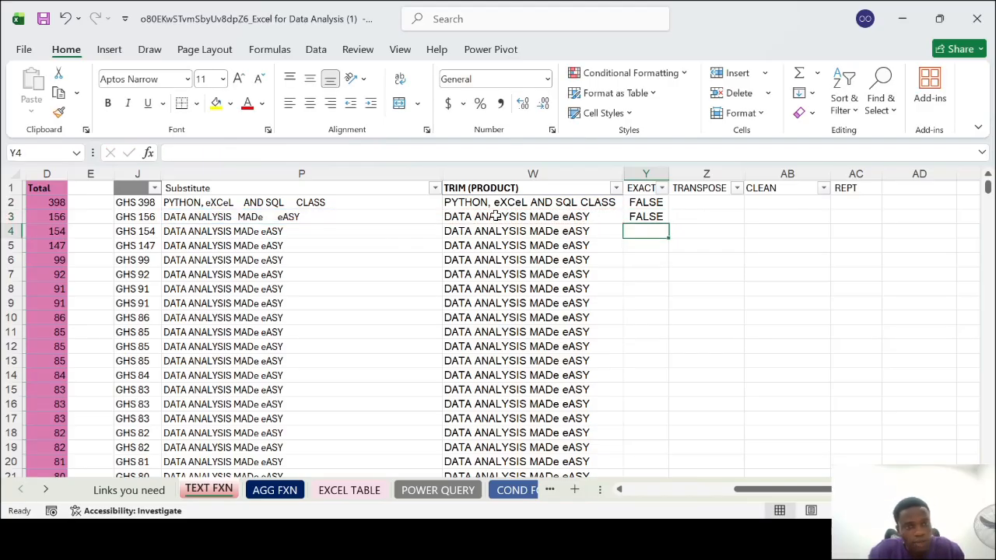
Enter =EXACT(P4,W4) in Y4 to compare the third product's substituted and trimmed texts
left_click(299, 228)
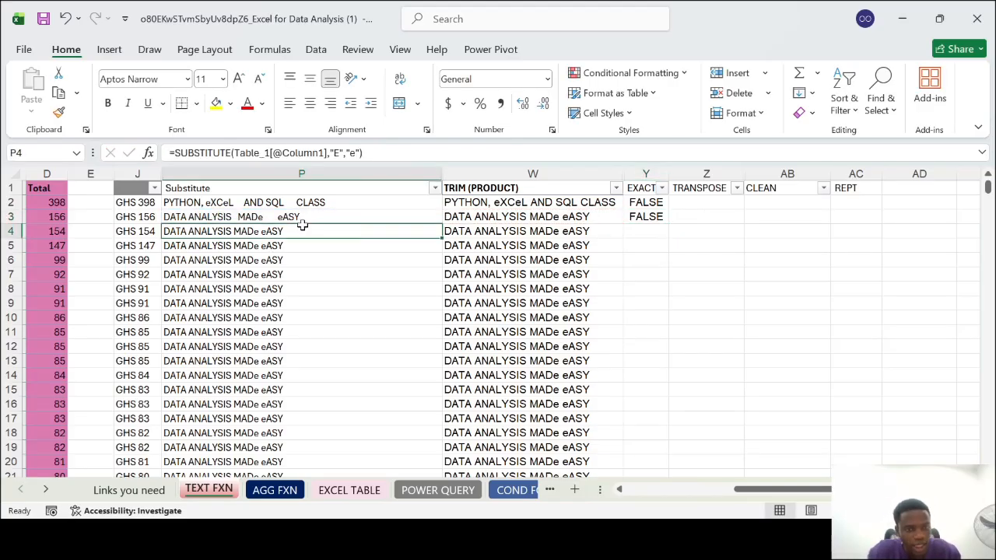
left_click(467, 232)
left_click(648, 230)
type("=")
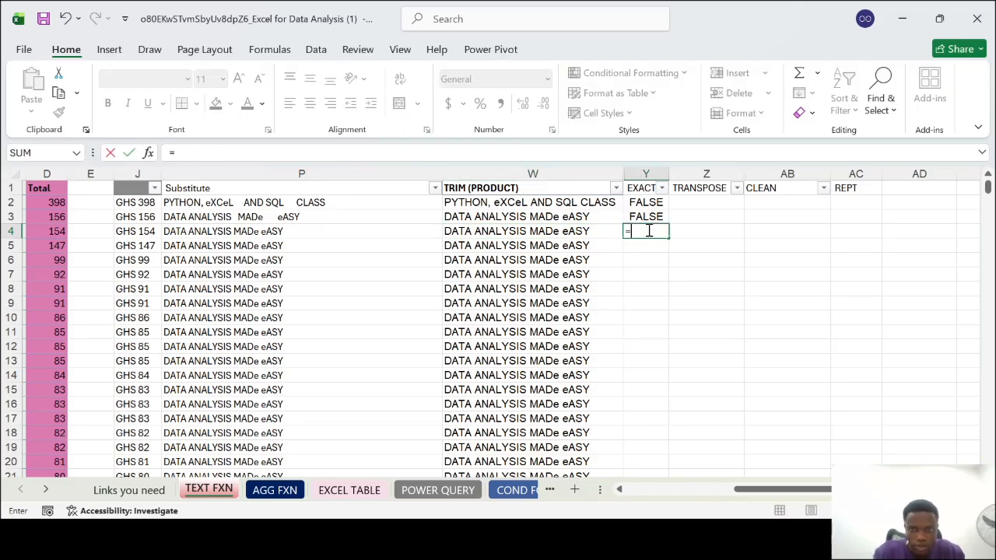
type("txac")
key("Tab")
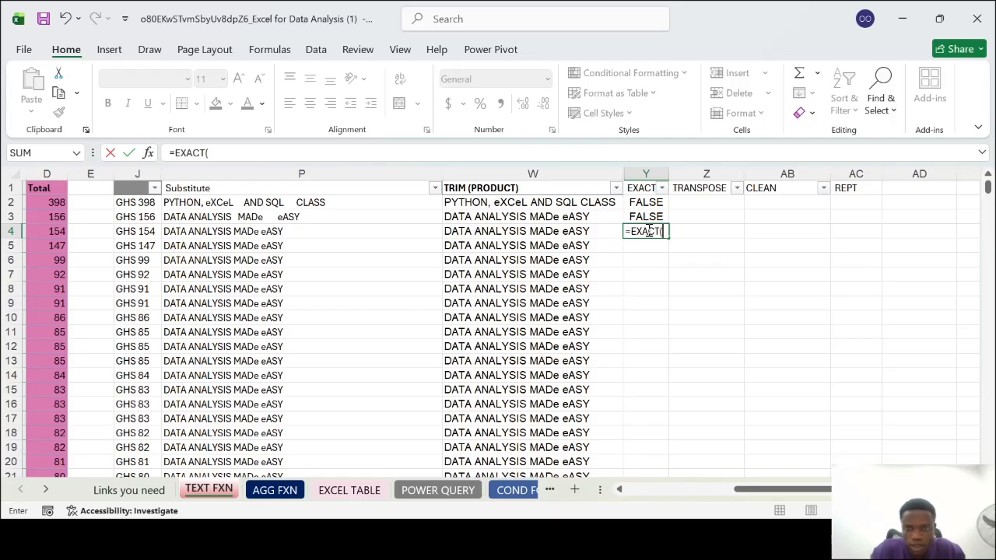
left_click(397, 231)
type(",")
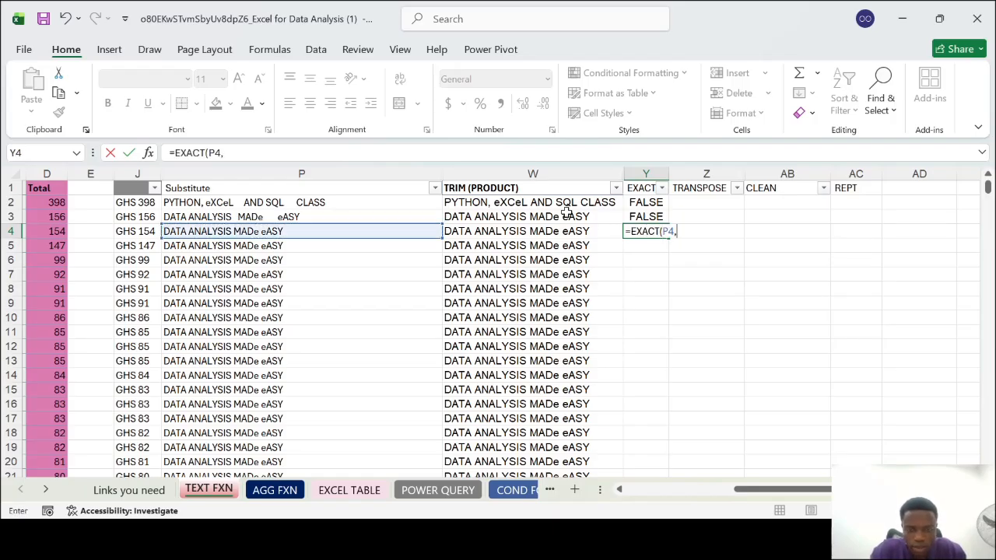
left_click(585, 231)
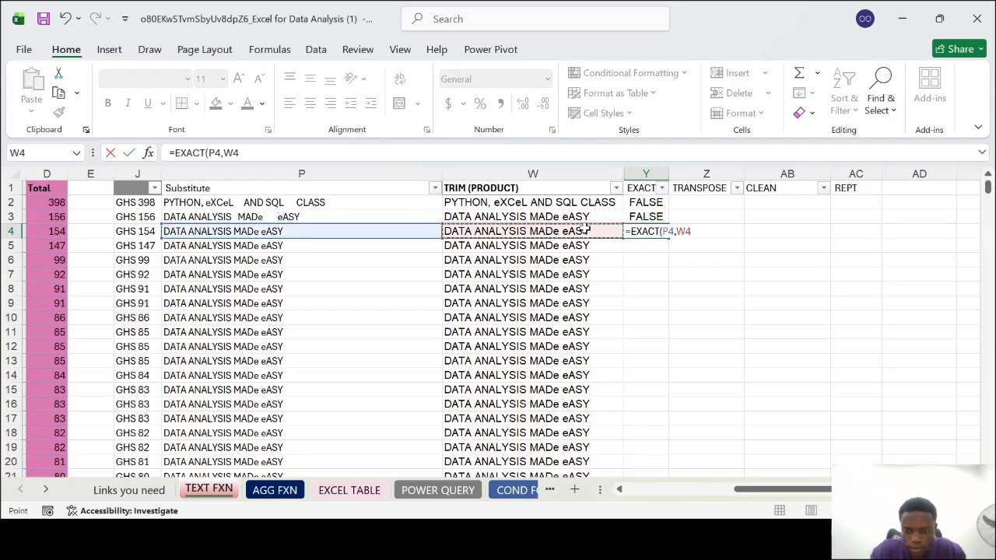
key("Return")
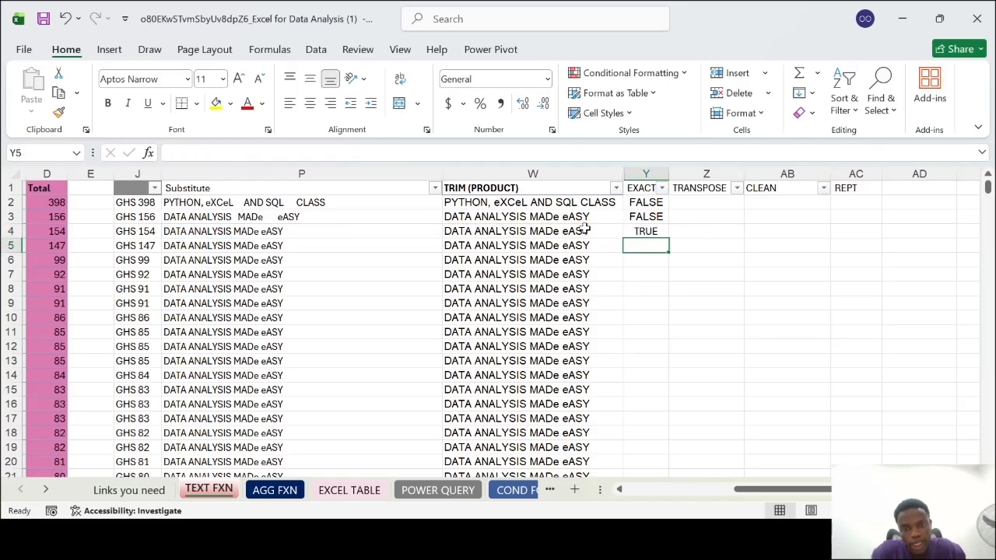
Fill the EXACT formula from Y4 down the rest of column Y
left_click(646, 231)
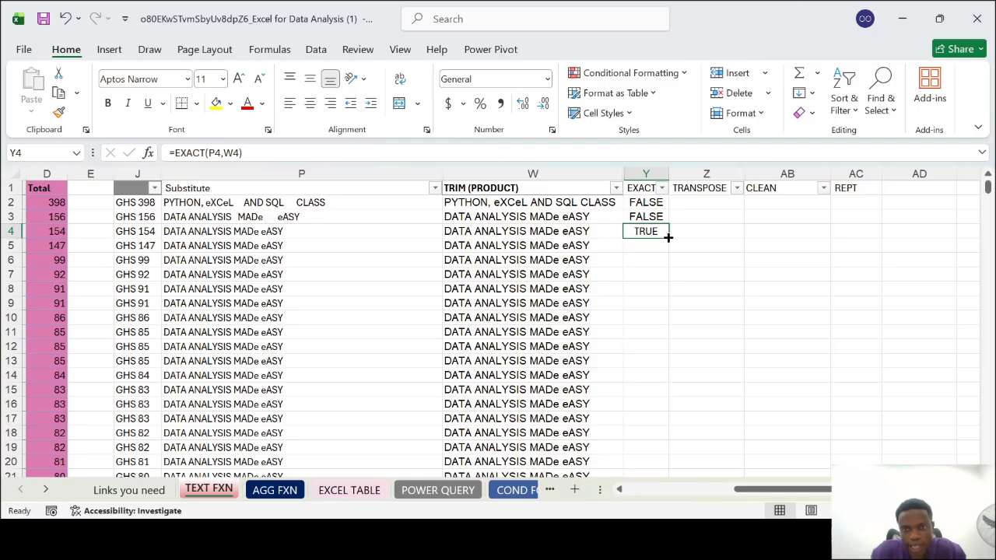
double_click(667, 237)
scroll(646, 356, "down", 13)
scroll(646, 357, "down", 12)
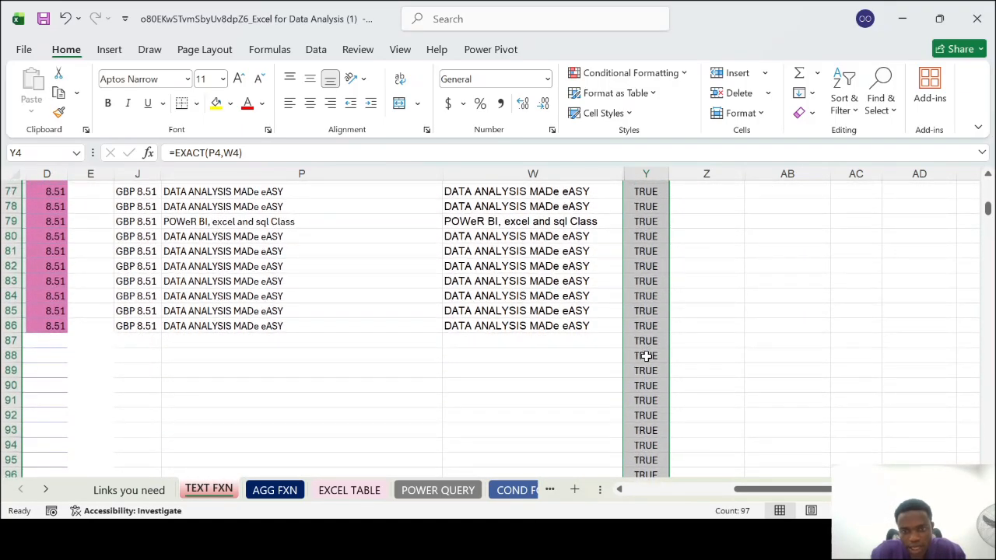
Clear the surplus cells J87:Y100 below the last product row, and check the remaining EXACT results
left_click(329, 351)
left_click(657, 351)
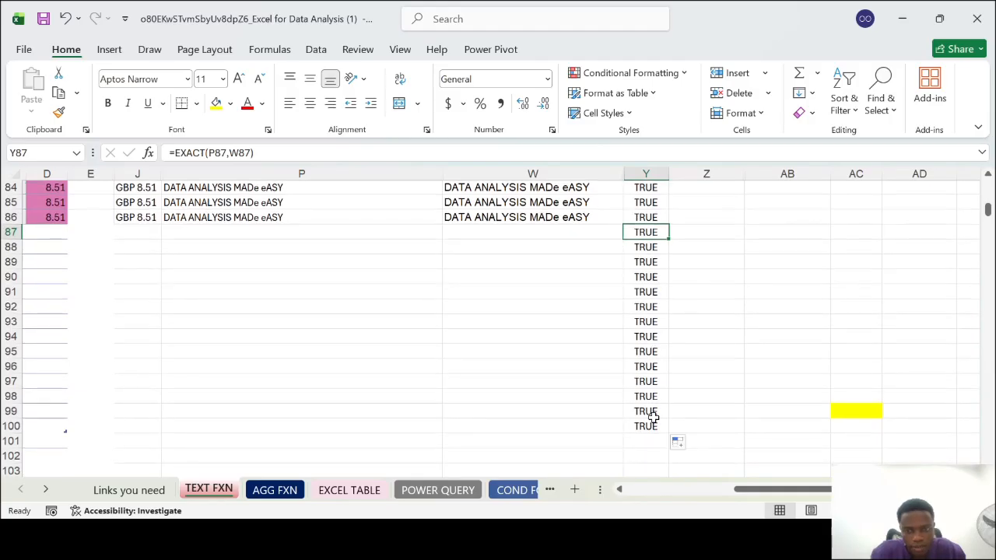
left_click_drag(140, 234, 660, 432)
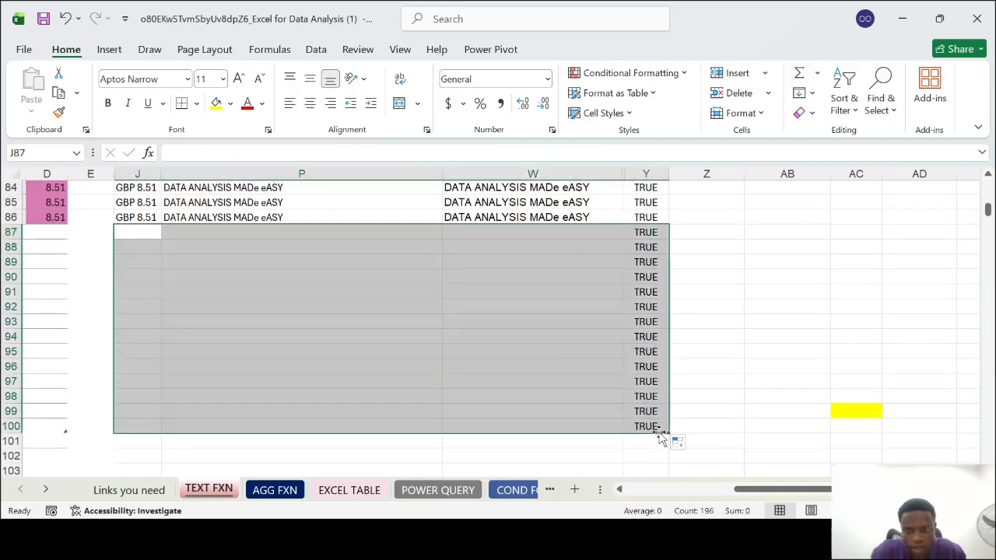
key("Delete")
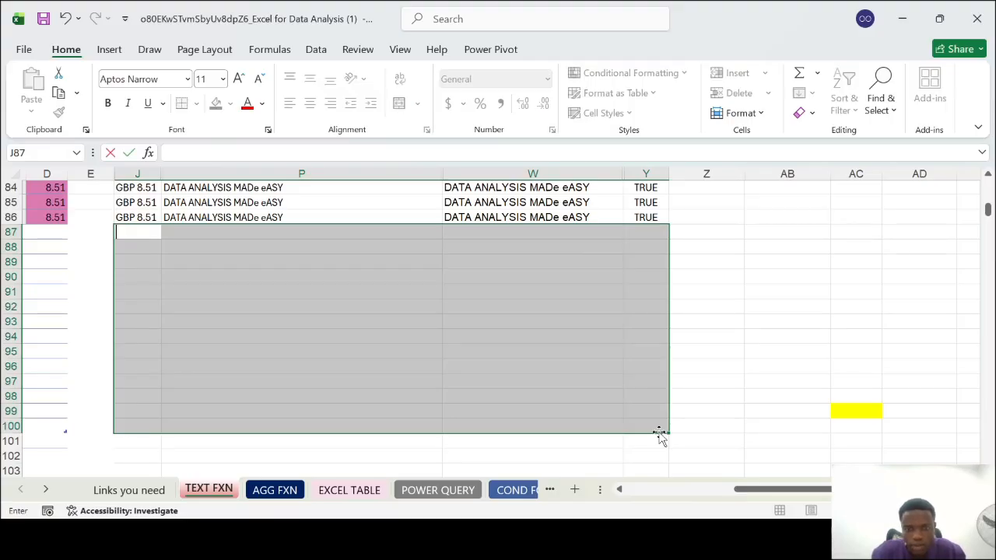
left_click(716, 280)
scroll(716, 280, "up", 15)
scroll(716, 280, "up", 12)
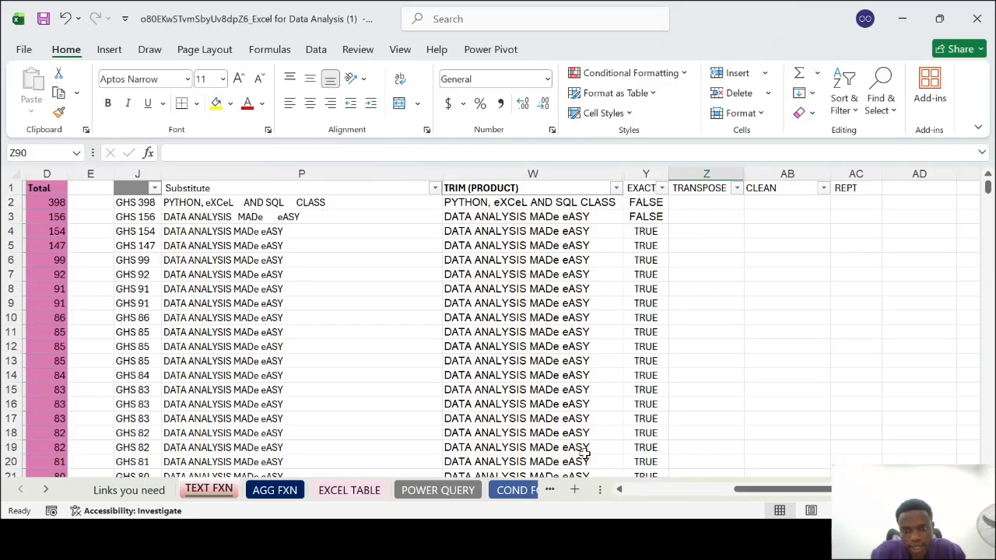
scroll(584, 452, "down", 13)
scroll(585, 453, "up", 13)
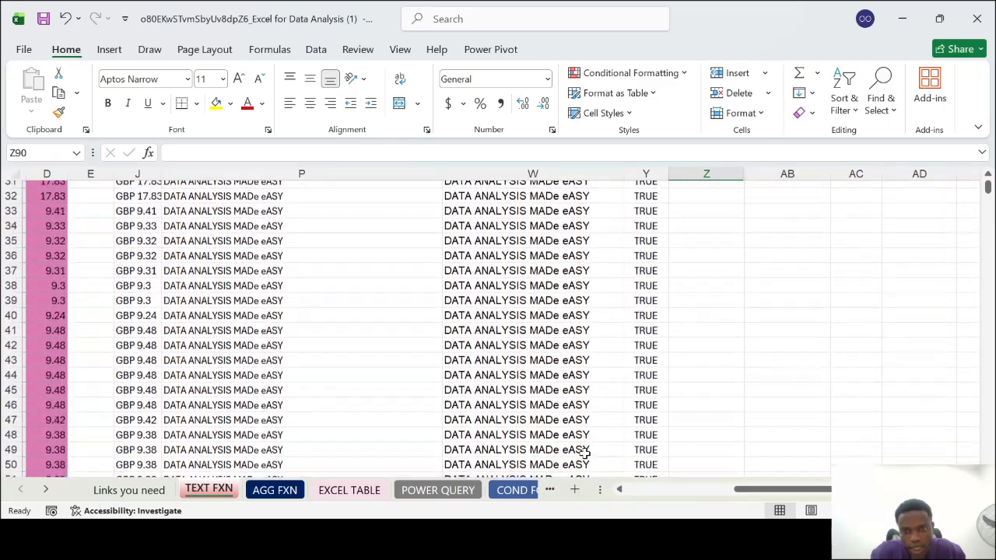
Move the TRANSPOSE column from Z to AD, after REPT
scroll(586, 453, "right", 5)
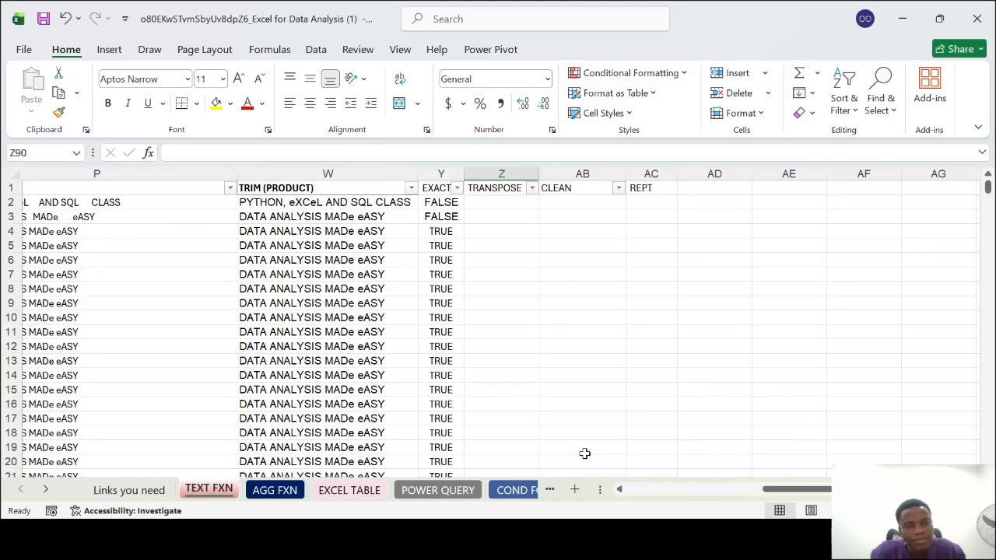
left_click(489, 172)
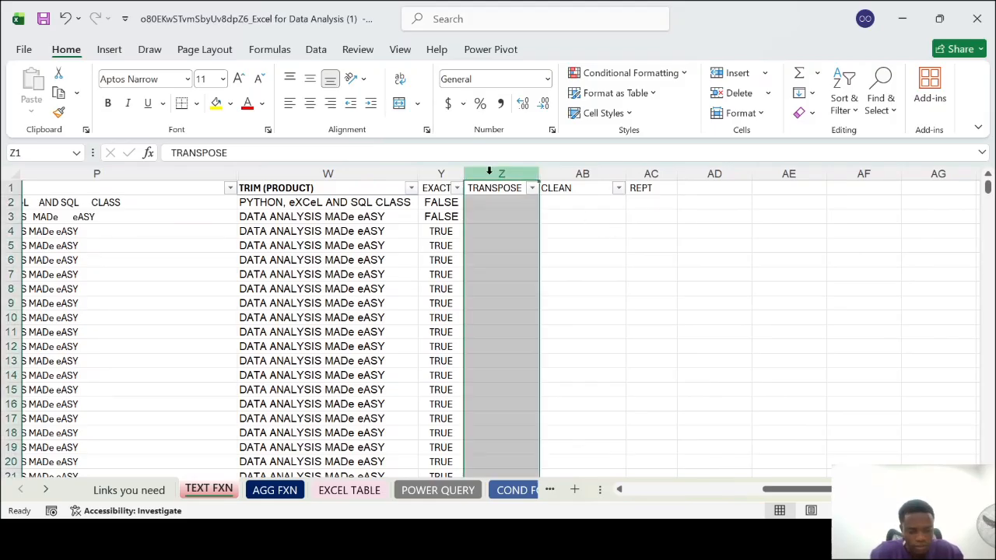
key("ctrl+c")
left_click(705, 187)
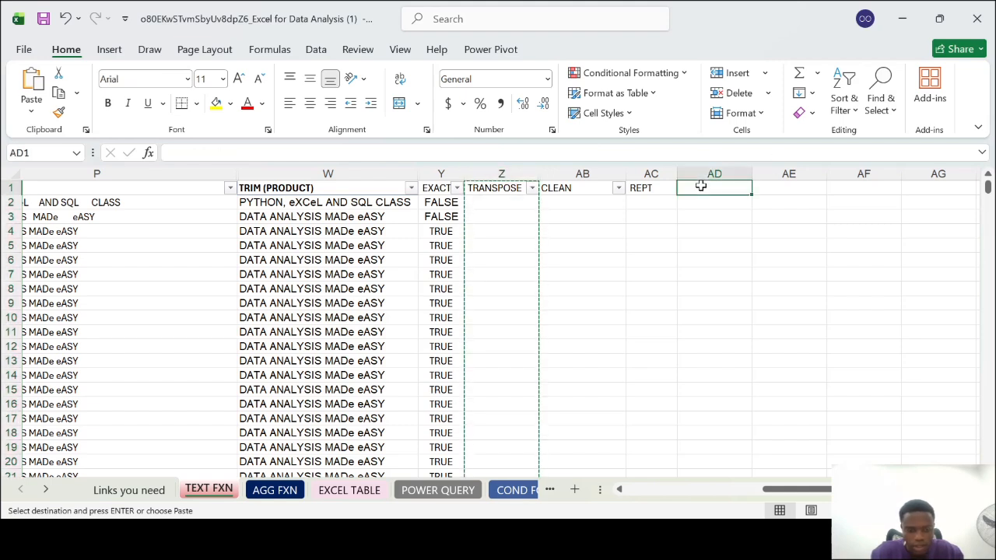
key("Return")
Copy the CLEAN heading from AB1 into the emptied Z1
left_click(509, 188)
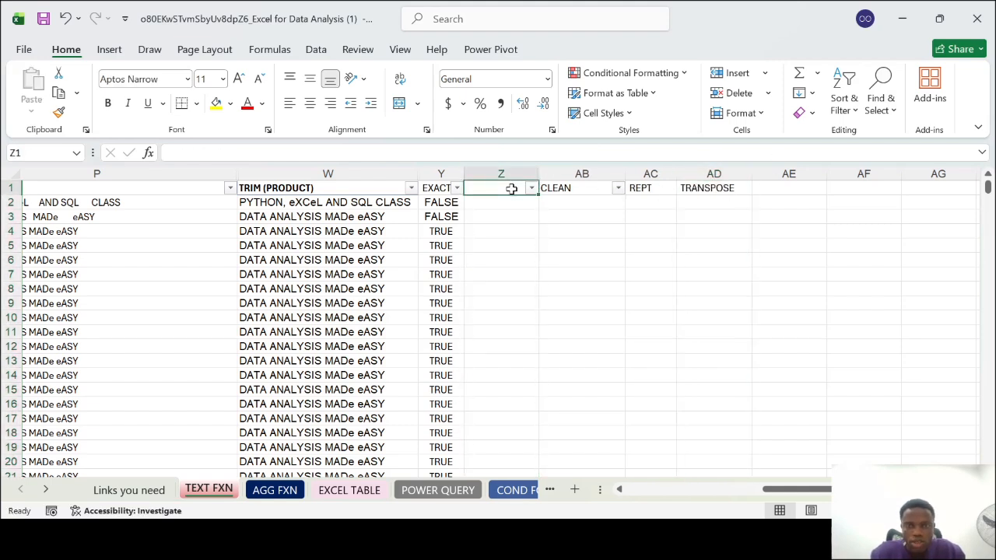
left_click(576, 184)
key("ctrl+x")
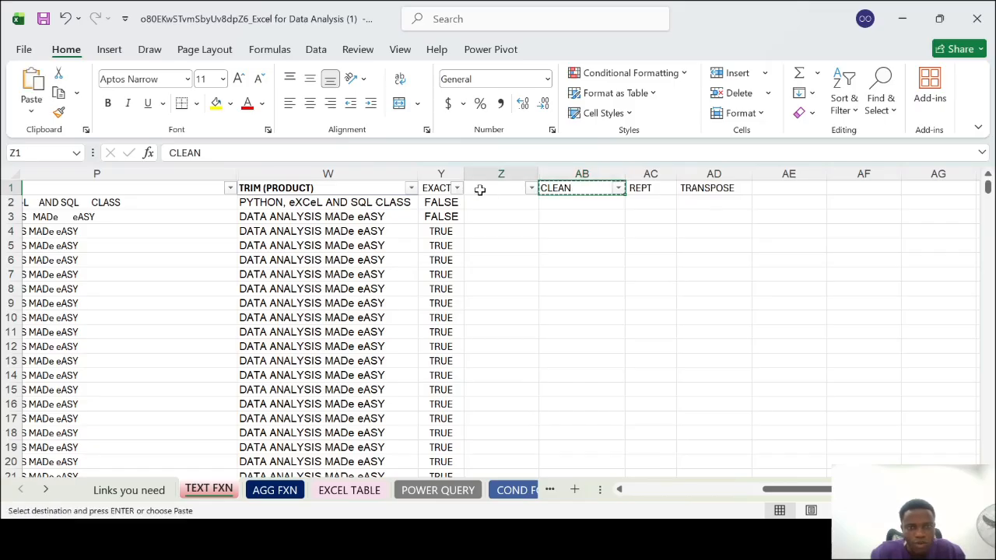
left_click(480, 190)
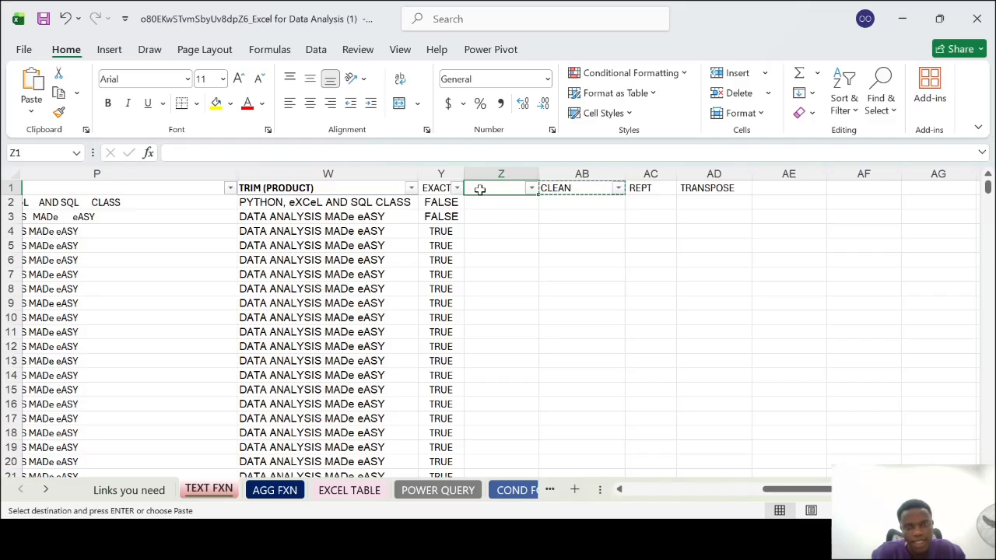
key("ctrl+v")
left_click(558, 187)
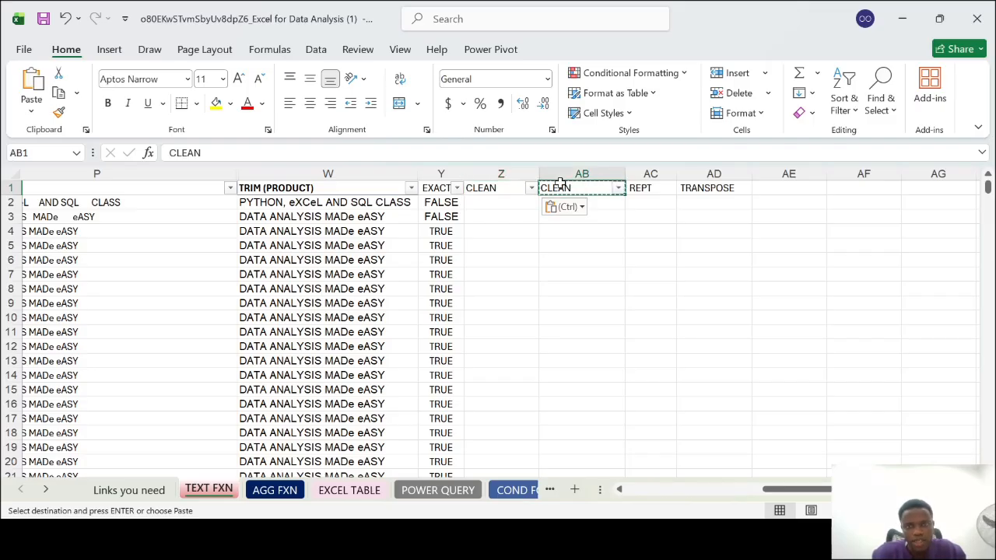
Widen column Y and change its heading in Y1 to EXACT (TRIM)
left_click_drag(460, 176, 498, 174)
left_click(465, 186)
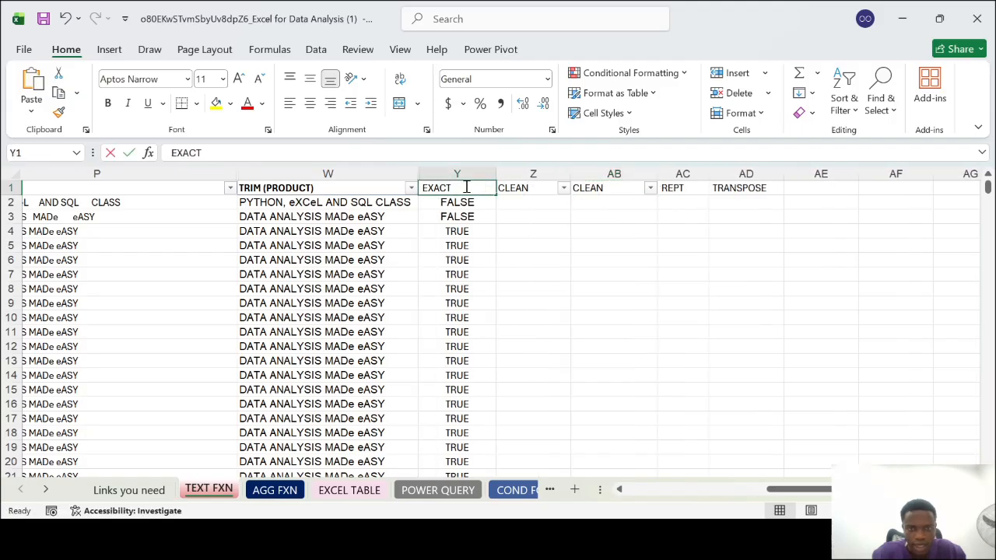
double_click(467, 188)
type("(TRIM)")
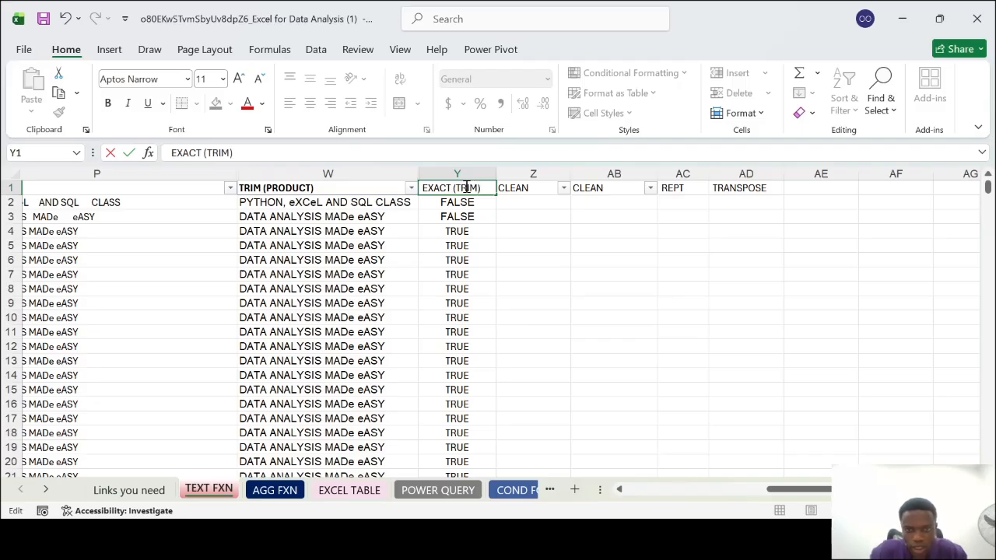
Replace the duplicate CLEAN heading in AB1 with EXACT(CLEAN) and make it bold
double_click(611, 188)
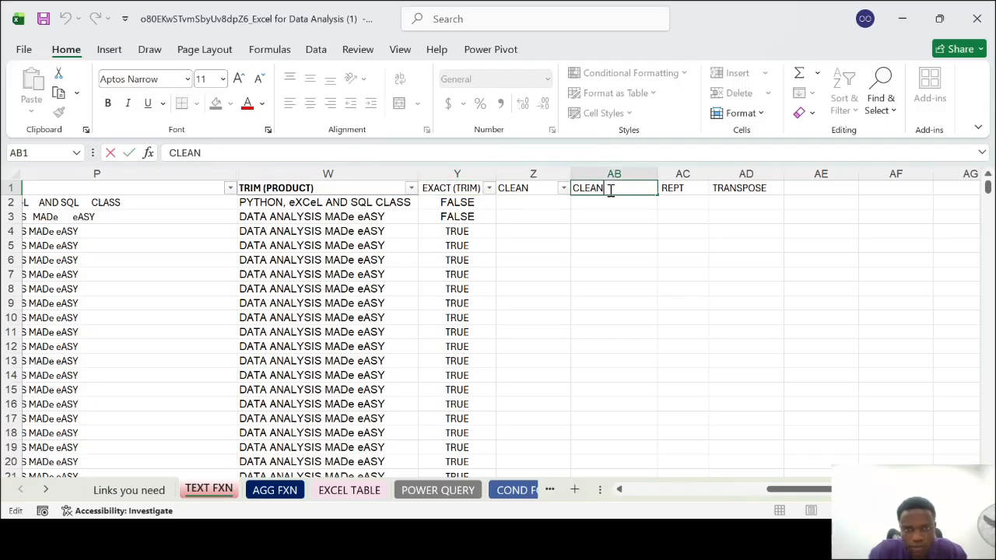
key("BackSpace")
key("BackSpace")
key("BackSpace")
key("BackSpace")
key("BackSpace")
type("EXACT")
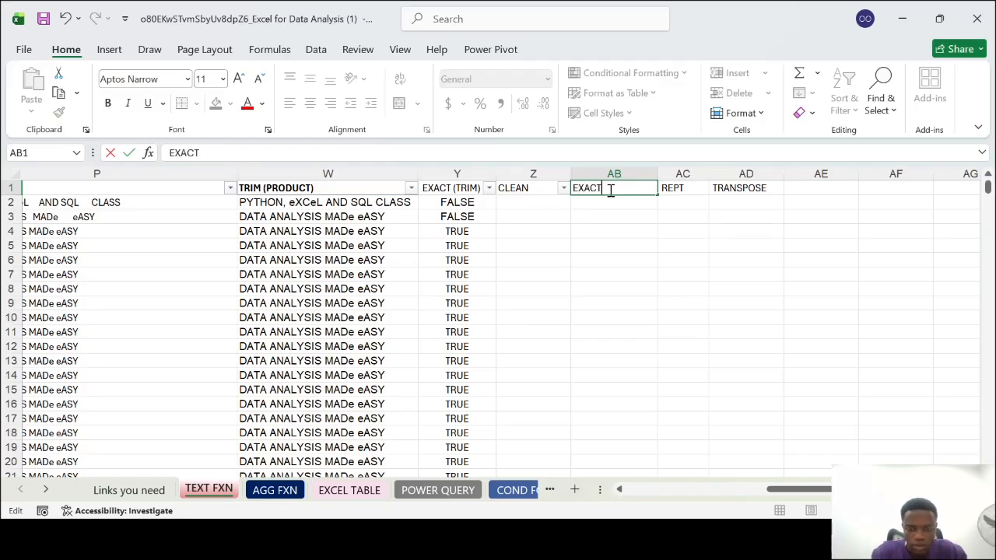
type("(cleam")
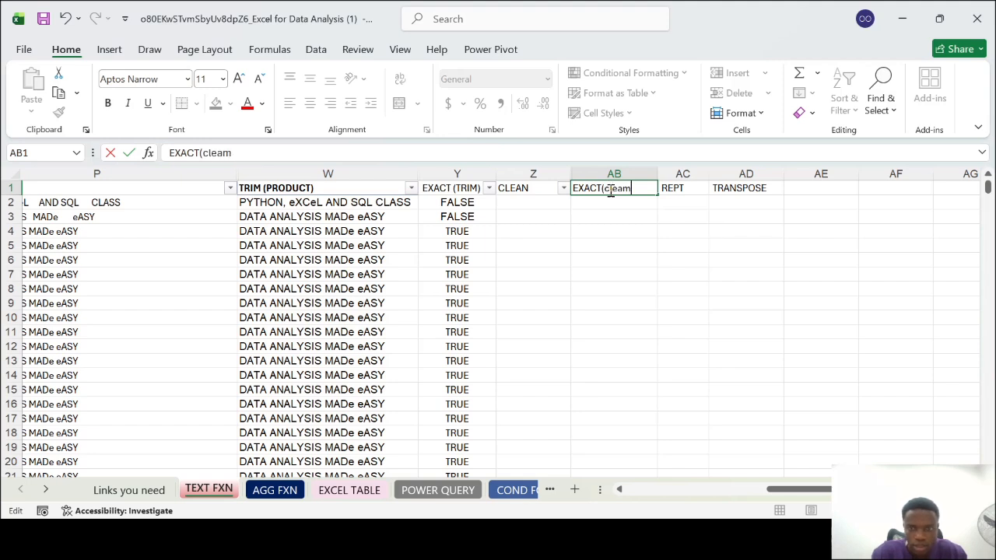
key("BackSpace")
key("BackSpace")
key("BackSpace")
key("BackSpace")
type("CLEAN)")
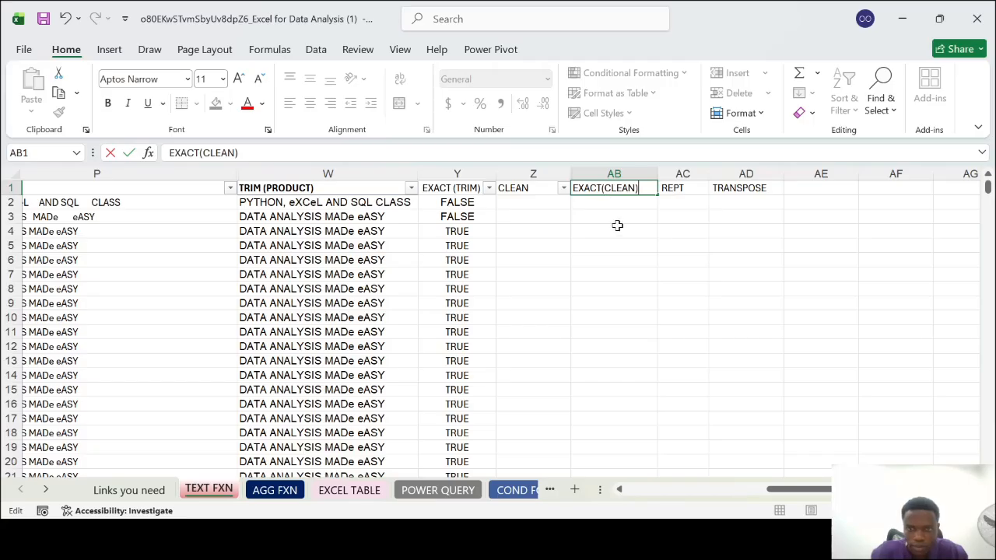
key("Return")
left_click(606, 189)
key("ctrl+b")
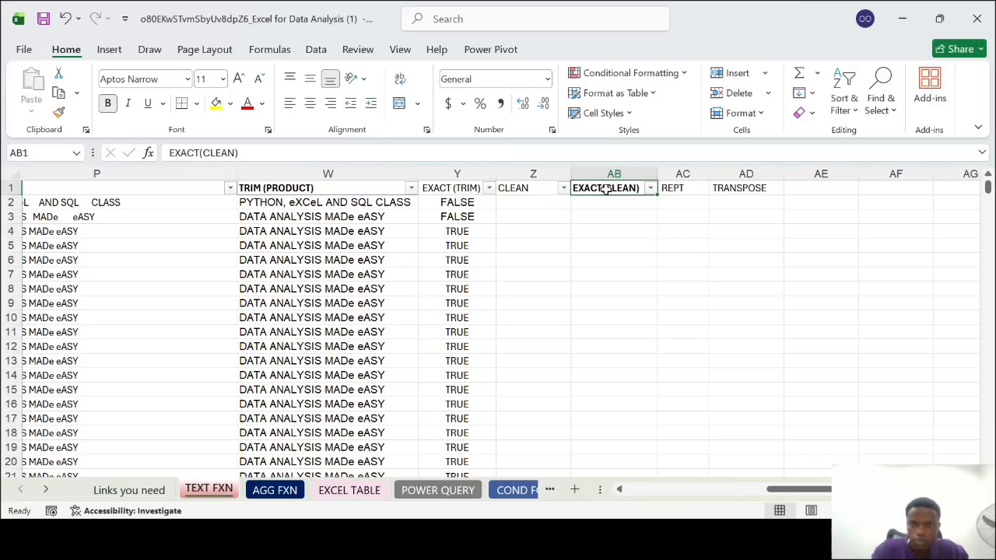
Enter =CLEAN(P2) in Z2 to clean the first substituted product text, and autofit column Z's width
left_click(536, 200)
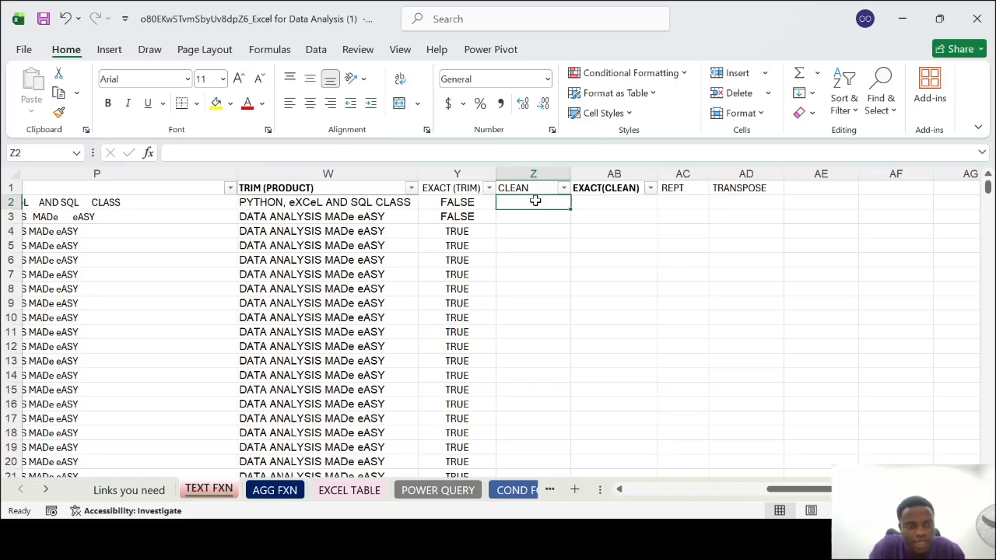
scroll(535, 201, "left", 2)
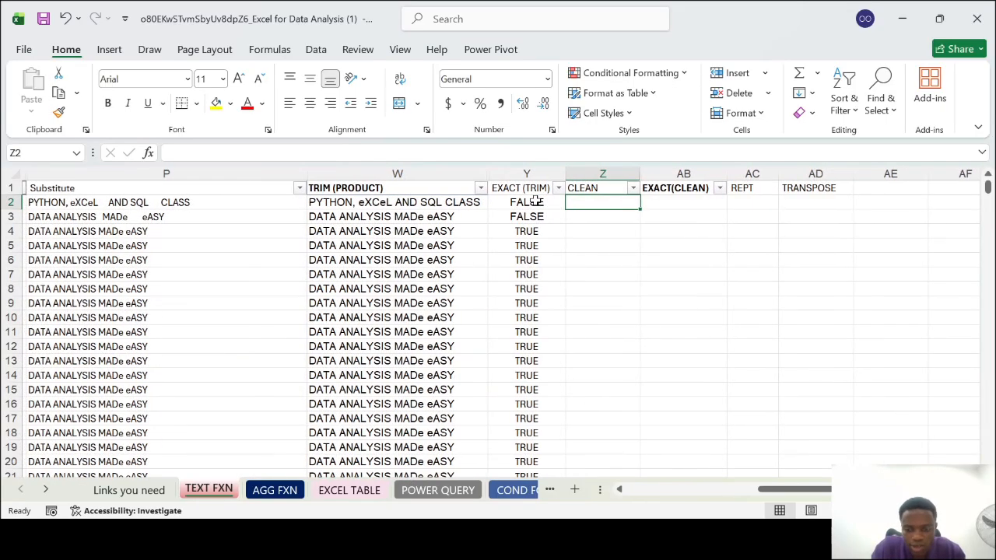
type("=CLEAN(")
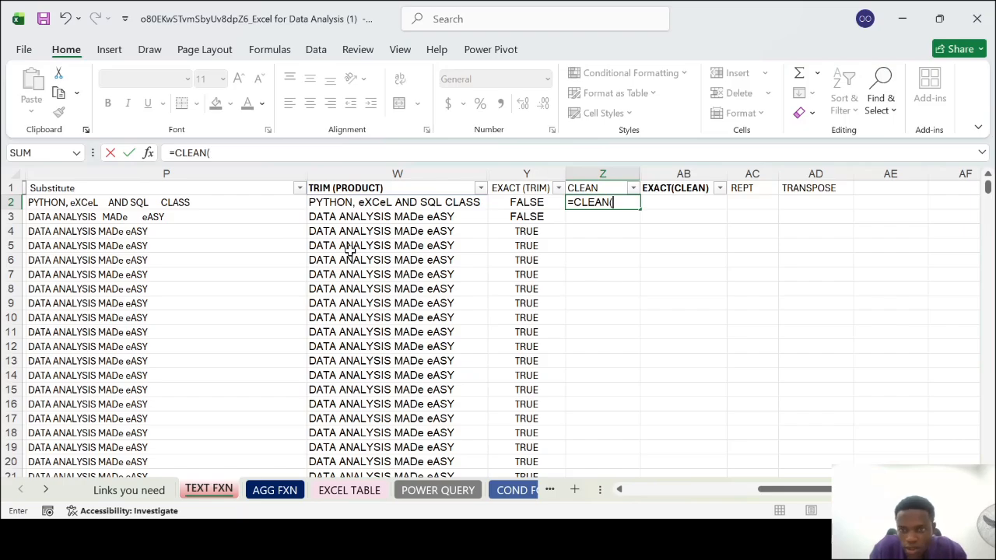
left_click(116, 202)
type(")")
key("Return")
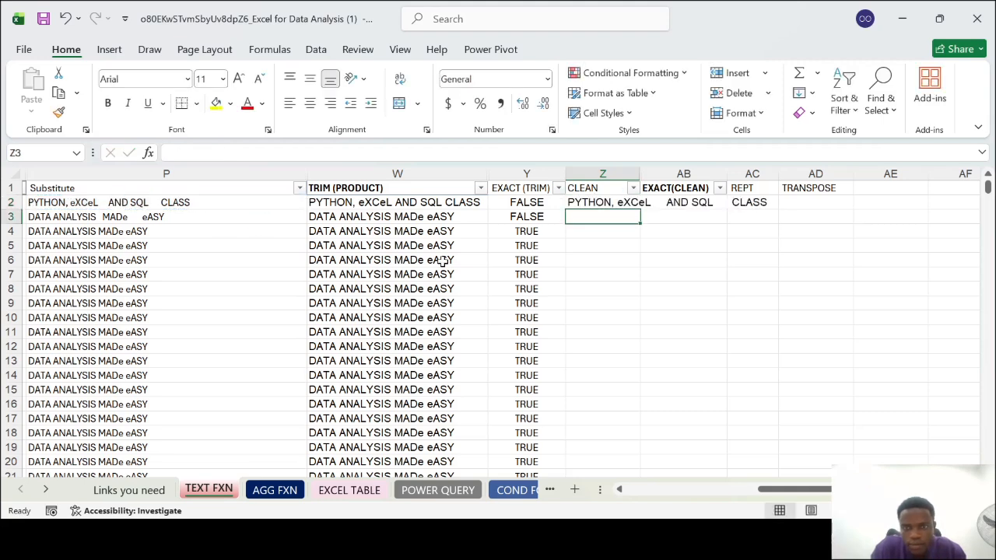
double_click(639, 172)
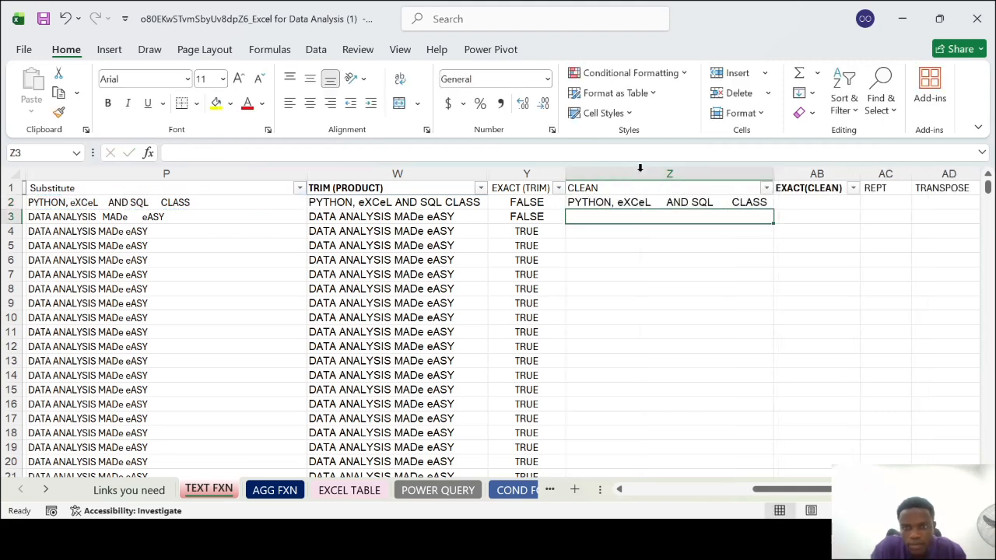
Fill the CLEAN formula from Z2 down column Z alongside the product rows
left_click(681, 202)
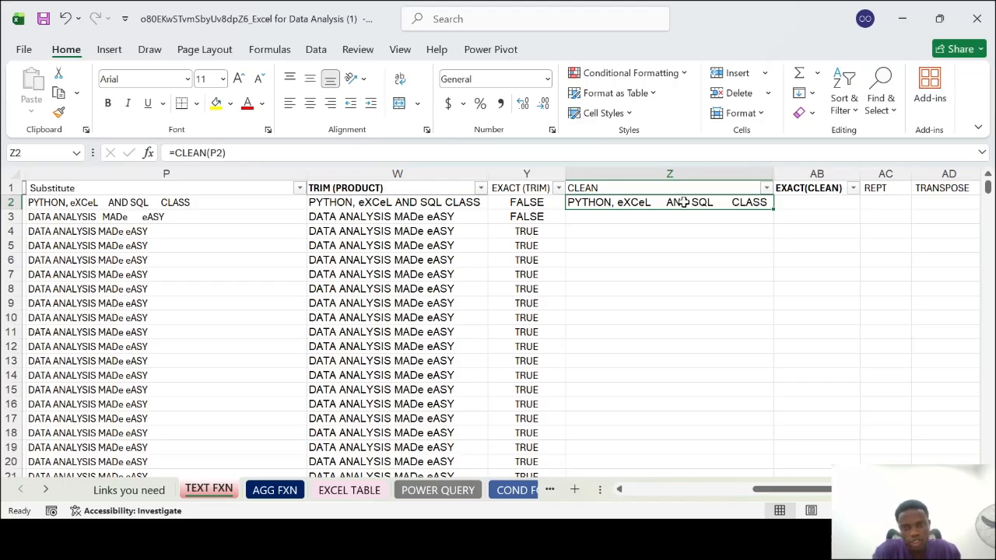
double_click(774, 208)
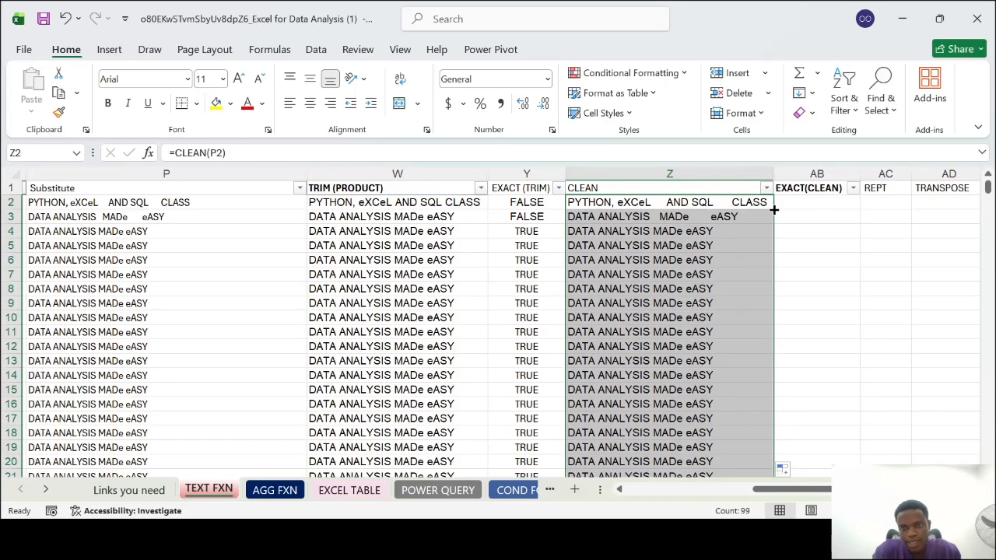
scroll(651, 317, "down", 7)
scroll(651, 317, "up", 3)
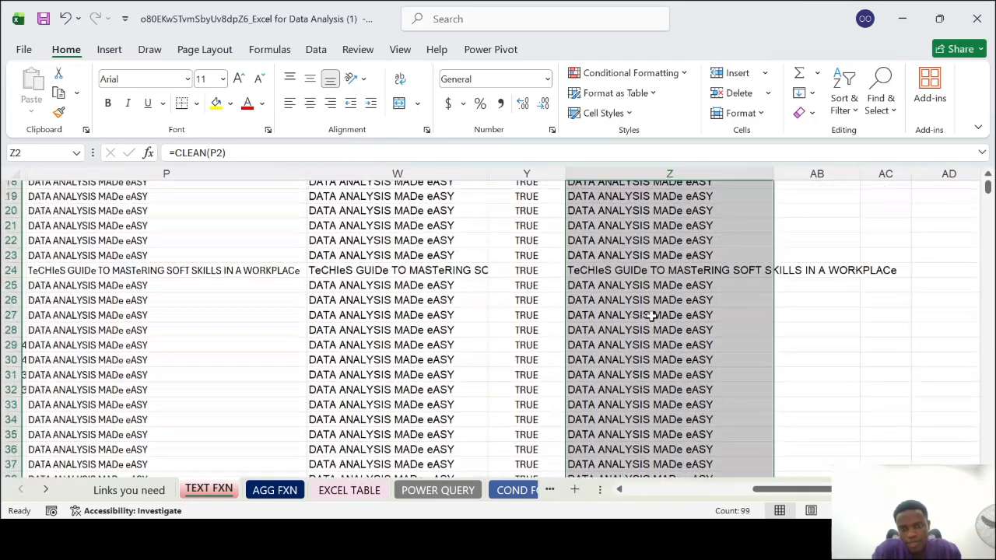
scroll(651, 317, "up", 4)
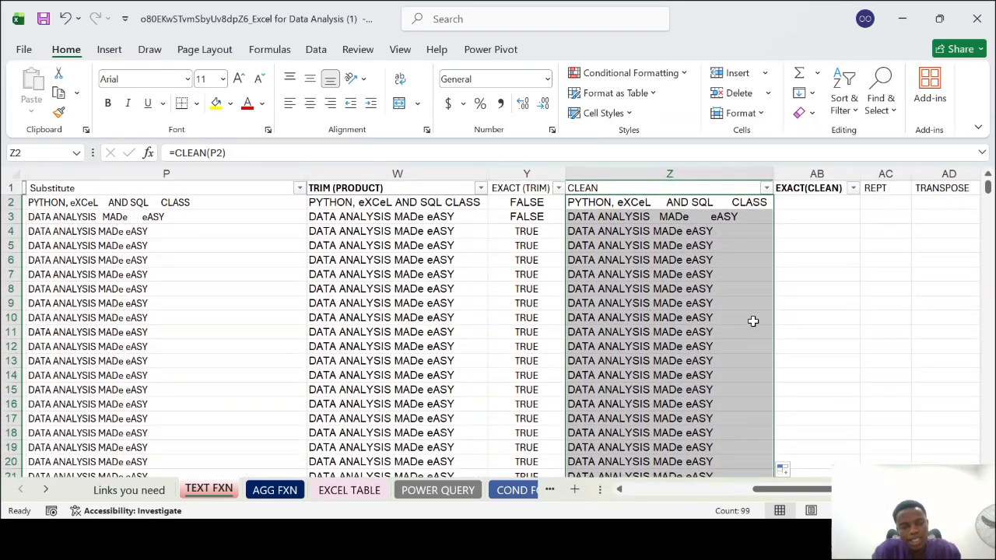
Undo the column Z fill and width adjustment, and clear the CLEAN formula from Z2
left_click(827, 277)
key("ctrl+z")
key("ctrl+z")
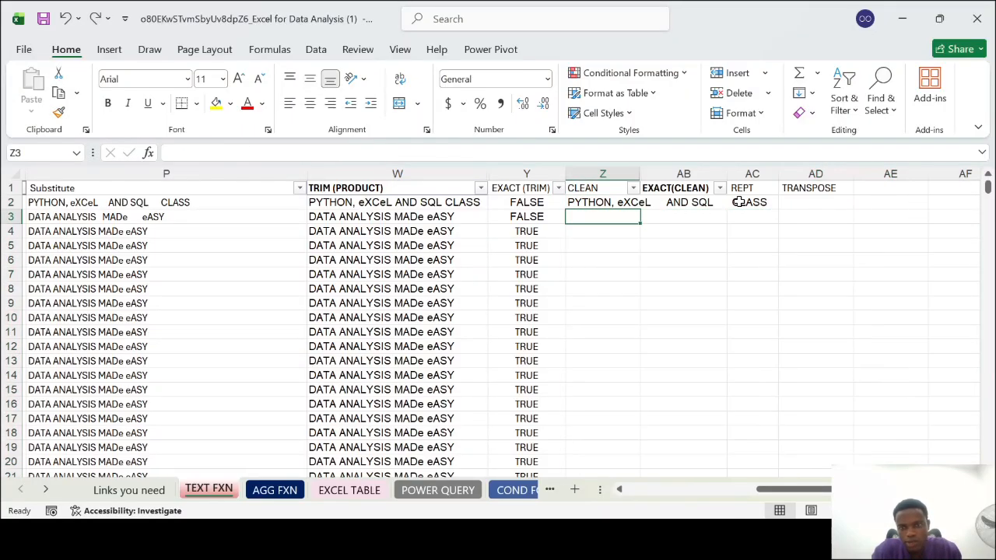
left_click(597, 203)
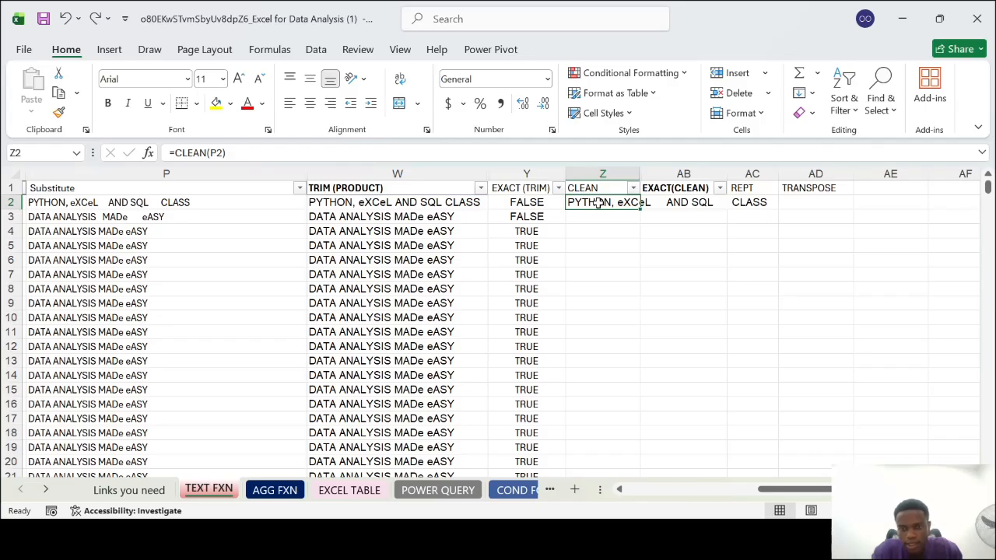
key("Delete")
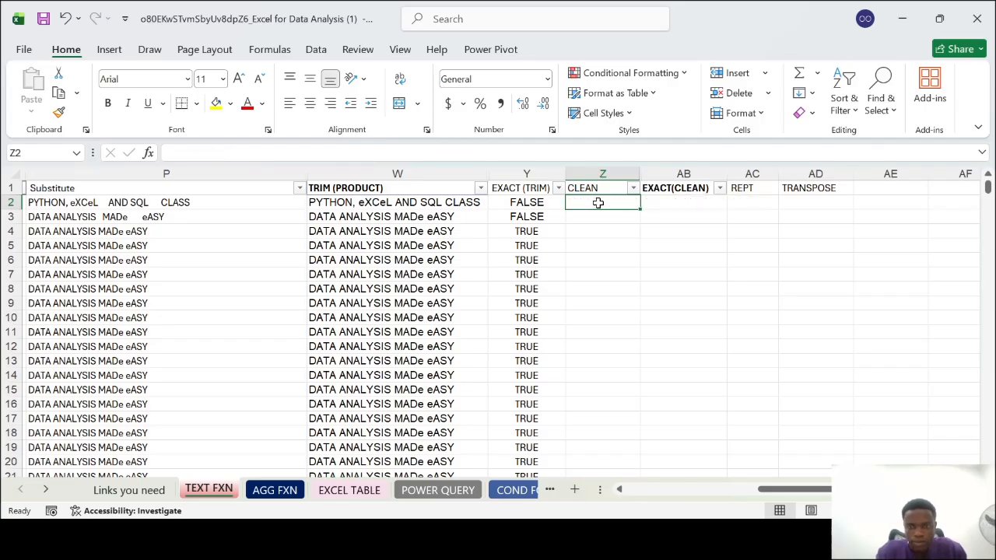
type("=")
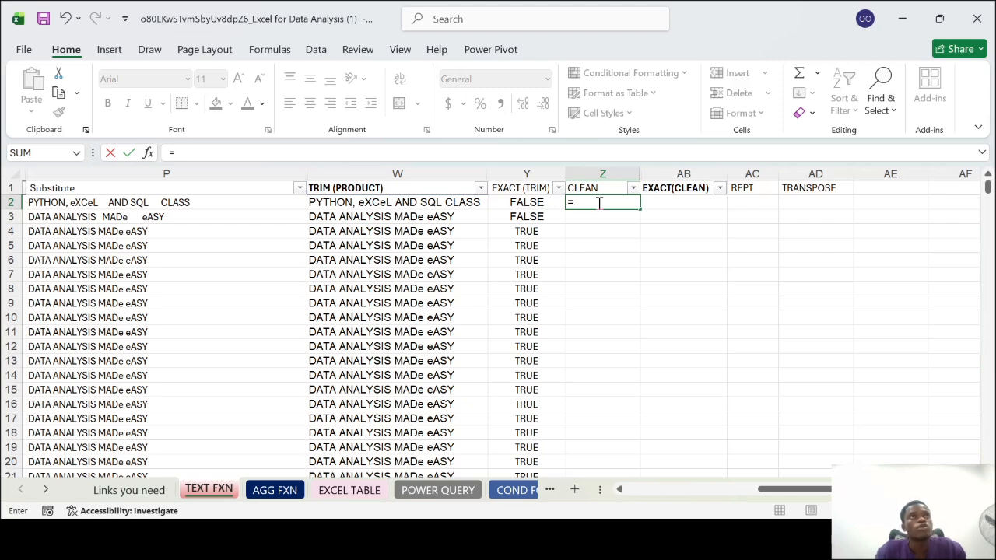
type("CLE")
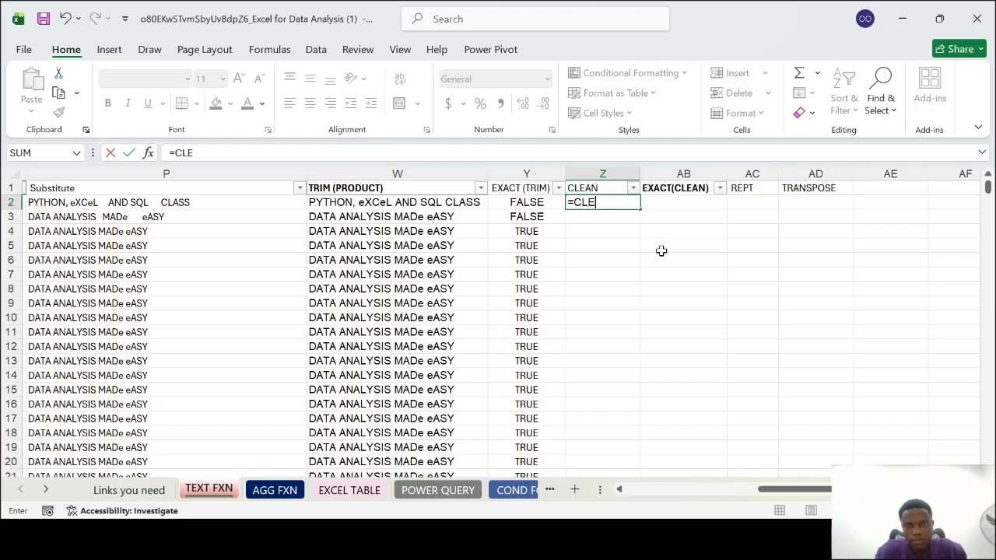
left_click(692, 263)
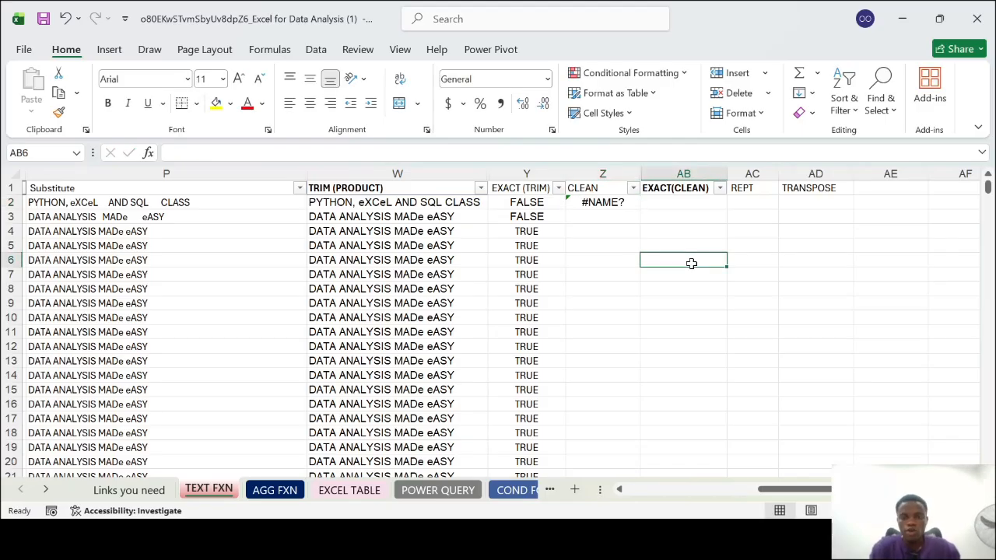
Enter =CLEAN(P2) in Z2 in place of the incomplete formula, and autofit column Z's width
left_click(605, 203)
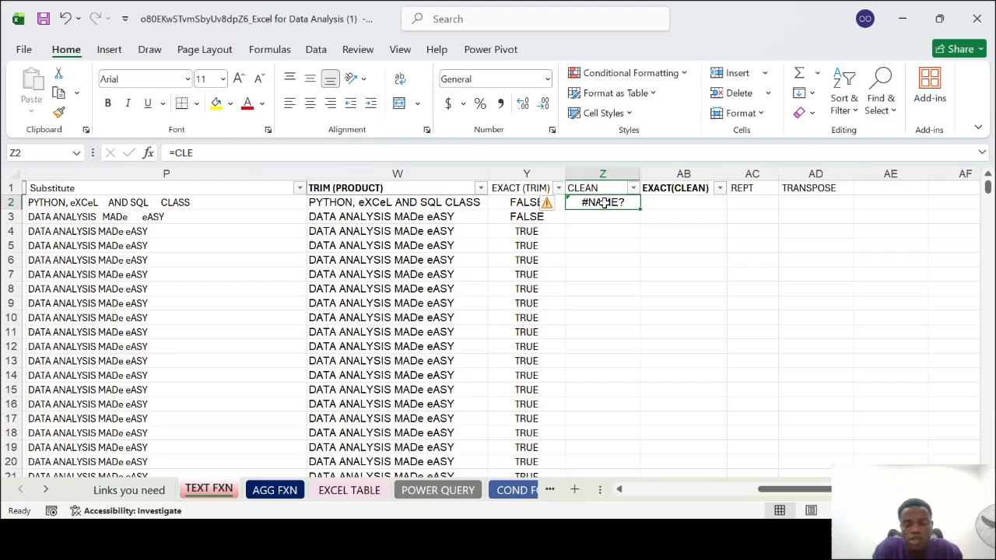
type("=")
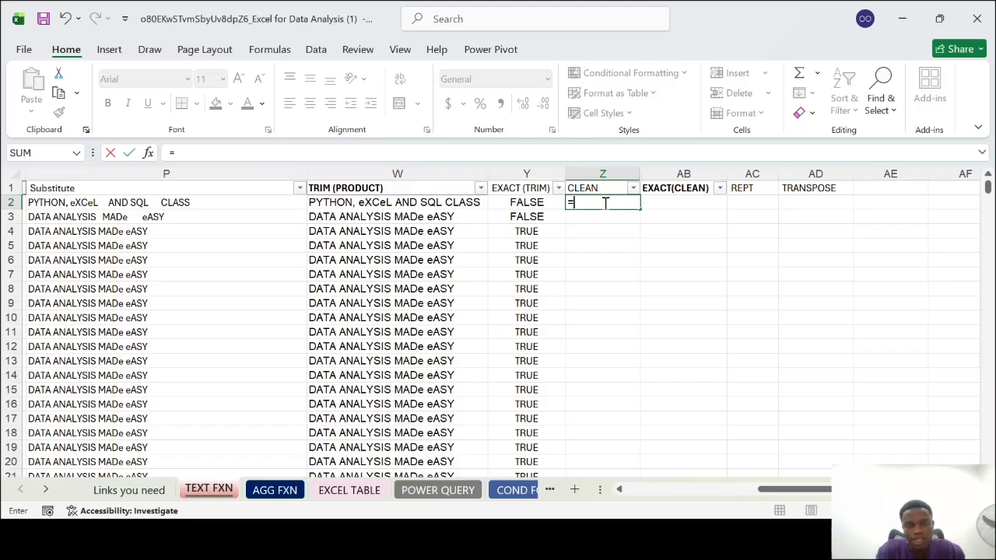
type("CLE")
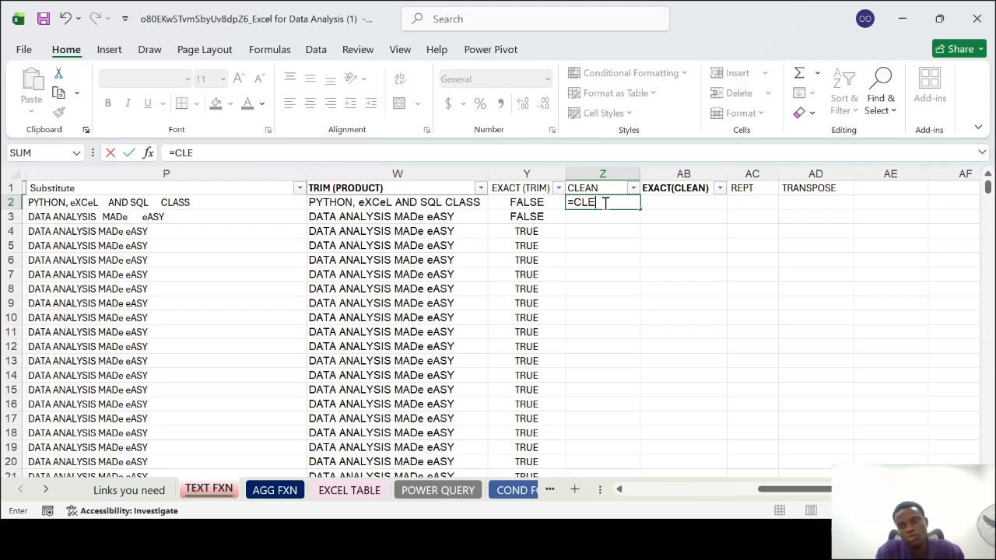
type("AN(")
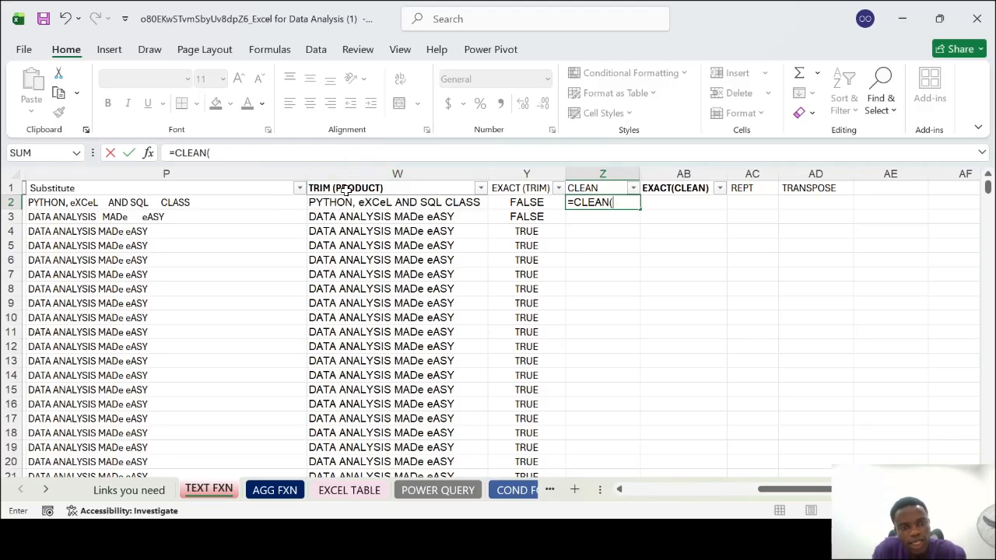
left_click(181, 203)
type(")")
key("Return")
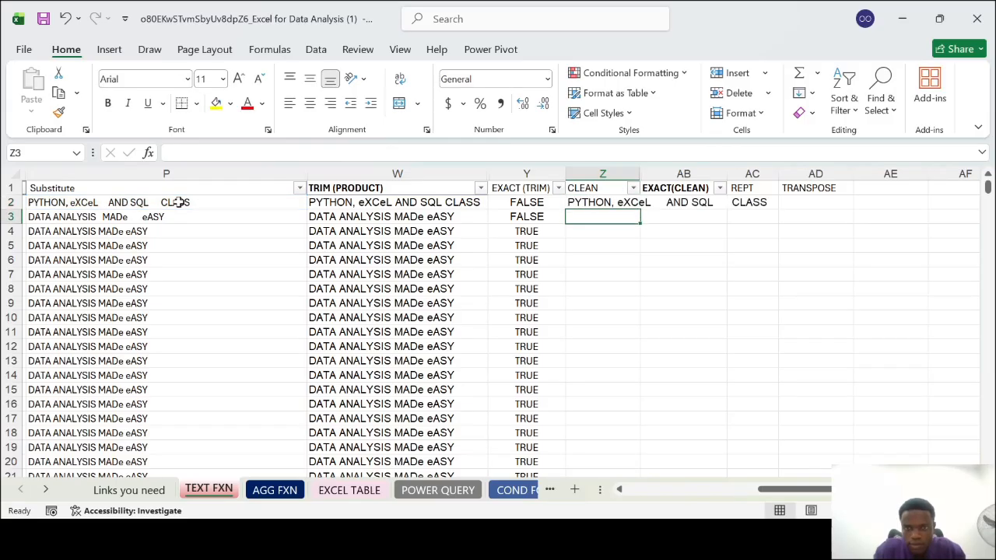
double_click(636, 173)
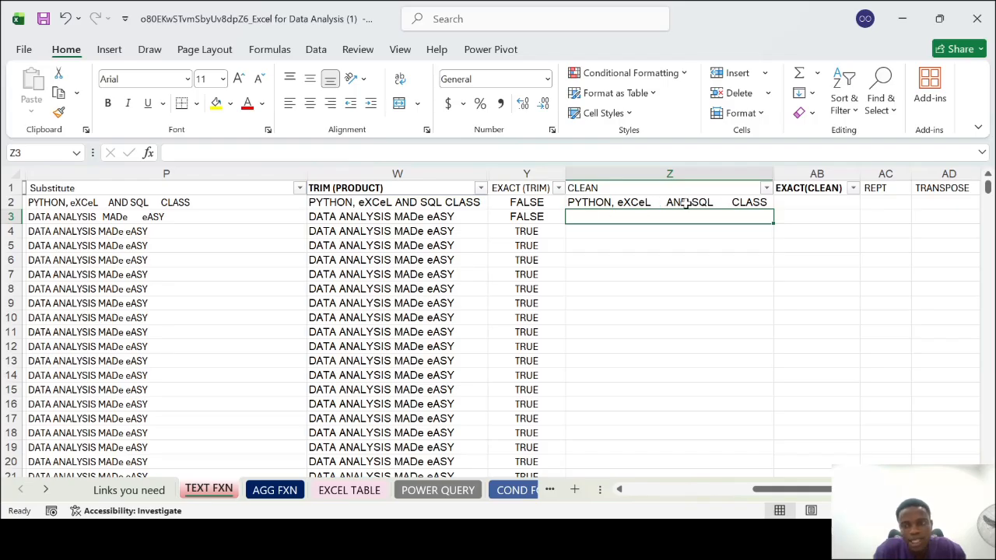
Try to fill the CLEAN formula down from Z2, and undo that fill
left_click(723, 204)
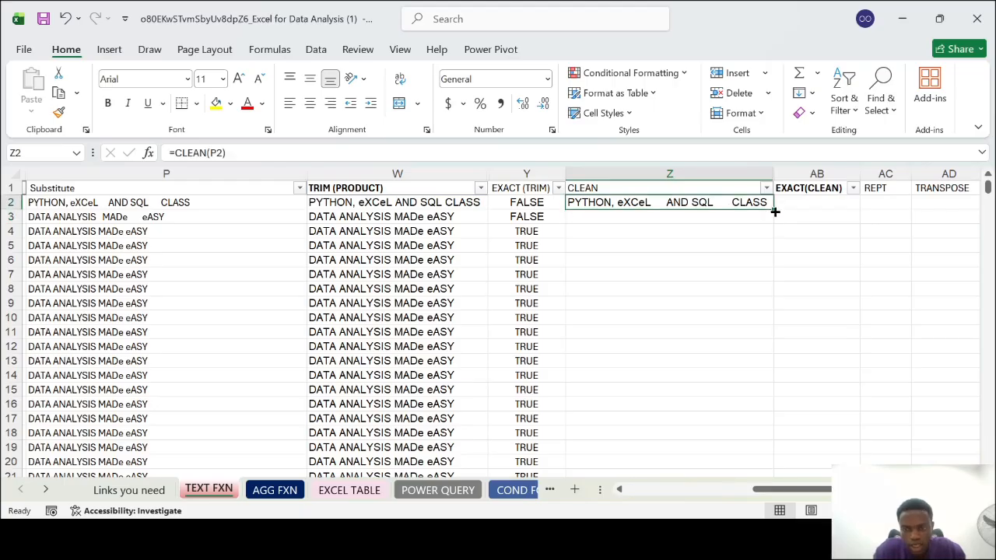
left_click_drag(775, 211, 777, 217)
key("ctrl+z")
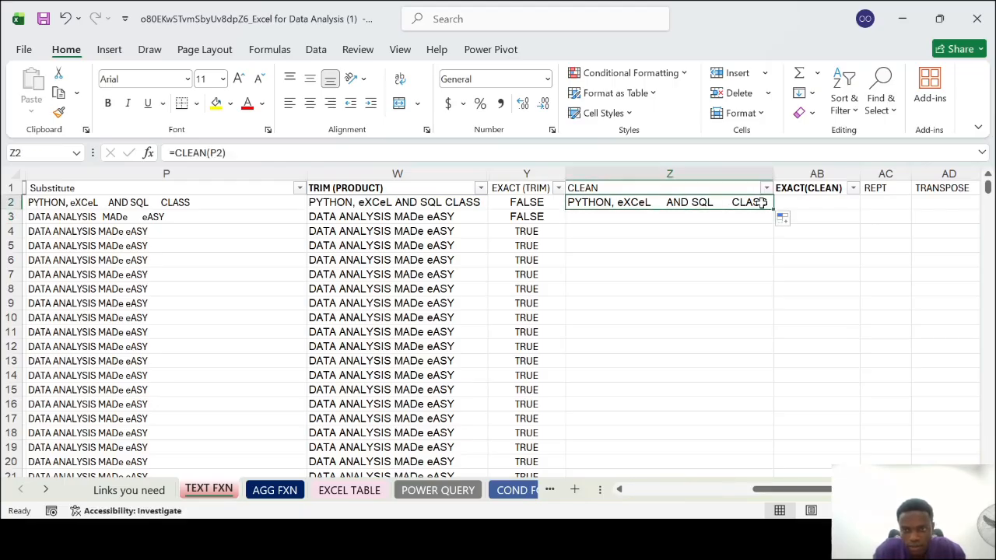
left_click(708, 264)
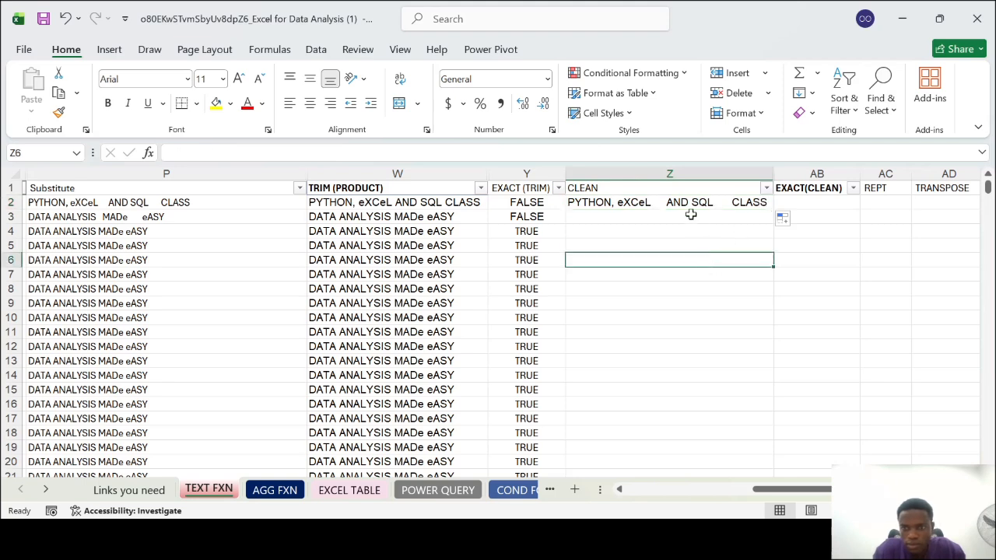
left_click(678, 207)
Enter =CLEAN(P3) in Z3 to clean the second substituted product text
left_click(608, 219)
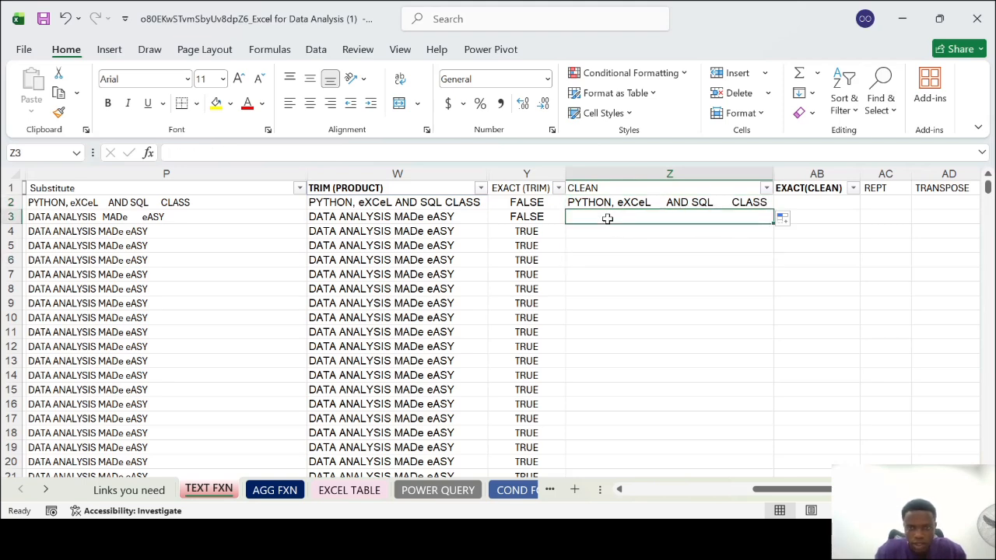
type("=CLEA")
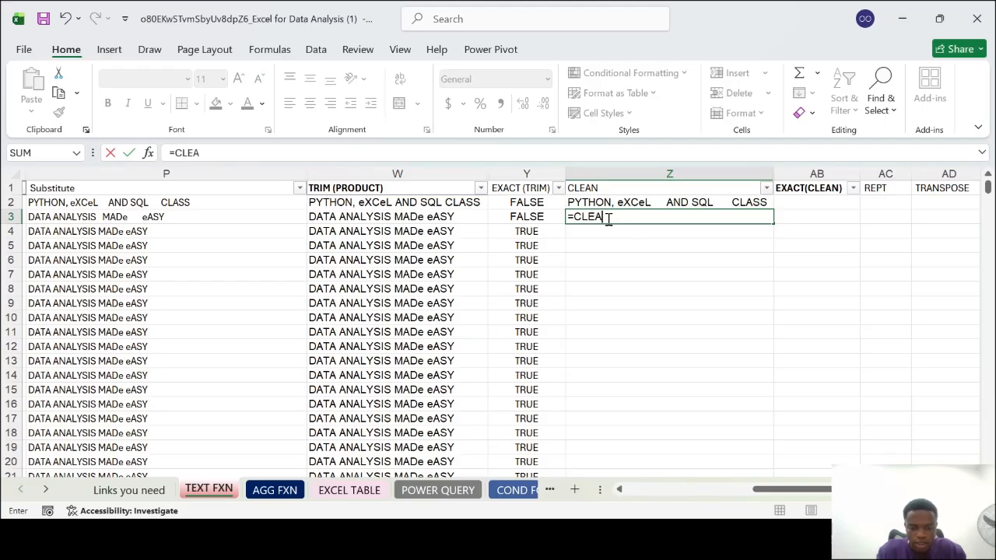
type("N(")
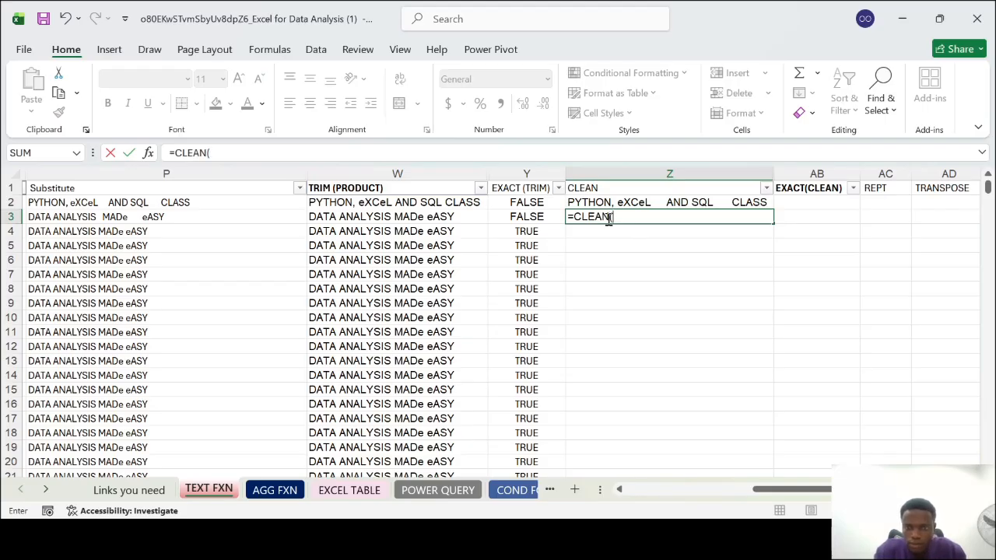
left_click(179, 215)
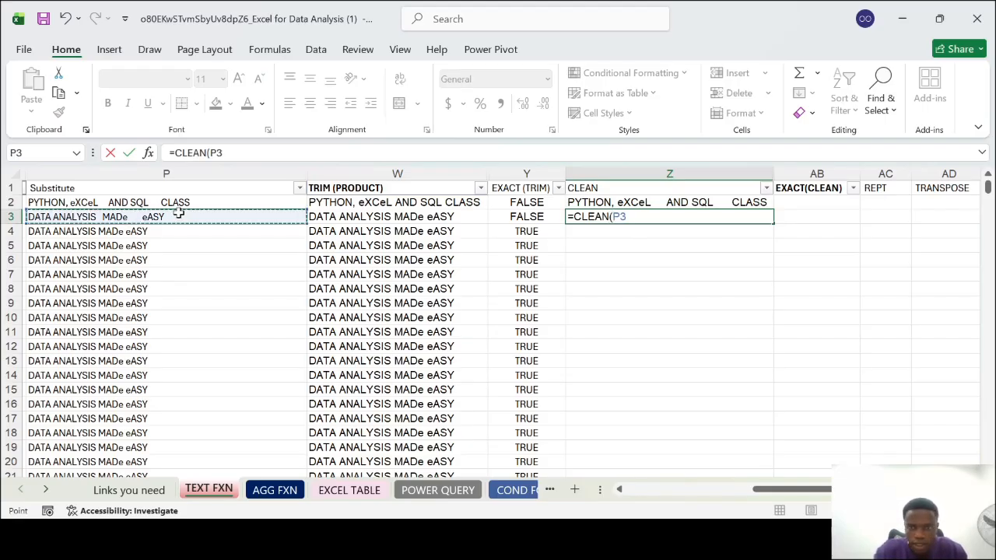
key("Return")
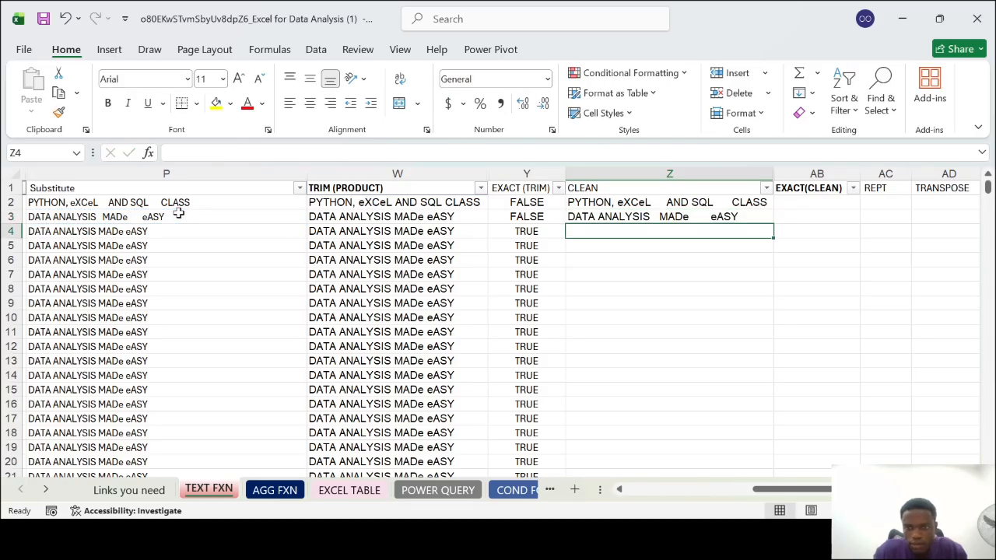
Fill the CLEAN formula from Z3 down the remaining product rows of column Z
left_click(741, 217)
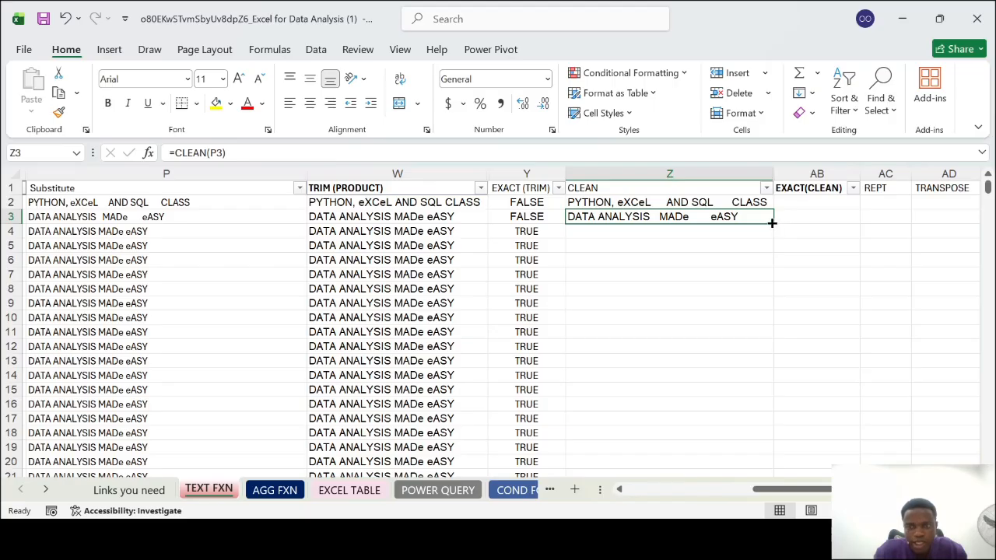
double_click(773, 223)
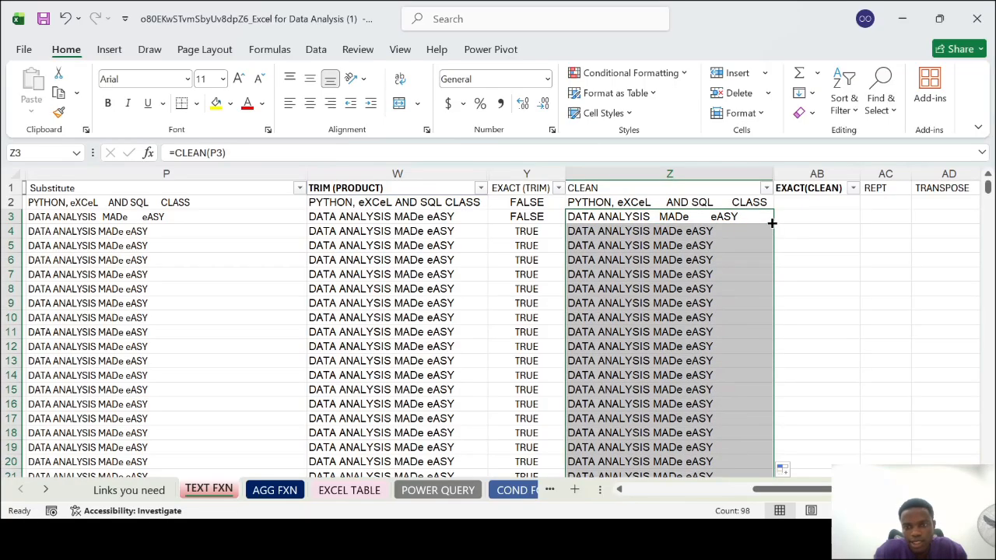
scroll(685, 296, "down", 5)
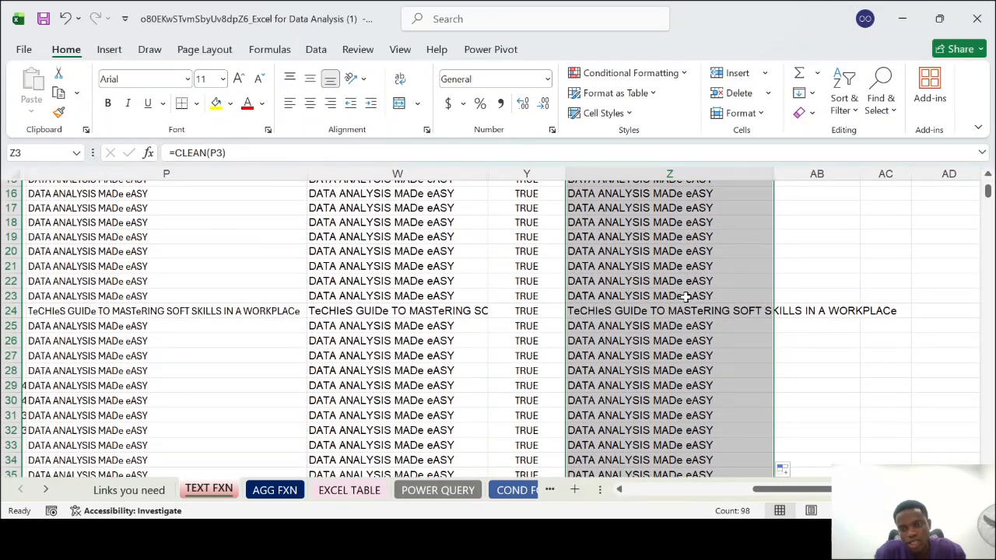
left_click(685, 296)
scroll(684, 296, "up", 5)
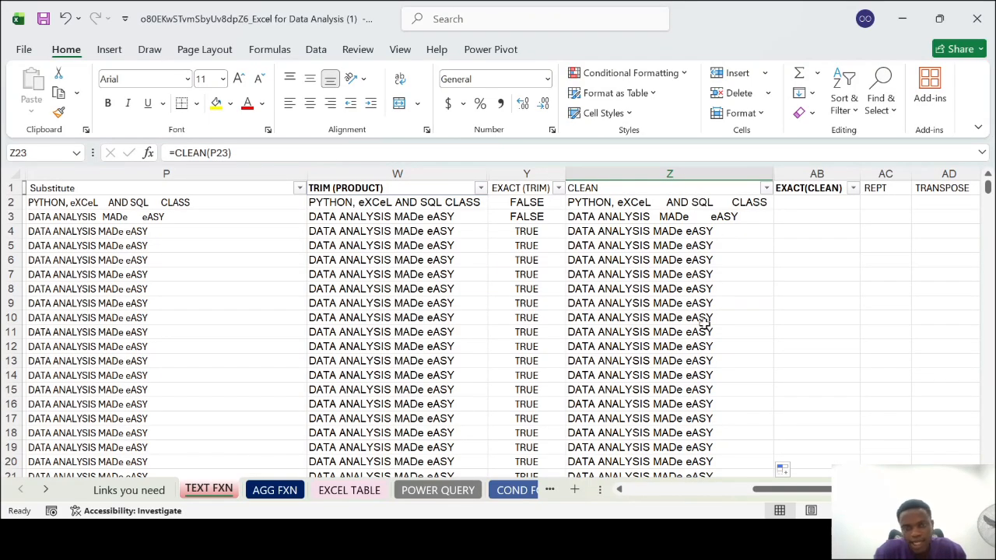
Enter =EXACT(W2,Z2) in AB2 to compare the first product's TRIM text with its CLEAN text
left_click(817, 200)
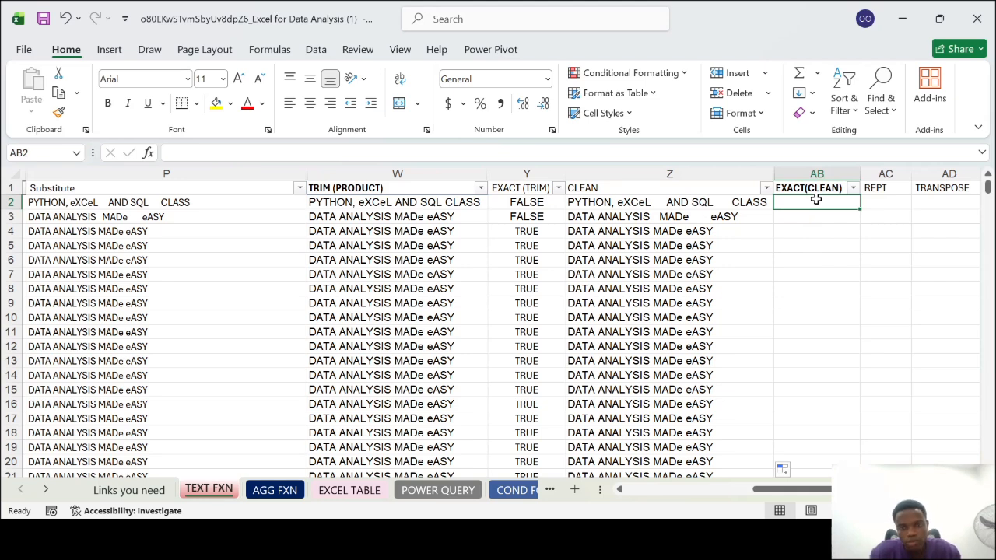
type("=")
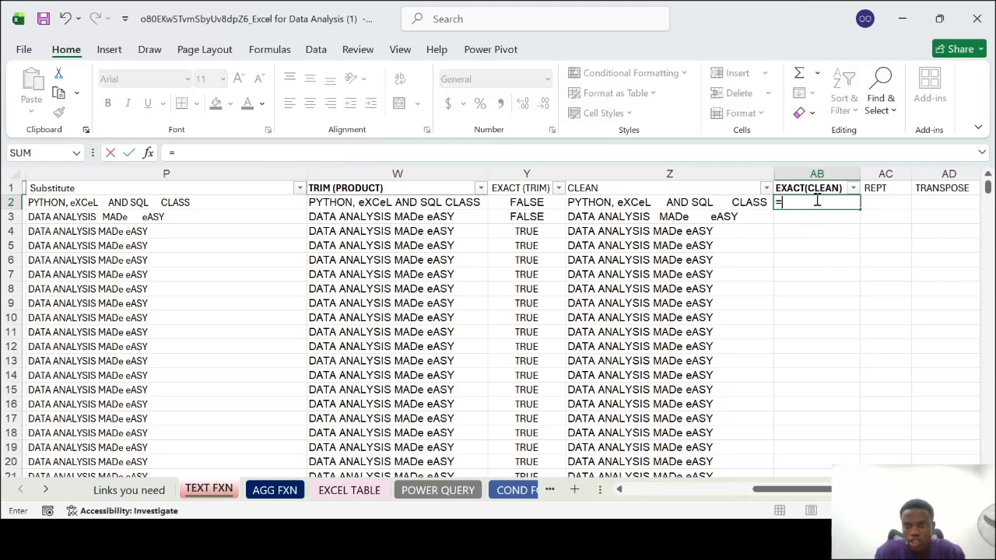
type("EXACT")
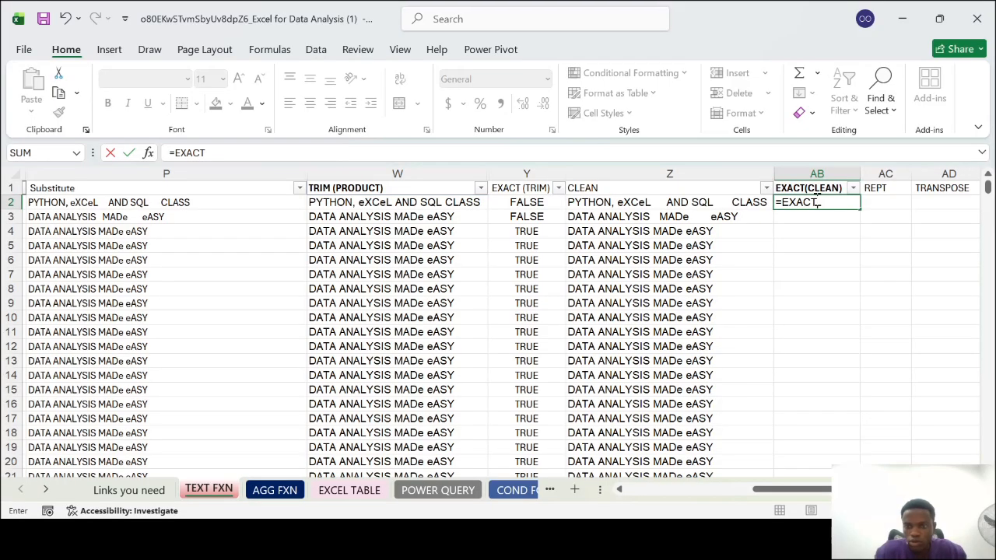
type("(")
left_click(432, 202)
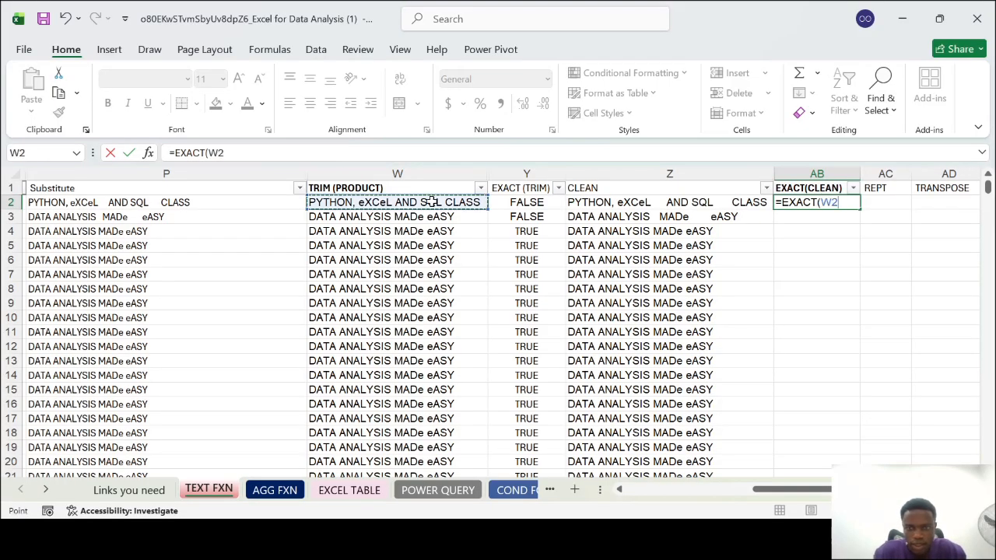
type(",")
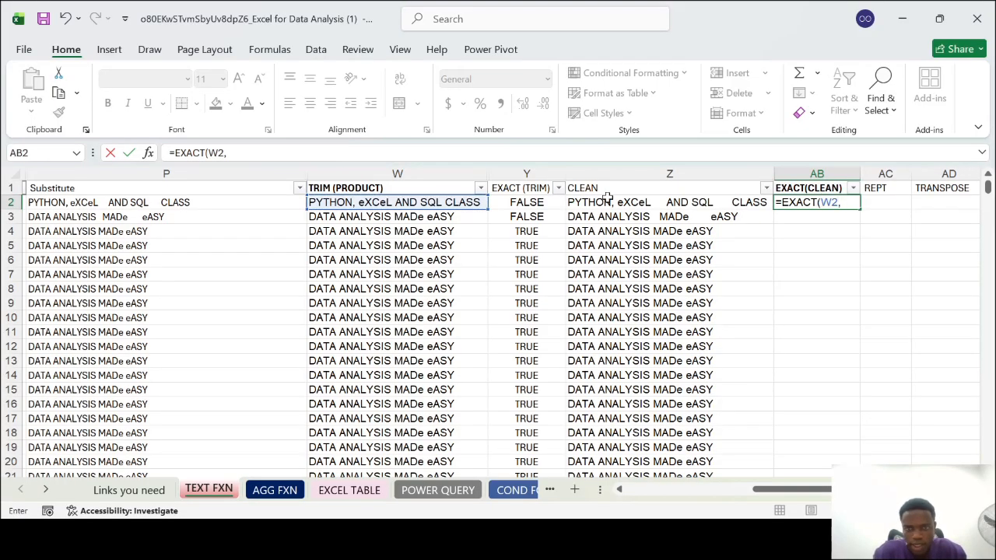
left_click(639, 202)
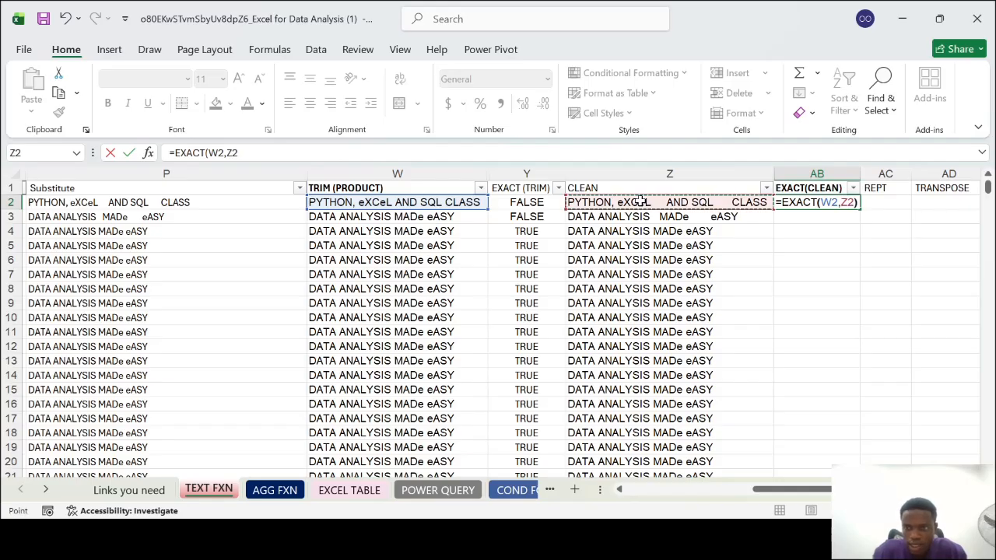
type(")")
key("Return")
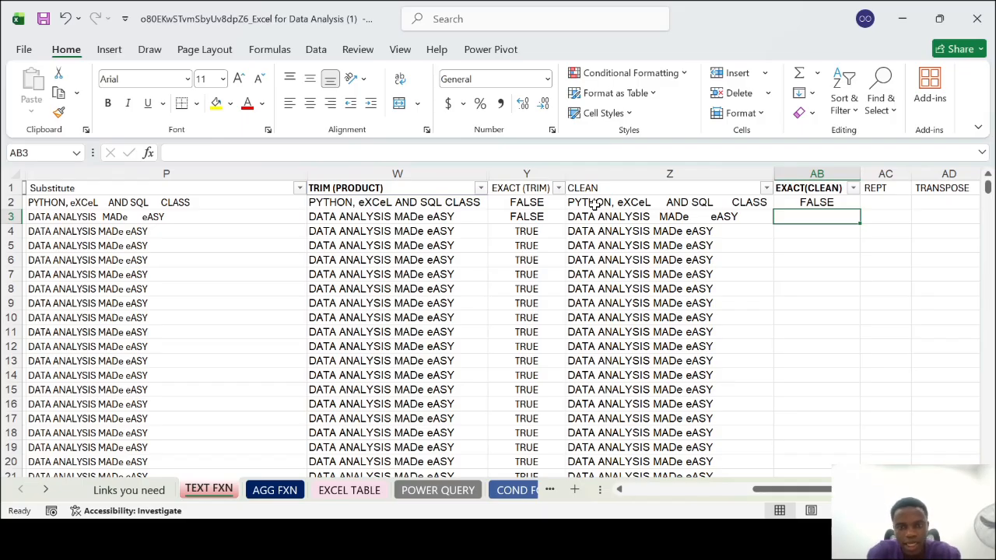
Fill the EXACT formula from AB2 down the remaining product rows of the EXACT(CLEAN) column and check the filled rows
left_click(166, 202)
left_click(166, 174)
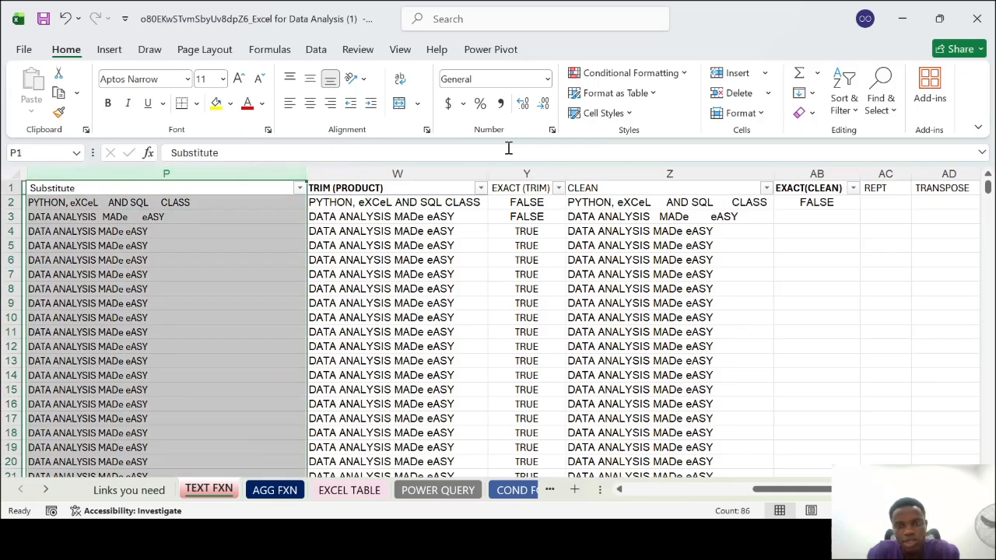
left_click(613, 167)
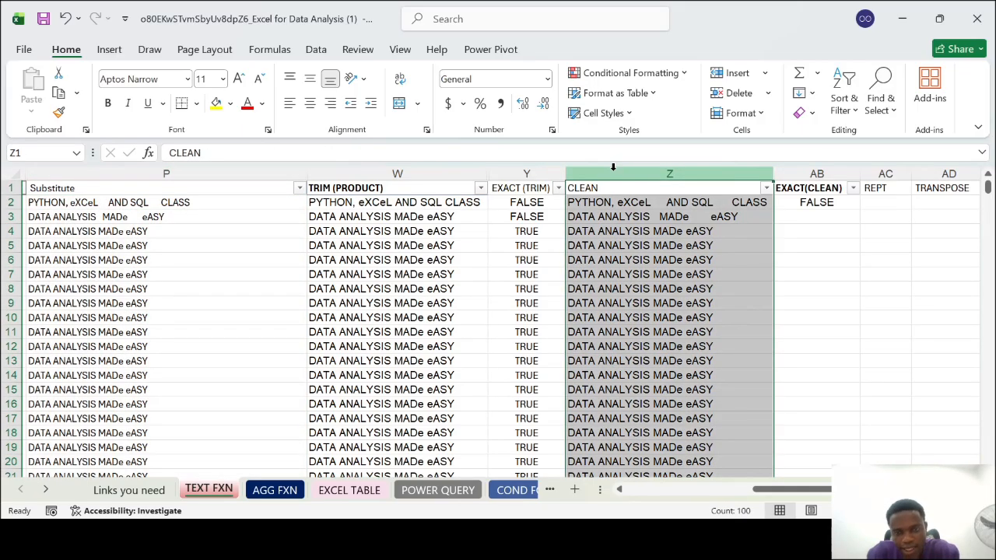
left_click(627, 258)
left_click(817, 202)
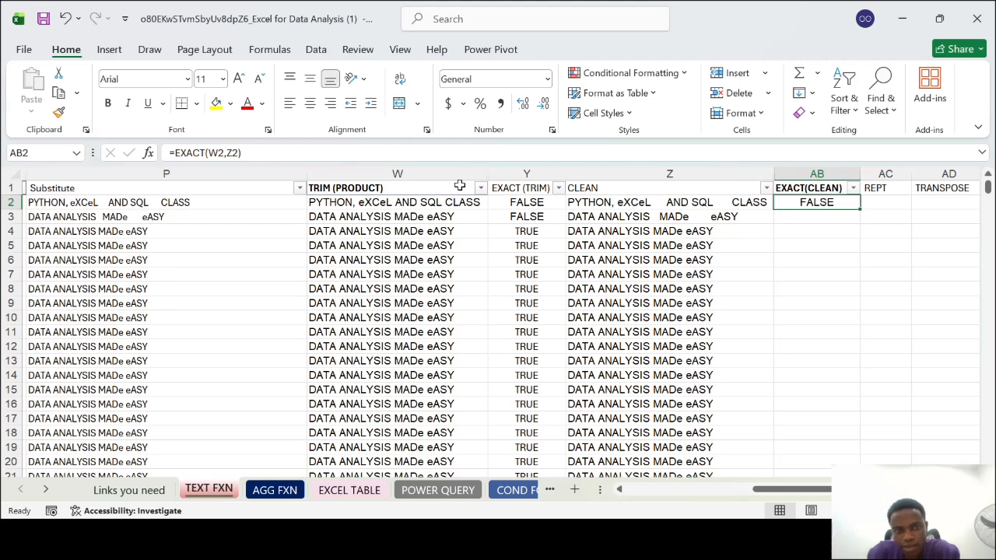
double_click(861, 208)
left_click(817, 289)
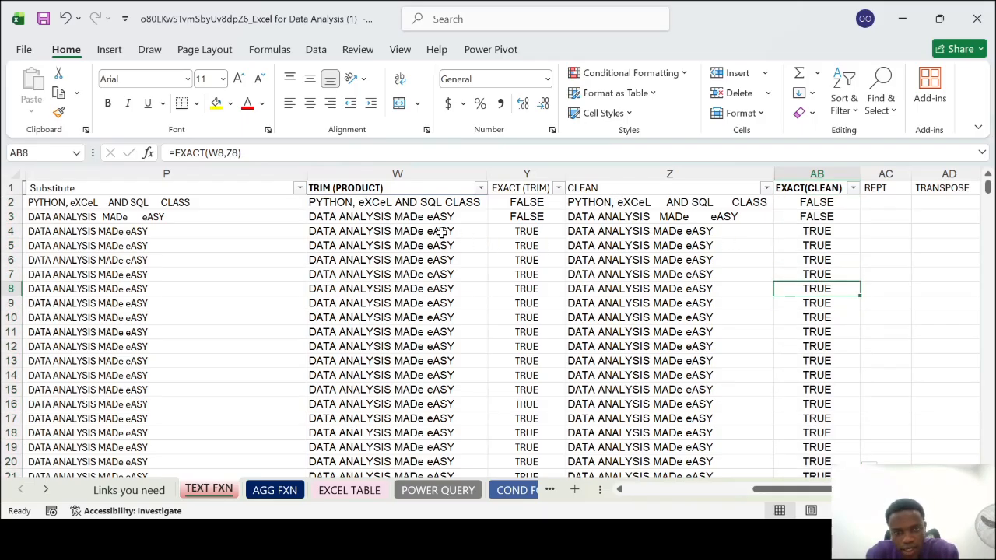
scroll(771, 329, "down", 5)
scroll(770, 329, "down", 14)
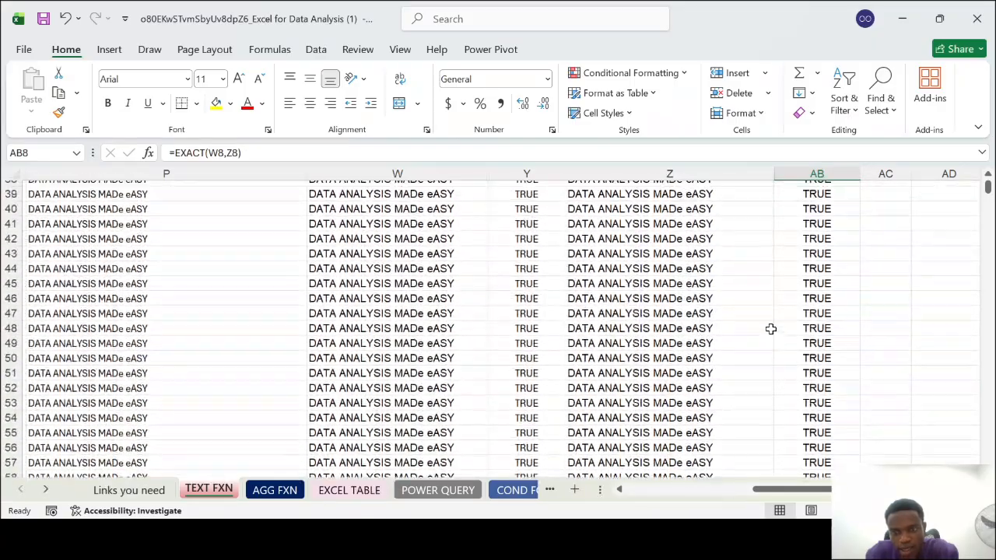
scroll(770, 330, "down", 7)
scroll(771, 330, "up", 10)
scroll(771, 330, "up", 16)
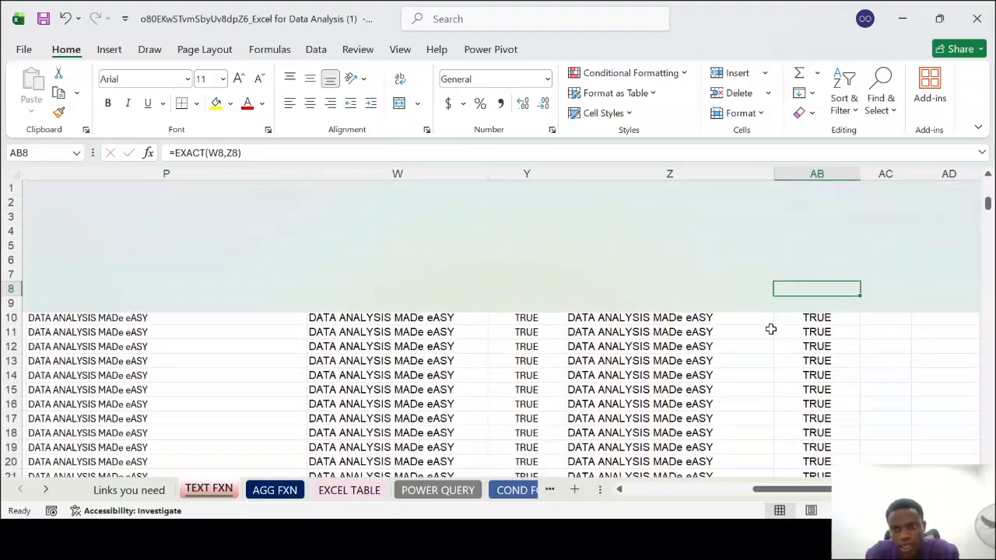
Hide the columns from Substitute (P) through EXACT(CLEAN) (AB), and select AC2 under the REPT header
scroll(771, 329, "right", 6)
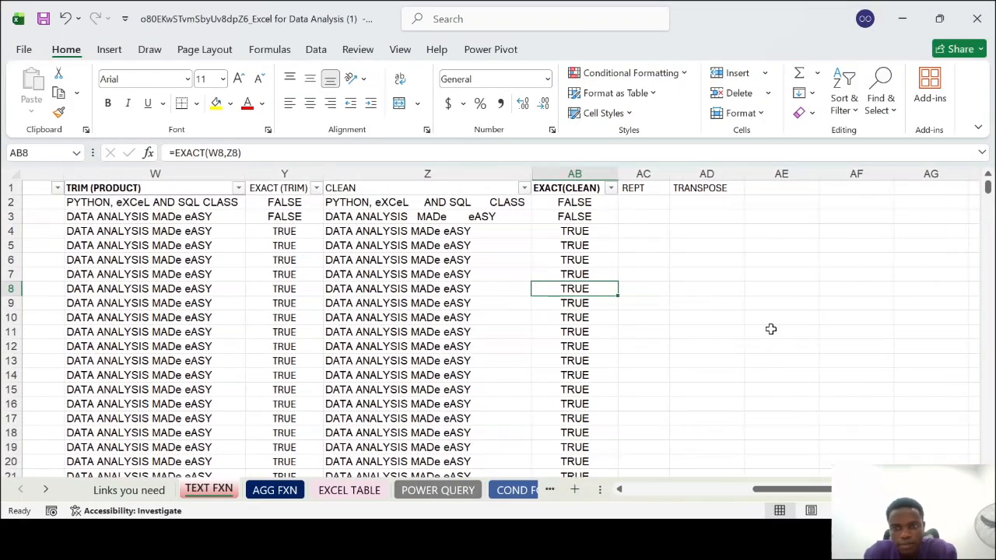
scroll(486, 332, "left", 8)
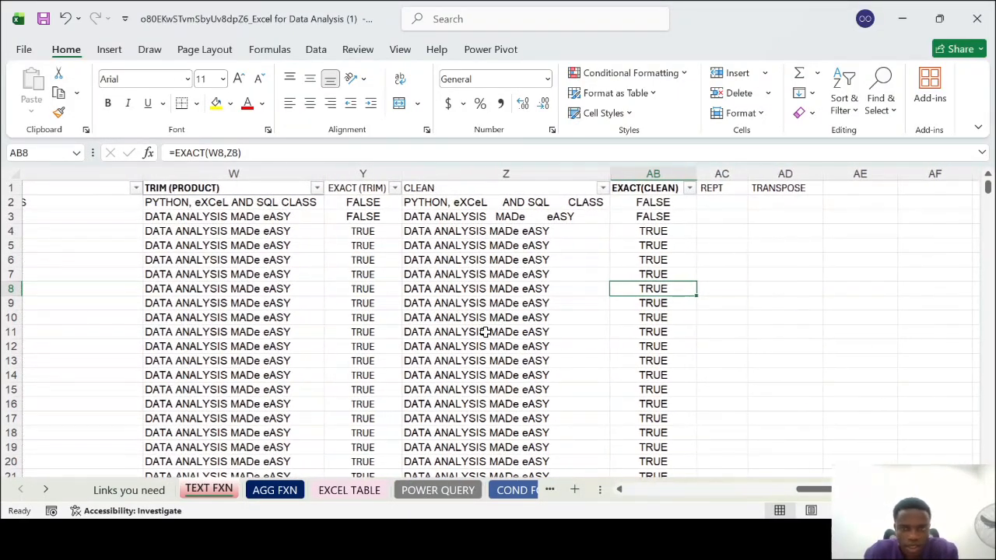
scroll(219, 225, "left", 3)
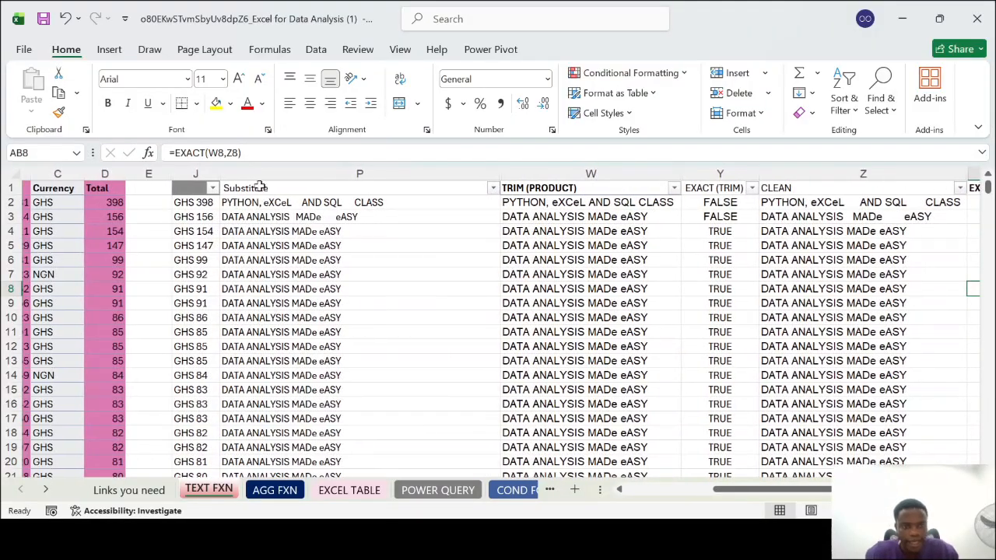
left_click(274, 175)
scroll(800, 166, "right", 12)
scroll(801, 166, "left", 6)
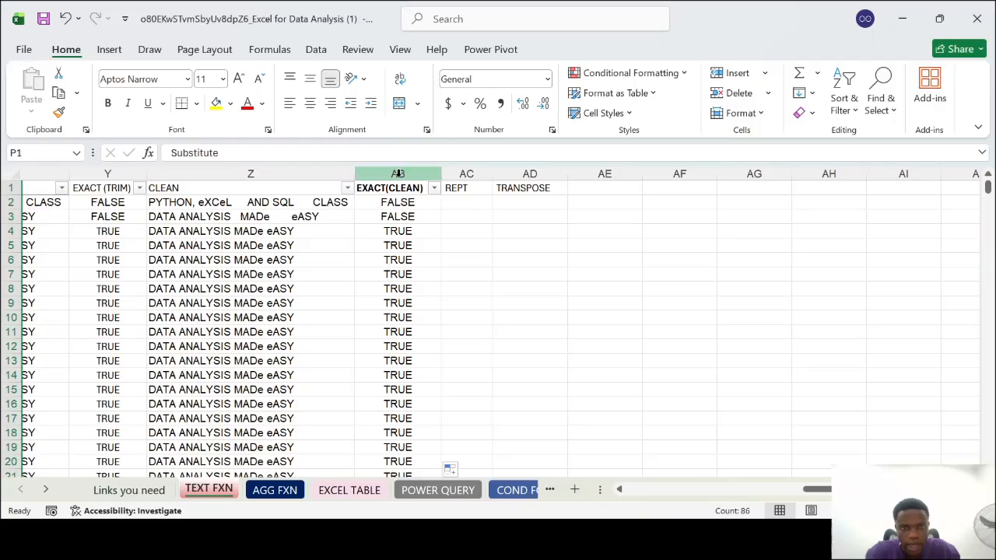
left_click(399, 173, "shift")
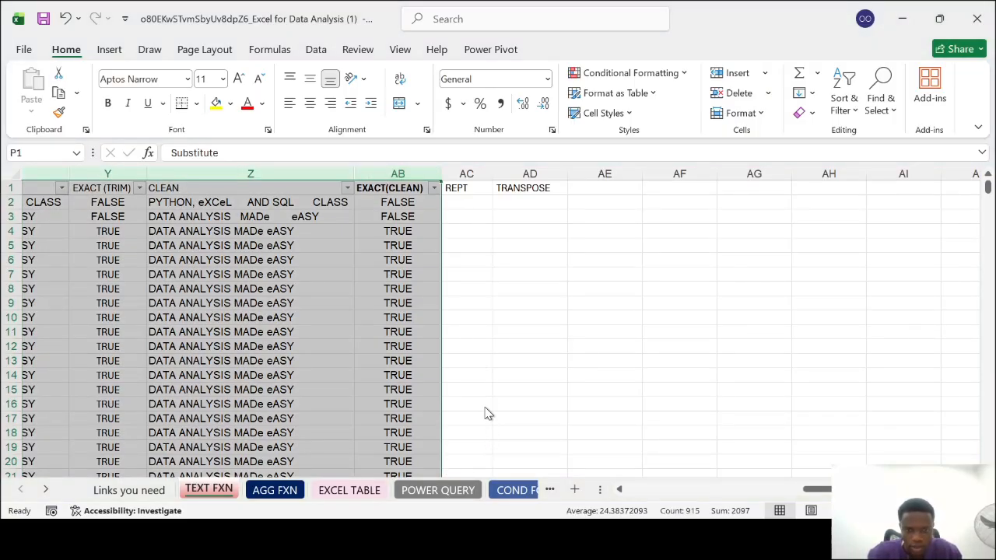
key("ctrl+0")
left_click(371, 302)
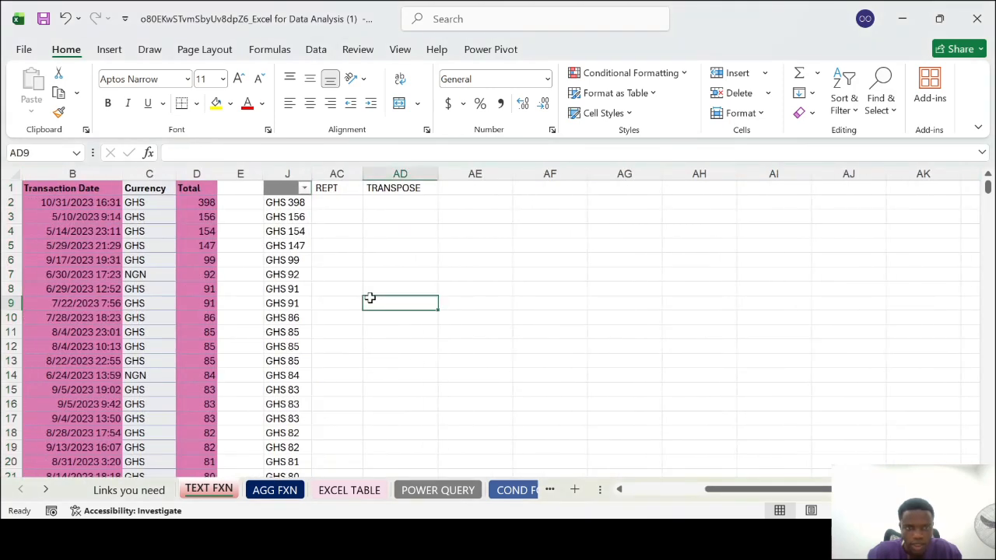
left_click(344, 204)
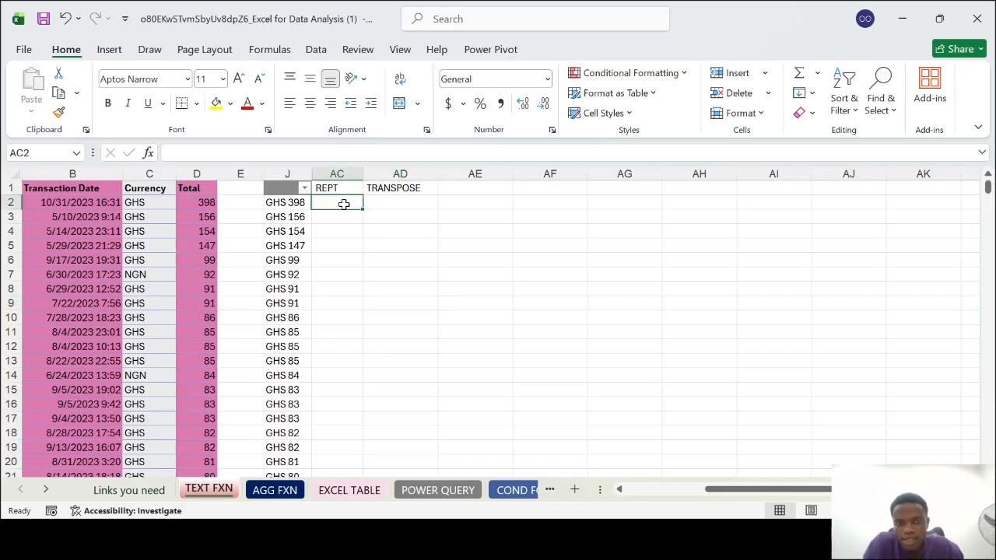
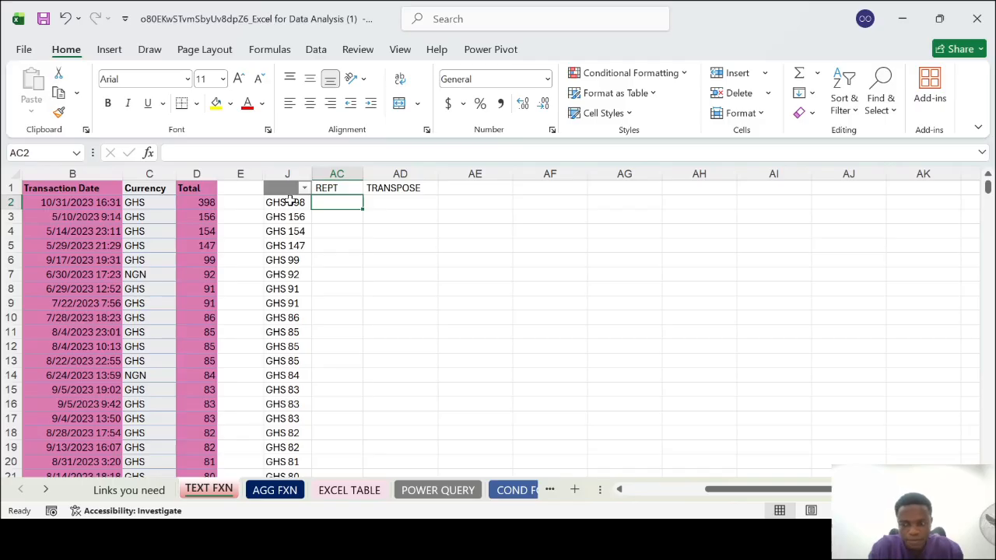
type("=")
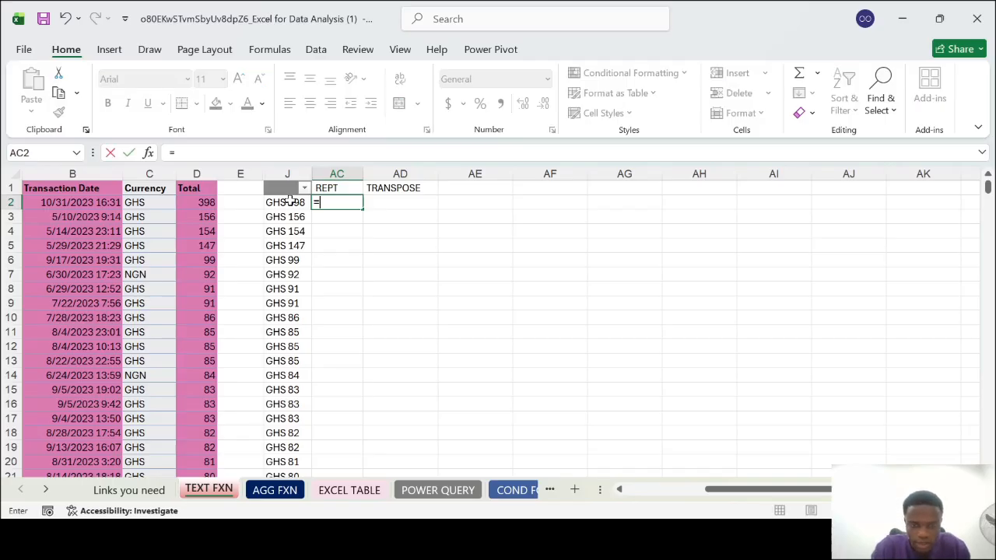
type("RE")
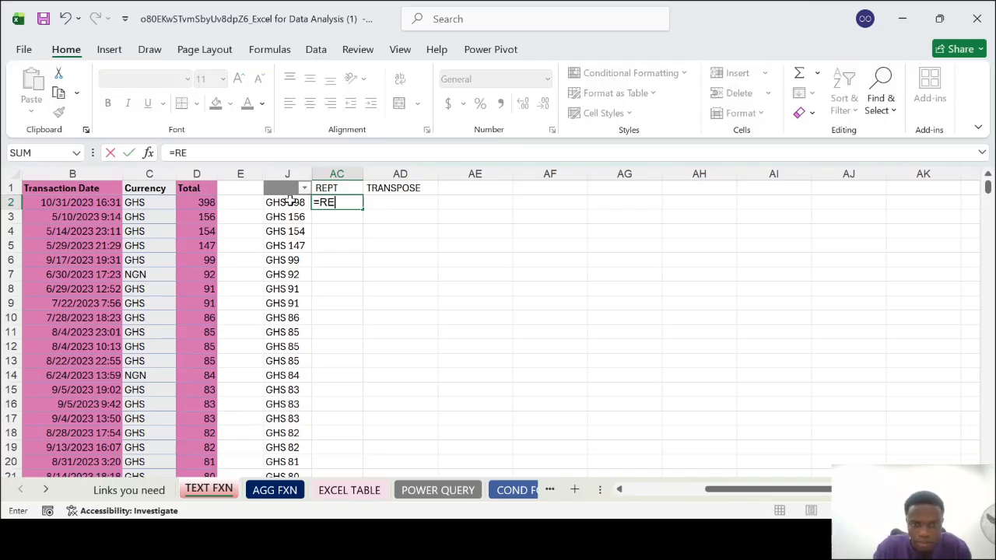
type("P")
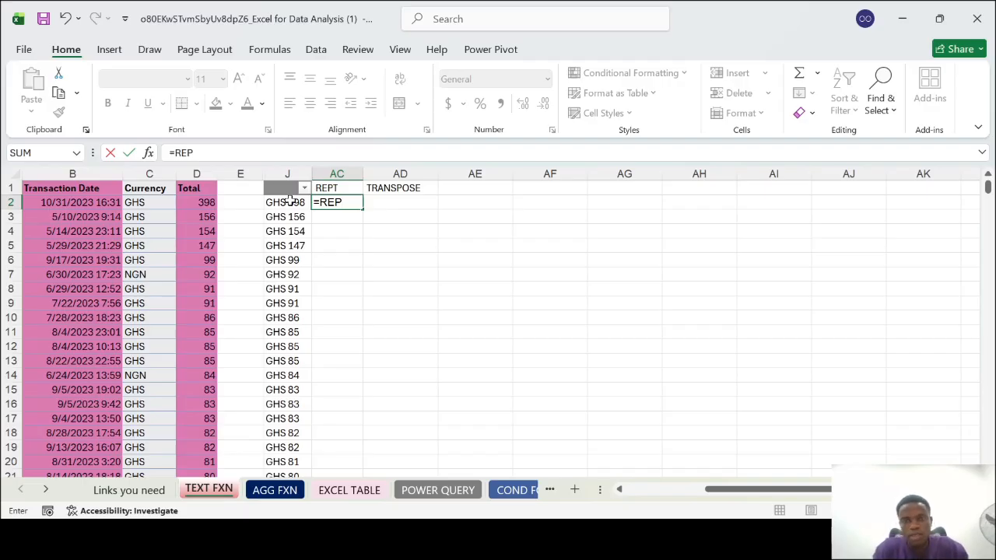
type("T(")
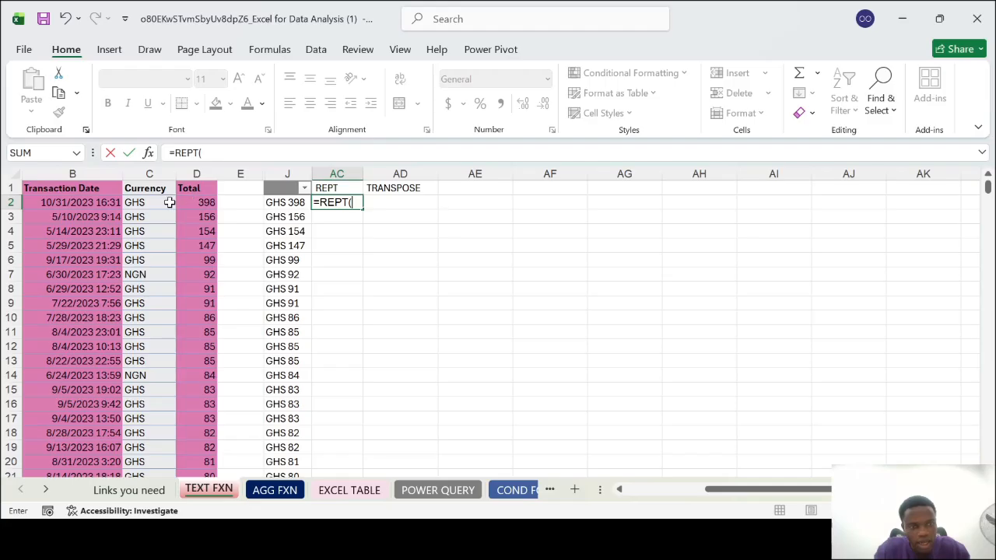
left_click(169, 202)
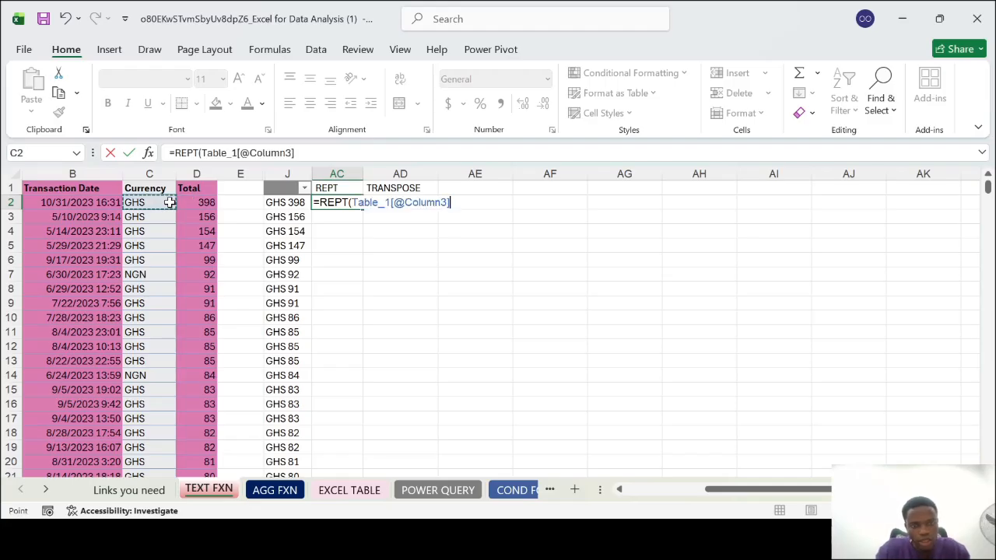
left_click(187, 201)
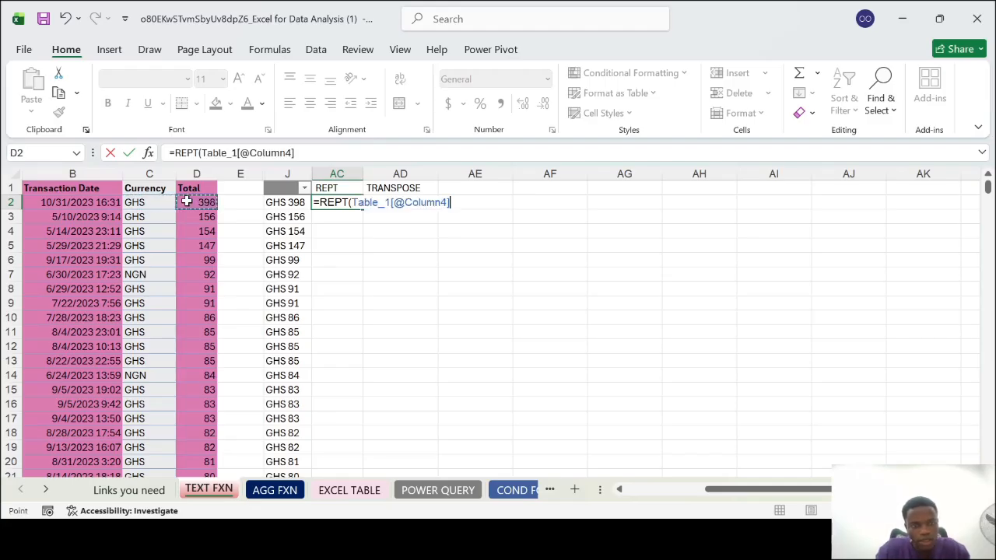
type(",")
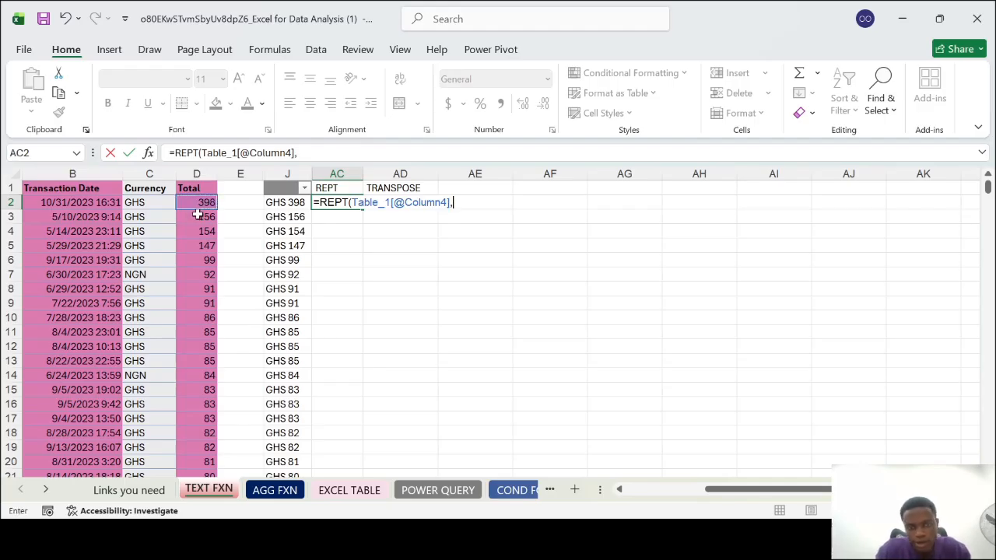
type("4")
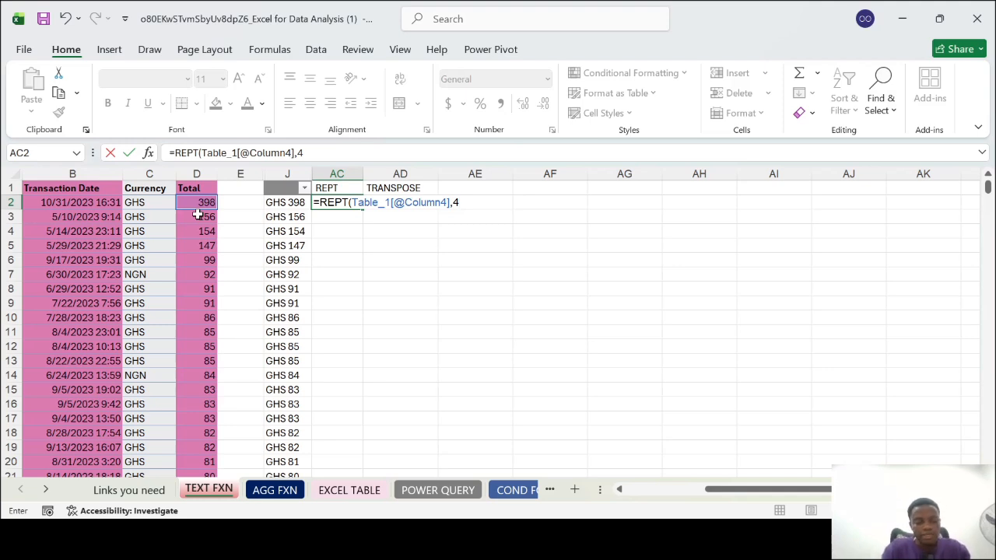
type(")")
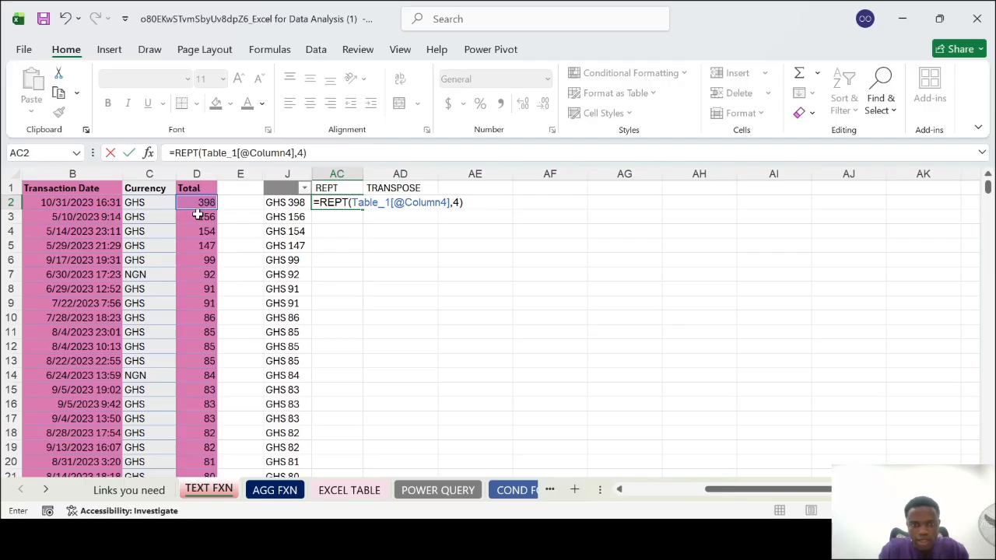
key("Return")
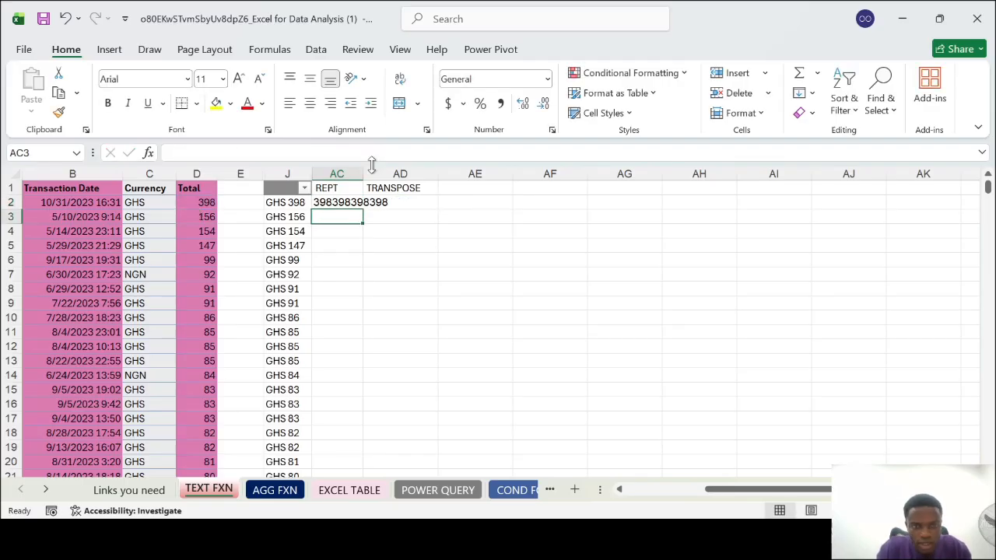
double_click(362, 170)
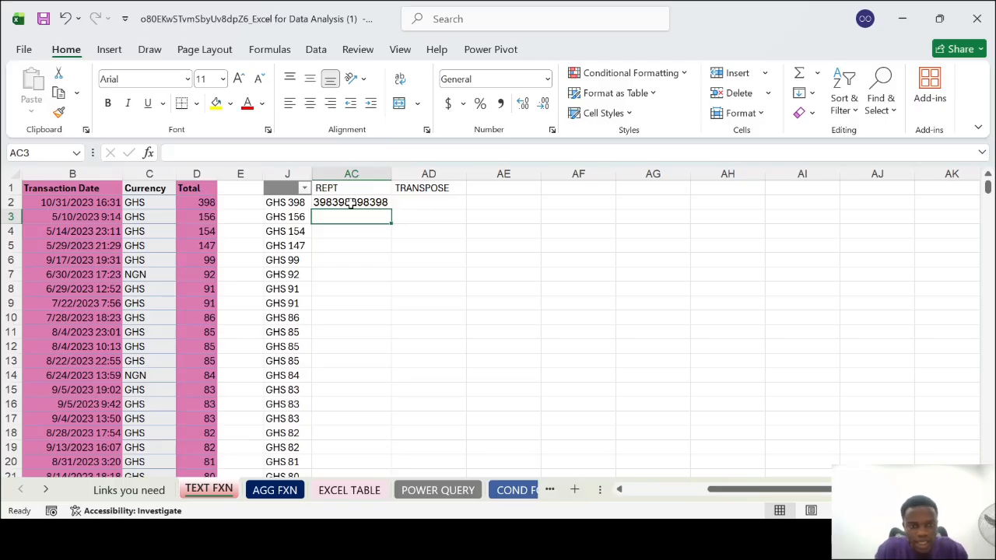
double_click(351, 202)
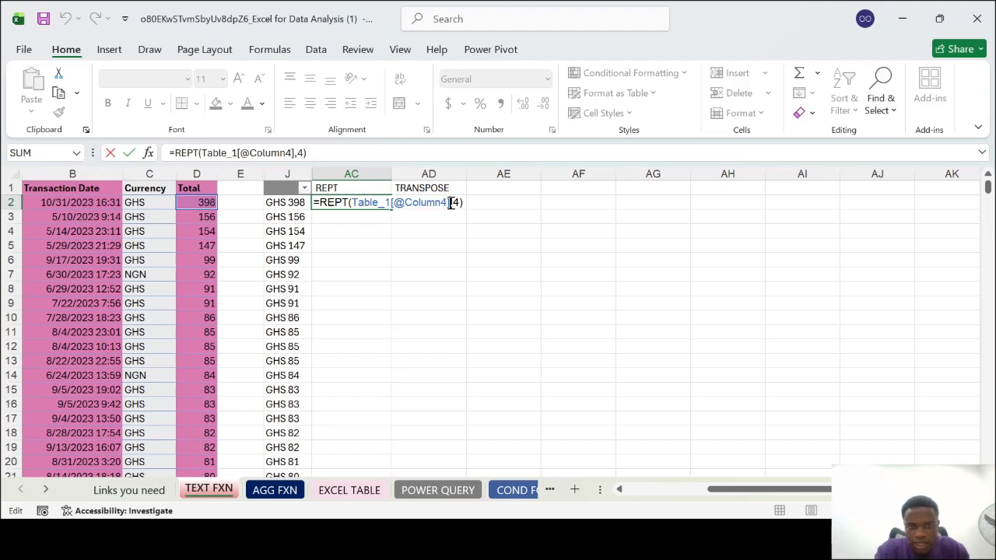
left_click(451, 202)
type("#")
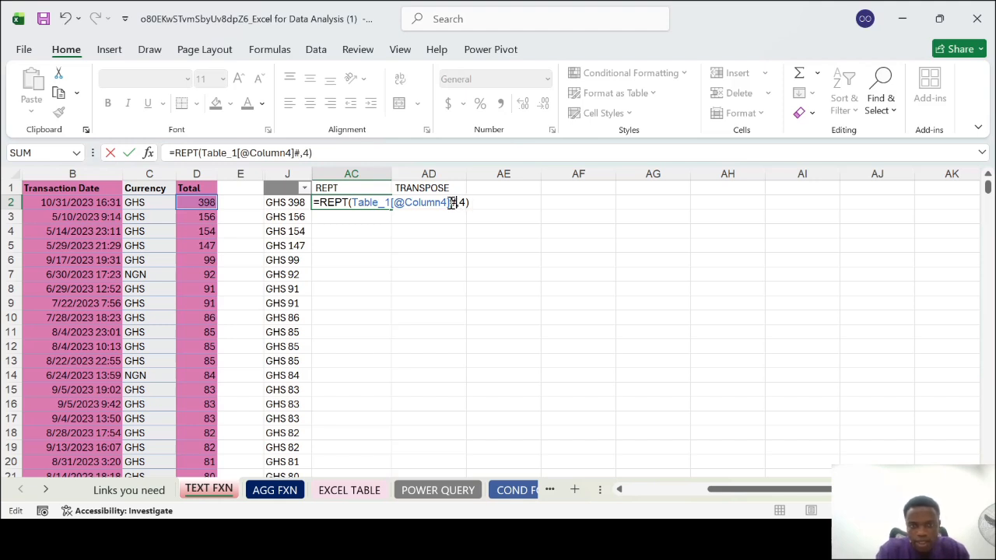
key("BackSpace")
type("&")
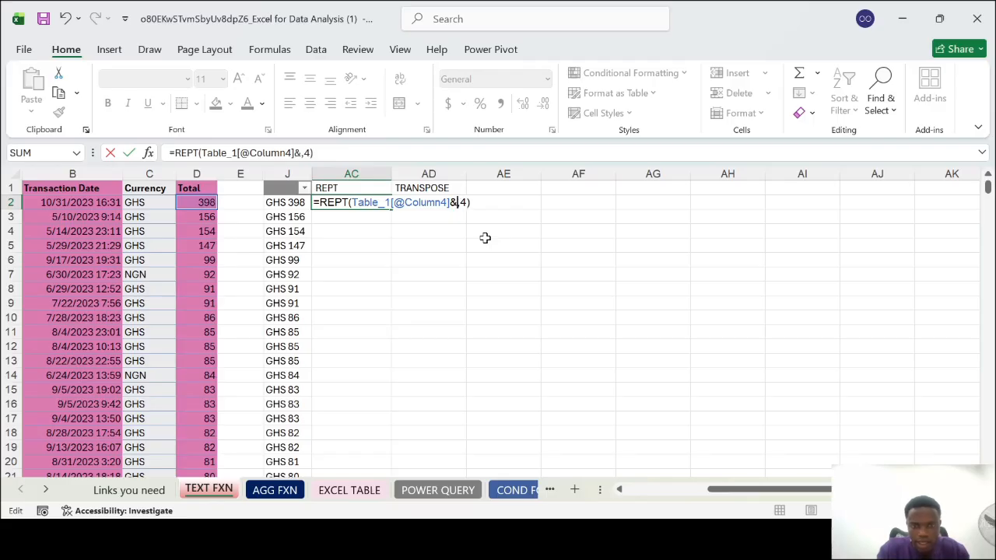
type("'")
key("BackSpace")
type("\"")
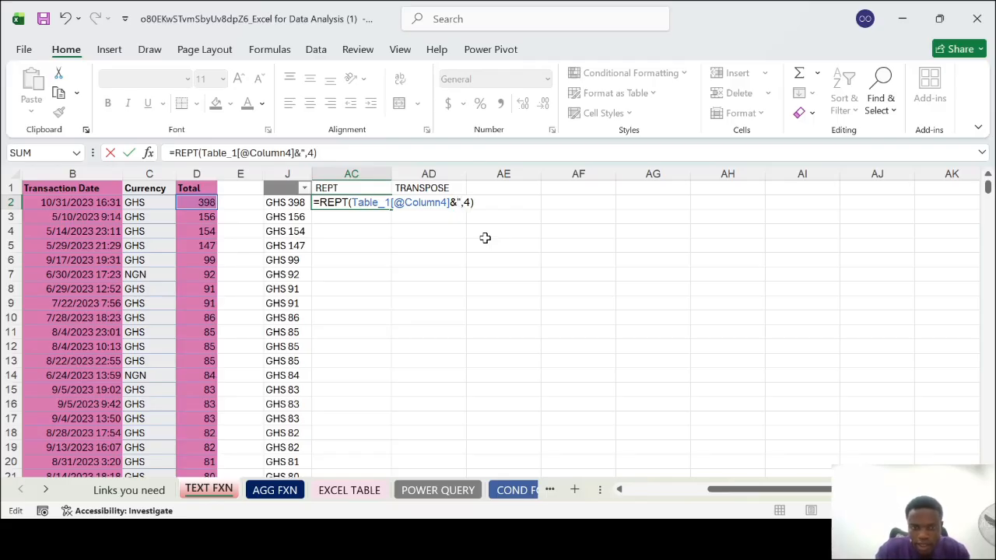
type(" \"")
key("Return")
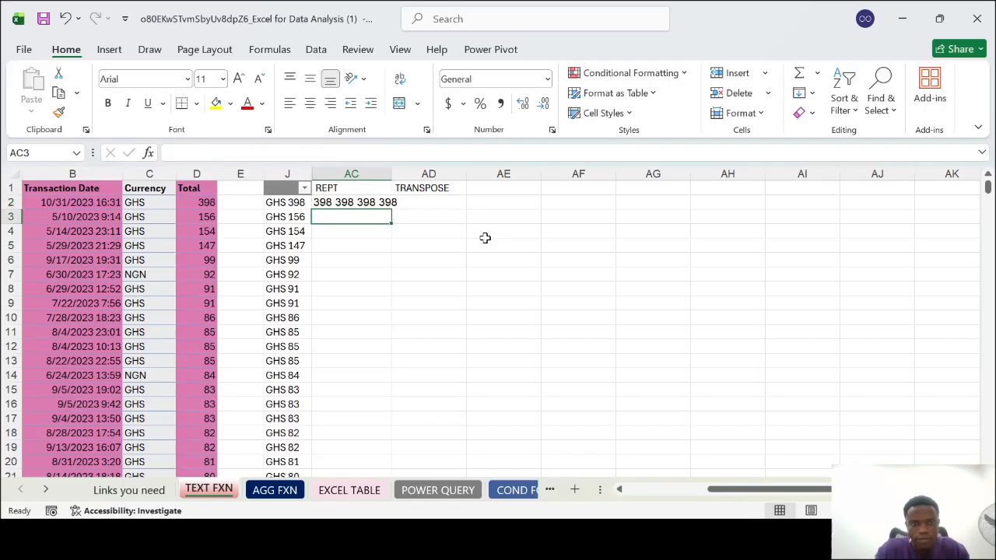
left_click(366, 202)
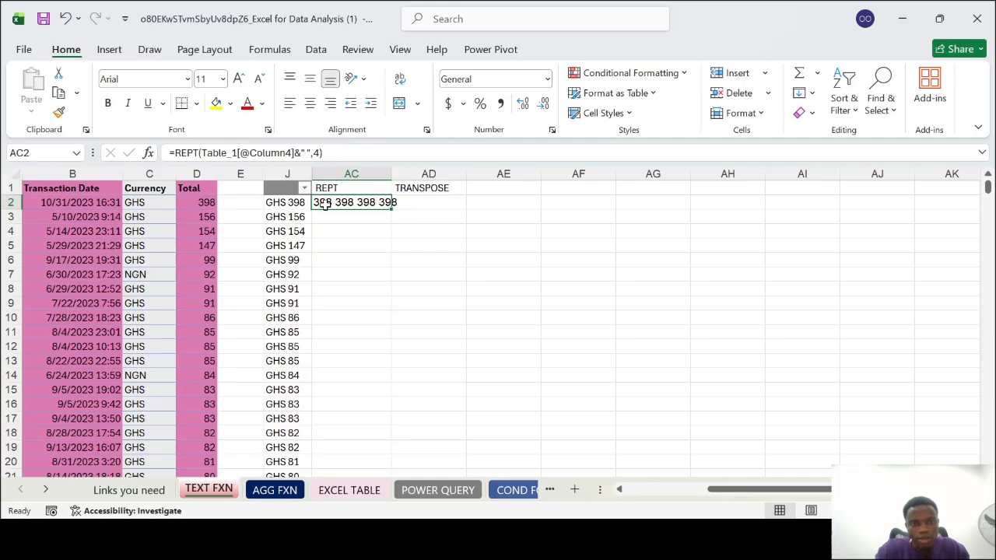
left_click(361, 215)
type("=")
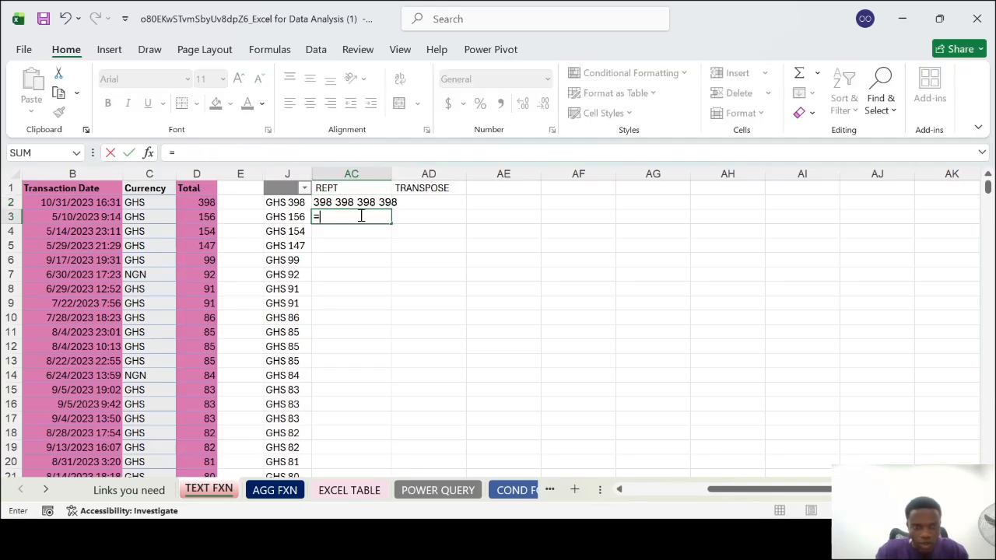
type("REPT")
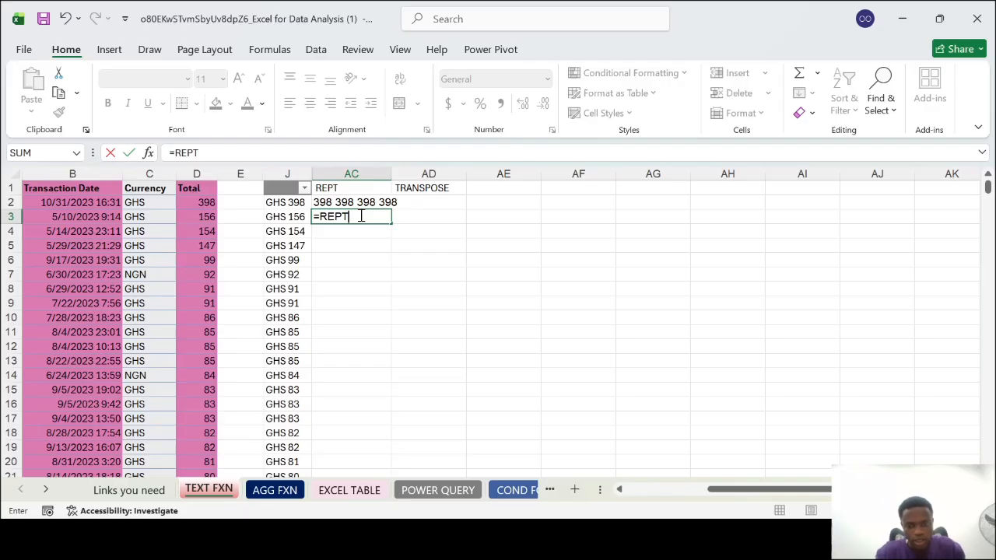
type("(")
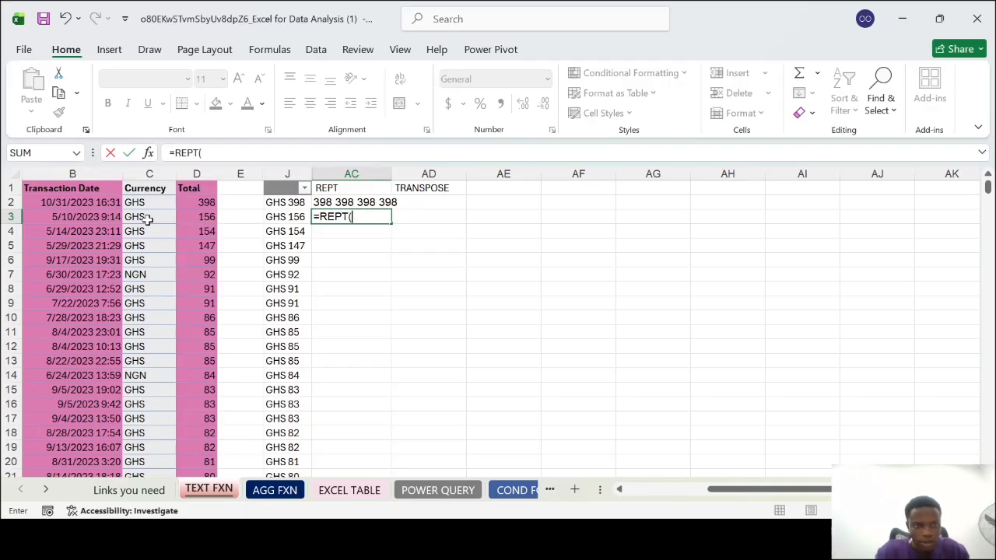
left_click(146, 221)
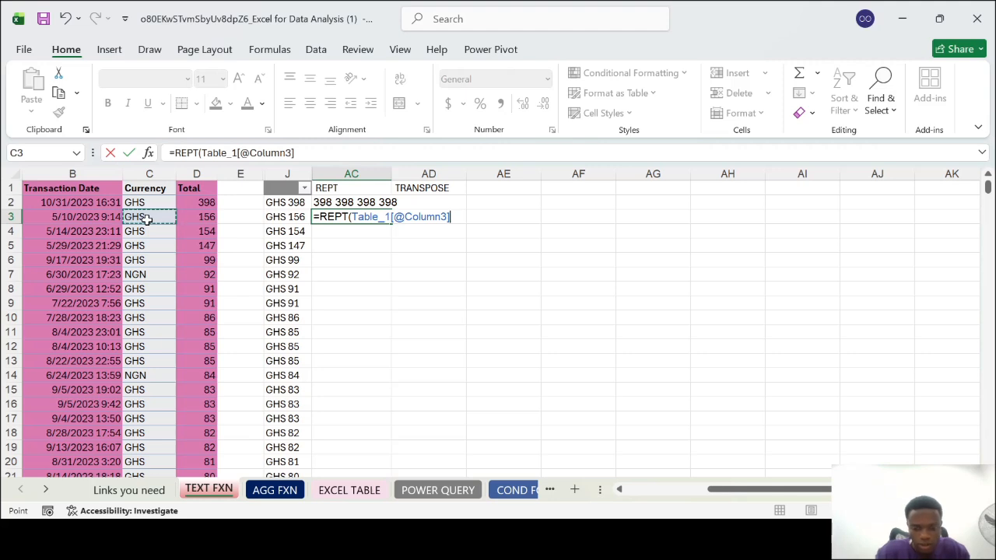
type(",")
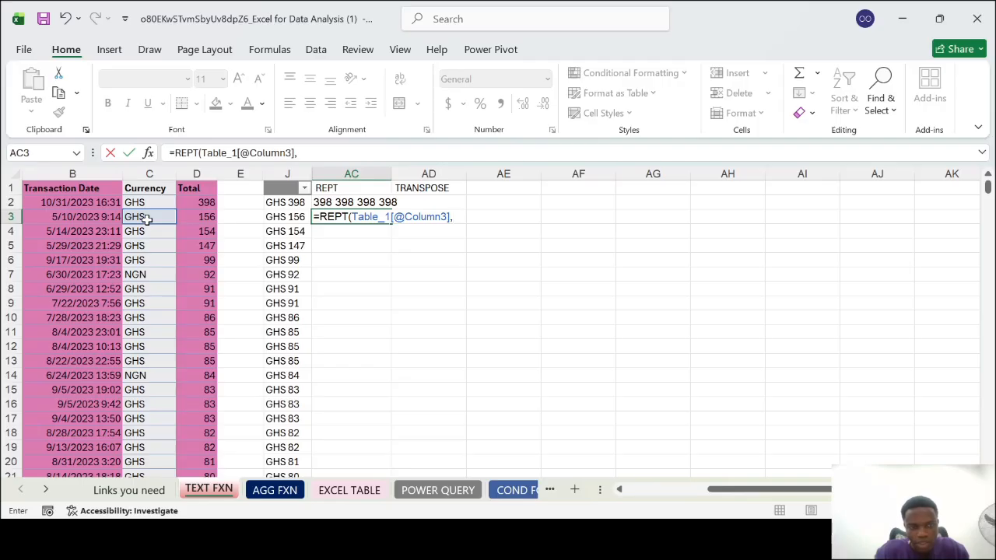
type("3")
key("Return")
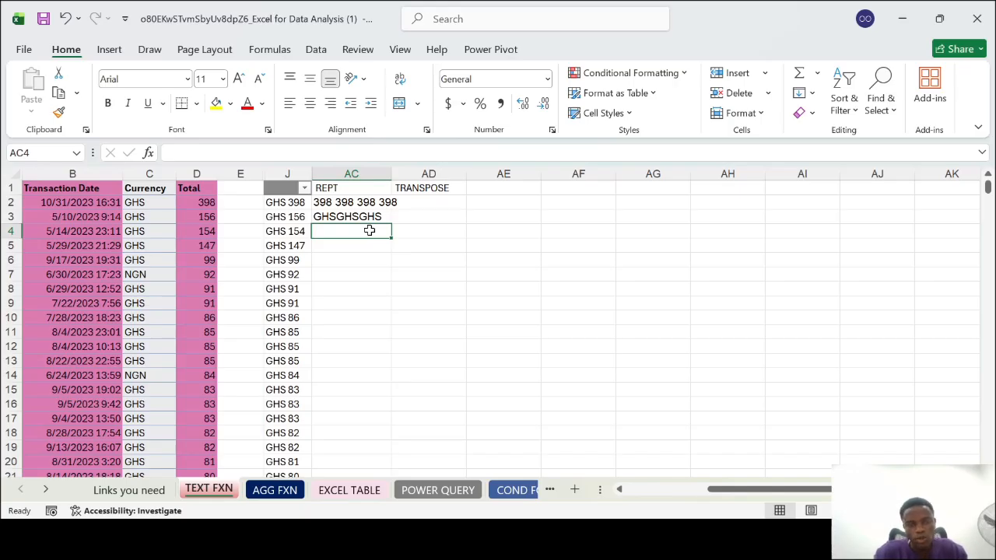
type("=")
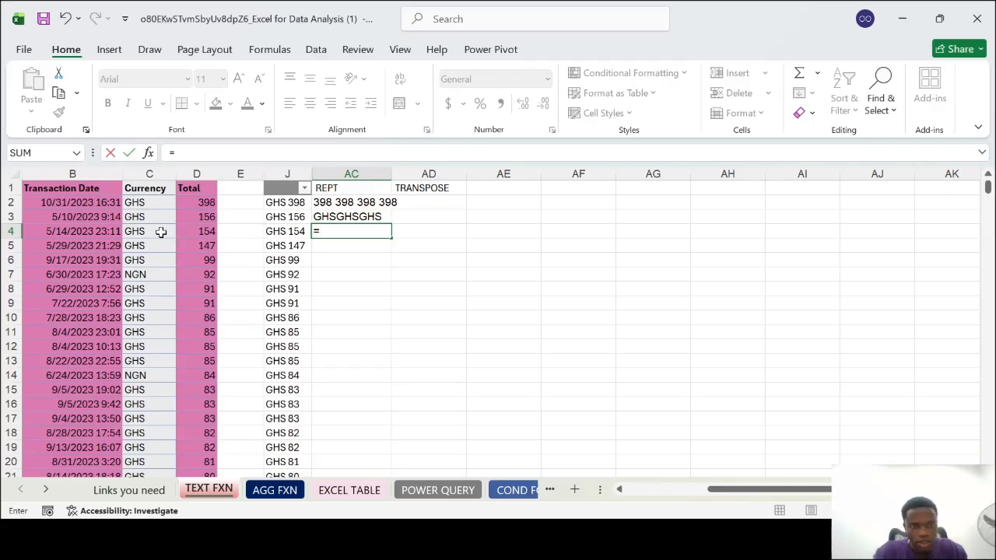
type("REPT")
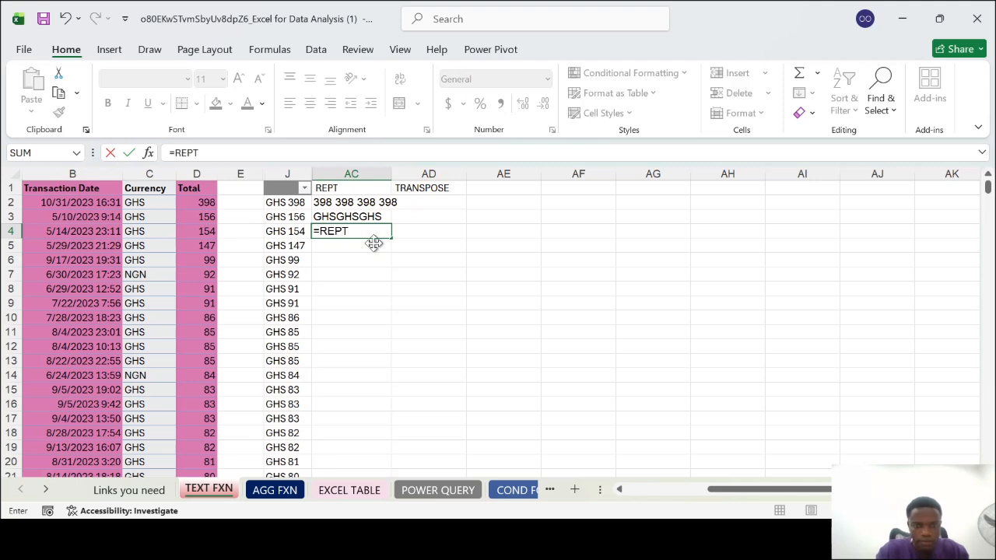
type("(")
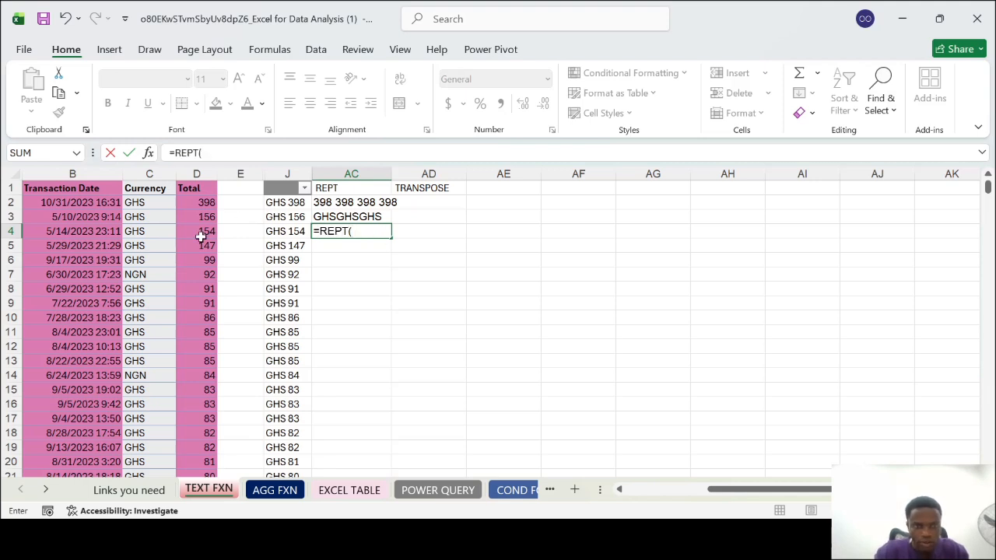
left_click(145, 232)
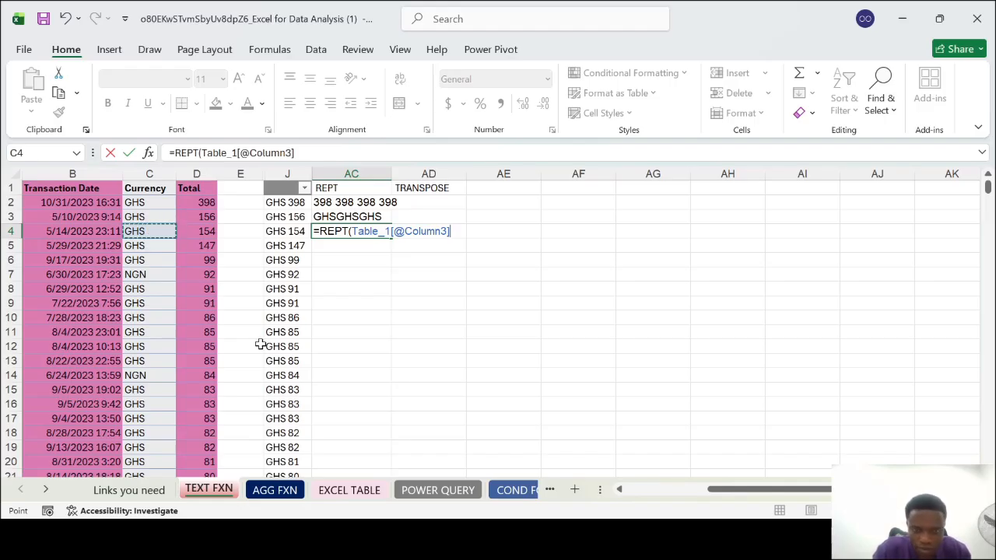
type("&\"-\",")
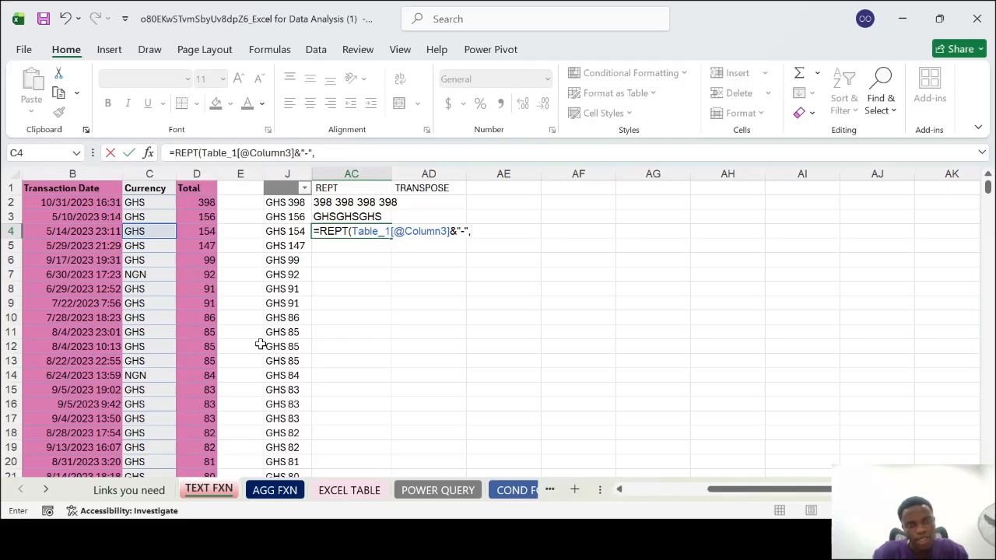
type("3")
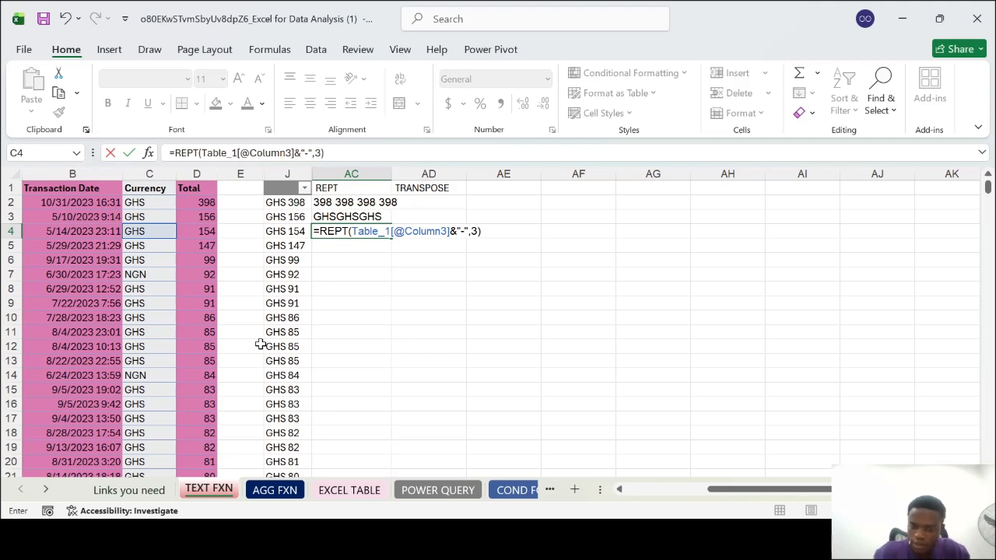
type(")")
key("Return")
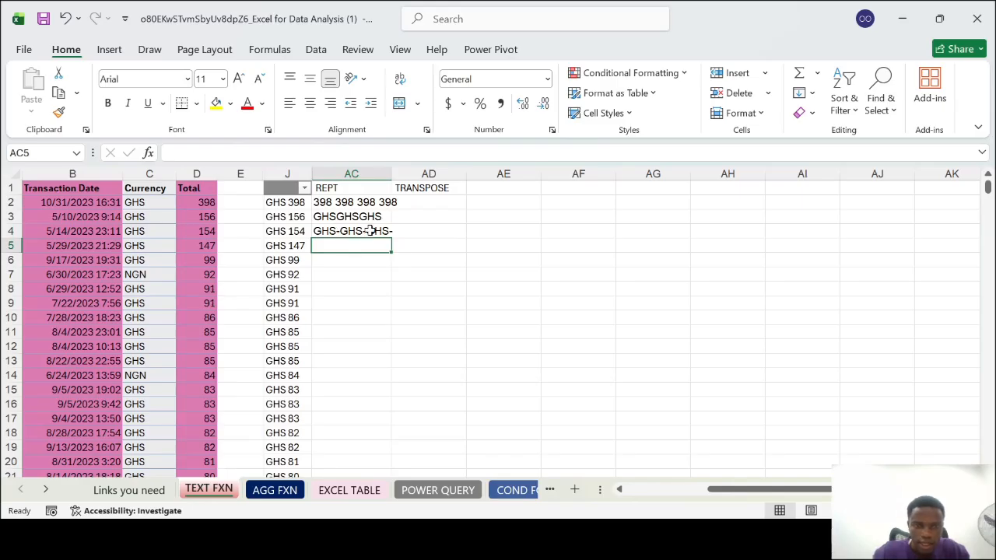
Replace the hyphen separator in AC4's REPT formula with a space, and reselect the cell to check the formula
double_click(369, 233)
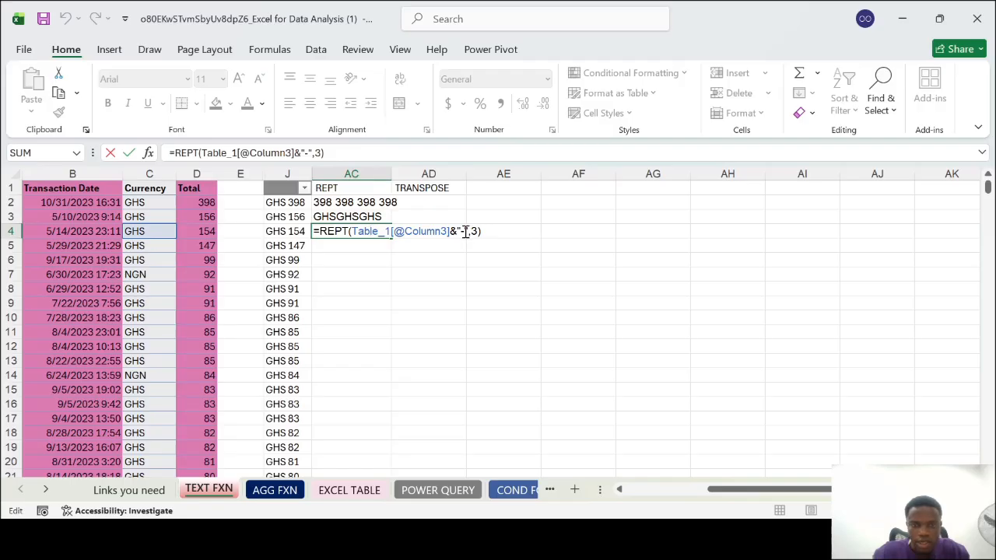
key("BackSpace")
key("BackSpace")
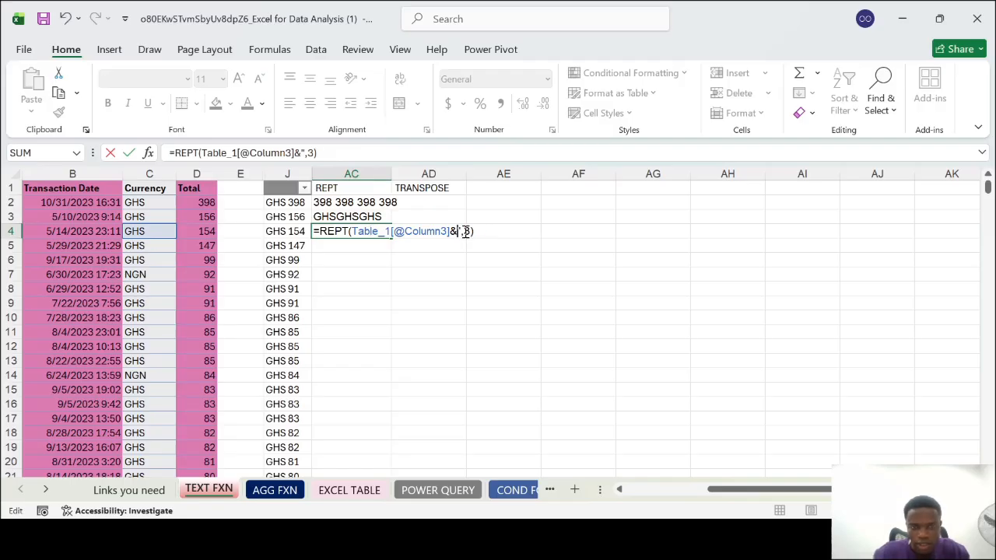
type("\"")
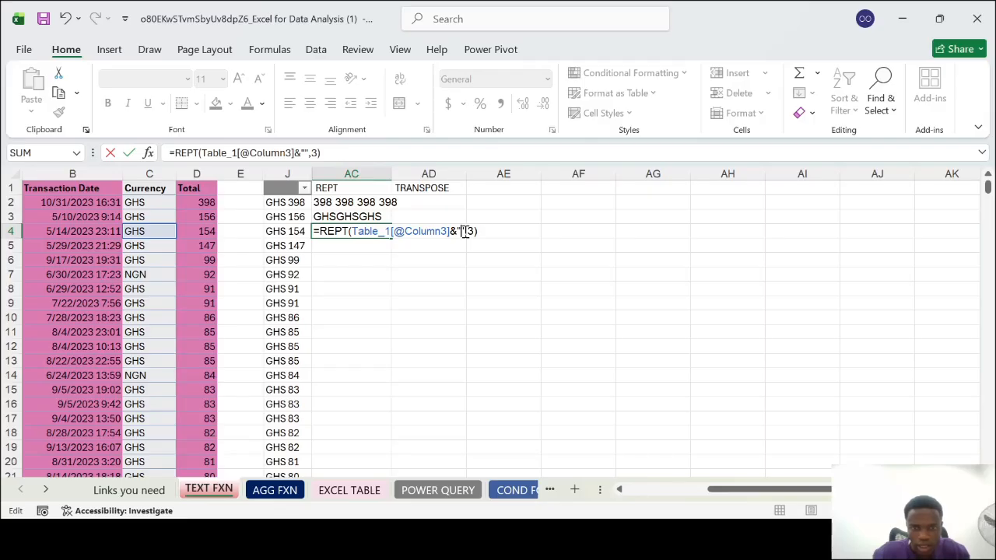
key("Return")
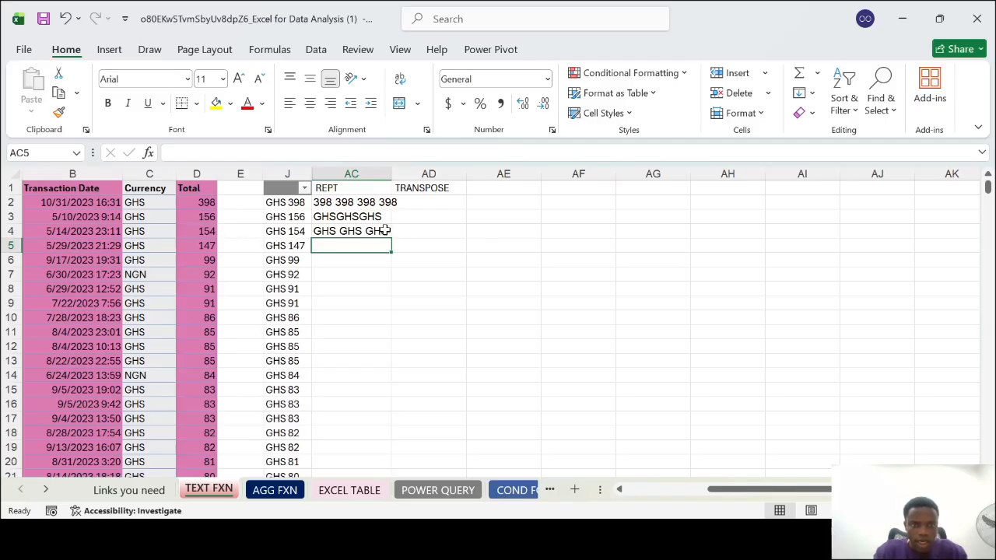
left_click(356, 233)
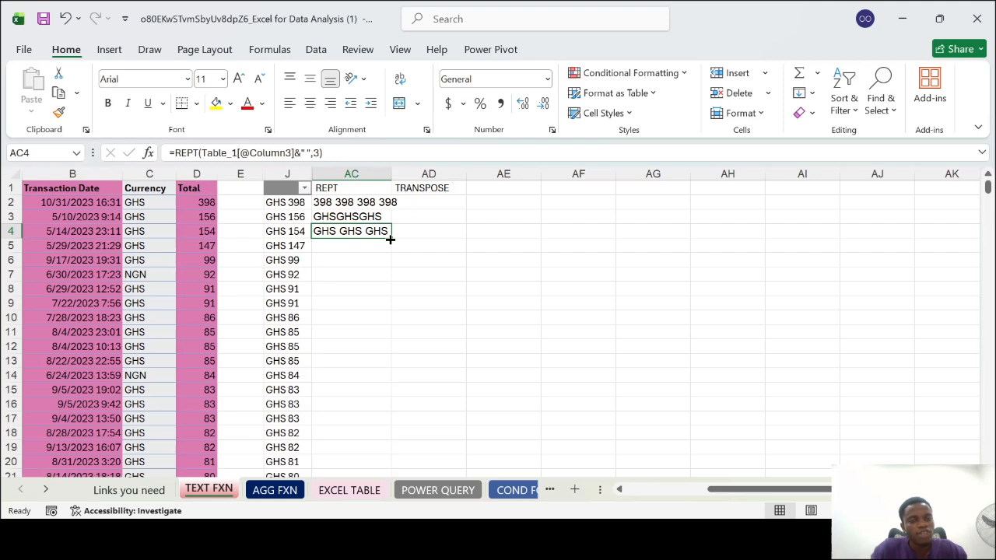
Set the repeat count in AC4's REPT formula to 10
left_click(319, 152)
key("BackSpace")
type("10")
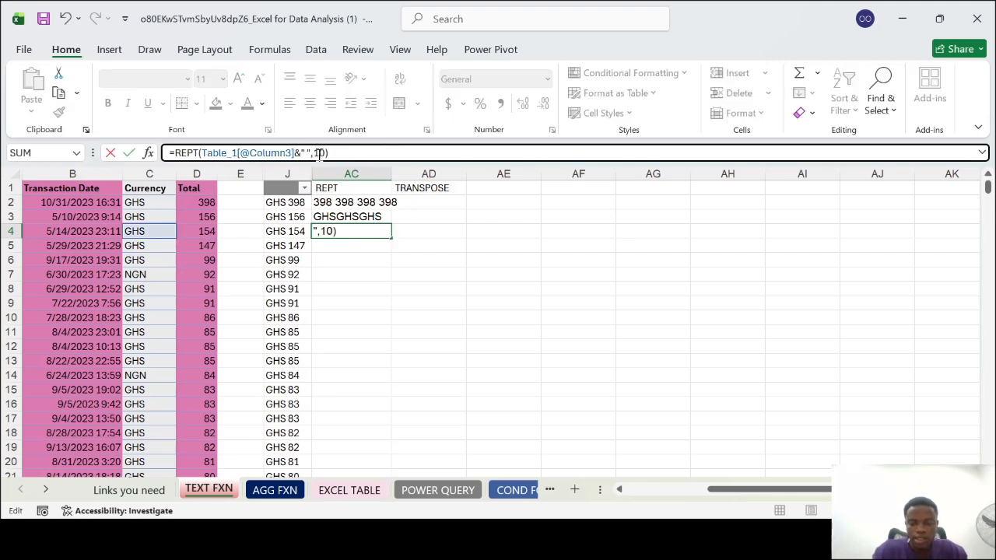
key("Return")
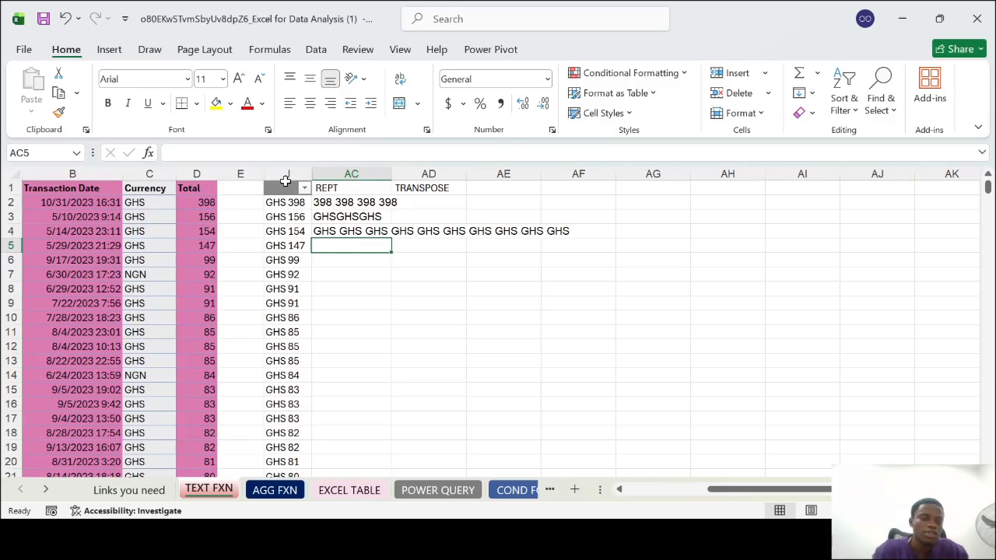
Change AC4's REPT formula to repeat the Currency code only 1 time
left_click(331, 232)
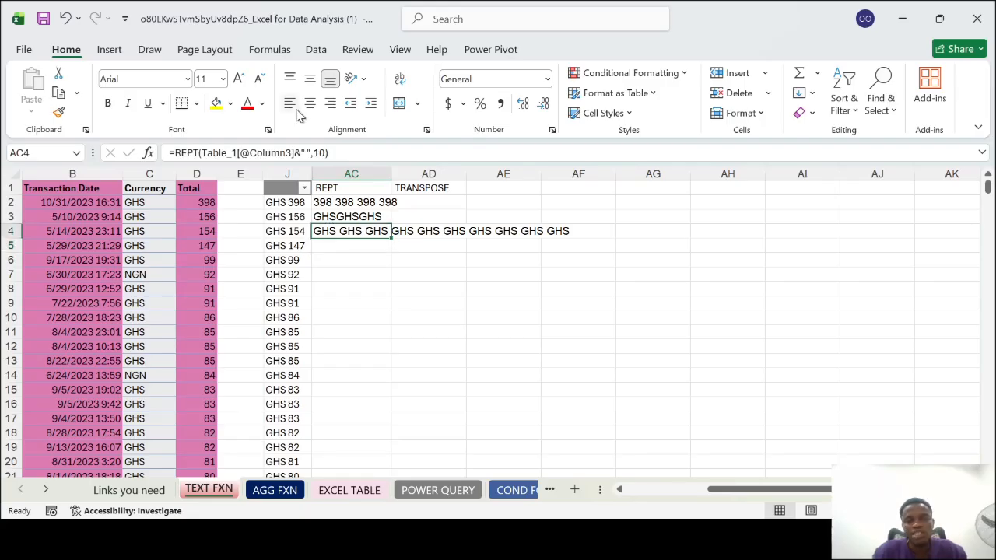
left_click(326, 153)
key("BackSpace")
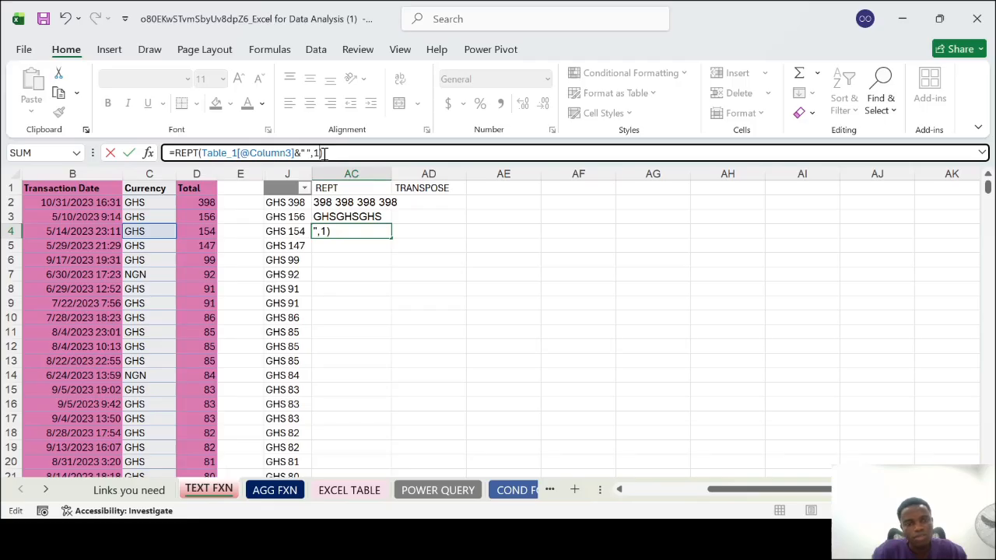
key("Return")
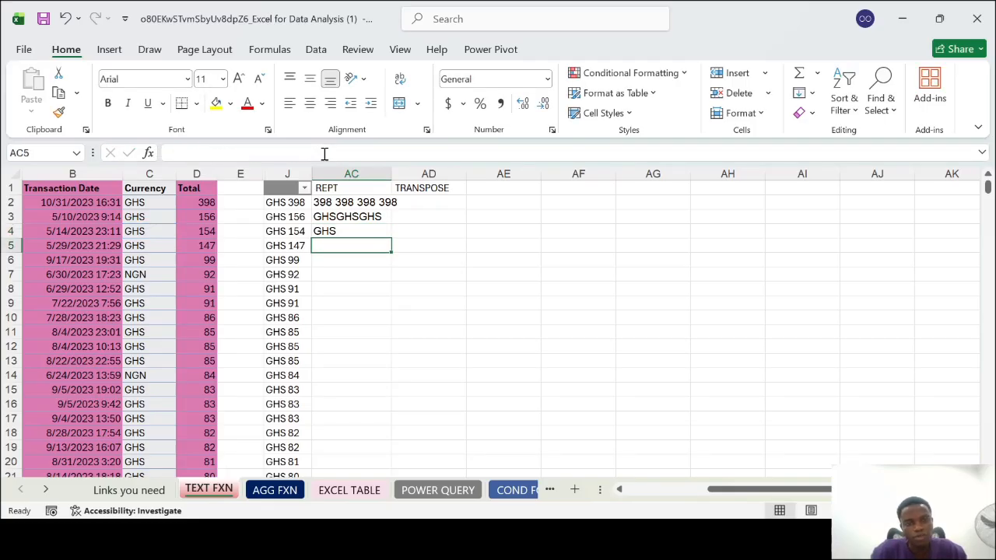
left_click(335, 228)
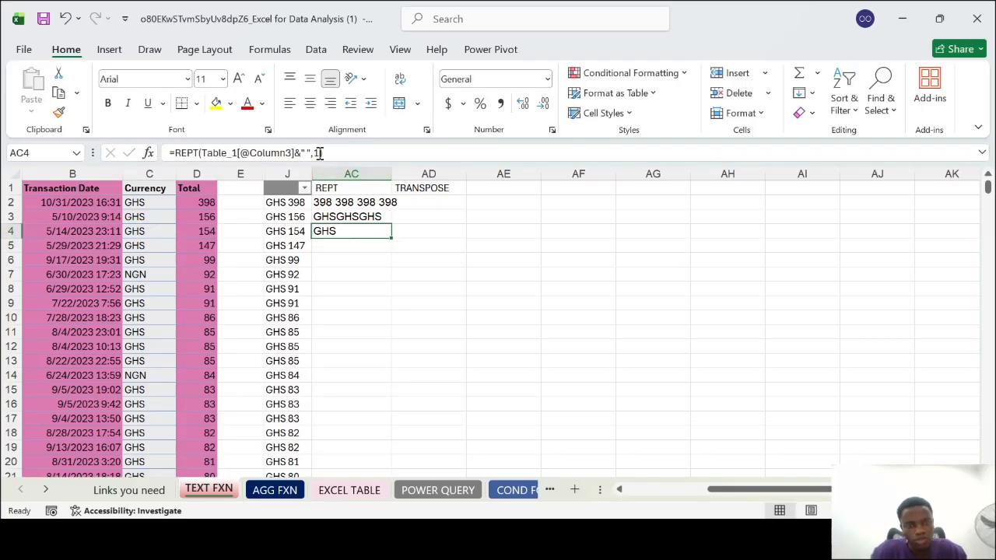
left_click(319, 153)
key("BackSpace")
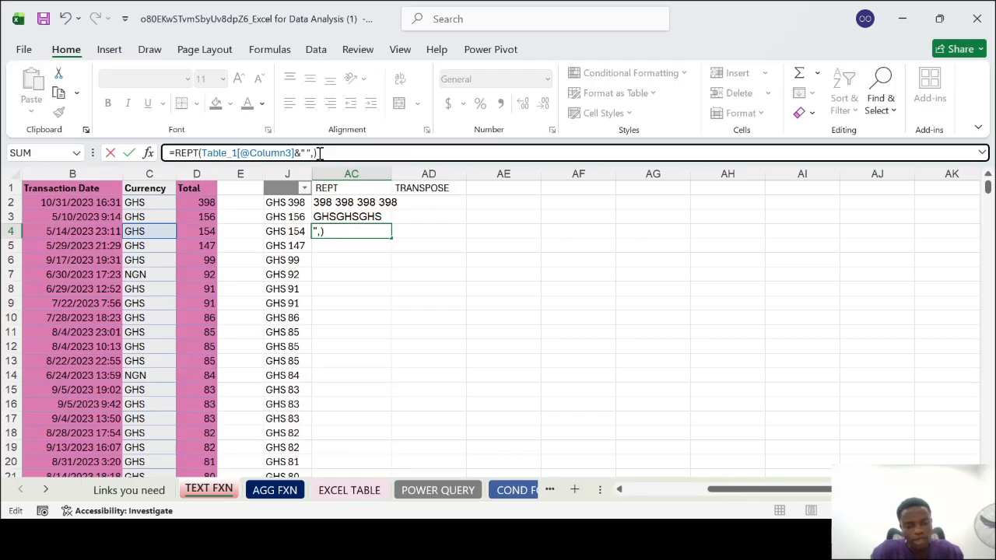
type("3")
key("Return")
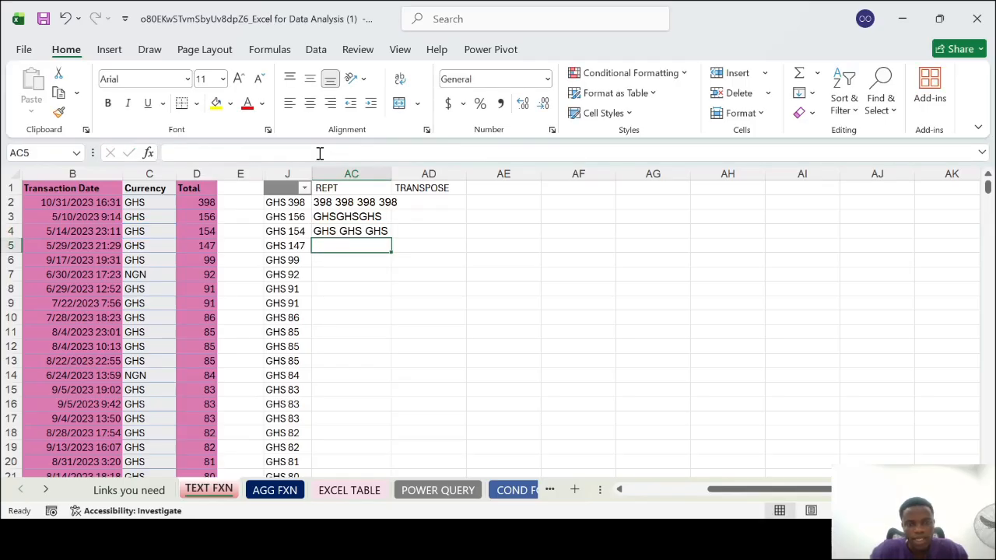
Fill the REPT formula from AC4 down column AC to the end of the data and review the filled rows
left_click(355, 231)
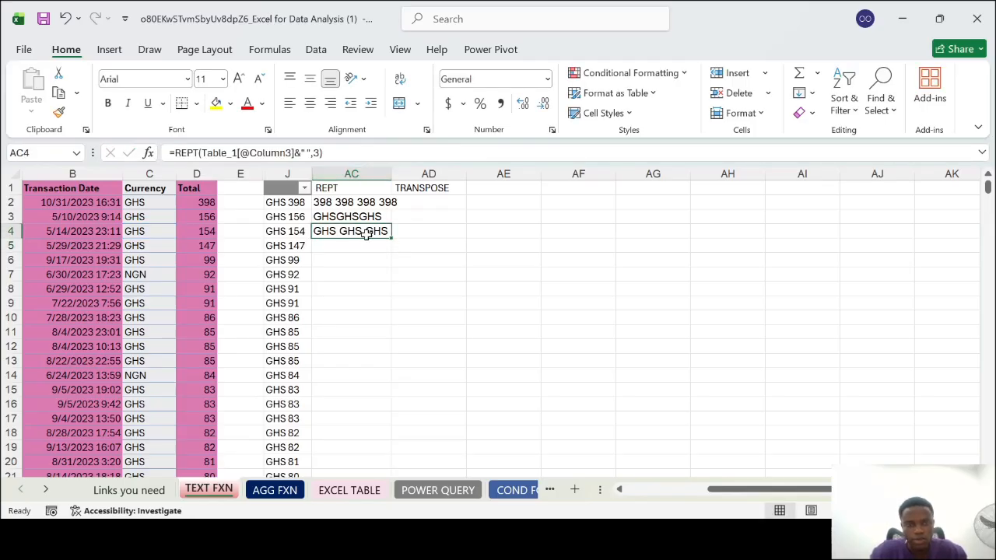
double_click(392, 238)
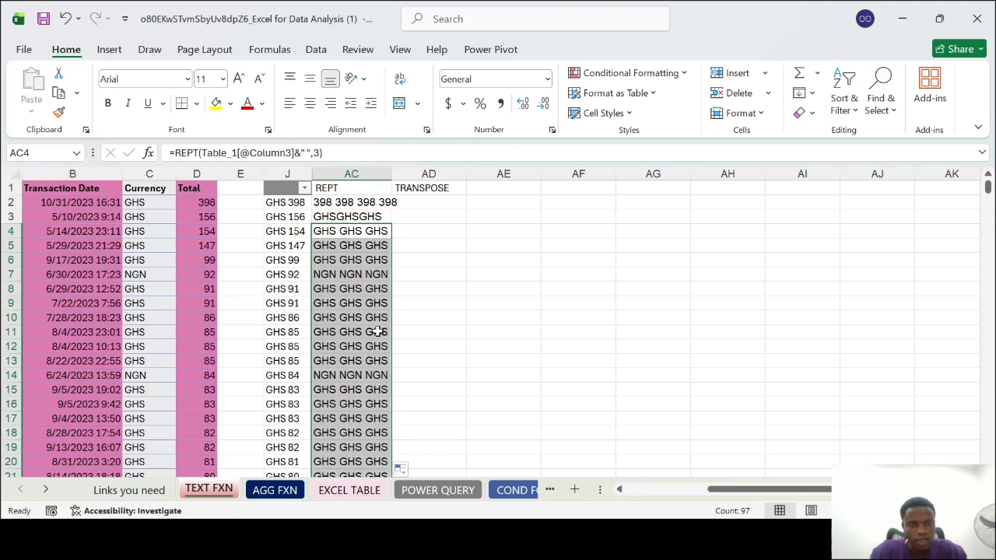
scroll(379, 334, "down", 1)
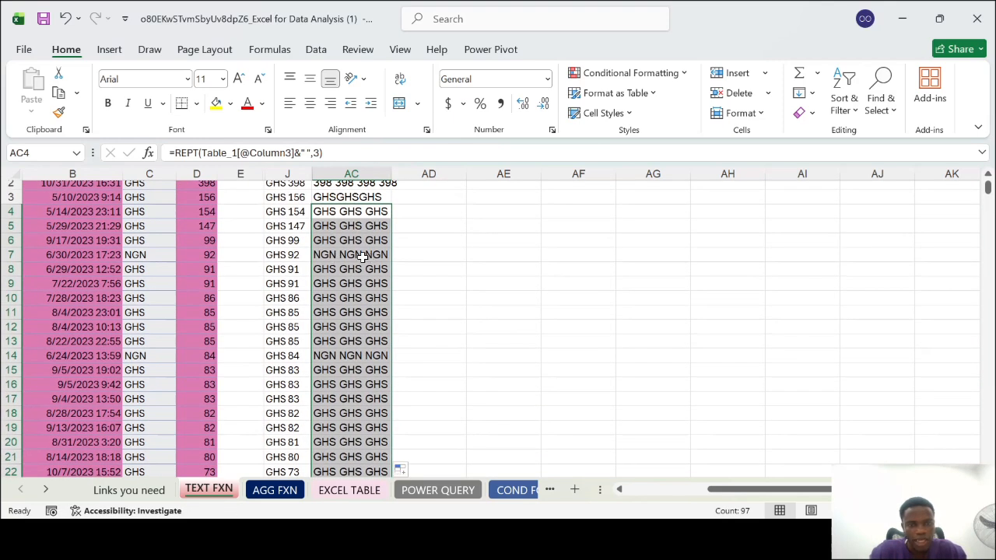
scroll(347, 382, "down", 3)
scroll(347, 382, "down", 2)
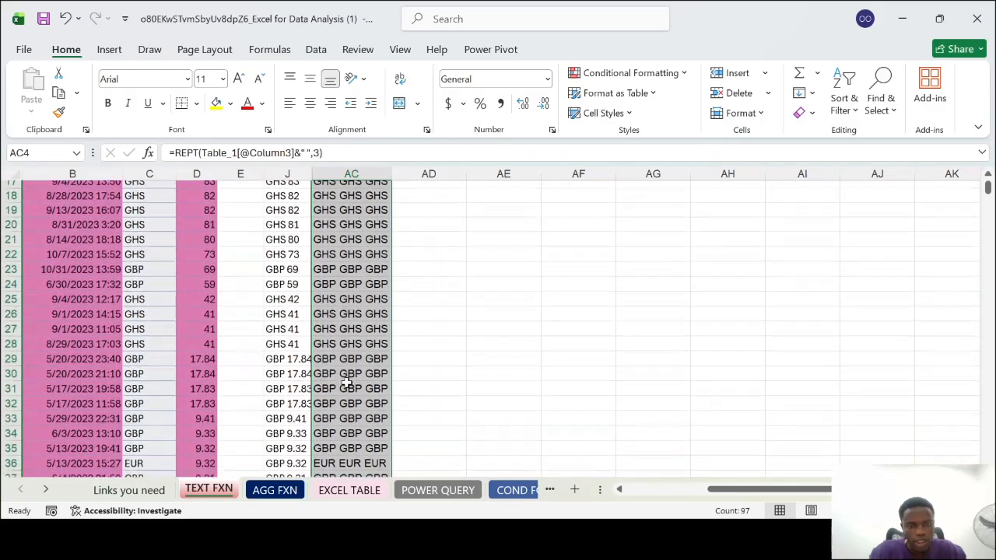
scroll(352, 276, "down", 2)
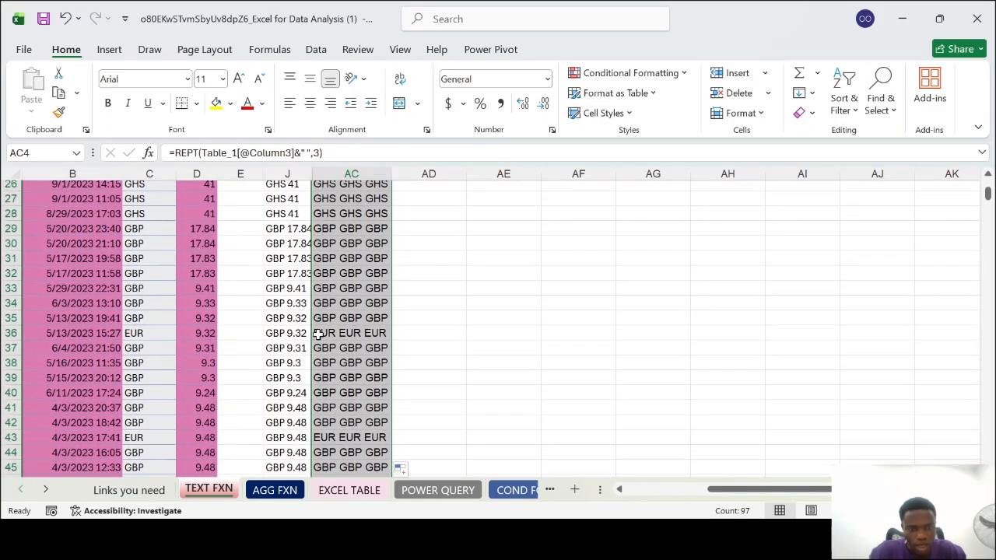
scroll(381, 331, "down", 2)
scroll(353, 432, "down", 5)
scroll(352, 432, "down", 4)
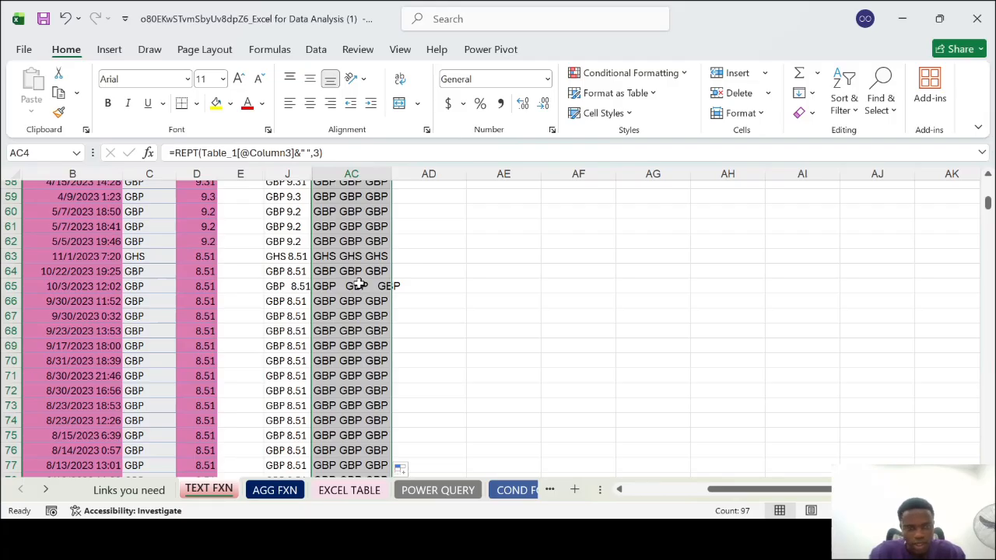
Inspect the REPT formula in AC65 and compare the Currency entries in C65 and C64 for trailing spaces
left_click(357, 286)
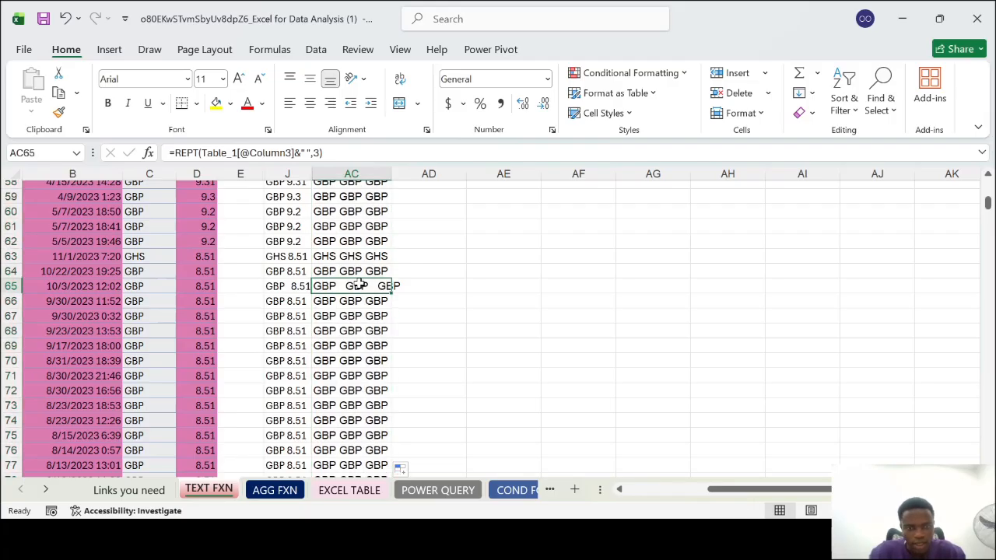
double_click(159, 285)
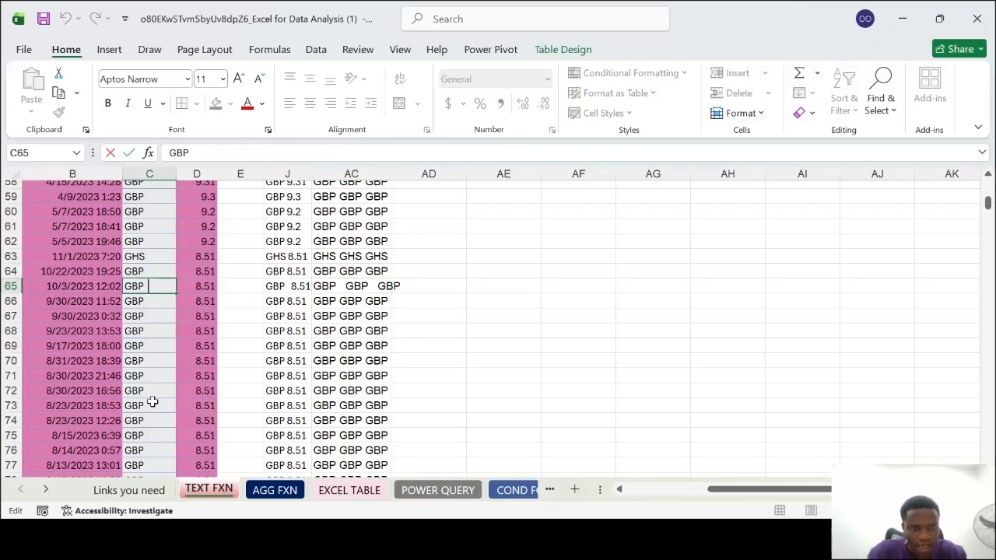
key("BackSpace")
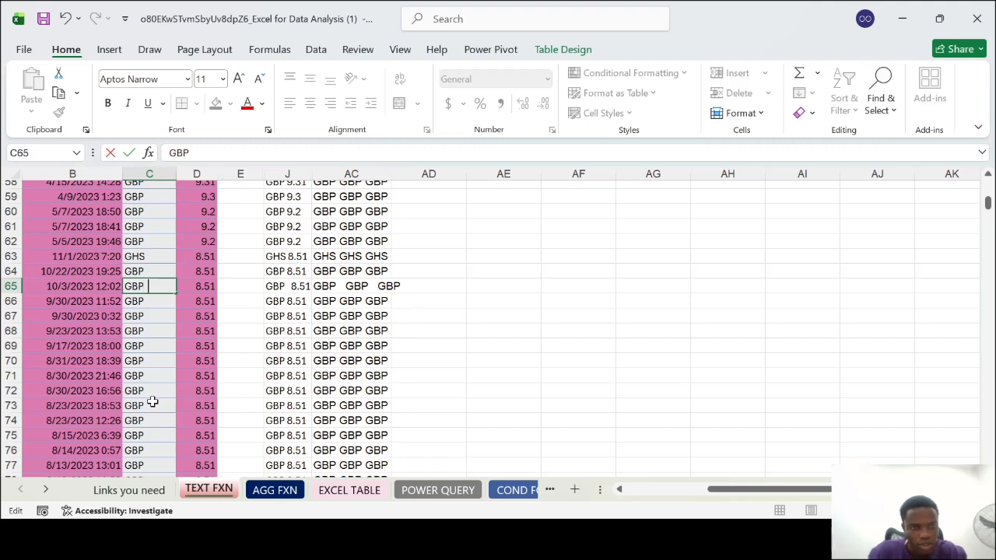
left_click(159, 269)
double_click(159, 269)
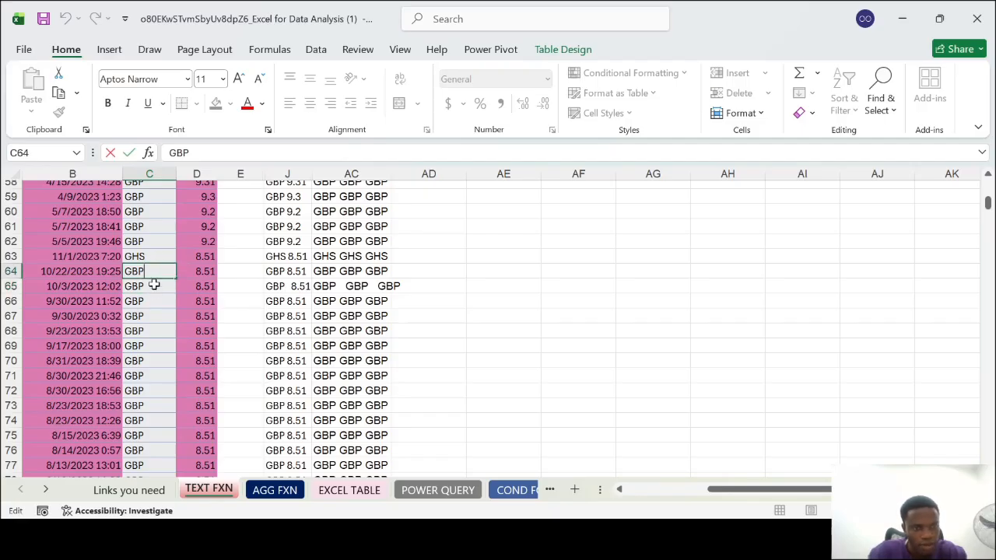
left_click(154, 286)
scroll(520, 318, "up", 6)
scroll(520, 318, "down", 4)
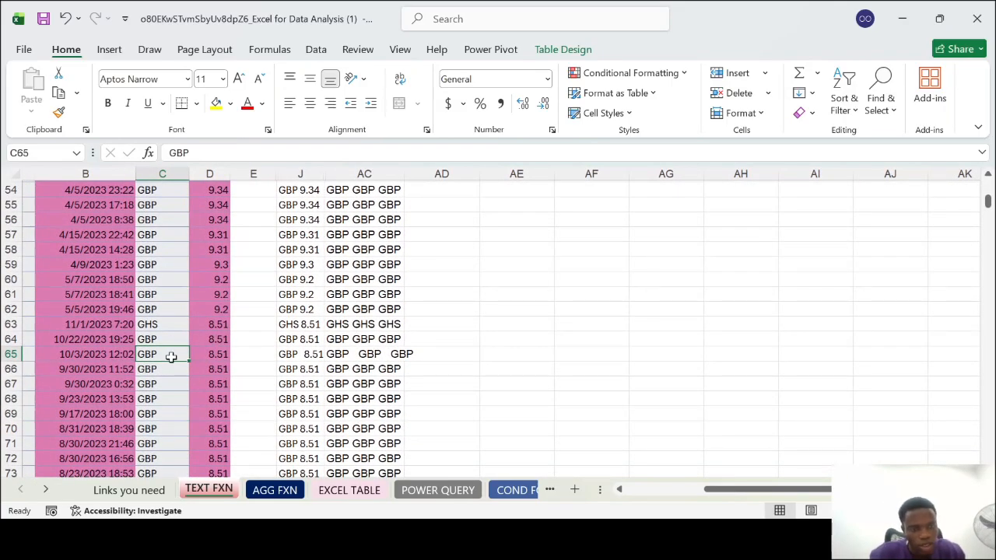
Hide the REPT column AC so the TRANSPOSE column sits directly after column J
scroll(476, 385, "up", 10)
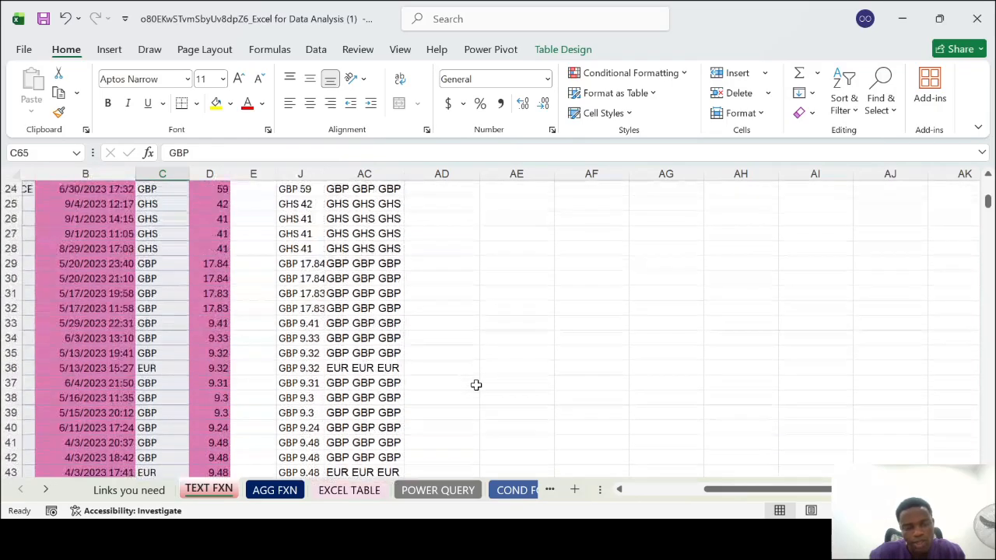
scroll(476, 385, "up", 8)
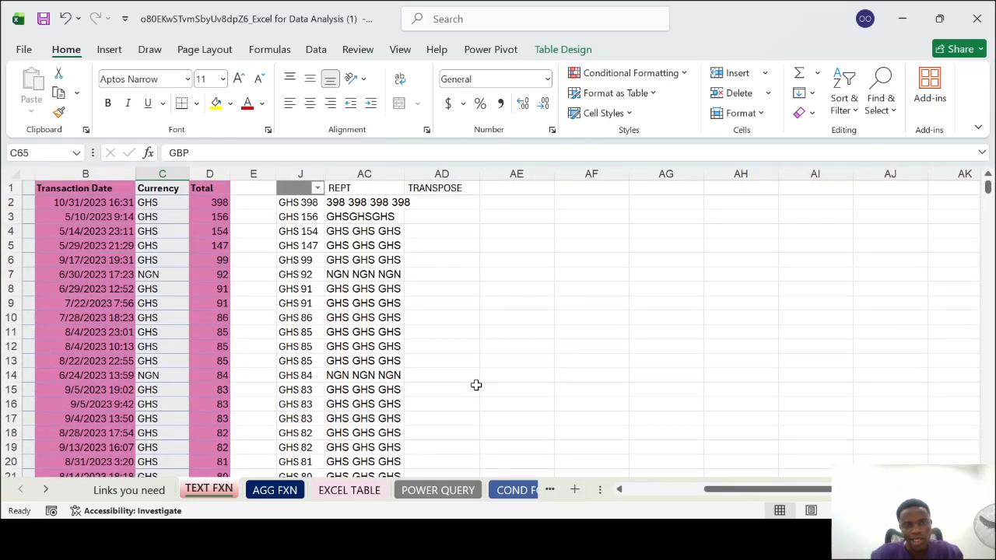
left_click(357, 169)
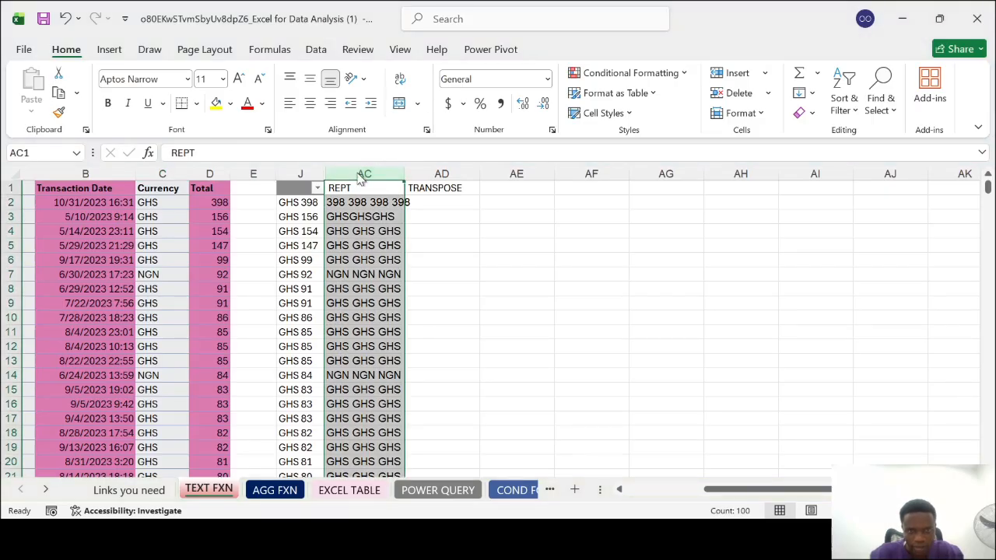
left_click(423, 431)
left_click(410, 247)
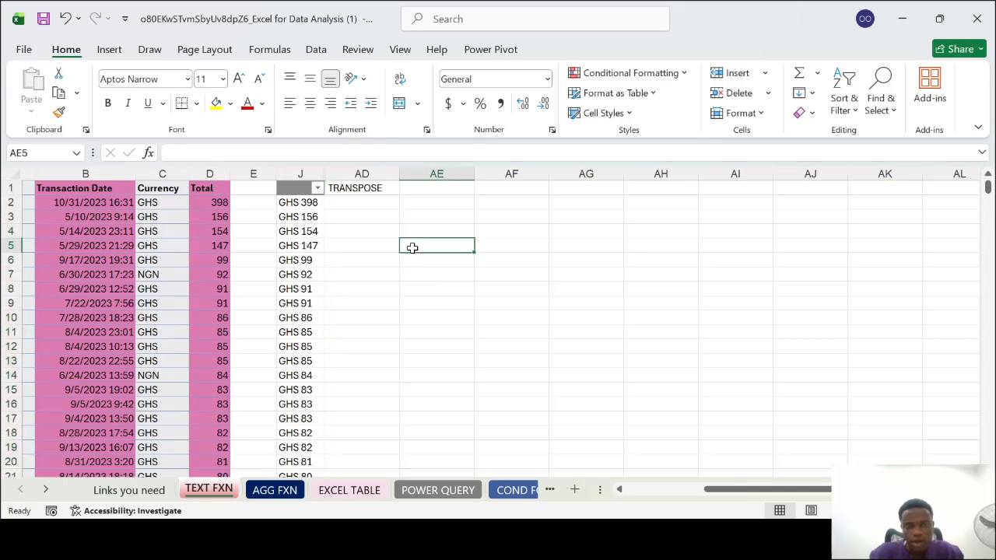
Enter the sample table headers First name in AE3 and Last Name in AF3
left_click(374, 216)
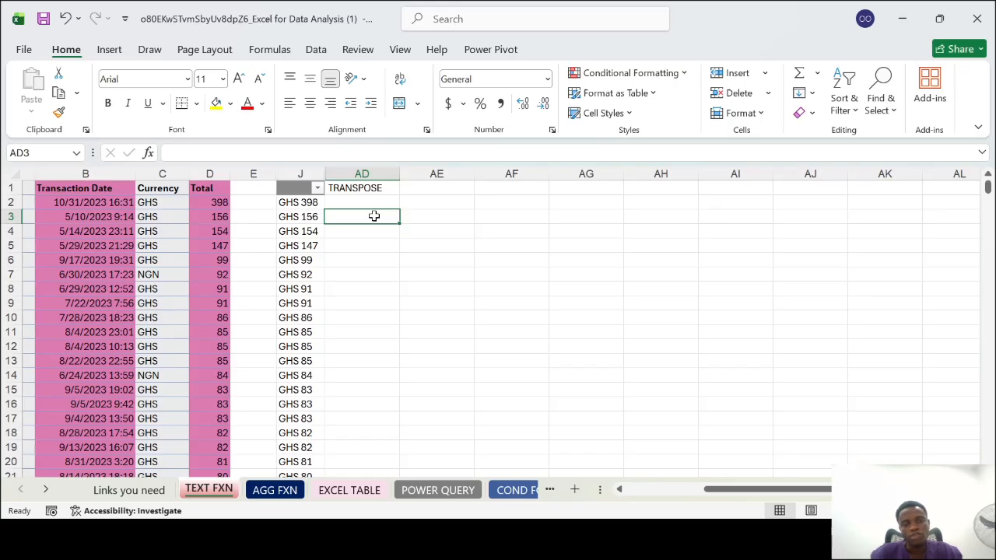
left_click(421, 220)
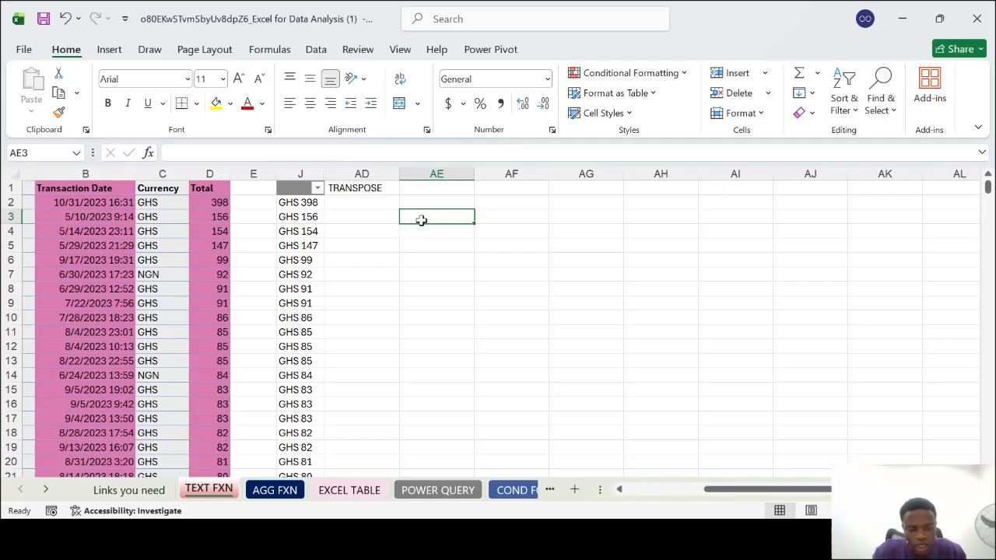
type("First name")
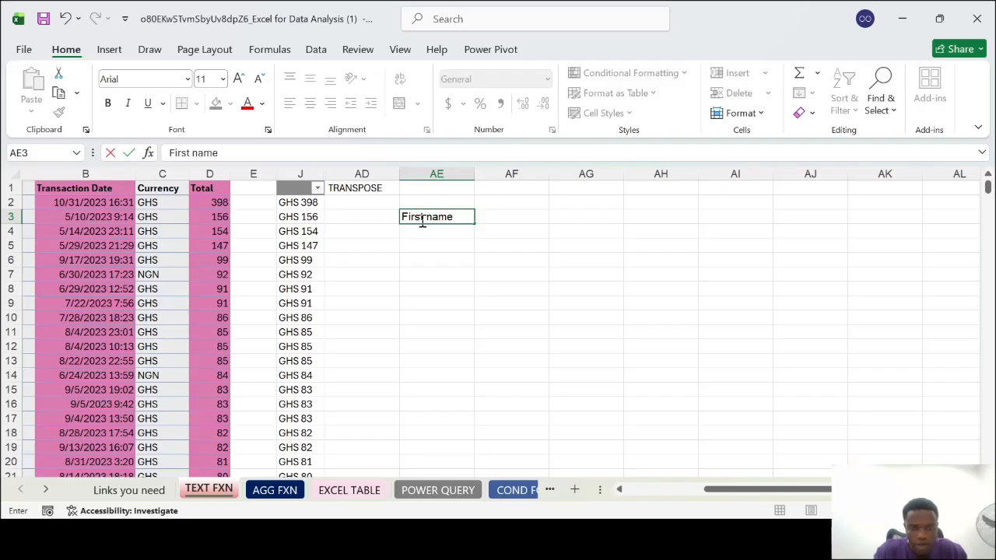
key("Tab")
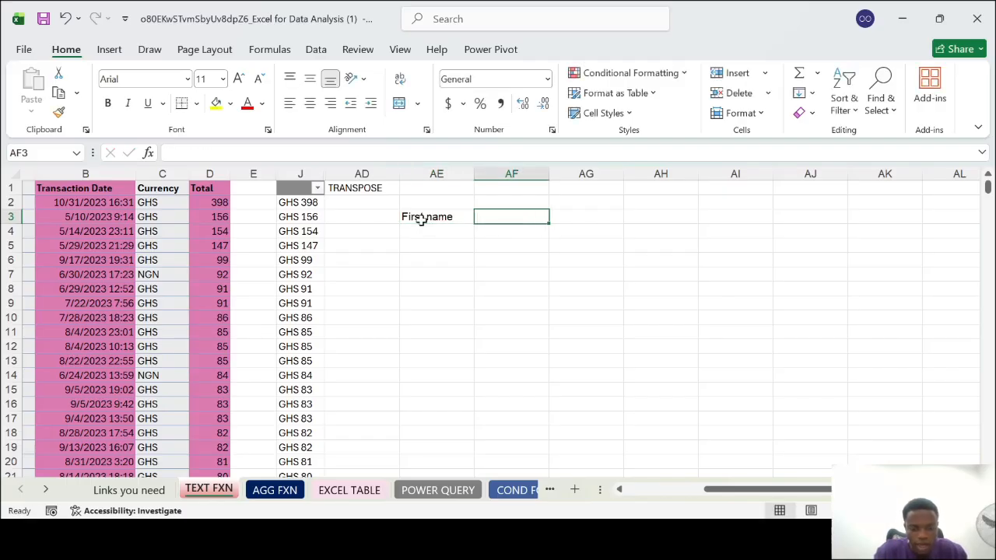
type("last")
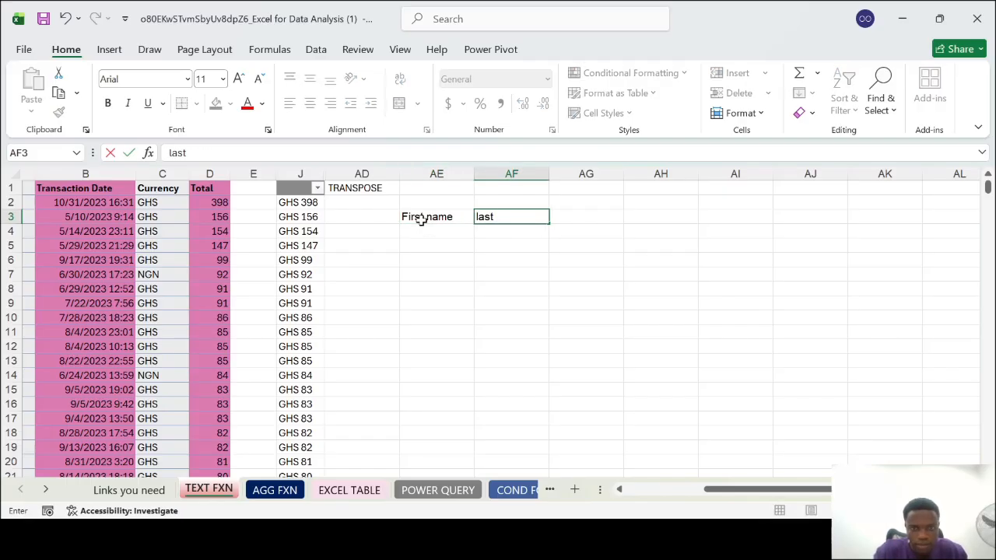
type(" Name")
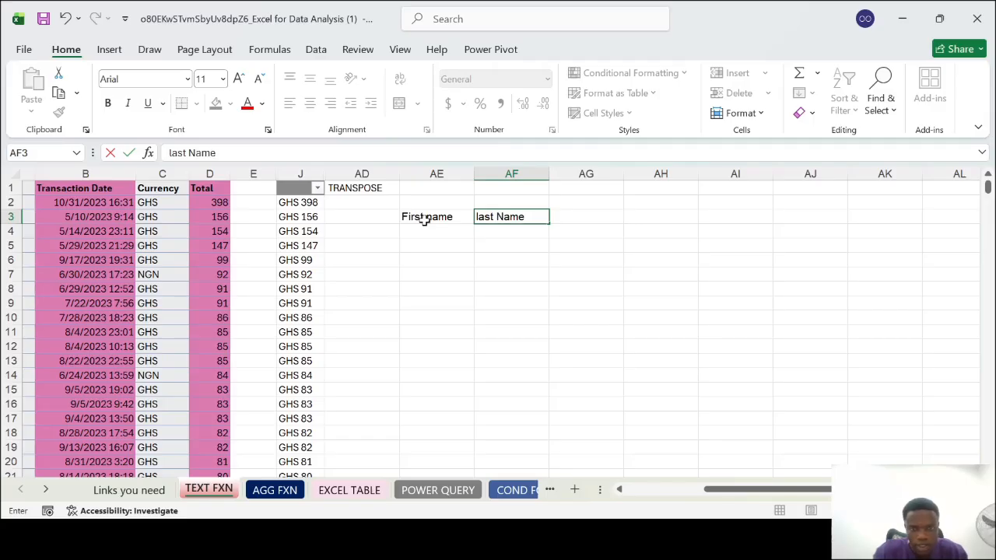
double_click(484, 217)
type("Last")
key("Tab")
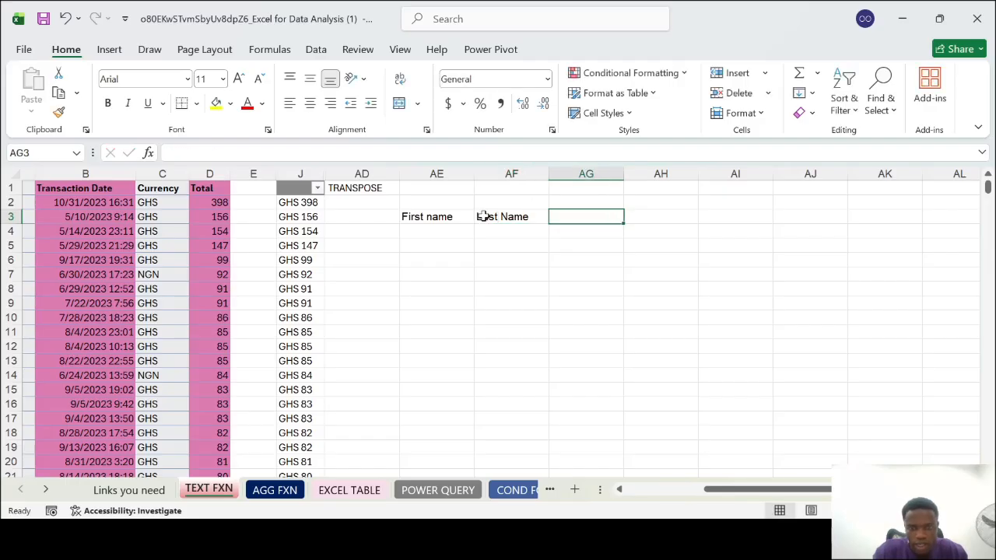
Capitalise the second word of the header in AE3 so it reads First Name
double_click(434, 218)
key("BackSpace")
type("N")
key("Tab")
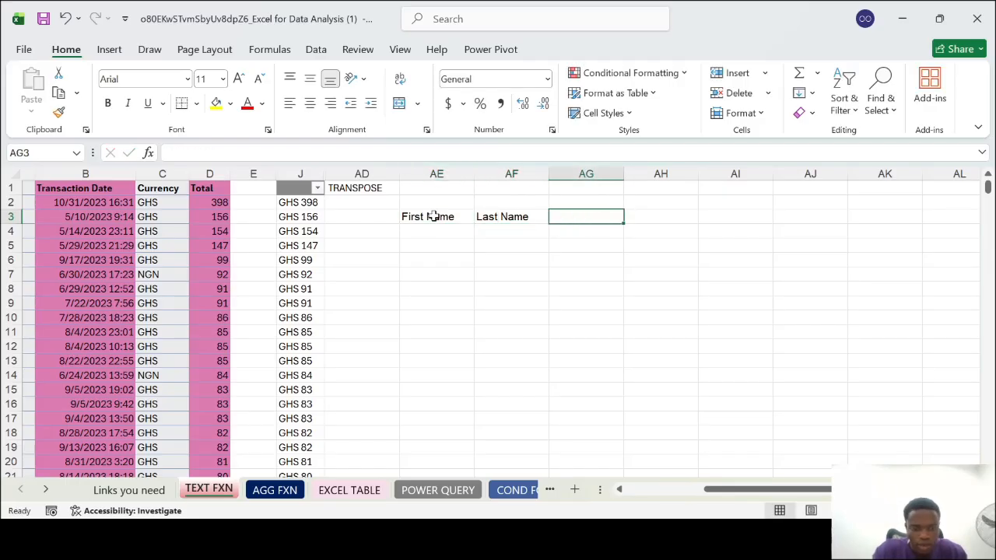
Add the headers Role in AG3 and Age in AH3 to the sample table
type("Role")
key("Tab")
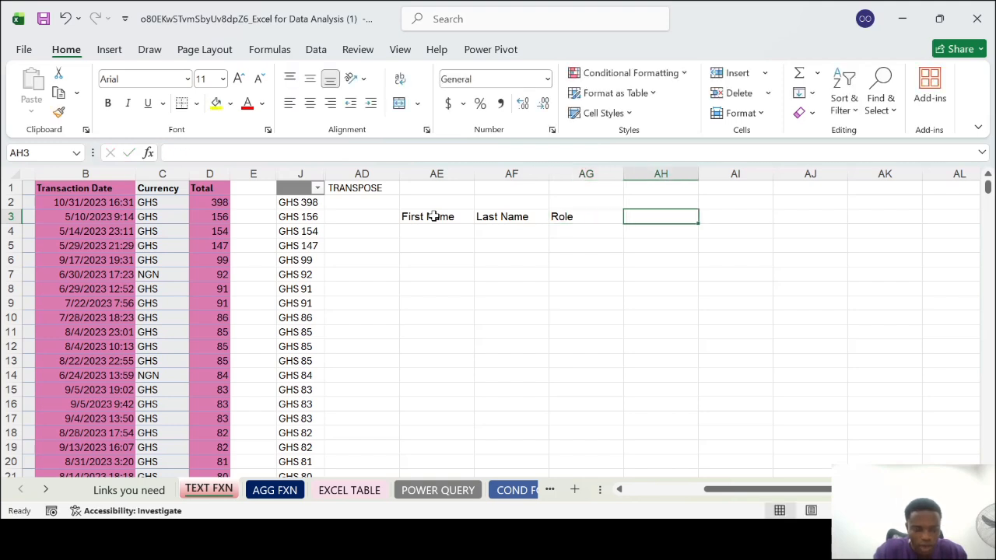
type("Age")
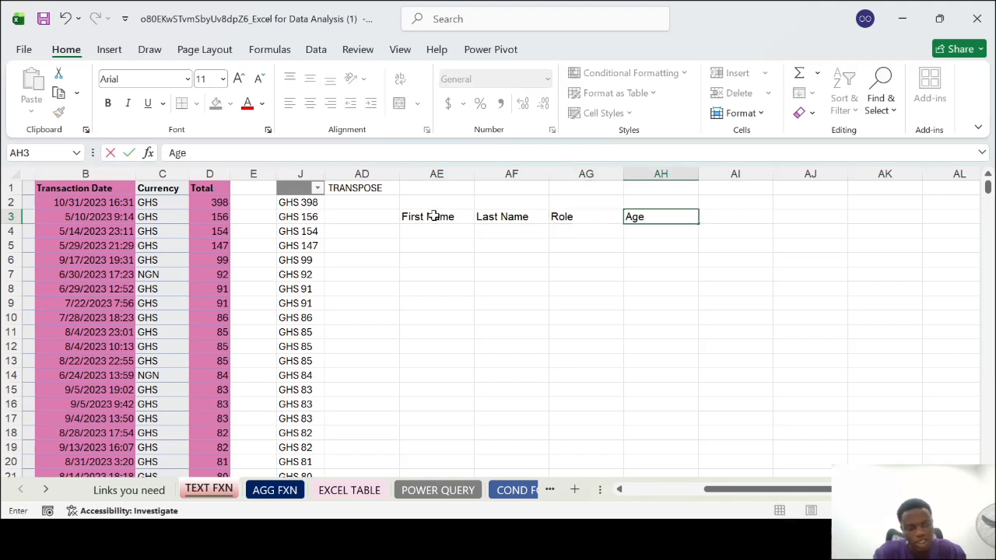
key("Tab")
Enter the first person's first name in AE4 and last name in AF4 of the sample table
left_click(411, 231)
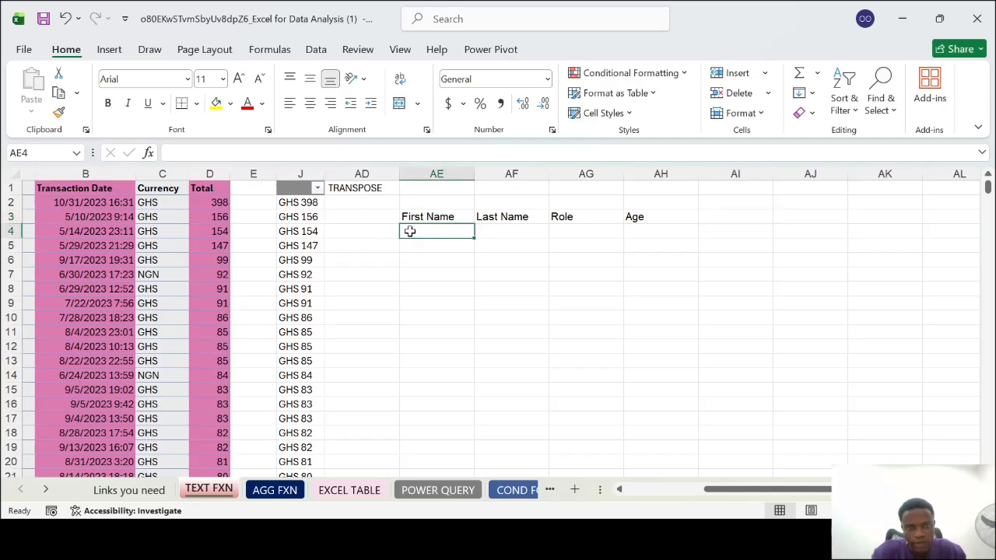
type("John")
key("Tab")
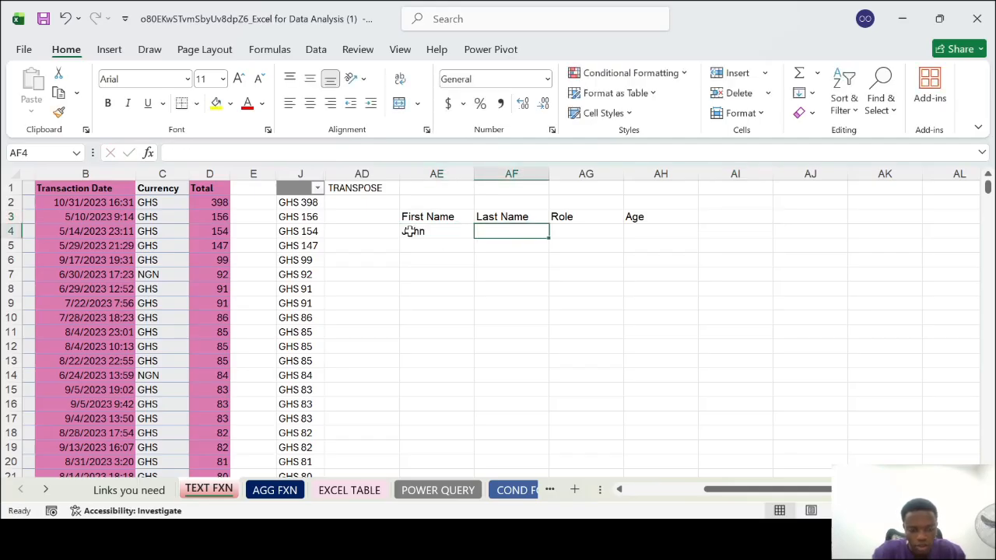
type("doe")
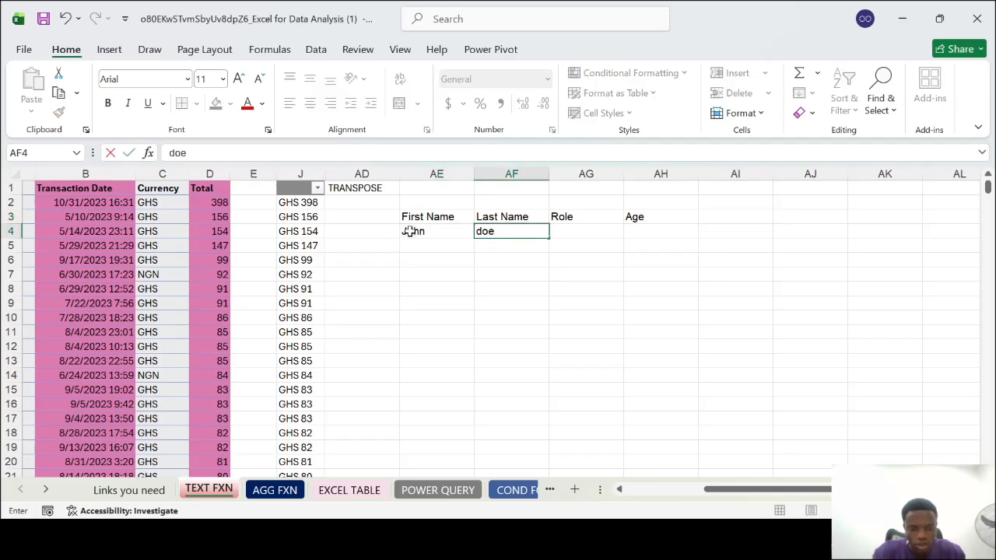
key("Tab")
Complete row 4 with the role HR in AG4 and the age 47 in AH4
type("47")
key("Tab")
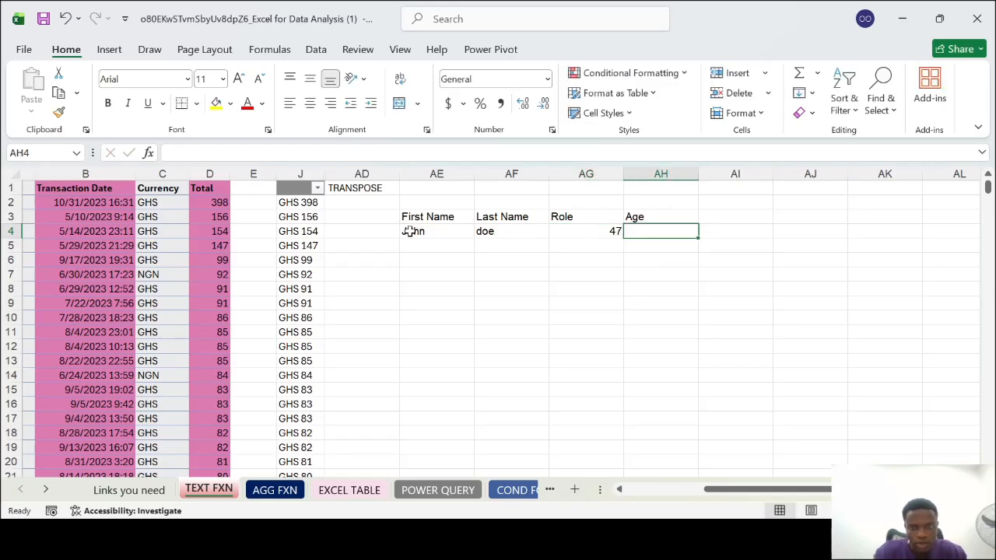
left_click(590, 227)
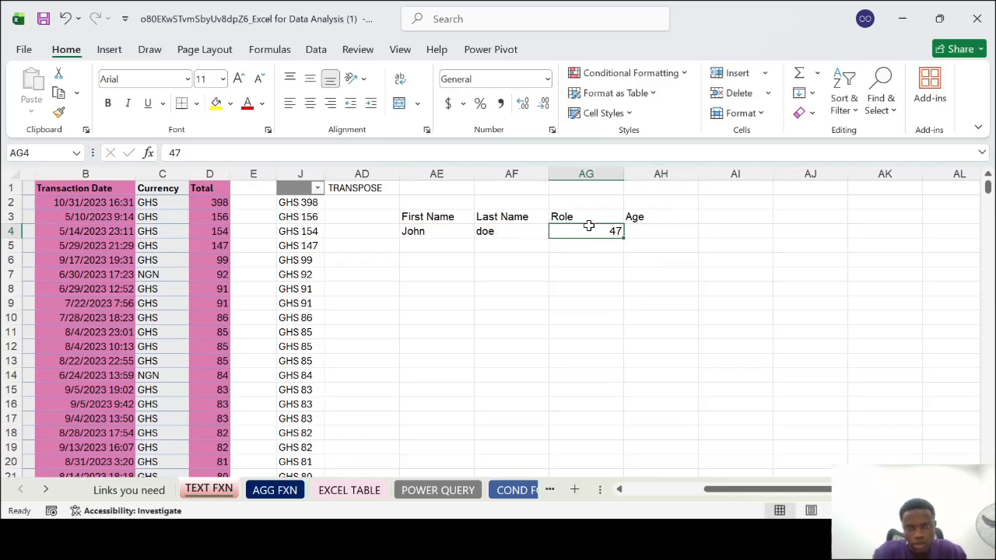
type("HR")
key("Tab")
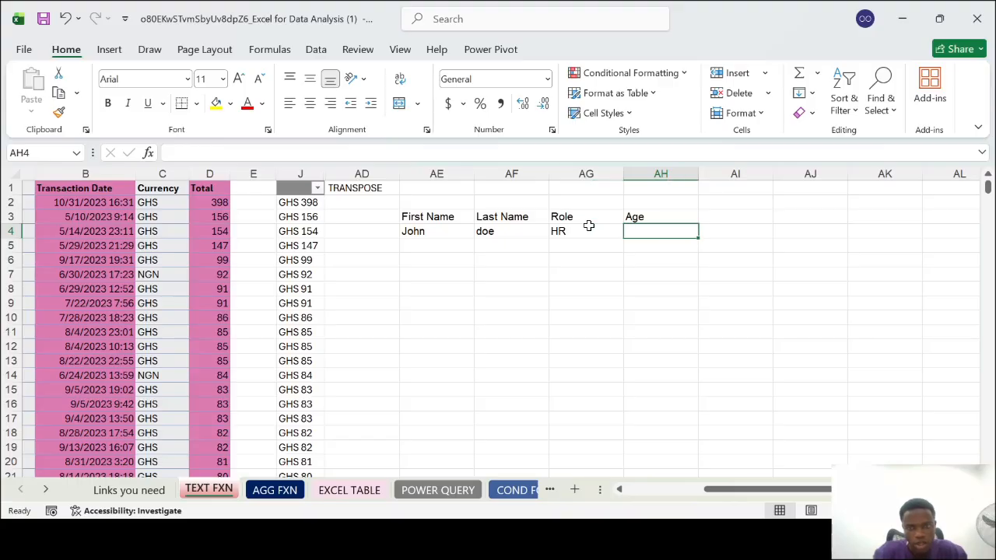
type("47")
key("Return")
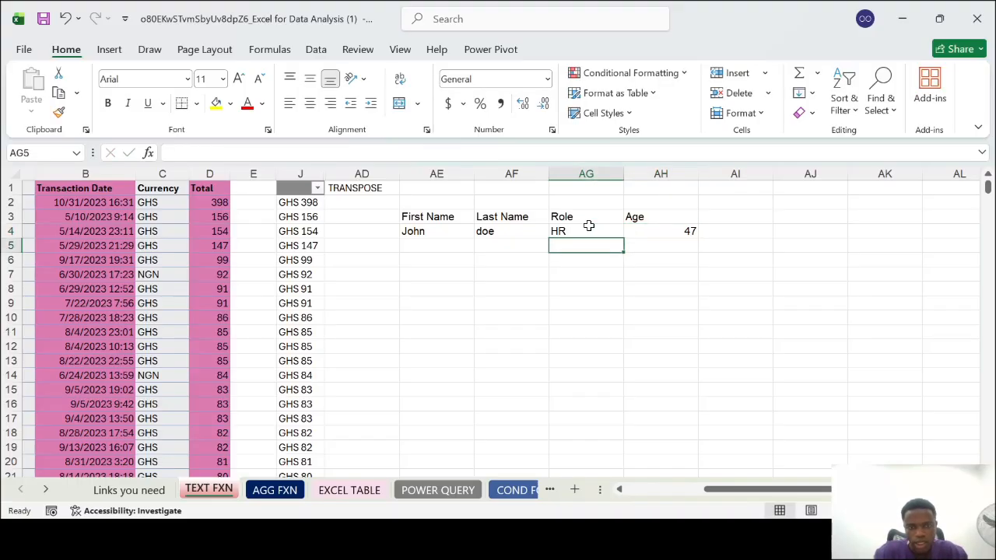
Enter the second person's first name in AE5 and last name in AF5
left_click(460, 248)
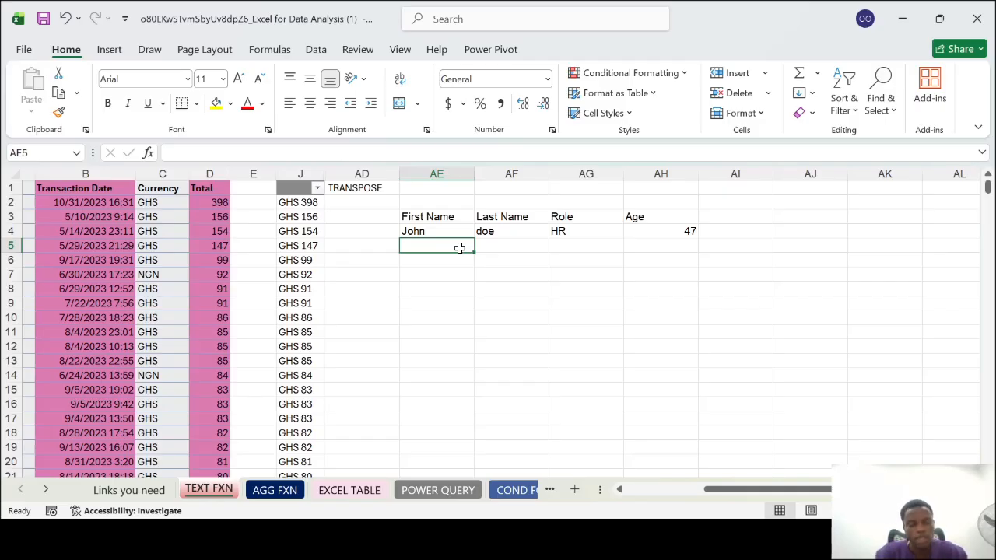
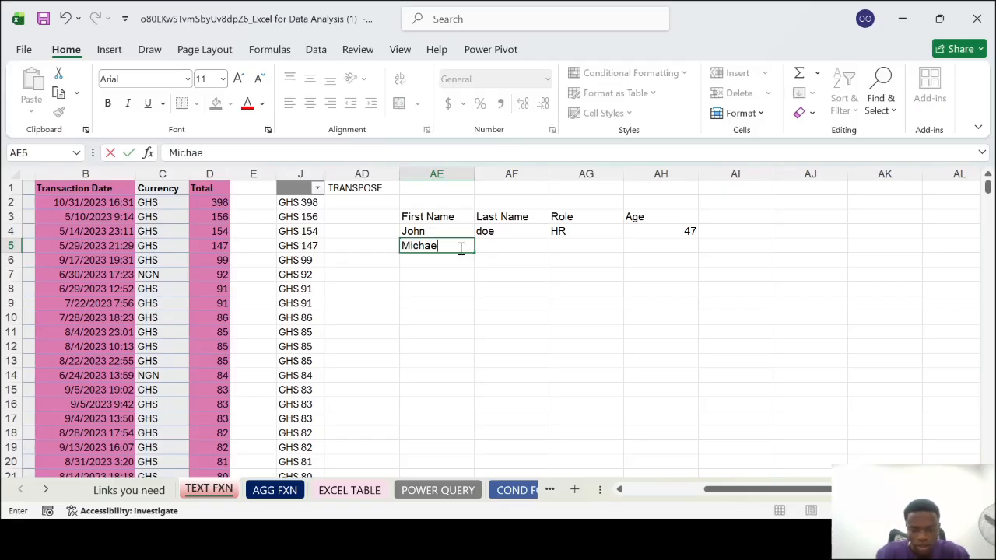
key("Tab")
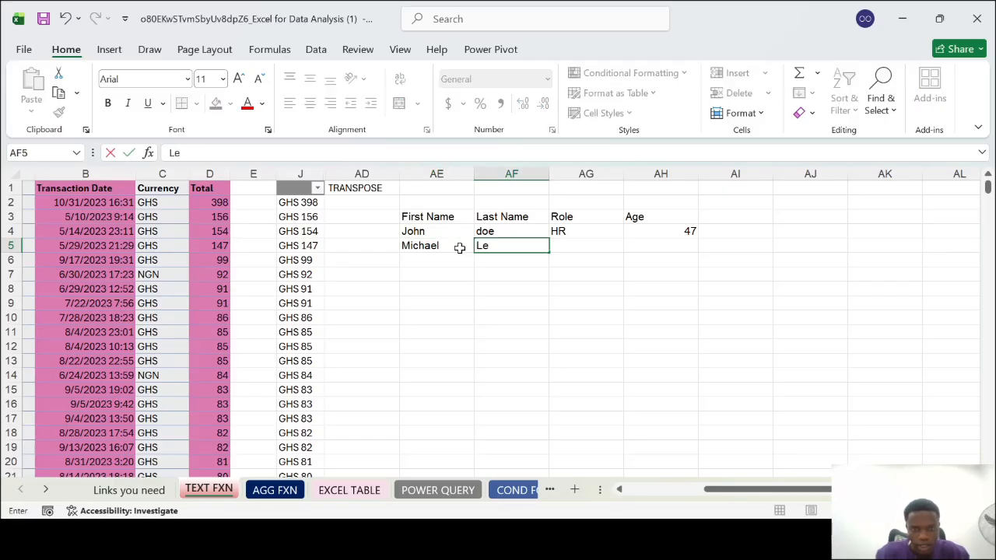
key("Tab")
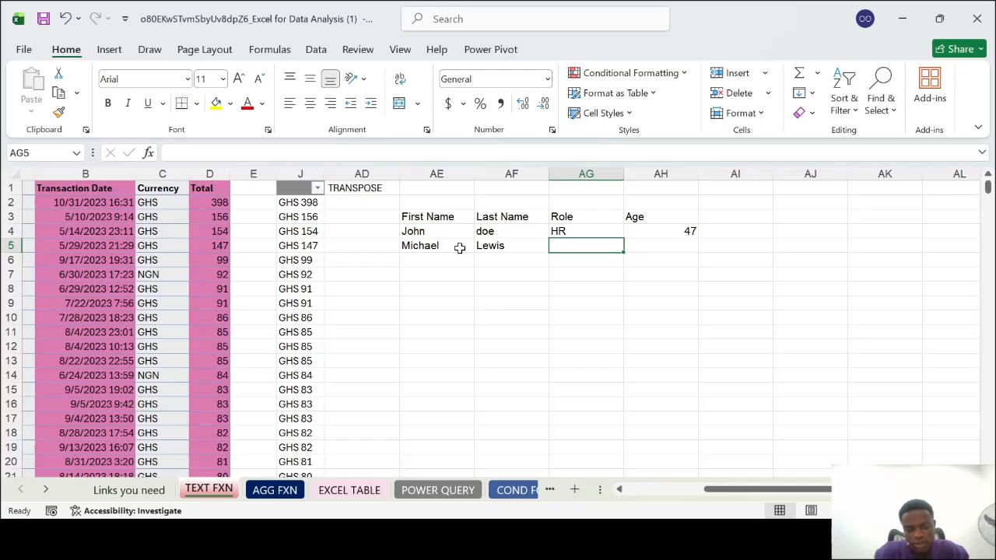
Complete row 5 with the role Admin Office in AG5 and the age 37 in AH5
type("Admin Office")
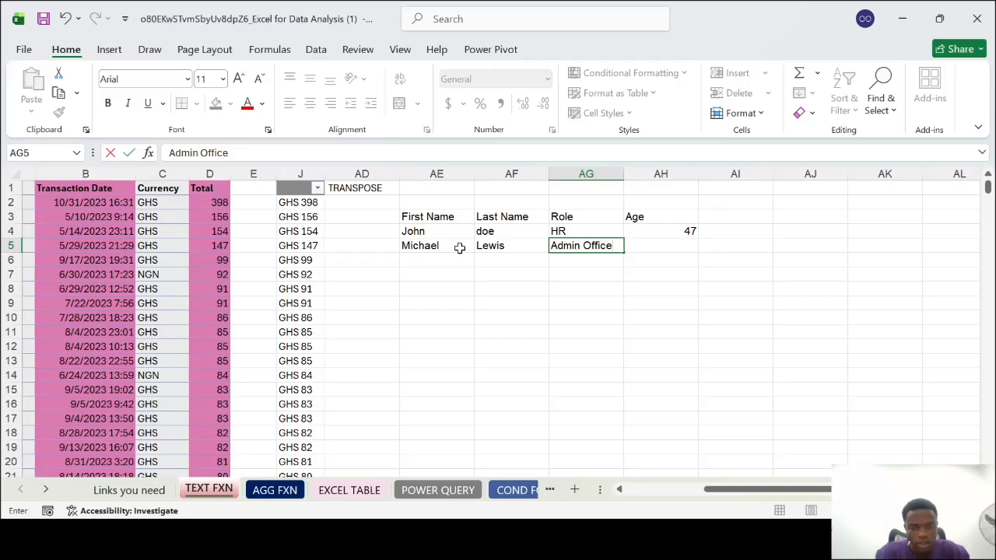
key("Tab")
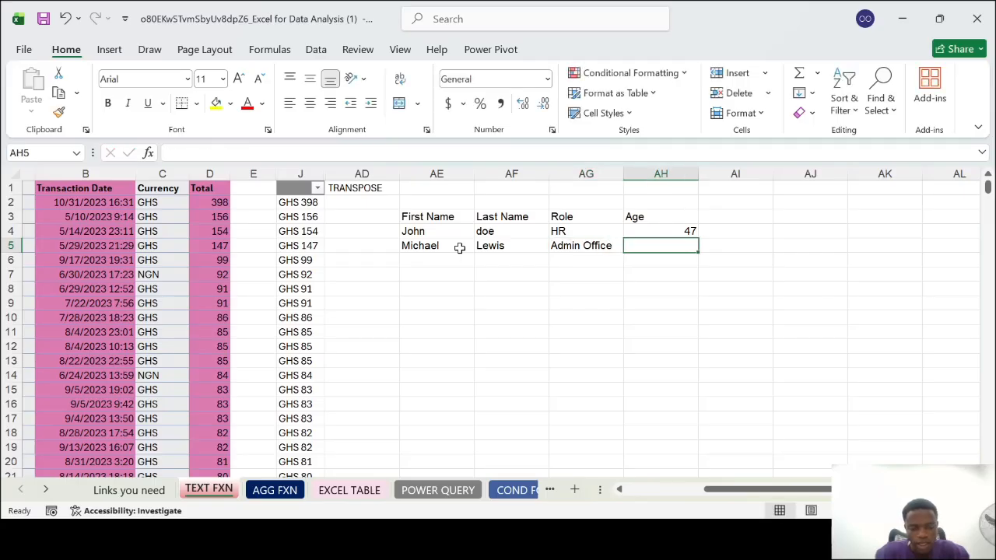
type("37")
Enter the third person's first name in AE6 and last name in AF6
left_click(448, 259)
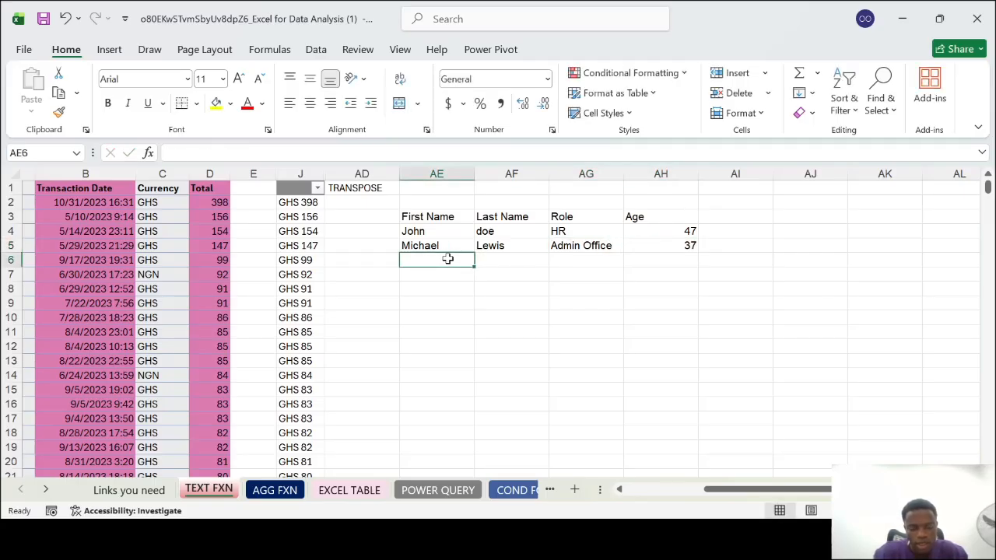
key("Tab")
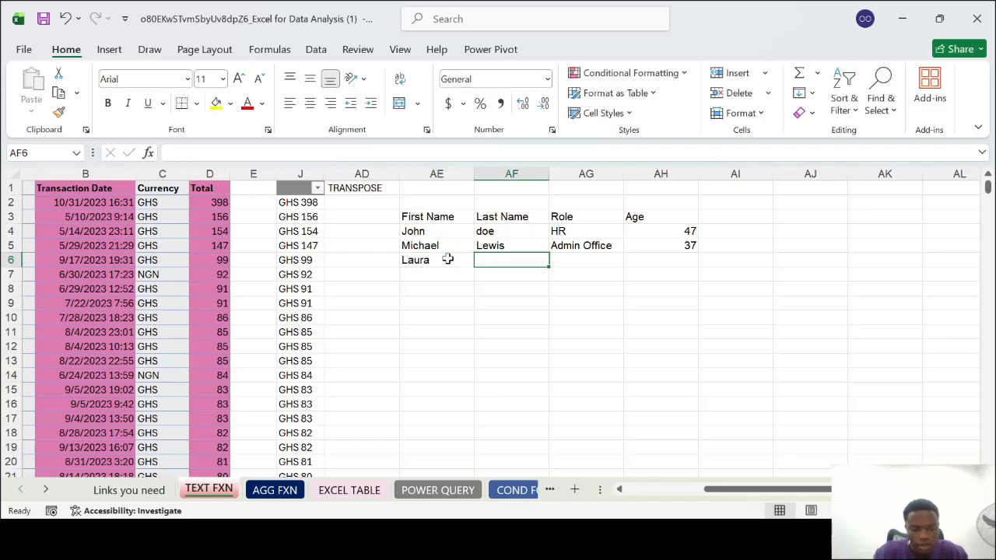
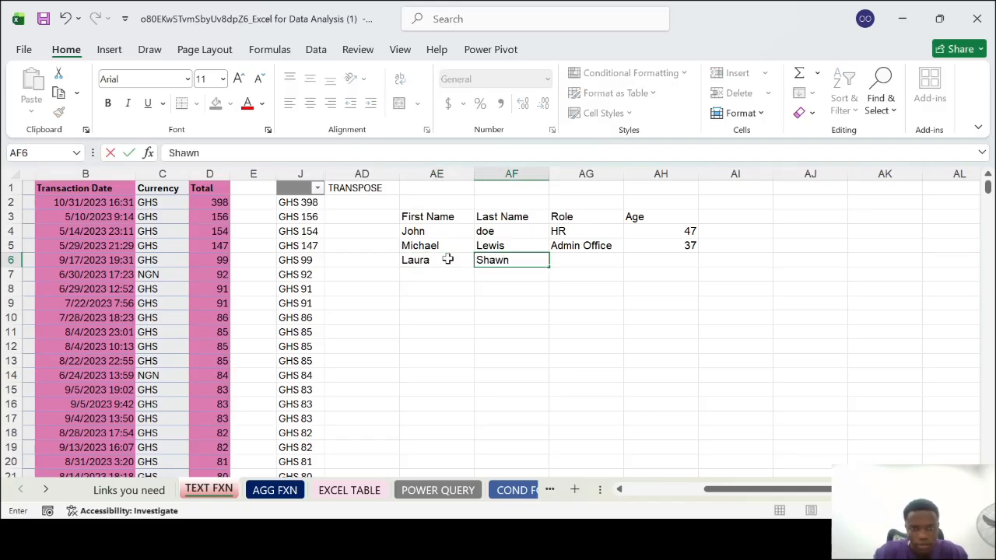
key("Tab")
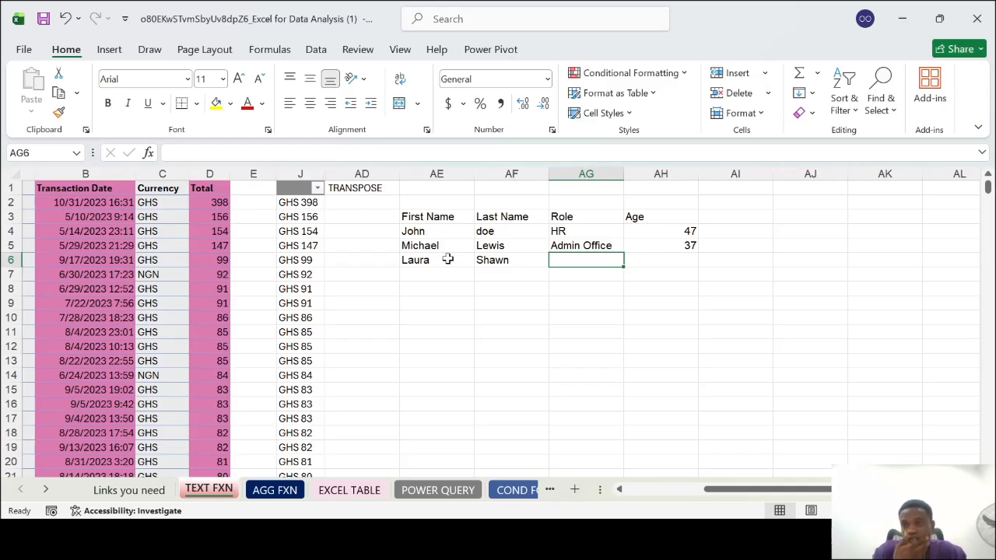
Complete row 6 with the role Secretary in AG6 and the age 42 in AH6
type("Sec")
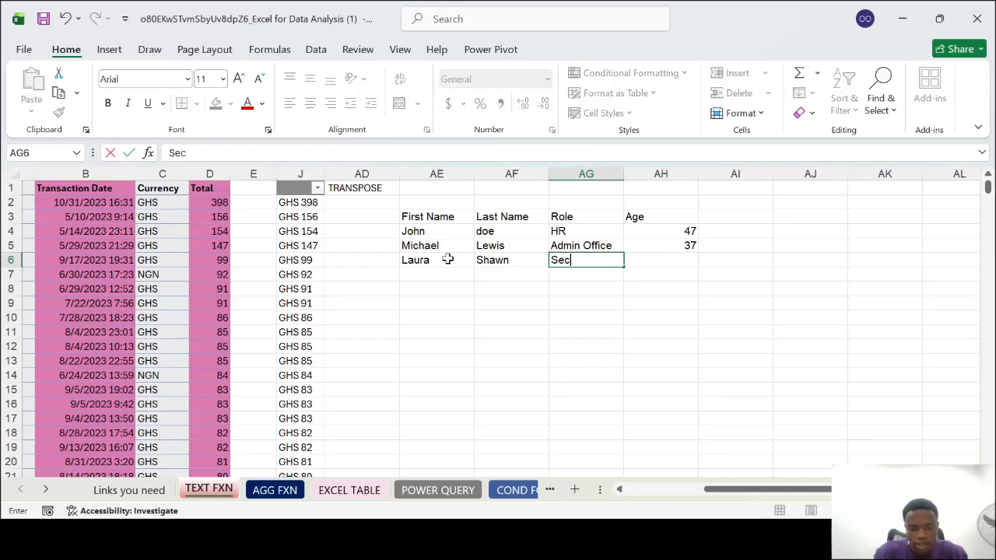
type("retary")
key("Tab")
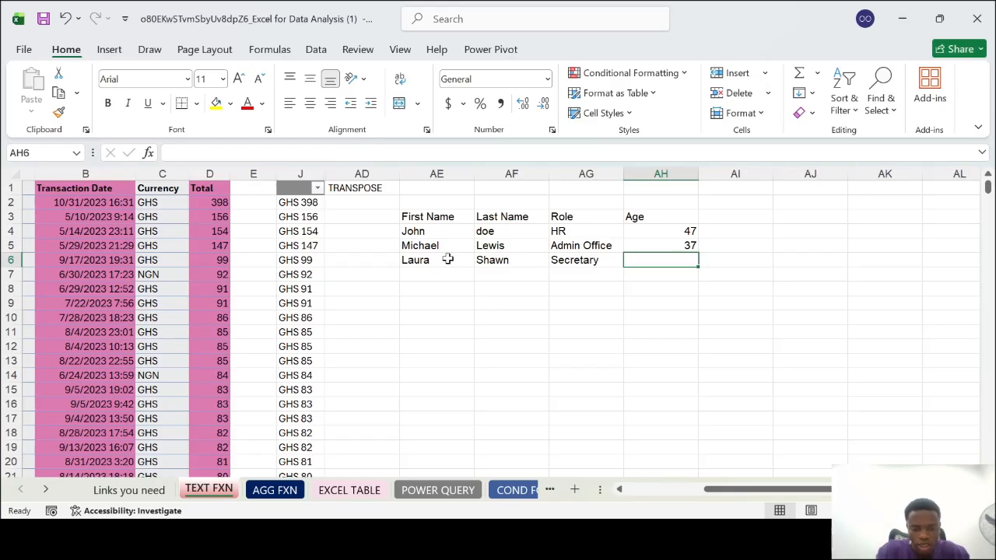
type("42")
Enter Lionel in AE7 and Messi in AF7 as the fourth person's names
left_click(429, 271)
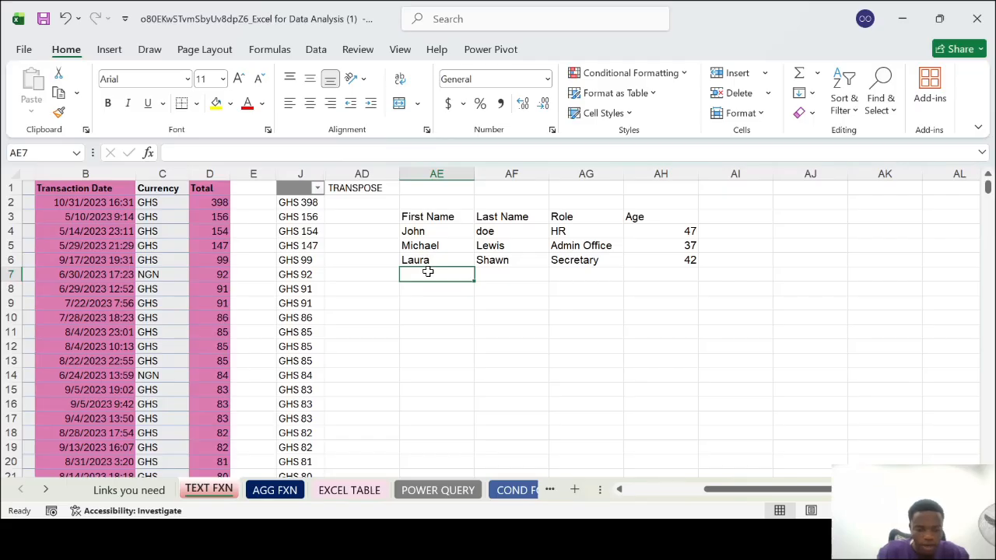
type("Lionel")
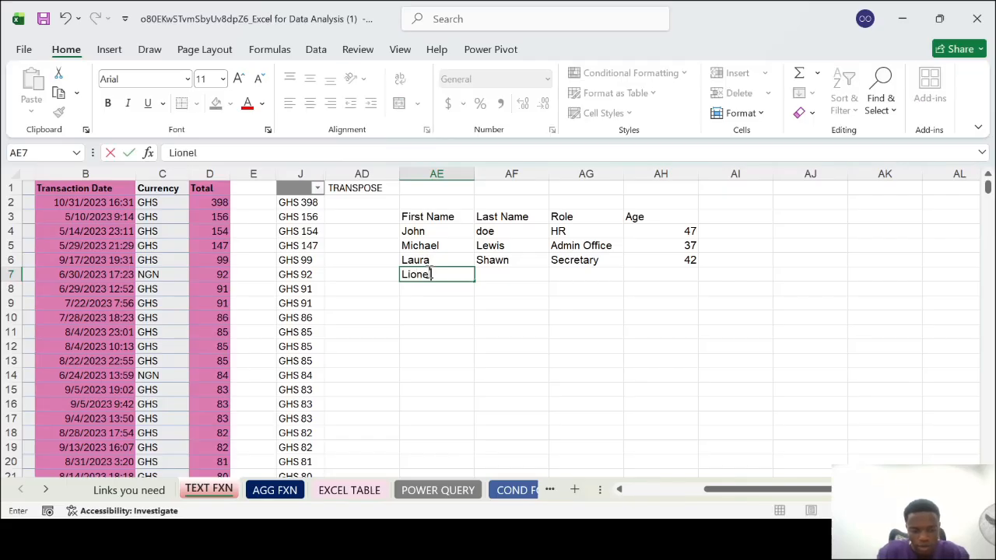
key("Tab")
type("Mess")
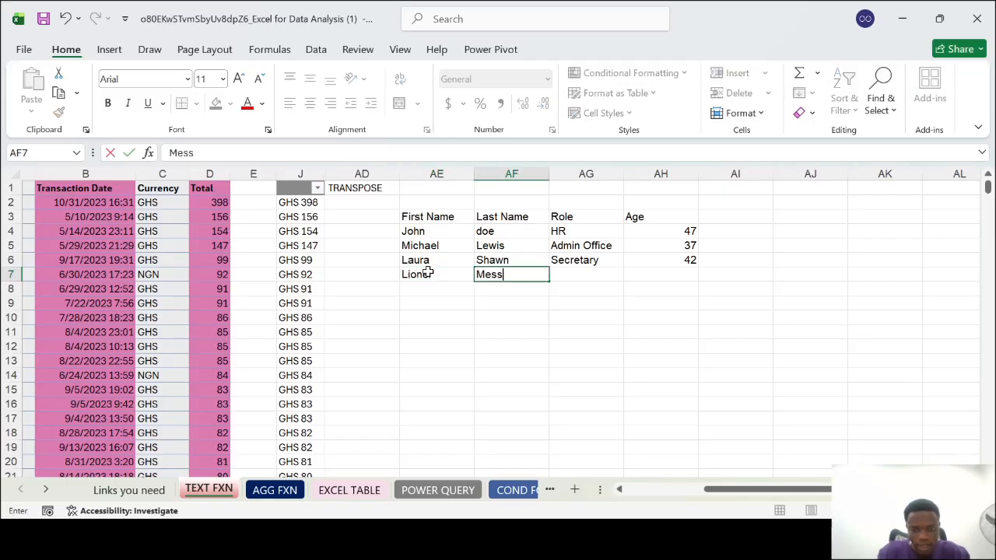
type("i")
key("Tab")
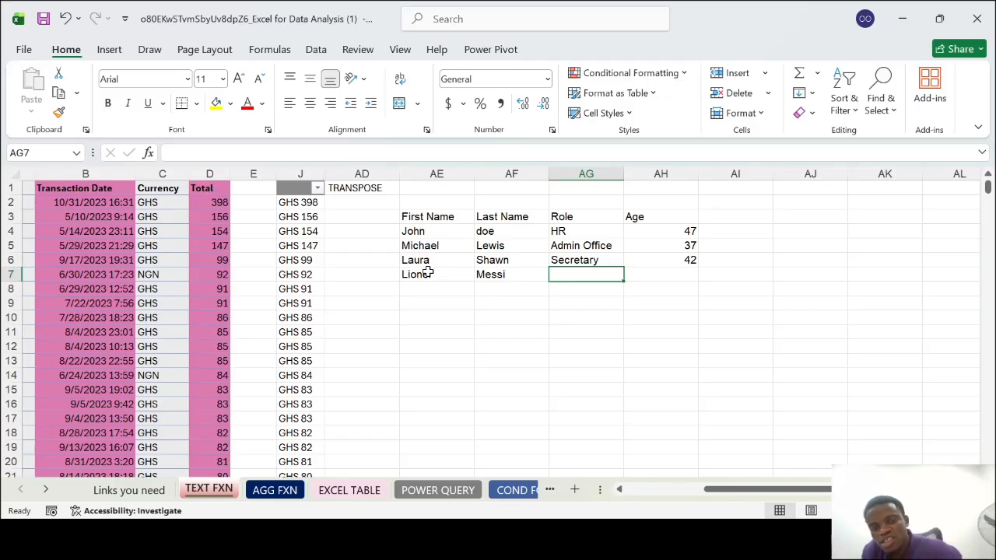
Complete row 7 with the role Accountant in AG7 and the age 25 in AH7
type("Accoun")
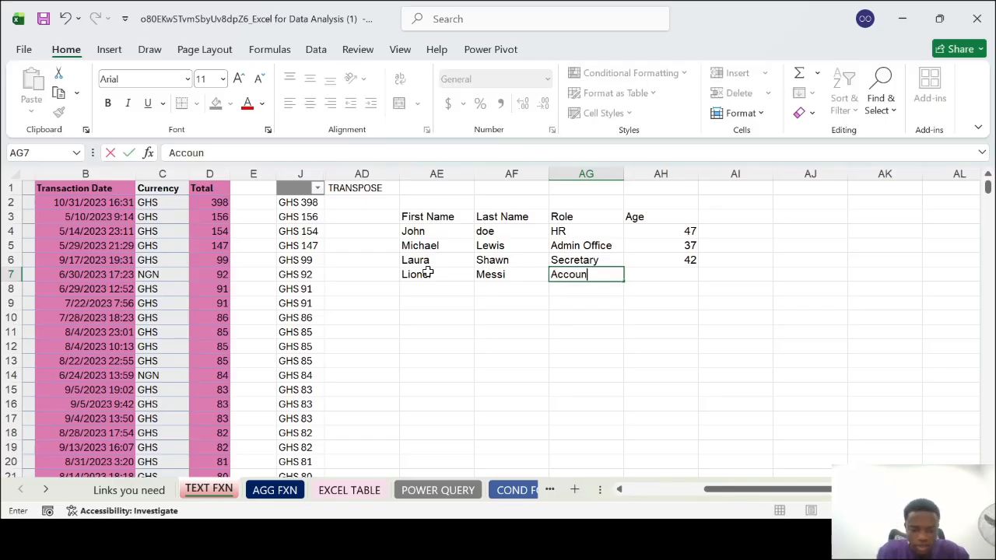
type("tant")
key("Tab")
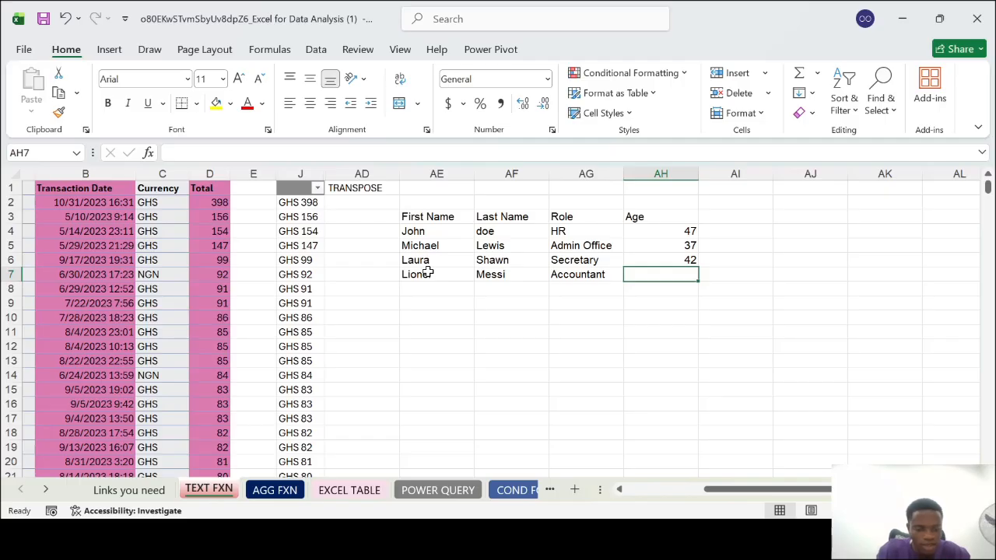
type("27")
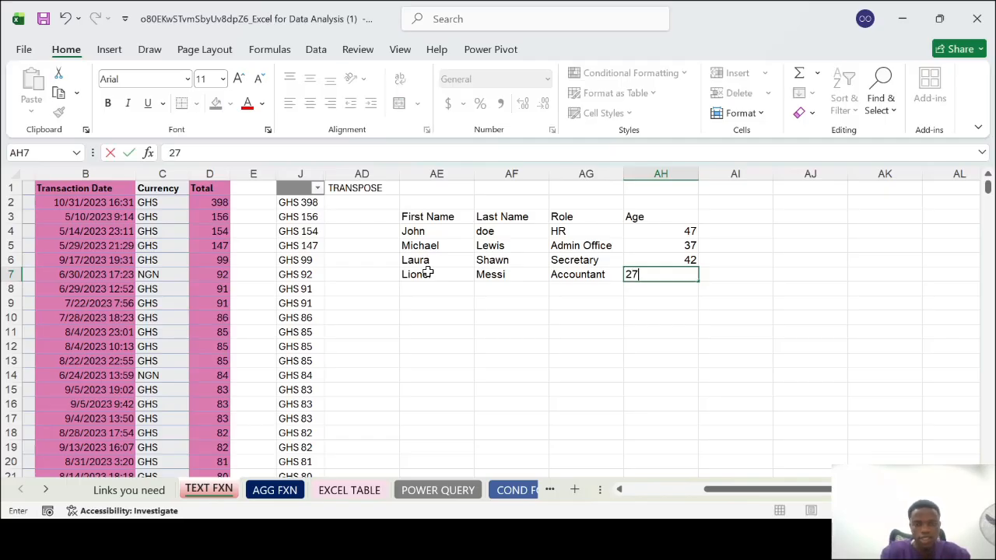
type("5")
key("Return")
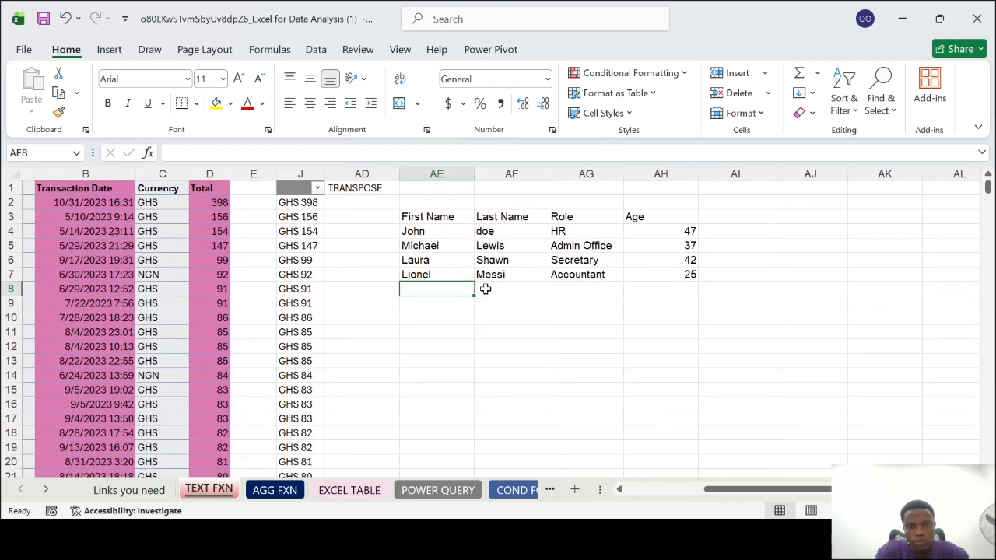
Transpose the sample table into the cells starting at AE10 with the formula =TRANSPOSE(AE3:AH7)
left_click_drag(445, 216, 698, 283)
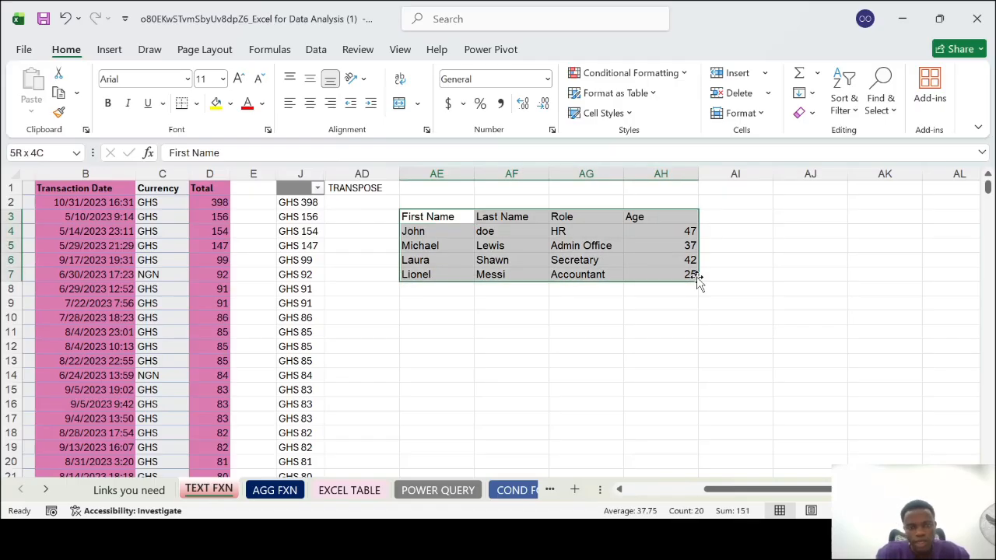
left_click(438, 319)
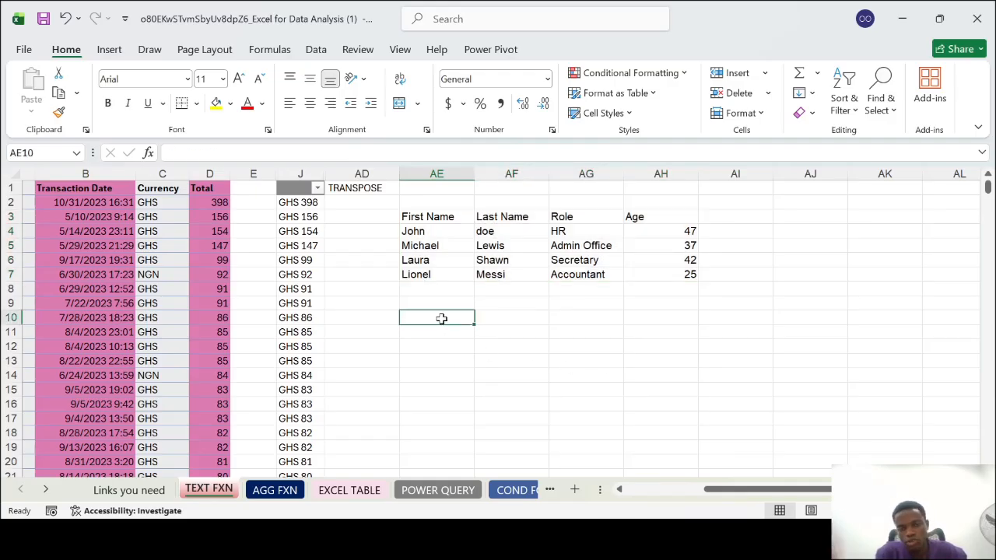
type("=t")
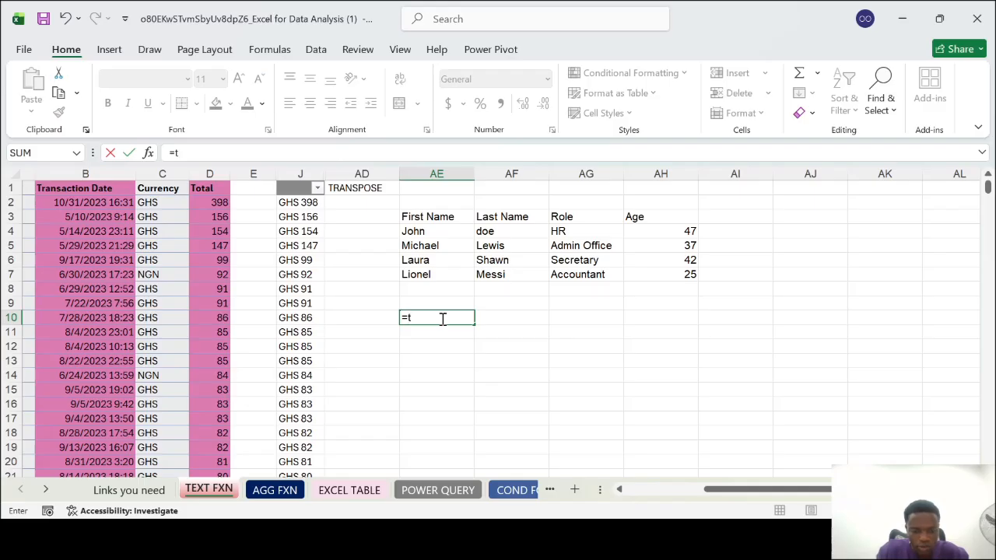
type("ran")
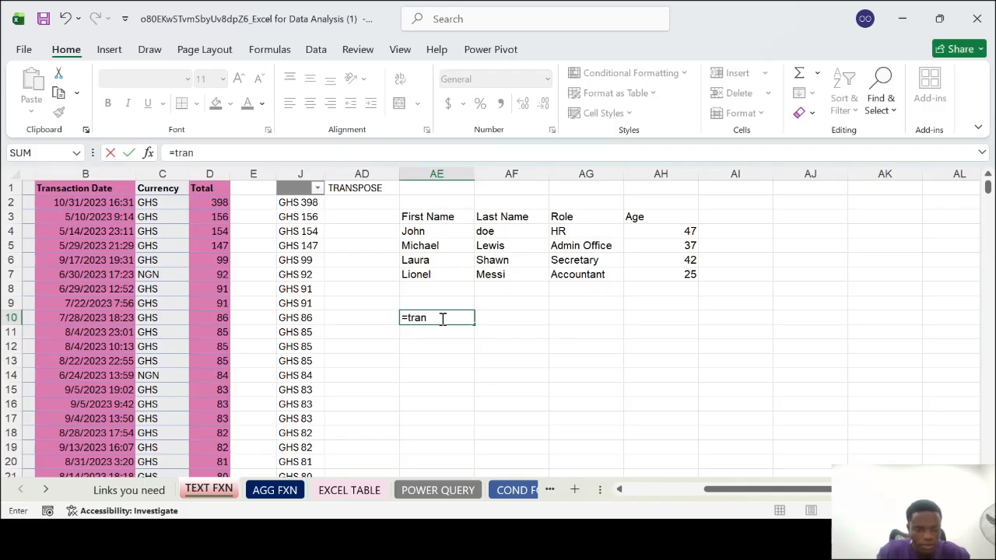
key("Tab")
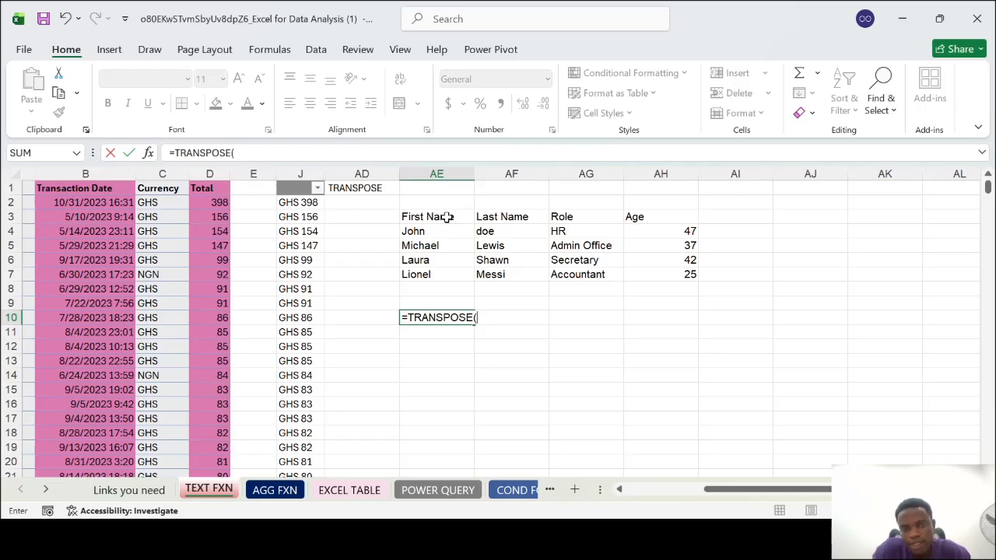
left_click_drag(448, 218, 663, 278)
key("Return")
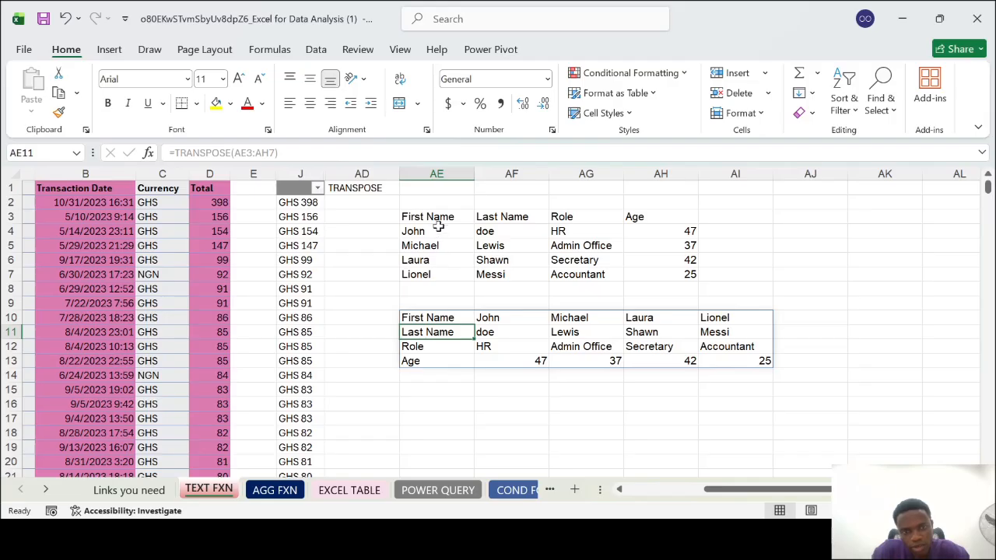
Make the original sample table's headers in AE3:AH3 bold
left_click_drag(427, 217, 656, 212)
key("ctrl+b")
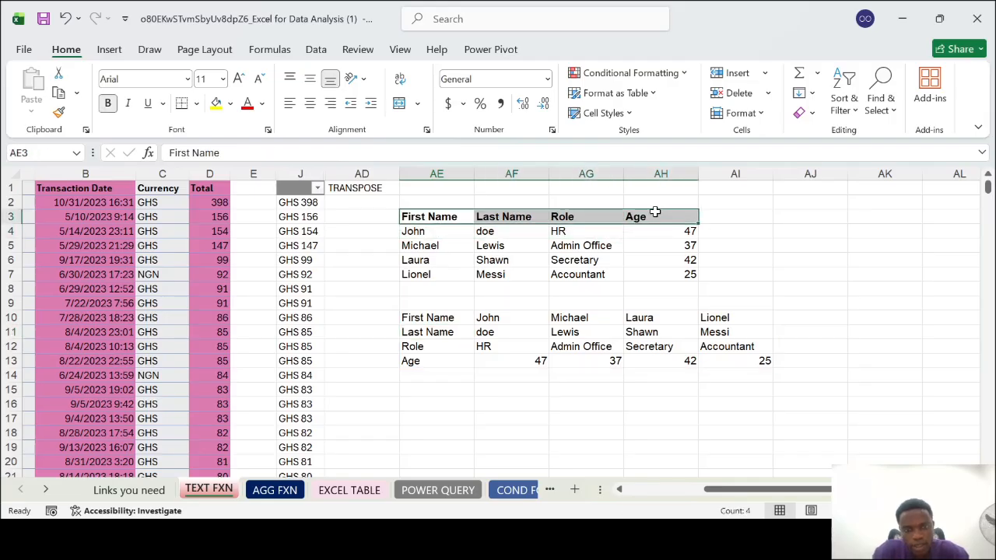
Make the transposed table's row headers in AE10:AE13 bold
left_click_drag(413, 319, 424, 360)
key("ctrl+b")
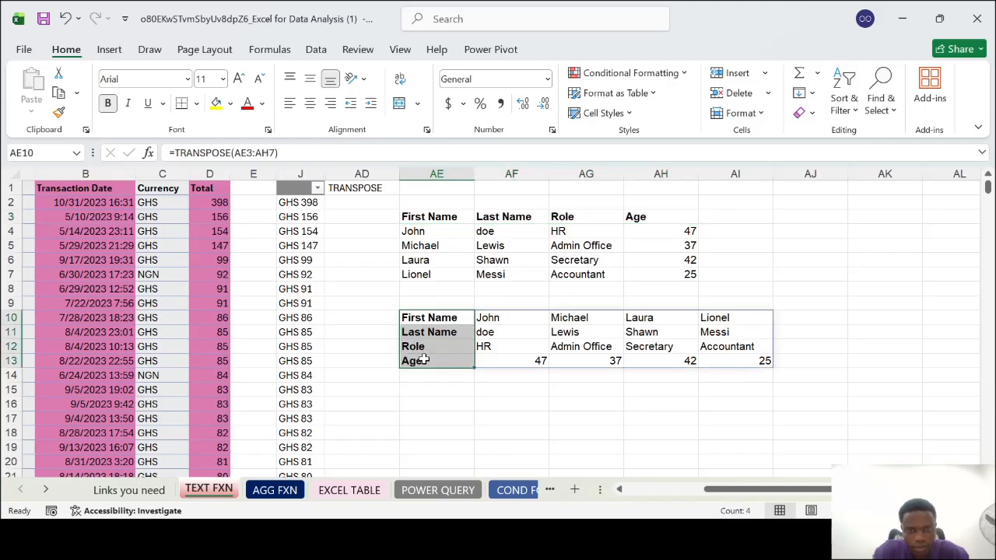
left_click(433, 218)
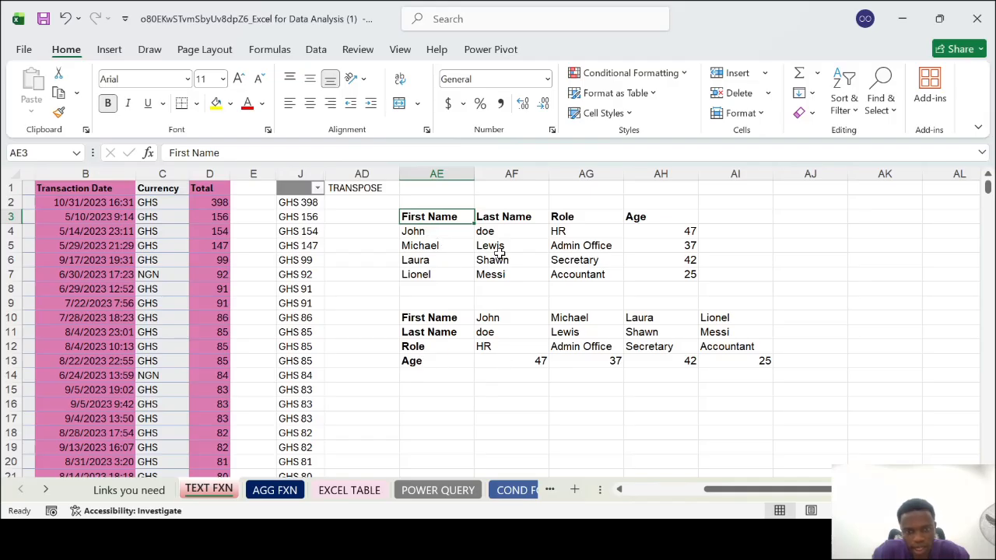
Correct the role in AG5 of the original sample table to Admin Officer
double_click(615, 246)
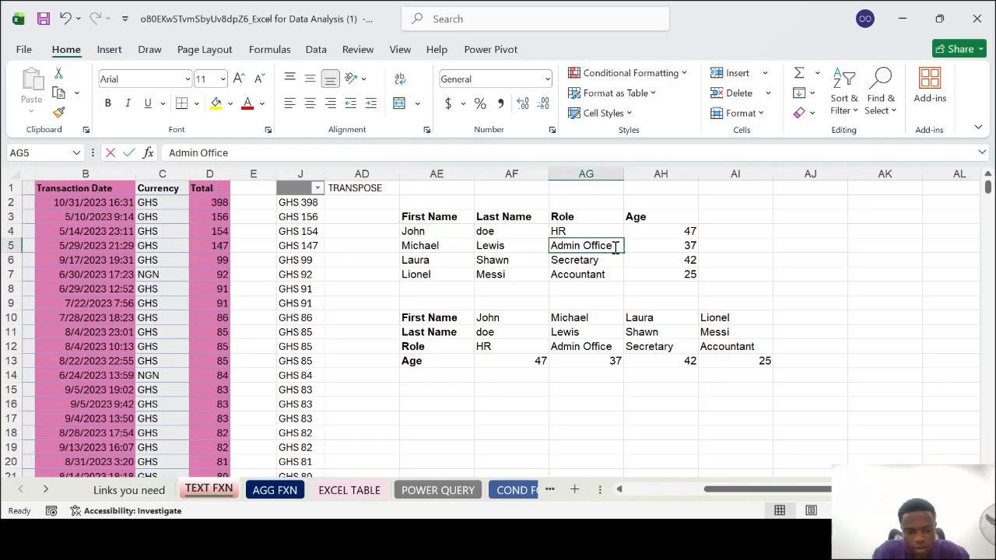
type("r")
key("Return")
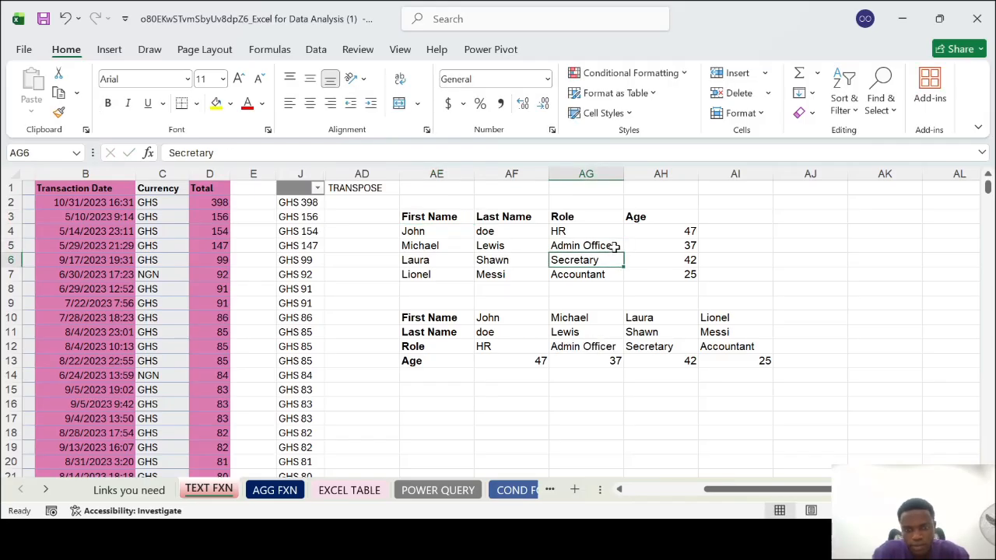
Compare the people's records in the original table with their matching columns in the transposed table at AE10:AI13
left_click(679, 247)
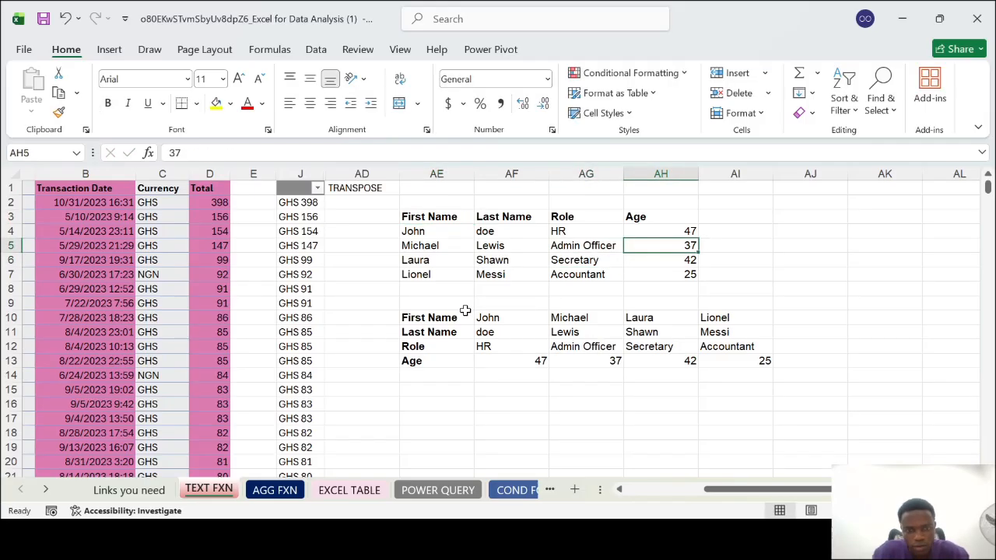
left_click(581, 316)
left_click(581, 331)
left_click_drag(584, 347, 589, 356)
left_click(588, 360)
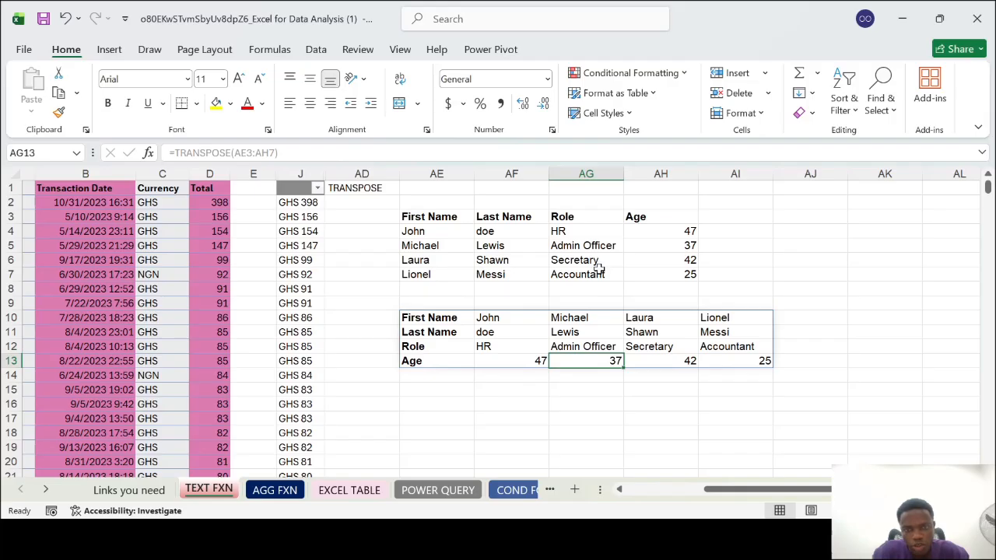
left_click(659, 319)
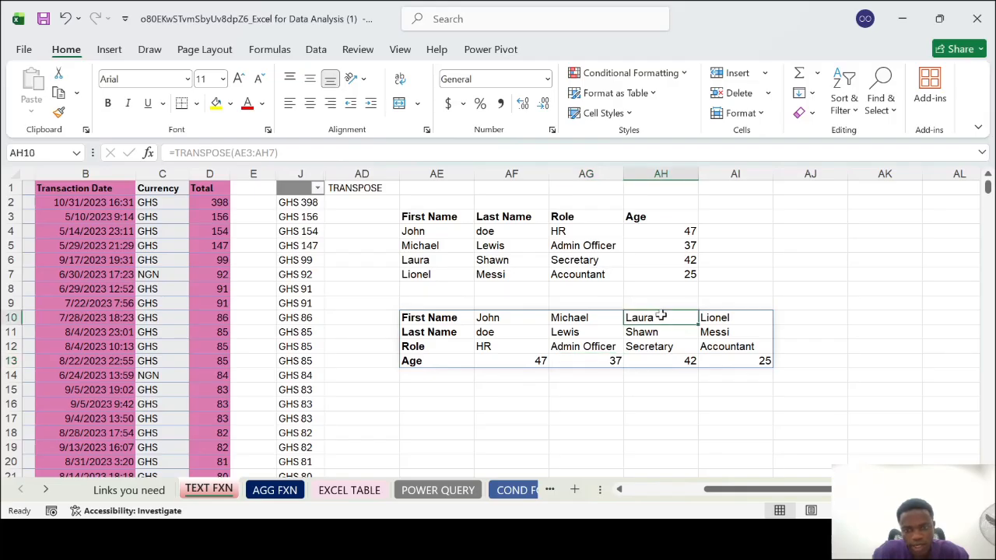
left_click(659, 330)
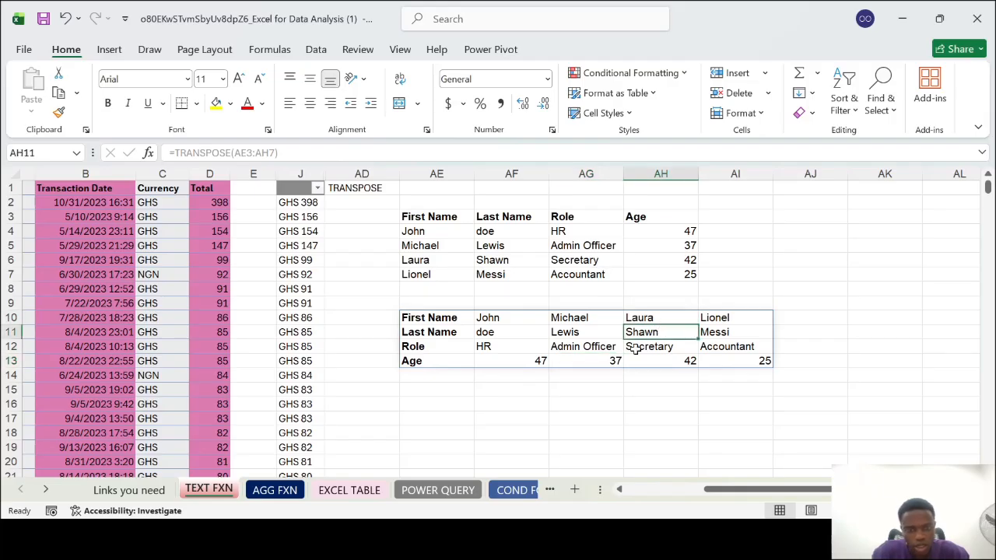
left_click(647, 348)
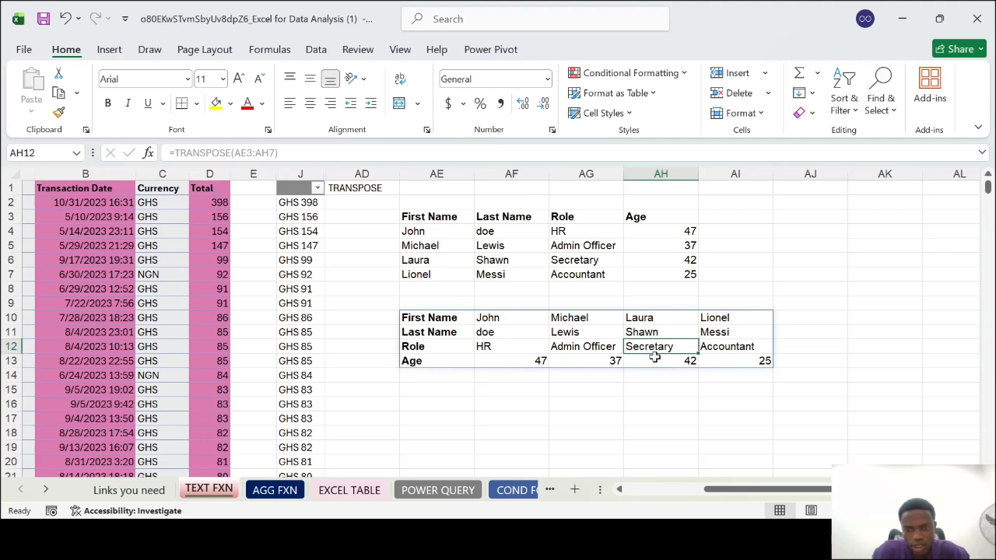
left_click(657, 362)
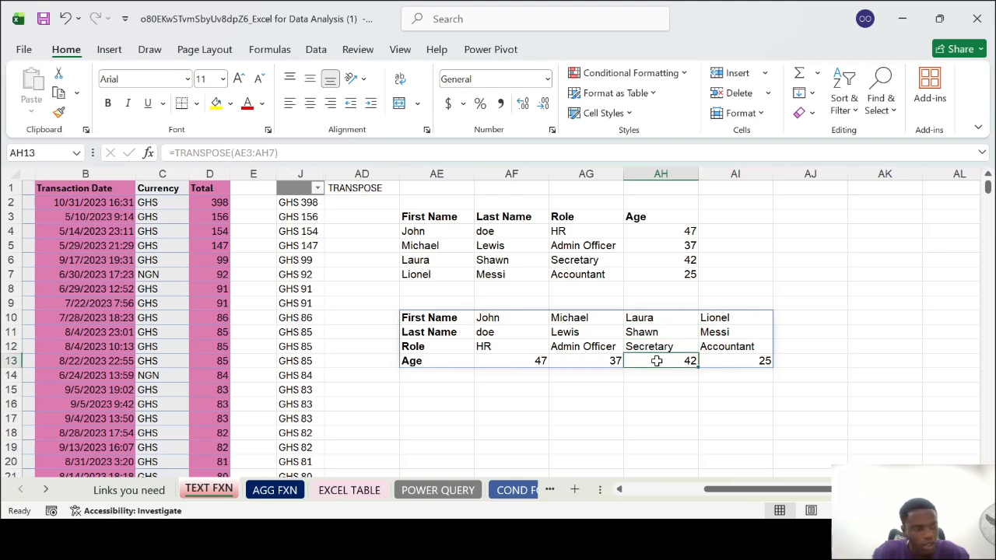
left_click(674, 227)
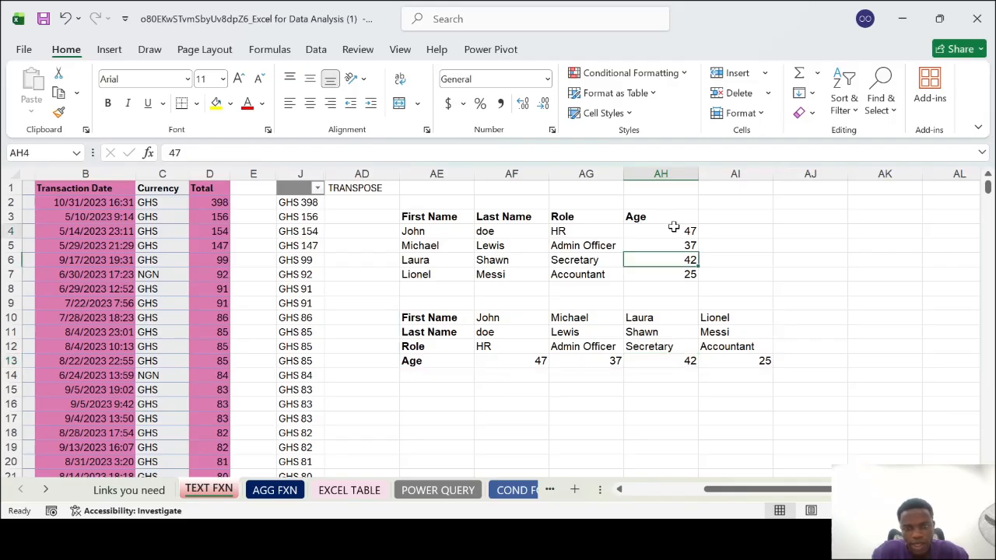
left_click(765, 314)
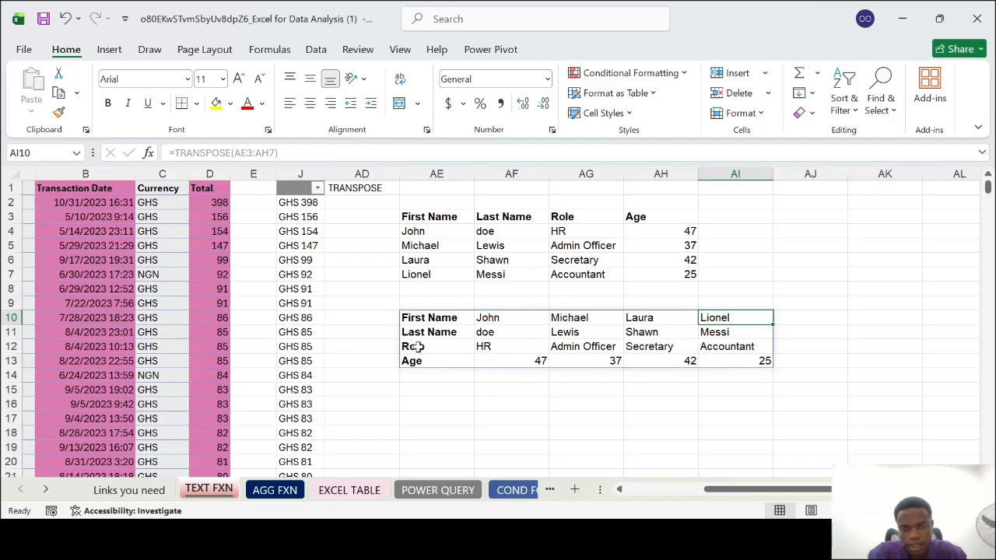
Transpose the already transposed table back into rows starting at AE16 with the formula =TRANSPOSE(AE10#)
scroll(608, 313, "down", 1)
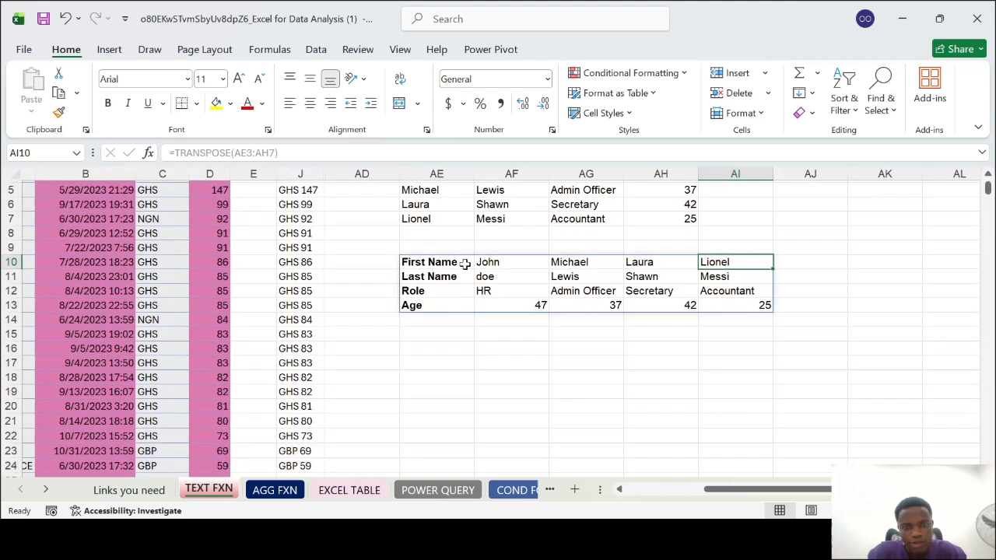
left_click(425, 258)
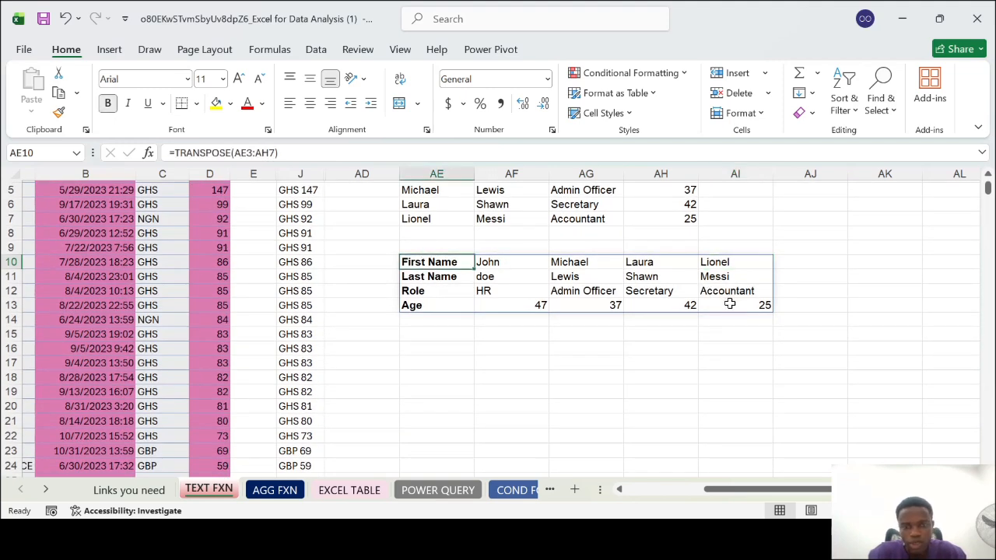
left_click(435, 347)
type("=rans")
key("BackSpace")
key("BackSpace")
key("BackSpace")
key("BackSpace")
type("Trans")
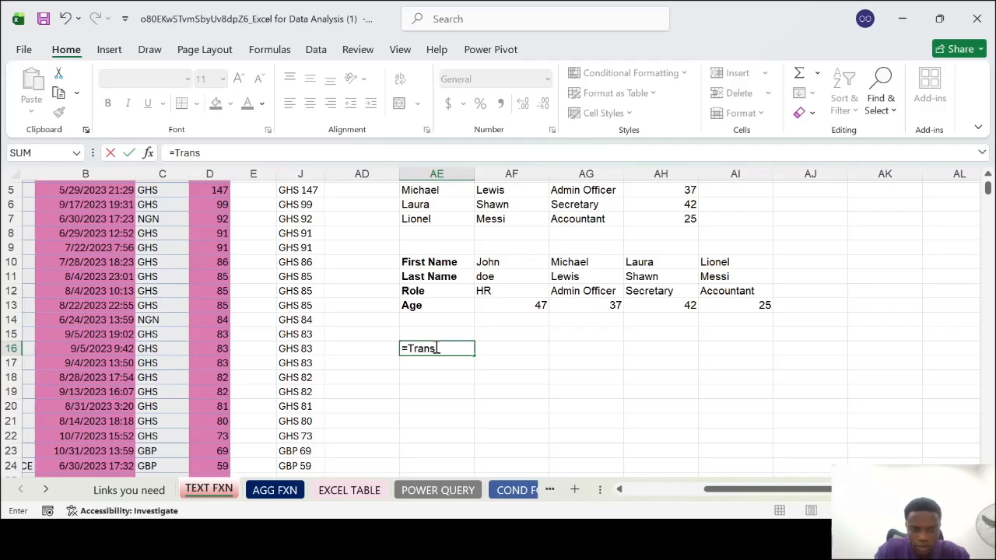
key("Tab")
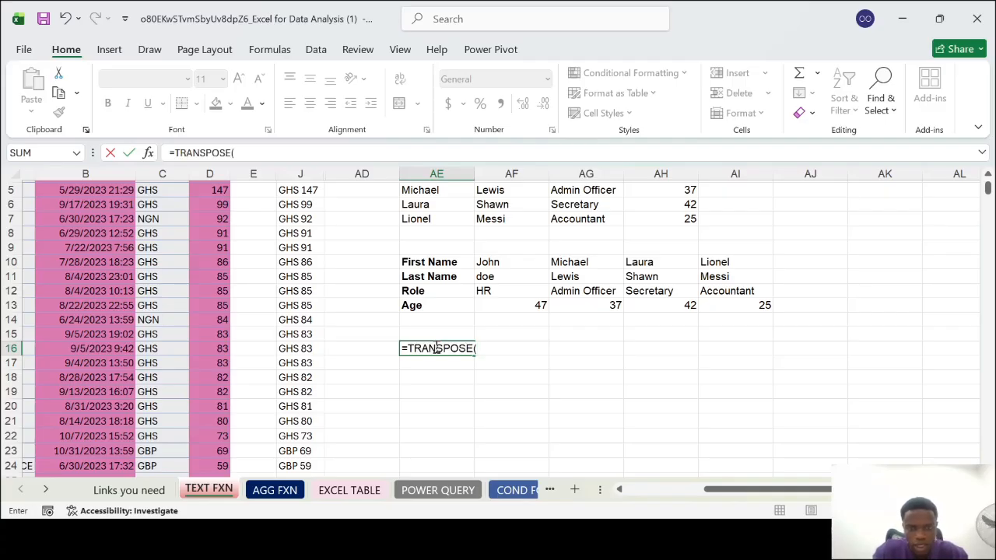
left_click_drag(420, 265, 765, 305)
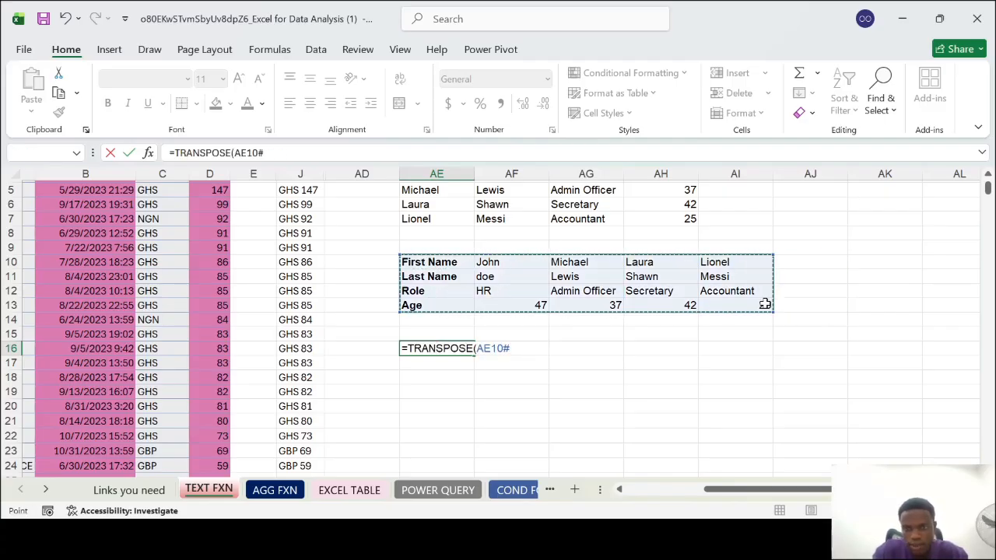
type(")")
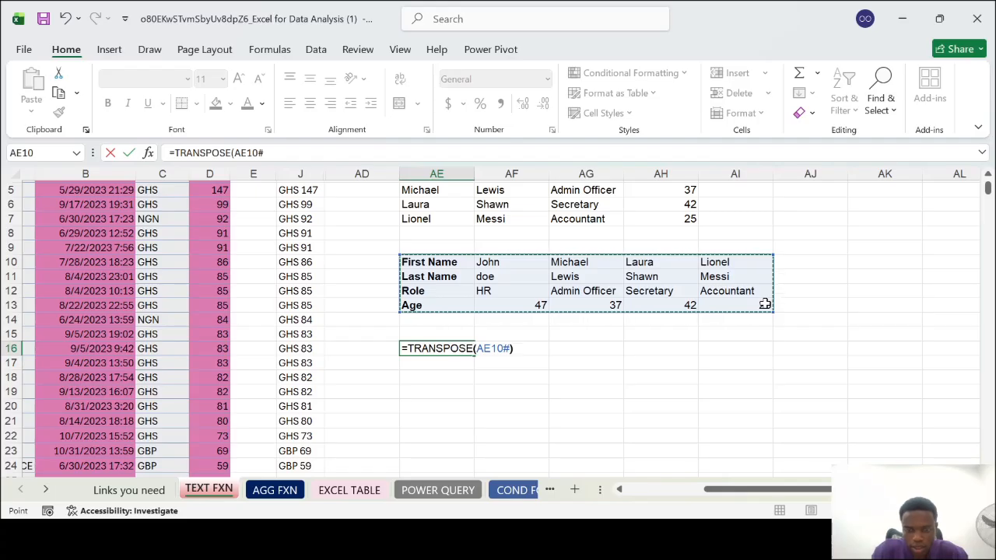
key("Return")
scroll(765, 305, "up", 2)
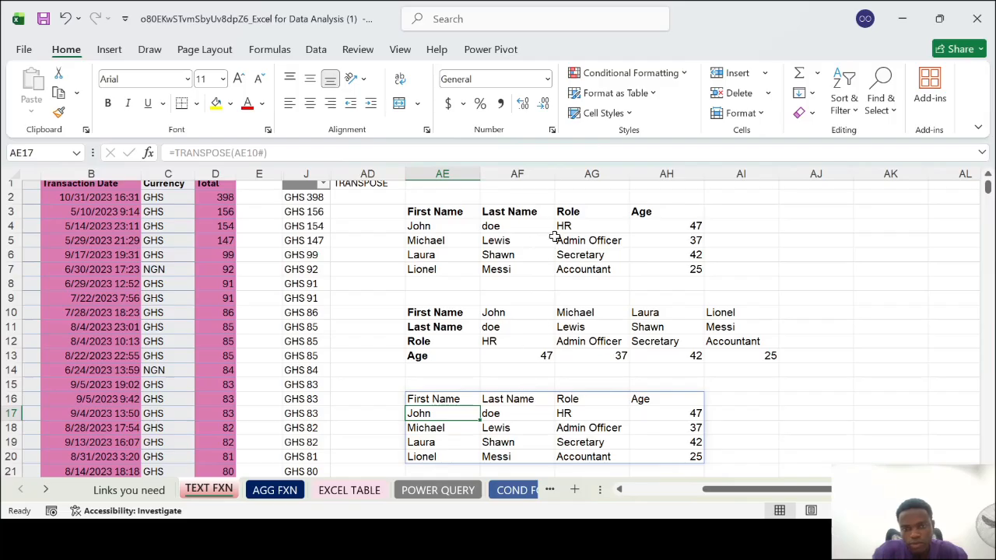
Start a second sample table beside the original one with the headers Name in AJ3 and Age in AK3
scroll(701, 266, "right", 2)
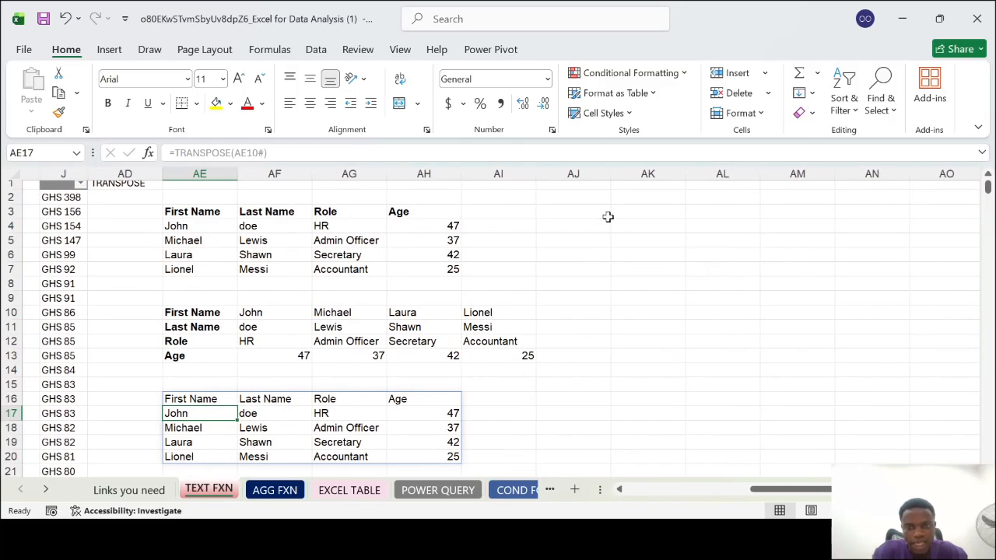
left_click(580, 213)
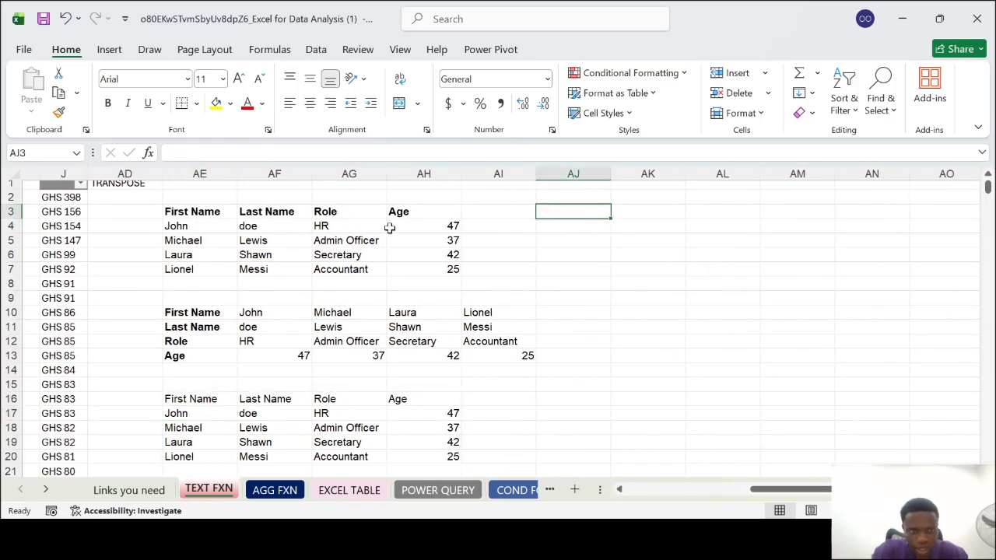
left_click(193, 208)
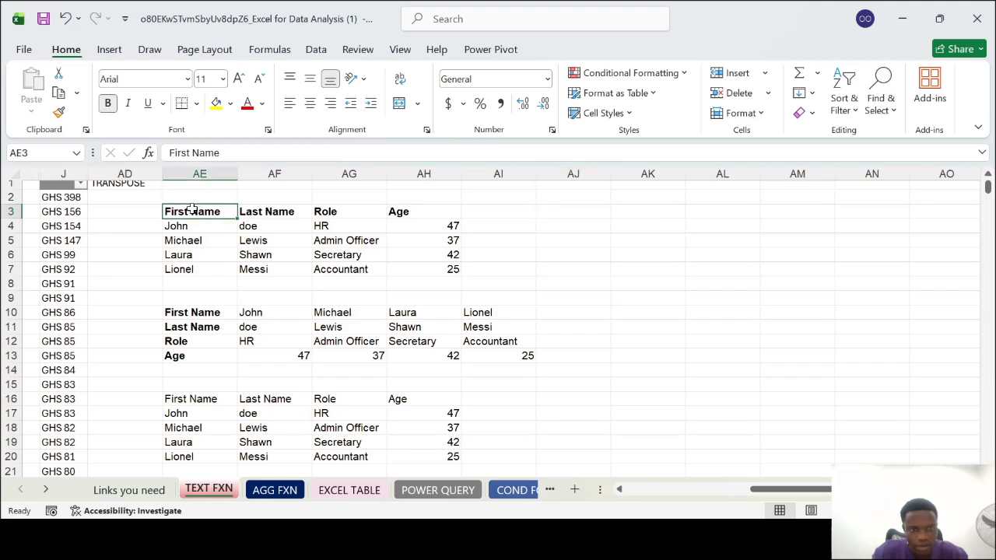
left_click(593, 211)
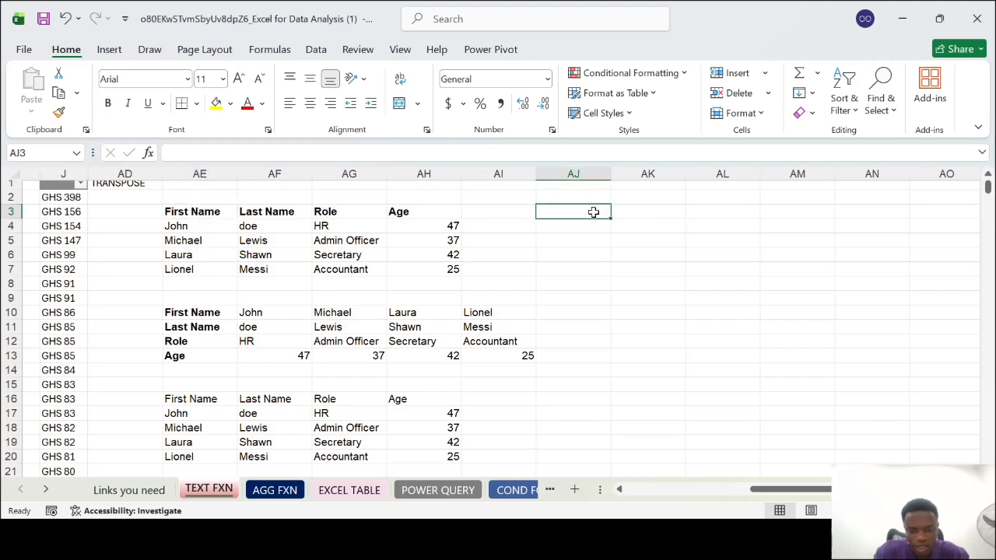
type("Name")
key("Tab")
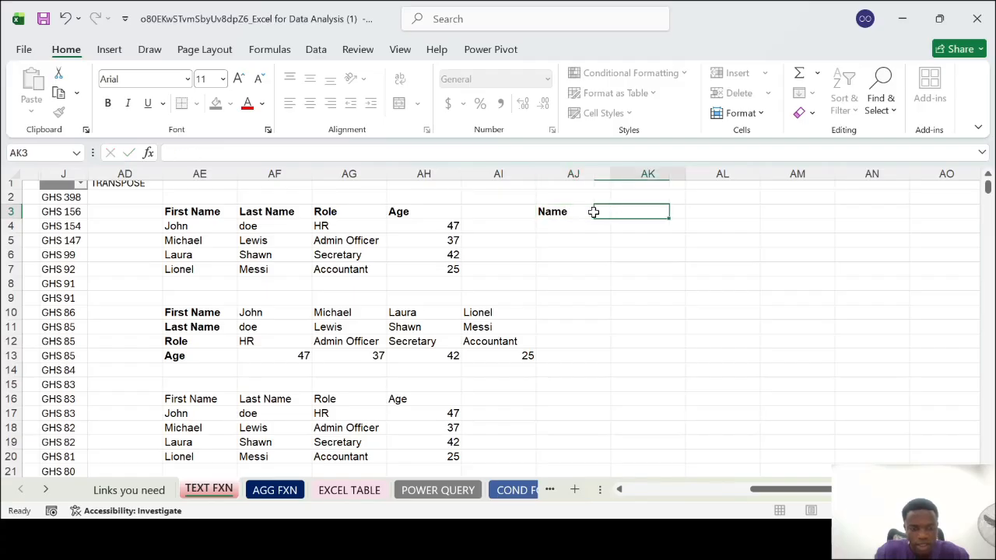
type("Age")
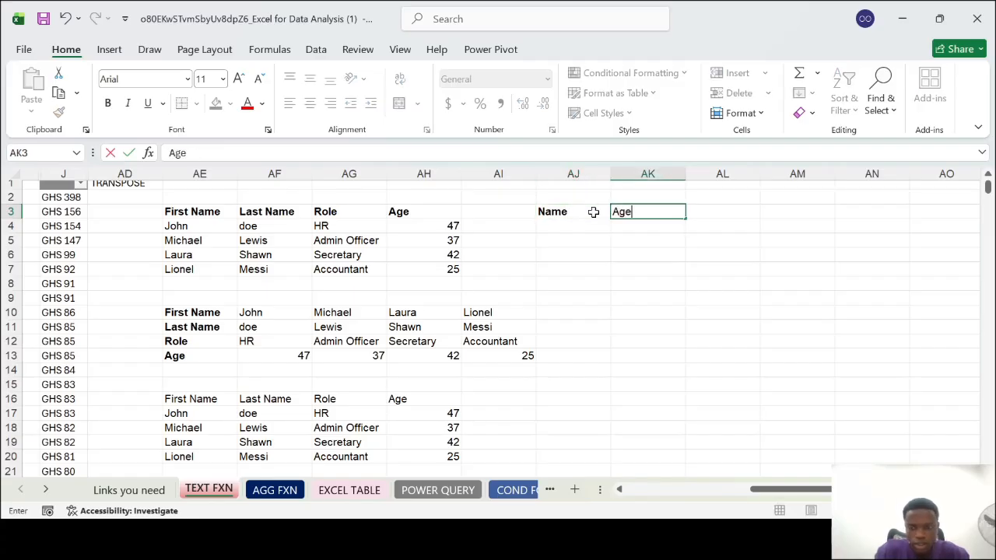
key("Return")
Enter the first person's first name in AJ4 and the age 47 in AK4
type("John")
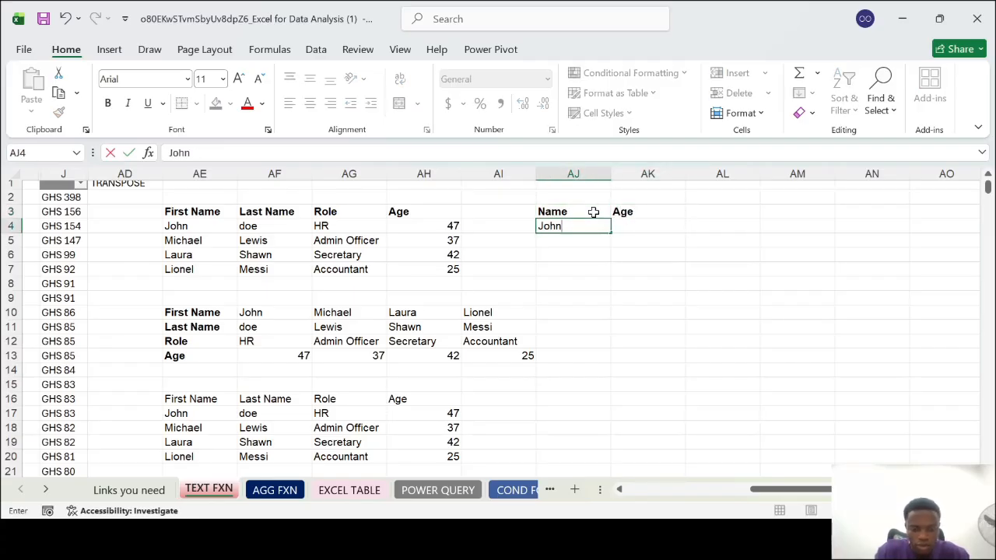
key("Tab")
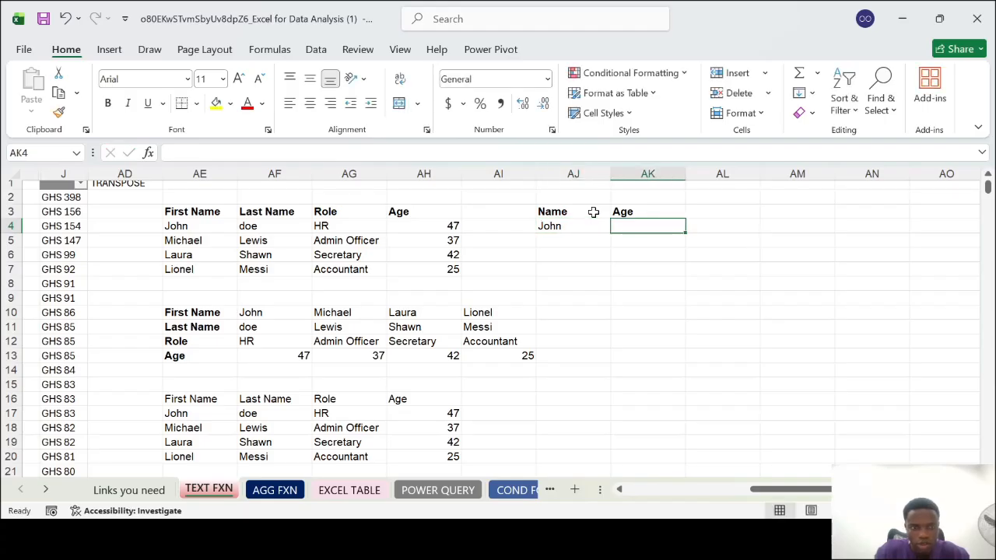
type("47")
key("Return")
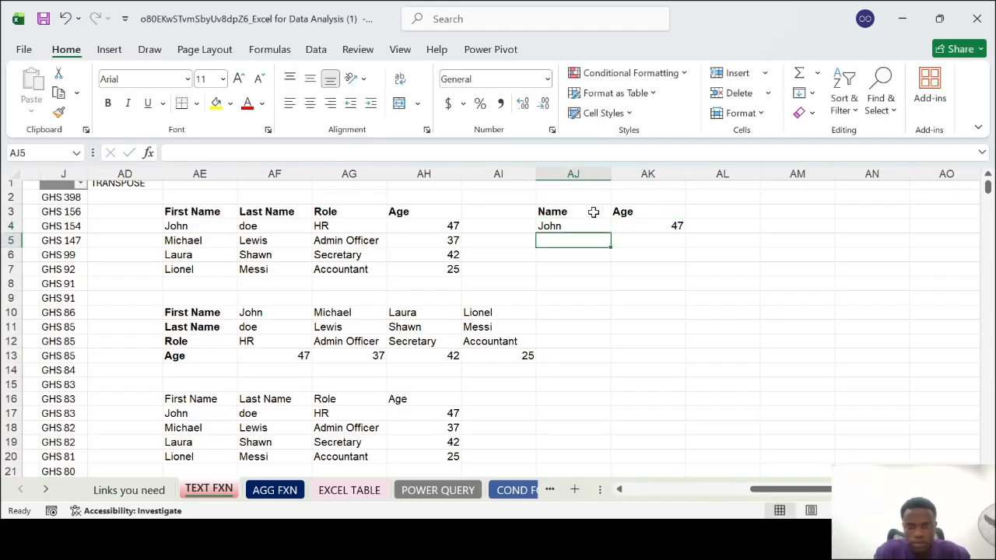
Enter the second person's first name in AJ5 and the age 37 in AK5
type("Mic")
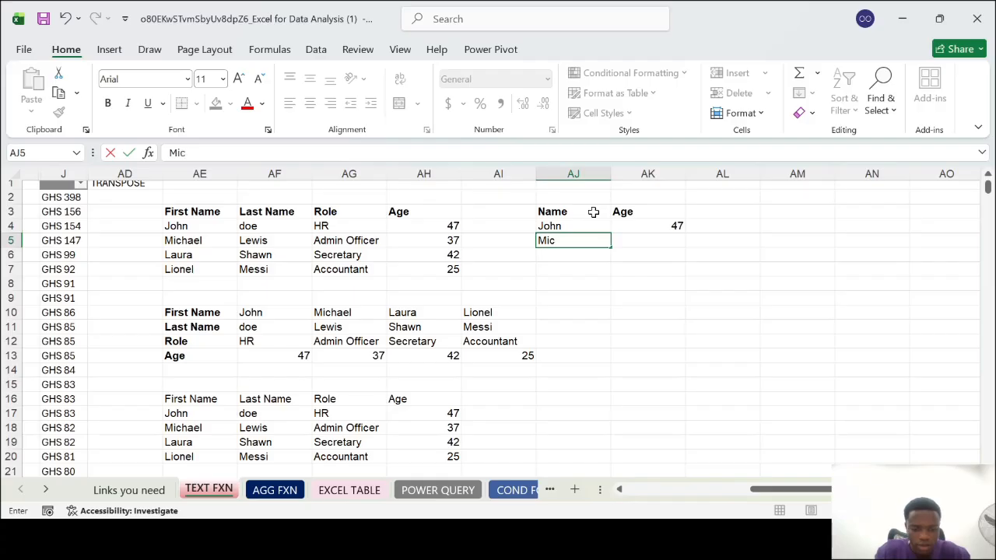
type("ha")
key("Tab")
key("Left")
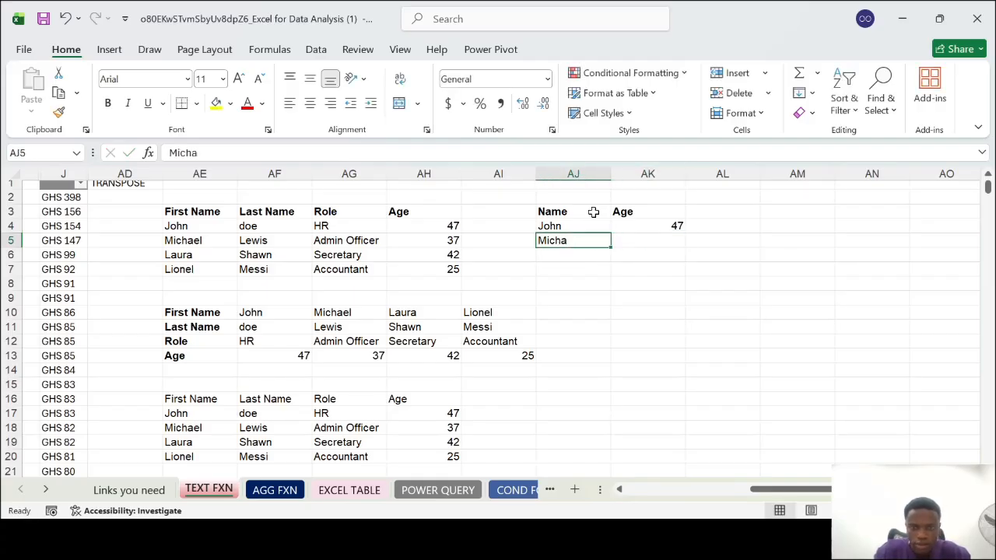
double_click(591, 240)
type("el")
key("Tab")
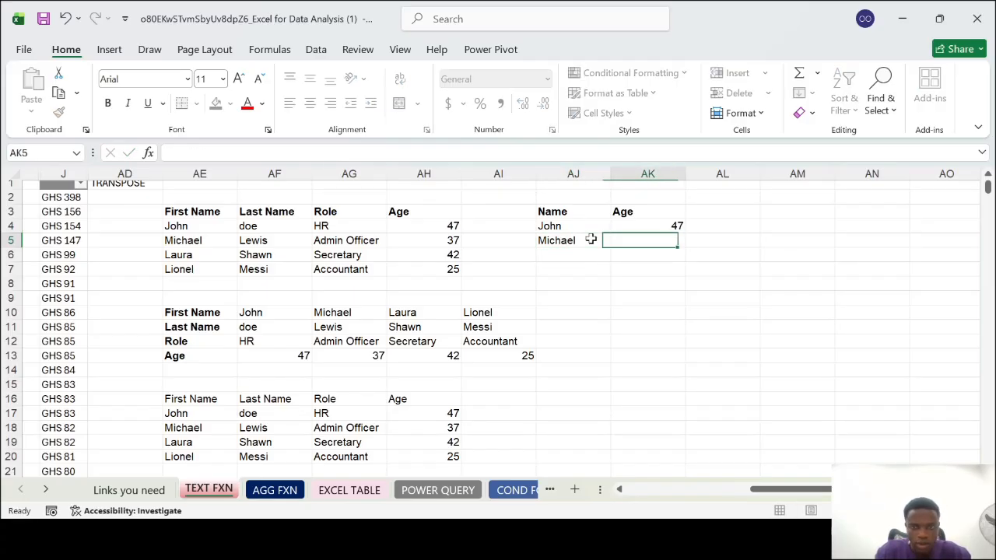
type("37")
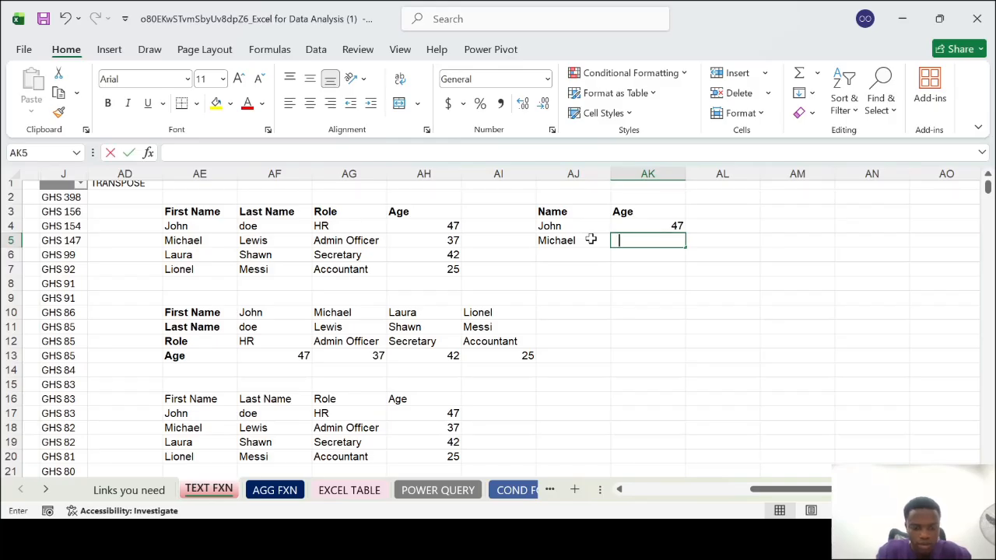
key("Return")
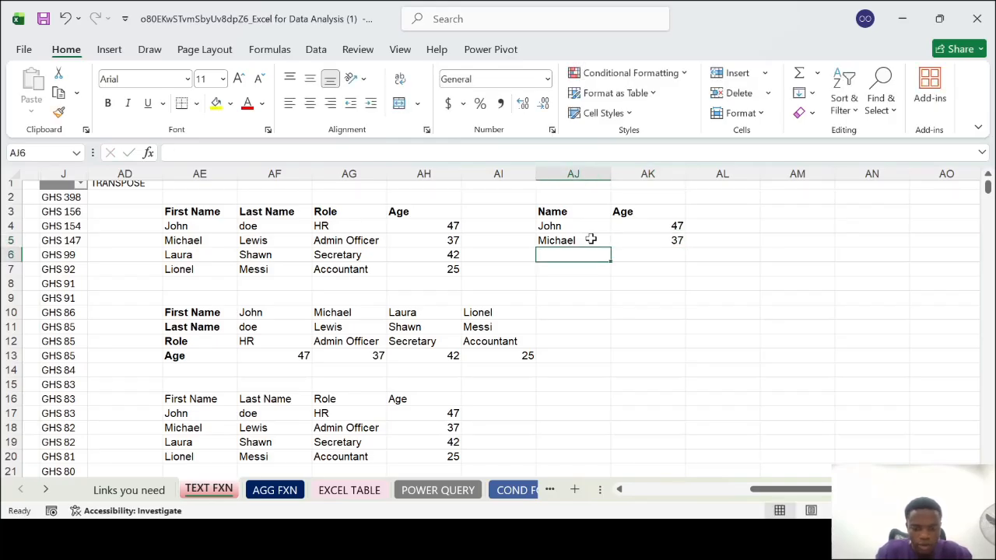
Enter the third person's first name in AJ6 and the age 42 in AK6
type("Laura")
key("Tab")
type("42")
key("Return")
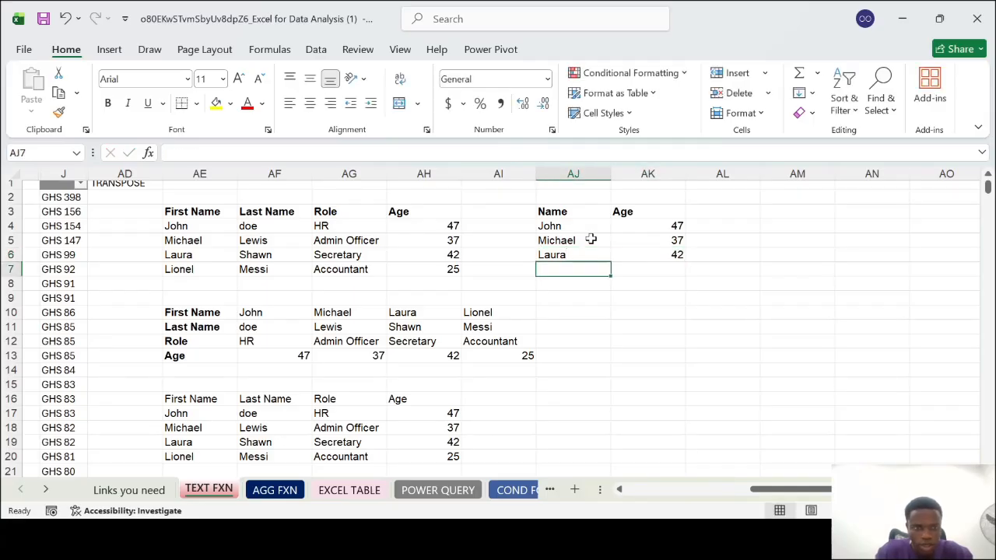
Enter the fourth person's name in AJ7 and the age 25 in AK7
type("LMes")
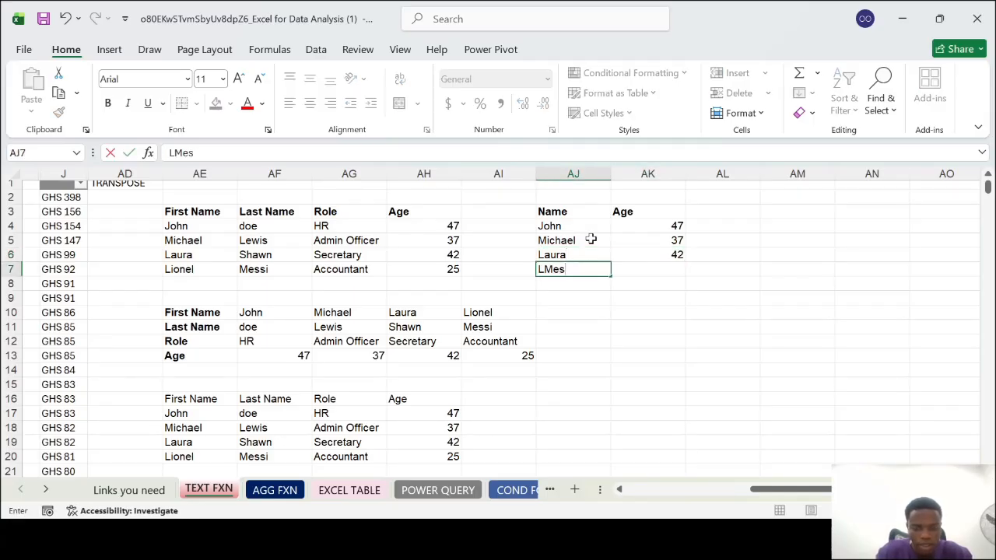
type("si")
key("Tab")
type("25")
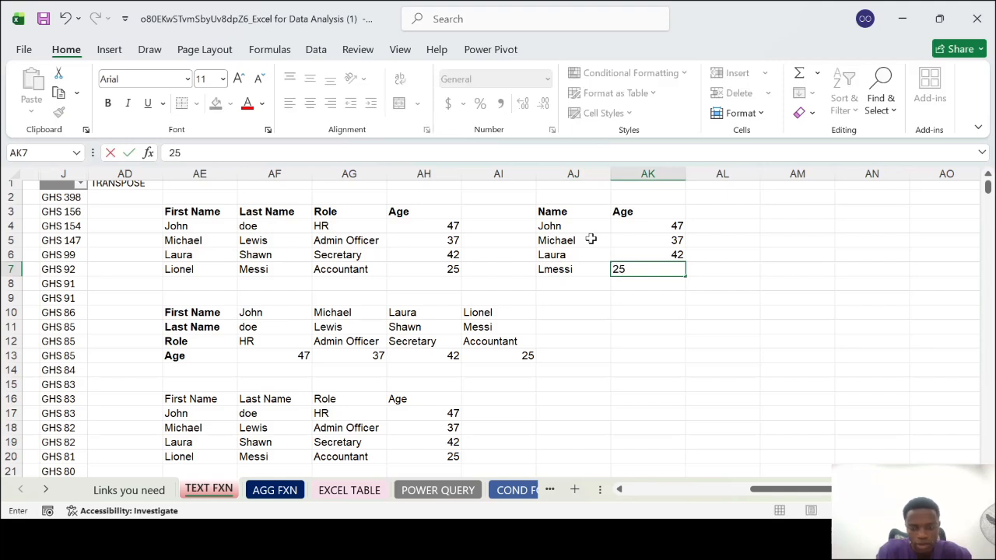
key("Return")
left_click(647, 312)
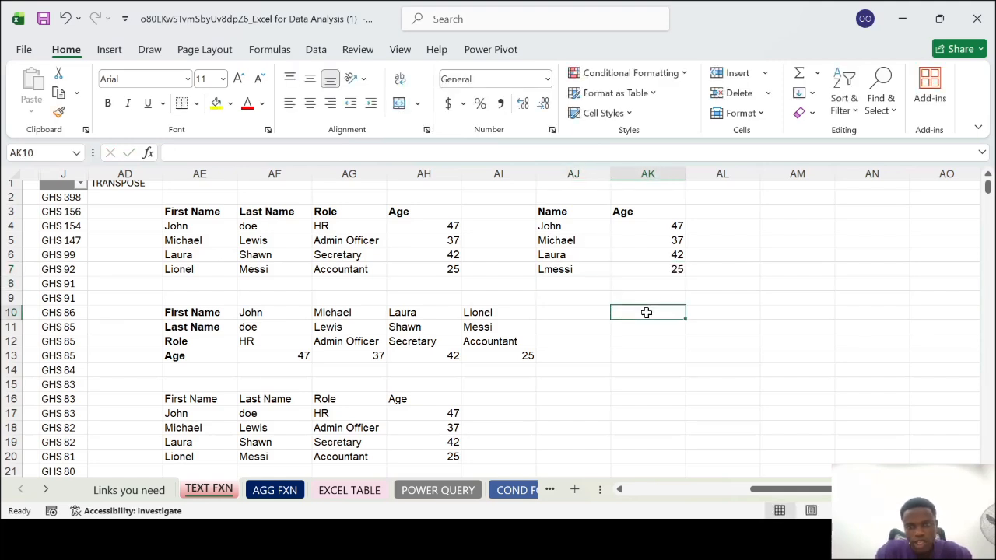
Transpose the Name and Age table AJ3:AK7 into a horizontal layout starting in AJ11 with the TRANSPOSE function
left_click(580, 211)
key("ctrl+b")
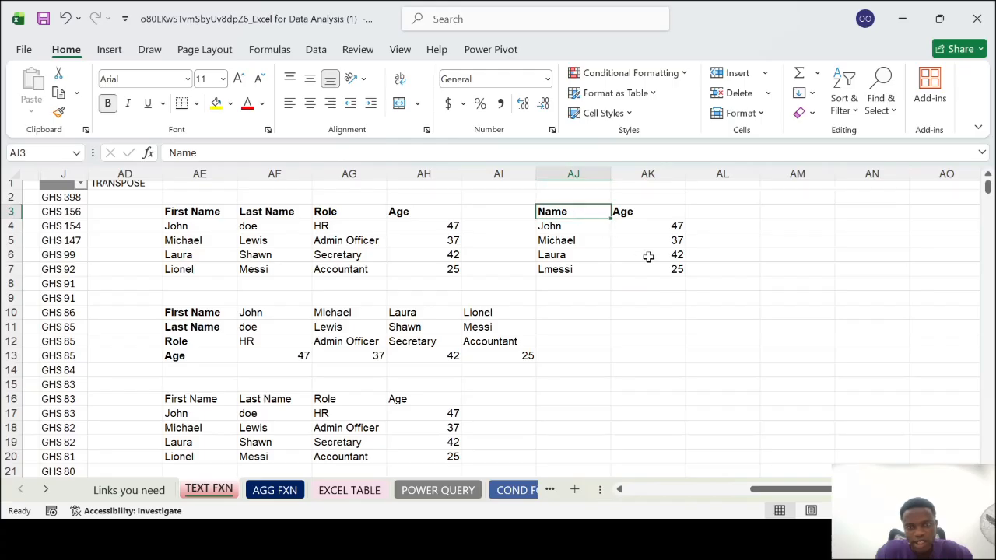
left_click(676, 267, "shift")
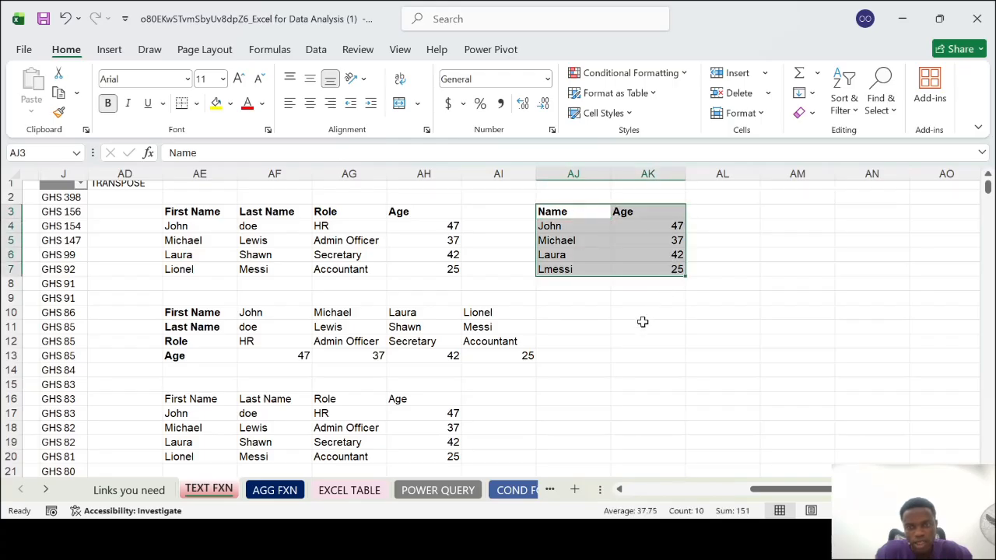
left_click(599, 326)
type("=trans")
key("Tab")
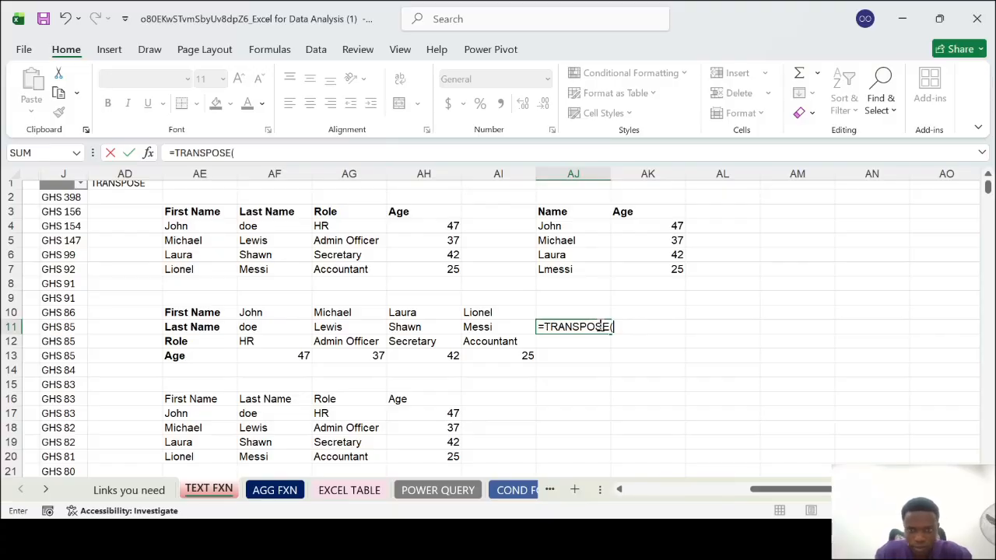
left_click_drag(583, 211, 658, 267)
key("Return")
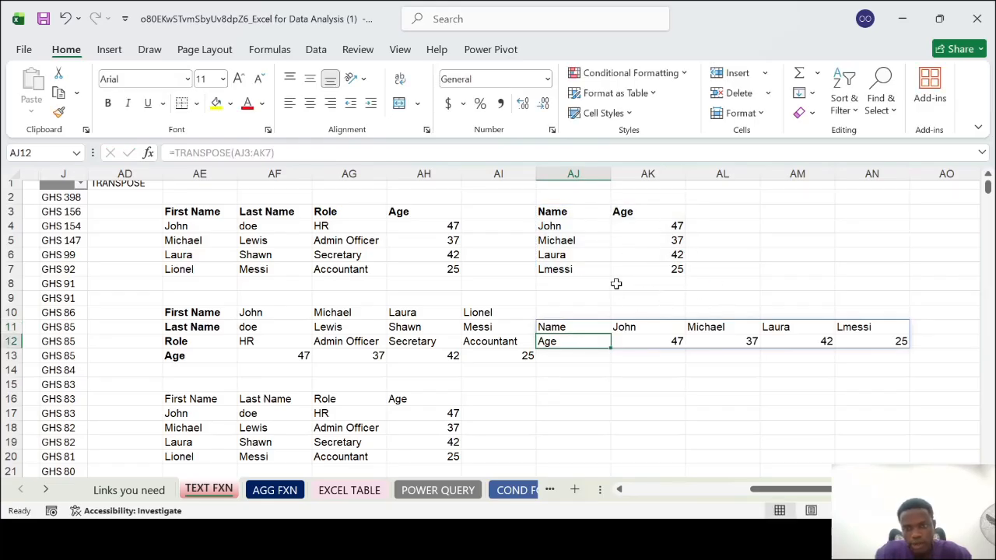
Insert a period after the initial in the fourth person's name in source cell AJ7
left_click(637, 327)
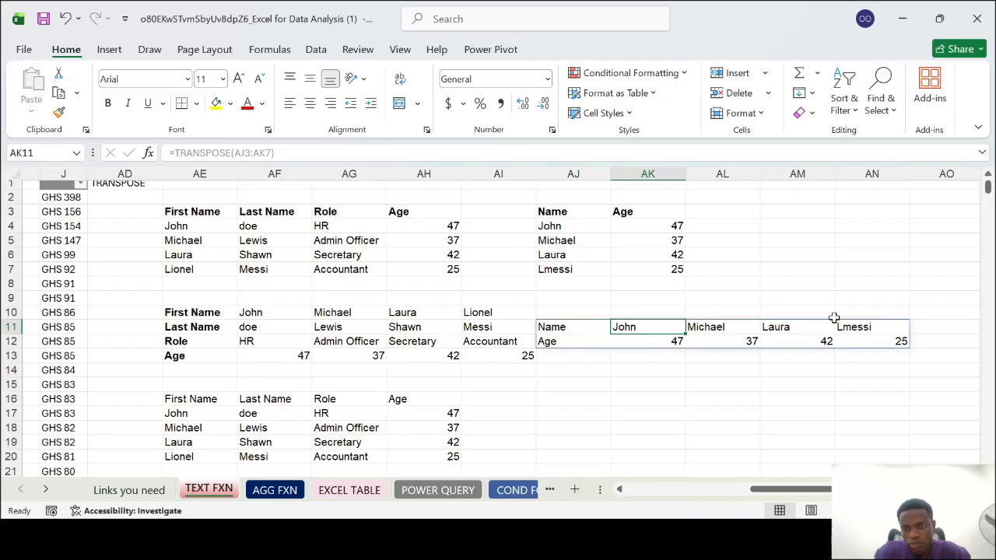
left_click(861, 332)
key("BackSpace")
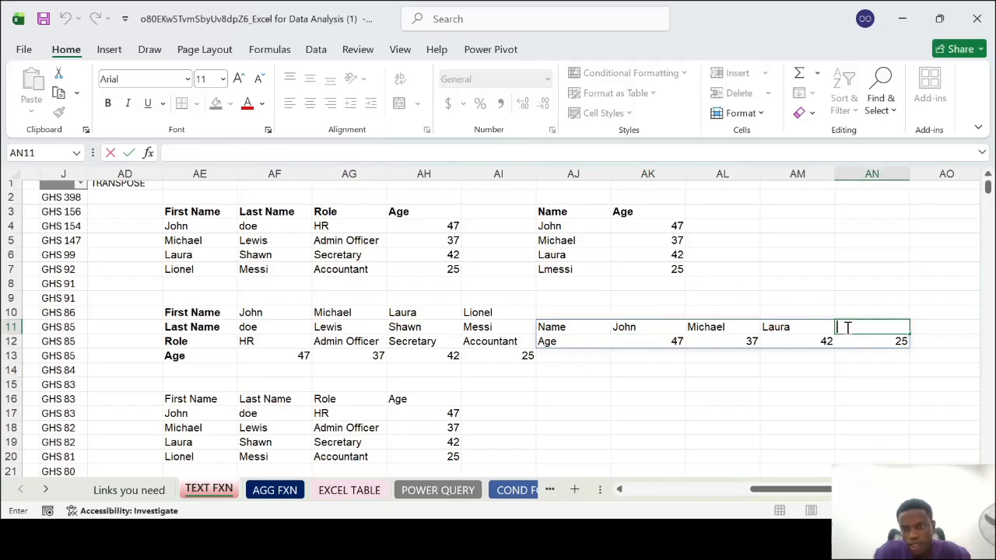
left_click(553, 270)
double_click(547, 267)
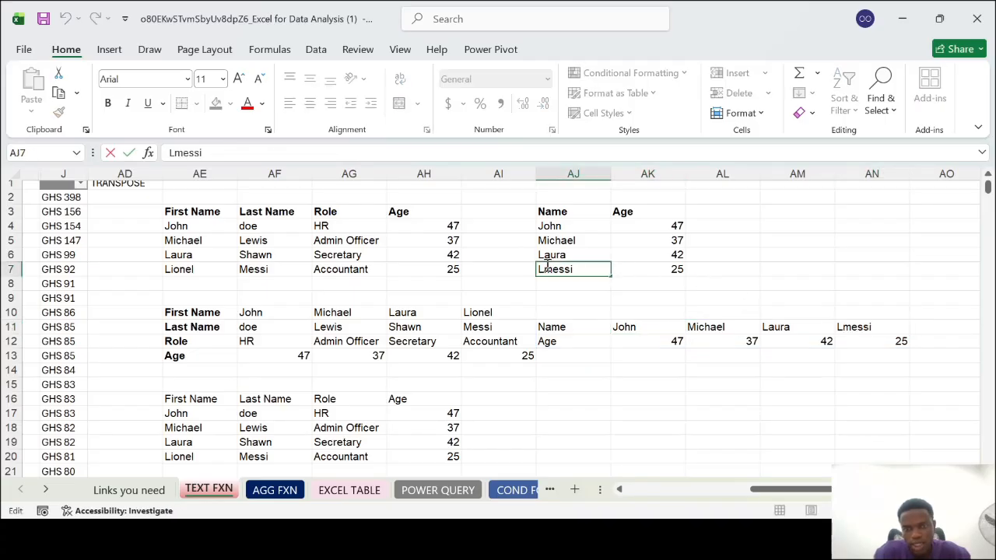
type(".")
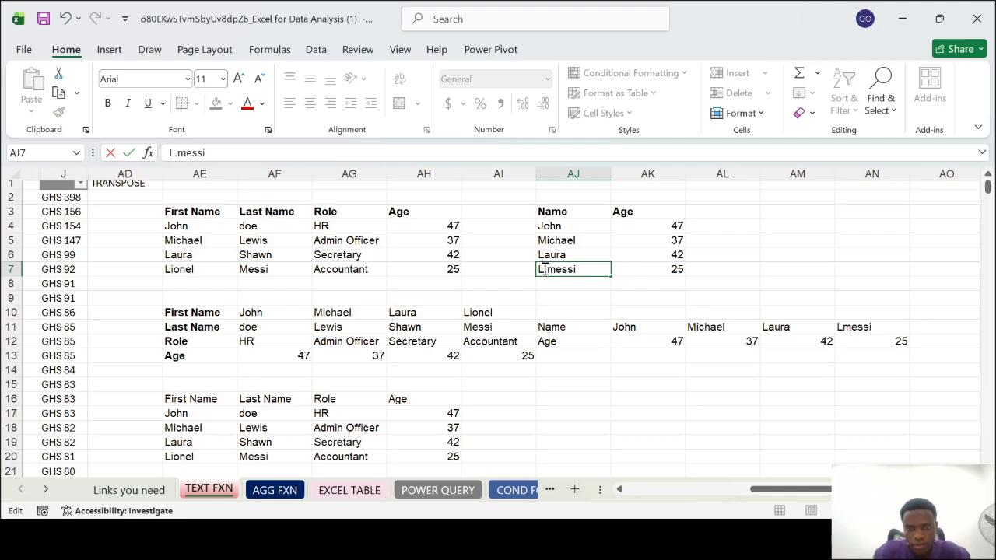
left_click(603, 313)
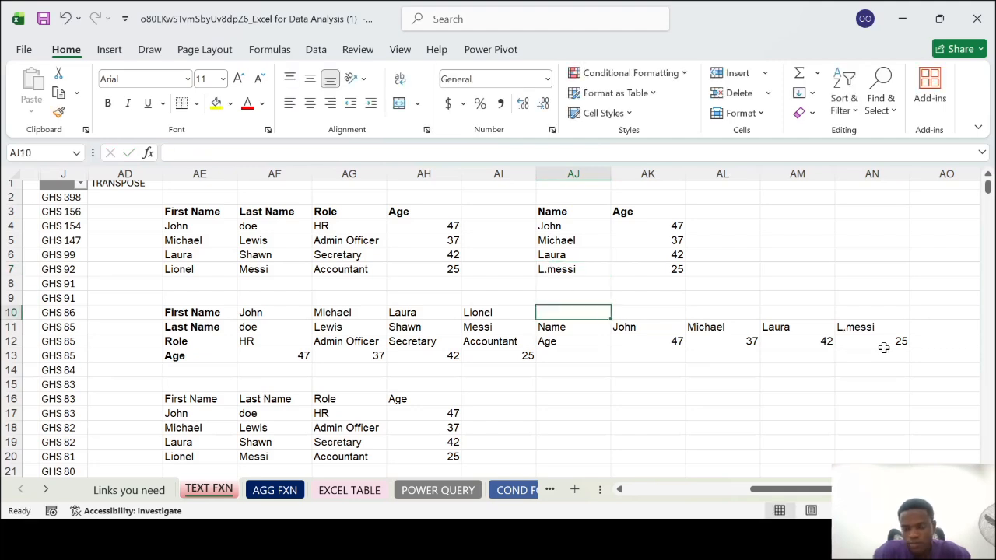
Transpose the horizontal Name and Age table in AJ11:AN12 back to a vertical layout starting in AJ15
scroll(703, 369, "down", 1)
left_click(572, 362)
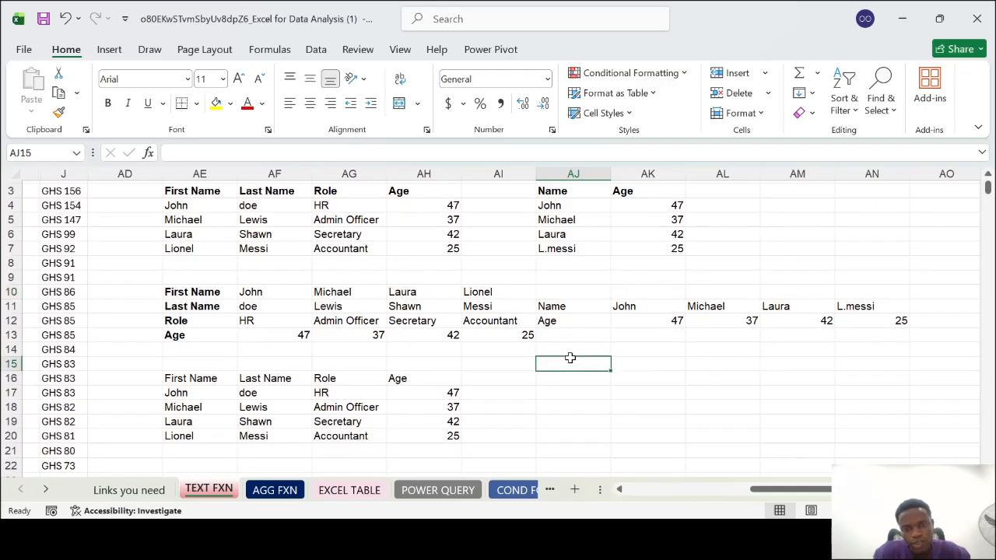
type("=t")
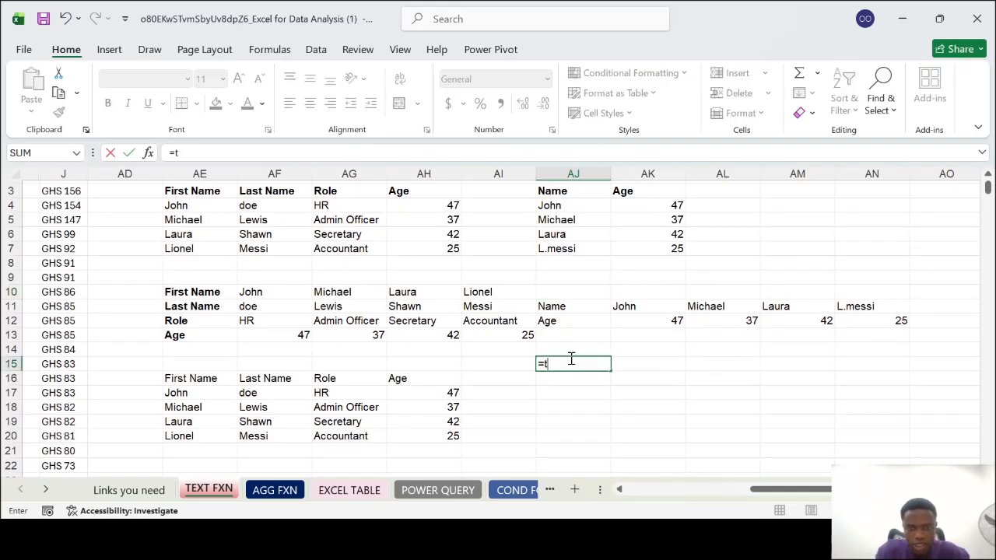
type("ra")
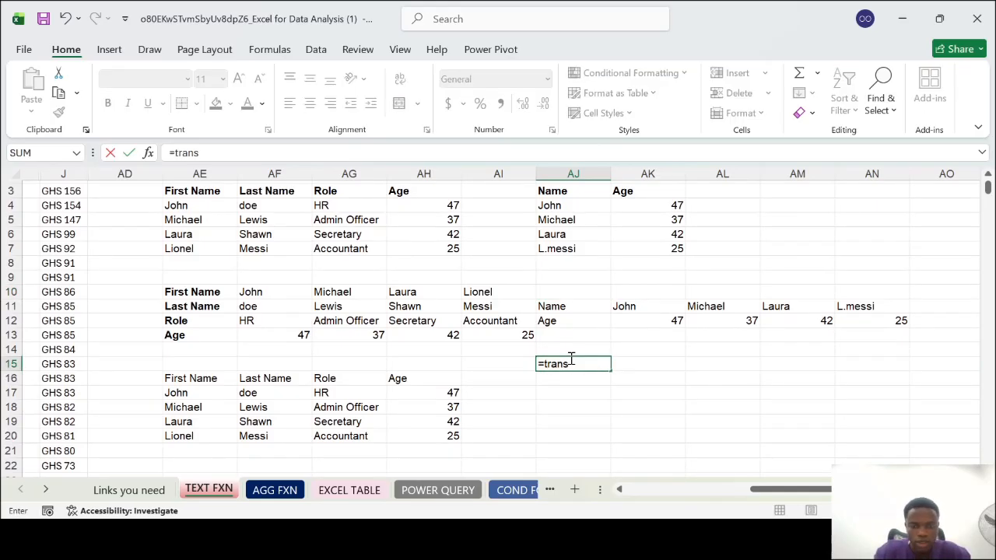
type("ns")
key("Tab")
left_click_drag(579, 307, 864, 323)
key("Return")
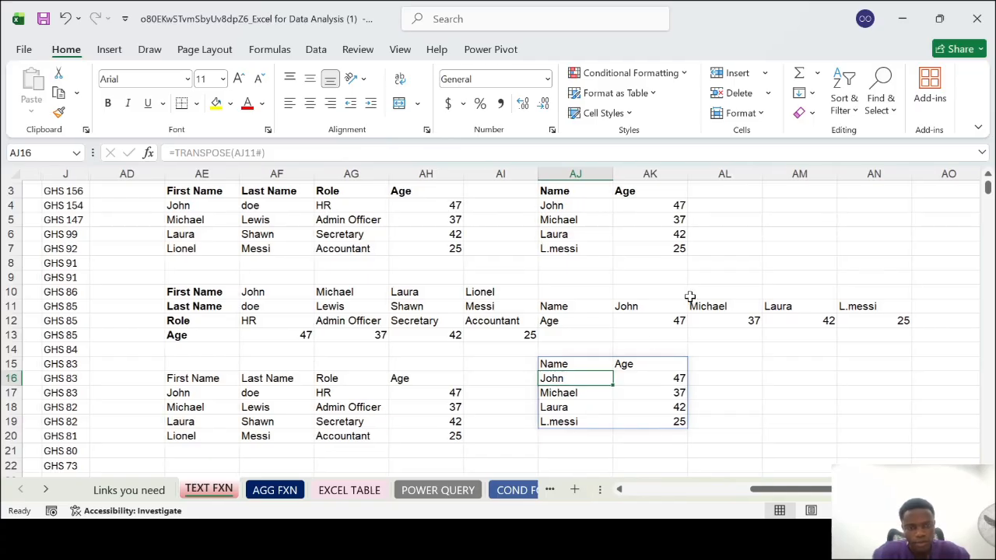
Unhide the hidden columns between columns B and AD
scroll(689, 296, "left", 5)
scroll(689, 295, "right", 5)
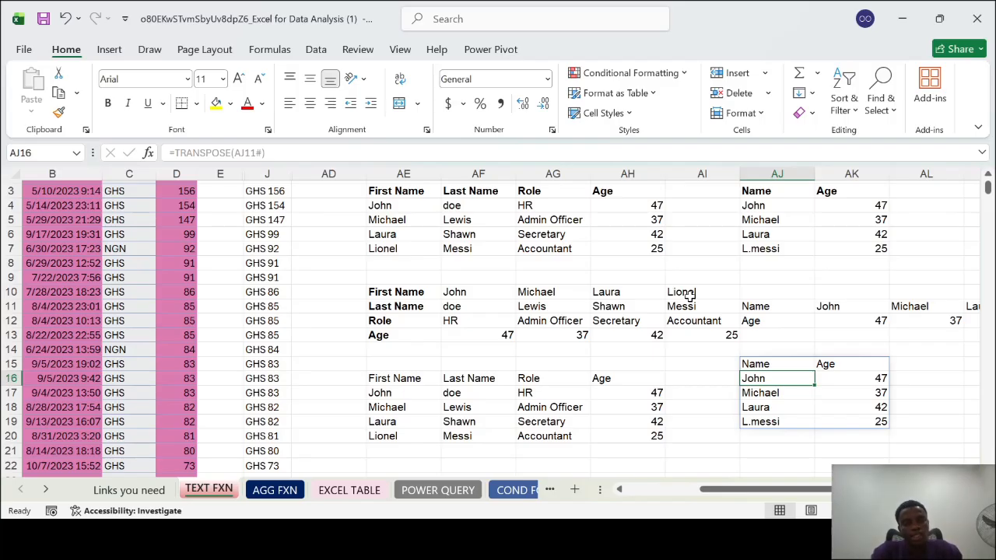
left_click(343, 175)
scroll(344, 175, "left", 3)
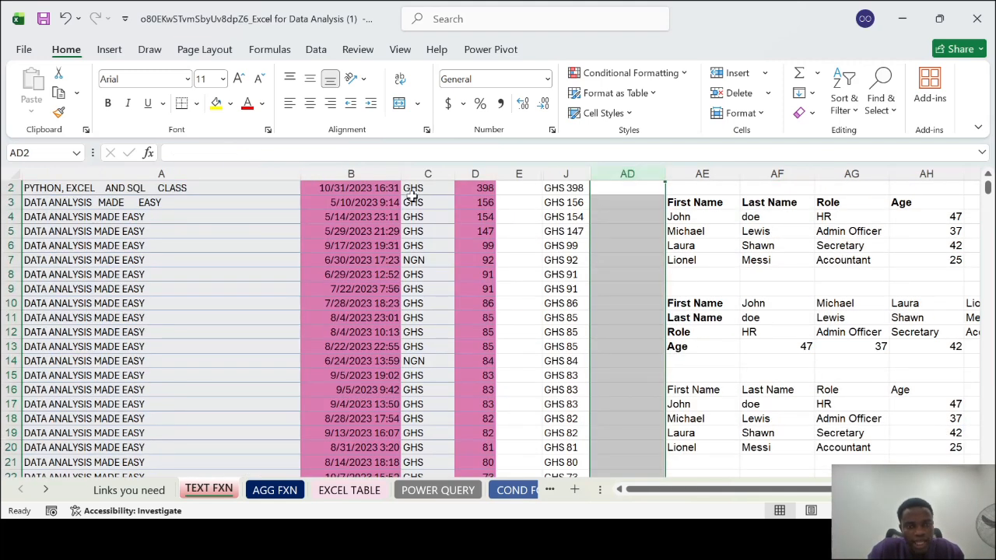
left_click(356, 173, "shift")
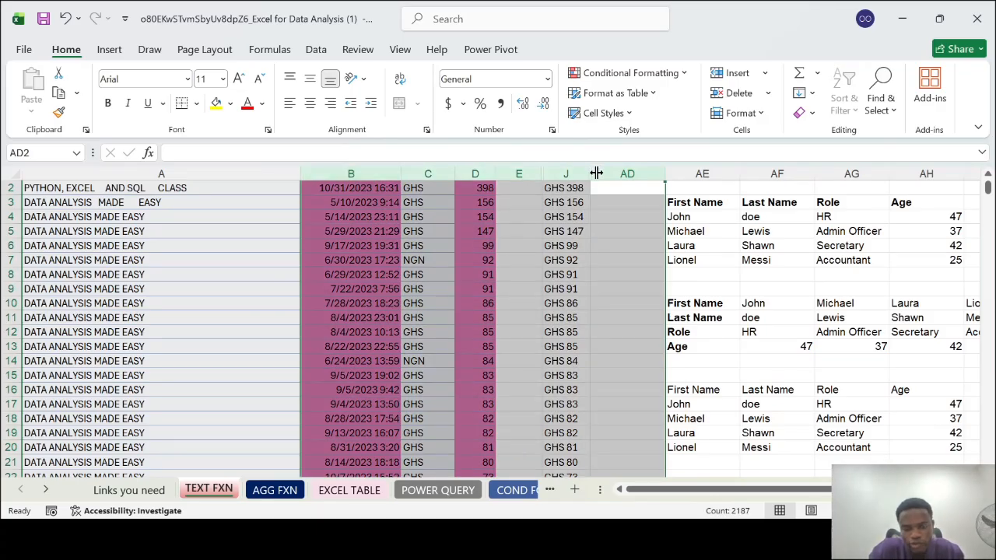
left_click(660, 468)
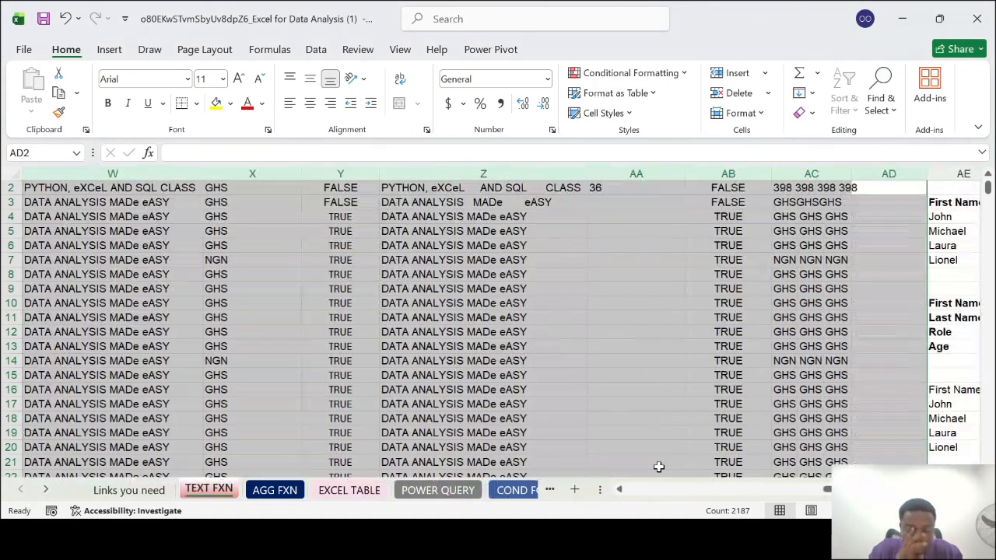
left_click(577, 416)
Review the text function columns across the sheet, from CONCATENATE in column F through to TRANSPOSE in column AD
scroll(578, 416, "right", 6)
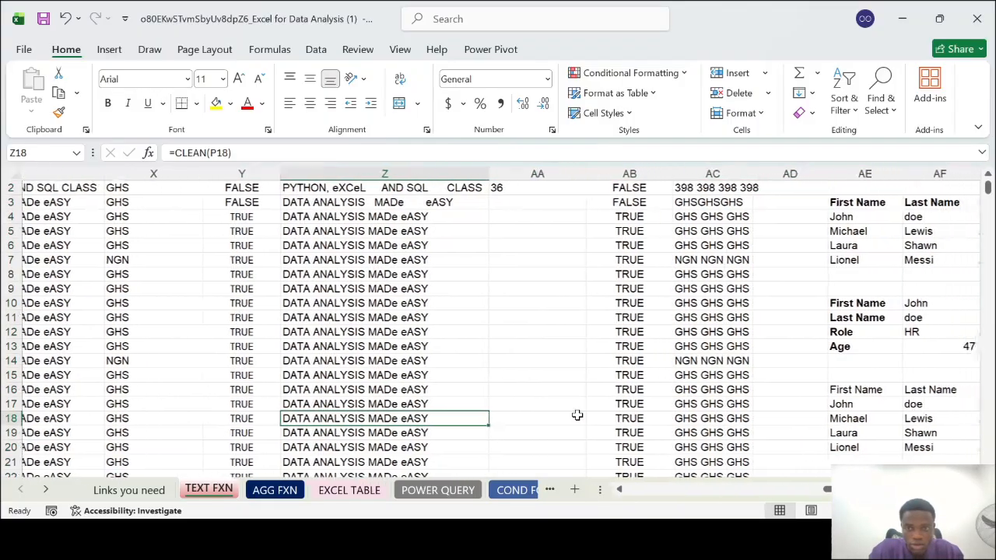
scroll(578, 416, "left", 10)
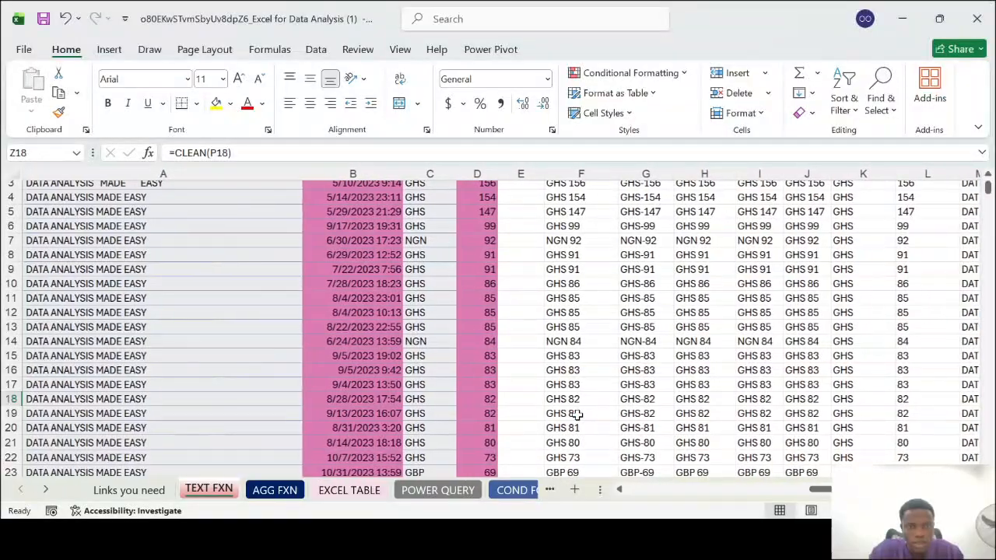
scroll(509, 256, "up", 1)
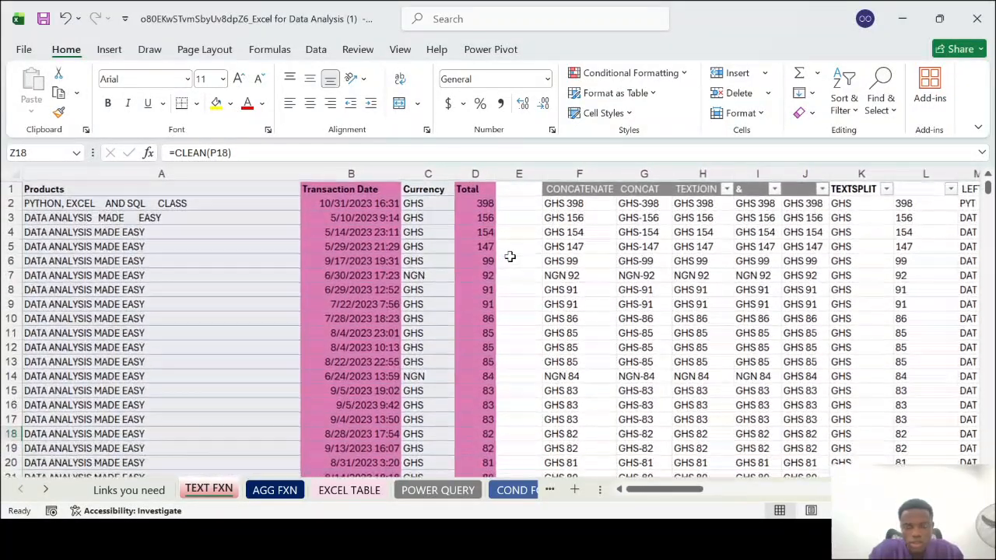
left_click(599, 168)
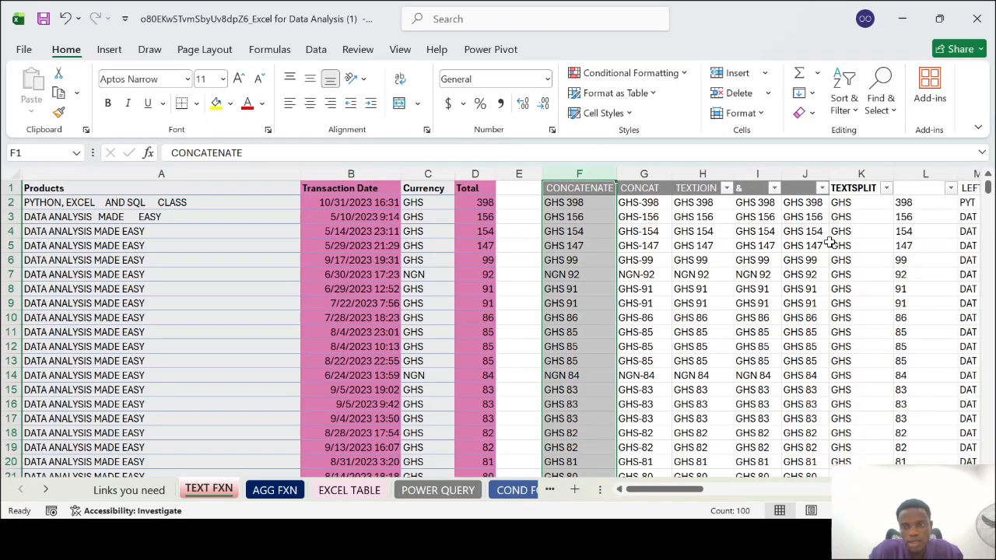
scroll(831, 243, "right", 3)
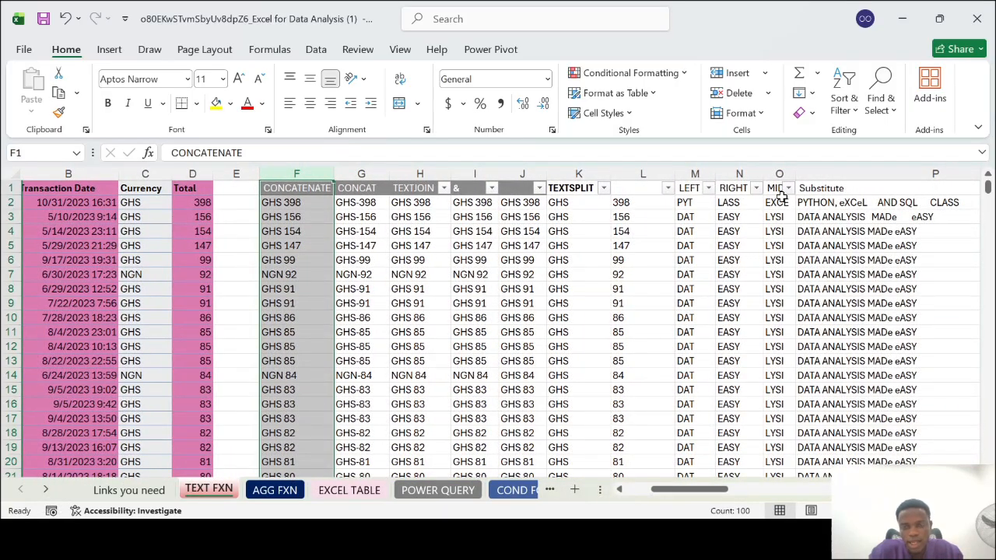
scroll(806, 238, "right", 5)
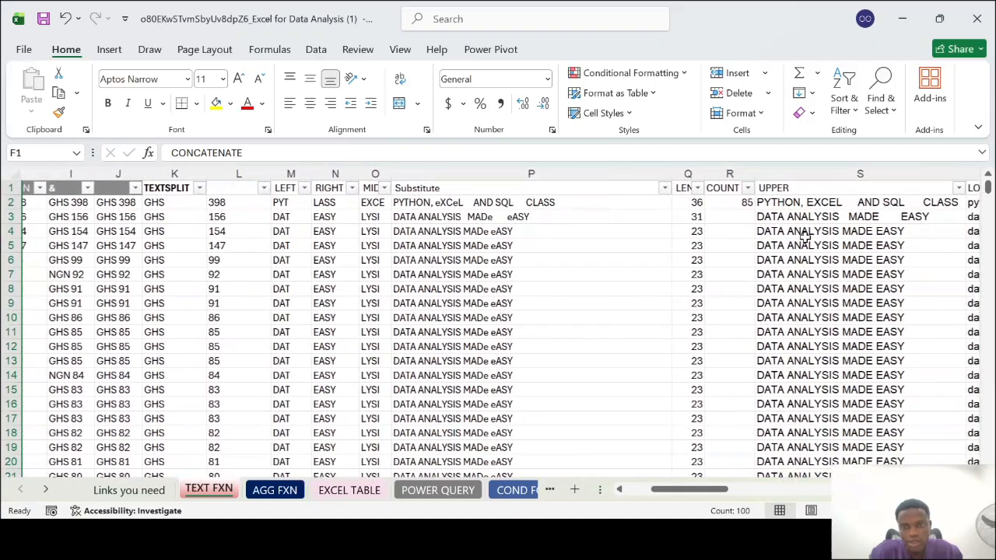
scroll(818, 204, "right", 5)
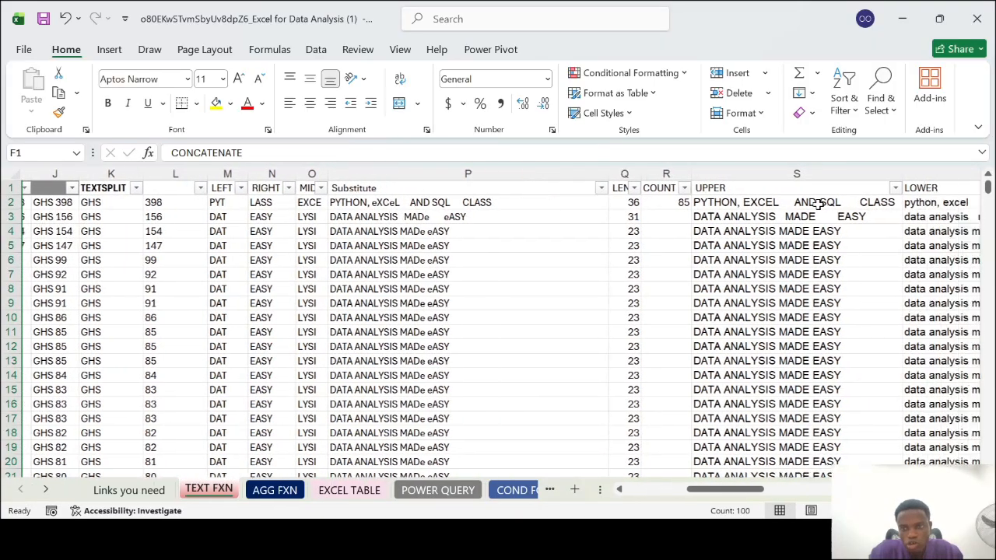
scroll(817, 204, "right", 5)
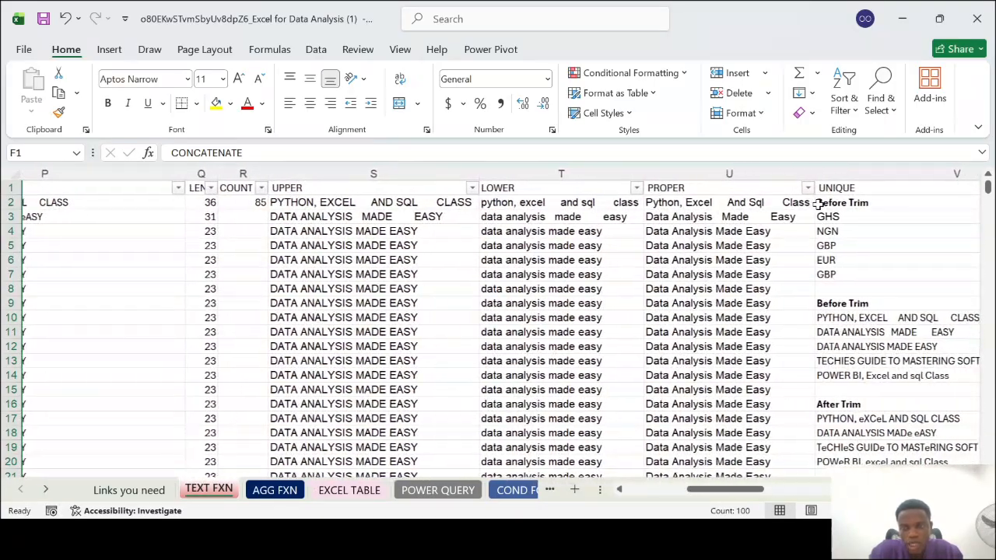
scroll(818, 204, "right", 5)
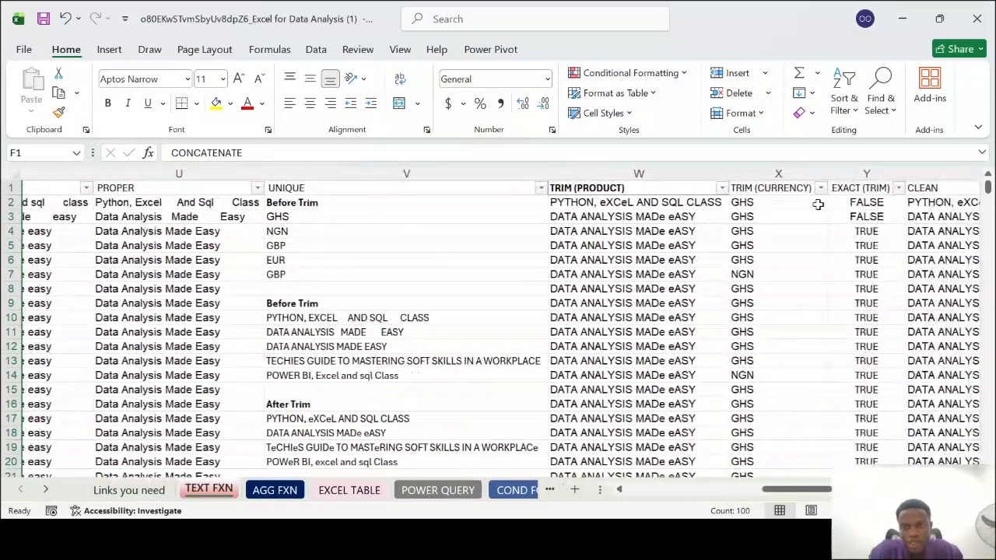
scroll(817, 204, "right", 5)
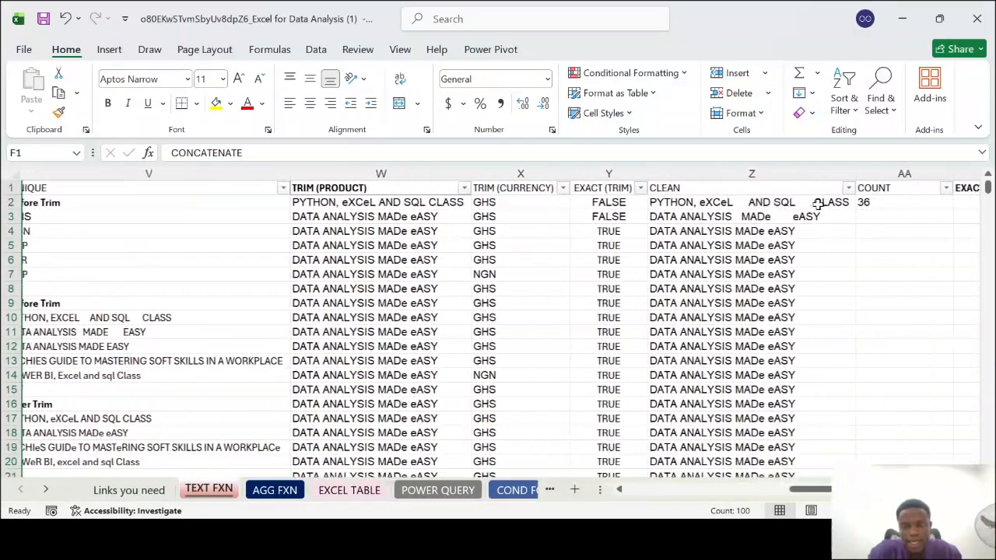
scroll(817, 204, "right", 2)
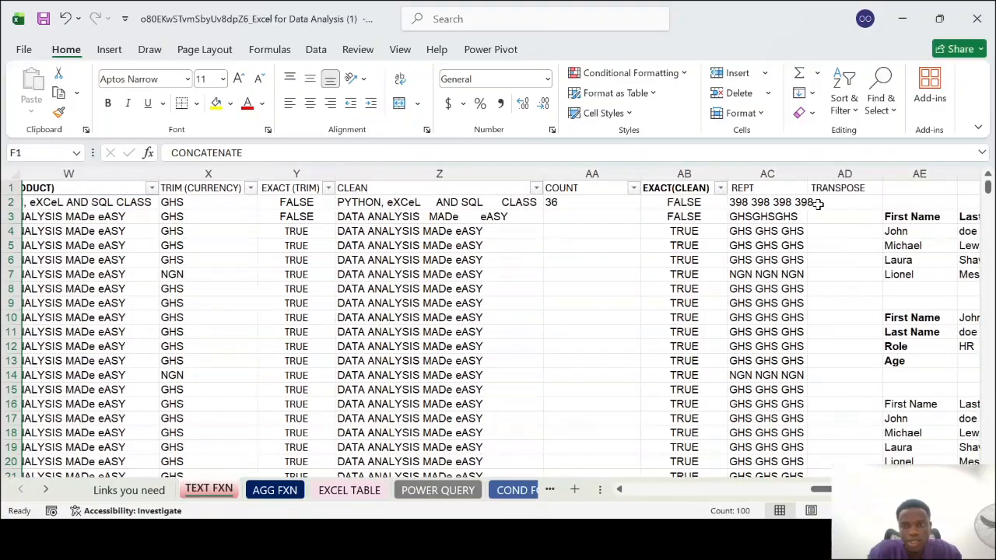
scroll(818, 204, "right", 3)
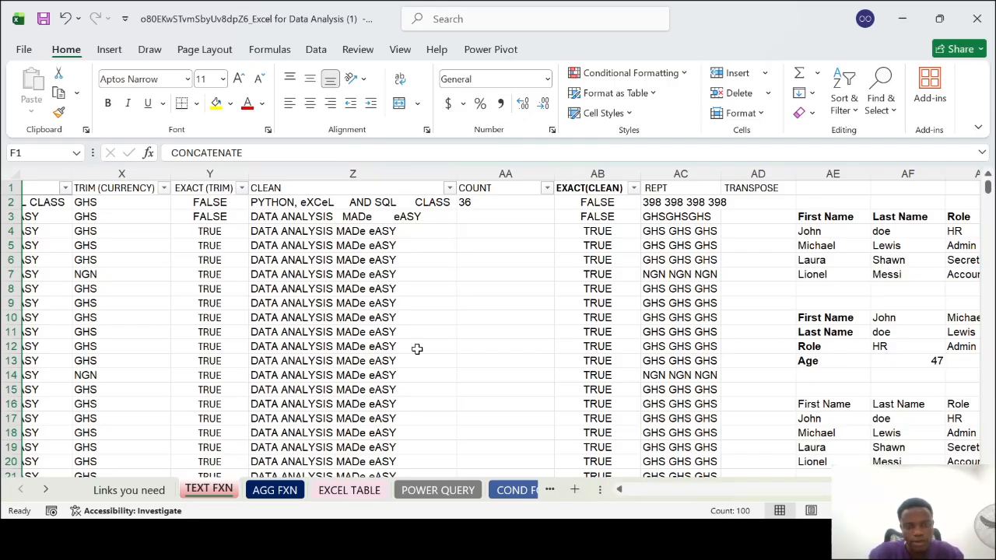
scroll(417, 349, "left", 6)
scroll(417, 350, "left", 12)
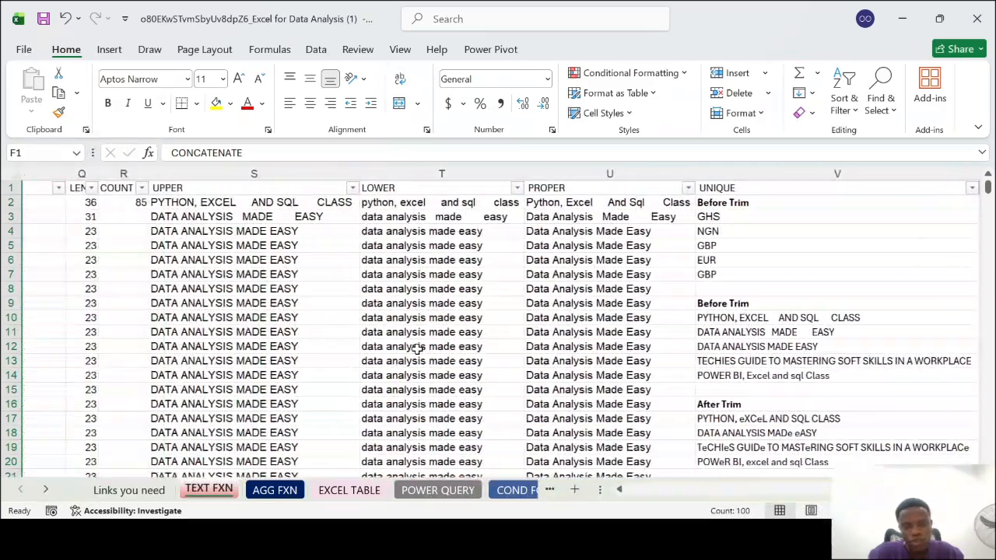
scroll(417, 349, "left", 5)
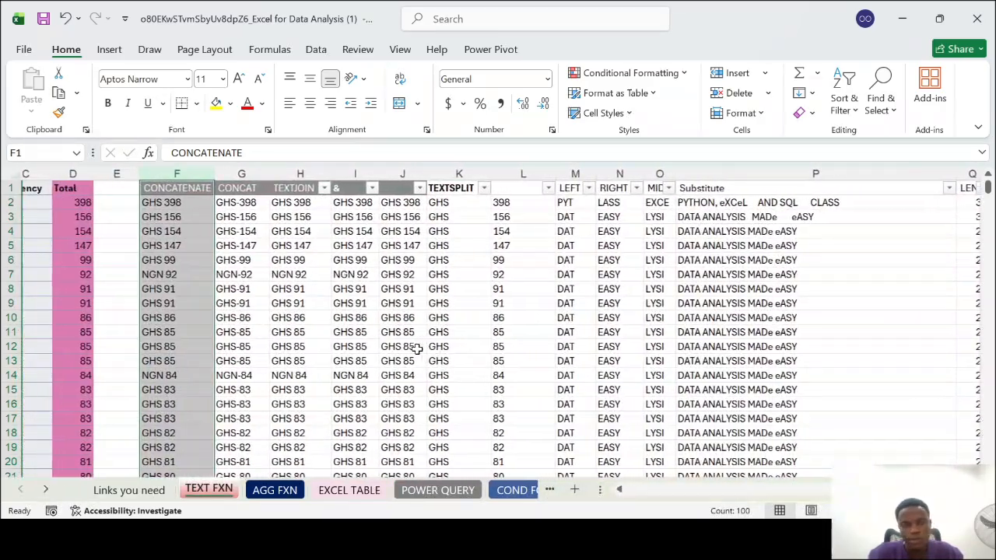